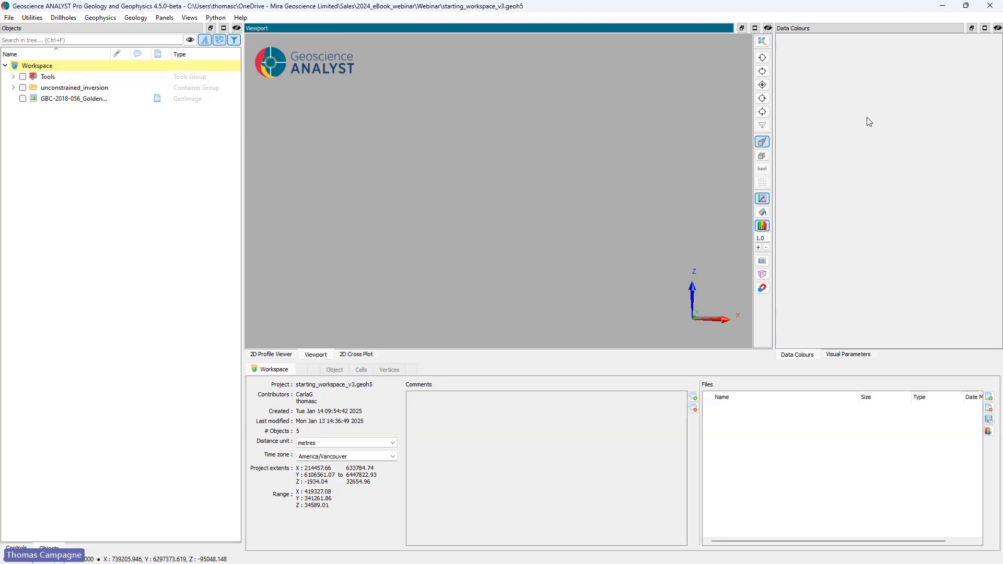
click(848, 354)
click(798, 355)
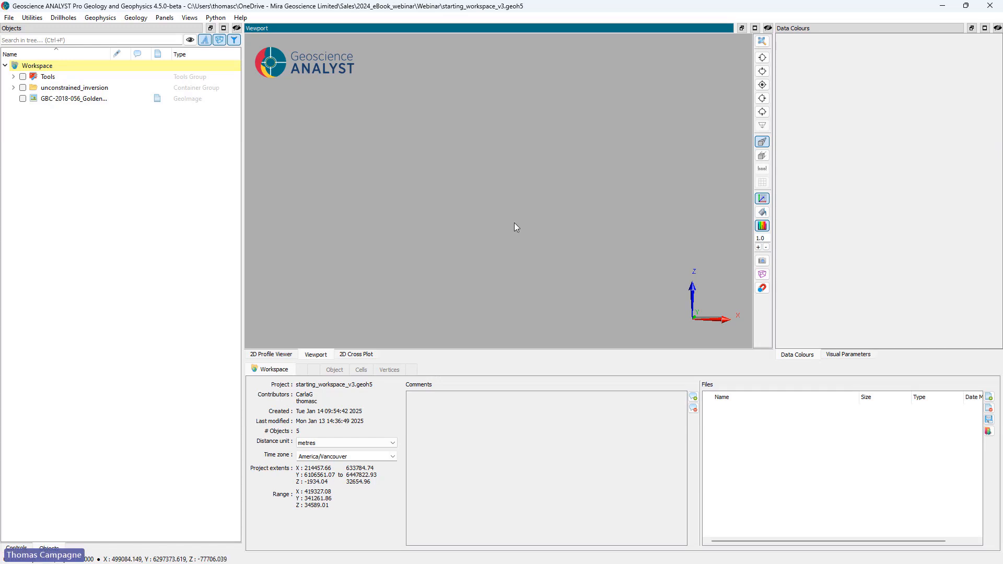
Step: Apply the saved General view to the 3D viewport and tilt the Golden Triangle map into perspective
click(190, 19)
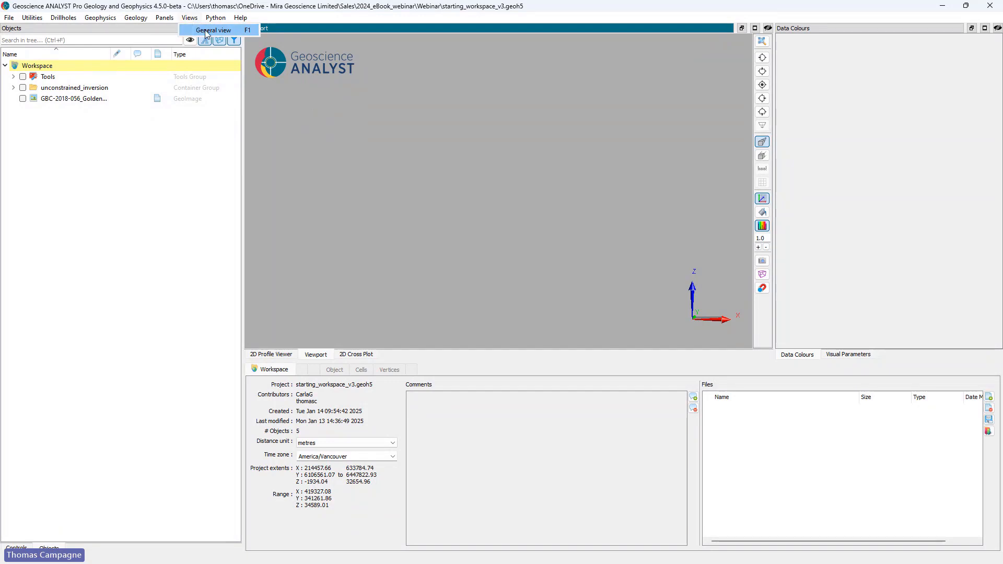
click(212, 31)
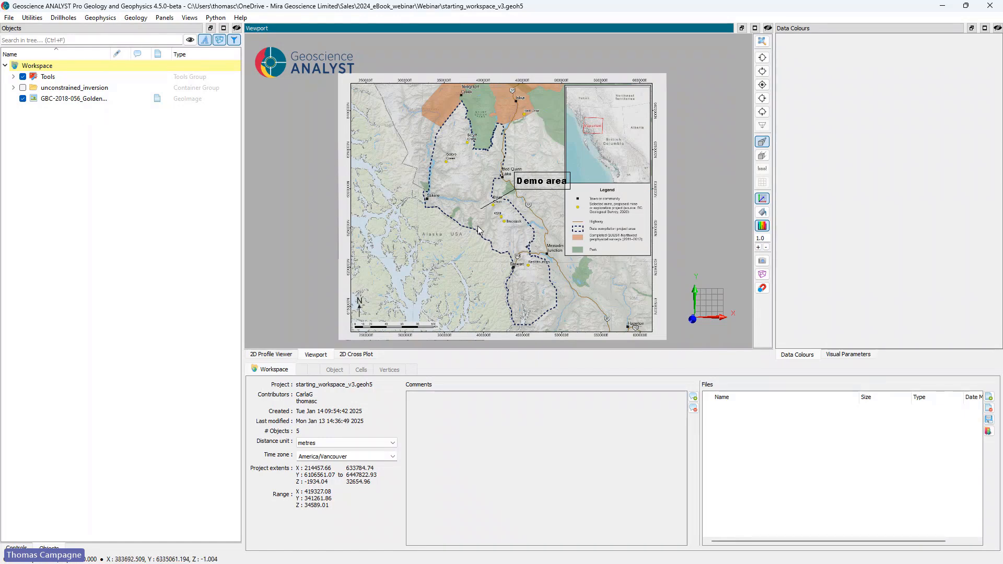
drag(515, 267, 490, 175)
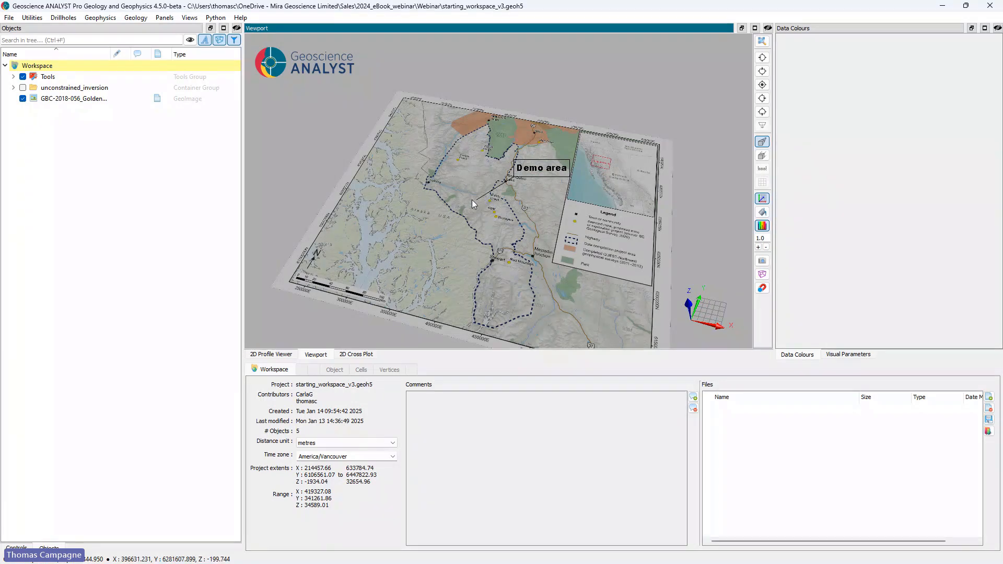
Step: Open the GBCR 2021-15 Golden Triangle PDF report attached to the GBC-2018-056 geoimage, then close it
click(69, 99)
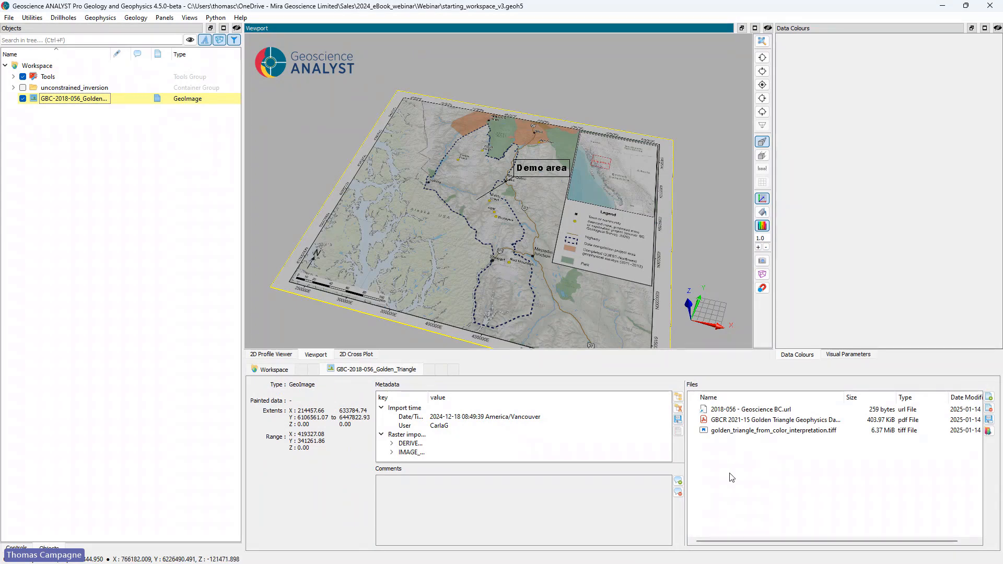
double_click(759, 421)
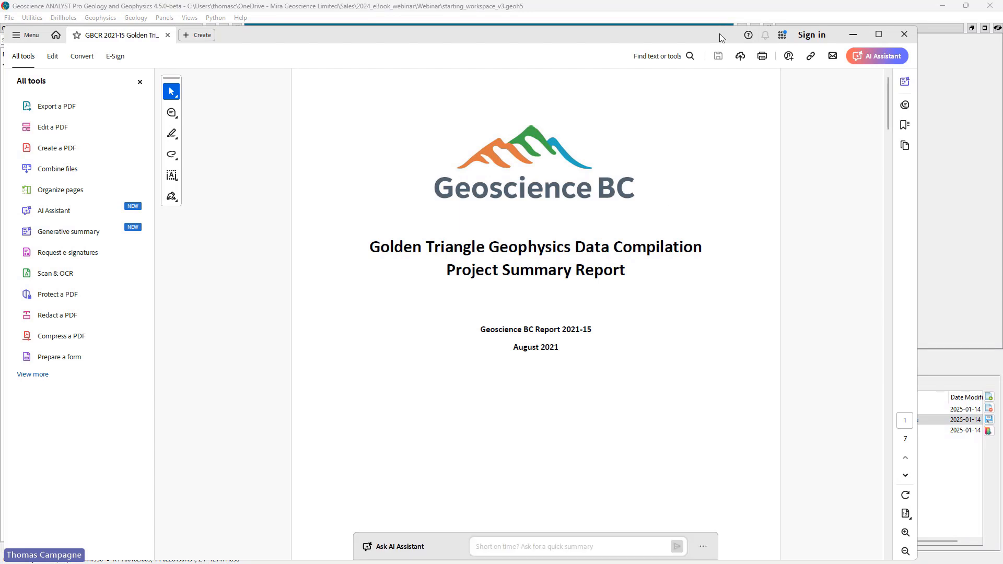
click(910, 35)
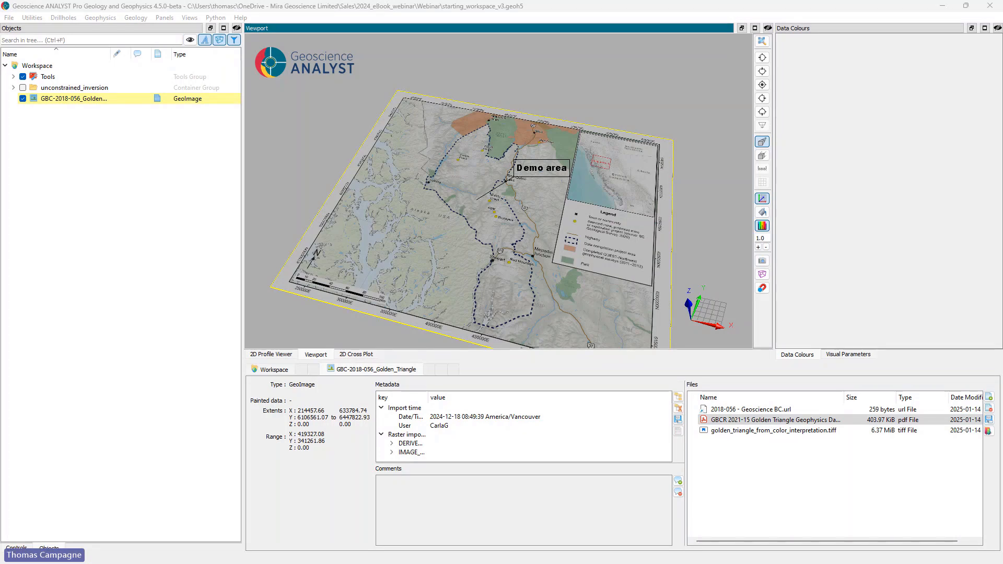
Step: Import AOI.shp, DEM.tiff, permanent_snow_and_ice_2.shp, satellite.tif, toporama_104b10_7_0_utm.tif and water_linear_flow_1.shp from the data folder into the 3D viewport
drag(0, 169, 300, 134)
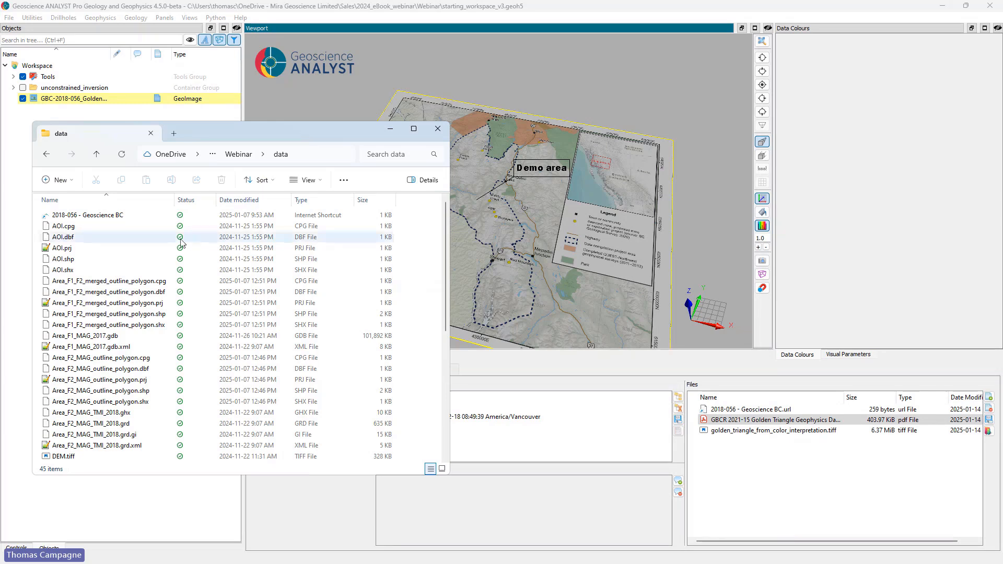
click(91, 259)
scroll(105, 262, down, 3)
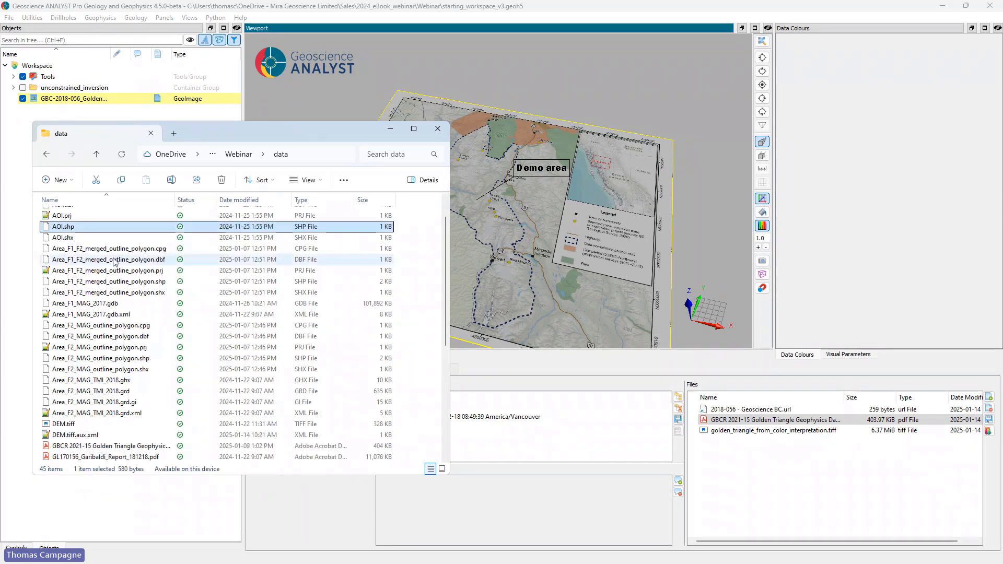
ctrl+click(73, 359)
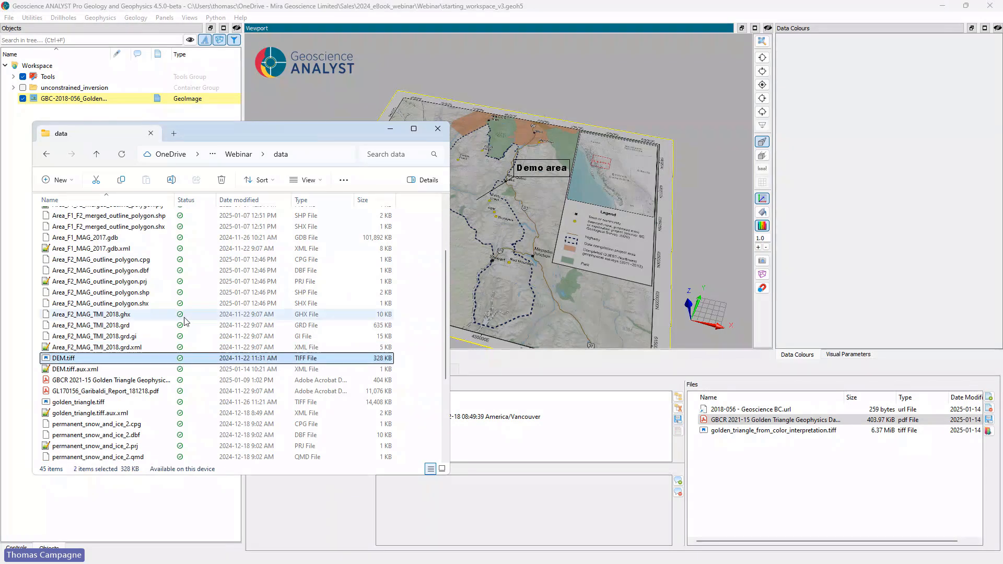
scroll(167, 313, down, 3)
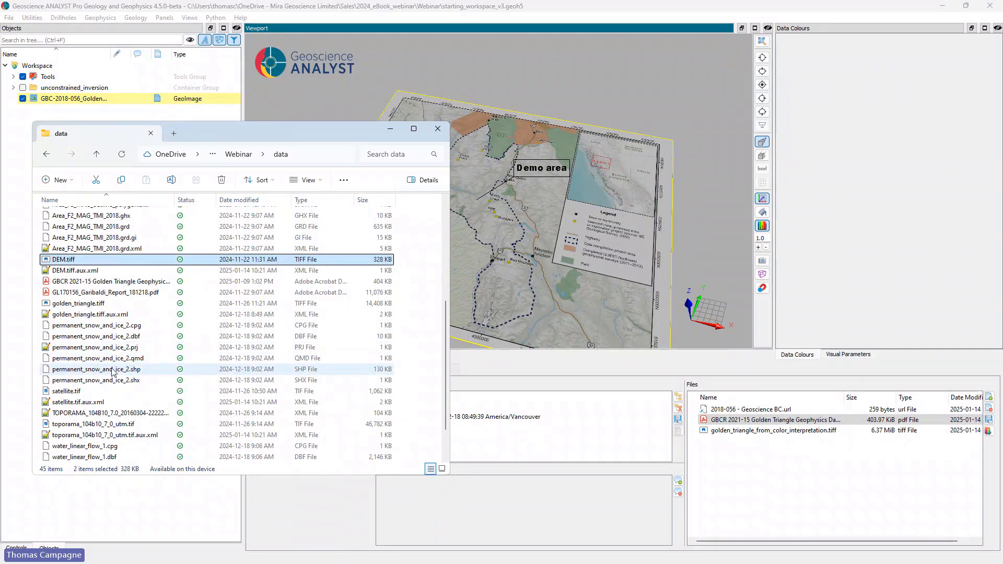
ctrl+click(112, 369)
scroll(120, 376, down, 1)
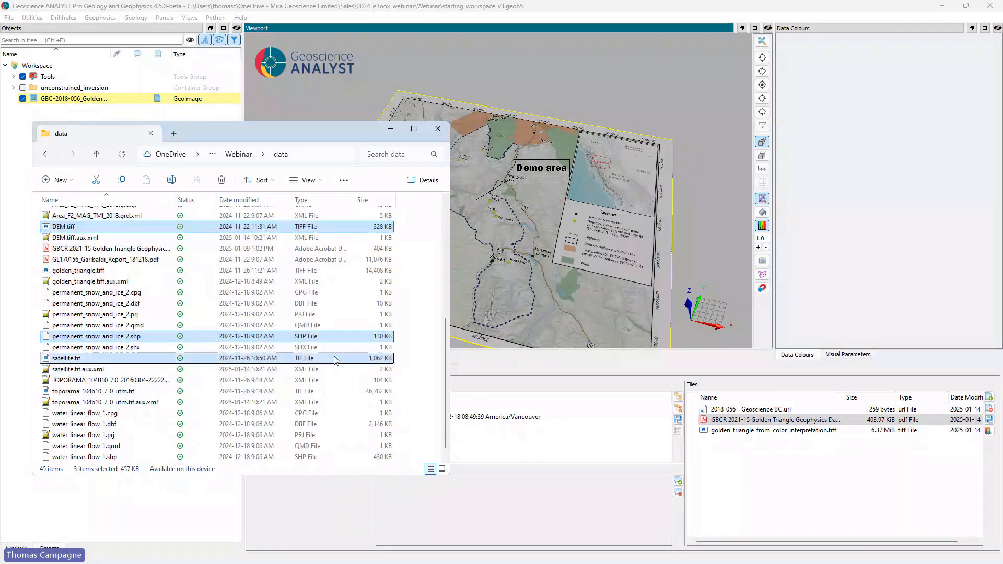
ctrl+click(334, 358)
scroll(334, 359, down, 1)
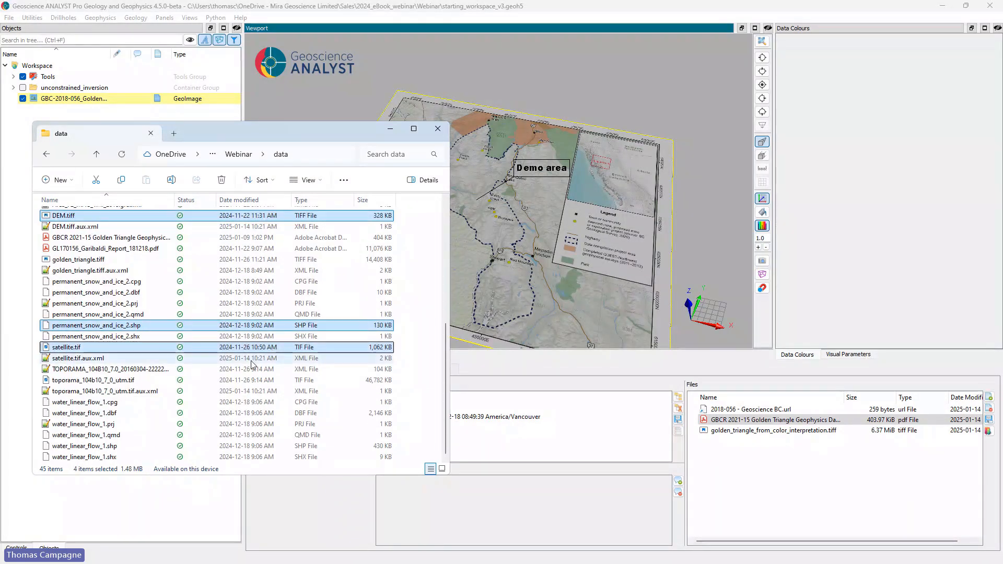
ctrl+click(68, 384)
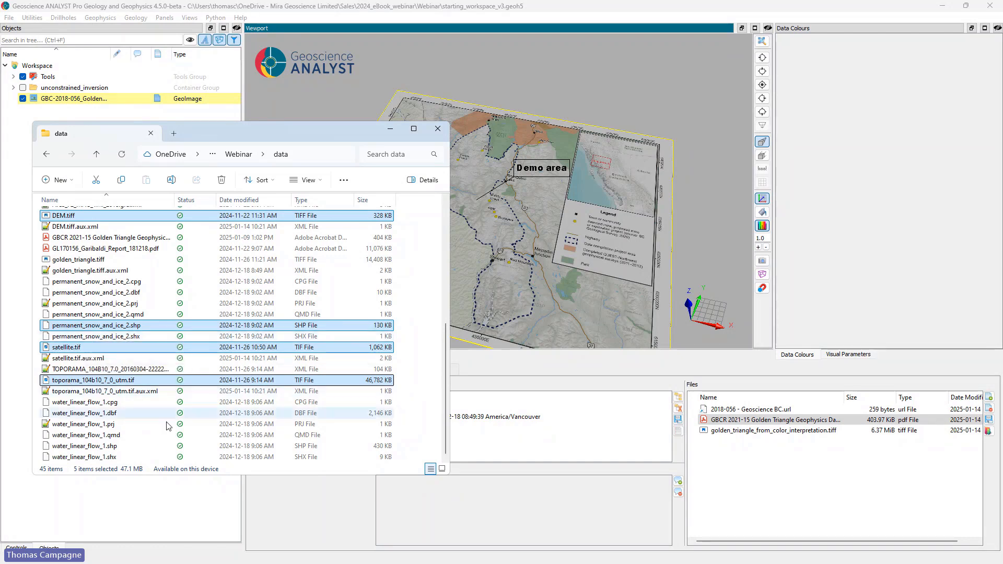
ctrl+click(82, 449)
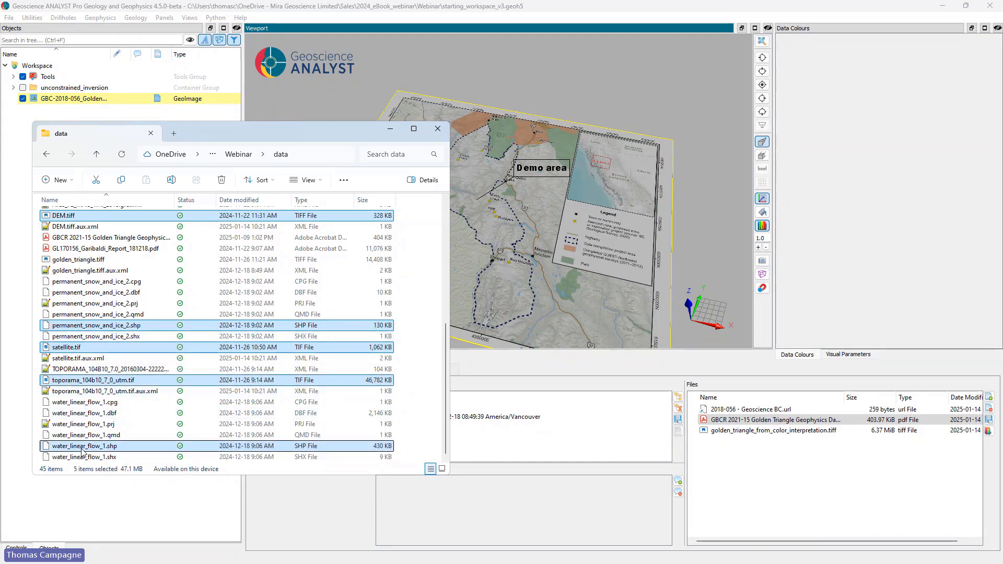
drag(84, 445, 627, 196)
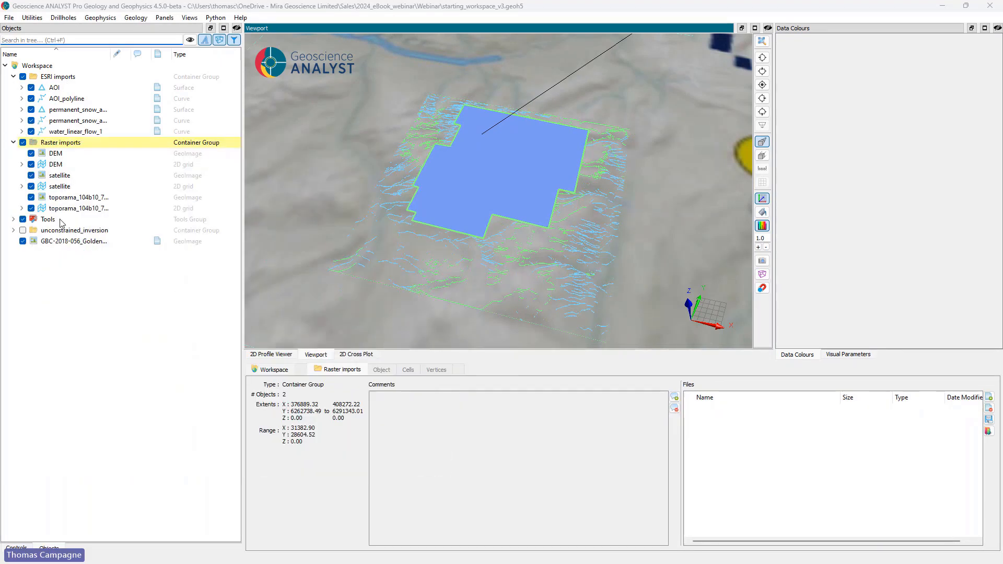
Step: Hide the GBC-2018-056 Golden Triangle geoimage, the Tools group and the Raster imports group, leaving only the ESRI imports displayed
click(22, 241)
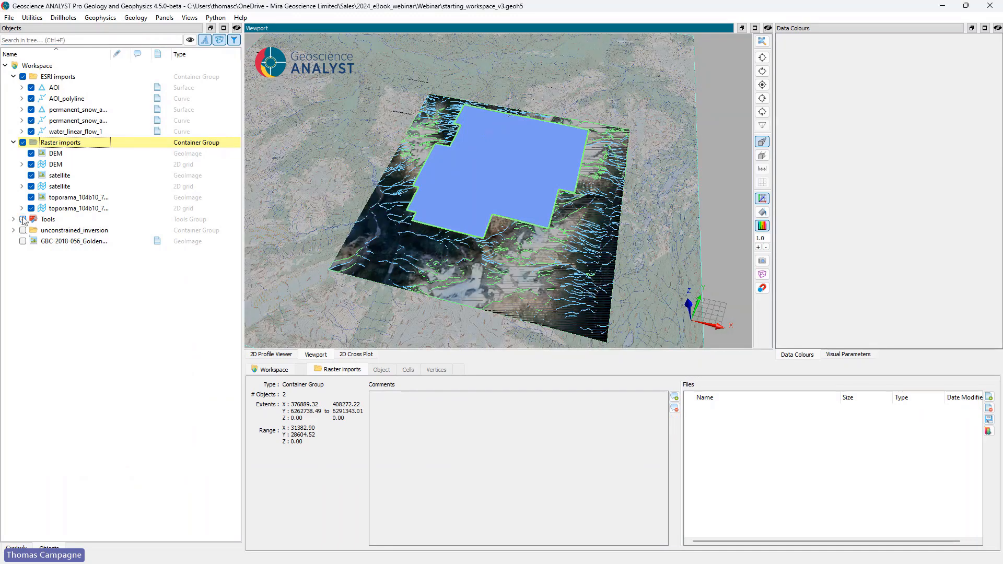
click(23, 220)
scroll(465, 231, up, 1)
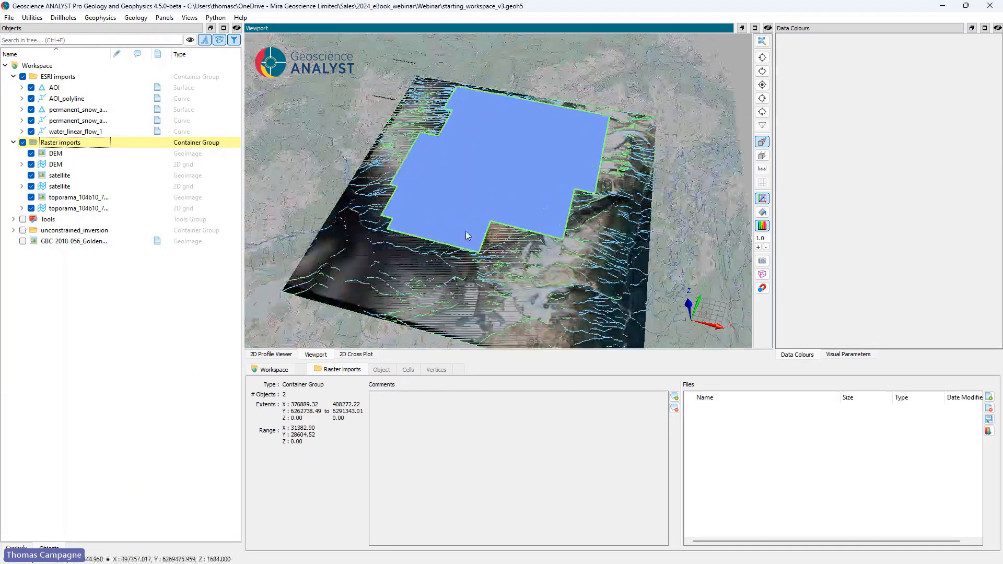
scroll(466, 231, down, 3)
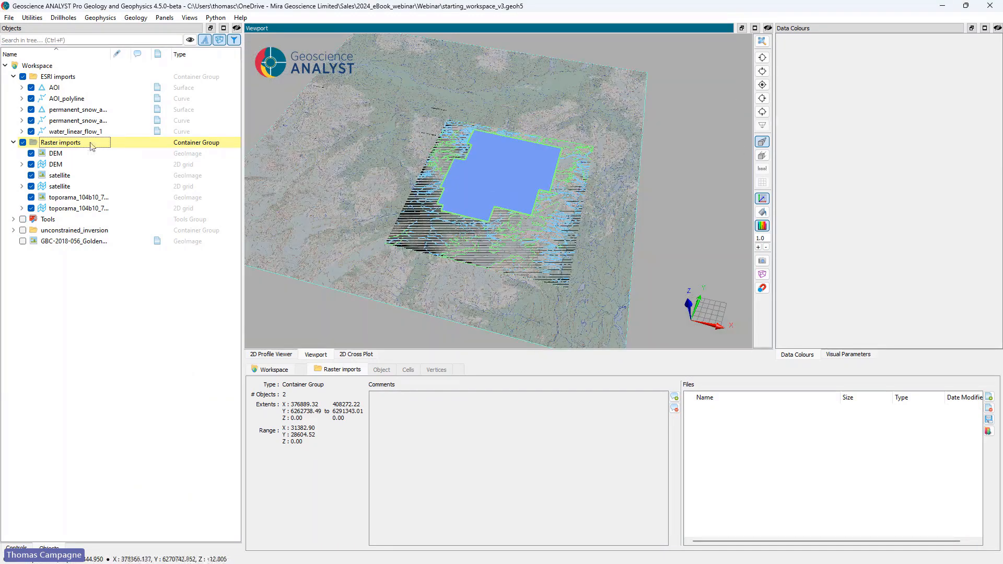
click(23, 142)
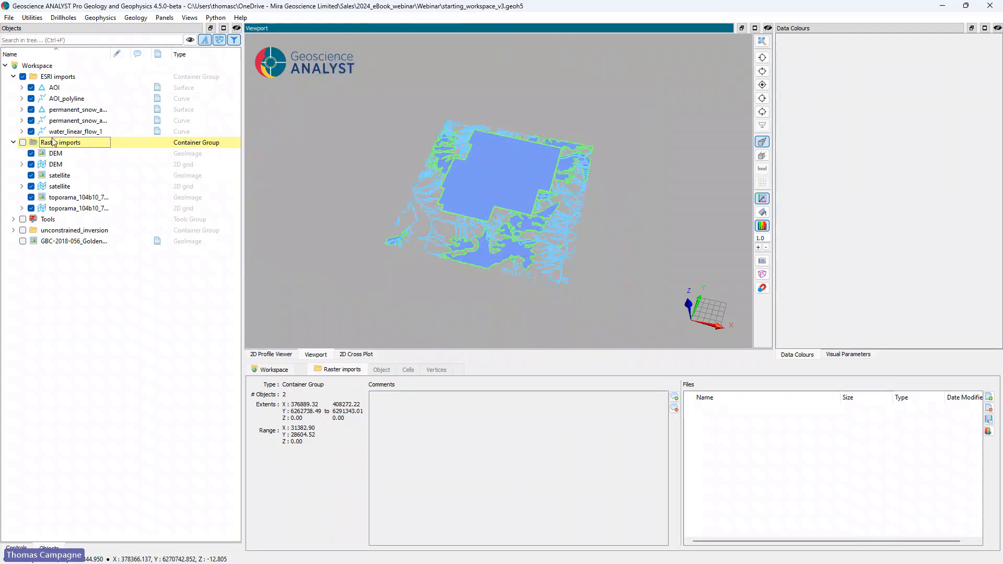
mouse_move(468, 218)
mouse_down()
mouse_move(495, 181)
mouse_move(477, 228)
mouse_up()
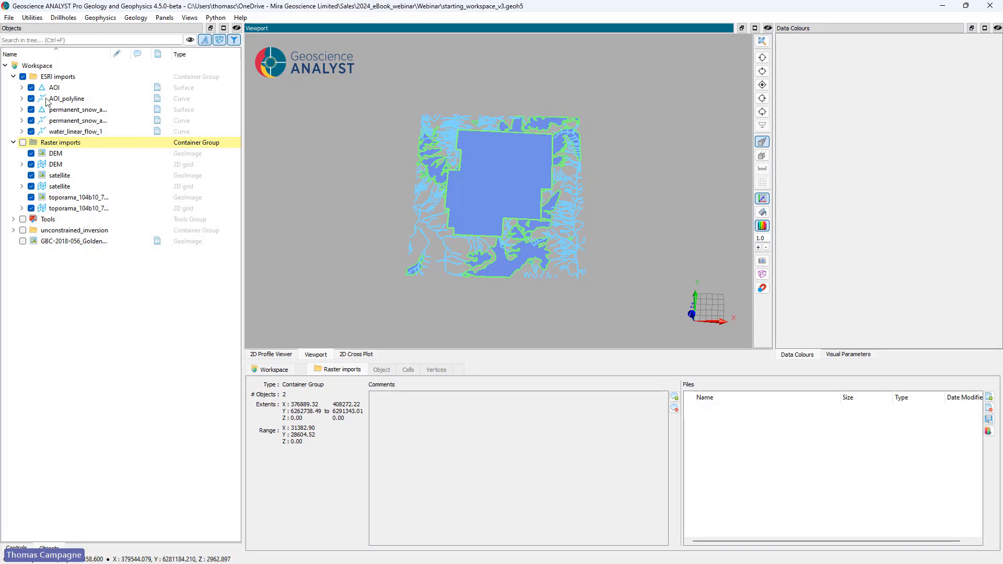
Step: Hide the AOI surface and the permanent snow and ice surface in the ESRI imports group
click(31, 87)
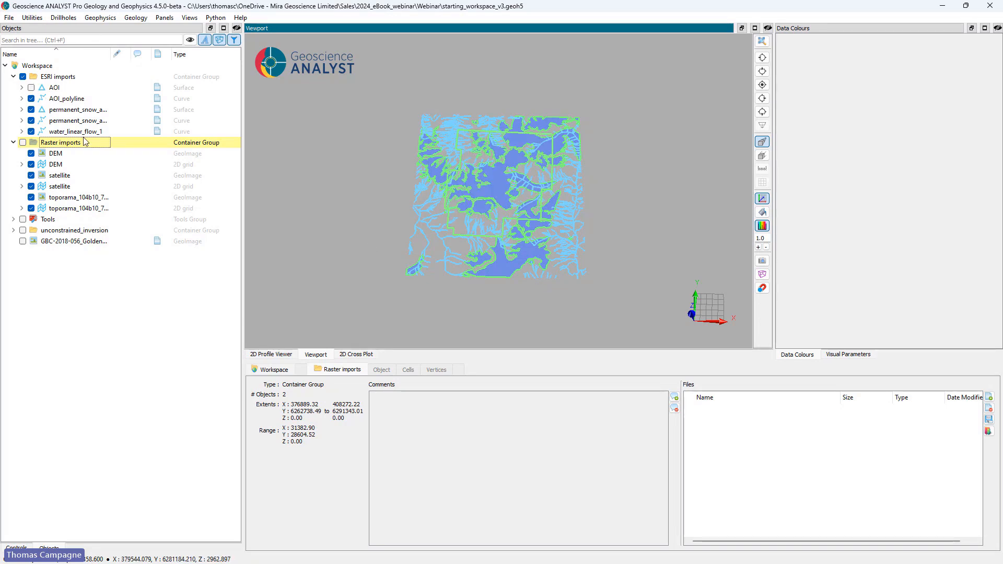
click(31, 109)
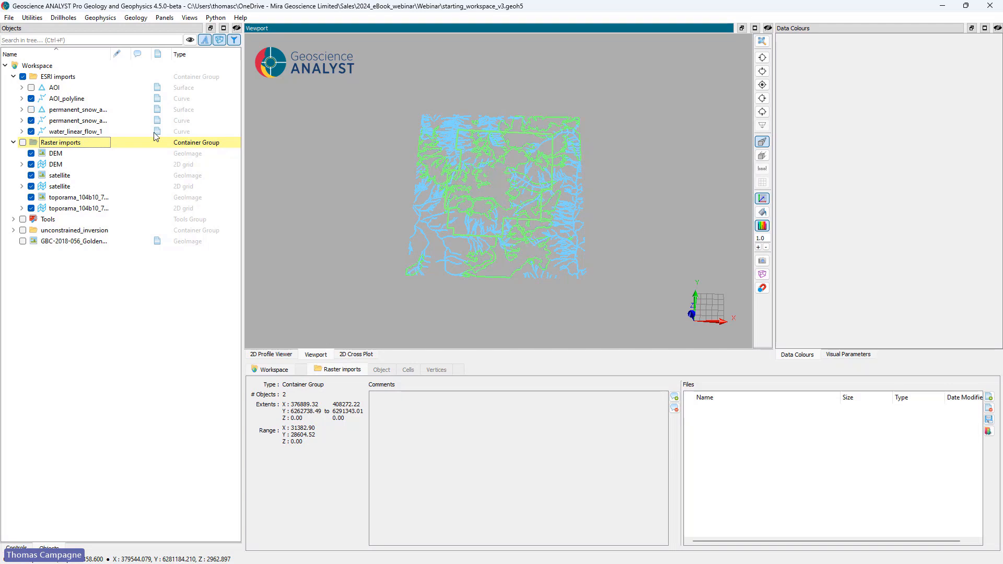
drag(544, 179, 533, 206)
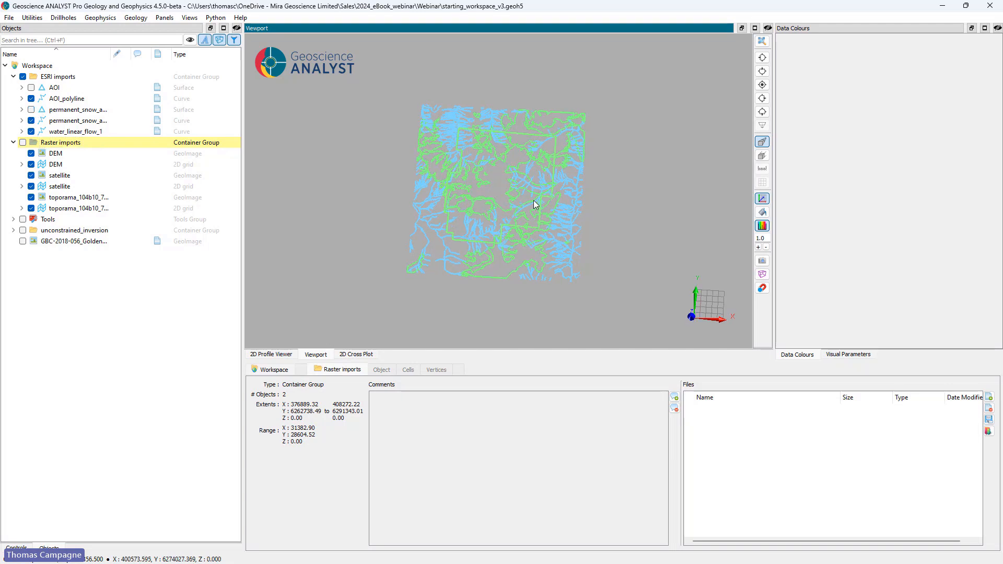
Step: Set the AOI surface's display colour to red in its visual parameters
click(55, 89)
click(835, 355)
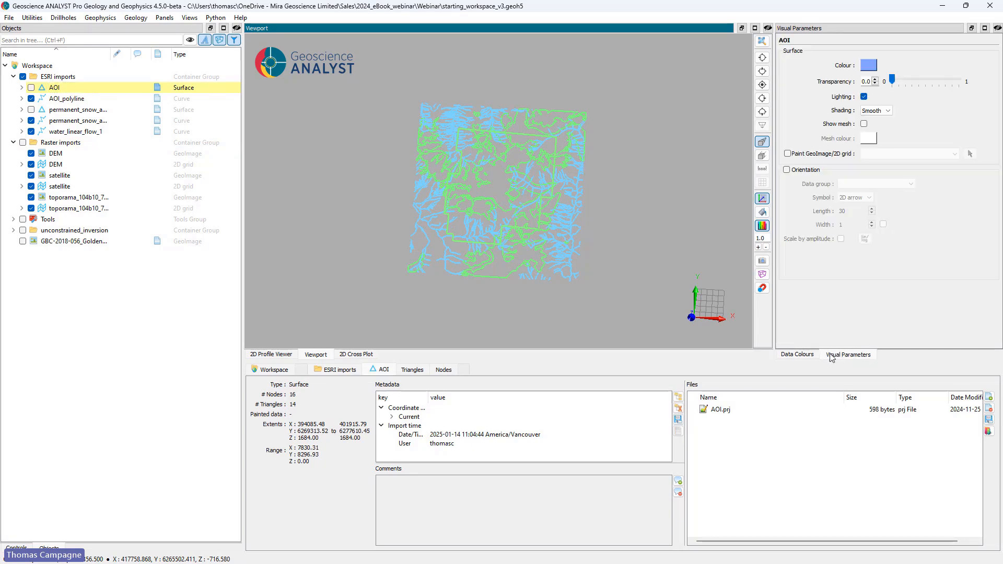
click(868, 65)
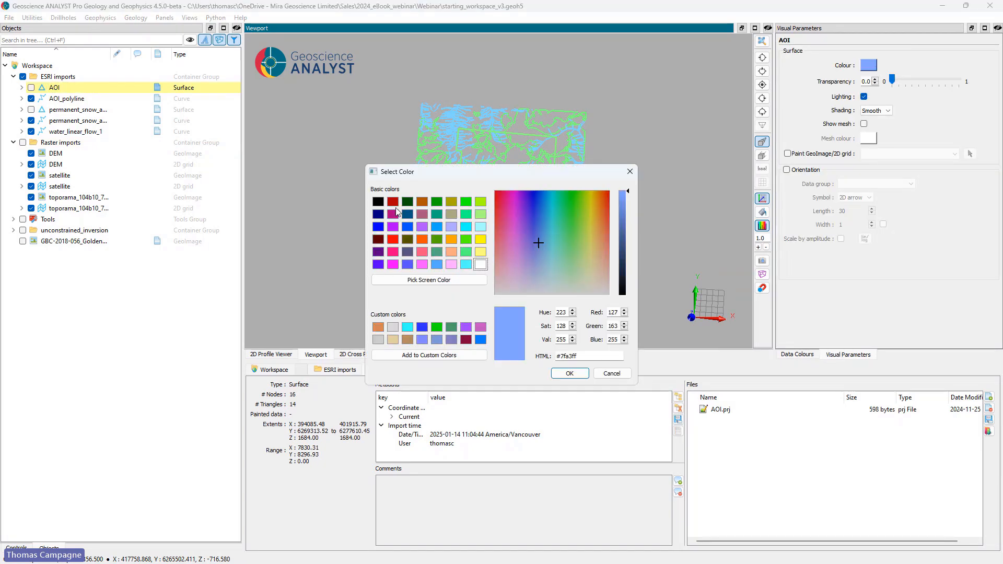
click(393, 239)
click(569, 373)
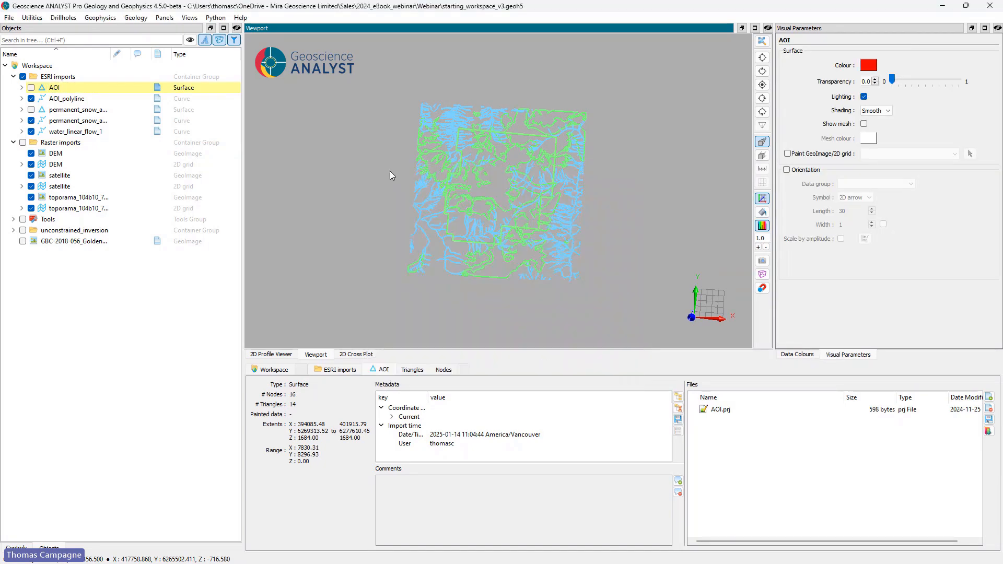
Step: Set the water_linear_flow_1 curve's display colour to blue (#0055ff)
click(63, 132)
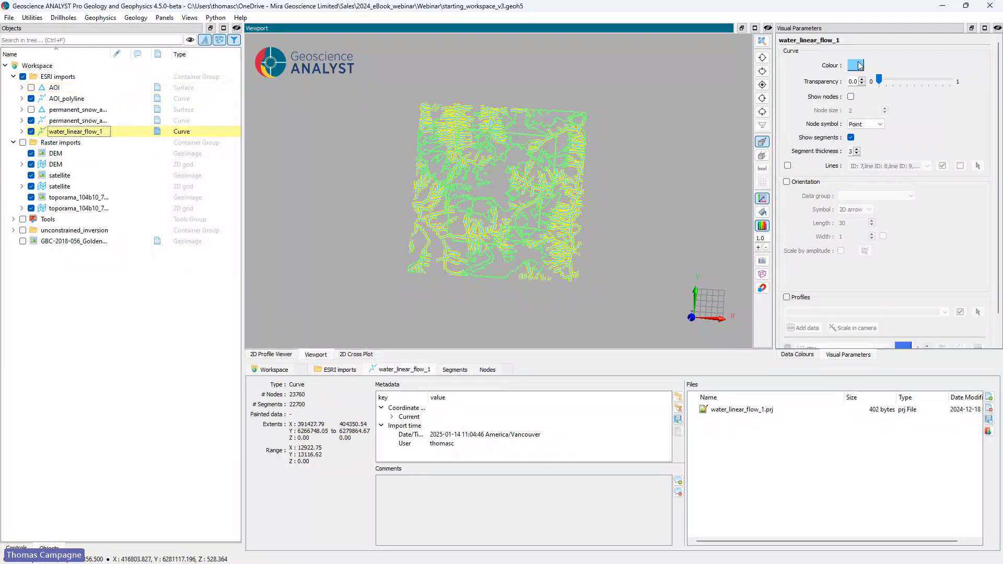
click(855, 65)
click(406, 227)
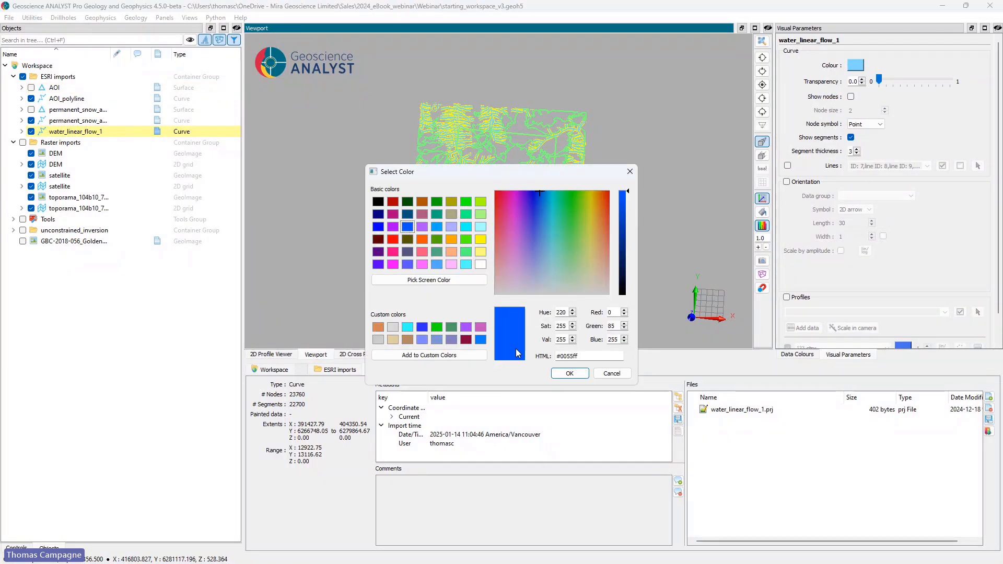
click(569, 373)
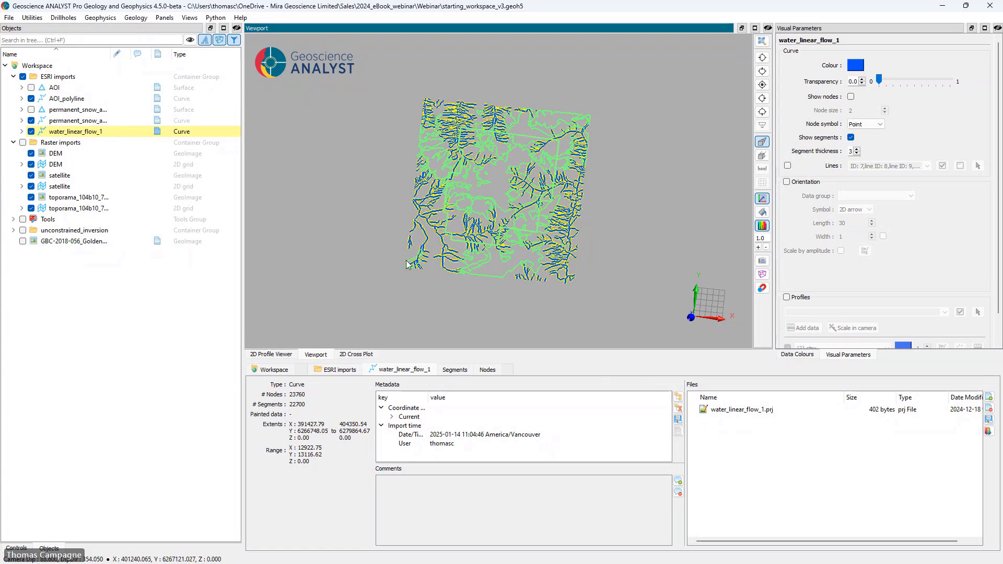
Step: Set the permanent_snow_and_ice_2_polyline curve's colour to cyan (#00ffff) and clear the selection
click(93, 122)
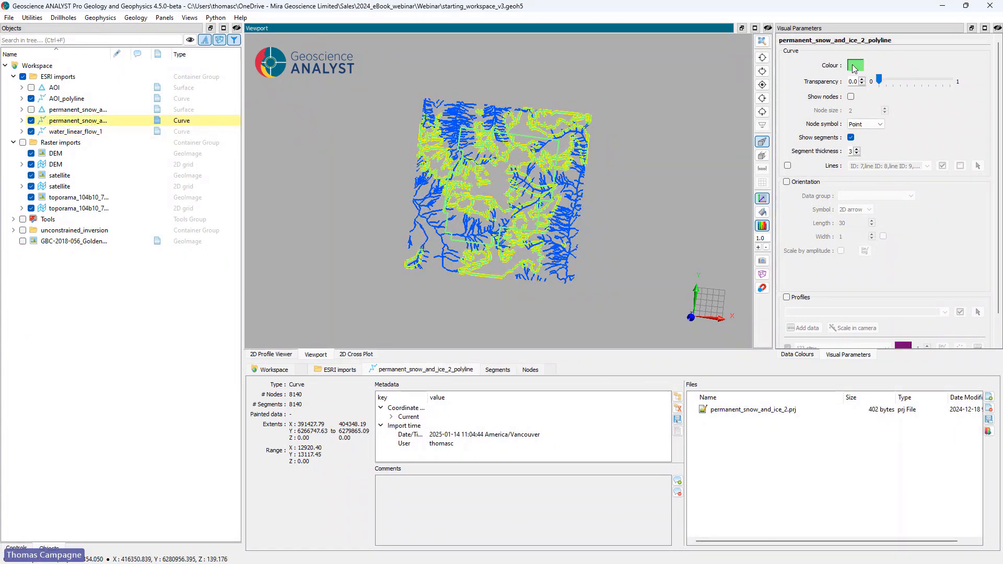
click(855, 64)
click(465, 226)
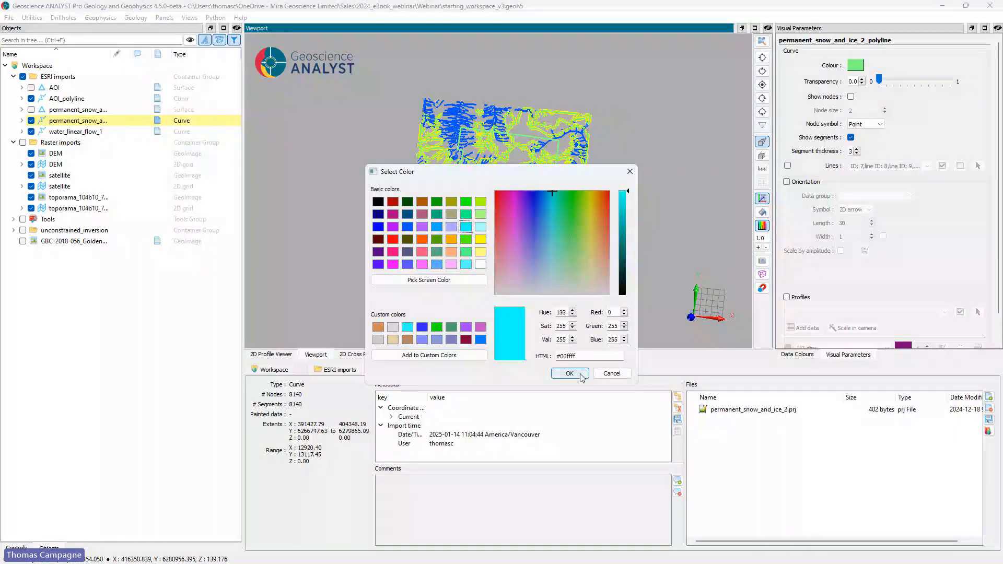
click(570, 373)
click(638, 285)
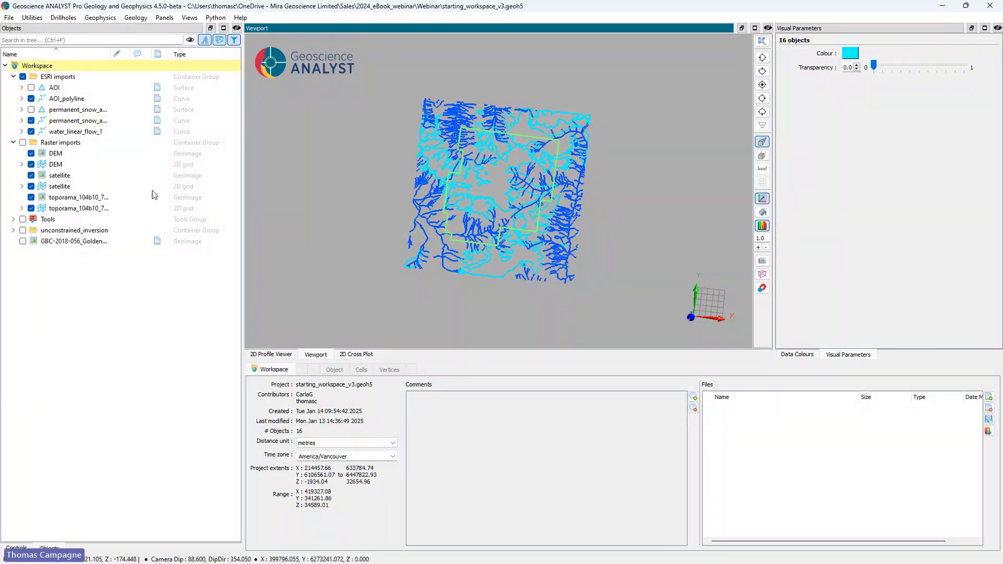
Step: Compare the elevations of the AOI outline and the other curves from the side, and hide the ESRI imports group
drag(589, 232, 587, 96)
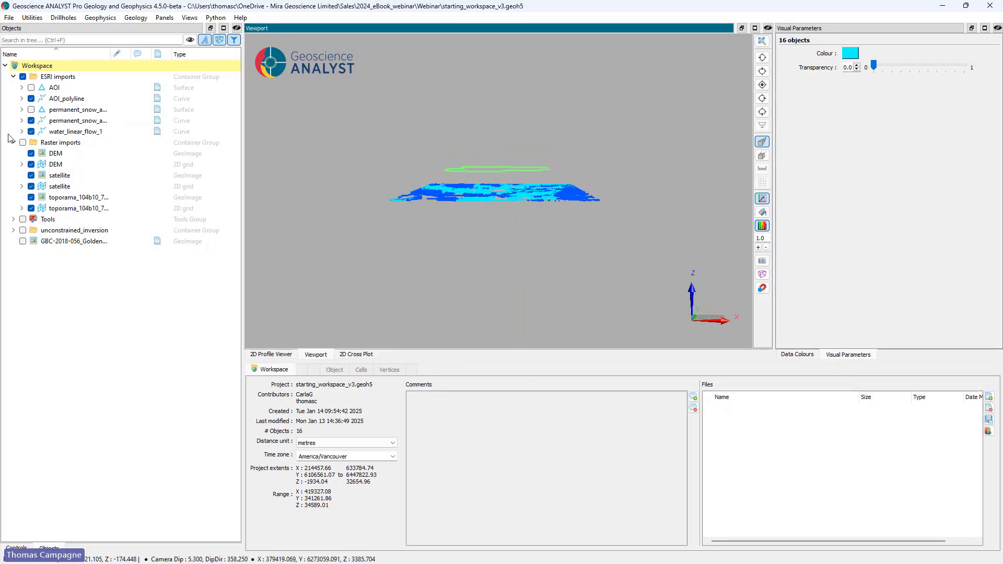
click(23, 77)
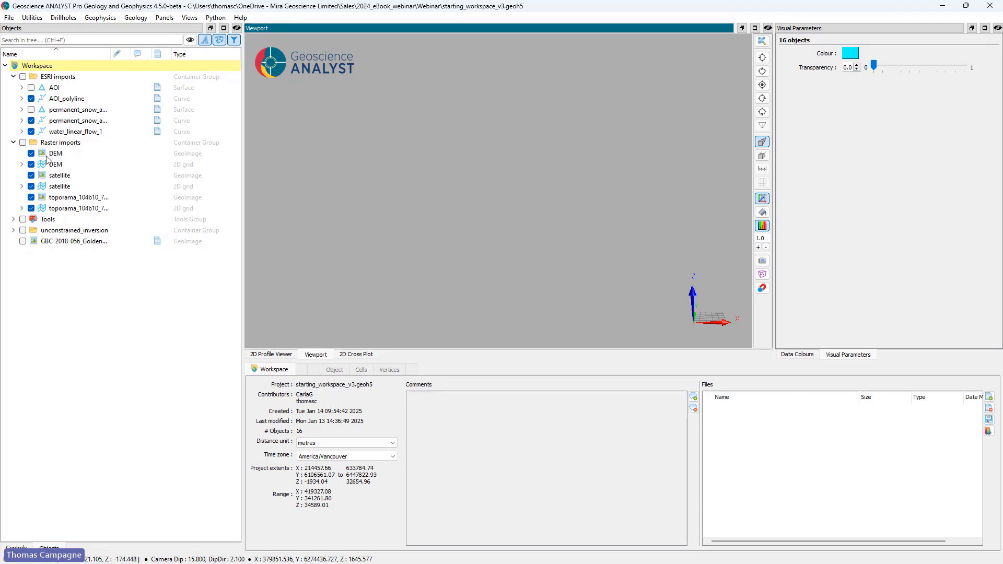
Step: Hide all objects in the Raster imports group and show only the DEM GeoImage
click(23, 142)
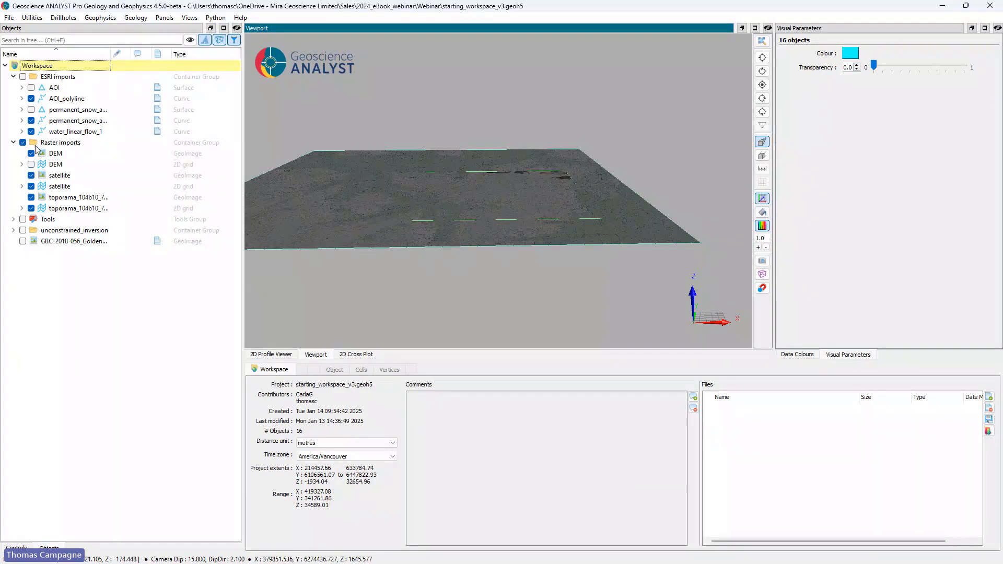
right_click(39, 142)
click(62, 172)
click(31, 153)
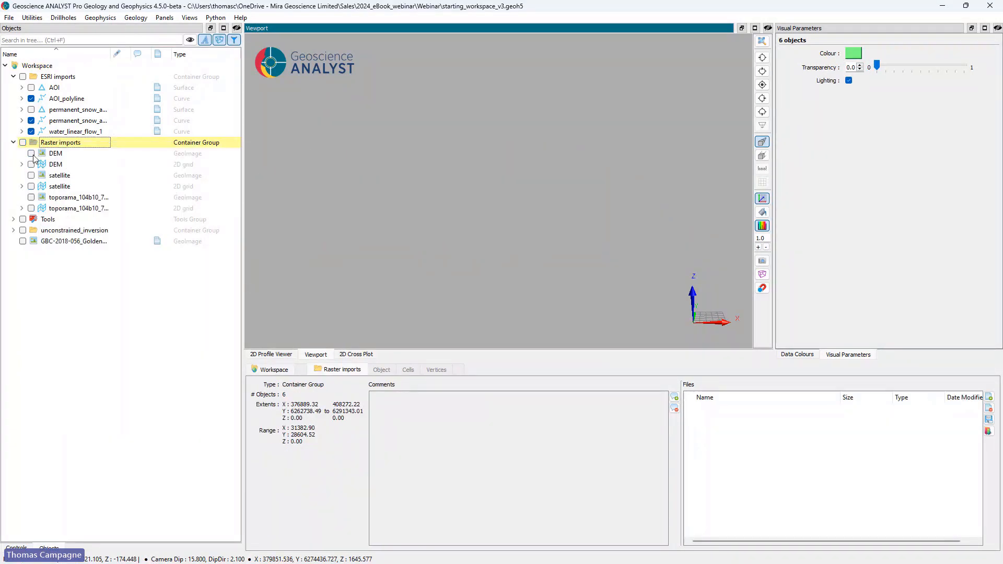
drag(488, 190, 437, 228)
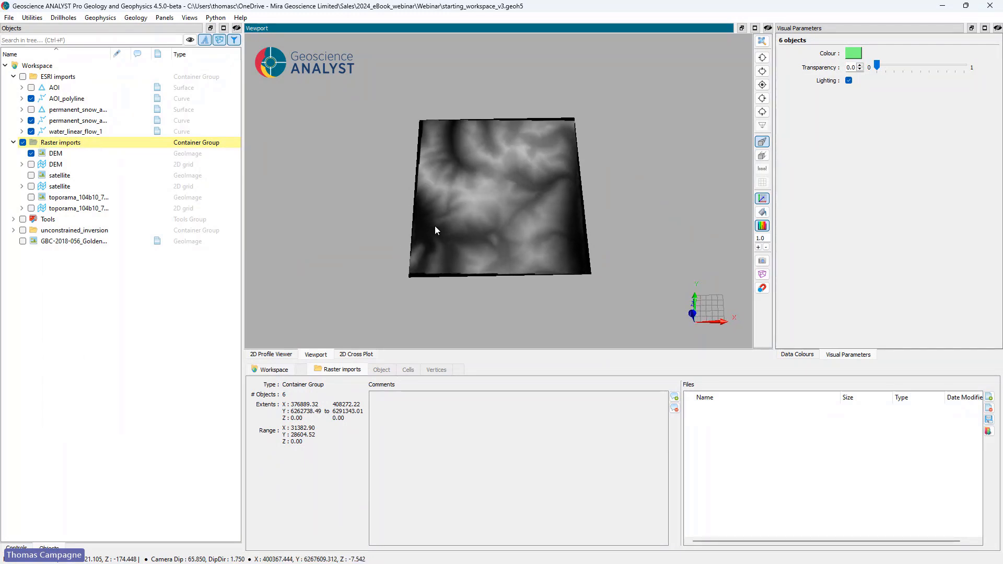
Step: Replace the DEM GeoImage with the DEM 2D grid, painted with its DEM data
click(21, 164)
click(32, 164)
click(31, 154)
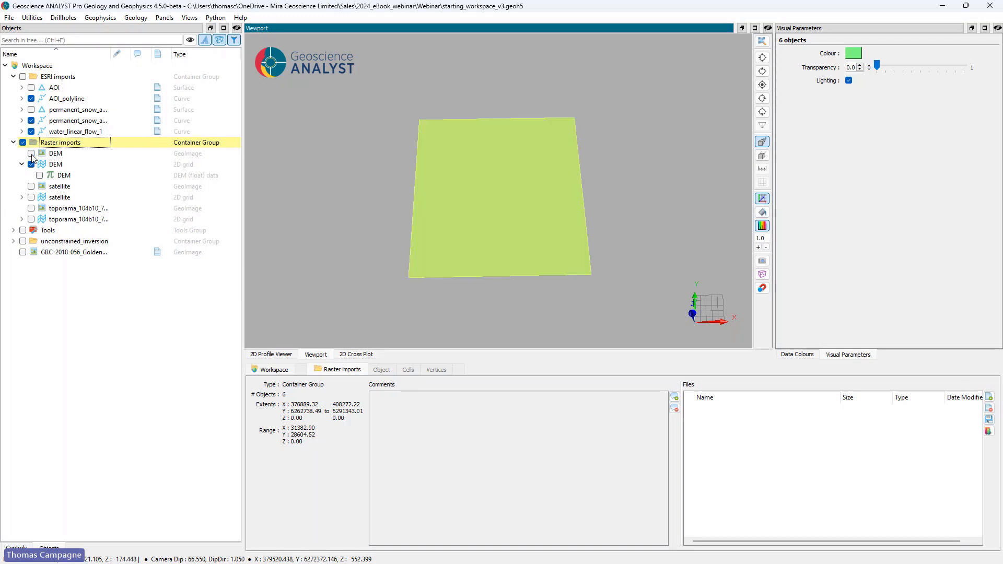
click(39, 176)
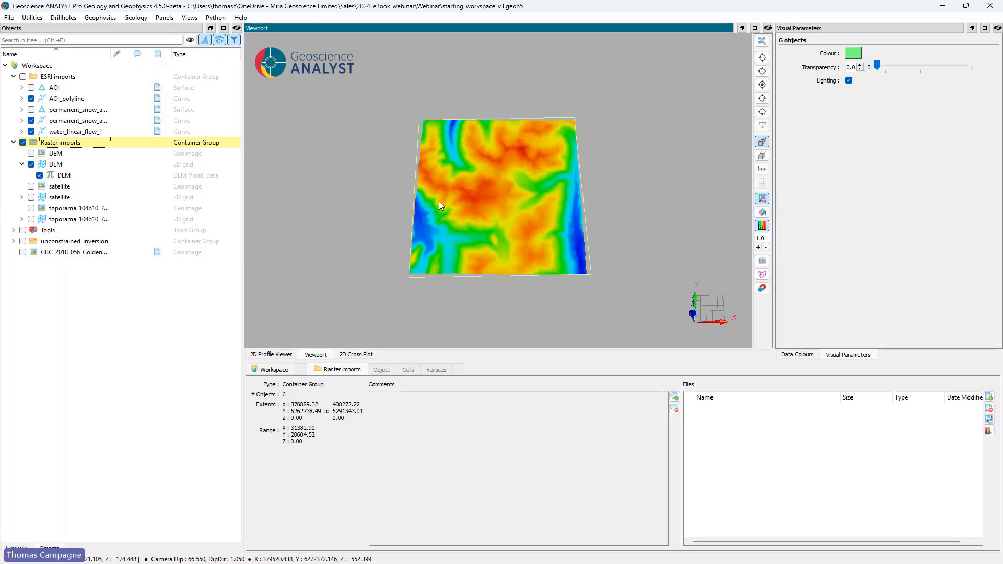
Step: View the satellite GeoImage in place of the DEM grid and check the bands stored in the satellite 2D grid
click(31, 164)
click(31, 186)
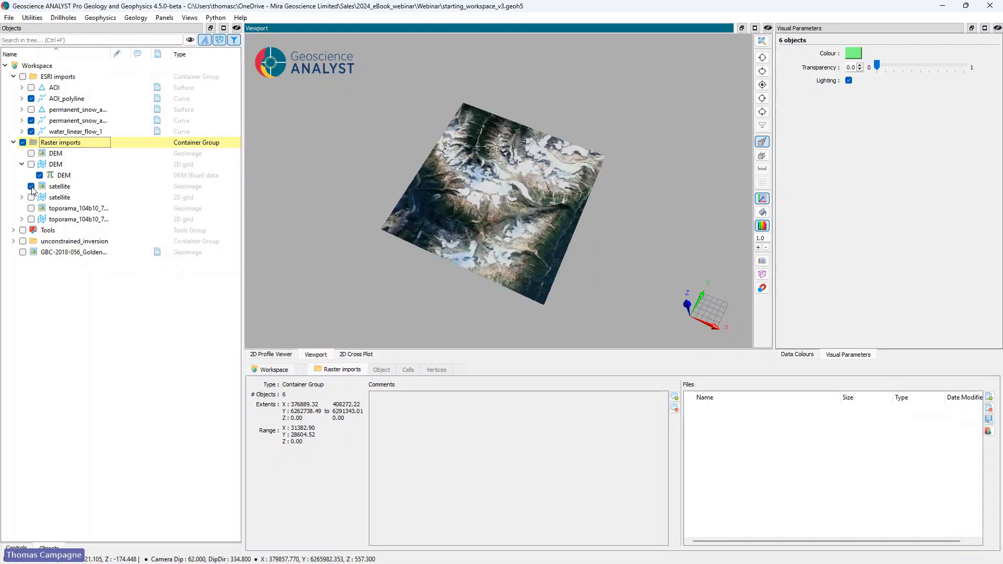
mouse_move(512, 188)
mouse_down()
mouse_move(537, 175)
mouse_move(544, 135)
mouse_move(498, 203)
mouse_up()
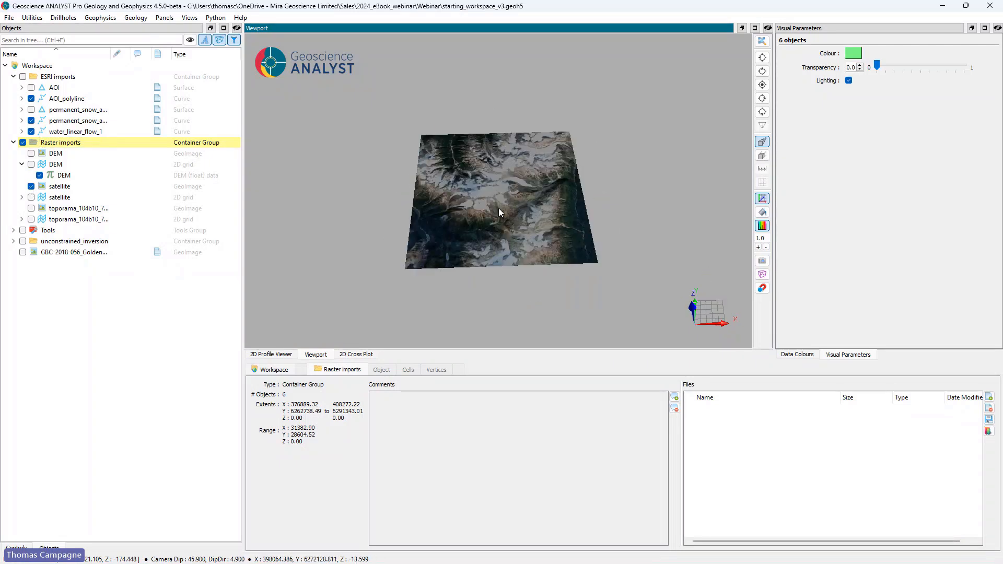
click(22, 197)
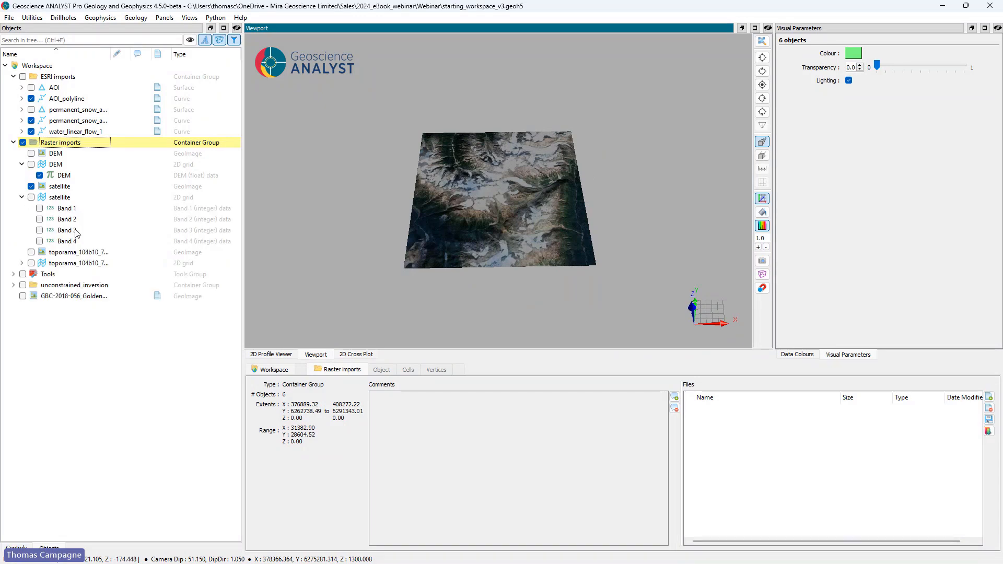
click(22, 198)
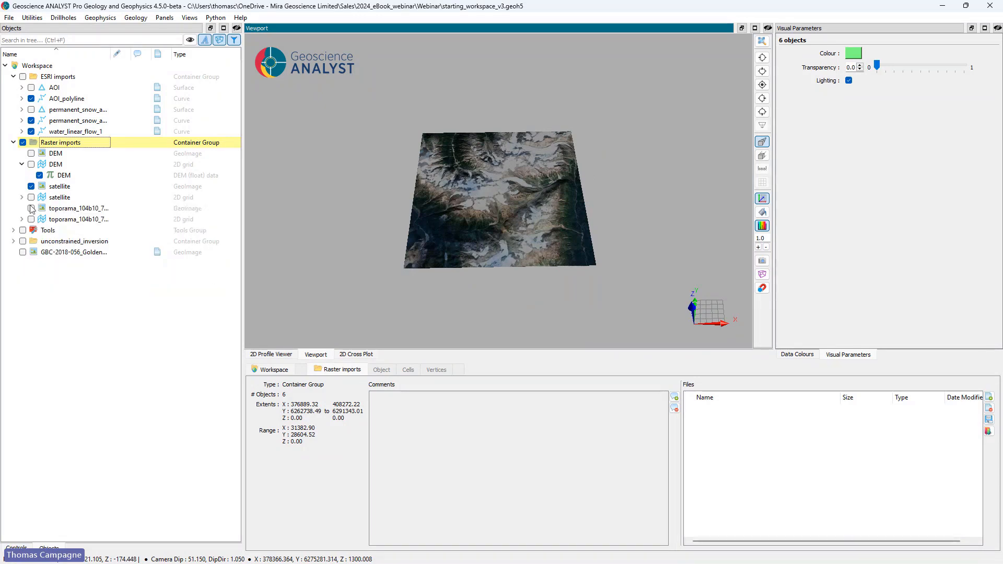
Step: View the toporama GeoImage alongside the satellite image and check the bands stored in the toporama 2D grid
click(31, 208)
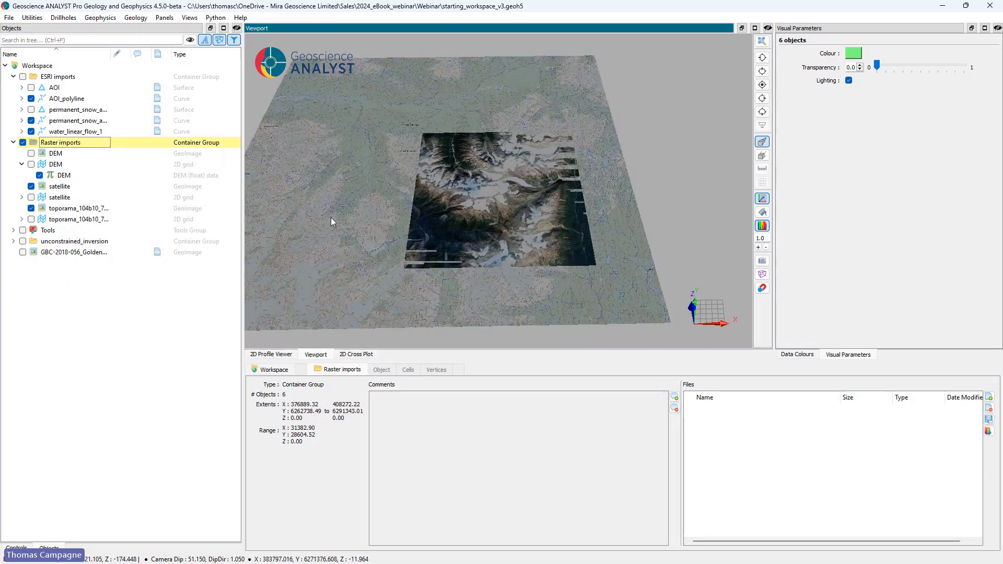
scroll(360, 217, up, 3)
scroll(360, 220, down, 2)
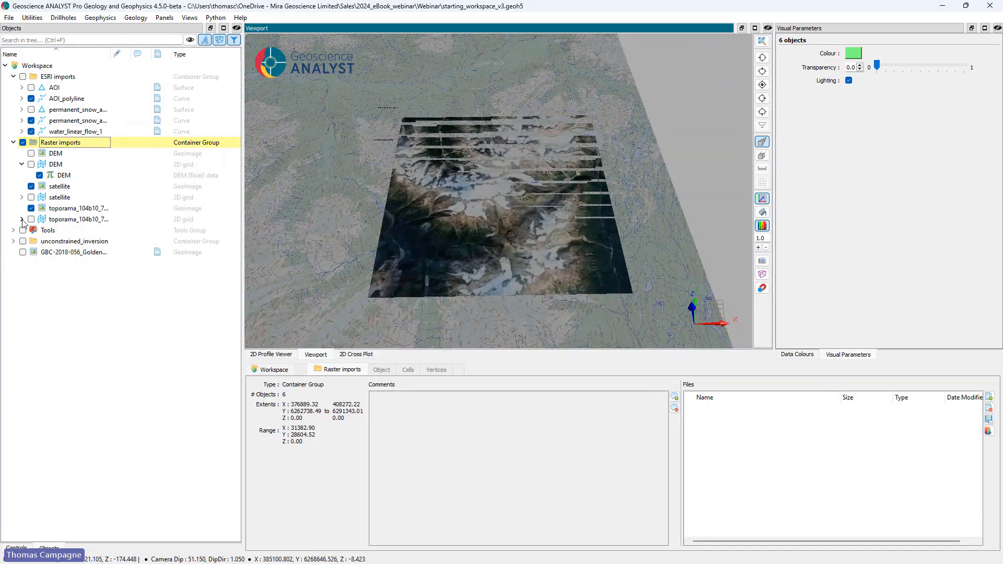
click(22, 219)
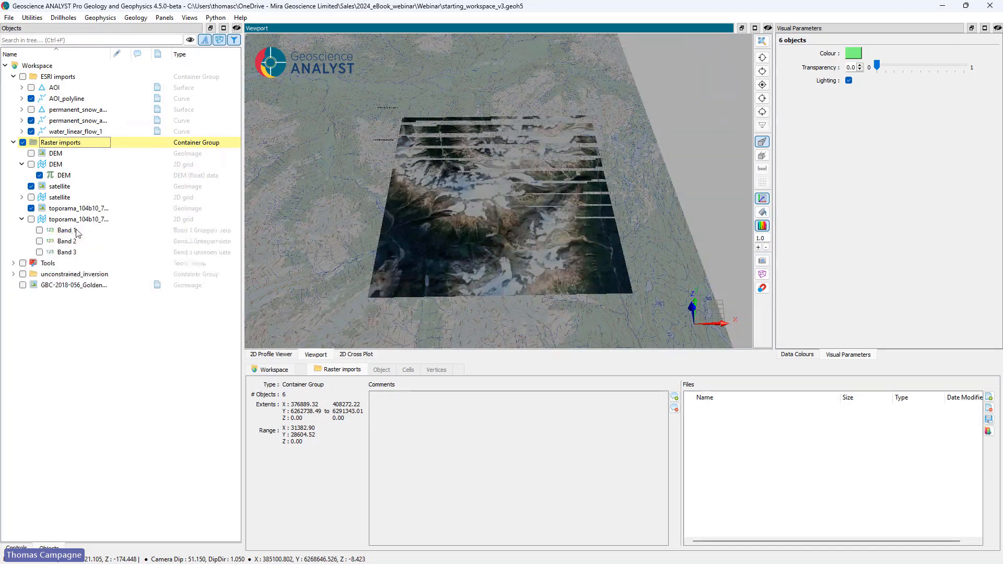
click(22, 219)
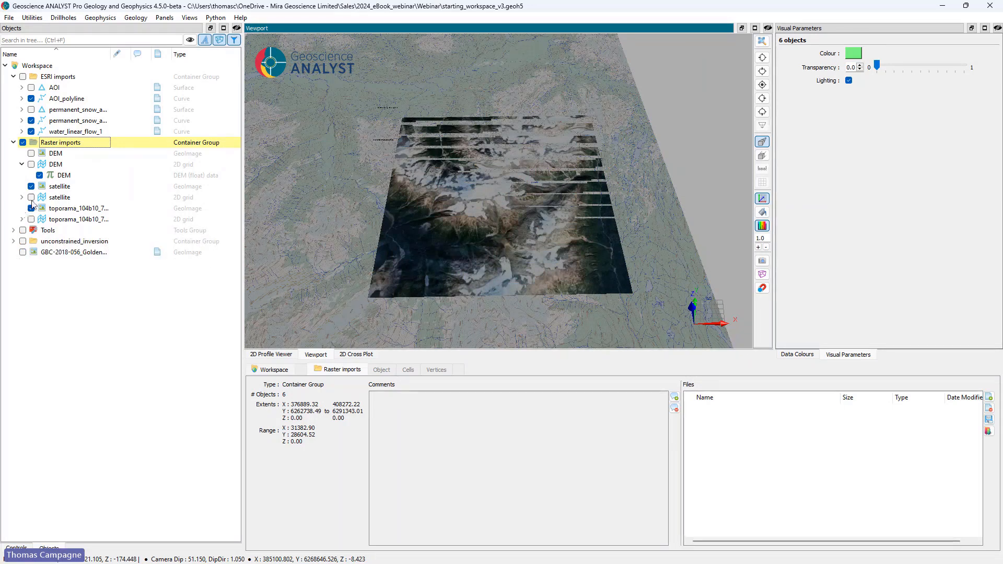
Step: Hide the toporama and satellite GeoImages and show the DEM 2D grid again
click(32, 207)
click(31, 186)
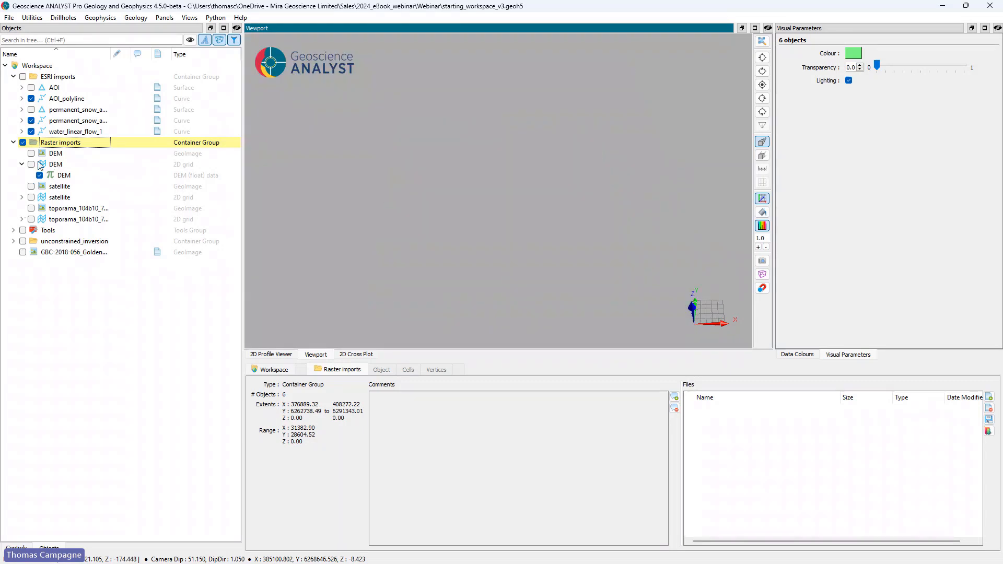
click(31, 164)
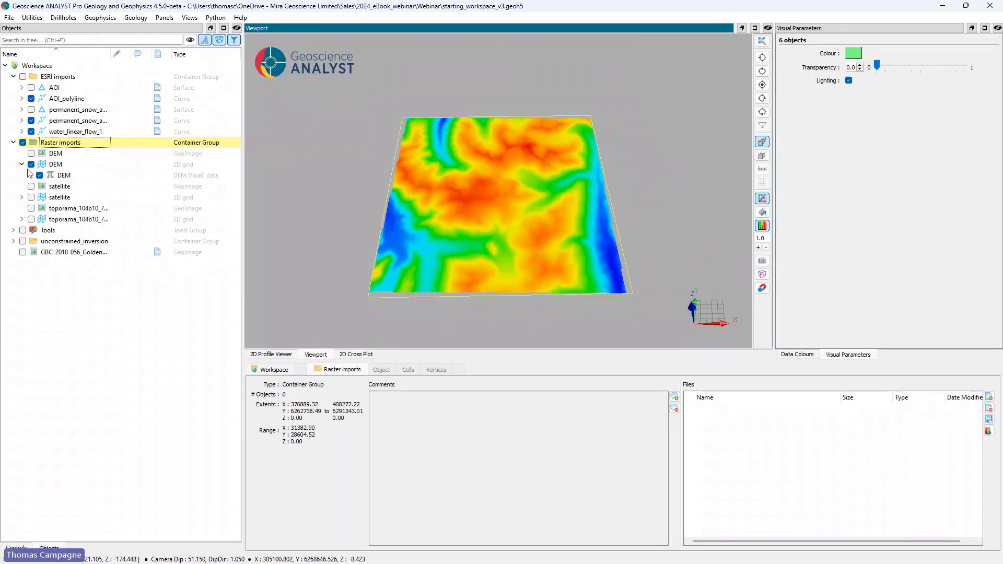
Step: Create a surface named DEM_surf from the DEM 2D grid, using the DEM property for elevation
click(56, 165)
right_click(56, 165)
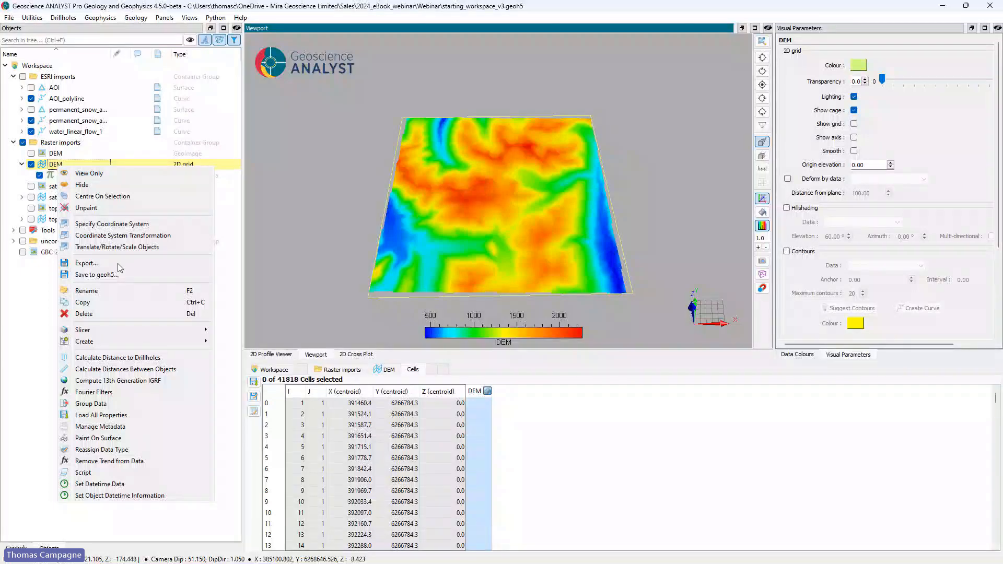
mouse_move(148, 343)
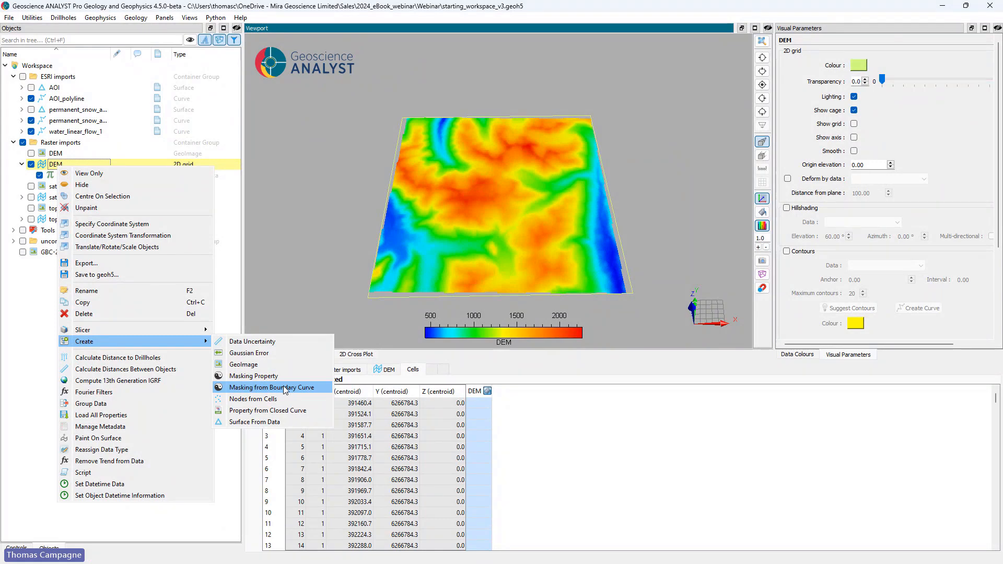
click(256, 422)
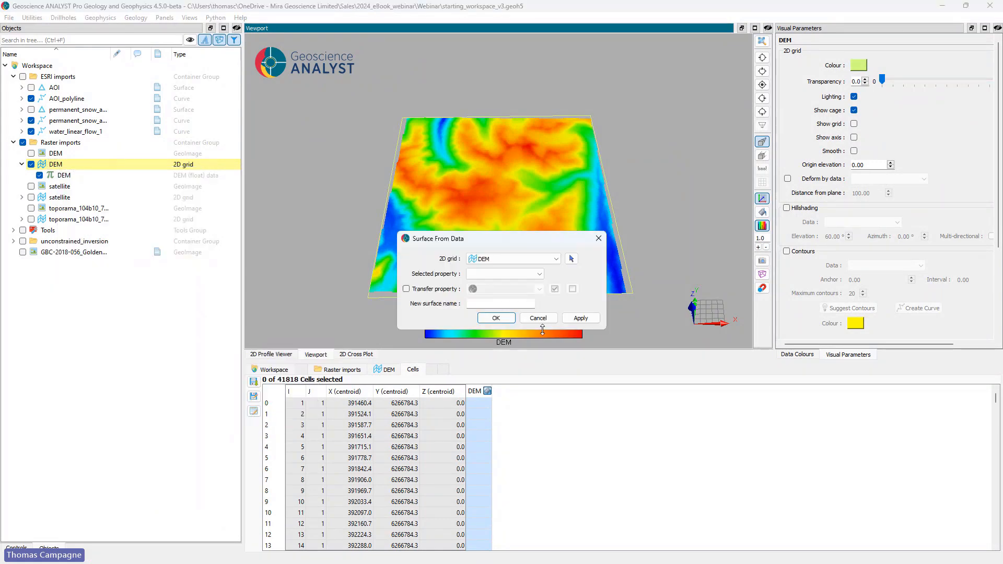
click(496, 266)
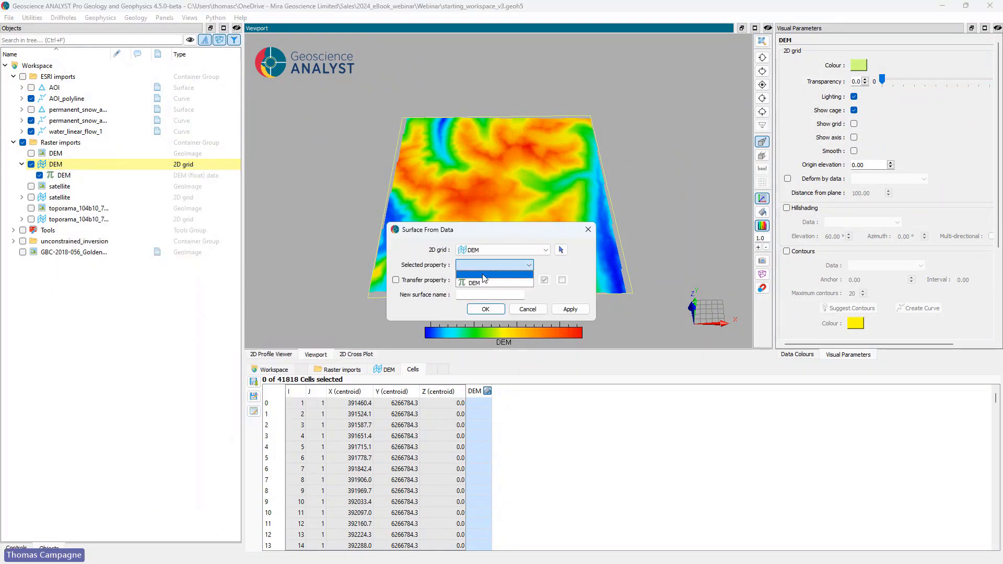
click(484, 281)
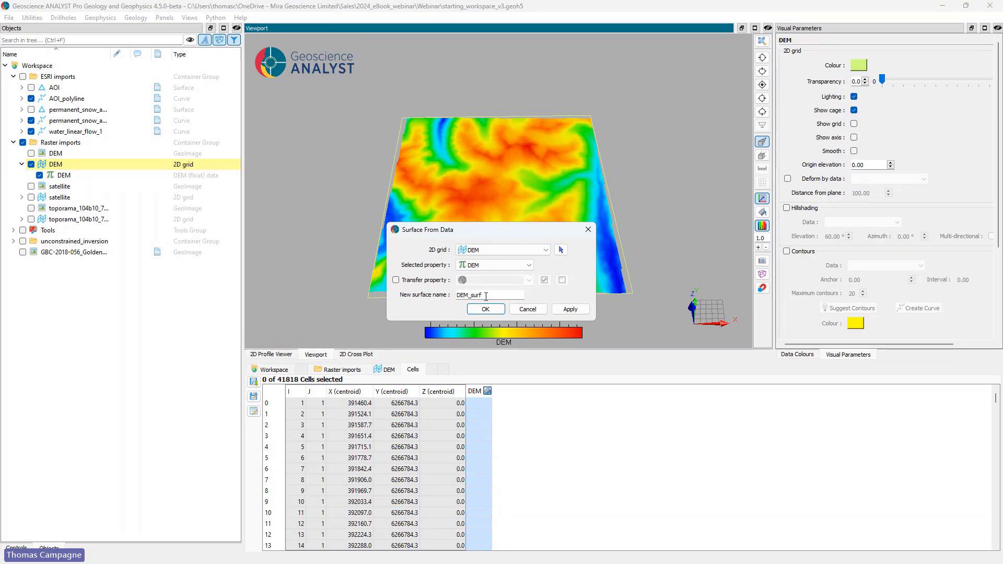
click(485, 309)
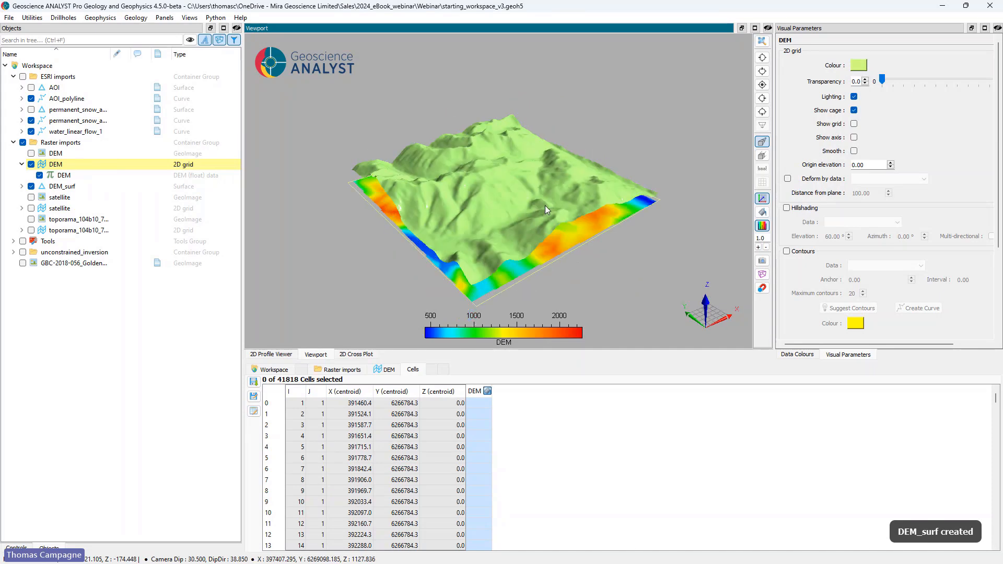
Step: Hide and collapse the DEM 2D grid, and display the node table of the DEM_surf surface
drag(545, 206, 494, 204)
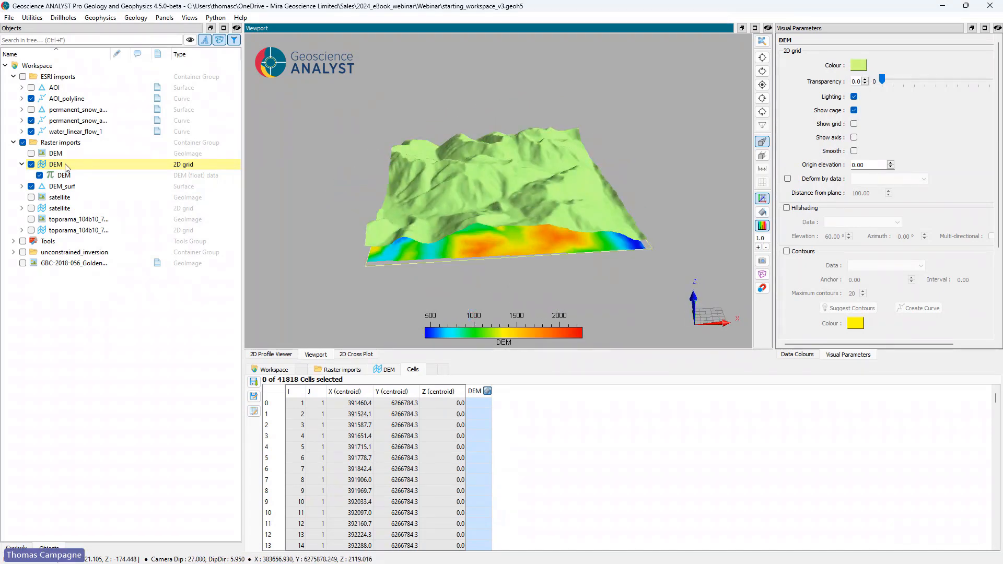
click(31, 164)
click(21, 164)
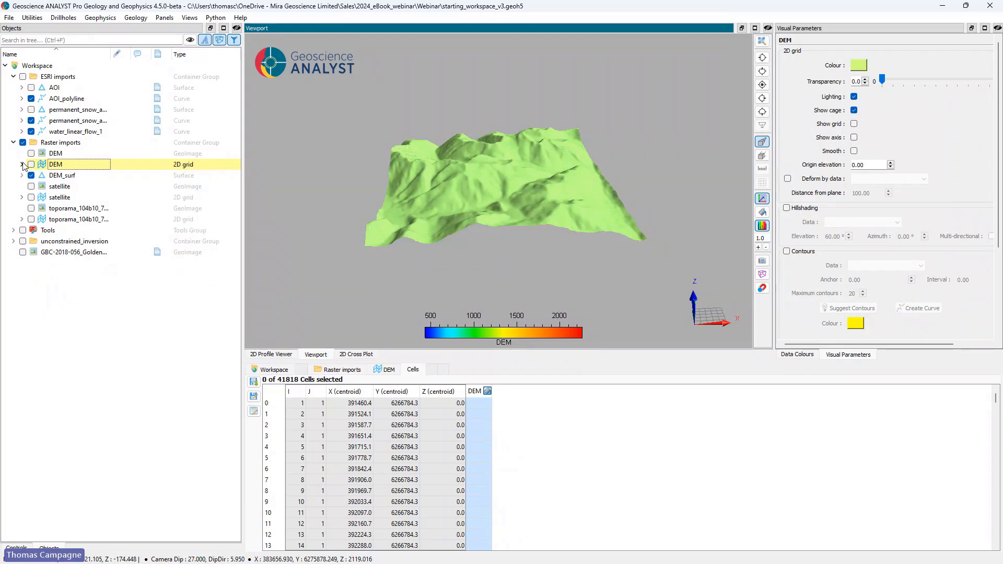
click(65, 177)
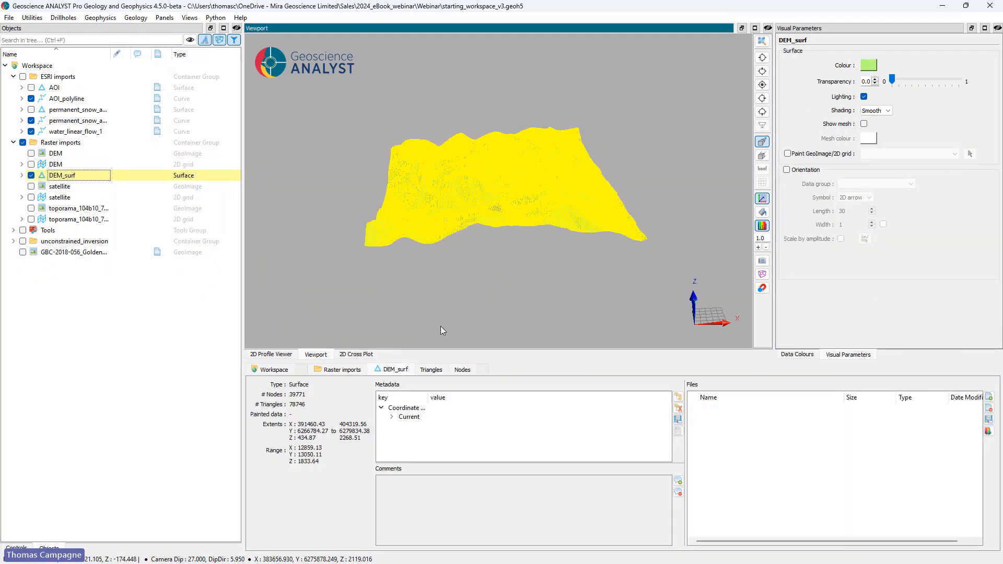
click(464, 370)
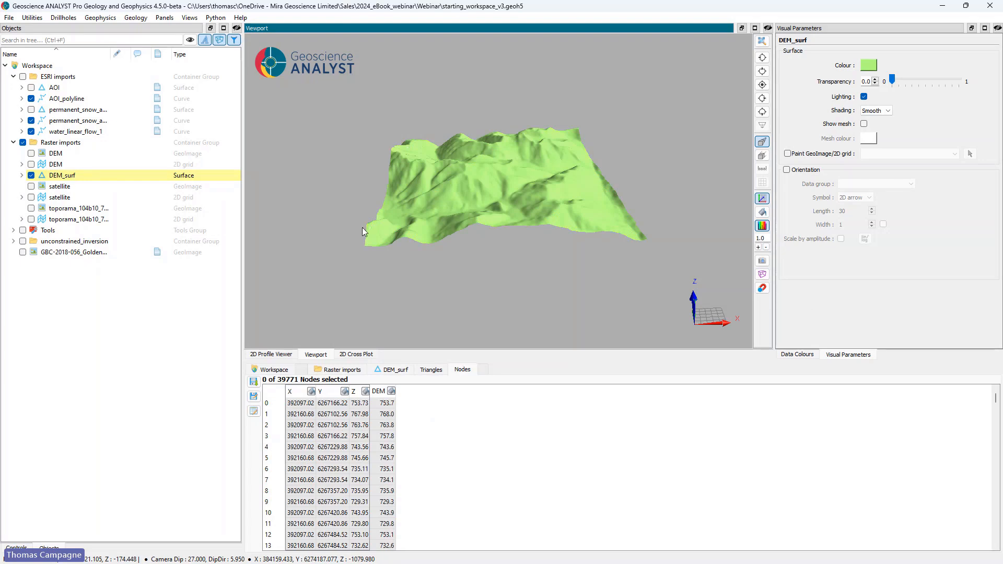
Step: Paint the satellite GeoImage onto DEM_surf and show the ESRI imports group together with the terrain
click(788, 154)
click(888, 154)
click(888, 197)
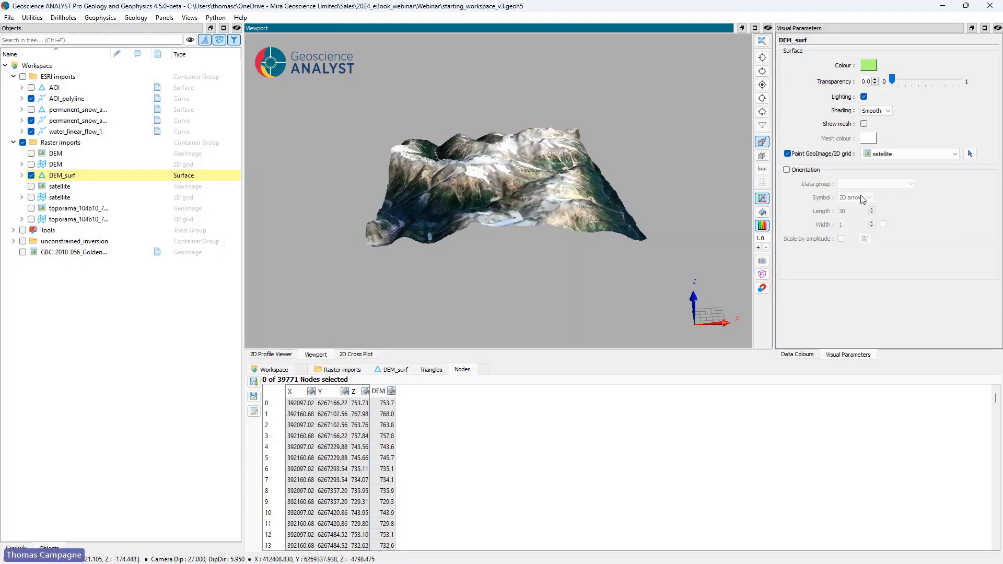
mouse_move(573, 189)
mouse_down()
mouse_move(503, 233)
mouse_move(488, 215)
mouse_move(516, 141)
mouse_move(581, 182)
mouse_move(597, 221)
mouse_move(567, 221)
mouse_move(524, 184)
mouse_move(544, 211)
mouse_move(359, 158)
mouse_up()
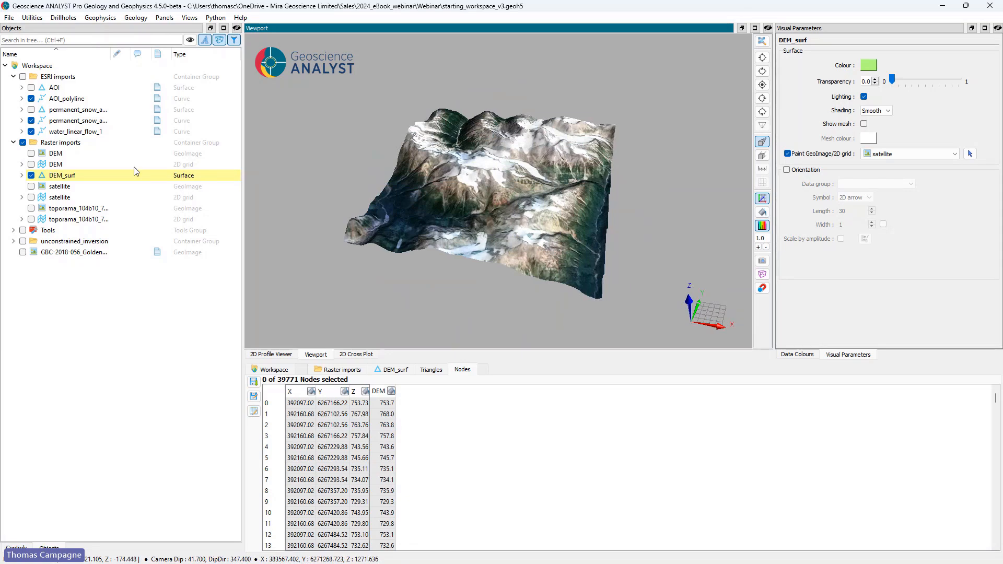
click(23, 77)
drag(512, 236, 453, 201)
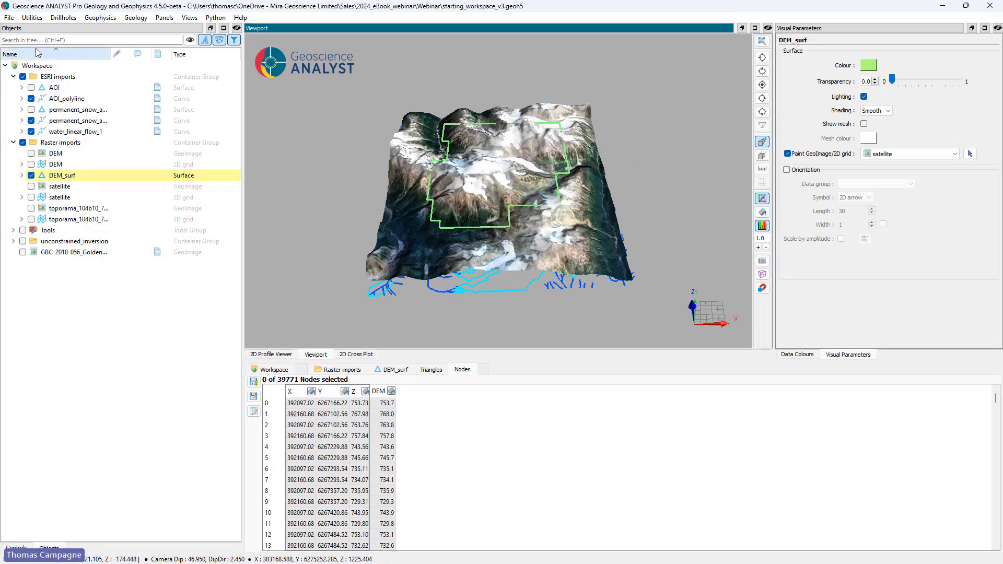
Step: Open the Translate/Rotate/Scale Objects tool and pick AOI_polyline in the 3D view as the object to transform
click(9, 17)
mouse_move(21, 18)
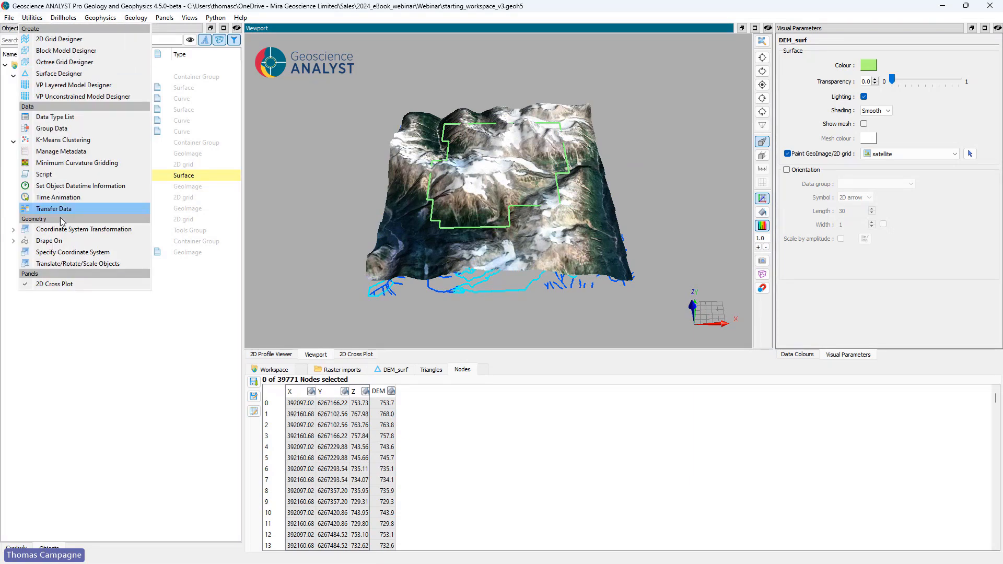
click(69, 265)
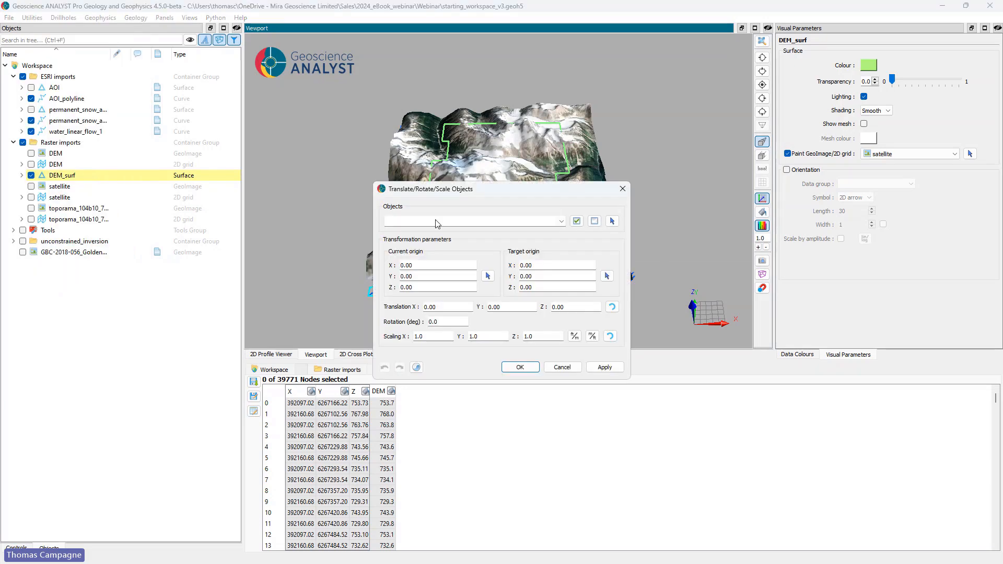
drag(362, 236, 362, 237)
click(489, 269)
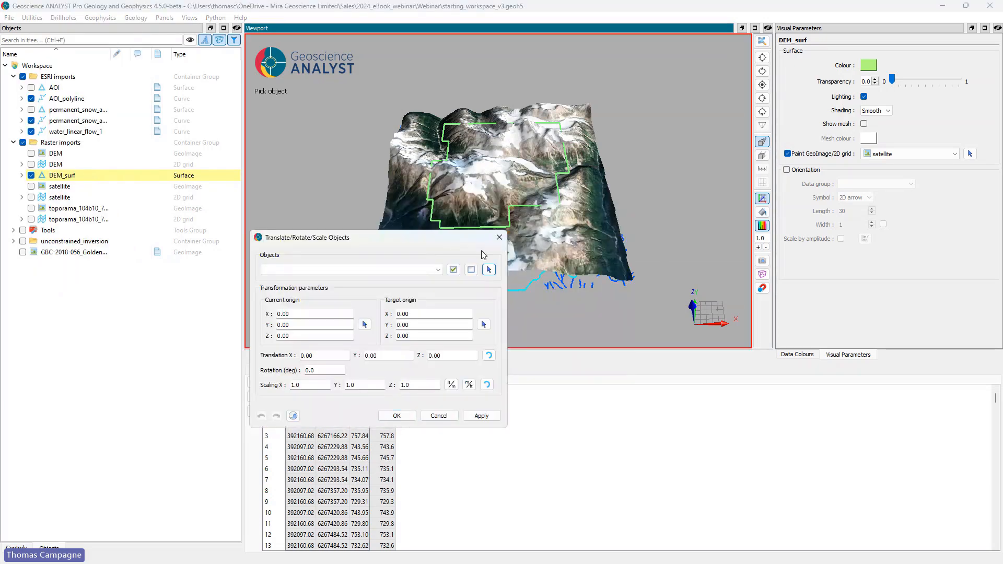
click(444, 126)
Step: Translate AOI_polyline by 200 in Z, close the tool, and check the outline's height against the terrain
double_click(436, 355)
text(20)
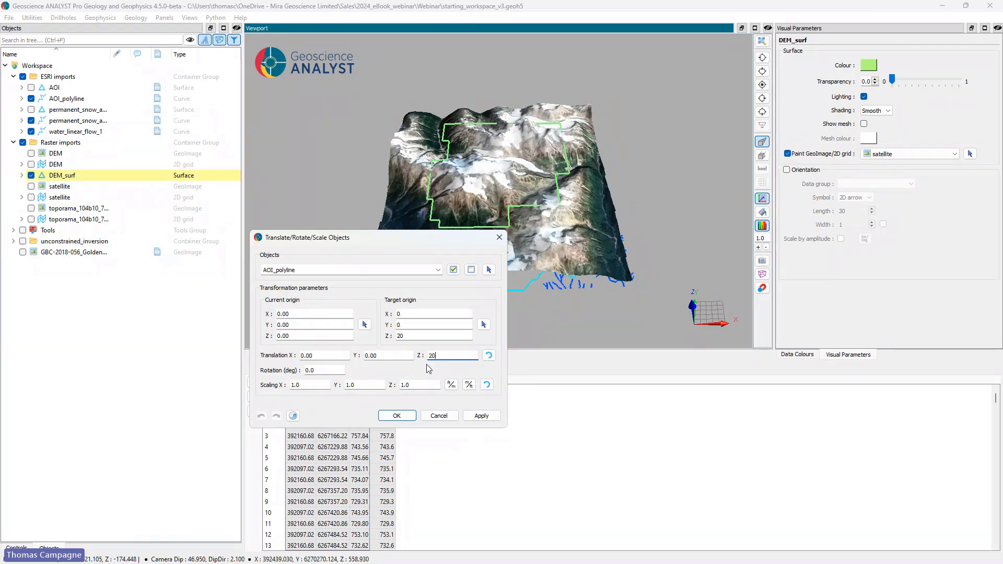
text(0)
click(481, 415)
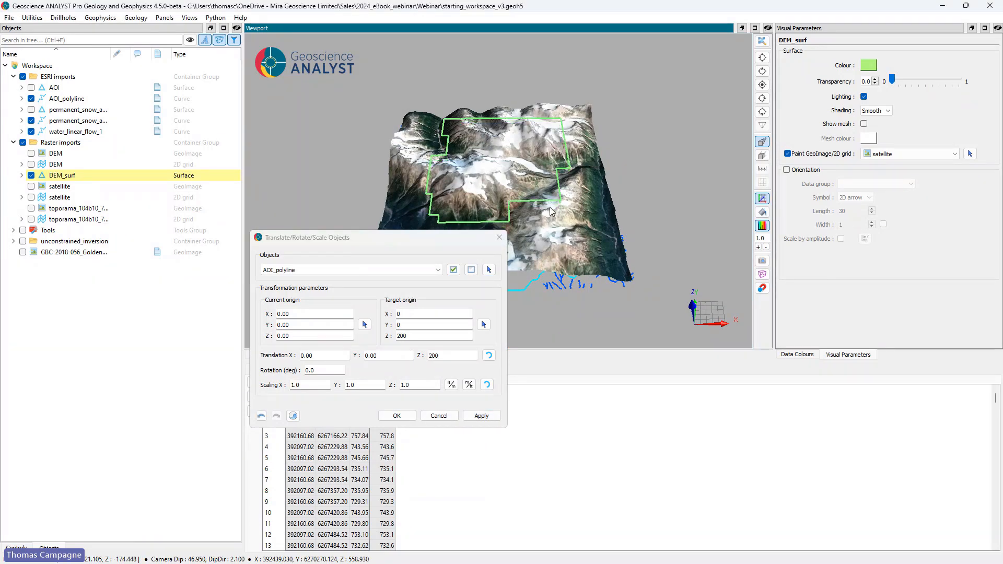
drag(549, 207, 419, 146)
click(499, 237)
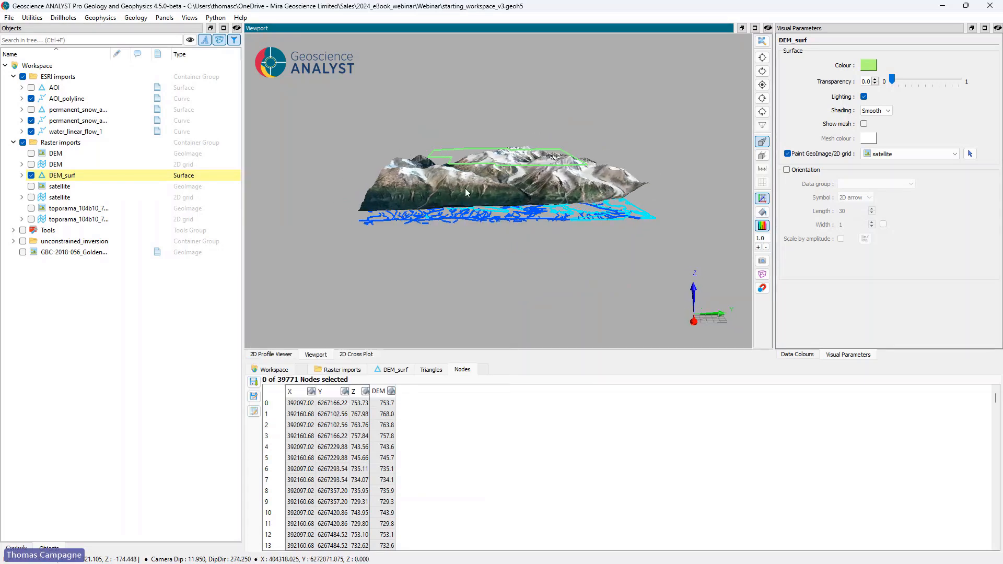
drag(466, 192, 513, 182)
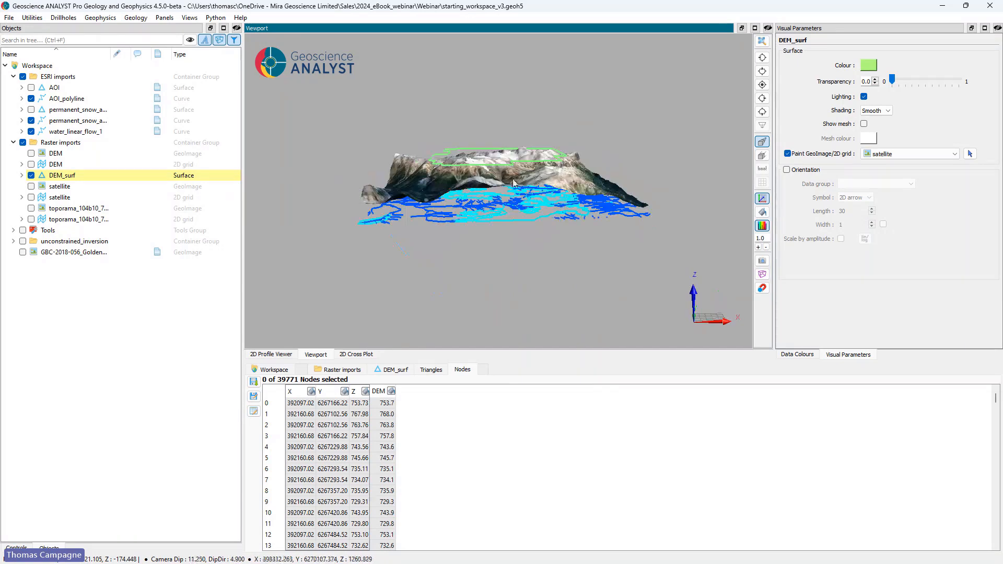
Step: Drape permanent_snow_and_ice_2_polyline and water_linear_flow_1 onto DEM_surf with a vertical offset of 0
right_click(76, 122)
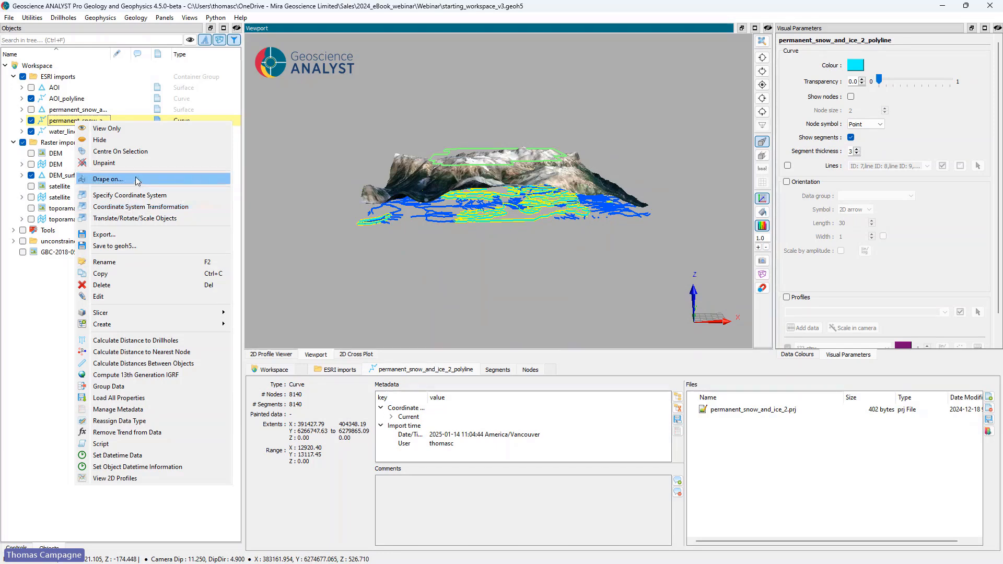
click(138, 180)
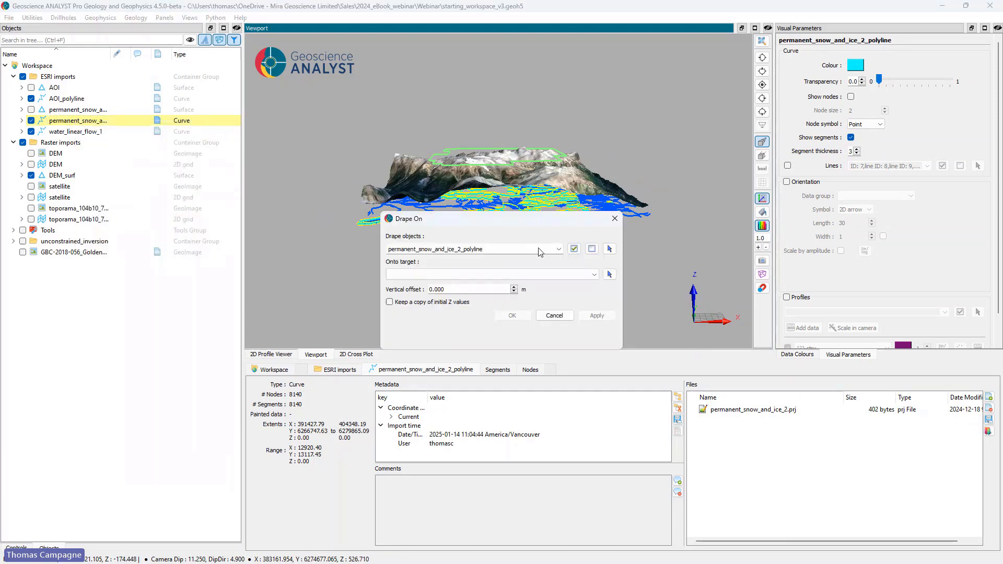
click(558, 249)
click(485, 310)
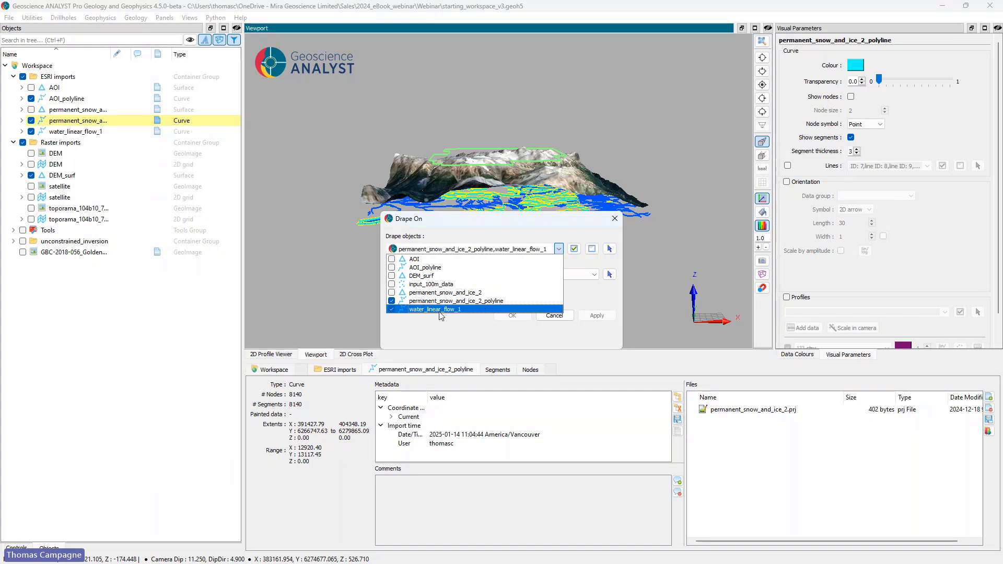
click(559, 250)
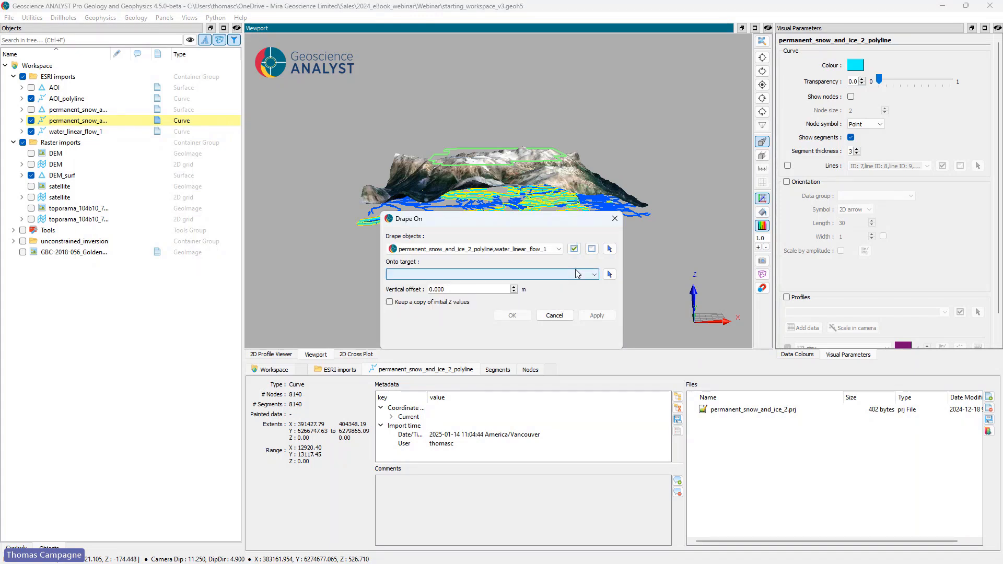
click(609, 274)
click(577, 183)
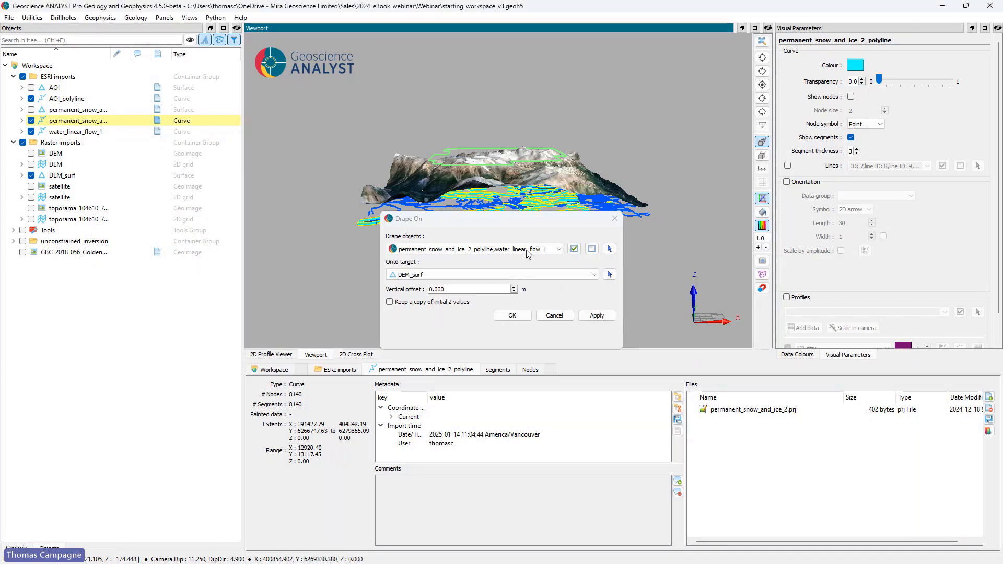
click(513, 316)
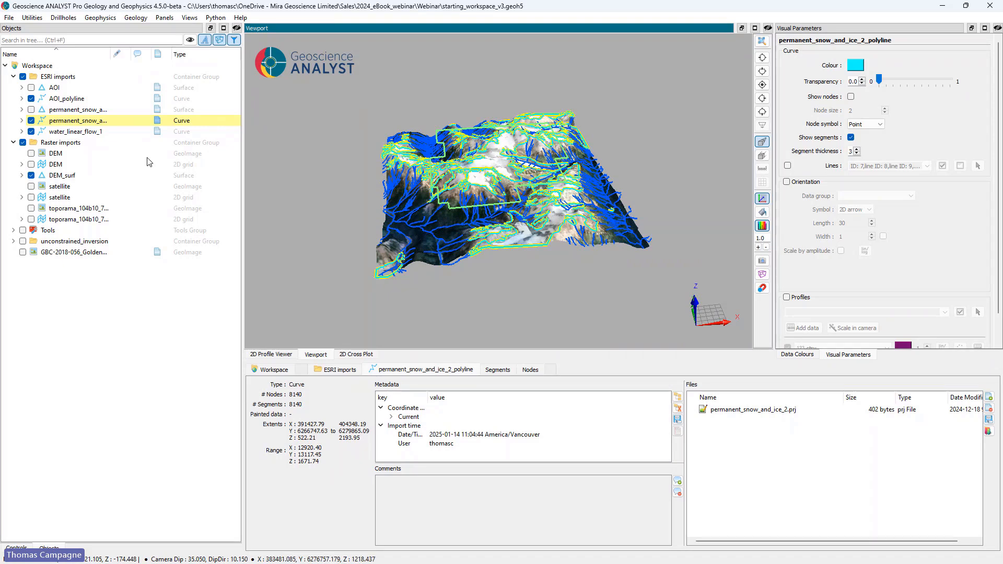
drag(464, 176, 619, 170)
Step: Hide the snow-and-ice curve, water_linear_flow_1 and DEM_surf, and look at AOI_polyline alone in plan view
click(81, 99)
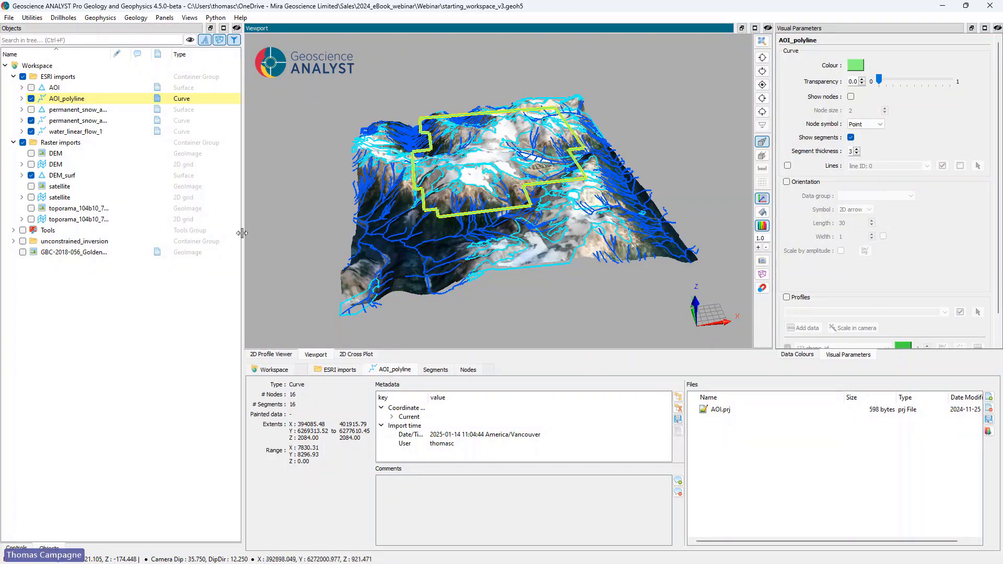
click(31, 120)
click(32, 131)
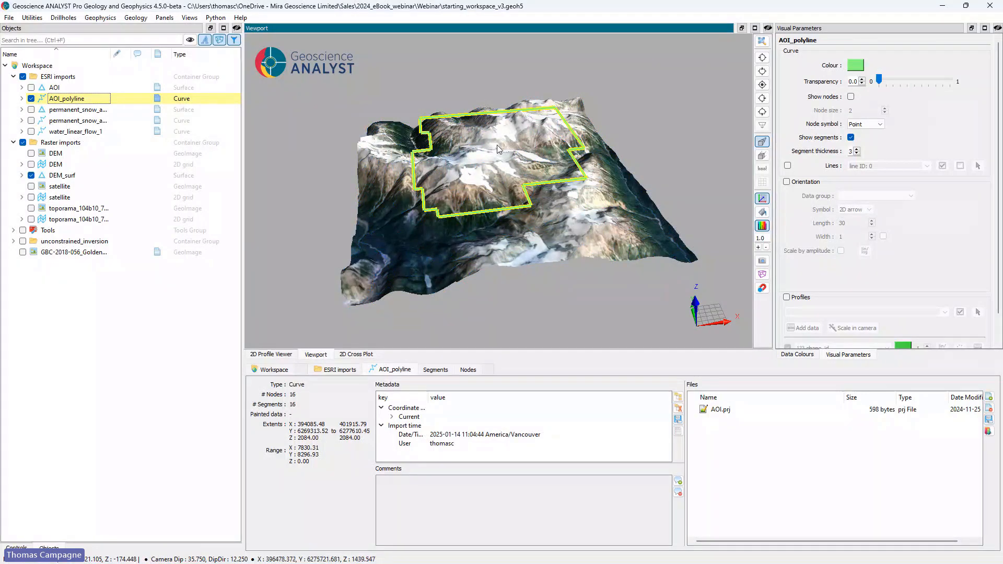
click(31, 175)
click(762, 84)
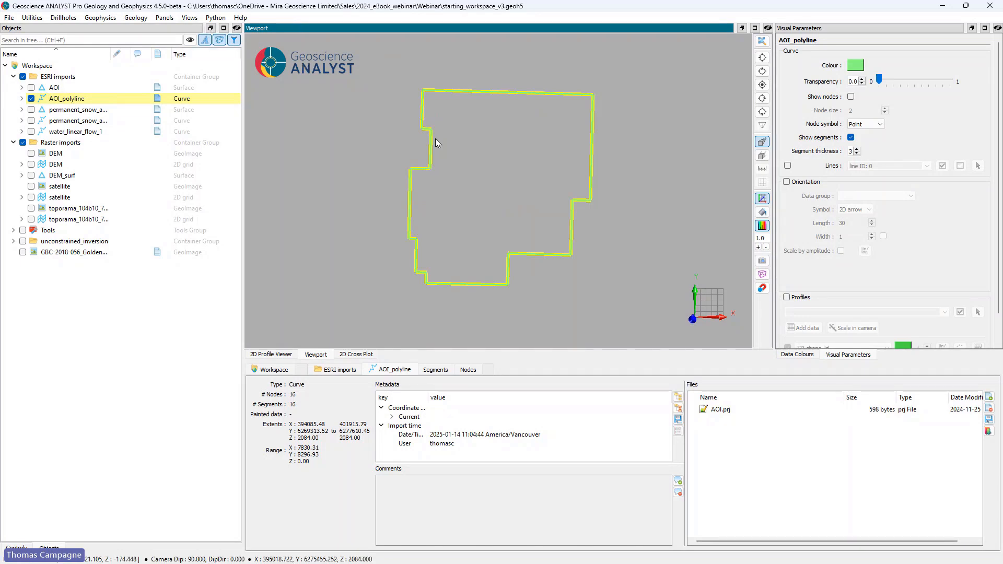
Step: Save the current view as "AOI top", including object and data visibility
key(v)
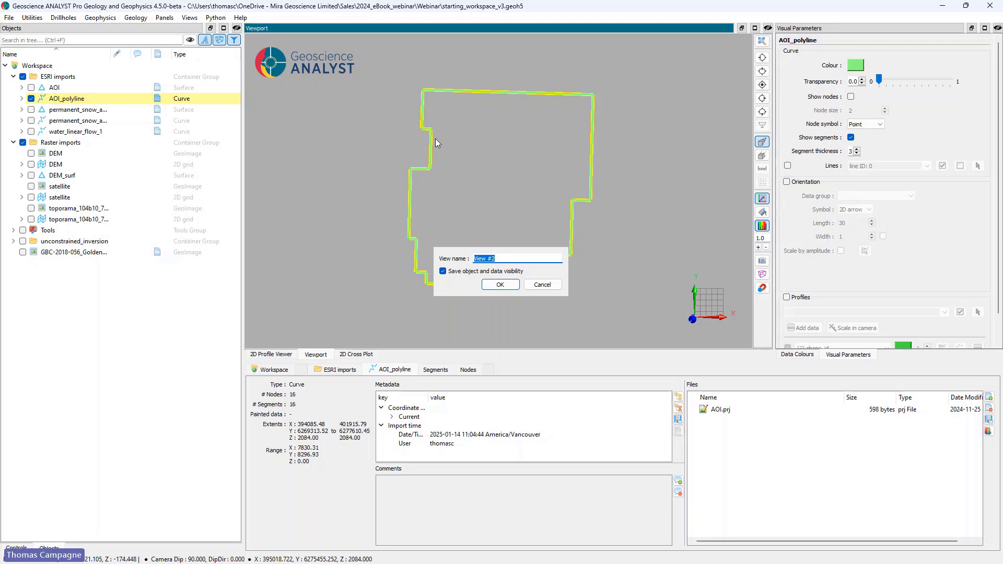
text(AOI top)
key(Return)
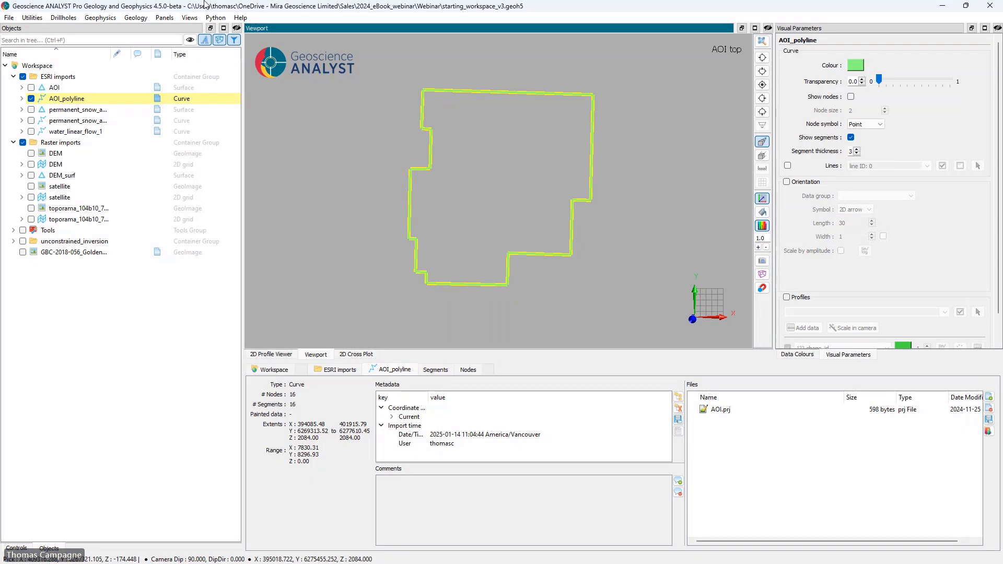
Step: Switch to the saved General view and back to the AOI top view to check both
click(189, 18)
click(196, 37)
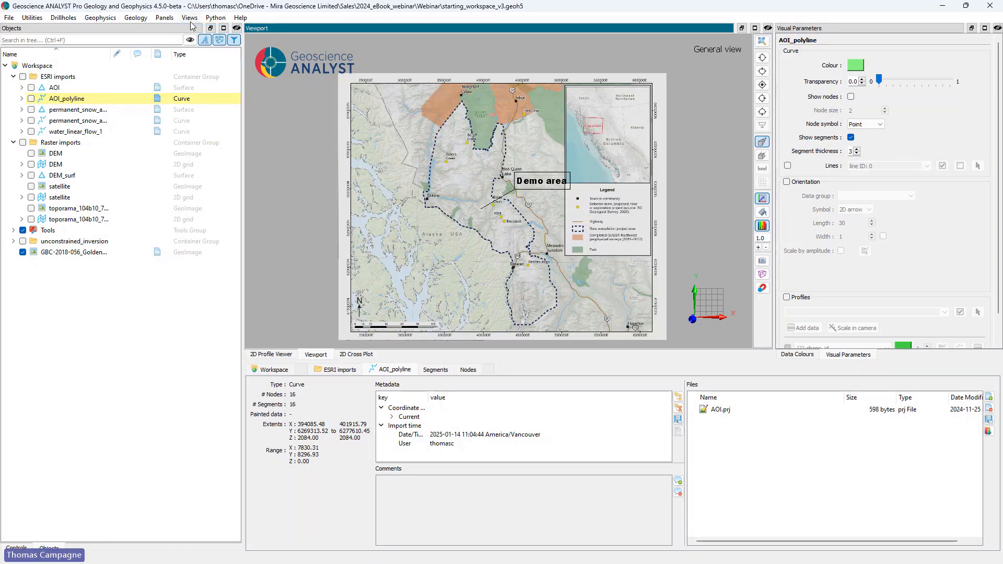
click(189, 18)
click(198, 47)
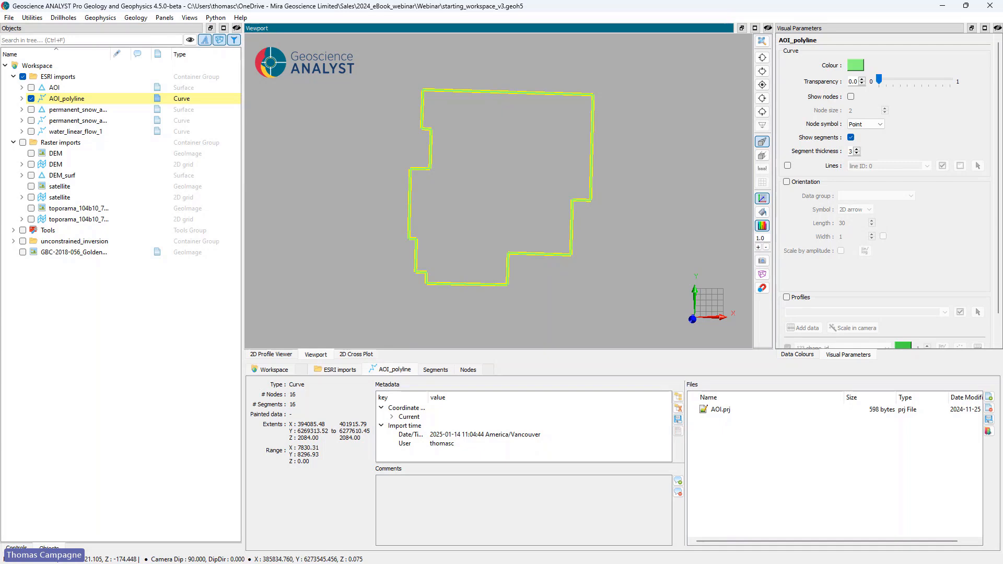
Step: Open the Survey Designer and start a new airborne magnetics survey with the Helicopter configuration
click(164, 18)
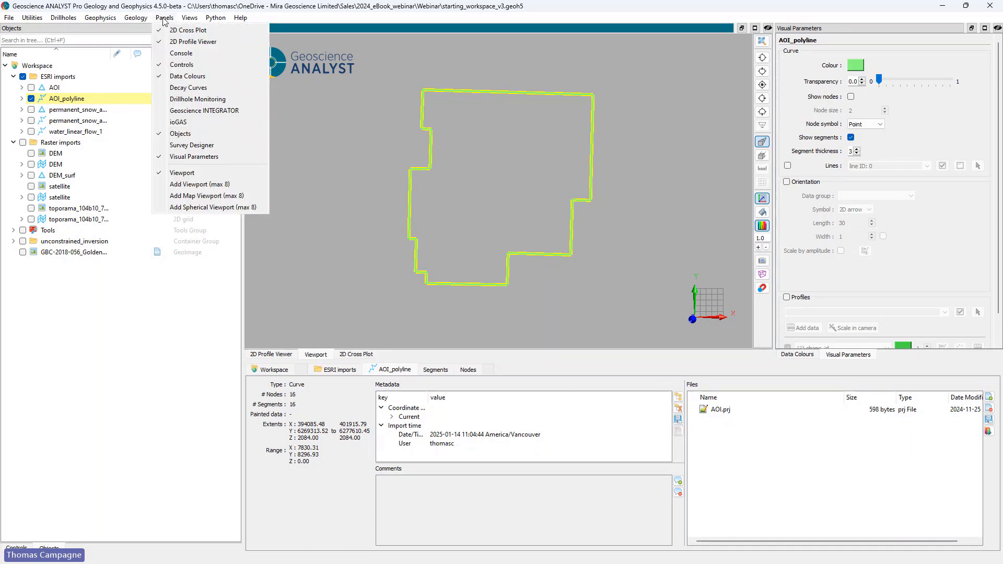
click(192, 145)
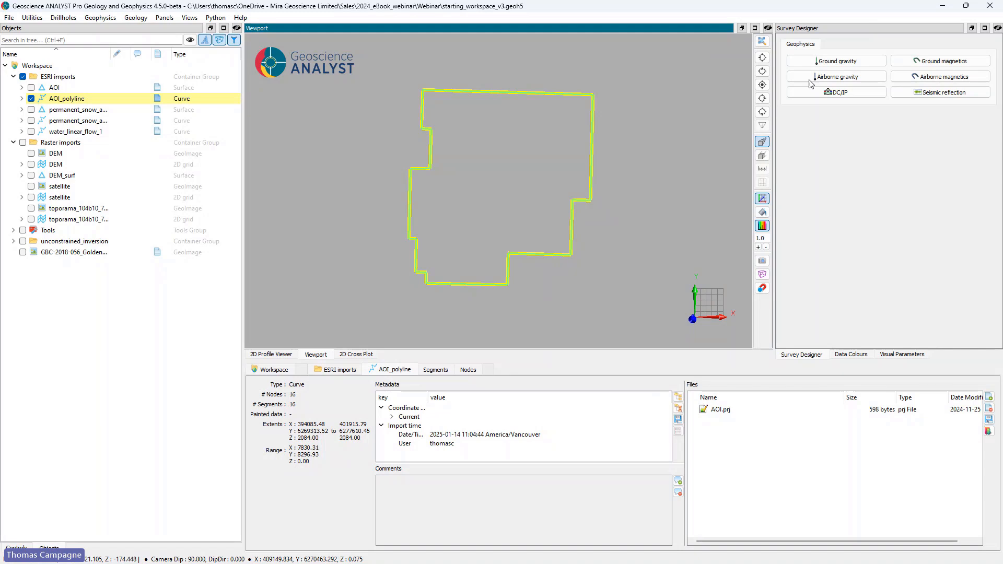
click(941, 78)
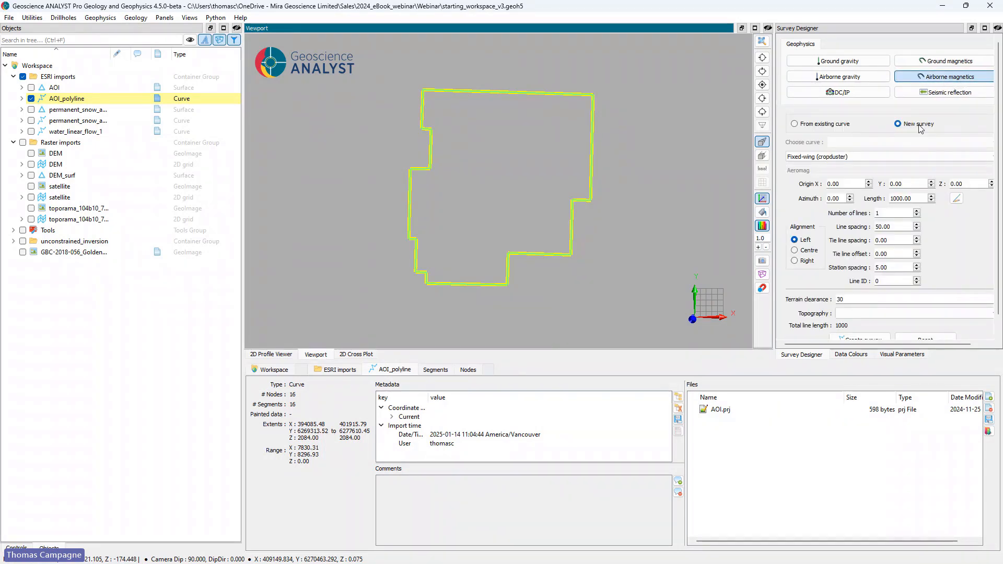
click(830, 157)
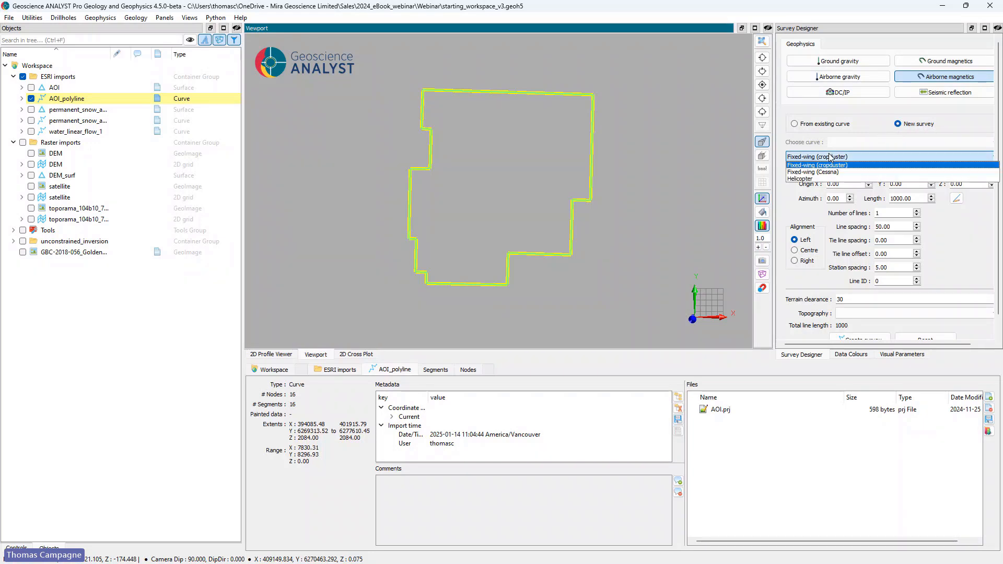
click(840, 179)
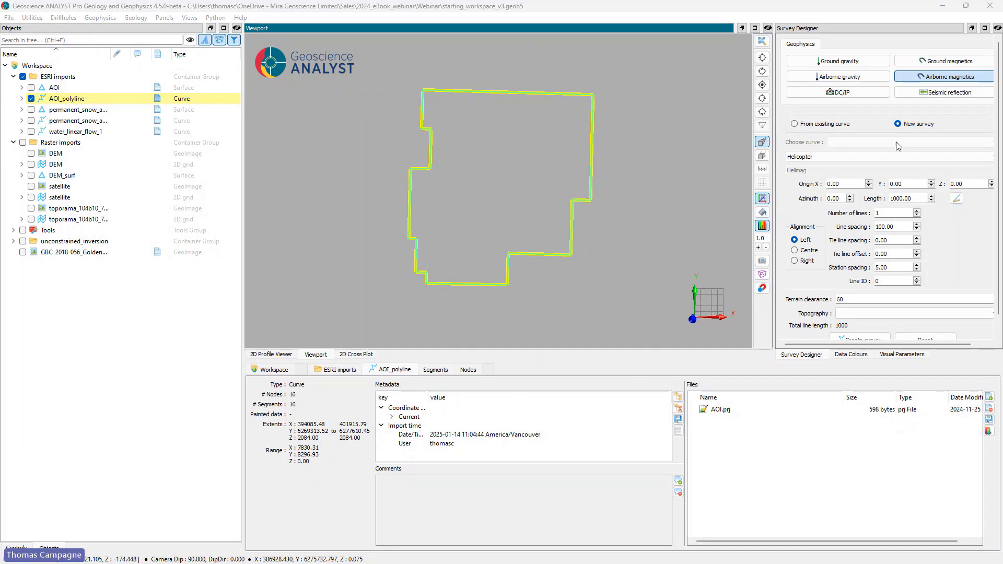
Step: Set the survey origin to X 401770 and Y 6277230
drag(851, 184, 813, 186)
text(401770)
drag(903, 184, 888, 185)
text(6277230)
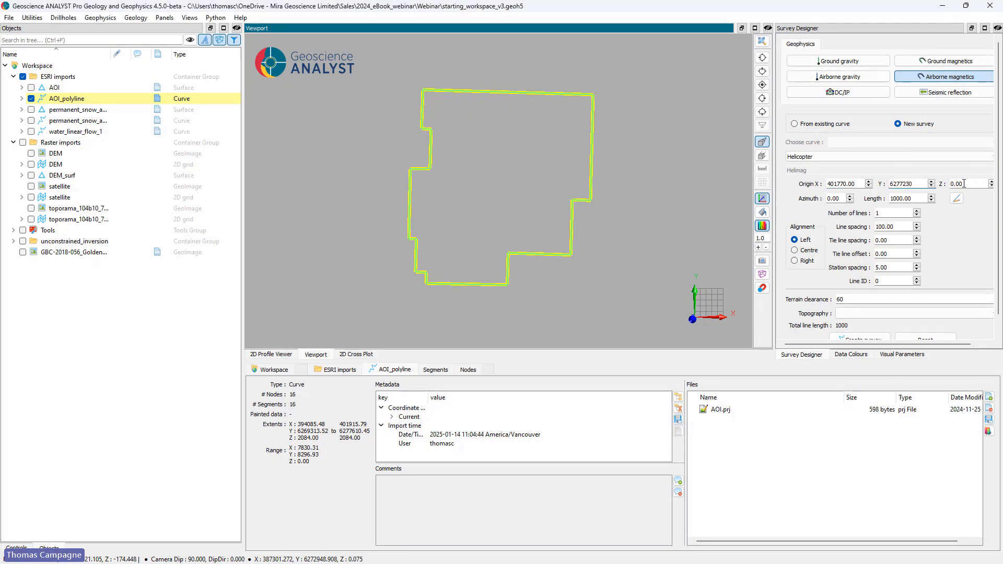
Step: Set the survey azimuth to 271.40 and the station spacing to 100
drag(845, 199, 812, 200)
text(271.4)
click(891, 214)
drag(880, 267, 874, 271)
text(100)
Step: Set the survey to 79 lines with a line length of 7400
click(886, 213)
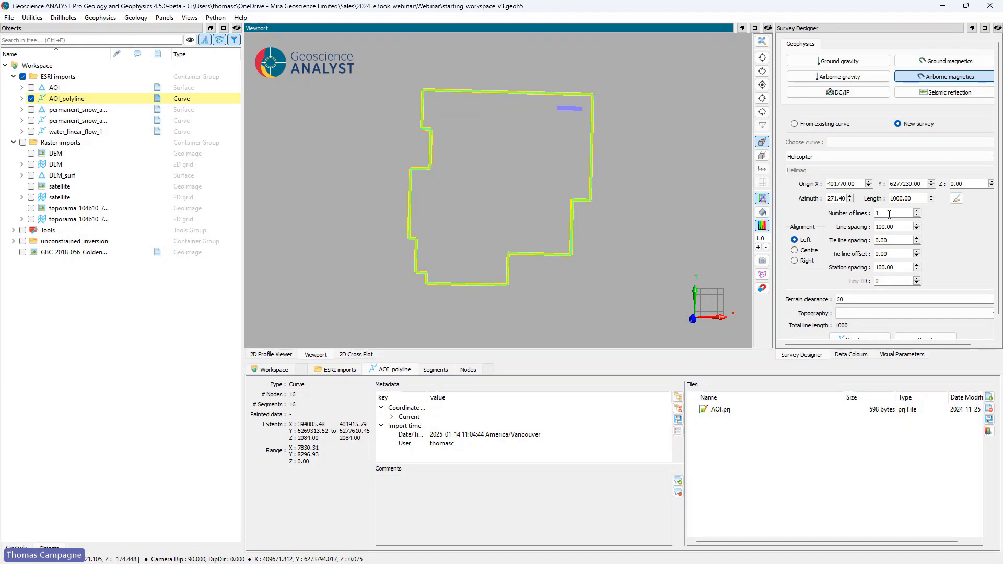
text(79)
click(891, 227)
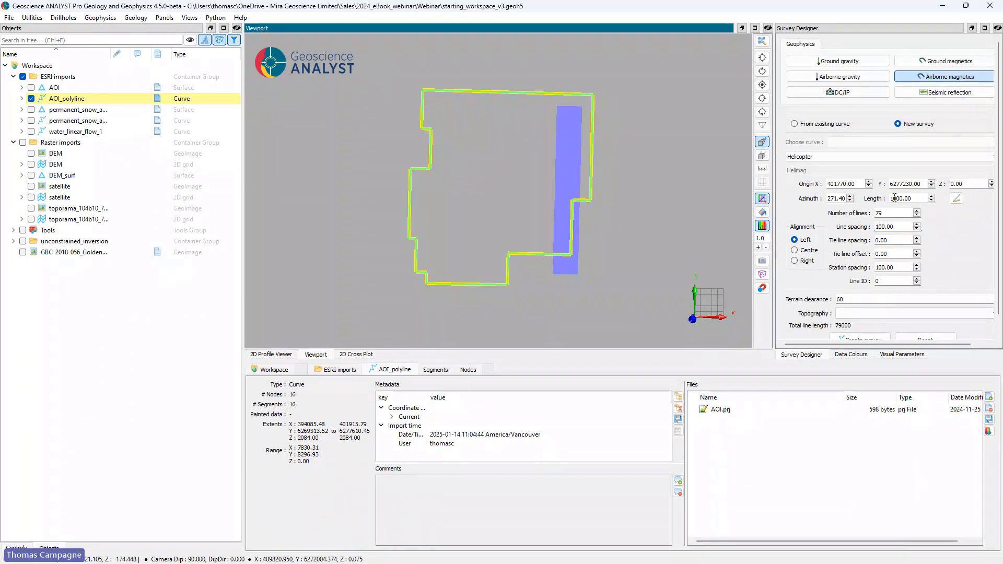
drag(896, 198, 884, 199)
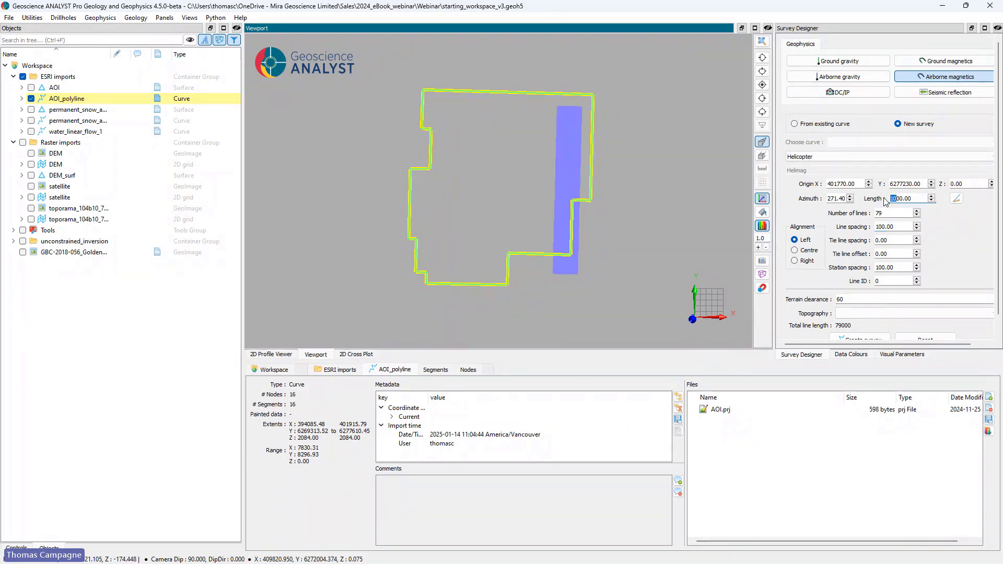
text(74)
click(894, 214)
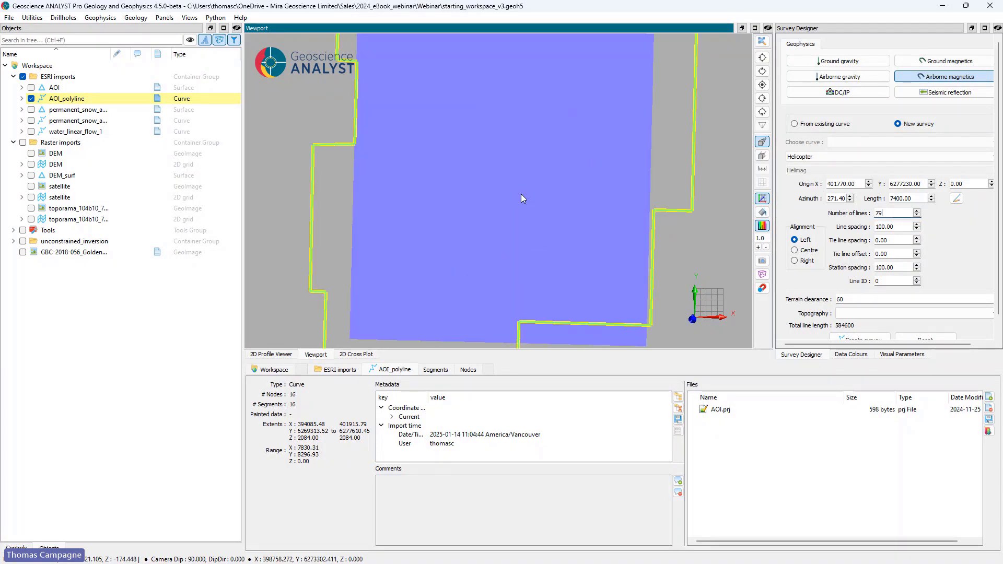
Step: Check the line layout against the AOI outline, and set tie line spacing to 2000 and tie line offset to 260
scroll(522, 198, up, 3)
scroll(521, 194, up, 2)
drag(521, 195, 499, 178)
click(762, 85)
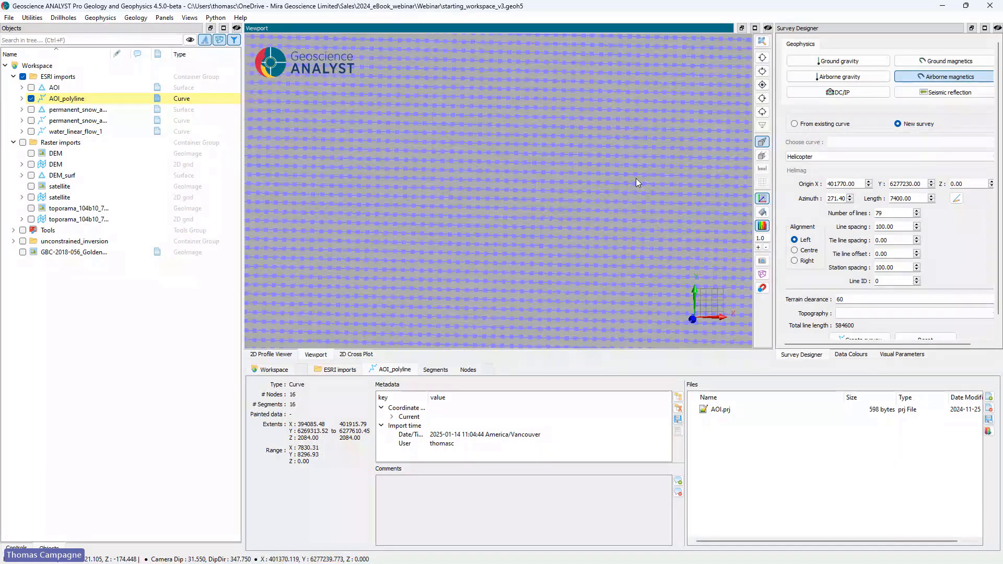
scroll(608, 187, down, 5)
scroll(607, 186, down, 1)
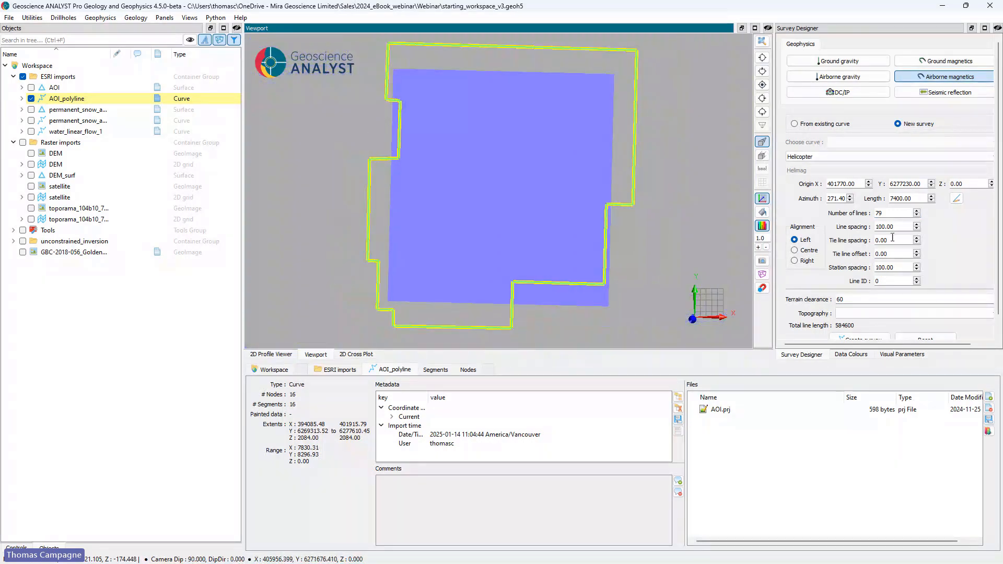
text(00)
click(877, 255)
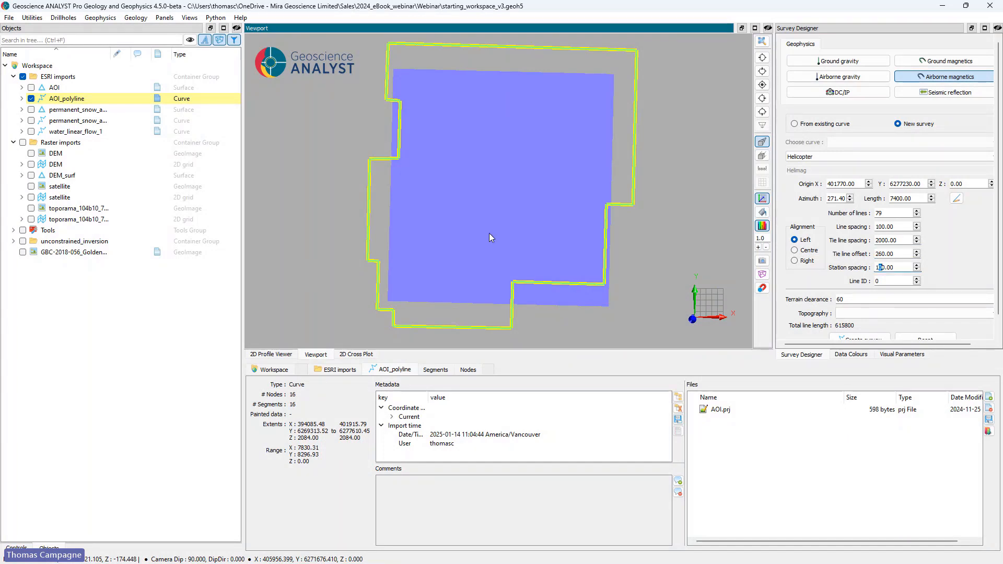
Step: Set the survey's terrain clearance to 101.2 and use DEM_surf as its topography
drag(489, 233, 530, 168)
scroll(498, 177, up, 5)
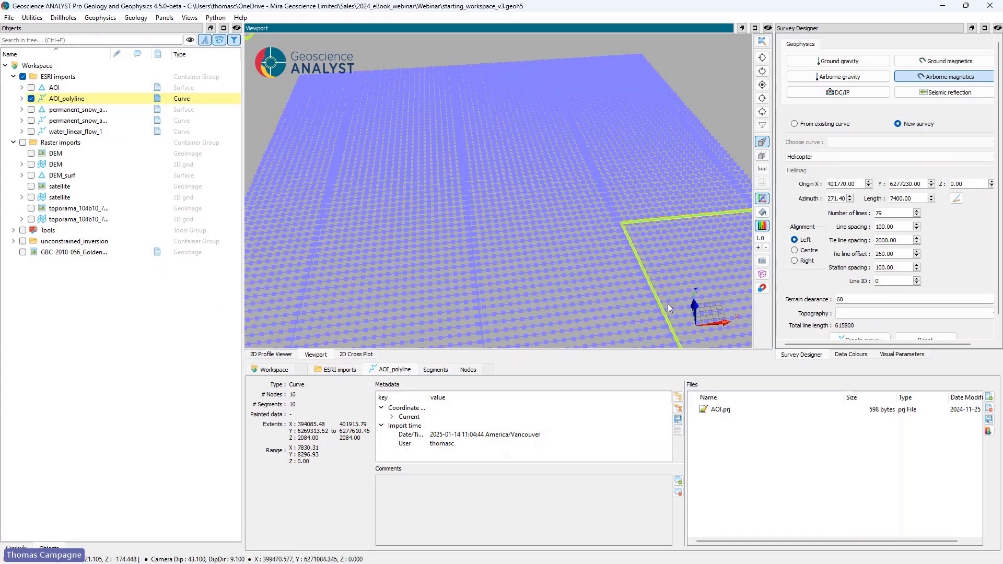
double_click(840, 299)
text(10)
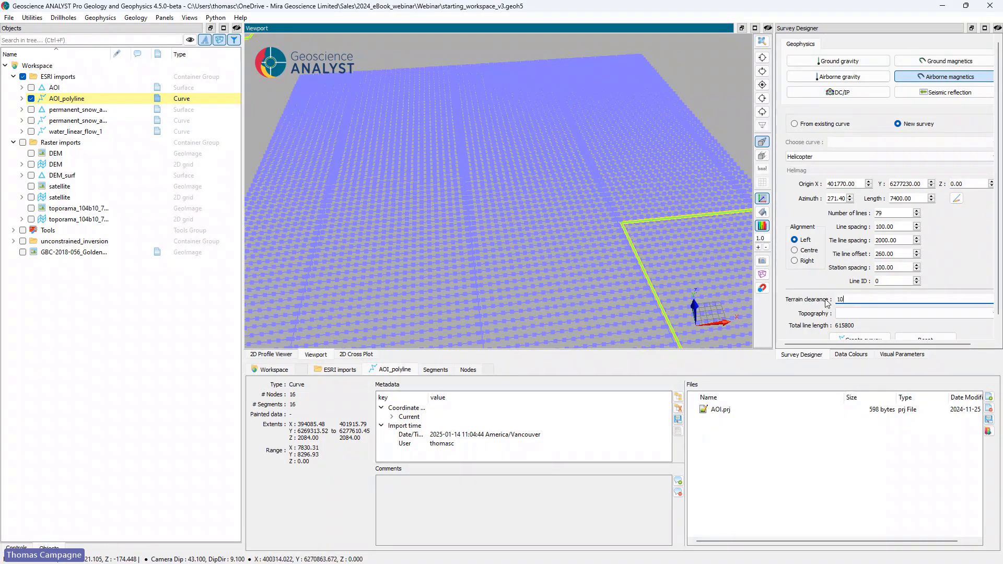
text(1.2)
scroll(827, 303, down, 1)
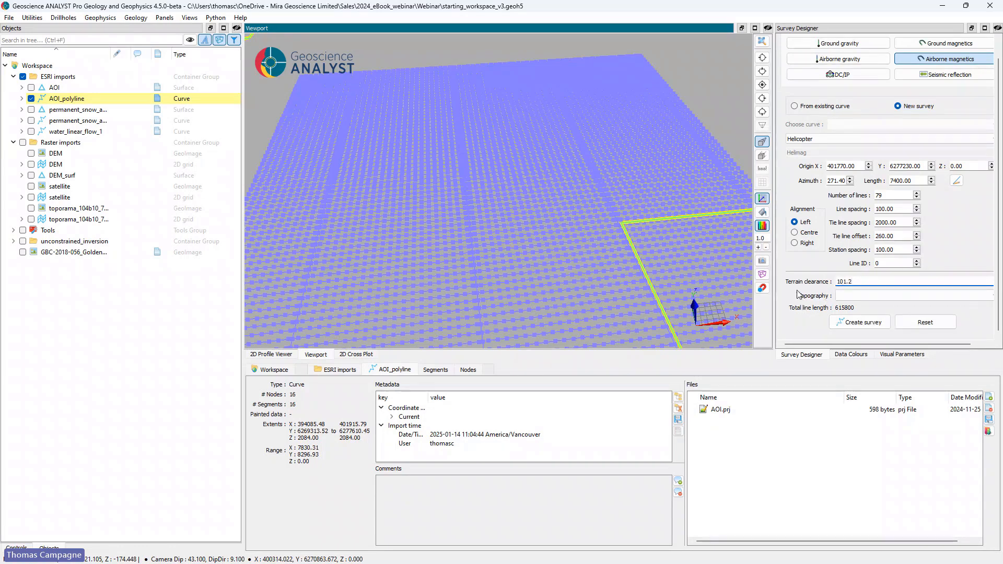
click(843, 295)
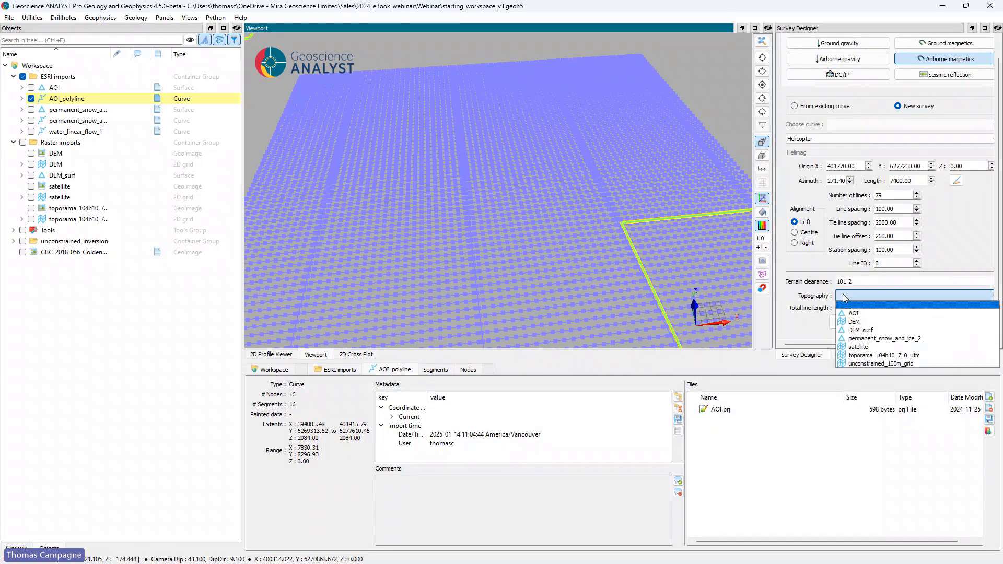
click(862, 331)
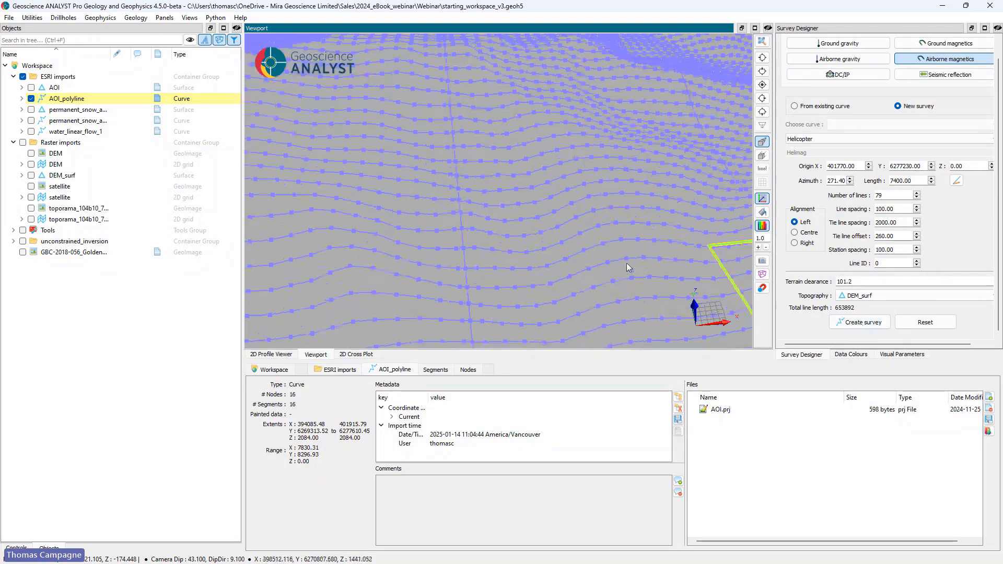
Step: Set the station spacing to 5 and examine the terrain-following flight lines and tie lines up close
drag(626, 262, 436, 255)
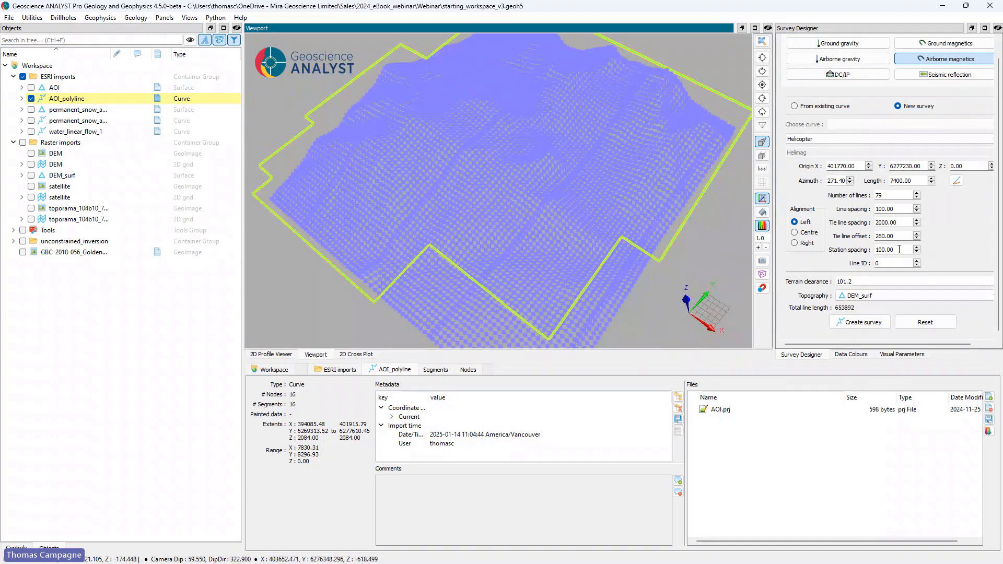
drag(885, 250, 864, 254)
text(5)
scroll(516, 250, up, 5)
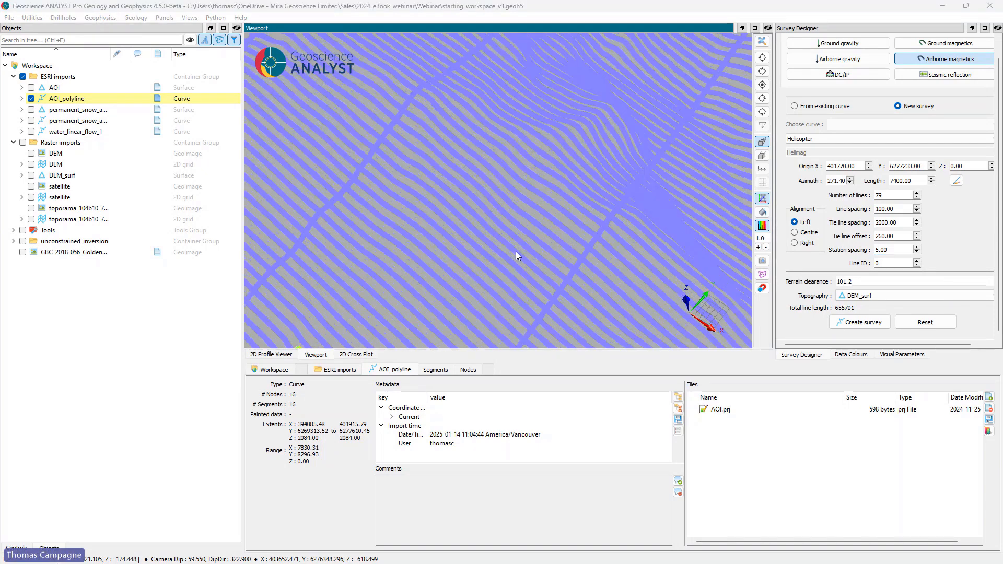
drag(489, 190, 472, 211)
scroll(472, 211, up, 3)
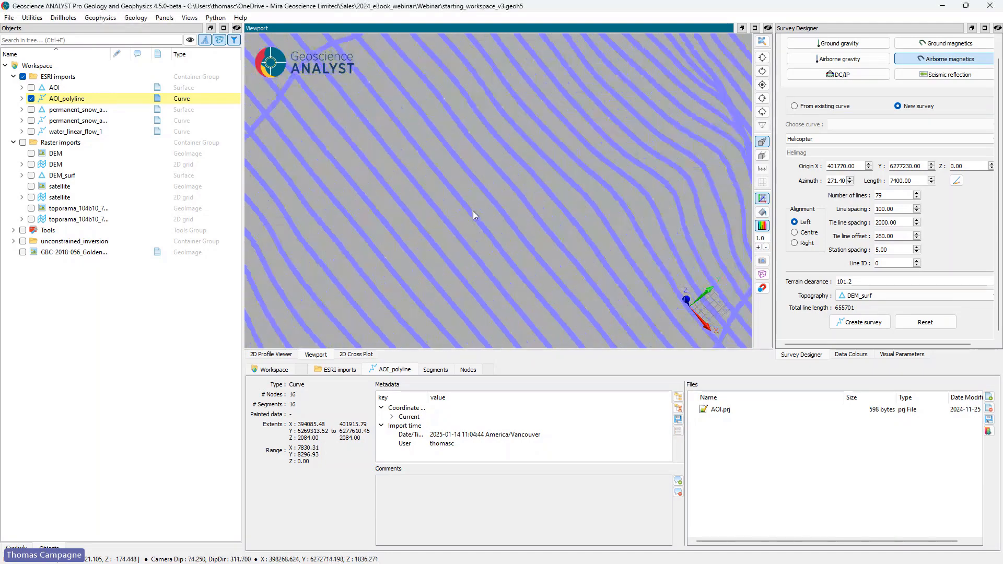
scroll(508, 238, down, 2)
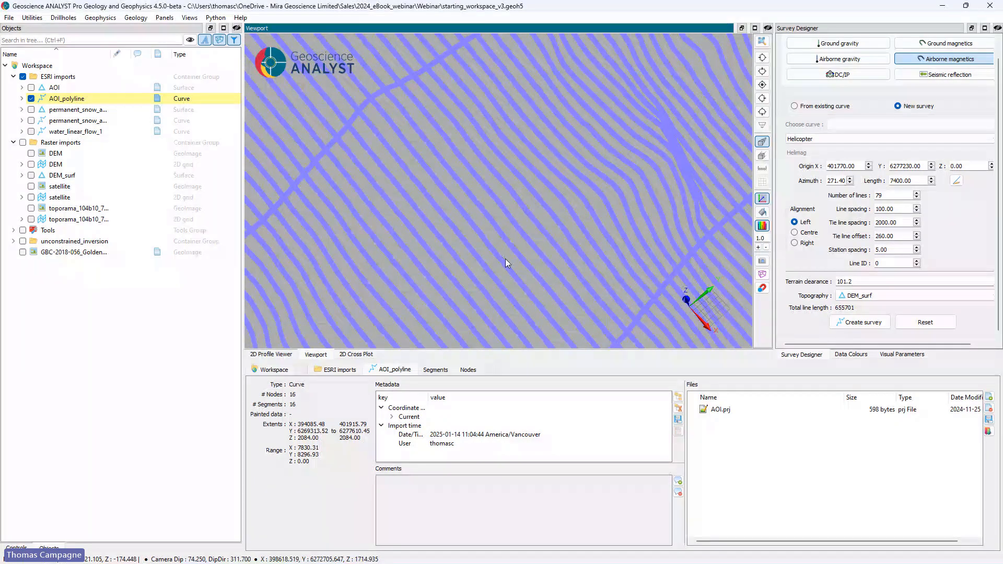
Step: Create the helicopter magnetic survey object from the current design settings
drag(507, 258, 601, 238)
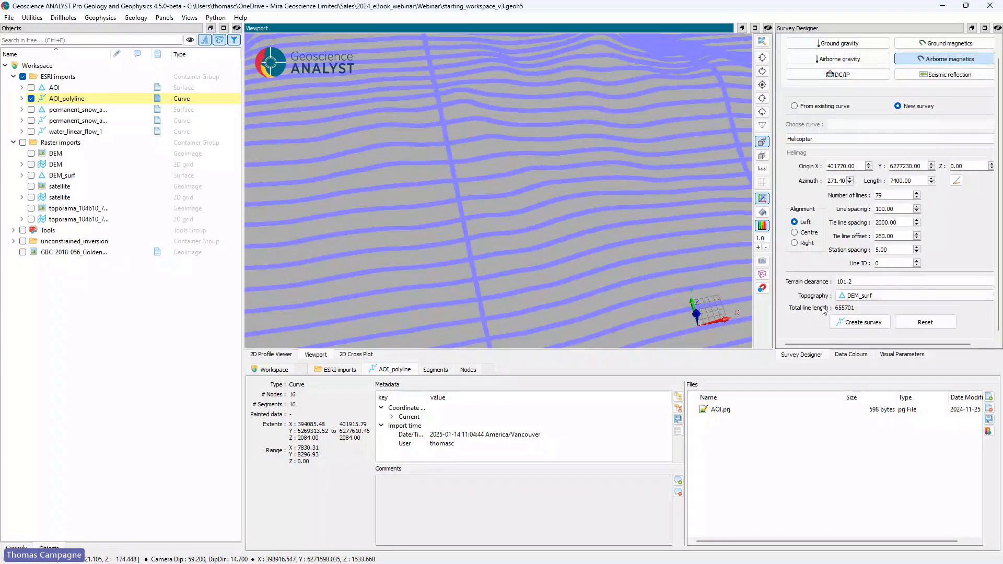
click(857, 327)
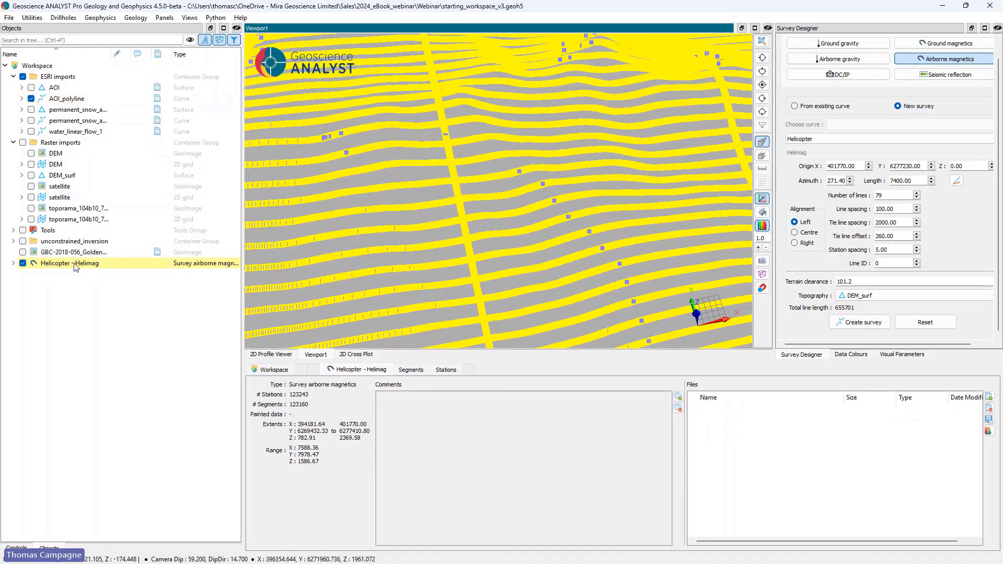
Step: Add a workspace group named Survey design and move the Helicopter - Helimag survey into it
right_click(39, 66)
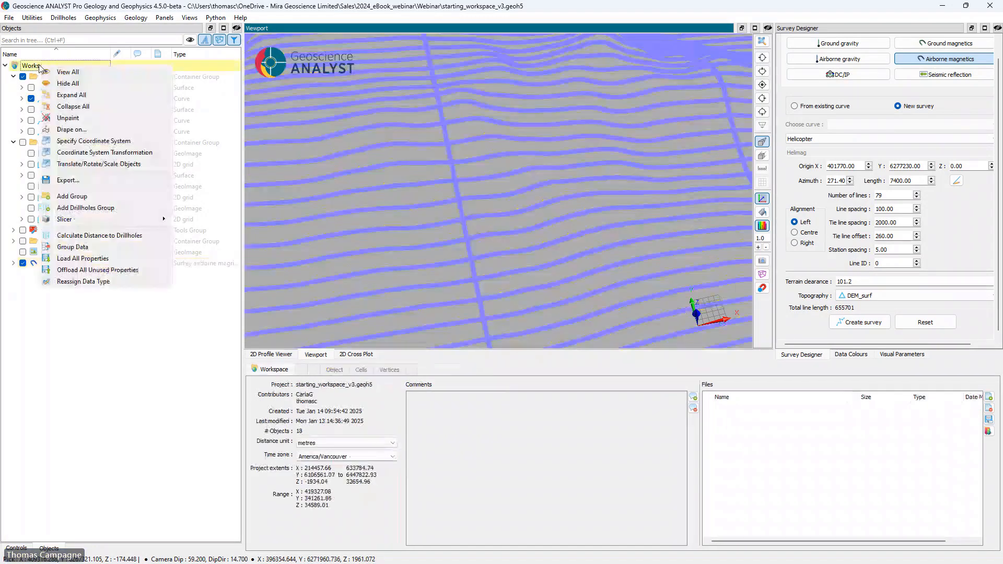
click(77, 197)
text(S)
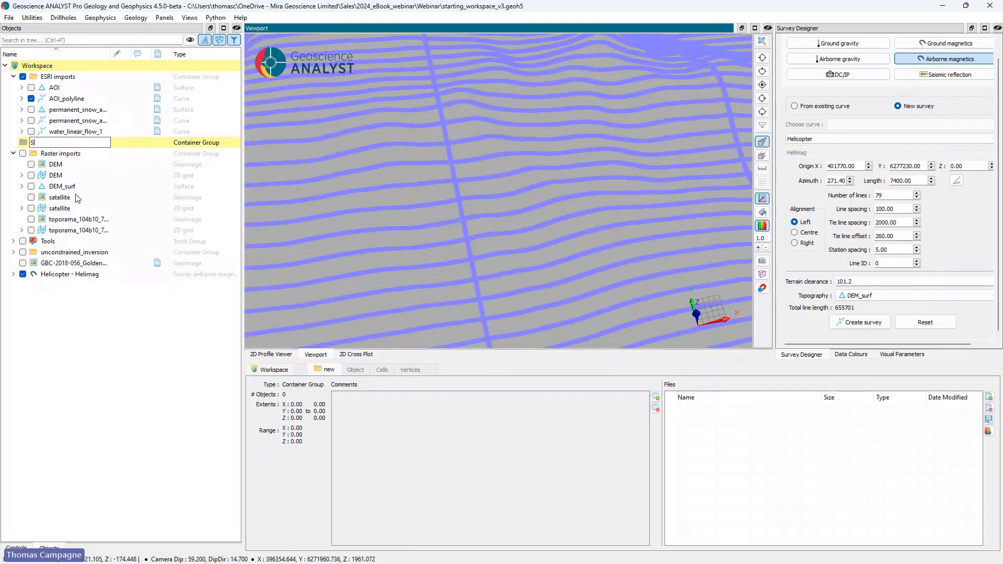
text(urvey design)
click(63, 334)
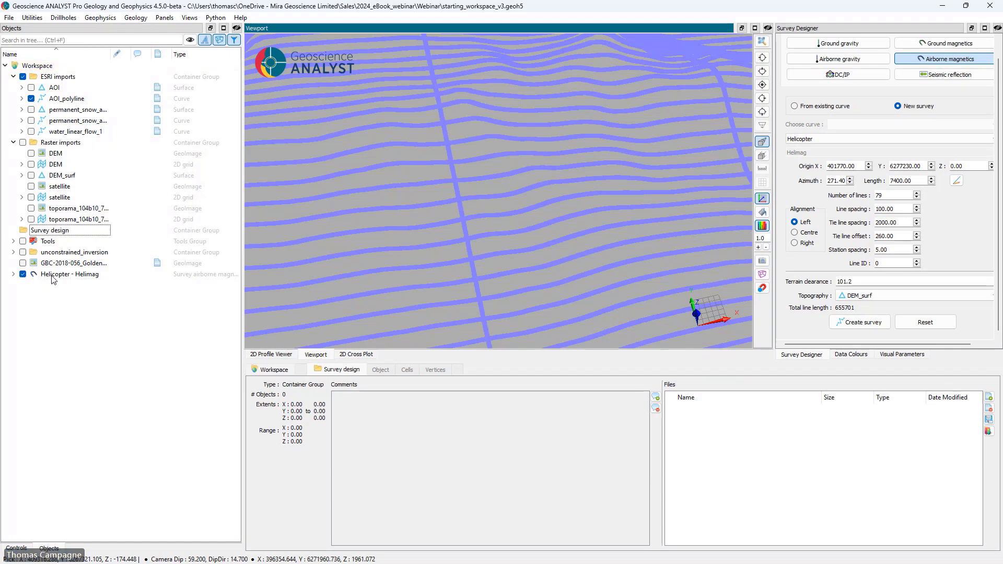
drag(57, 274, 104, 230)
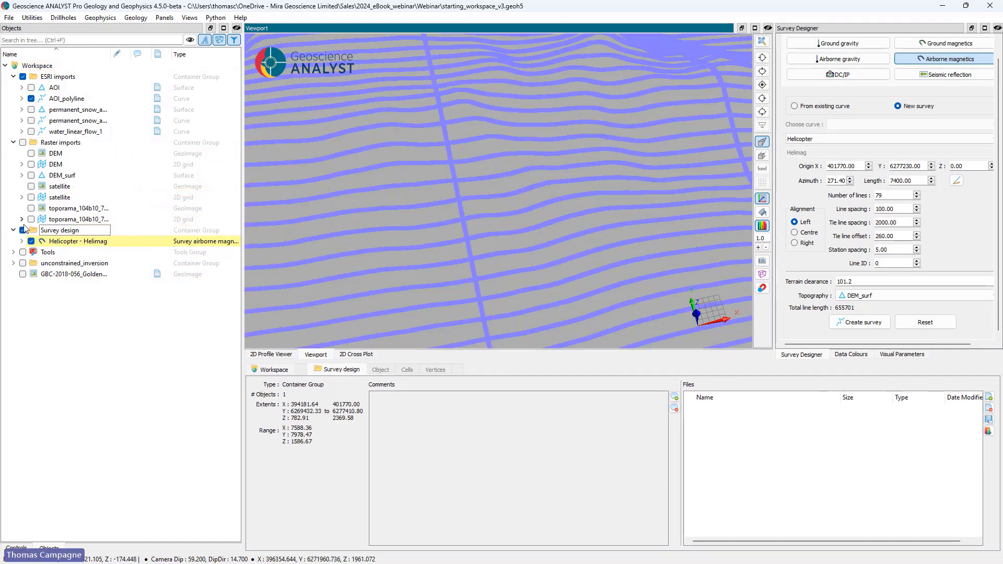
Step: Hide the nodes of the Helicopter - Helimag survey so that only its line segments are drawn
click(74, 242)
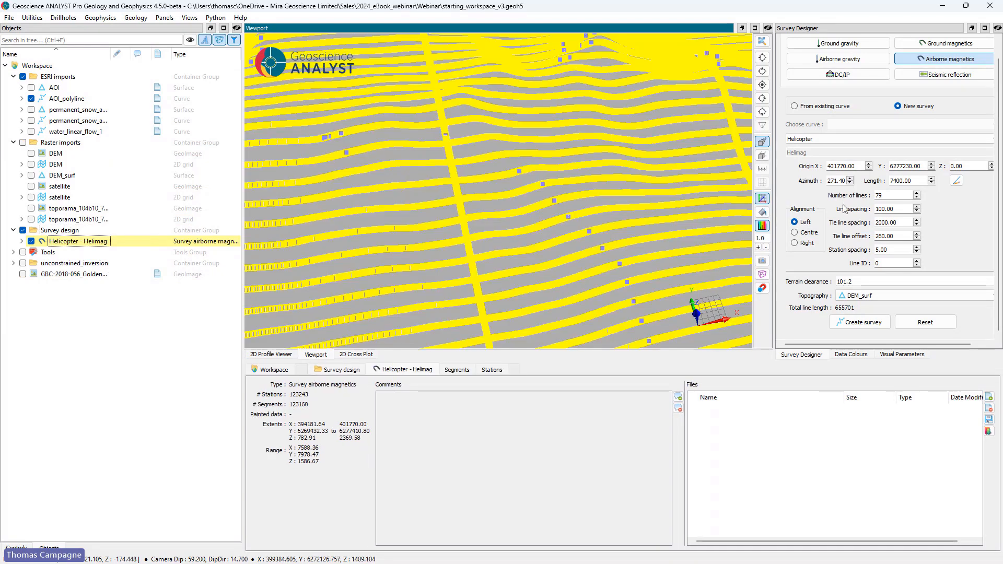
click(860, 355)
click(901, 355)
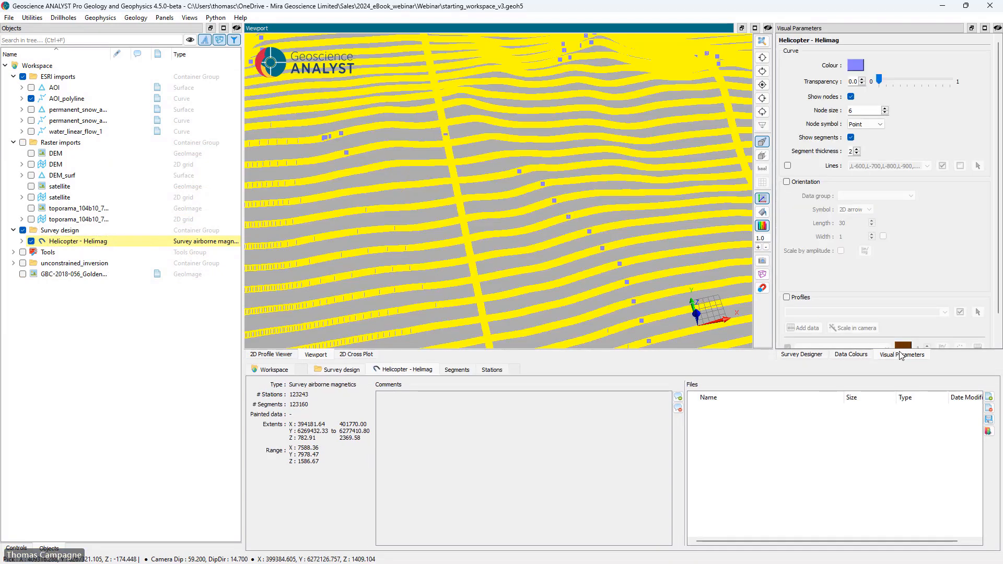
click(850, 97)
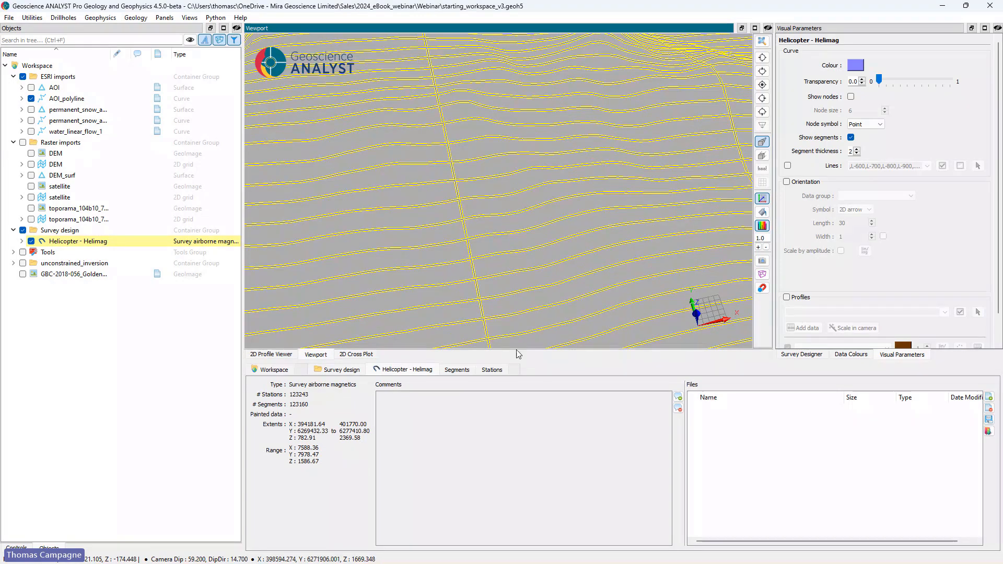
Step: Show the survey's stations table and view the line layout against the AOI outline in plan with orthographic projection
click(492, 370)
scroll(574, 280, down, 5)
drag(533, 194, 517, 166)
click(762, 97)
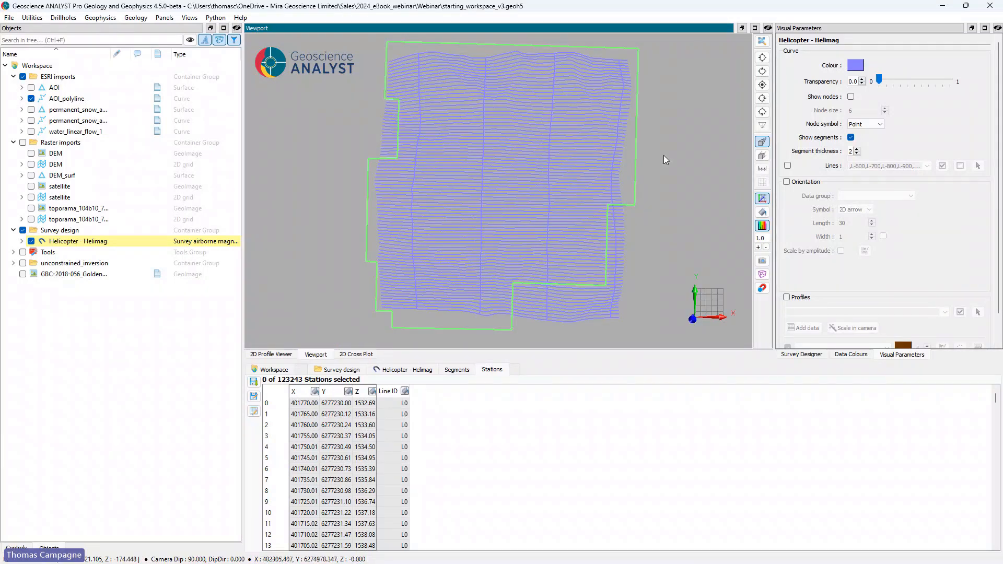
click(762, 155)
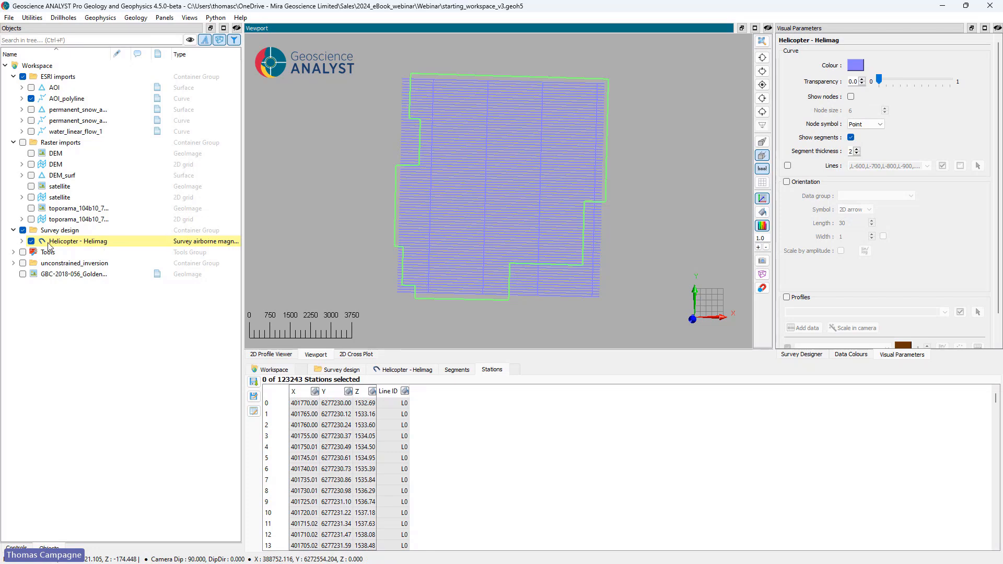
Step: Create a mask on the Helicopter - Helimag survey with AOI_polyline as boundary curve, and paint the survey with that mask
click(22, 241)
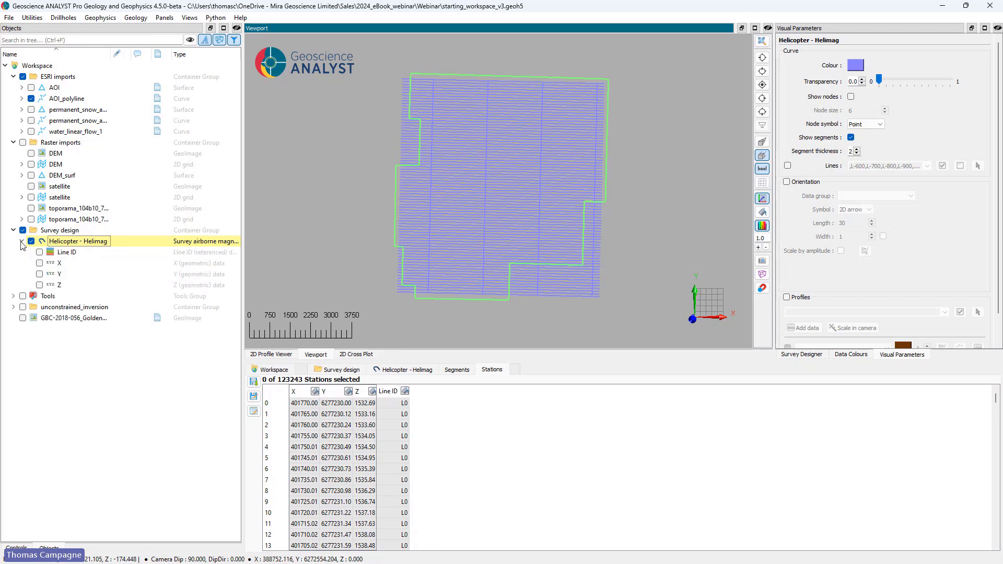
right_click(54, 243)
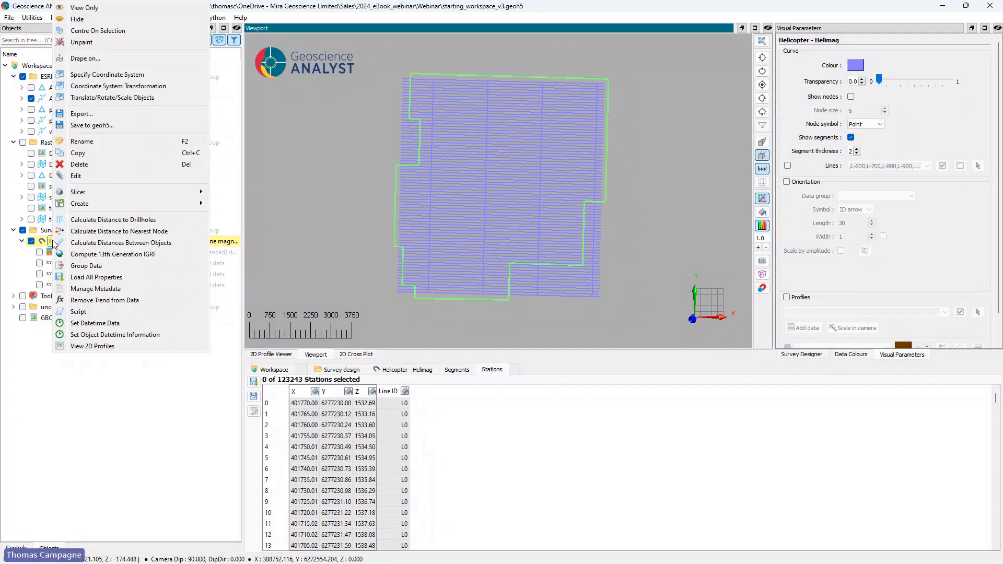
mouse_move(188, 203)
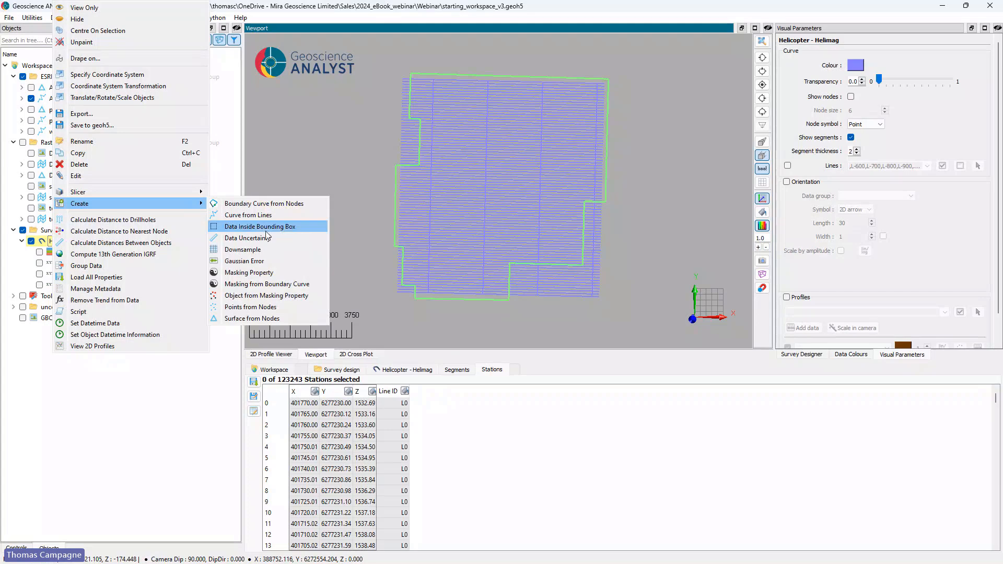
click(300, 284)
click(574, 285)
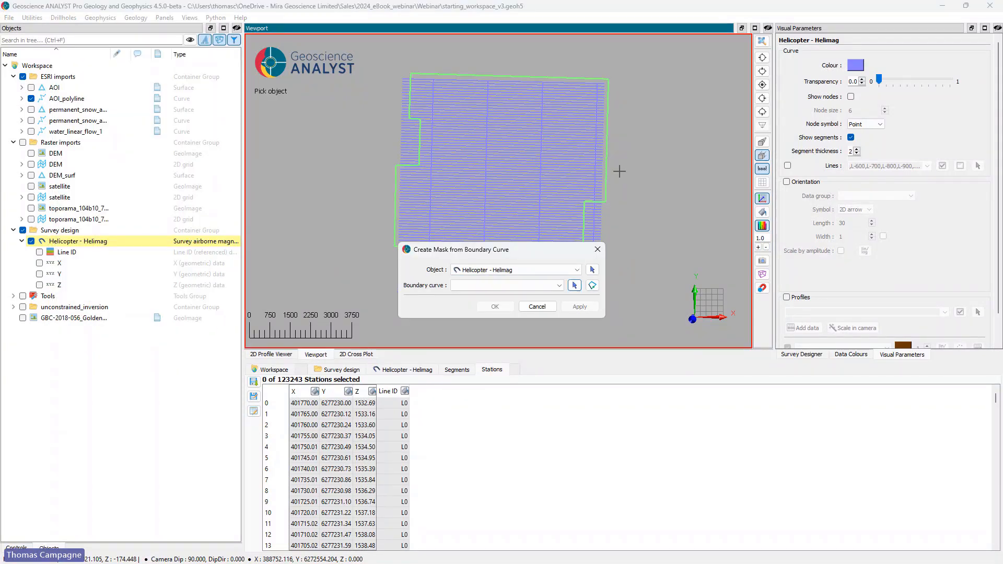
click(607, 174)
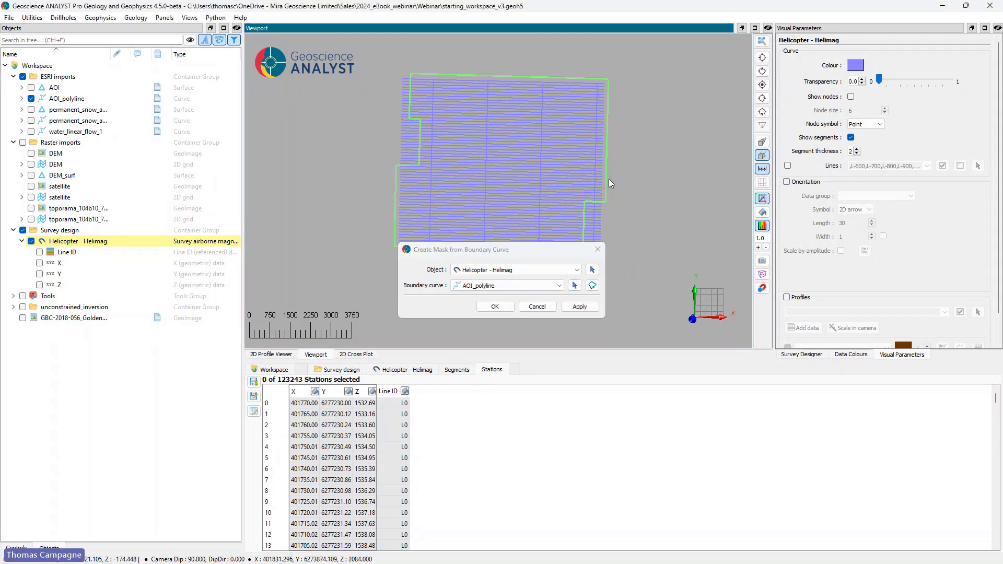
click(495, 307)
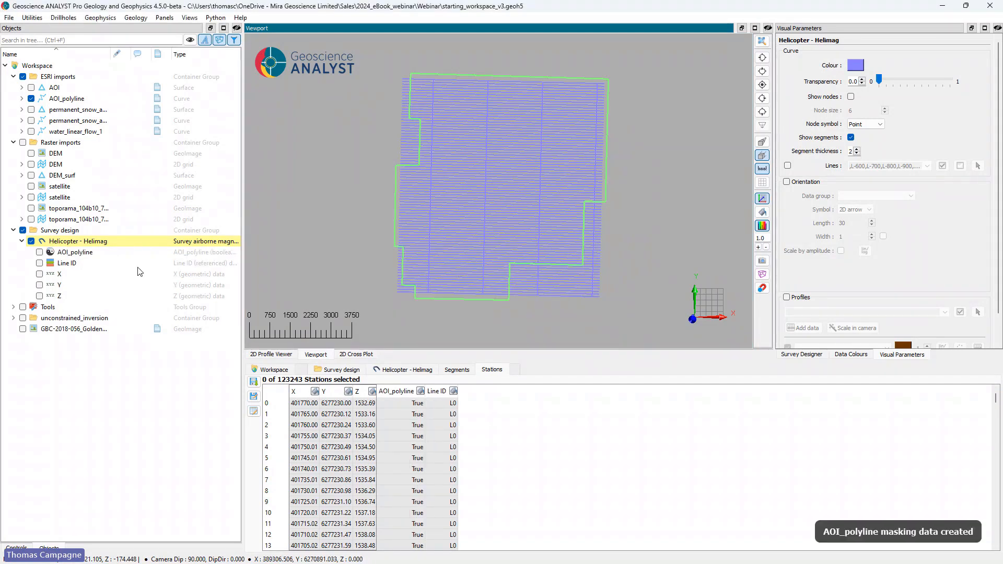
click(40, 252)
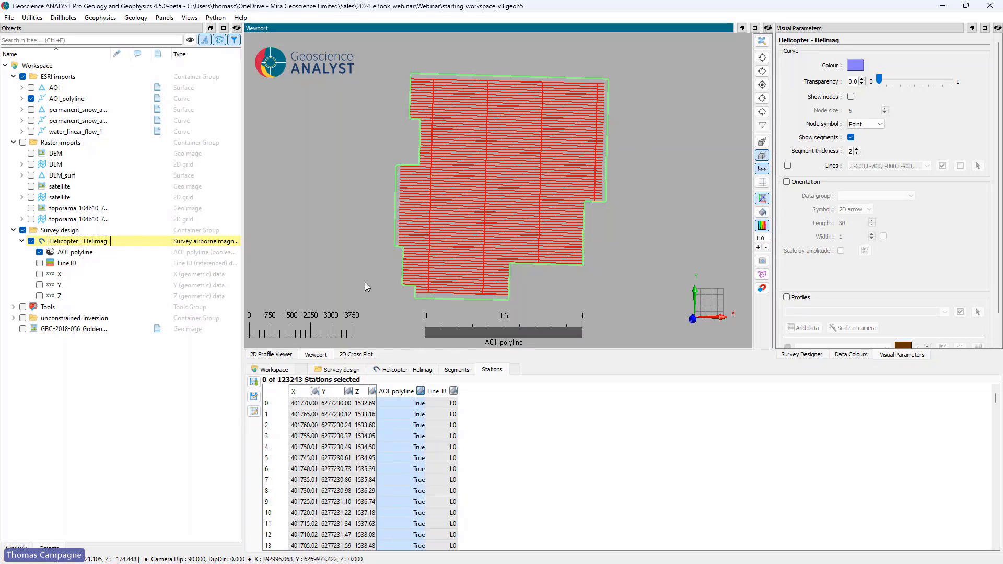
Step: Create a new survey object from the Helimag survey's AOI_polyline masking property and hide the new object's nodes
right_click(87, 246)
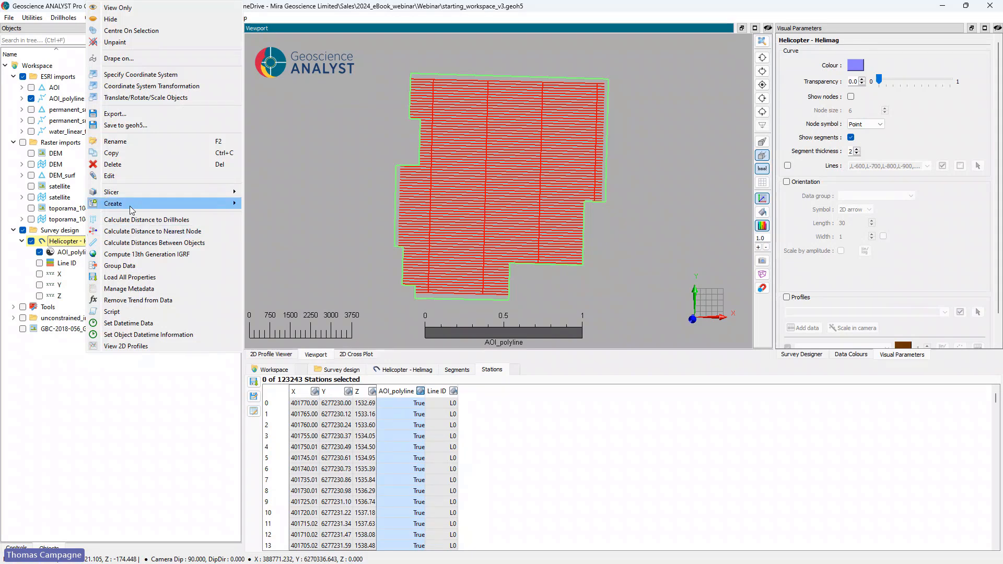
mouse_move(132, 209)
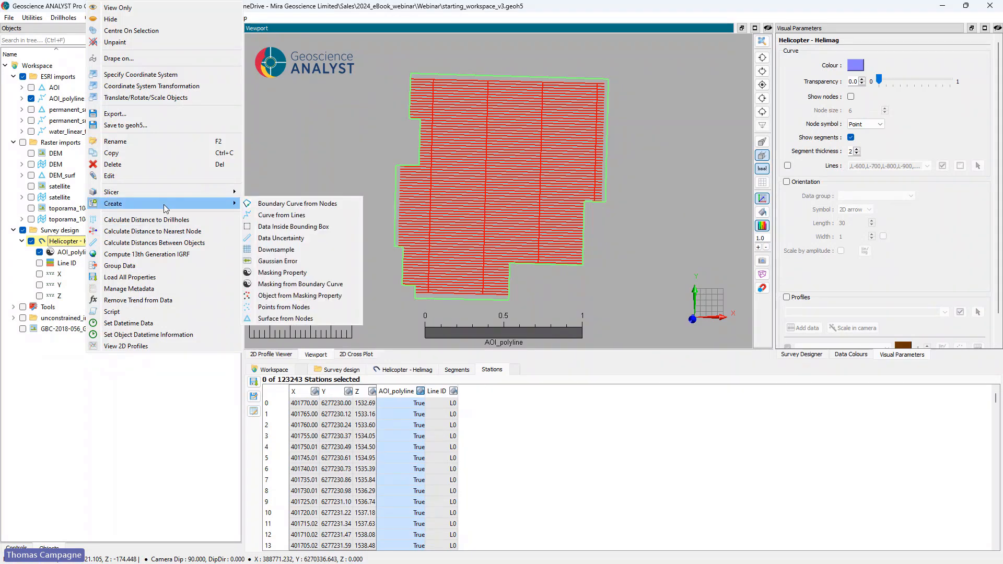
click(321, 298)
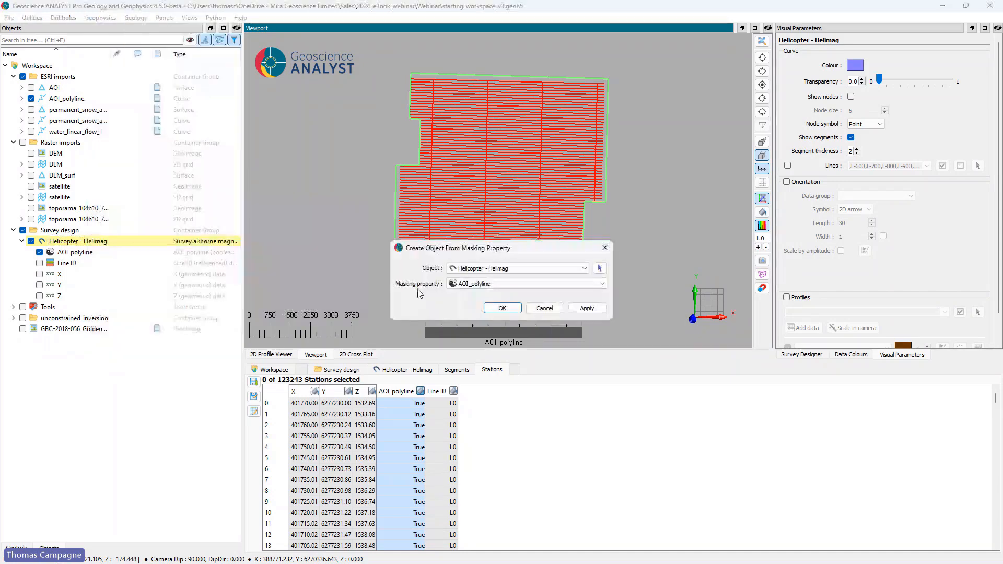
click(504, 309)
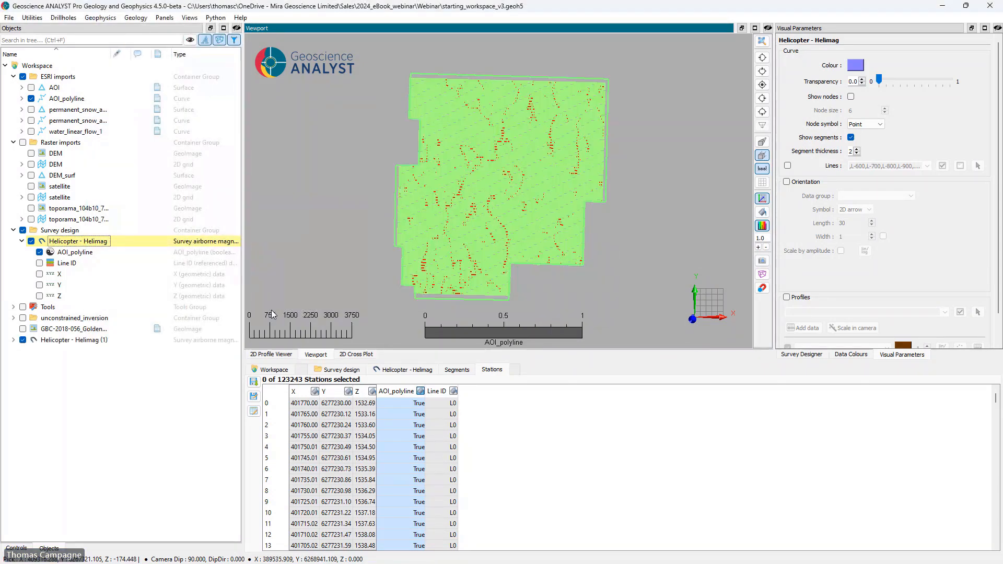
click(80, 340)
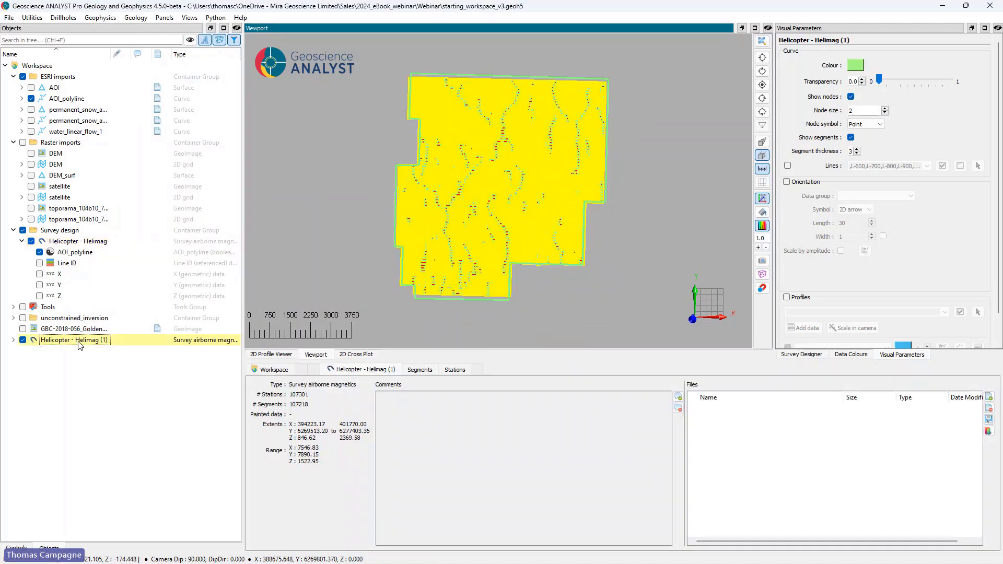
click(850, 97)
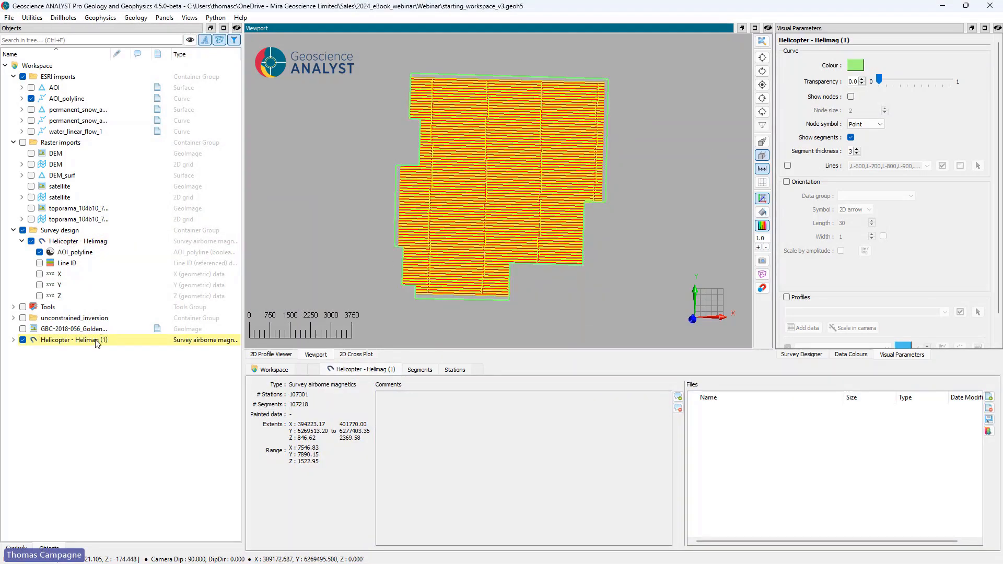
Step: Move the clipped survey into the Survey design group and rename it Helicopter - Helimag AOI
drag(94, 342, 119, 241)
drag(119, 232, 116, 239)
click(95, 307)
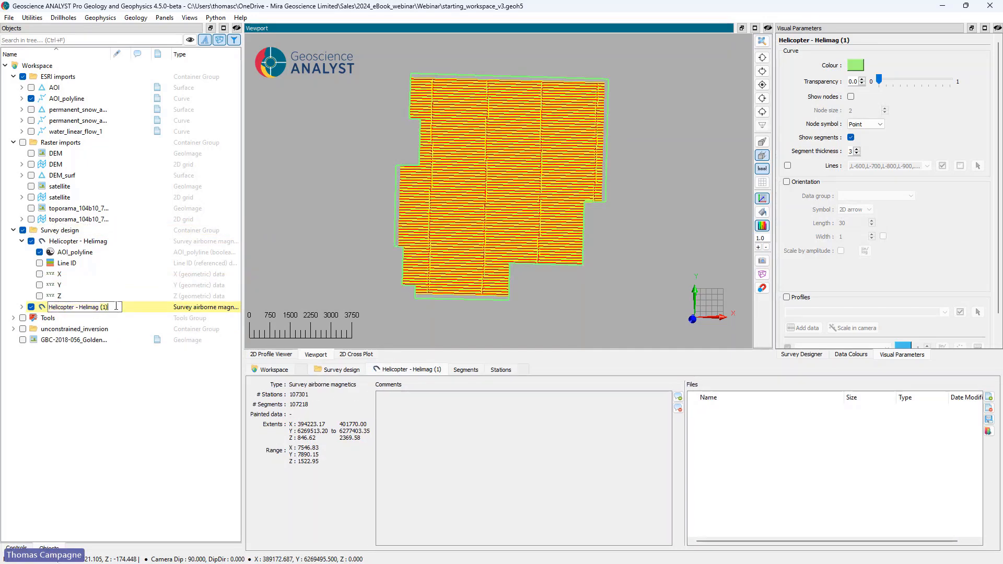
key(BackSpace)
key(BackSpace)
key(BackSpace)
text(AOI)
key(Return)
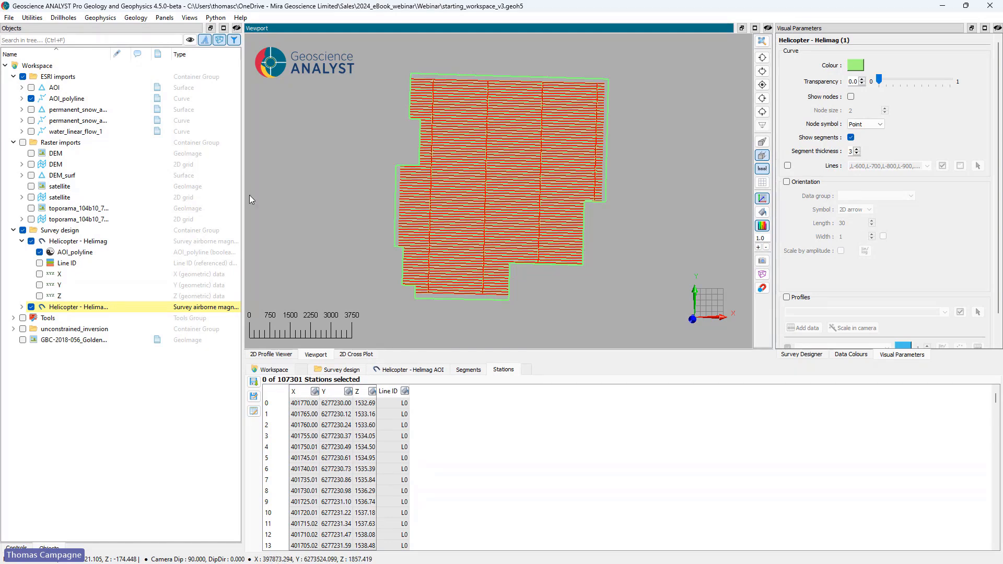
Step: Compare the clipped survey with the original Helimag survey and leave the original hidden
click(31, 241)
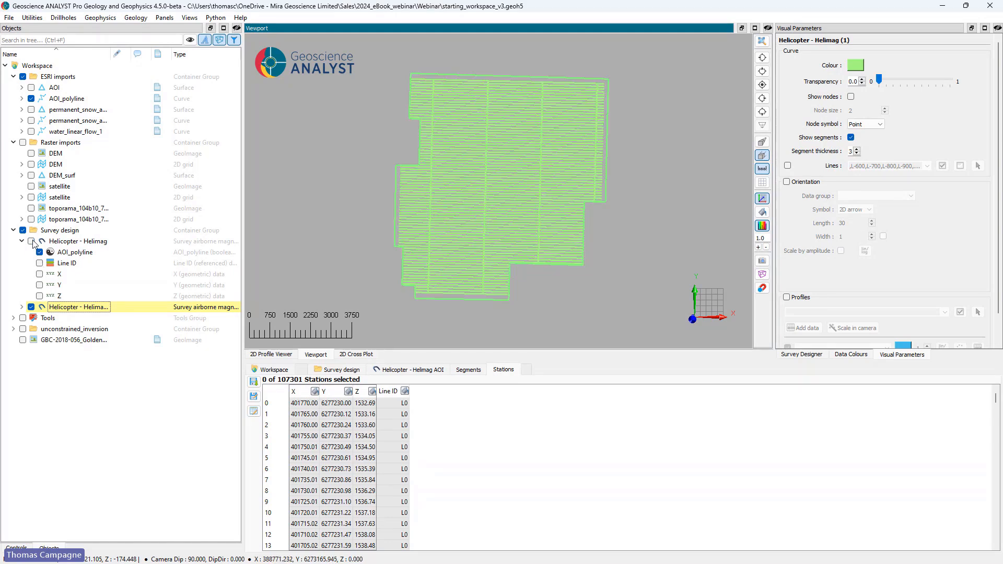
click(31, 241)
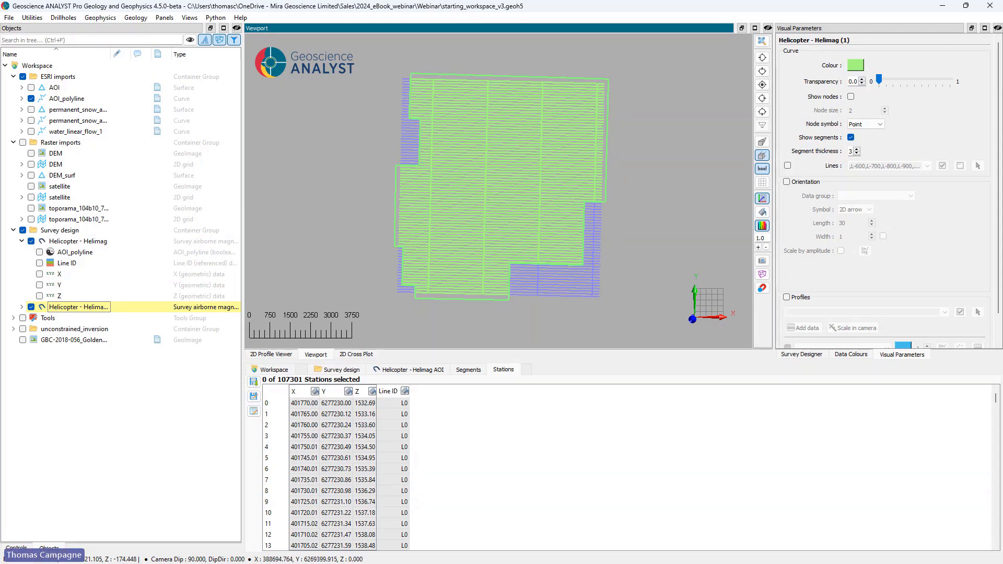
click(31, 241)
click(31, 242)
click(32, 242)
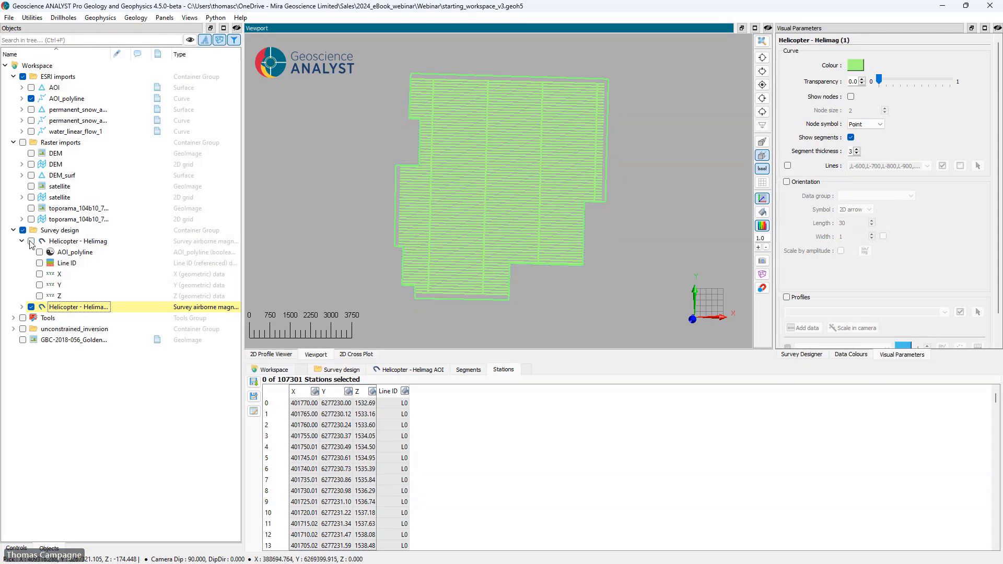
Step: Colour the Helicopter - Helimag AOI survey by Line ID and collapse the original survey's property list
click(22, 307)
click(39, 318)
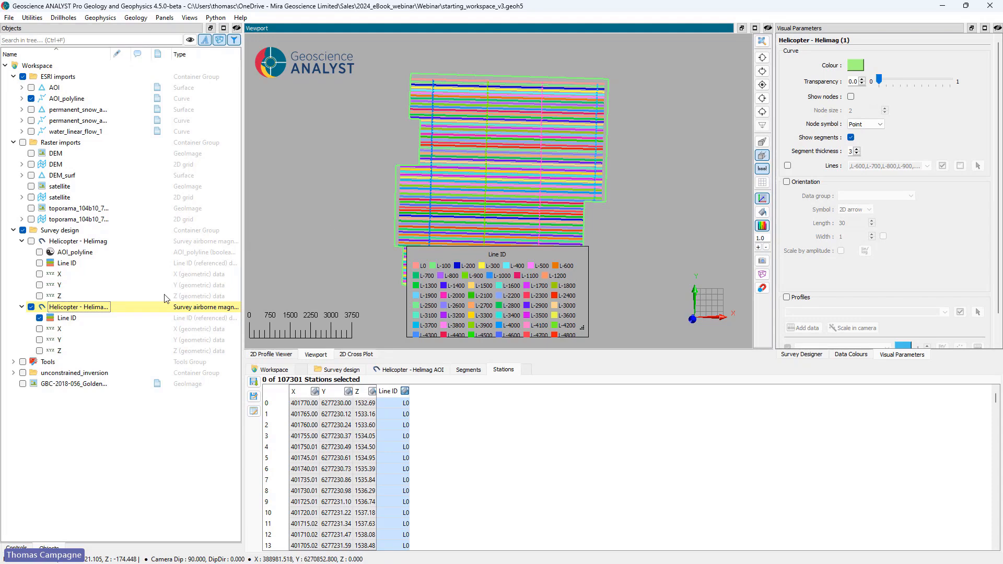
click(22, 241)
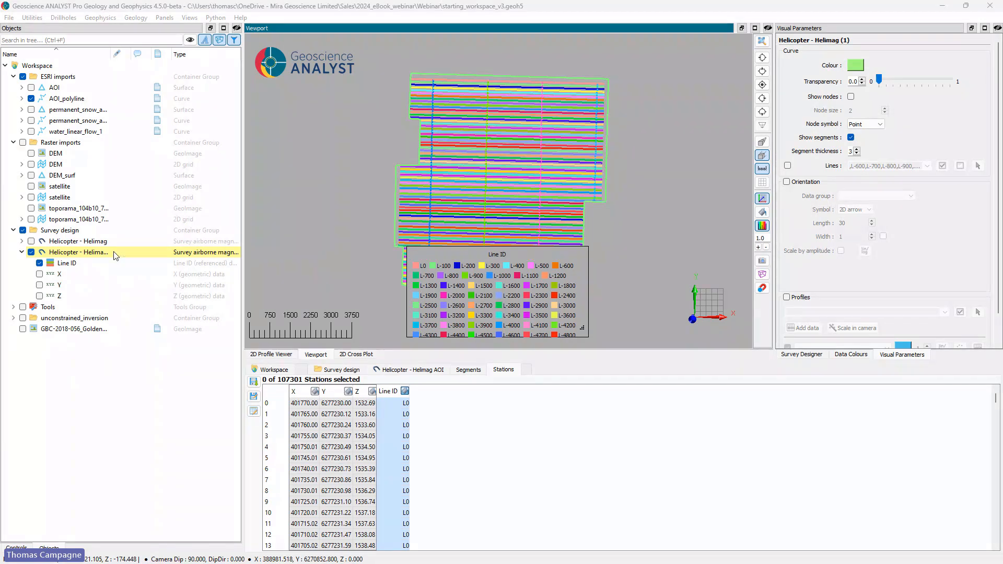
Step: Set up a block model around Helicopter - Helimag AOI in the Block Model Designer using suggested dimensions, and inspect its extent in 3D
click(33, 17)
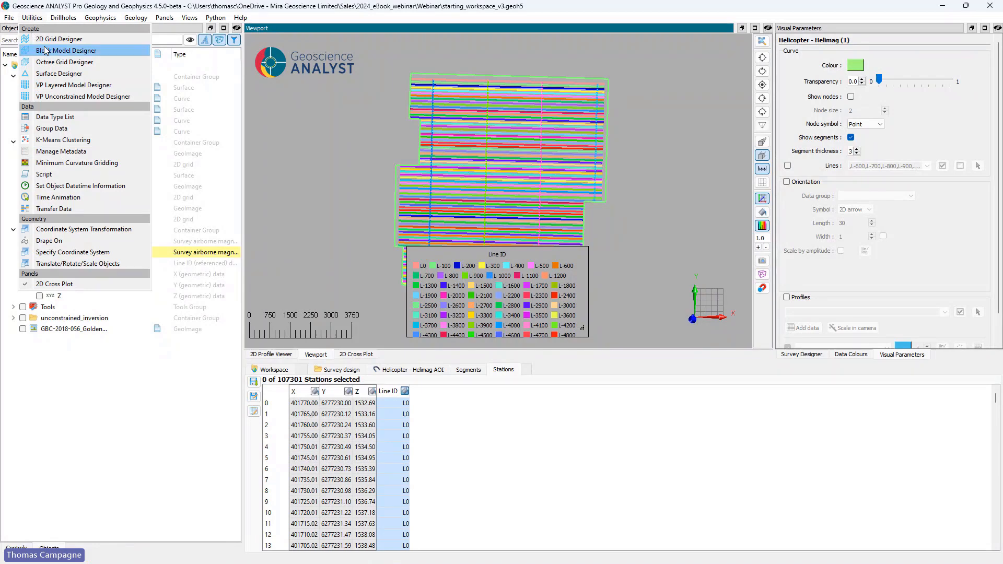
click(66, 50)
drag(479, 178, 317, 182)
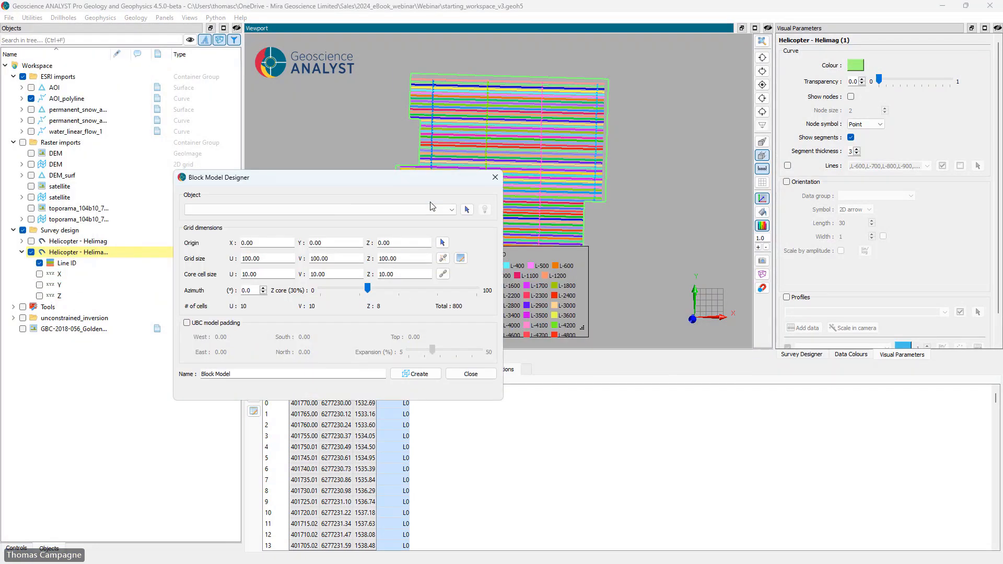
click(466, 210)
click(458, 114)
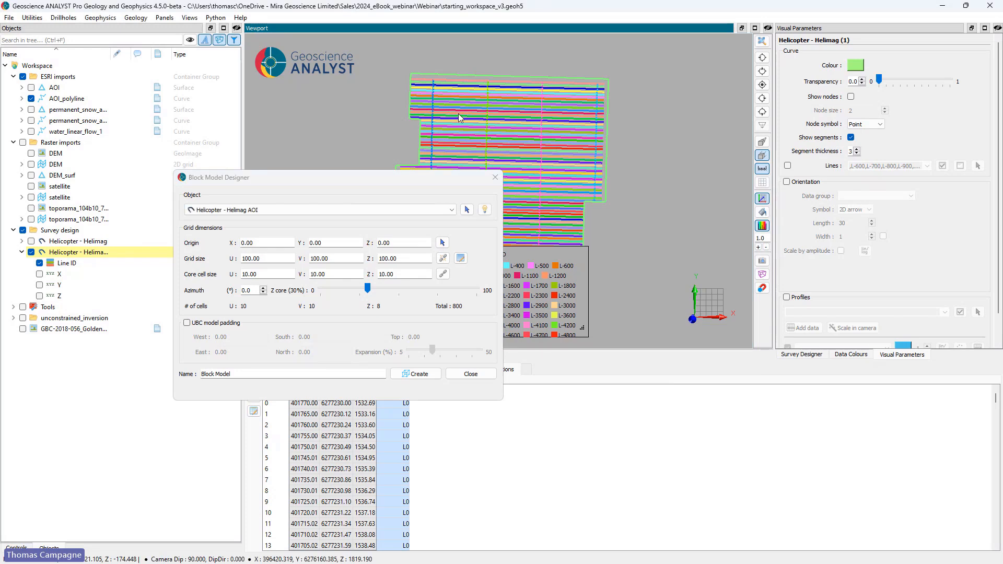
click(485, 209)
drag(557, 184, 725, 157)
drag(403, 180, 332, 216)
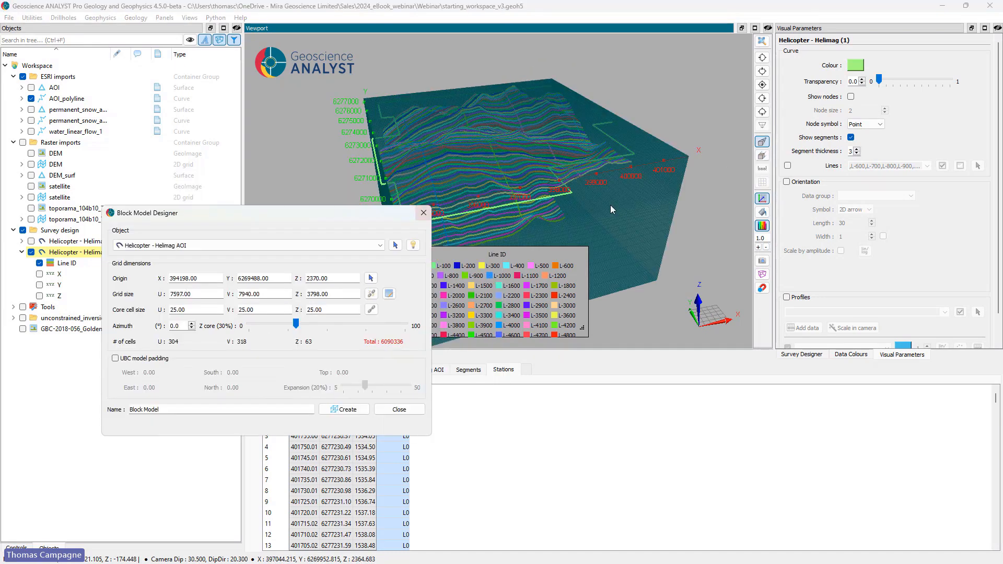
Step: Set the block model's core cell size to 100 in U, V and Z
drag(608, 200, 512, 209)
drag(187, 310, 161, 310)
text(100)
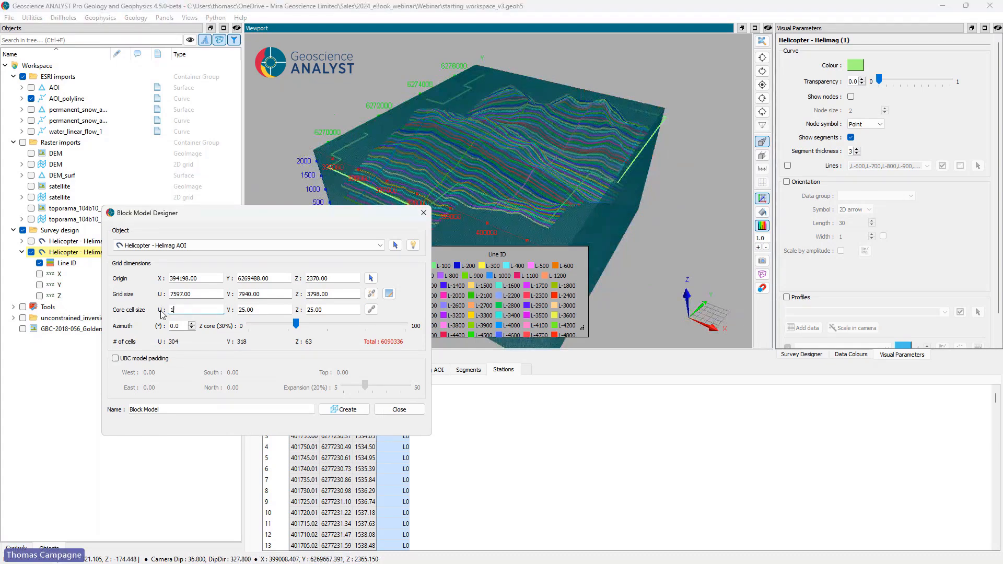
key(Tab)
text(100)
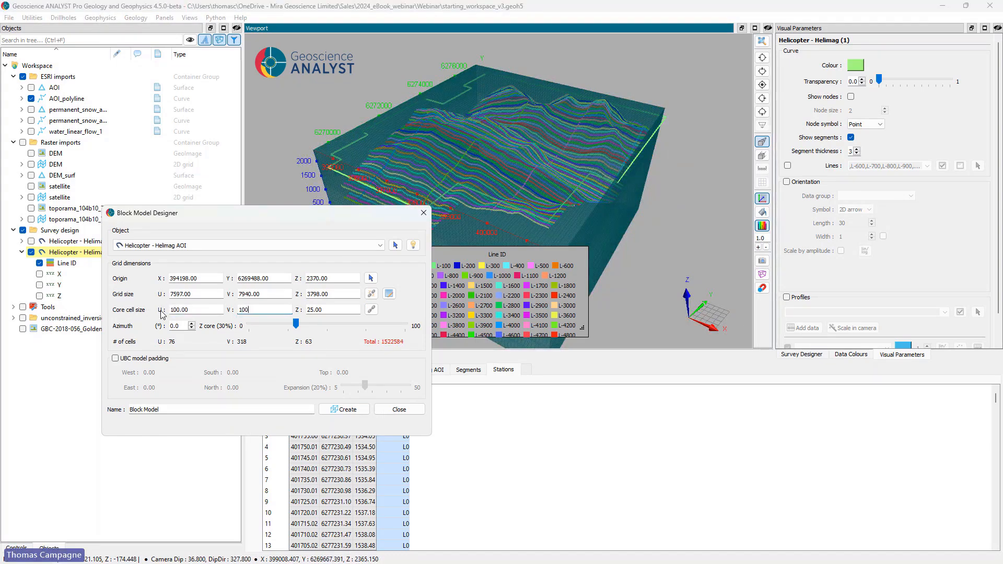
key(Tab)
text(100)
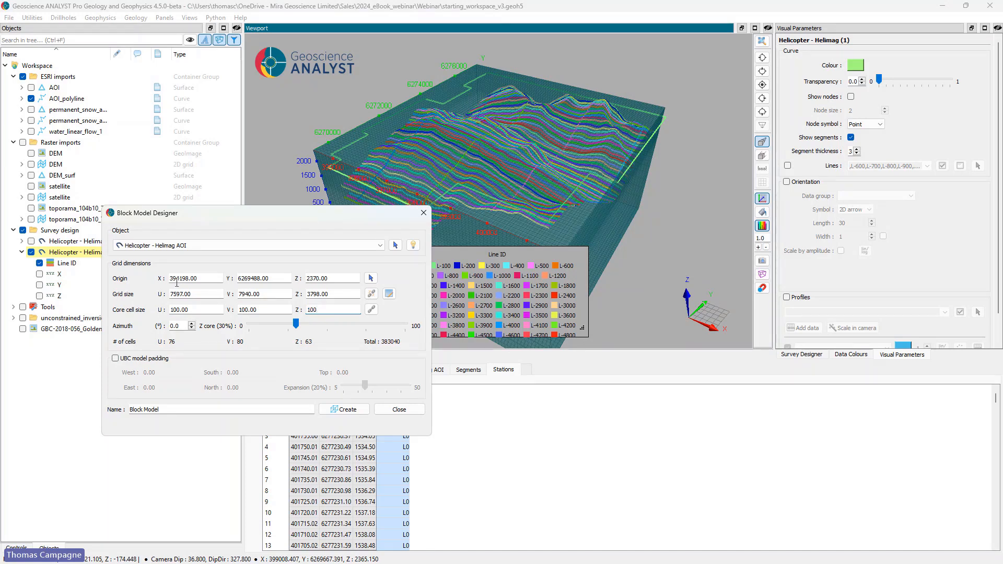
Step: Raise the block model's Z core to 100% so core cells span its full depth
drag(528, 160, 578, 129)
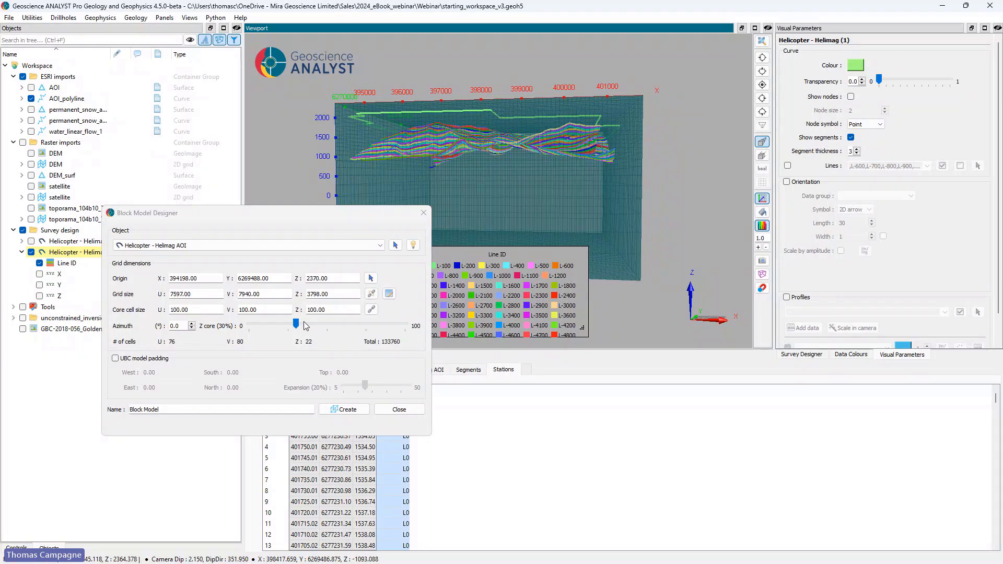
drag(305, 325, 407, 325)
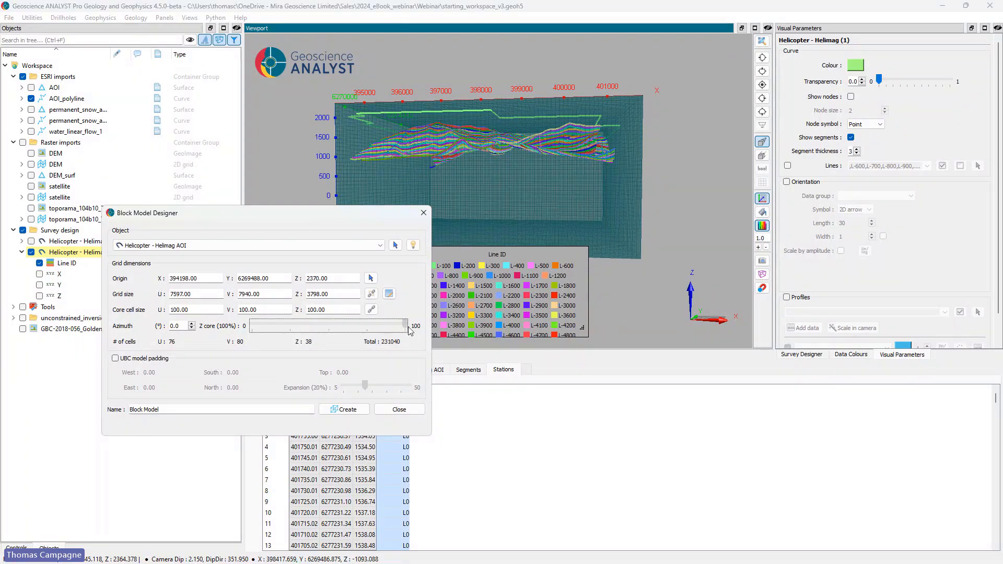
drag(578, 183, 546, 195)
Step: Create the block model as Block Model evaluation and move it into the Survey design group
click(180, 411)
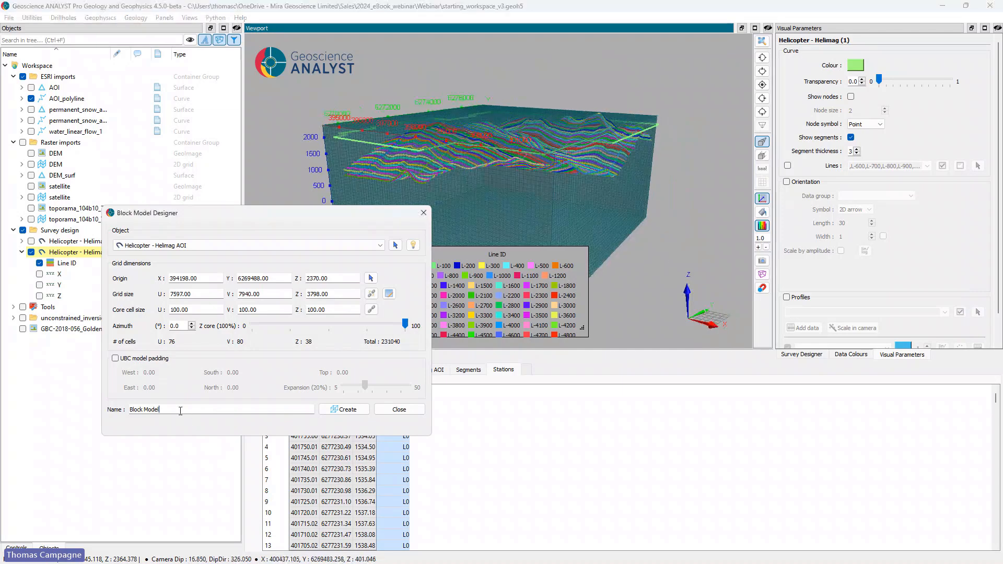
text(evaluation)
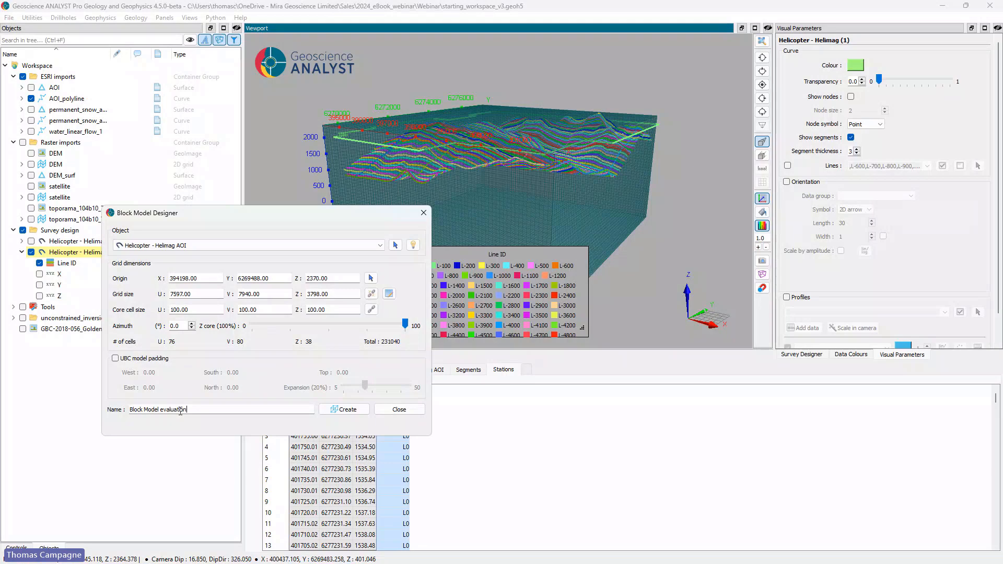
click(343, 409)
click(424, 214)
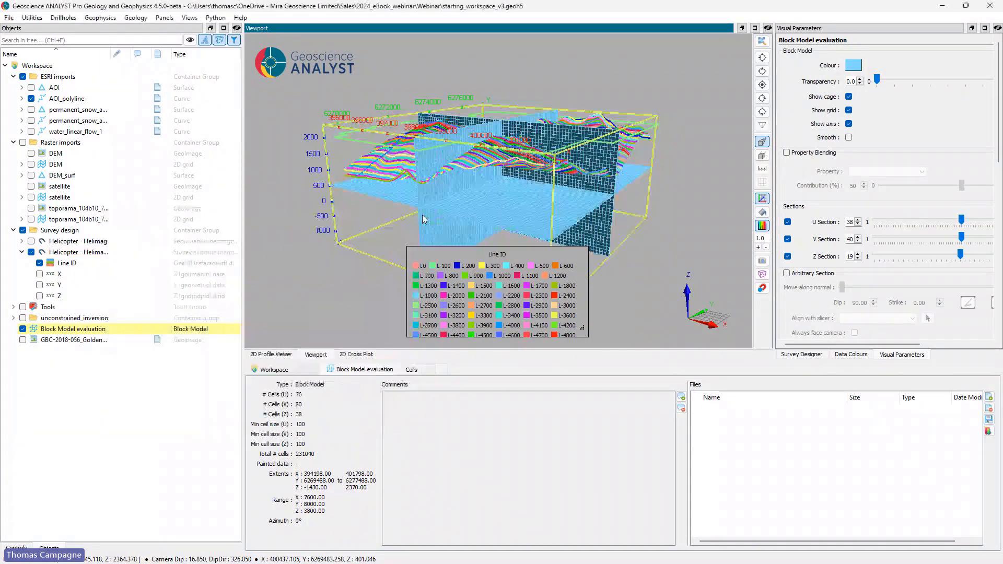
click(73, 341)
drag(52, 330, 56, 231)
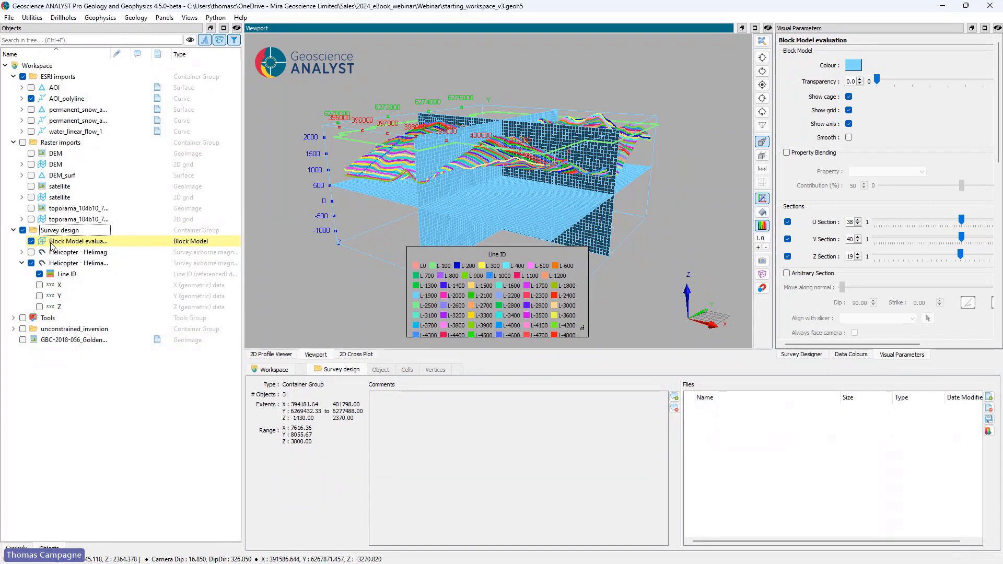
Step: Add a scripted cell property sus_eval to Block Model evaluation with a constant value of 0.00001
click(54, 242)
right_click(54, 242)
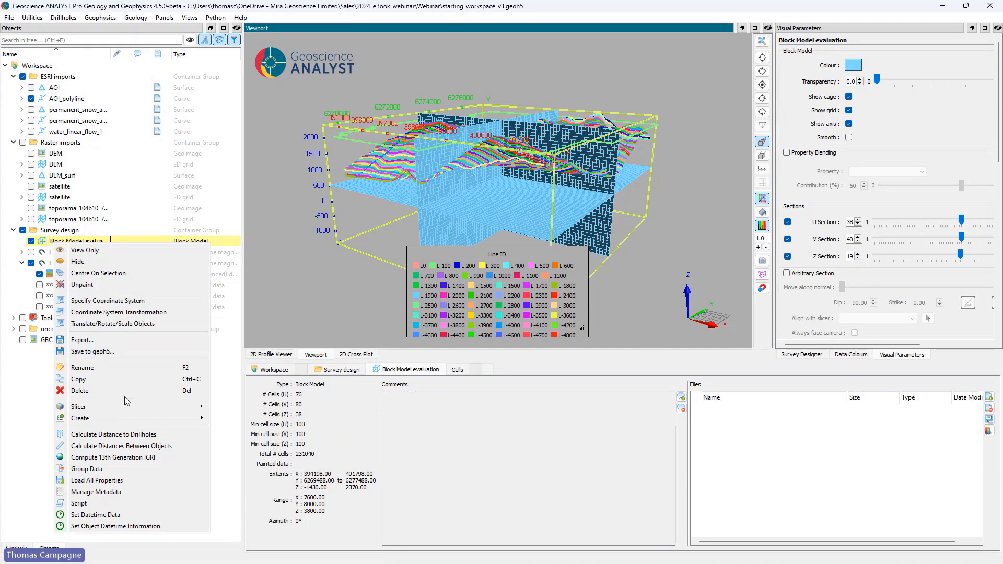
click(122, 504)
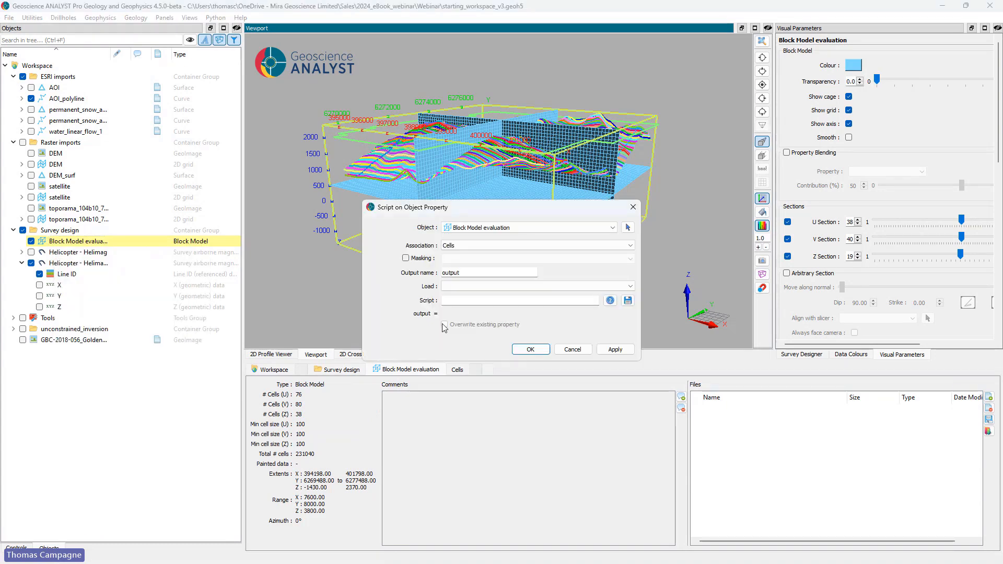
drag(478, 272, 438, 276)
text(s)
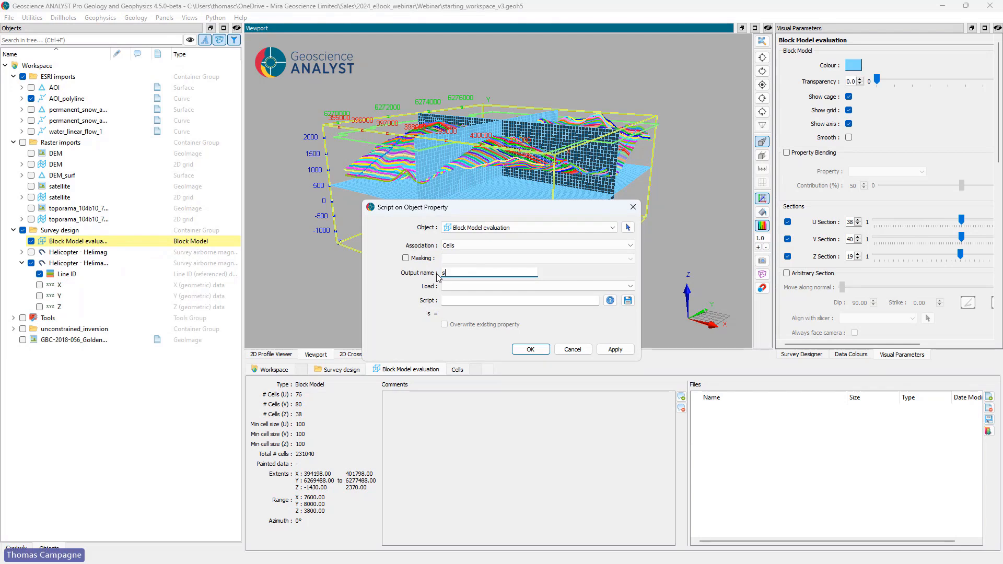
text(us_eval)
click(452, 301)
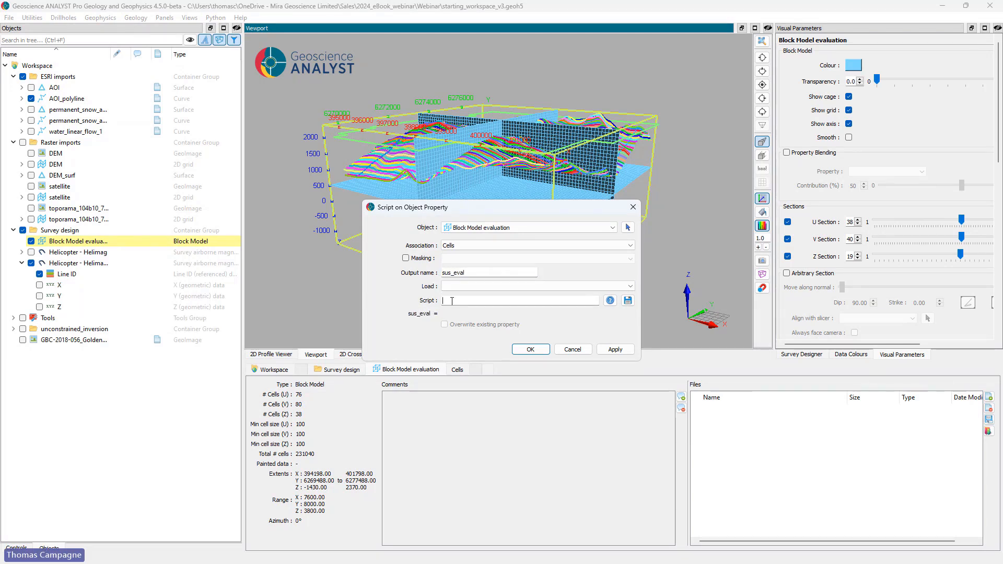
text(0.00001)
click(528, 350)
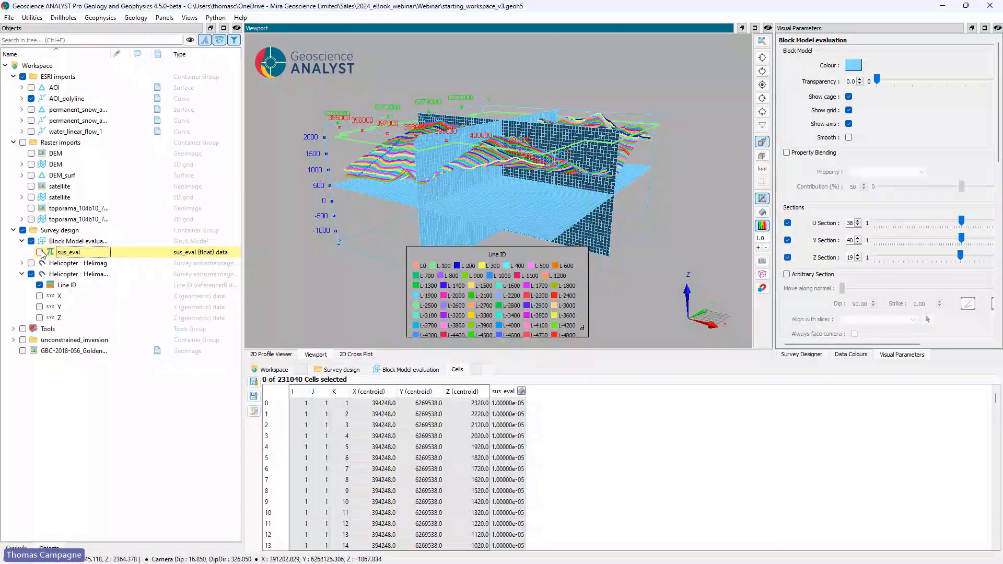
Step: Colour Block Model evaluation by sus_eval and turn off its grid lines
click(41, 253)
drag(516, 205, 627, 212)
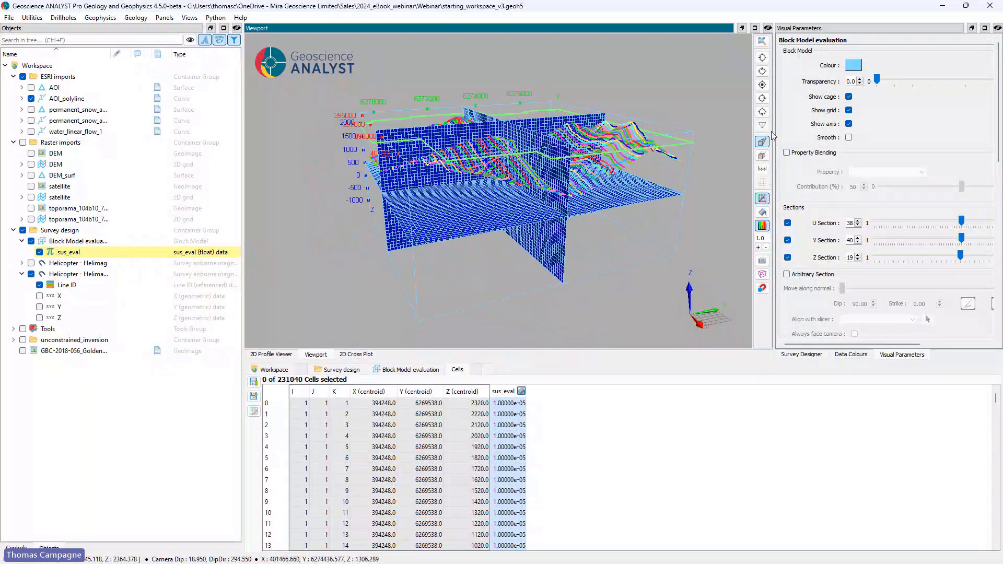
click(849, 110)
drag(512, 157, 555, 155)
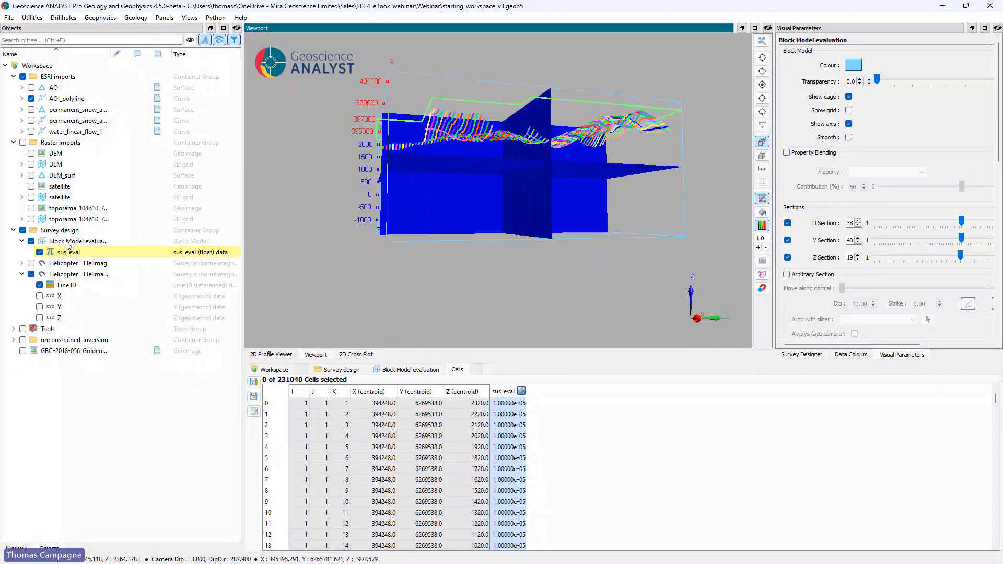
Step: Start an ellipsoid discretized shape on sus_eval of Block Model evaluation, with its origin picked at about X 397945, Y 6273403, Z 415
right_click(68, 243)
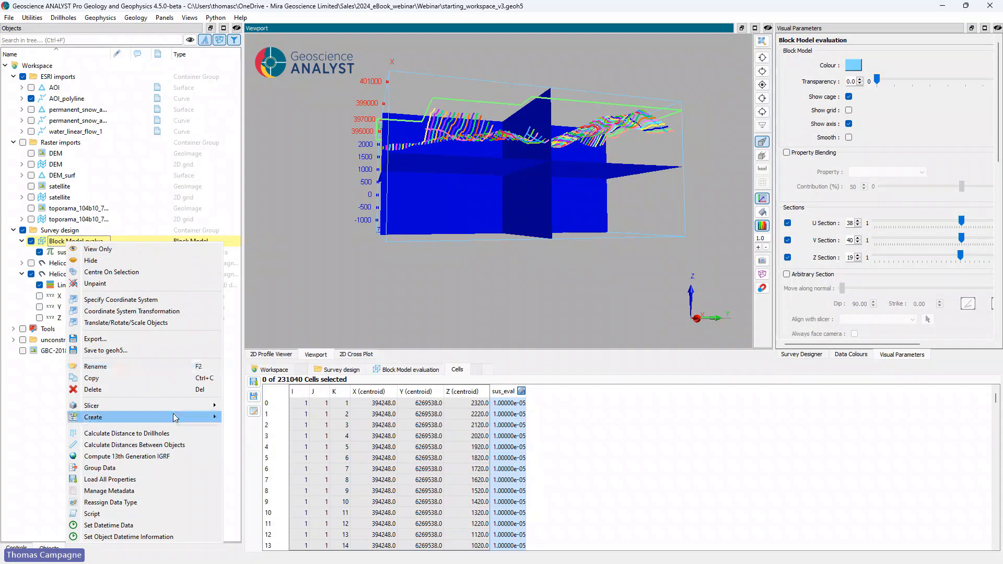
mouse_move(175, 418)
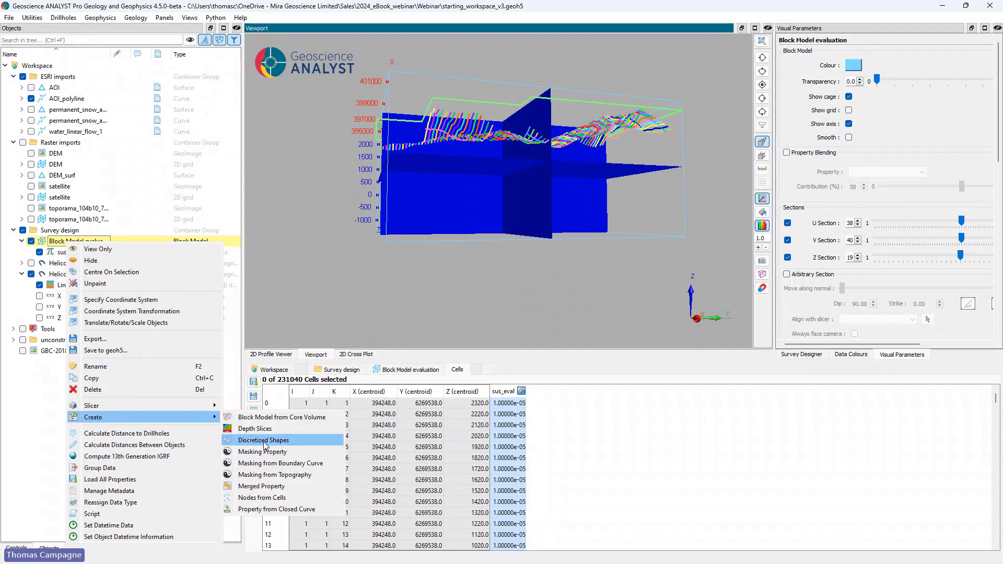
click(264, 441)
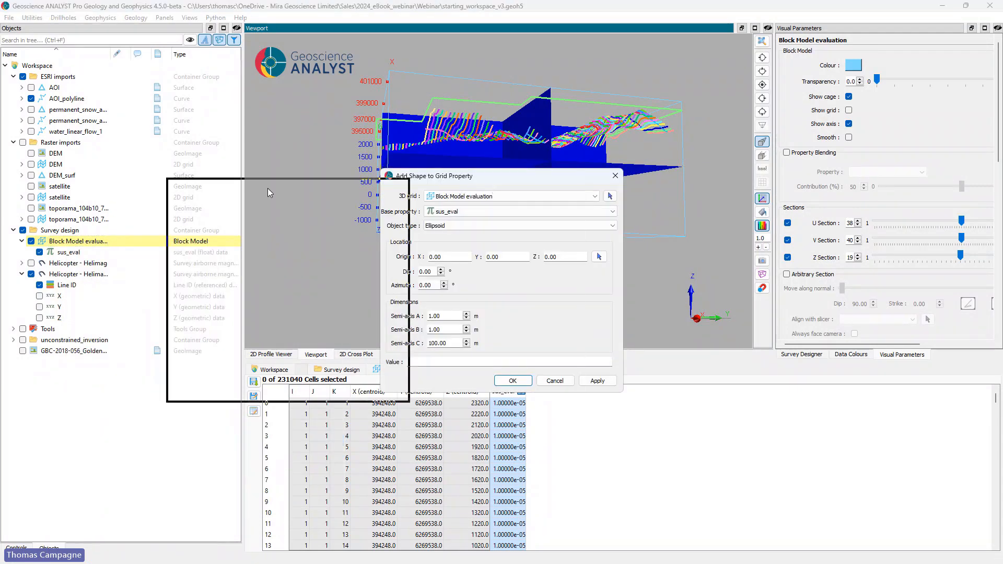
drag(481, 176, 215, 188)
click(200, 239)
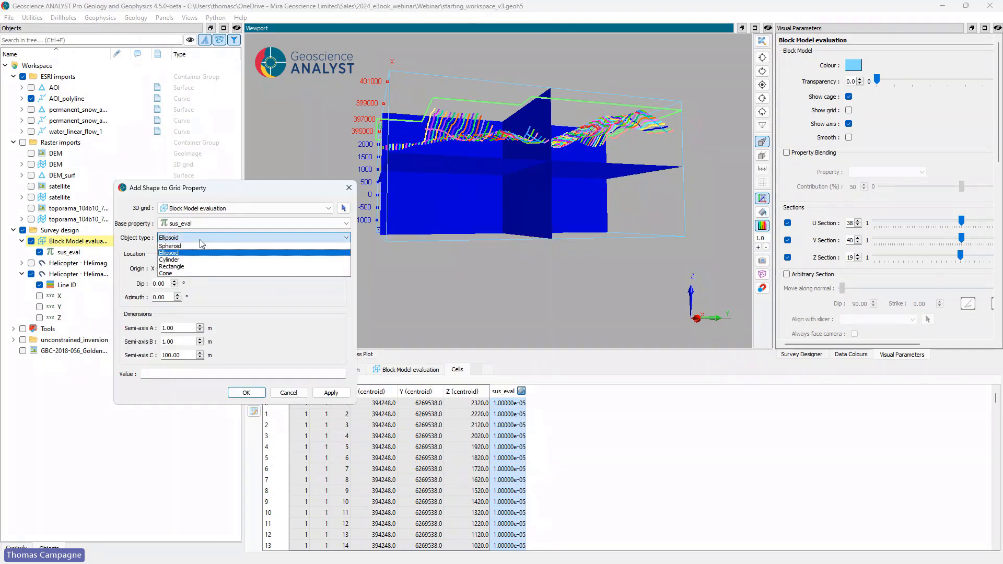
click(246, 192)
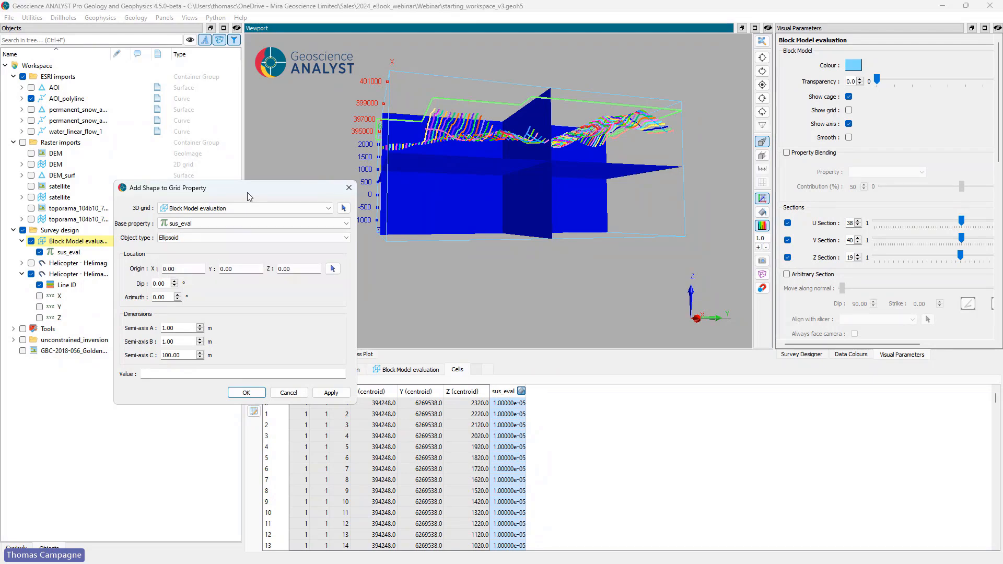
click(332, 269)
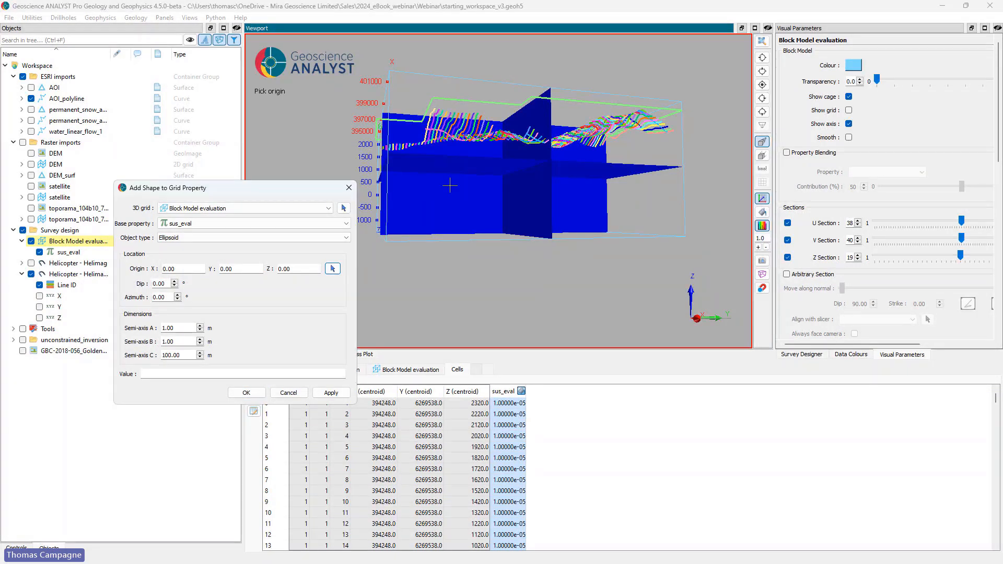
click(502, 178)
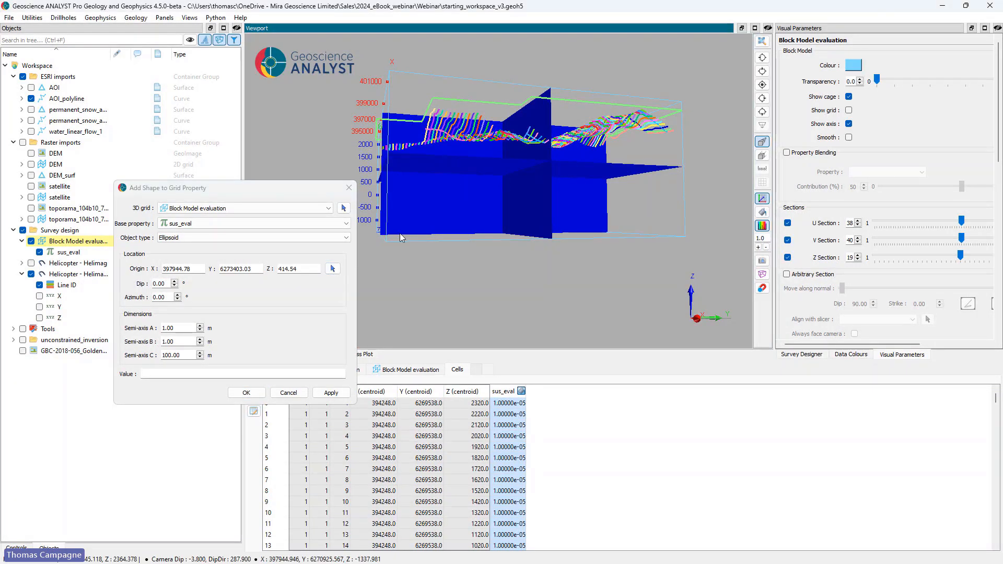
Step: Orient the ellipsoid with a dip of 30° and an azimuth of 30°
click(153, 283)
text(3)
click(153, 297)
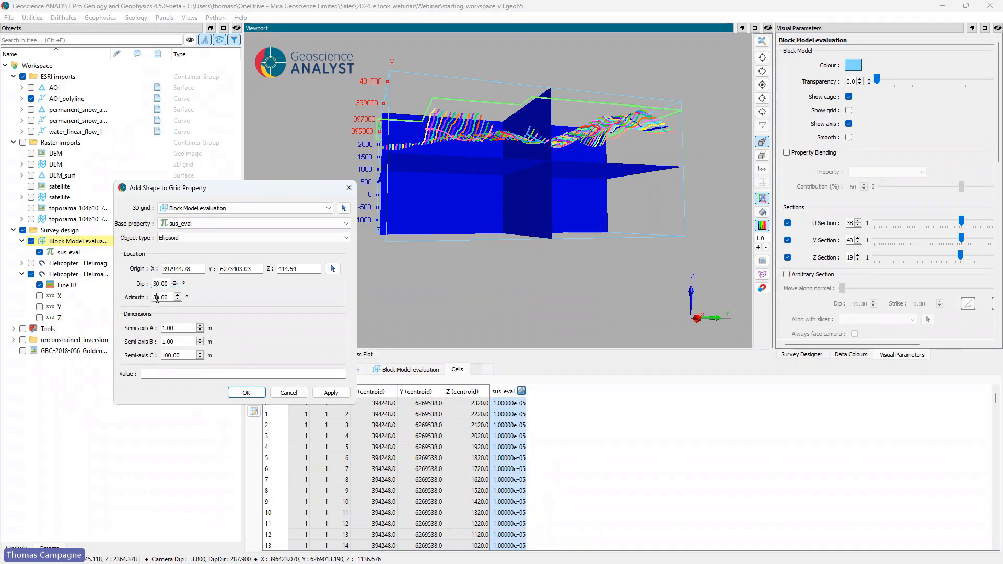
text(3)
Step: Set the ellipsoid's semi-axes to A 1000 m, B 3000 m and C 500 m, and check its shape in 3D
click(165, 328)
text(000)
drag(166, 341, 161, 355)
text(3000)
text(5)
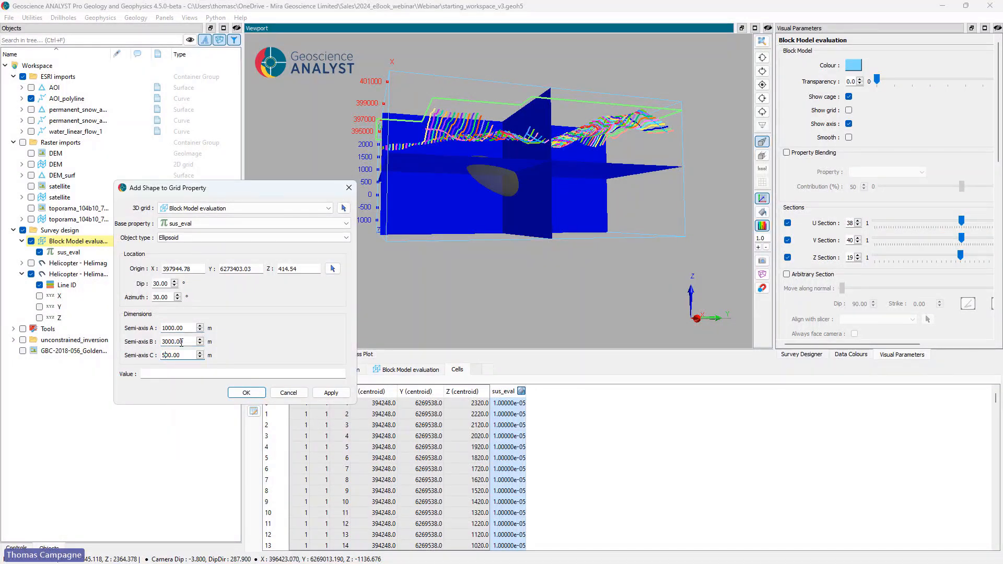
drag(471, 261, 494, 201)
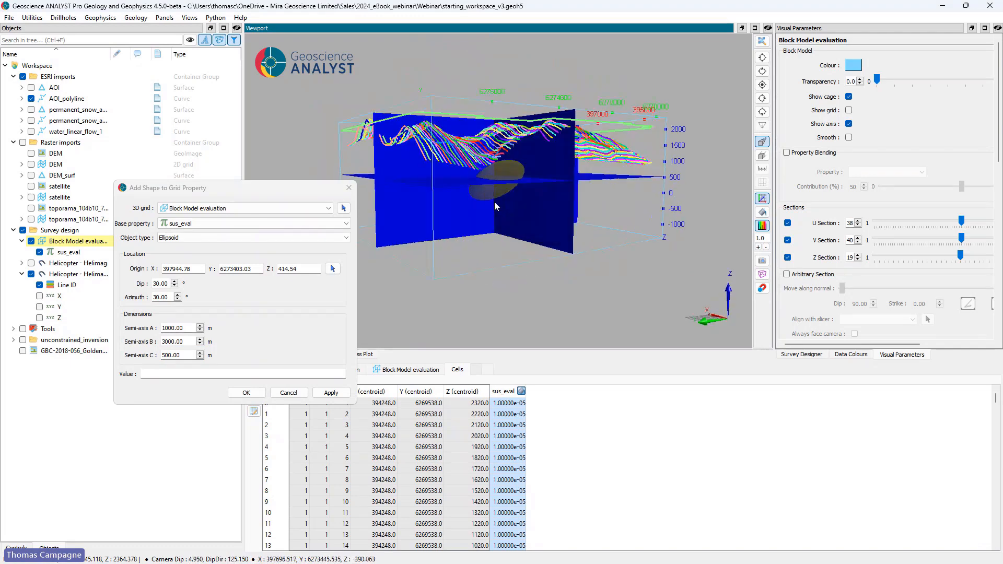
Step: Assign the ellipsoid a value of 0.05 and write it into the sus_eval property
click(209, 374)
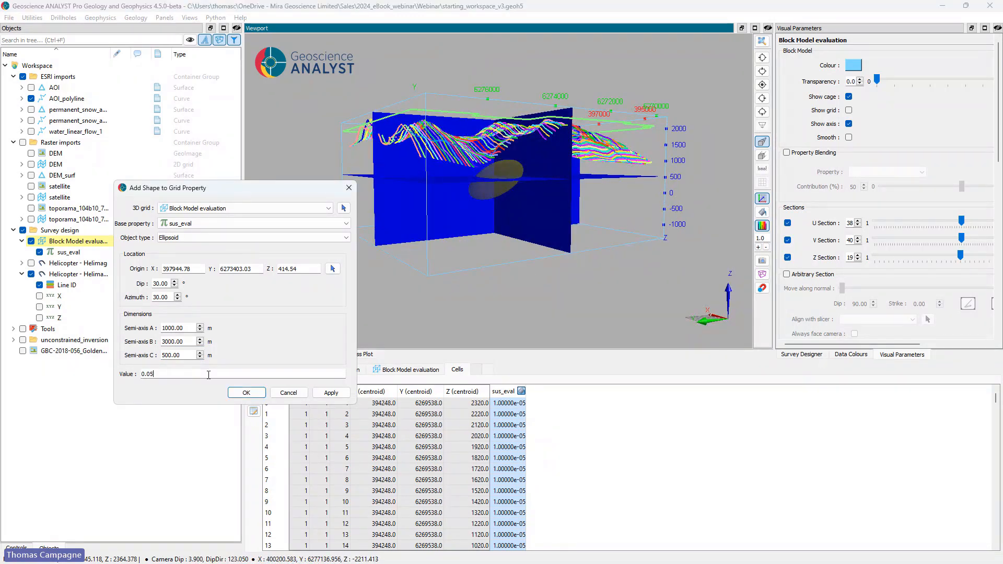
key(Return)
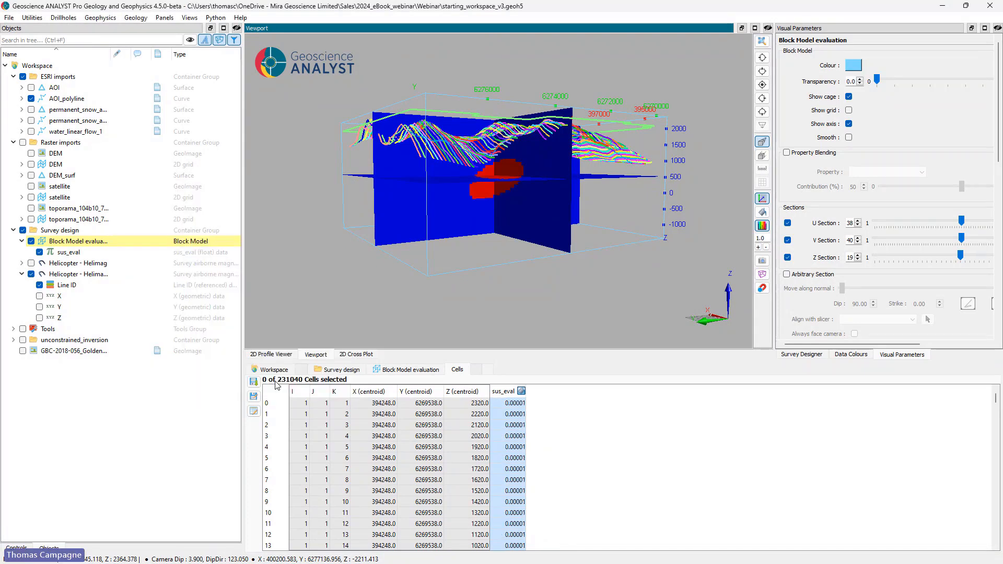
drag(565, 175, 516, 175)
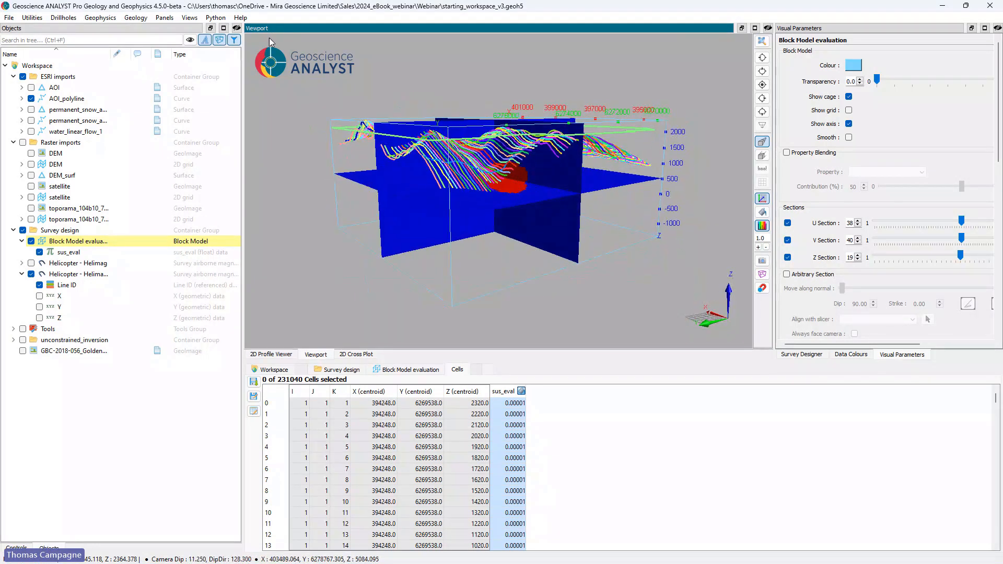
Step: Set up a magnetic forward model computation with Helicopter - Helimag AOI as the observation points
click(98, 17)
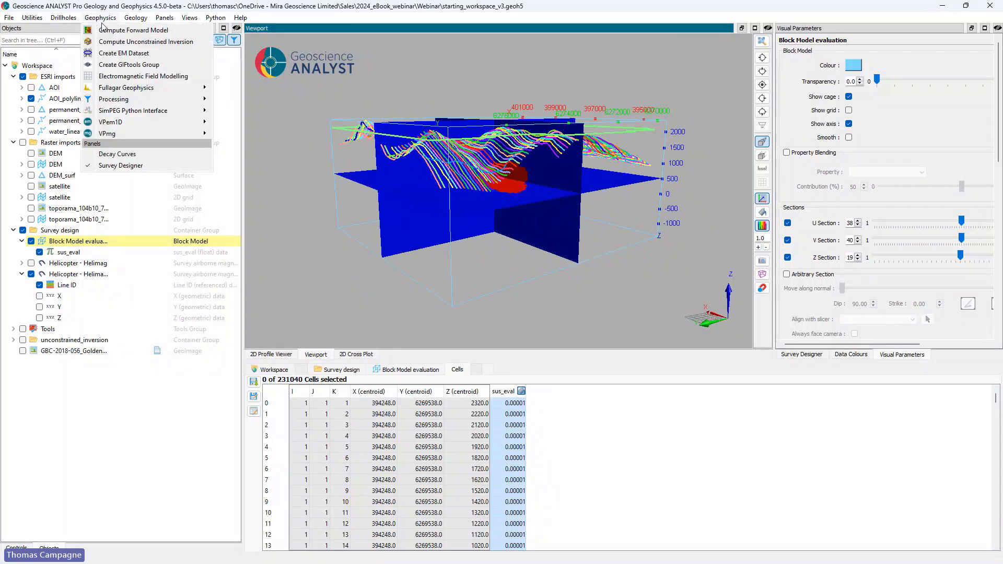
click(107, 30)
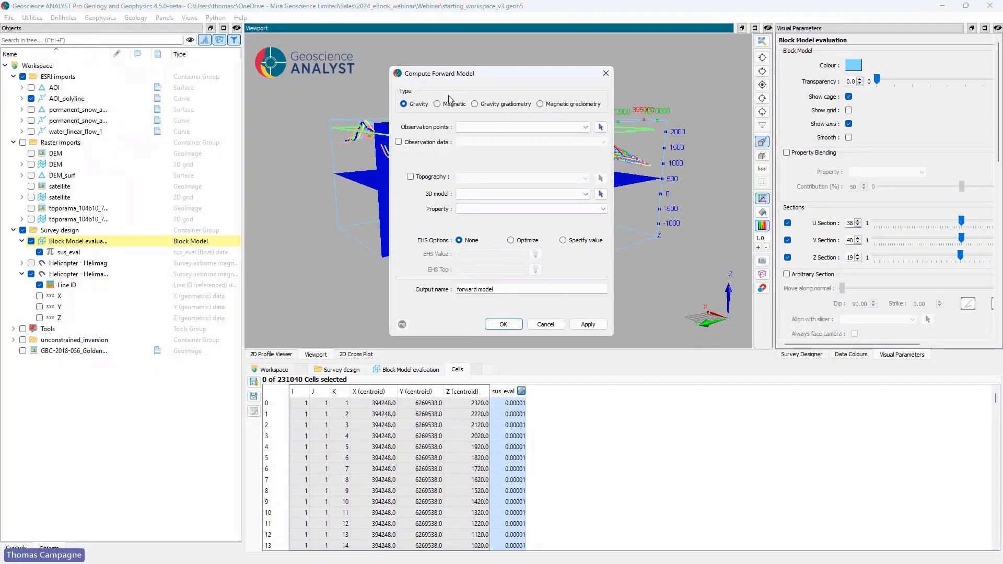
click(438, 104)
drag(543, 73, 369, 58)
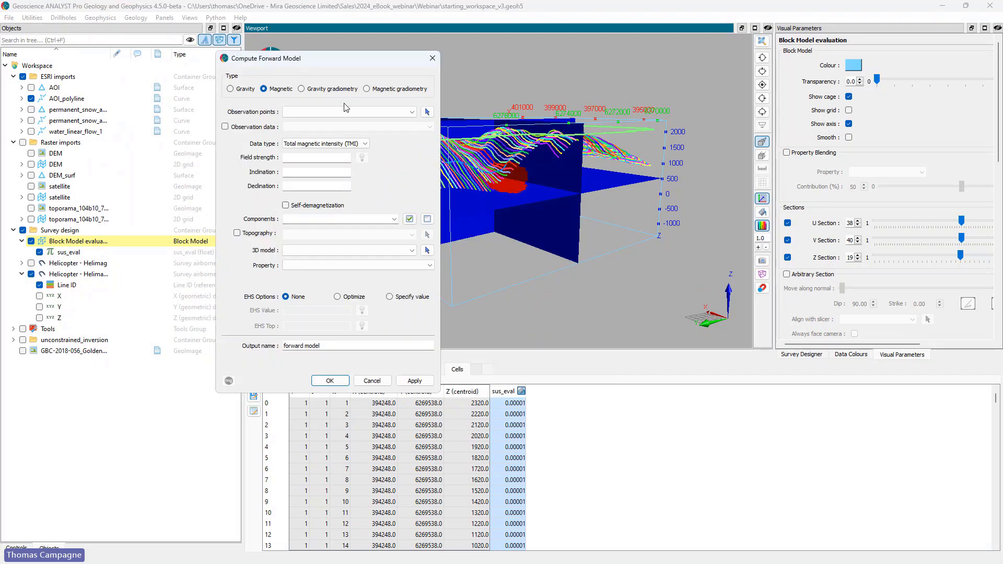
drag(517, 131, 520, 158)
click(428, 112)
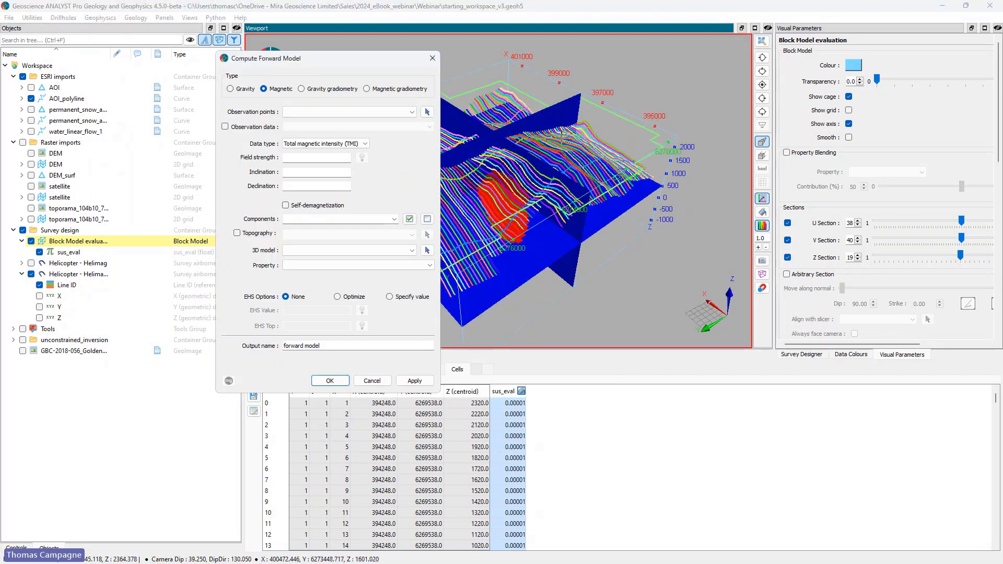
click(584, 145)
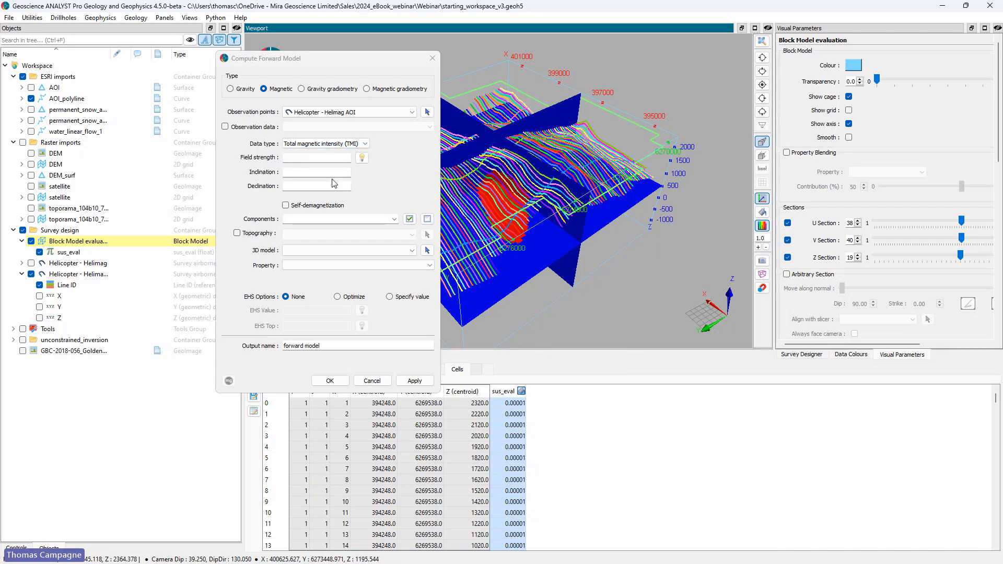
Step: Use DEM_surf as the forward model's topography and the sus_eval property of Block Model evaluation as its 3D model
click(237, 233)
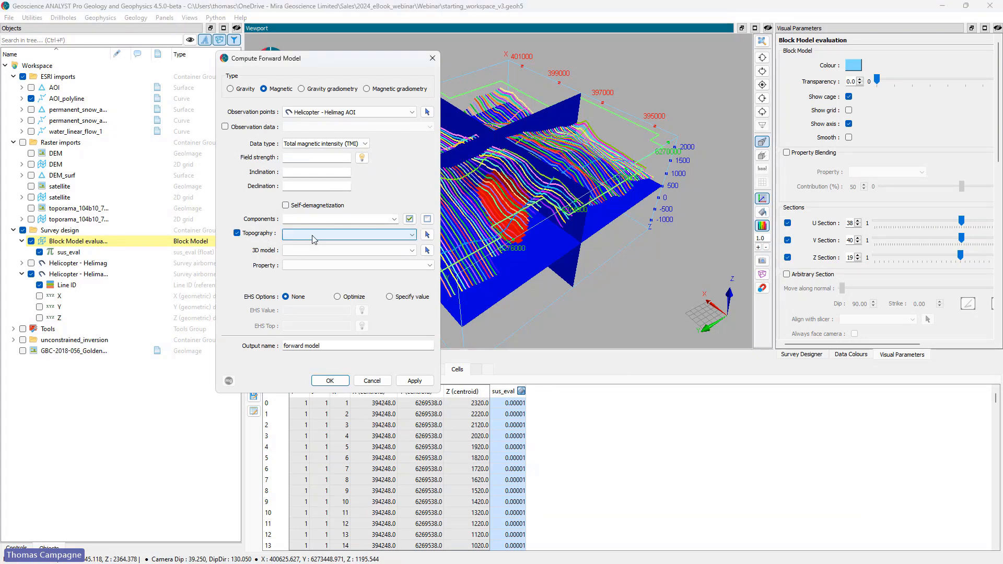
click(312, 235)
click(307, 260)
click(322, 252)
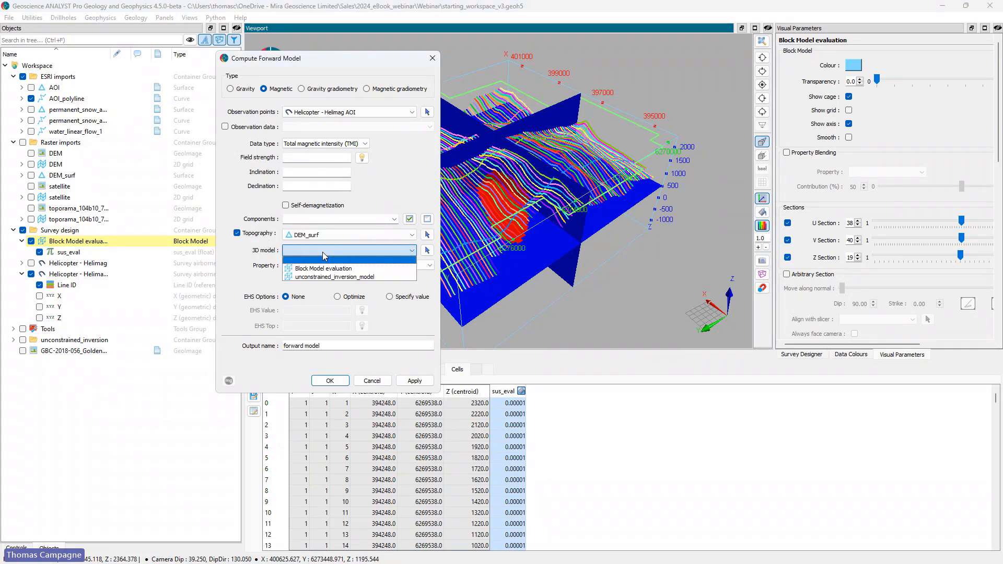
click(325, 268)
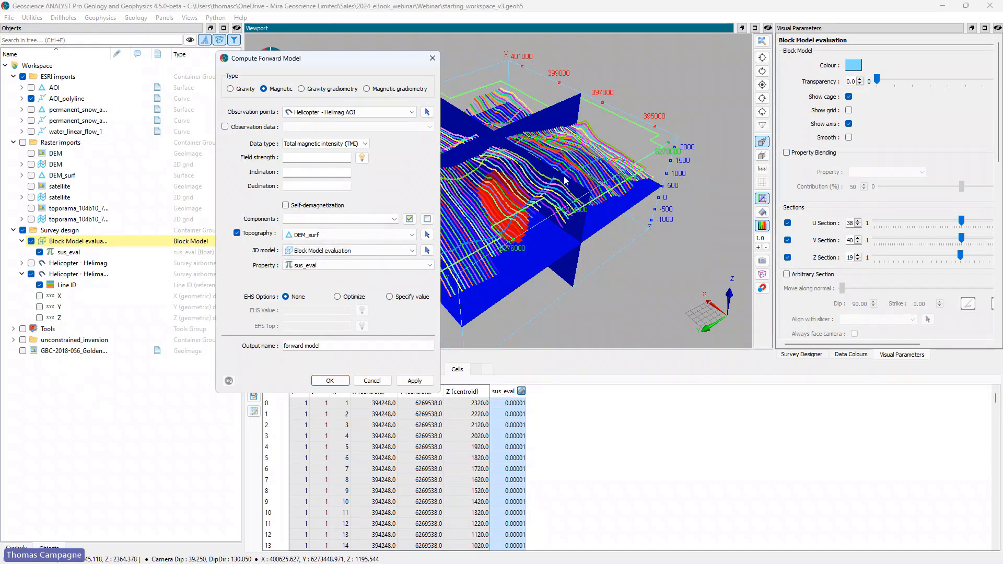
Step: Inspect the susceptibility body beneath the flight lines in 3D, and cancel the forward model setup
middle_drag(609, 175, 628, 176)
scroll(584, 214, up, 3)
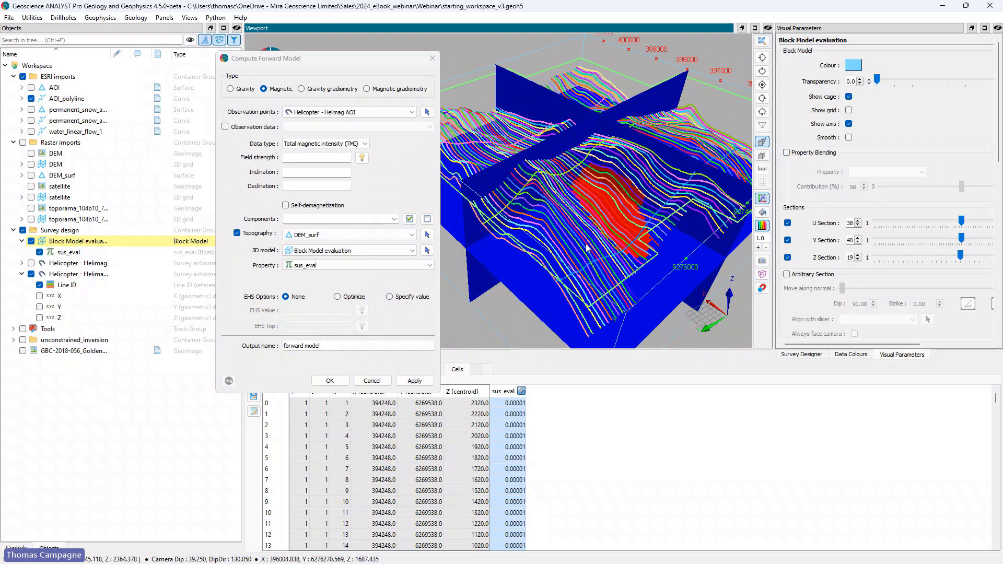
drag(616, 168, 567, 178)
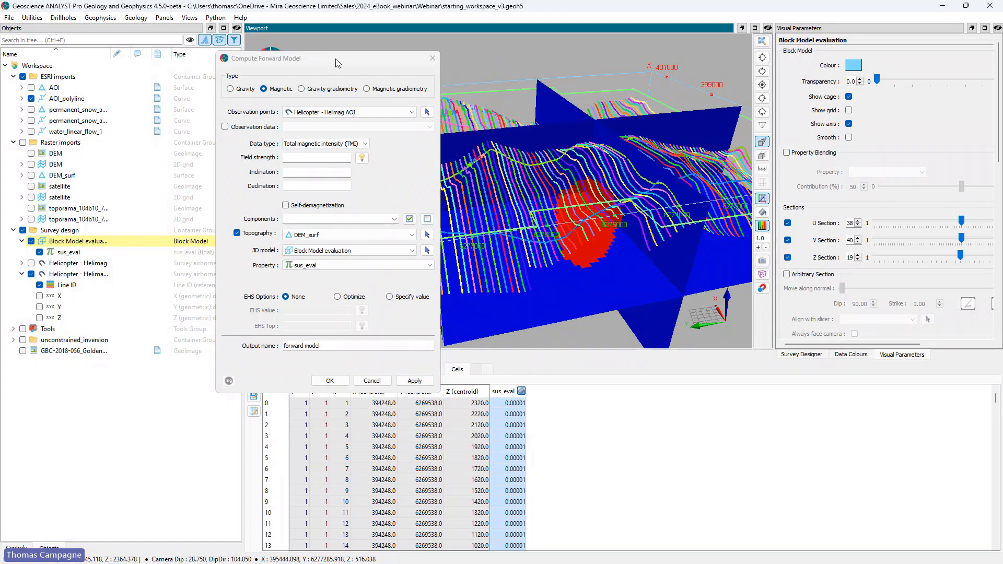
click(372, 380)
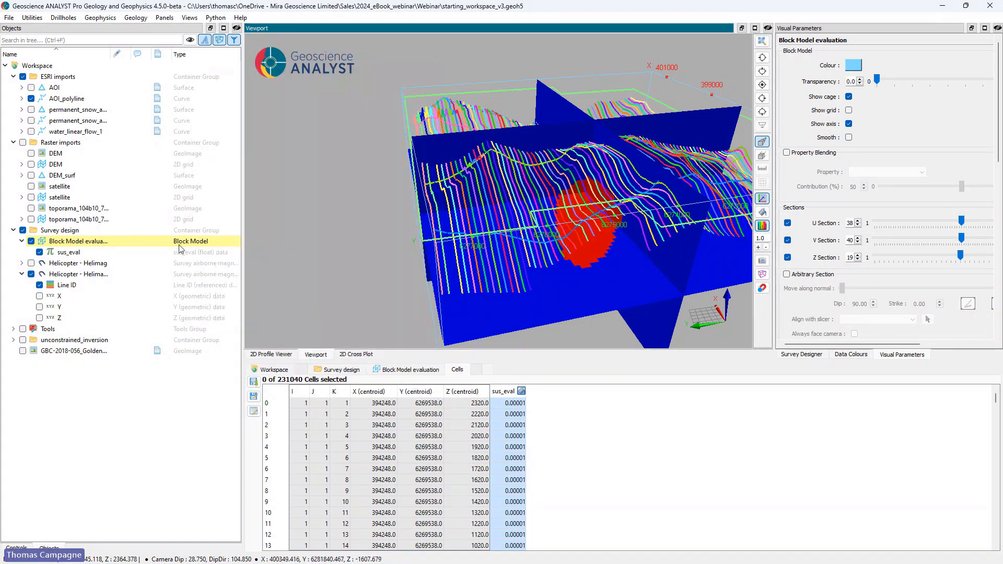
Step: Collapse the Survey design group and bring Area_F1_MAG_2017.gdb from the data folder into the workspace for import
click(14, 230)
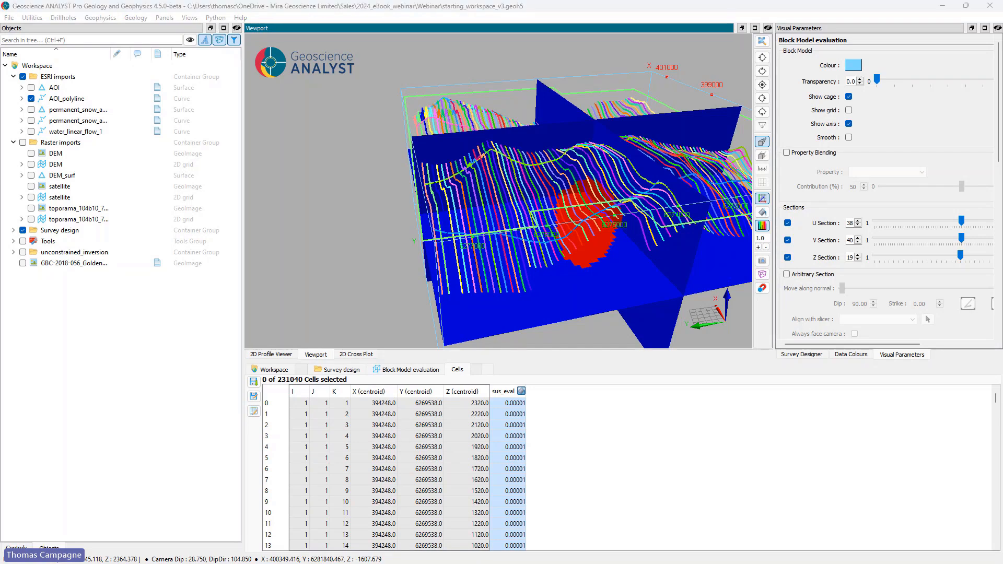
drag(0, 155, 259, 162)
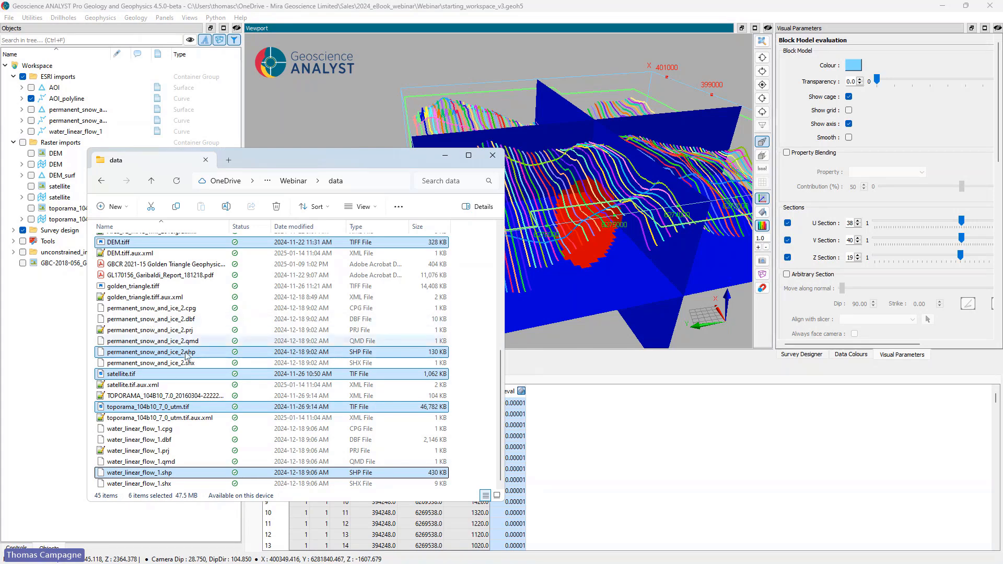
scroll(186, 389, up, 7)
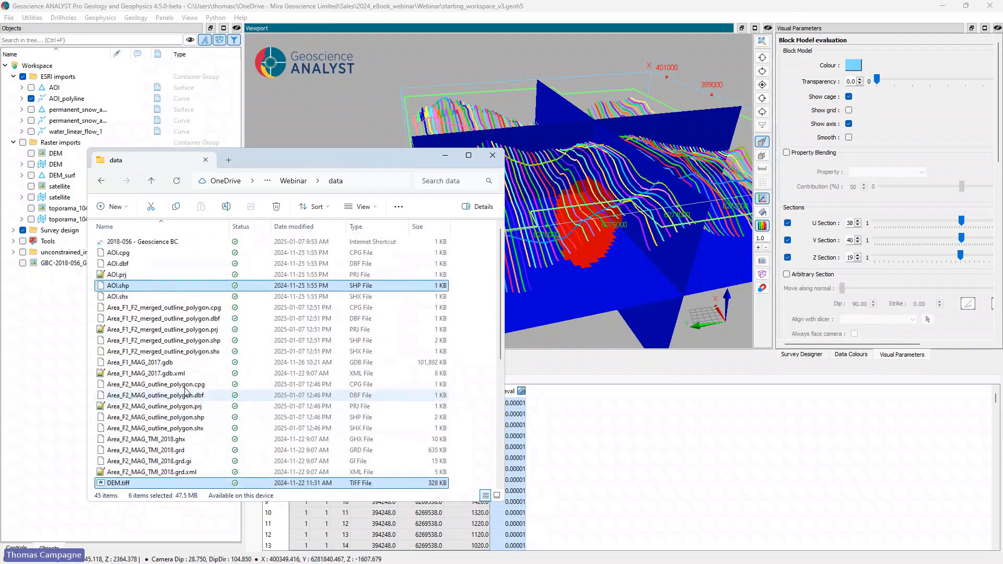
click(148, 364)
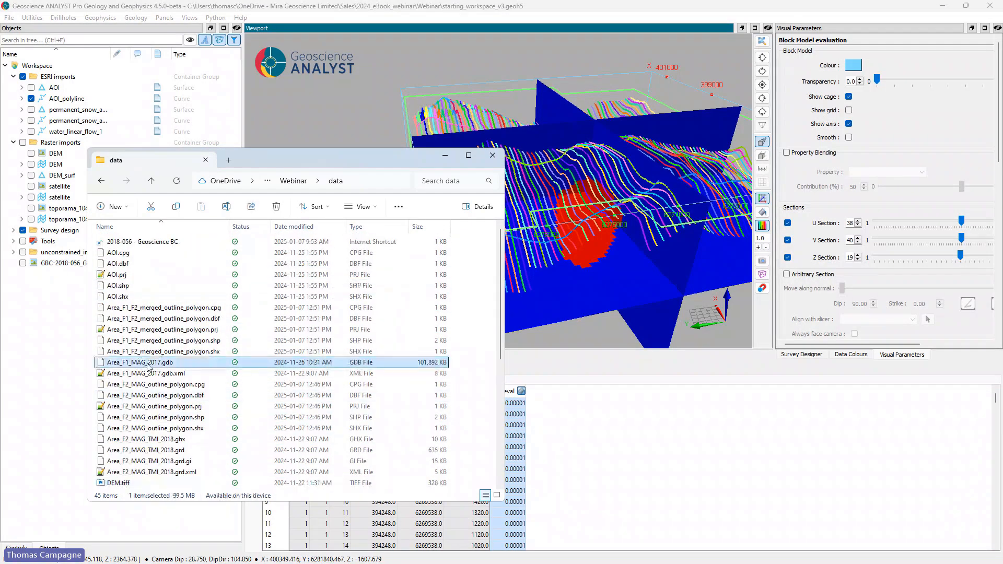
drag(148, 366, 650, 299)
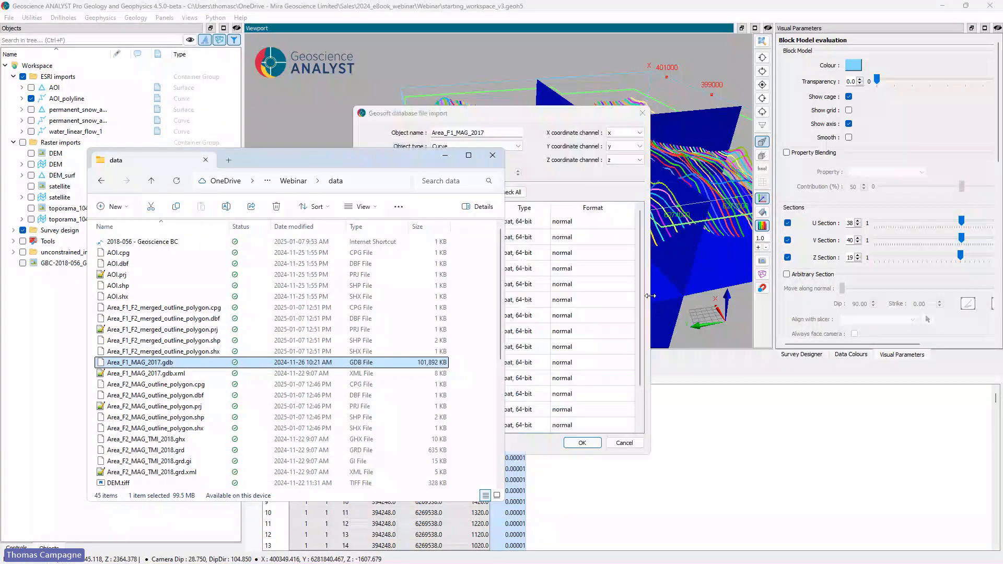
Step: Import all lines and channels of the Geosoft database as a curve named Area_F1_MAG_2017, using x, y and z as coordinates
drag(82, 159, 0, 152)
drag(469, 113, 421, 79)
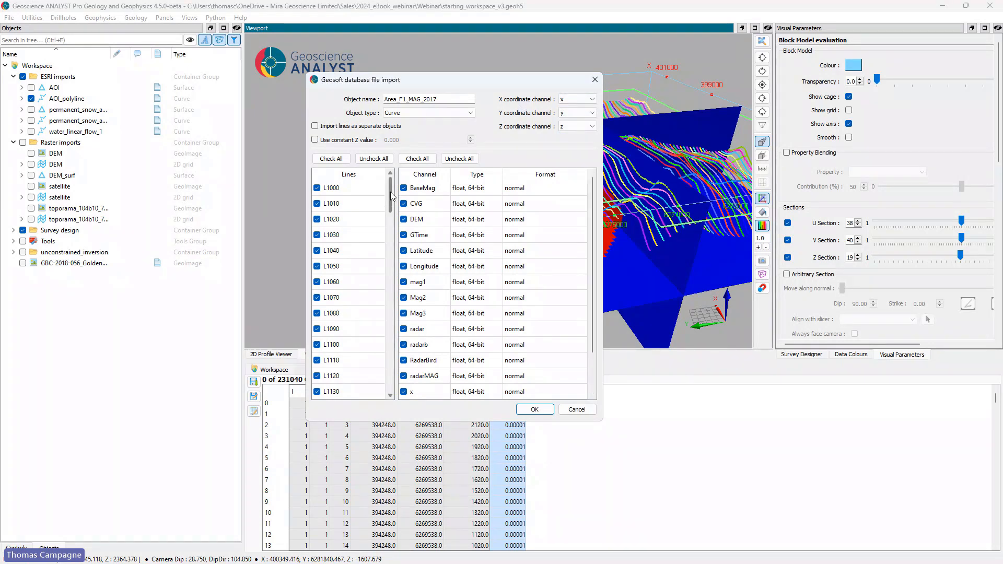
drag(393, 198, 370, 363)
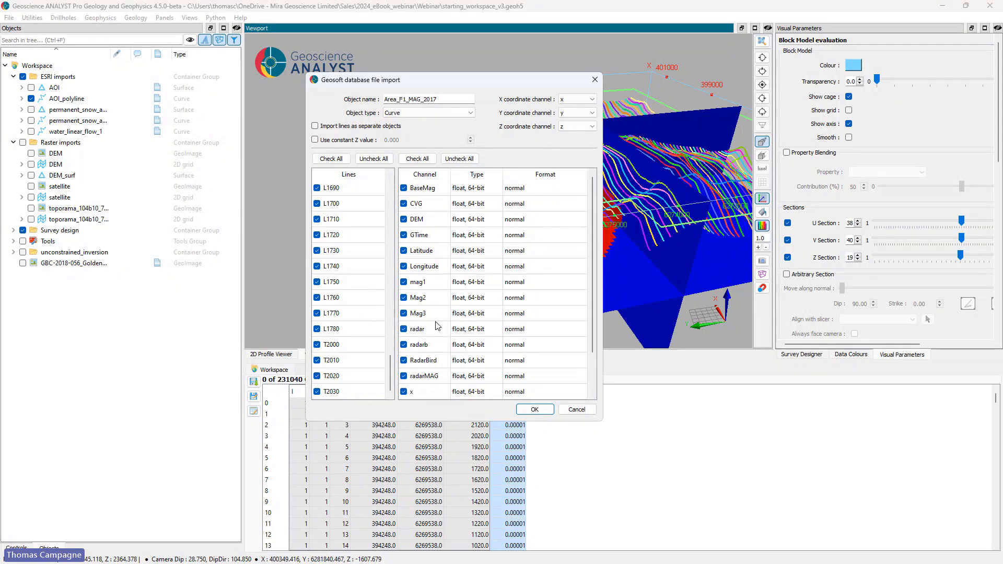
click(546, 410)
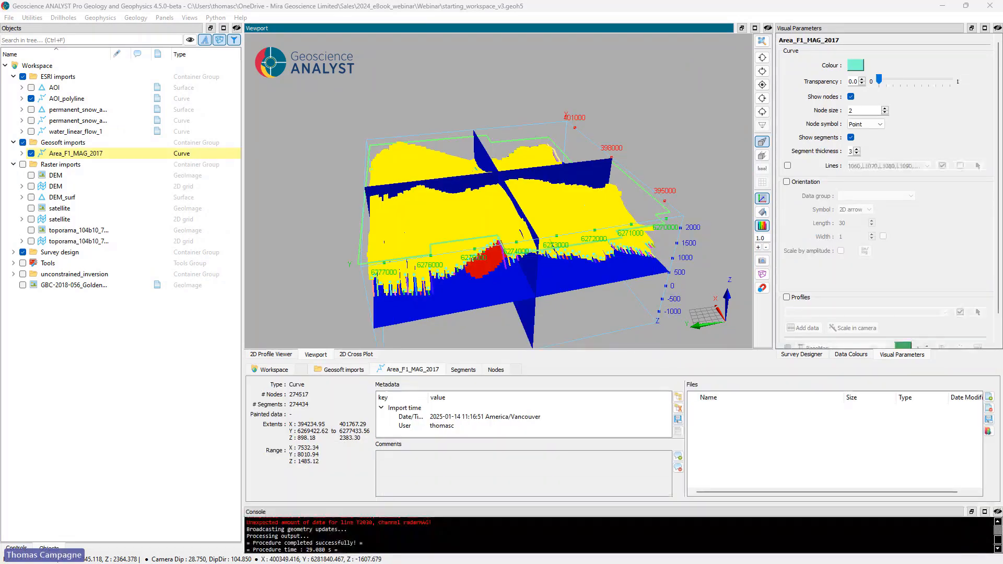
Step: Rename the Geosoft imports group as Survey flown
double_click(77, 142)
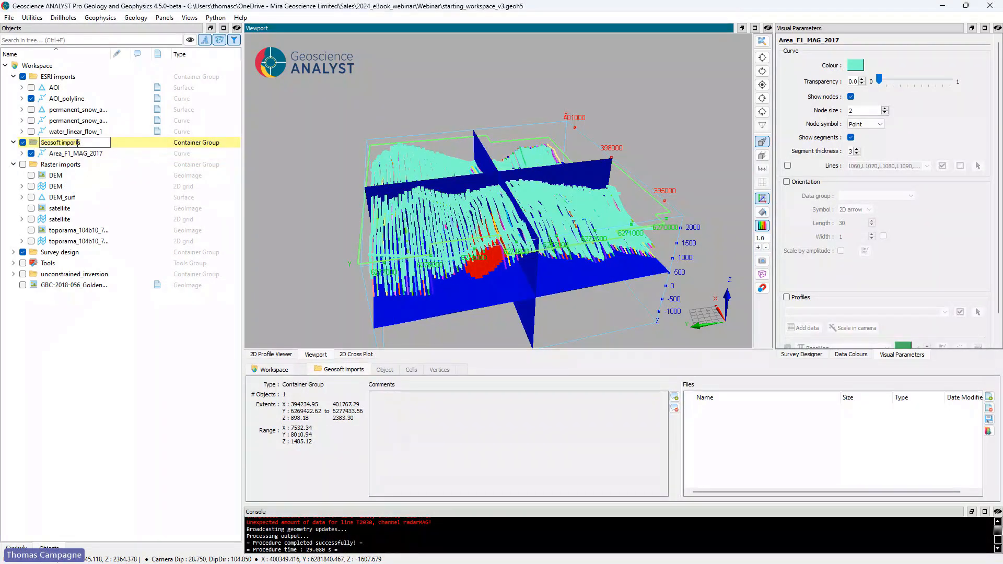
text(Survey)
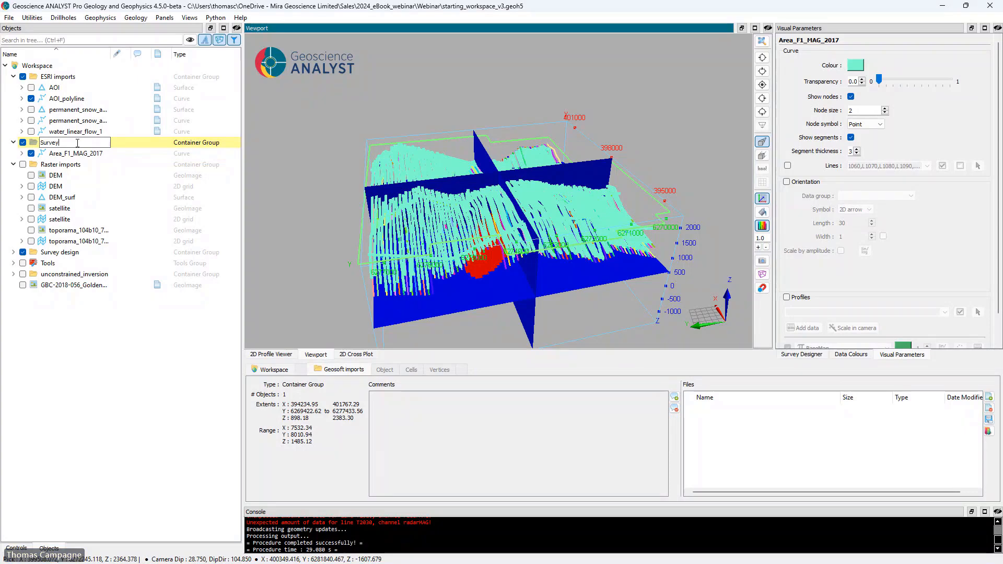
text( flown)
key(Return)
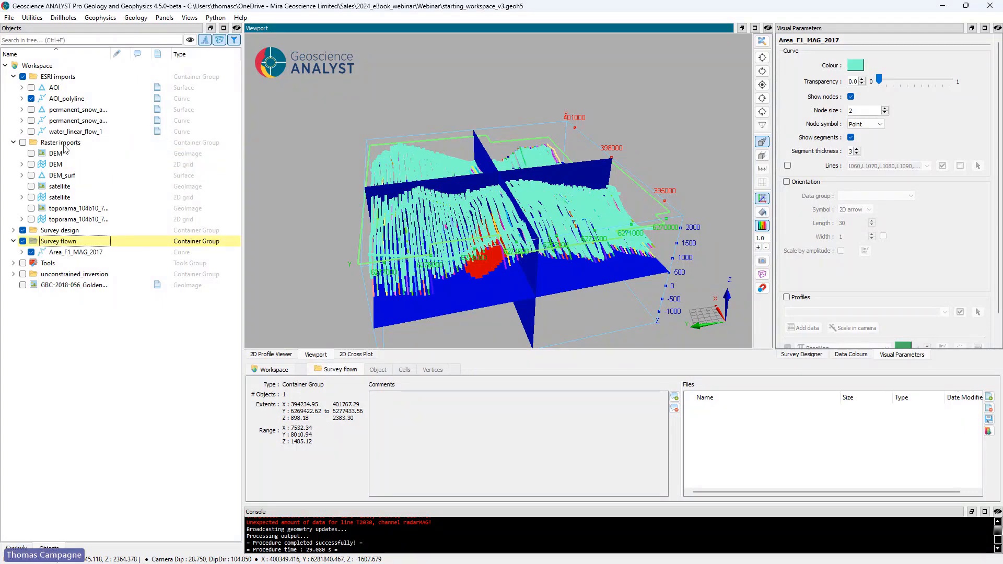
Step: Hide the nodes of Area_F1_MAG_2017, the evaluation block model and the Line ID colouring of the designed AOI survey
click(79, 252)
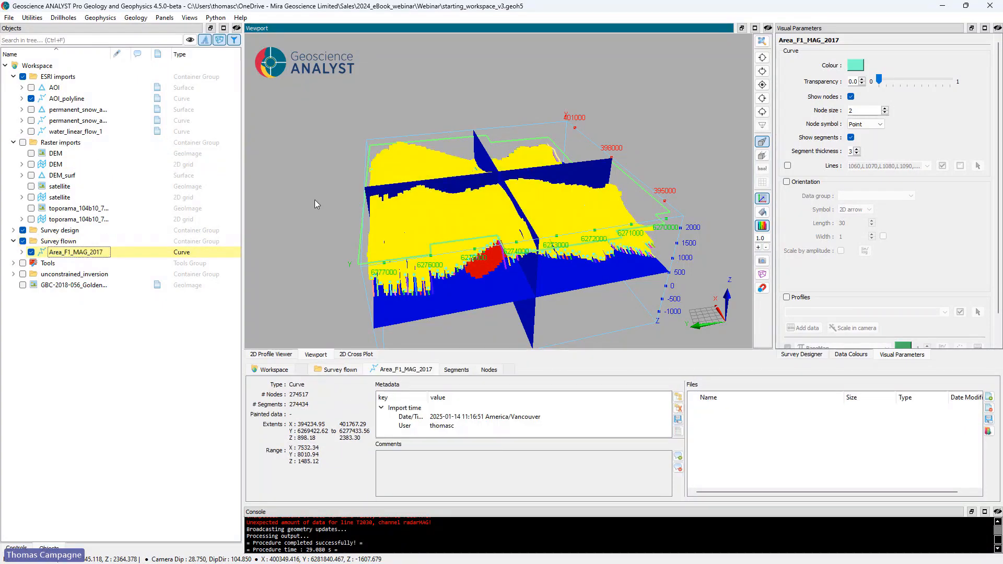
click(851, 97)
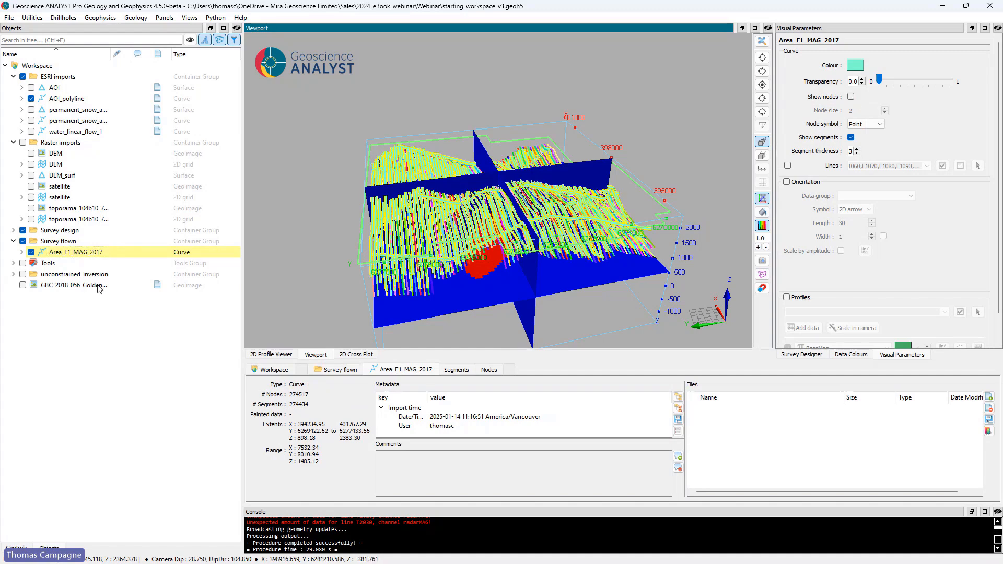
click(13, 230)
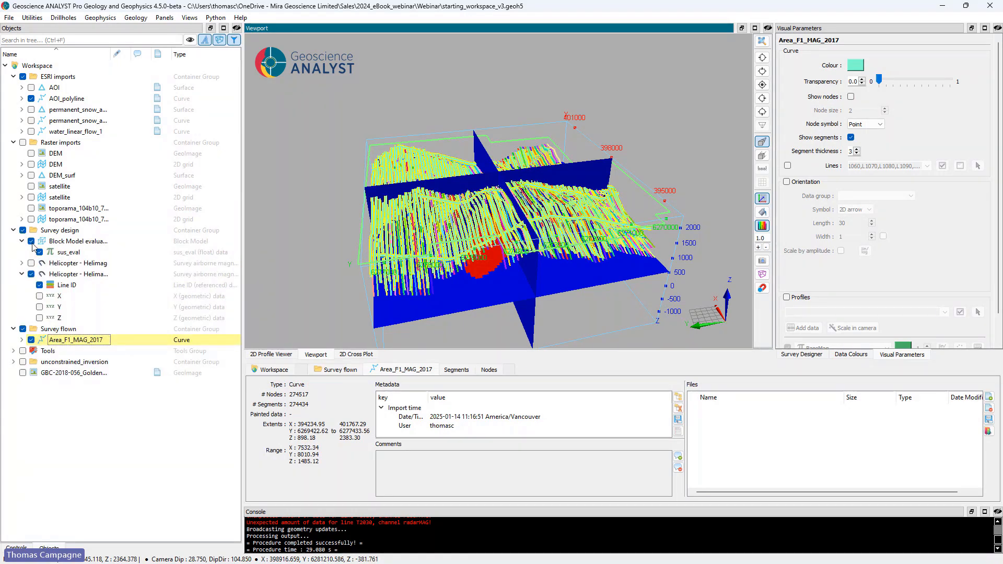
click(31, 241)
click(39, 285)
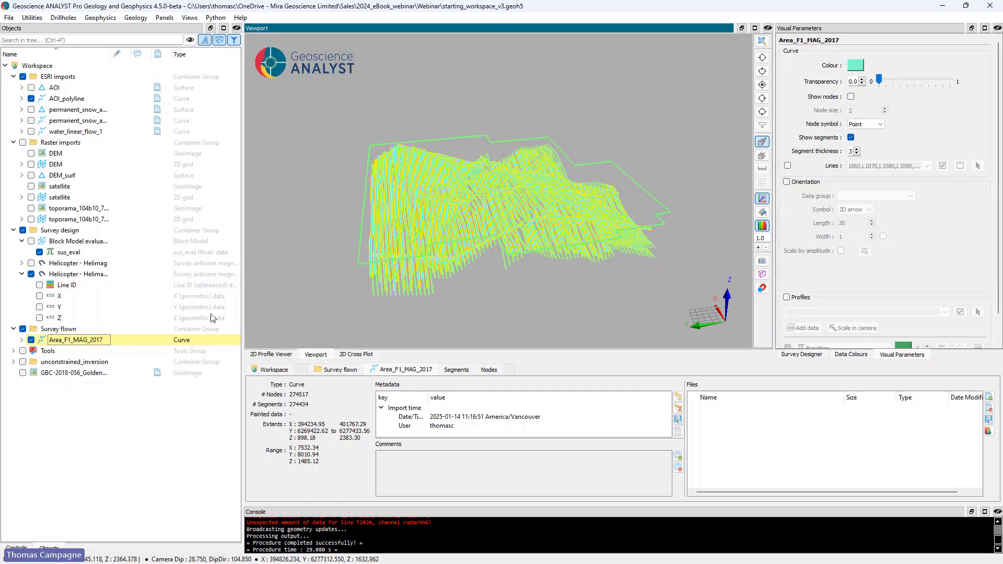
Step: Colour the Area_F1_MAG_2017 curve dark green and show its table of node data
click(855, 65)
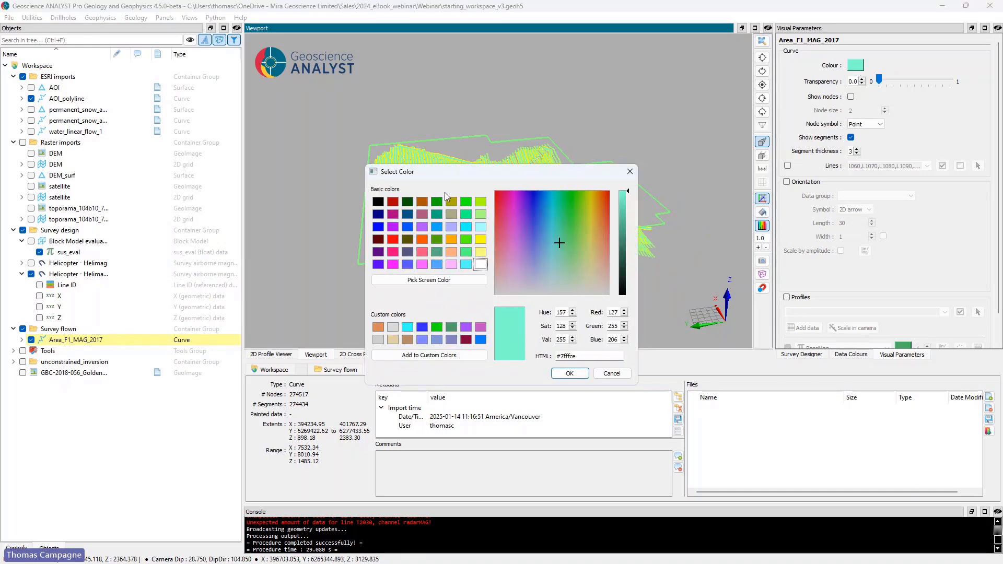
click(407, 202)
click(569, 373)
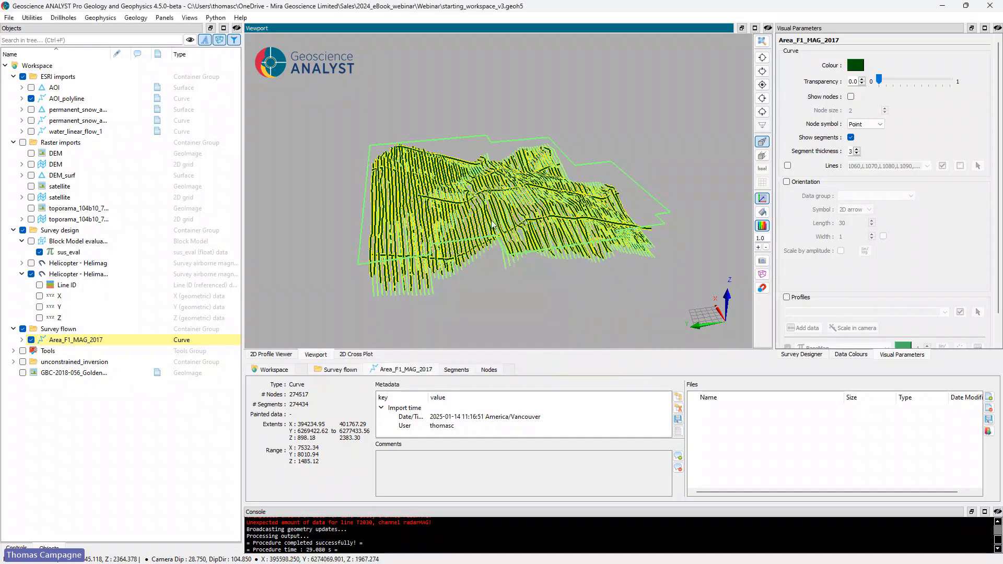
drag(491, 225, 492, 279)
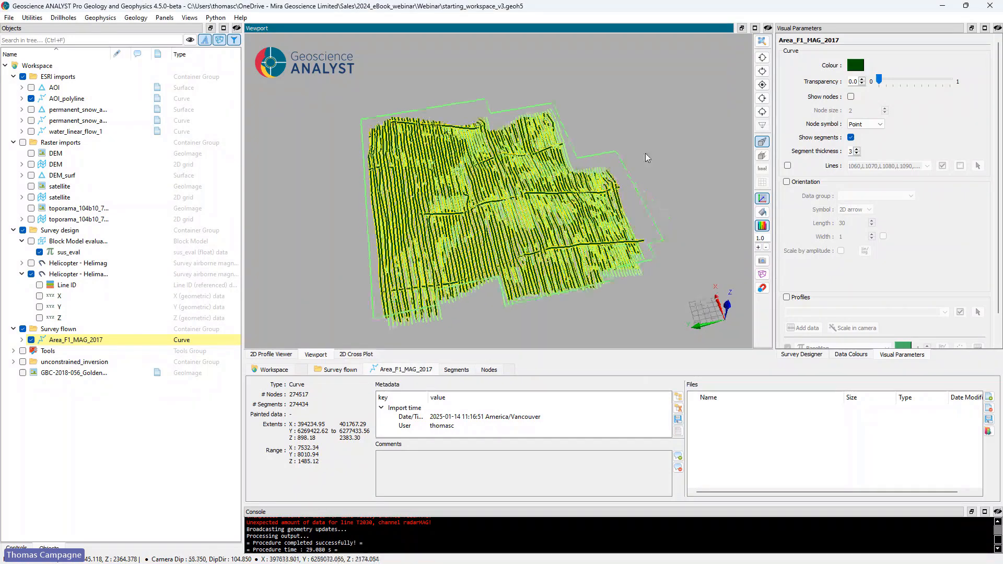
click(489, 370)
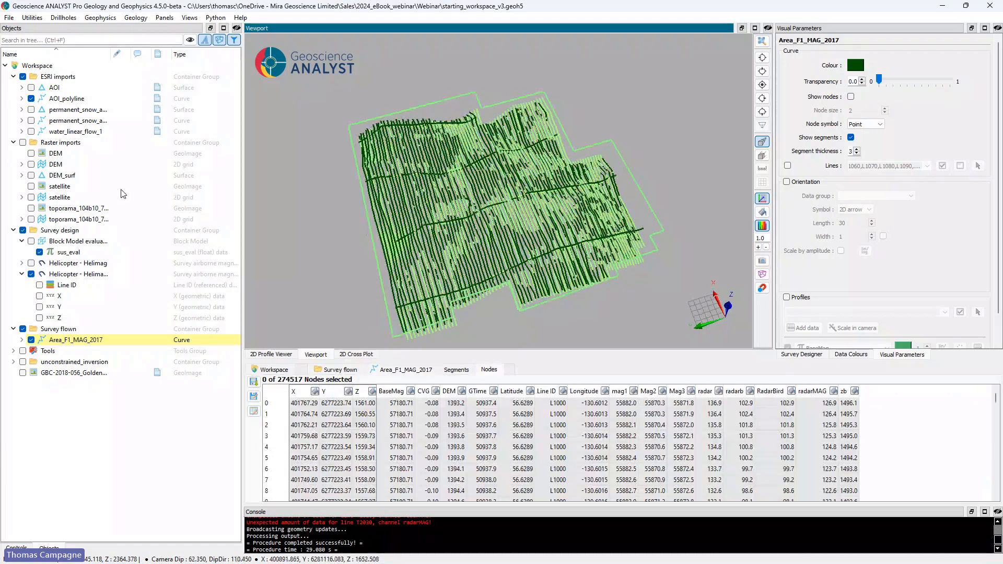
Step: Display DEM_surf under the survey lines and compare the flown lines with the designed ones in plan view and in 3D
click(32, 175)
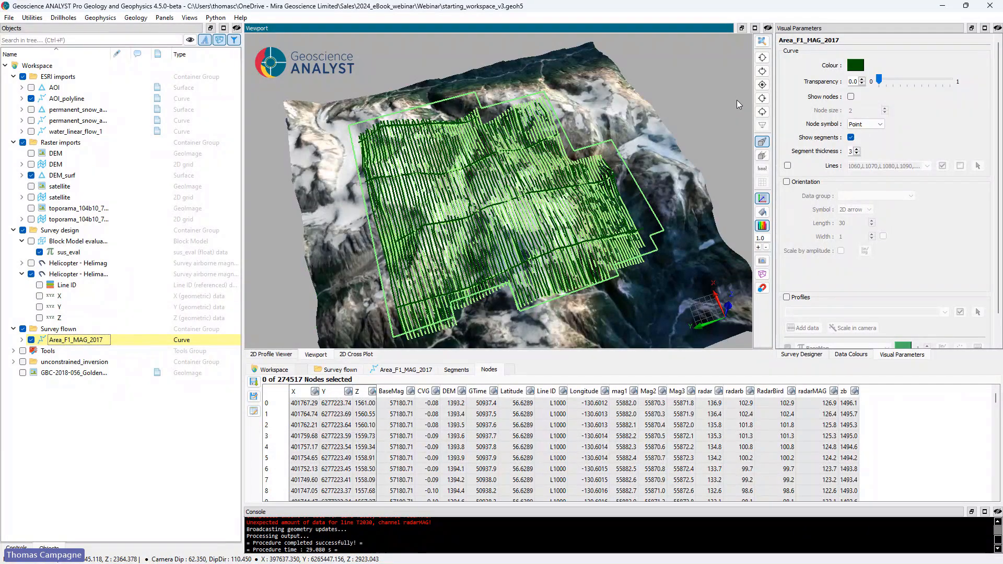
click(762, 85)
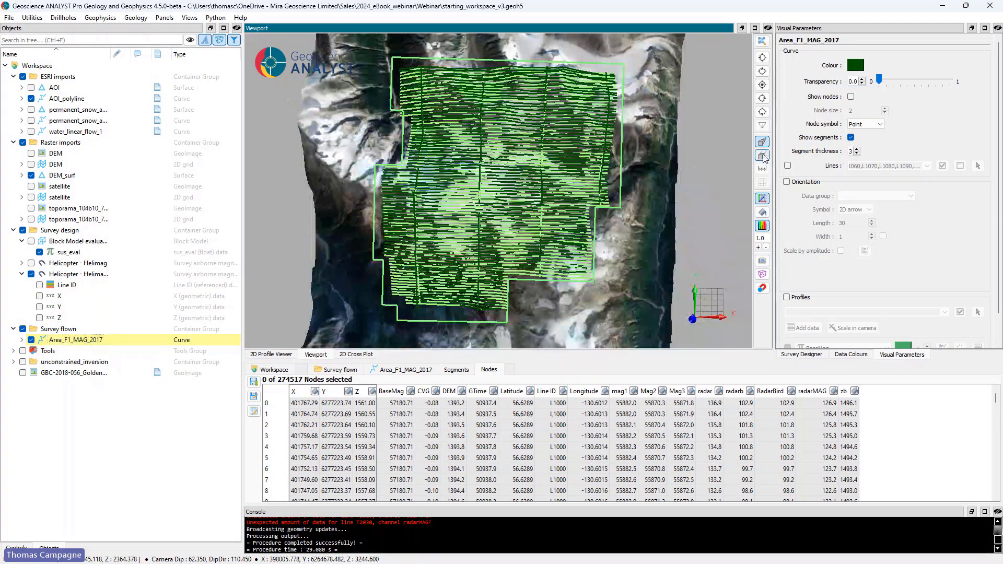
scroll(534, 174, up, 5)
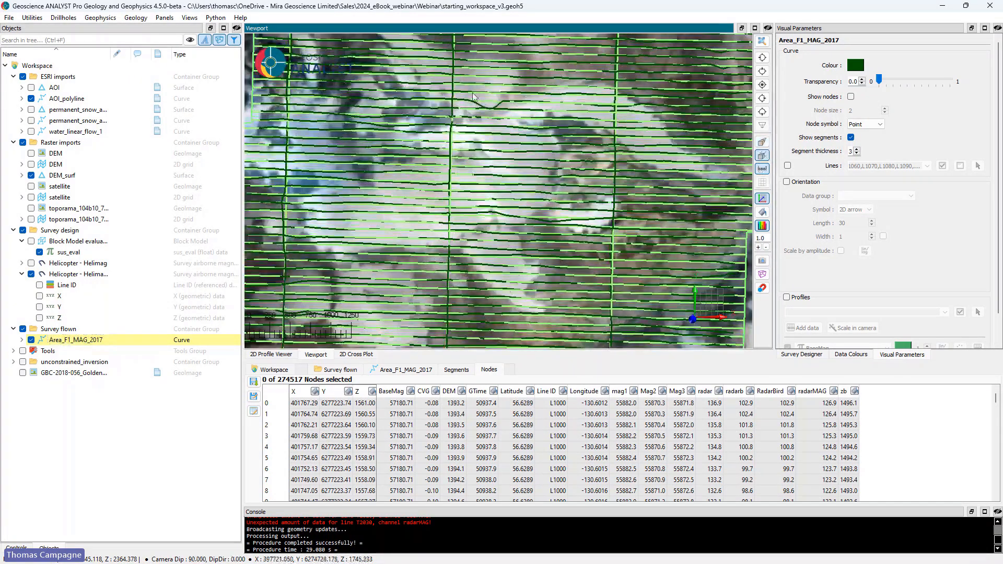
scroll(598, 225, down, 5)
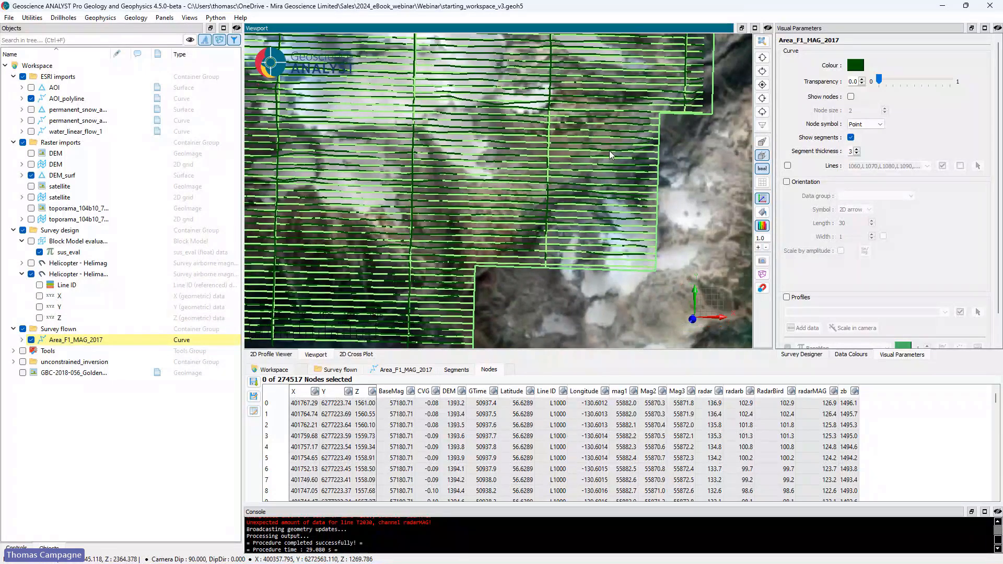
scroll(609, 150, up, 5)
middle_drag(506, 173, 619, 216)
mouse_move(594, 261)
mouse_down()
mouse_move(569, 229)
mouse_move(374, 188)
mouse_move(316, 237)
mouse_move(297, 215)
mouse_move(240, 197)
mouse_move(363, 200)
mouse_move(376, 219)
mouse_move(377, 177)
mouse_move(356, 174)
mouse_move(337, 211)
mouse_move(391, 258)
mouse_move(464, 228)
mouse_move(550, 246)
mouse_move(553, 271)
mouse_move(458, 177)
mouse_move(480, 243)
mouse_move(461, 243)
mouse_move(560, 205)
mouse_move(514, 216)
mouse_move(493, 241)
mouse_move(533, 232)
mouse_move(603, 246)
mouse_up()
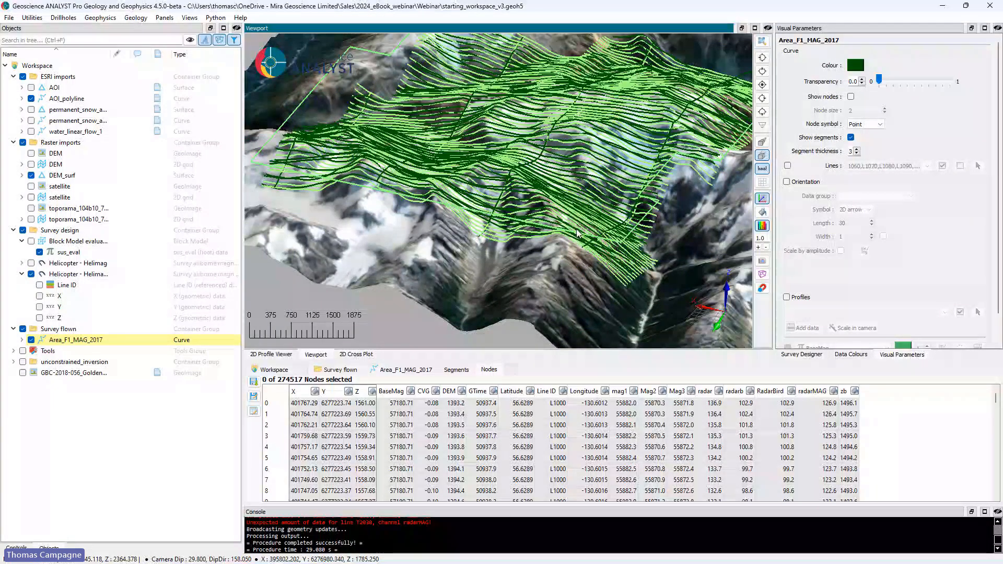
drag(575, 230, 550, 254)
scroll(492, 242, down, 2)
middle_drag(486, 238, 563, 222)
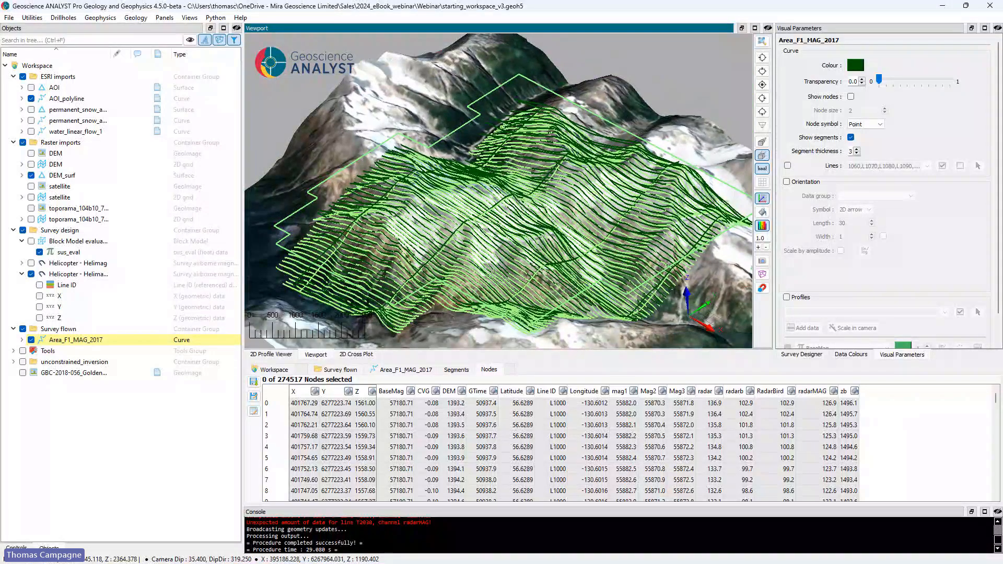
Step: Hide and collapse the Survey design group, and hide the DEM_surf surface
click(23, 230)
click(13, 230)
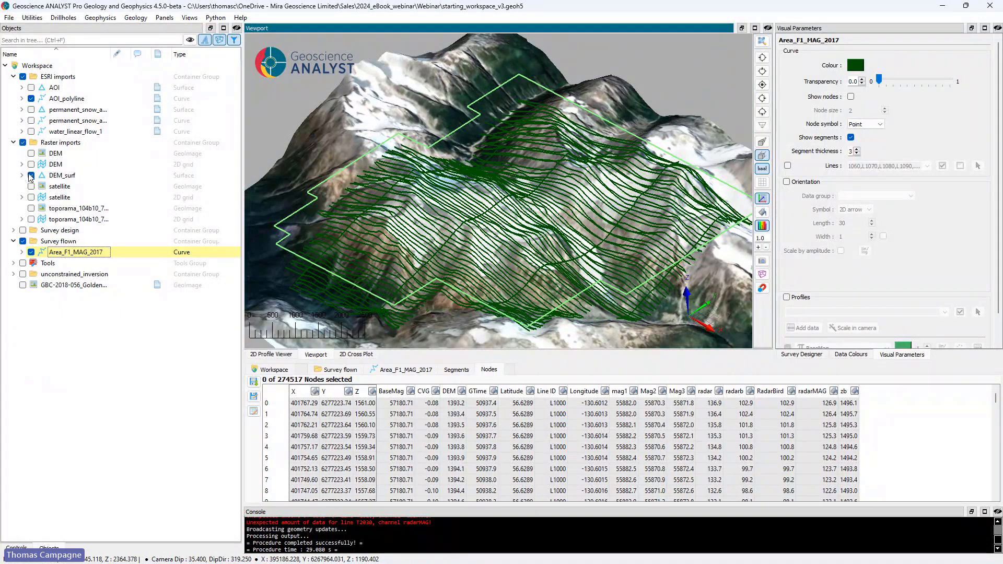
click(31, 176)
Step: Colour the flown Area_F1_MAG_2017 lines by their mag1 data
drag(412, 185, 371, 205)
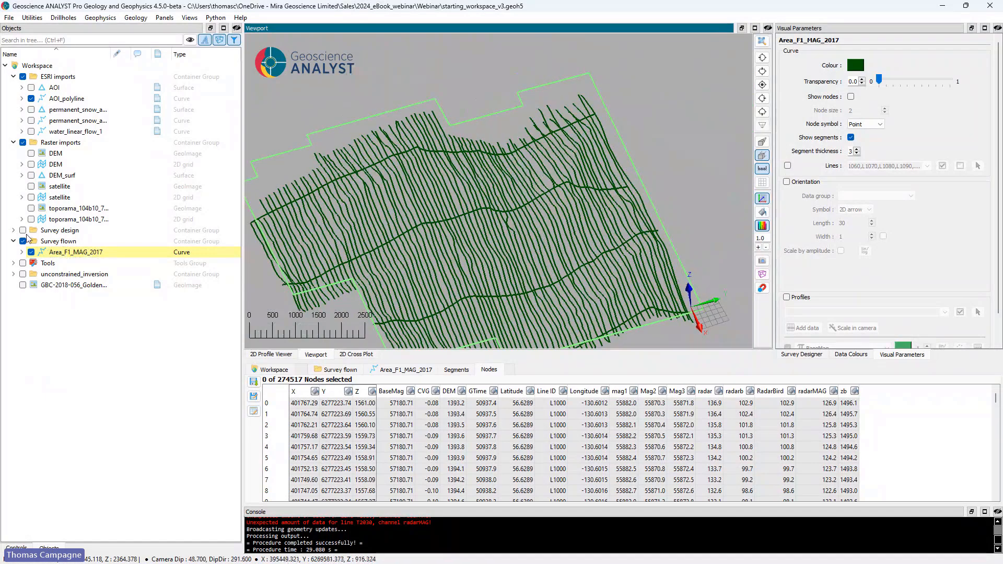
click(22, 252)
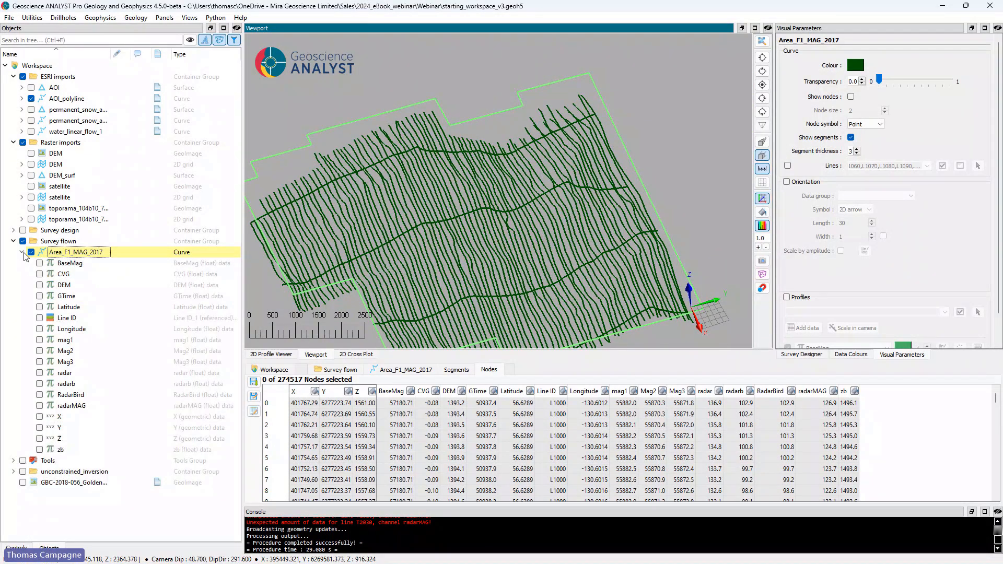
click(40, 340)
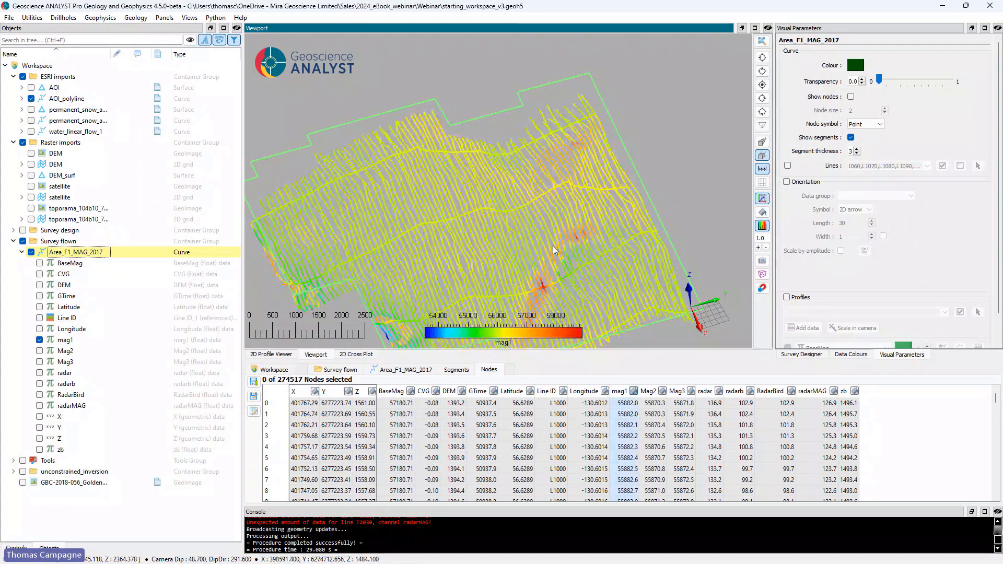
Step: Set up a line filter for the mag1 data of Area_F1_MAG_2017 and examine the available filter types without applying one
middle_drag(556, 254, 622, 208)
scroll(634, 196, up, 2)
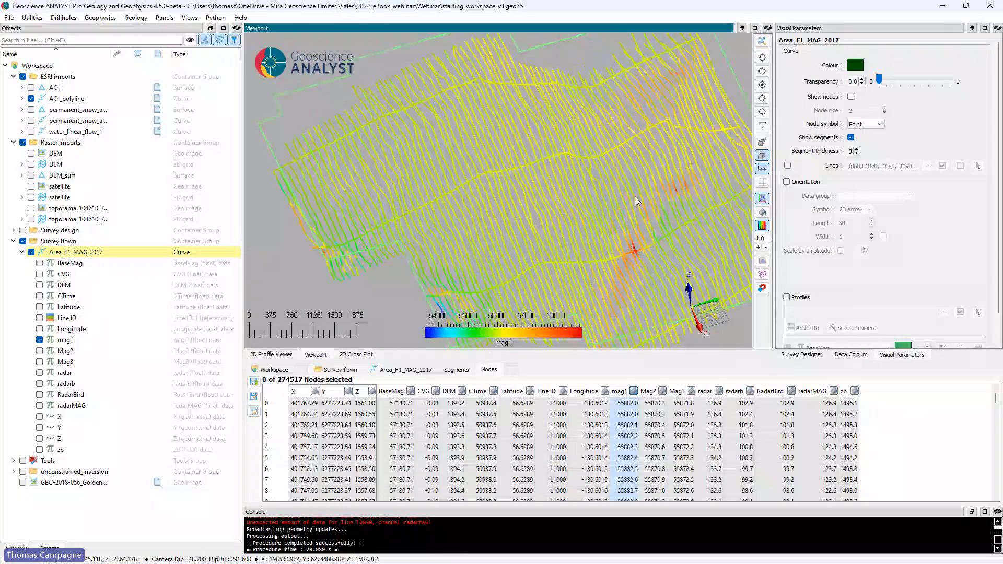
click(93, 18)
mouse_move(121, 99)
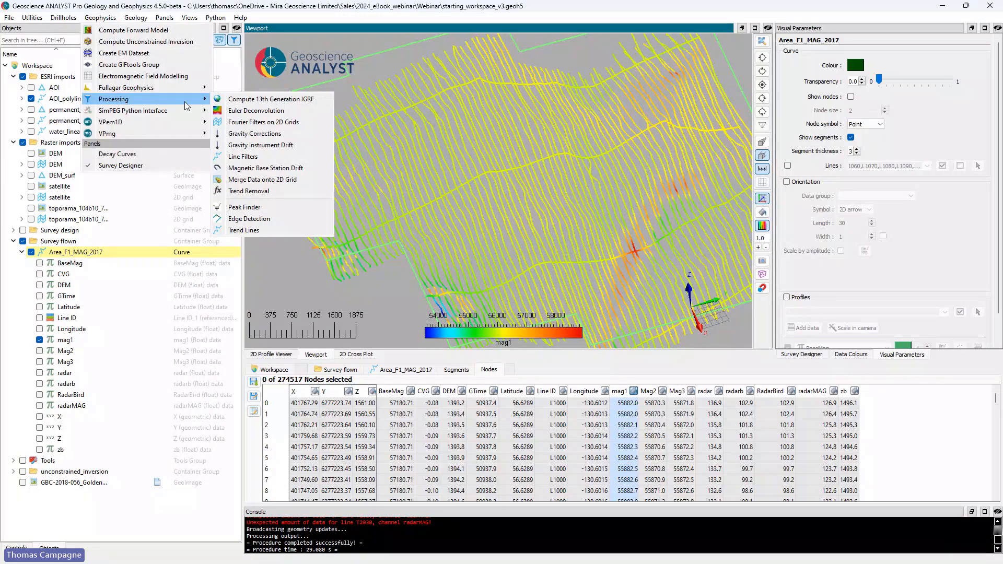
click(280, 158)
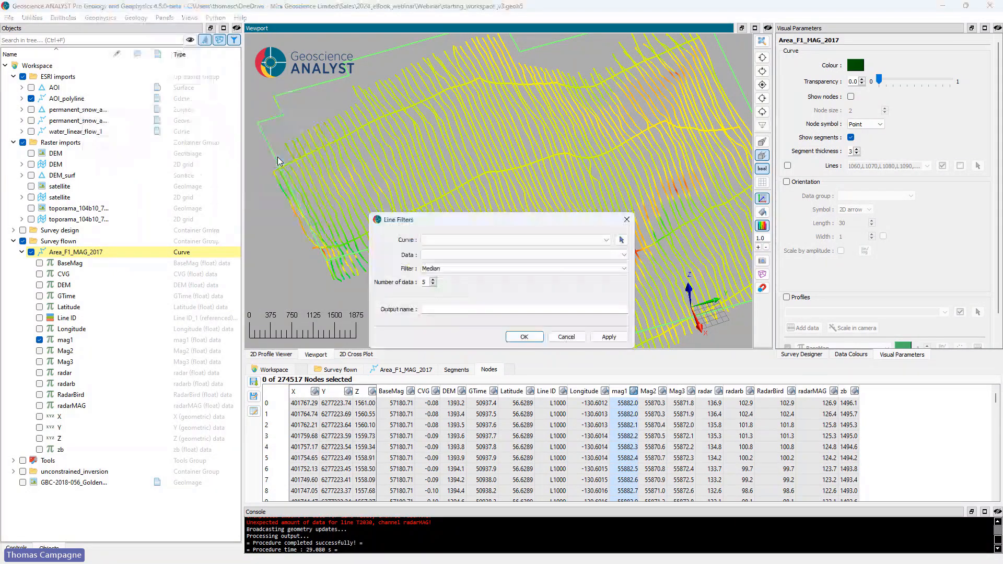
click(471, 241)
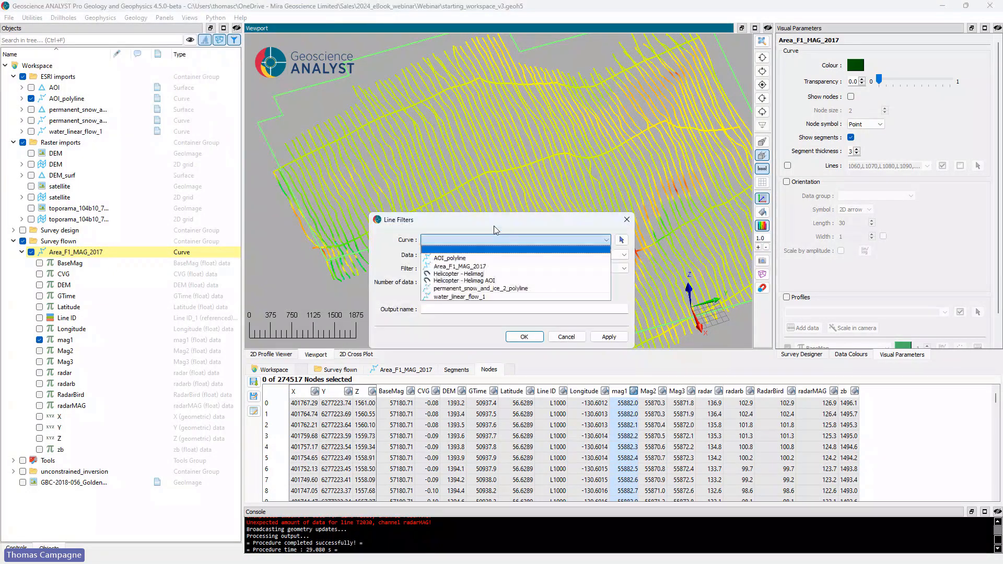
click(459, 267)
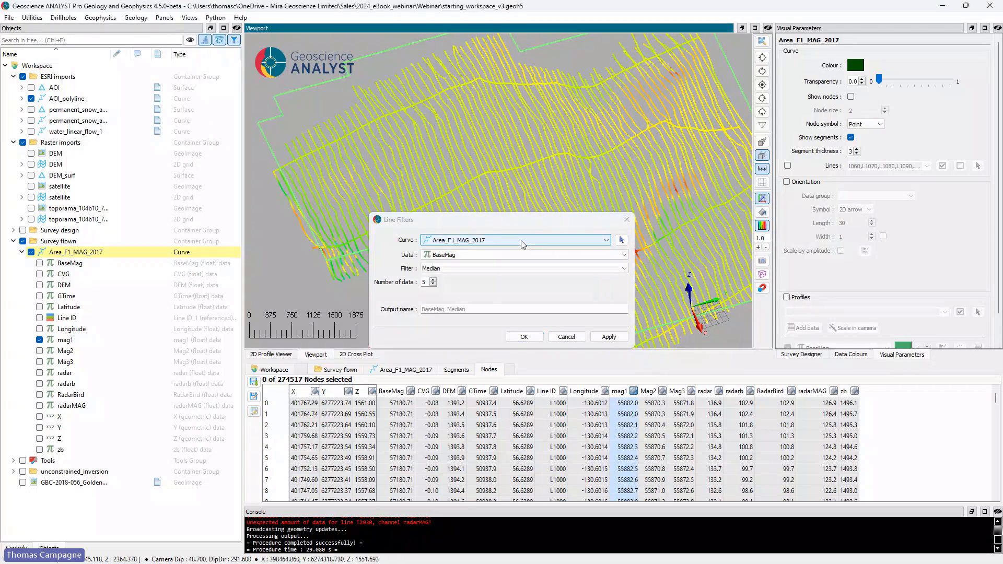
click(465, 255)
click(455, 324)
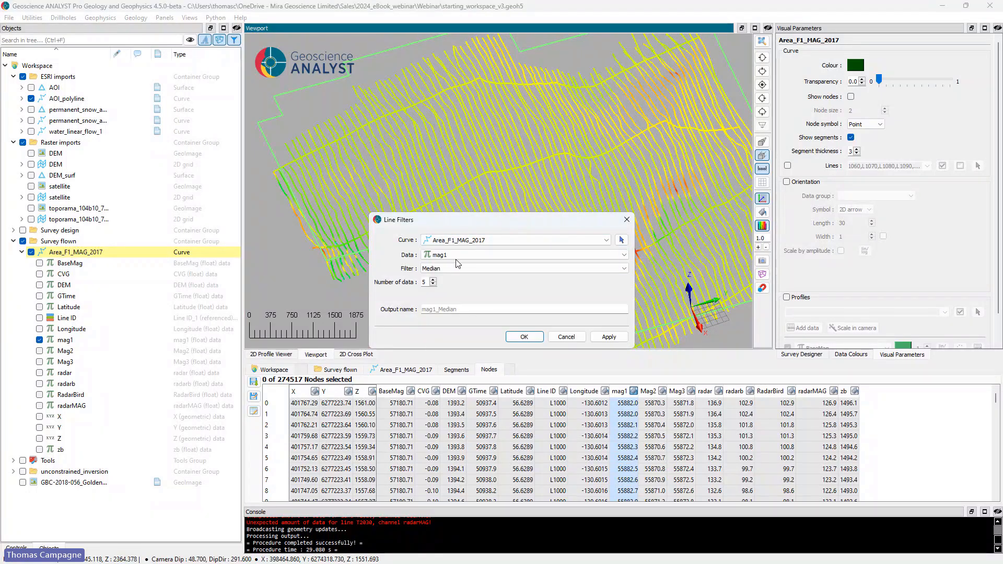
click(450, 268)
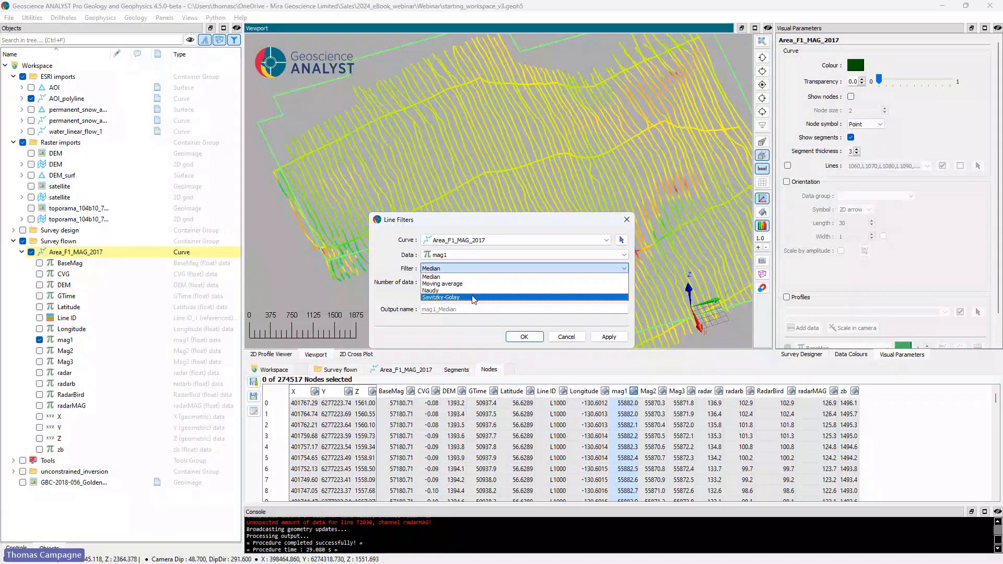
click(475, 338)
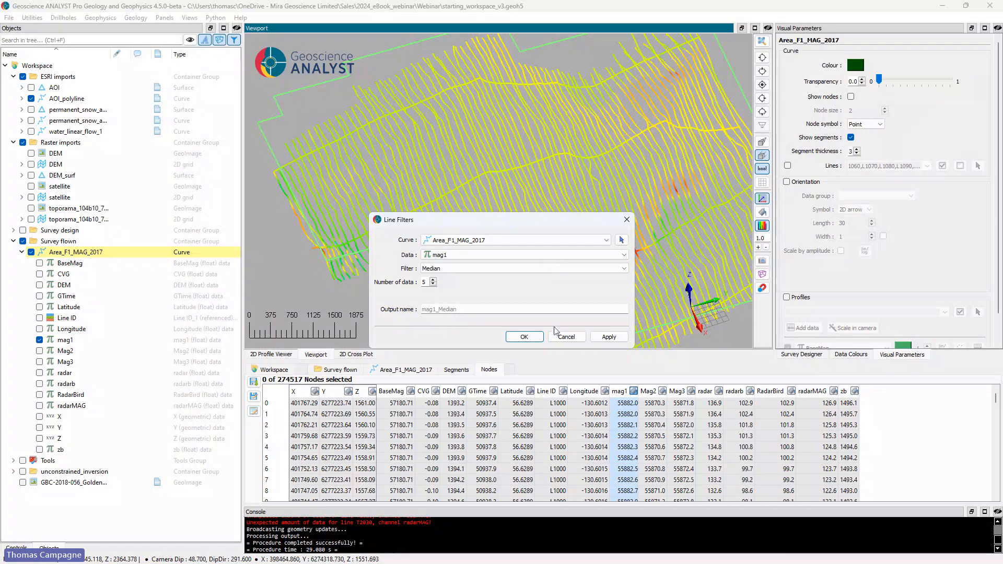
click(524, 336)
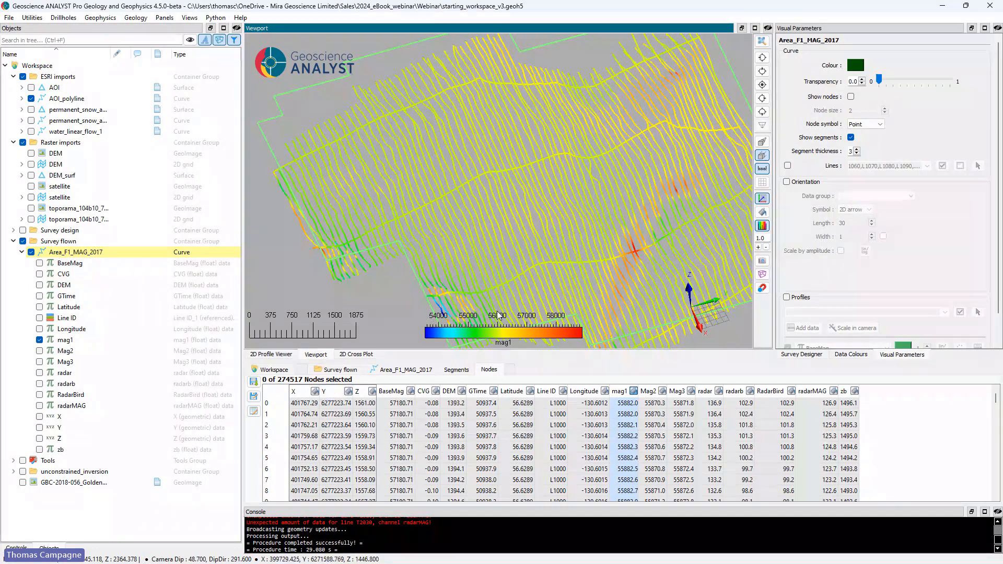
Step: Remove the mag1 colouring from the flown Area_F1_MAG_2017 lines
scroll(560, 242, down, 2)
scroll(560, 242, down, 1)
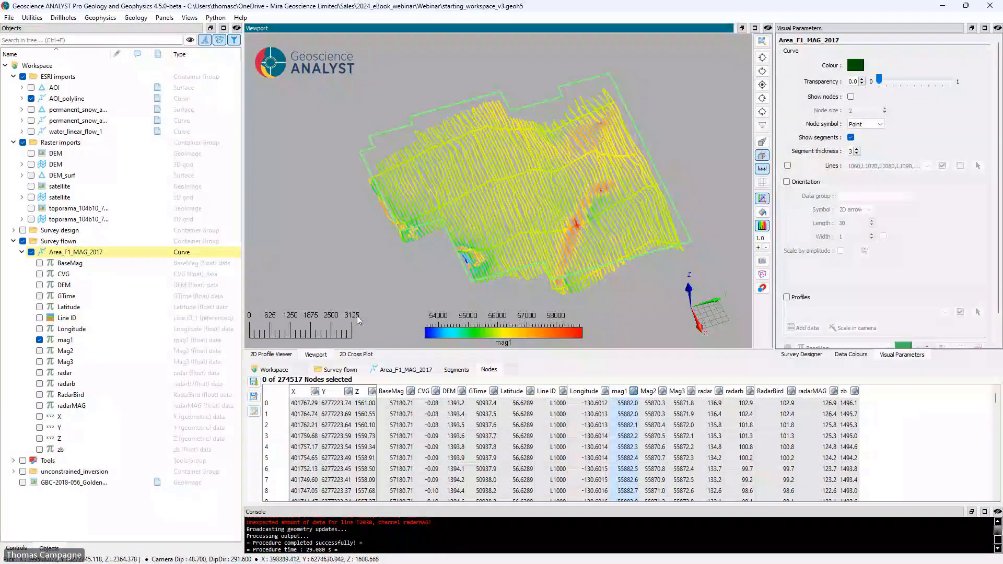
click(39, 340)
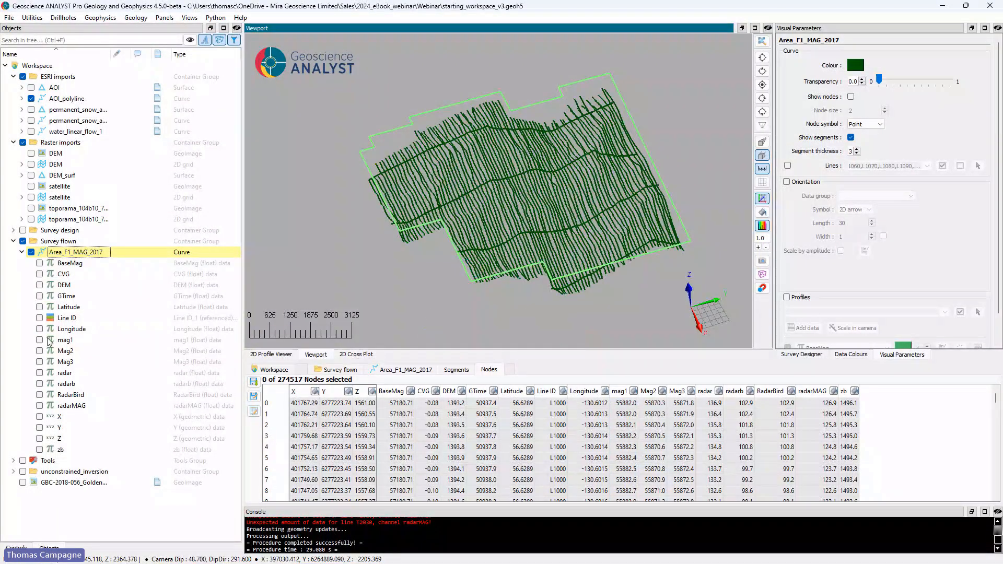
Step: Plot the mag1 data of the Area_F1_MAG_2017 curve in the 2D Profile Viewer
click(271, 354)
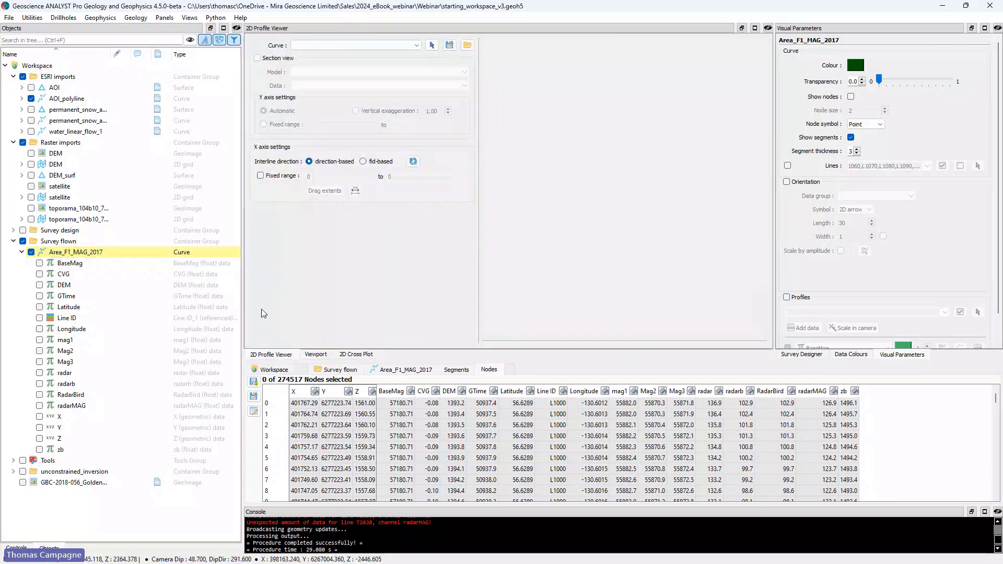
click(346, 45)
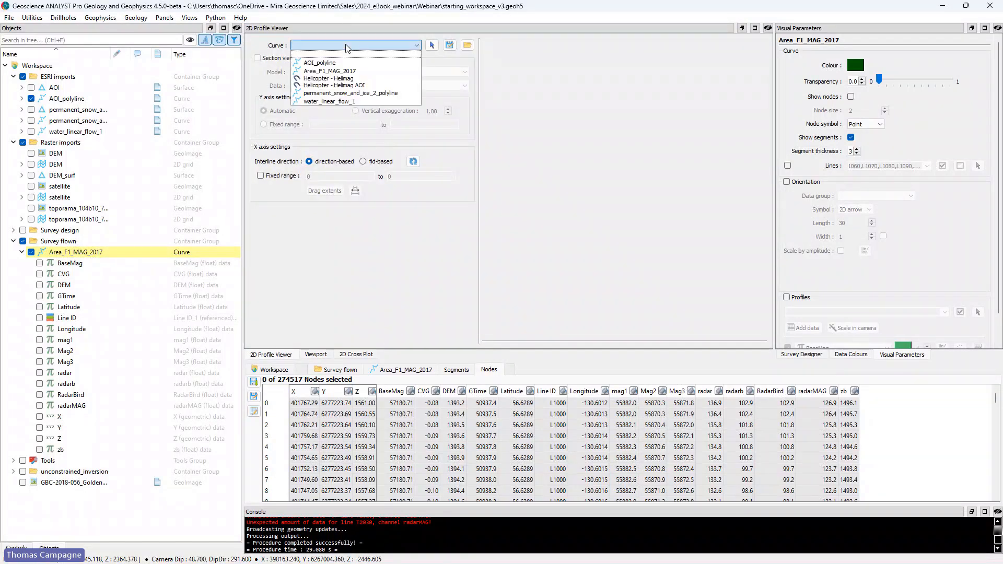
click(348, 71)
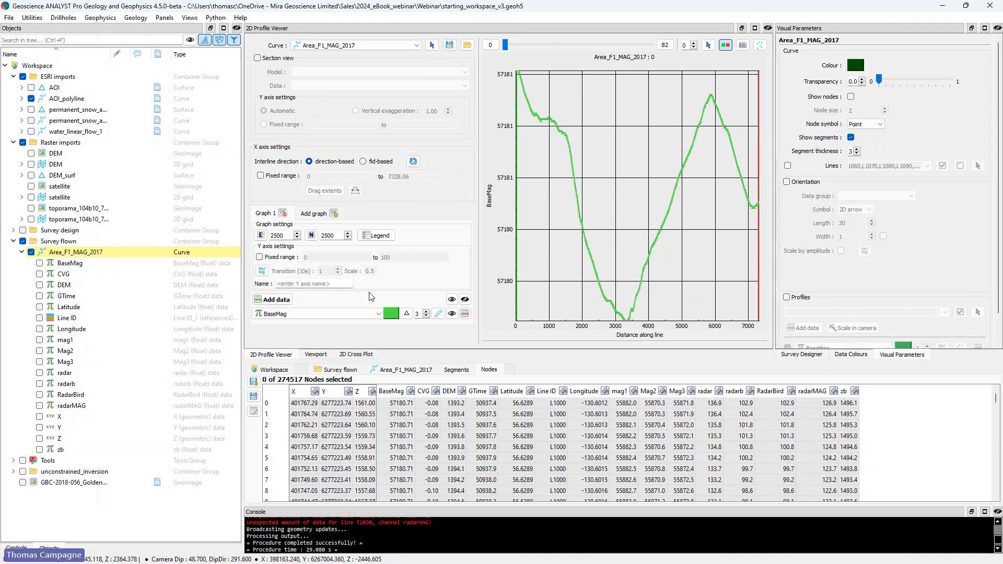
click(285, 314)
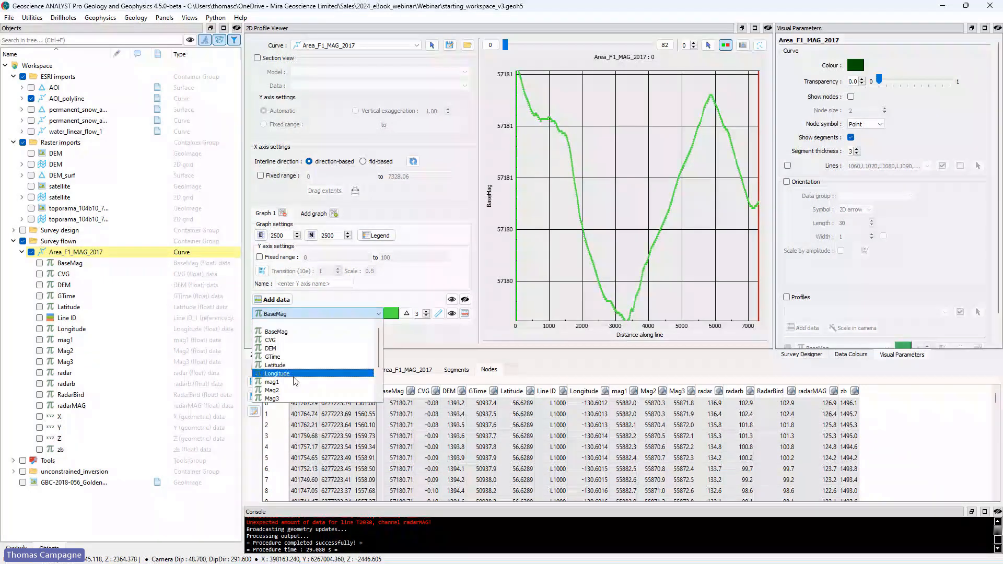
click(286, 386)
Step: Add Mag3 to the mag1 profile graph and create a second graph showing the radar data
click(272, 300)
click(296, 330)
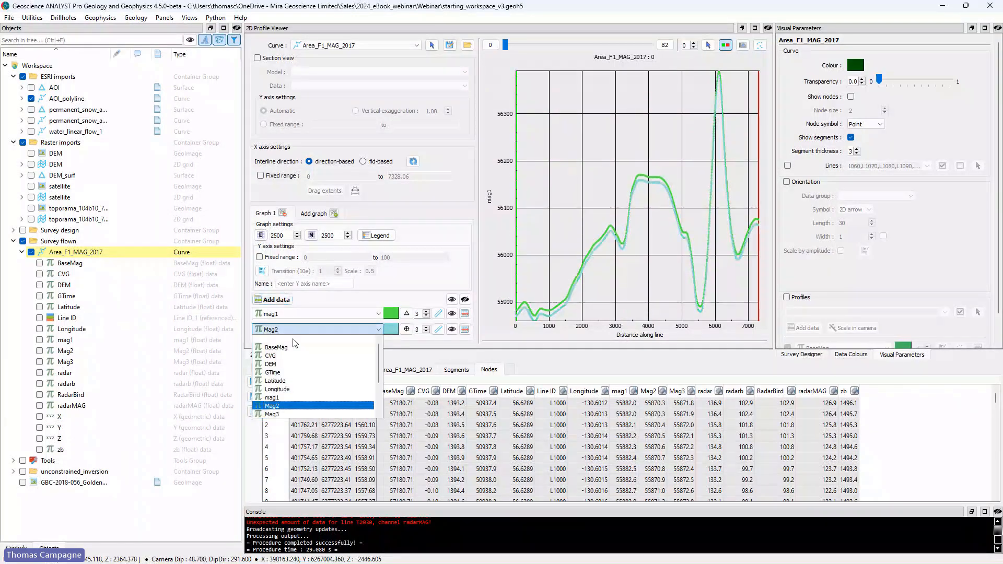
click(293, 415)
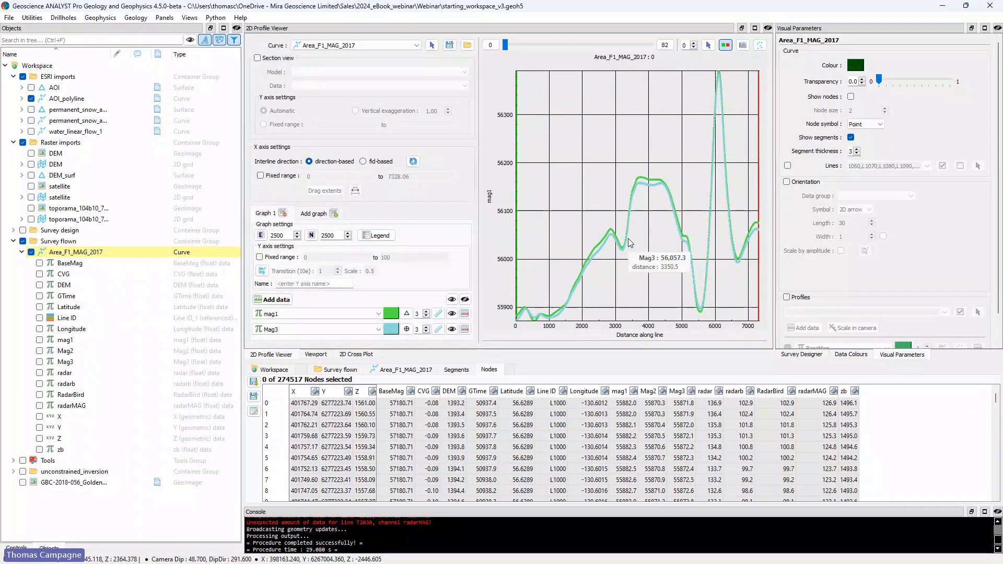
click(313, 214)
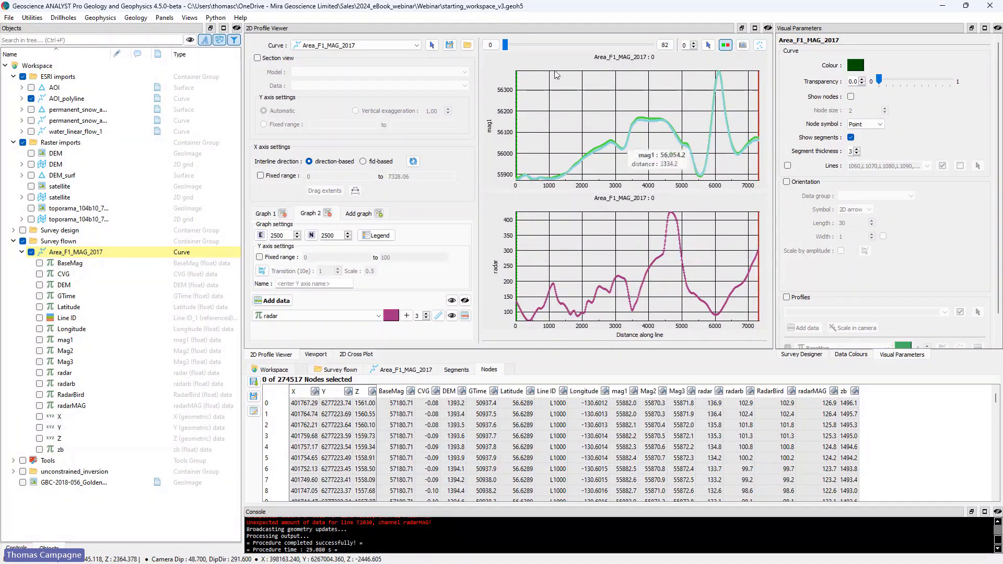
Step: Step through the survey line profiles as far as line 7, comparing the magnetic and radar curves
click(693, 43)
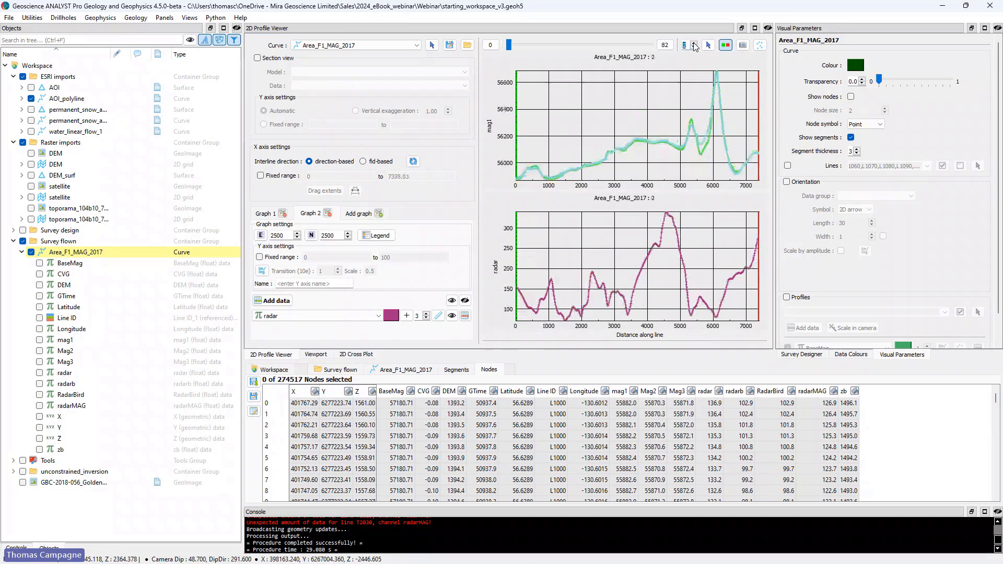
click(693, 43)
click(694, 44)
click(693, 44)
click(694, 43)
click(694, 43)
click(694, 44)
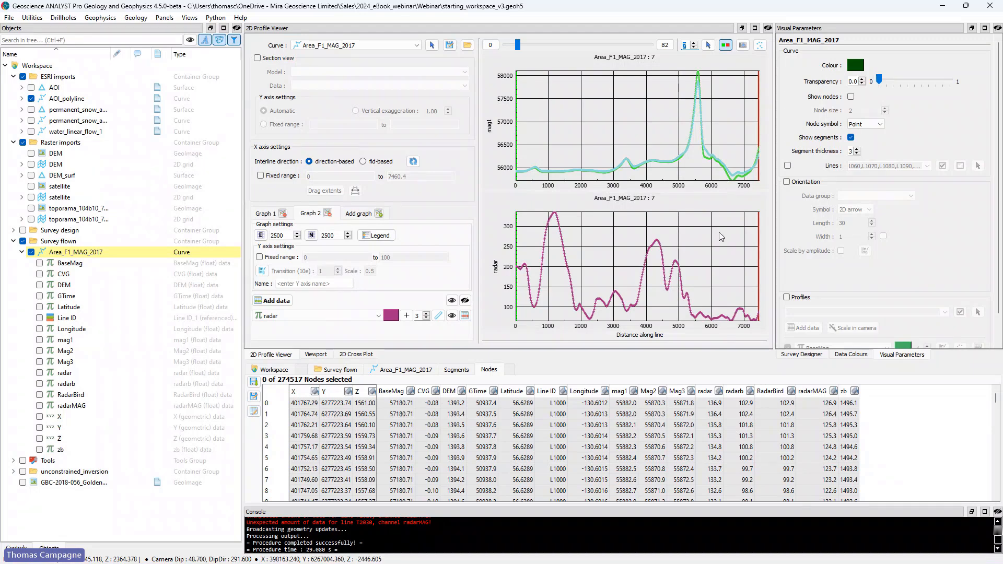
Step: Select the data point at the magnetic peak on line 7 and locate it on the flown lines in plan view
mouse_move(702, 87)
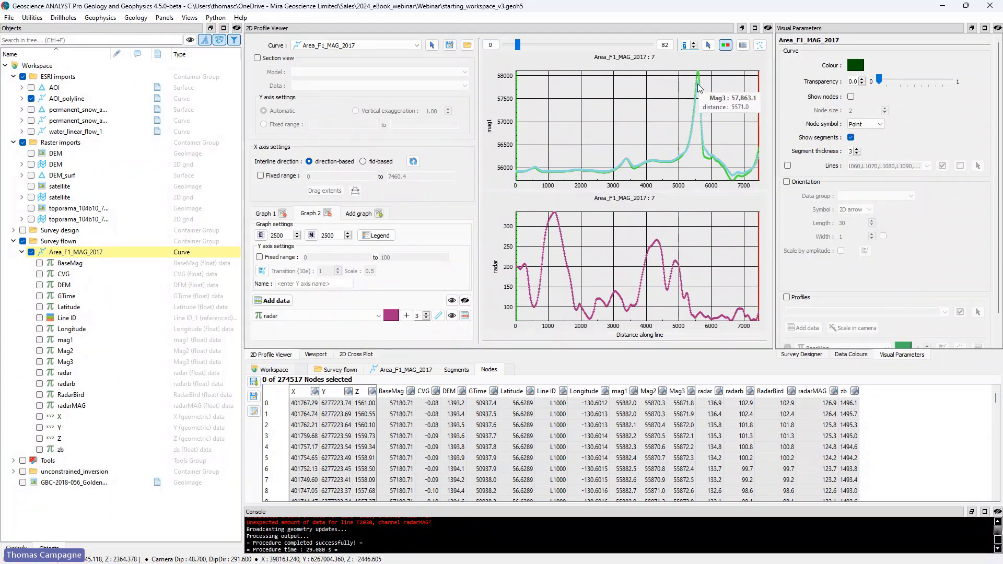
click(699, 85)
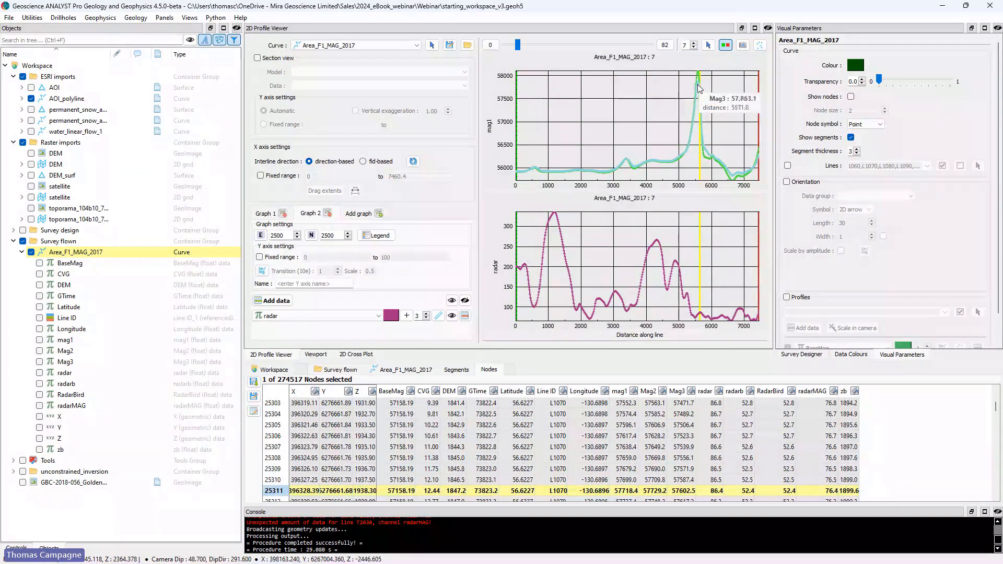
click(697, 77)
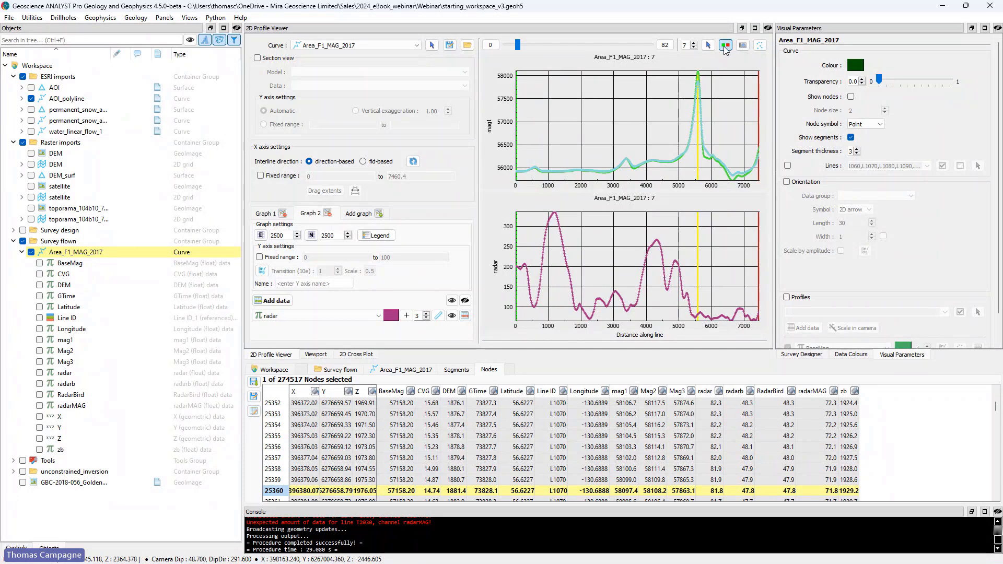
click(315, 354)
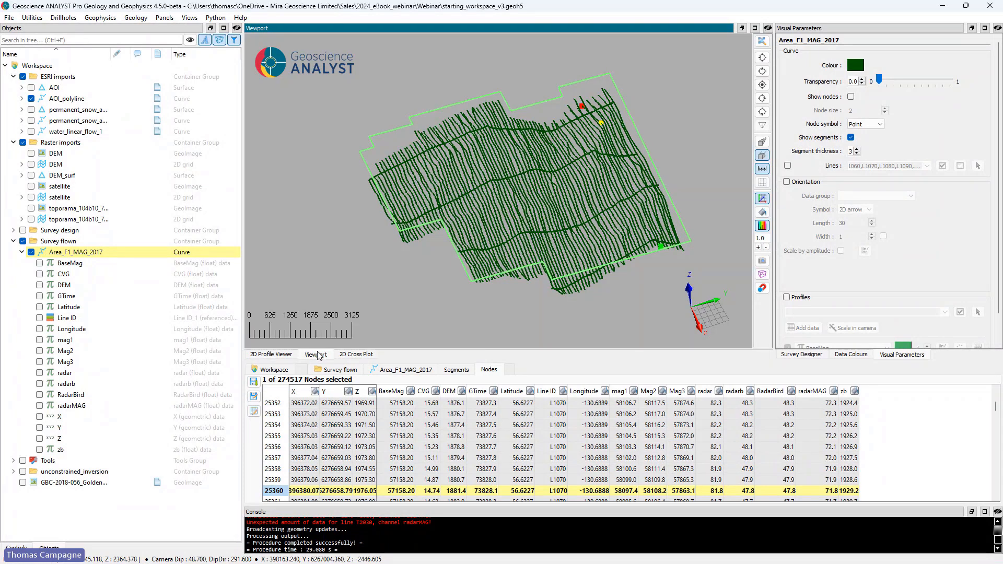
click(763, 98)
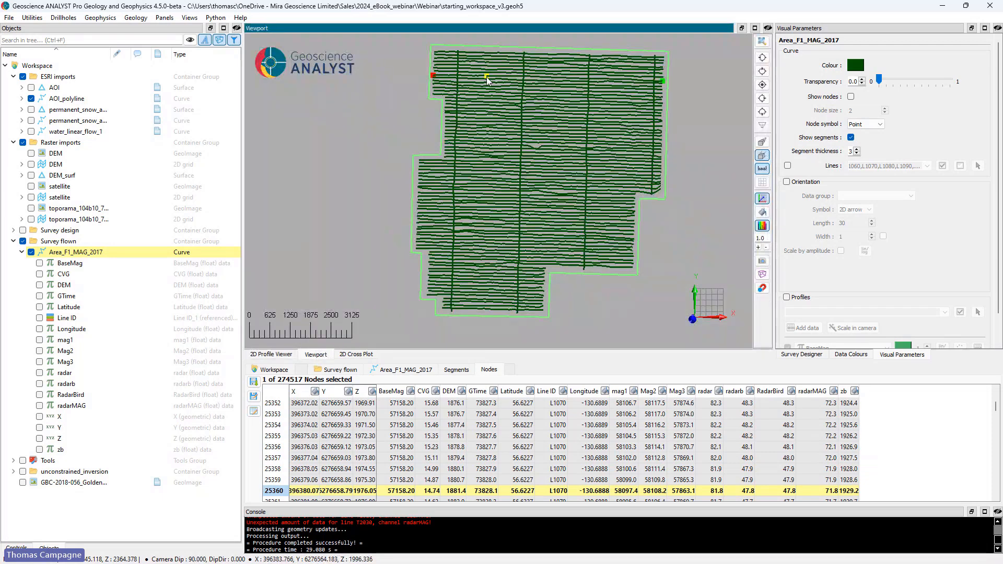
Step: Show the profiles of line 28, select the point at its magnetic peak and locate it on the flown lines in the 3D viewport
click(271, 354)
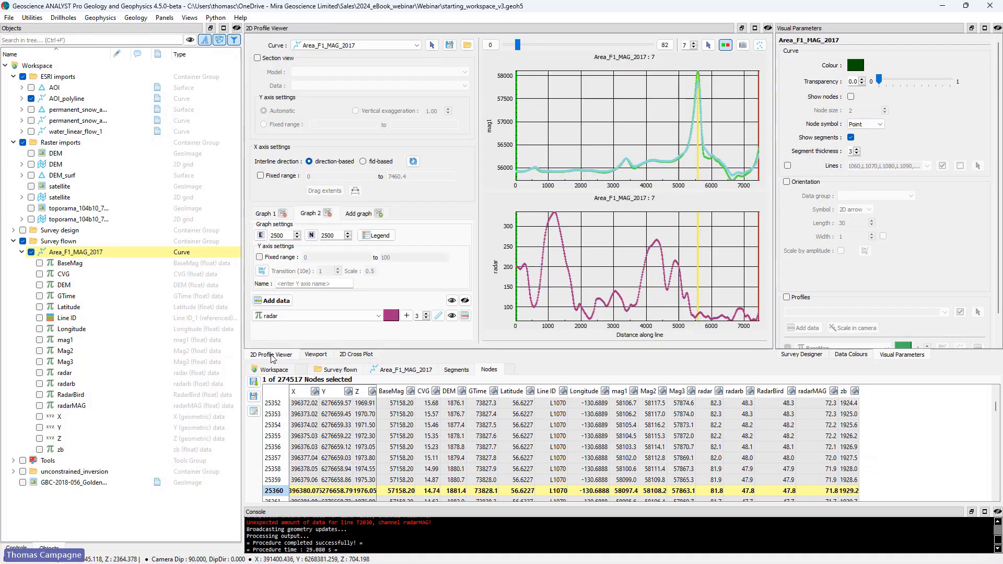
drag(518, 45, 554, 46)
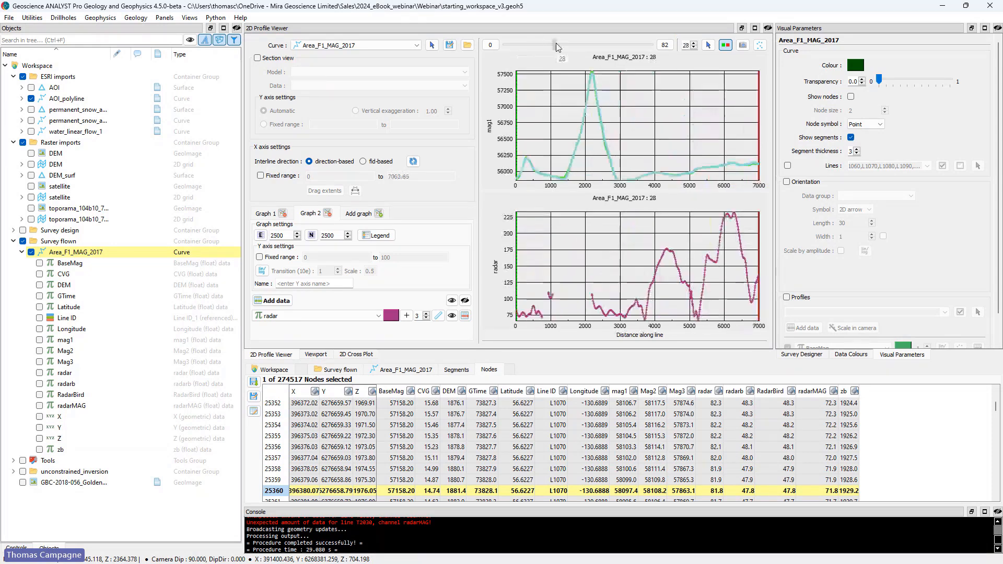
click(593, 81)
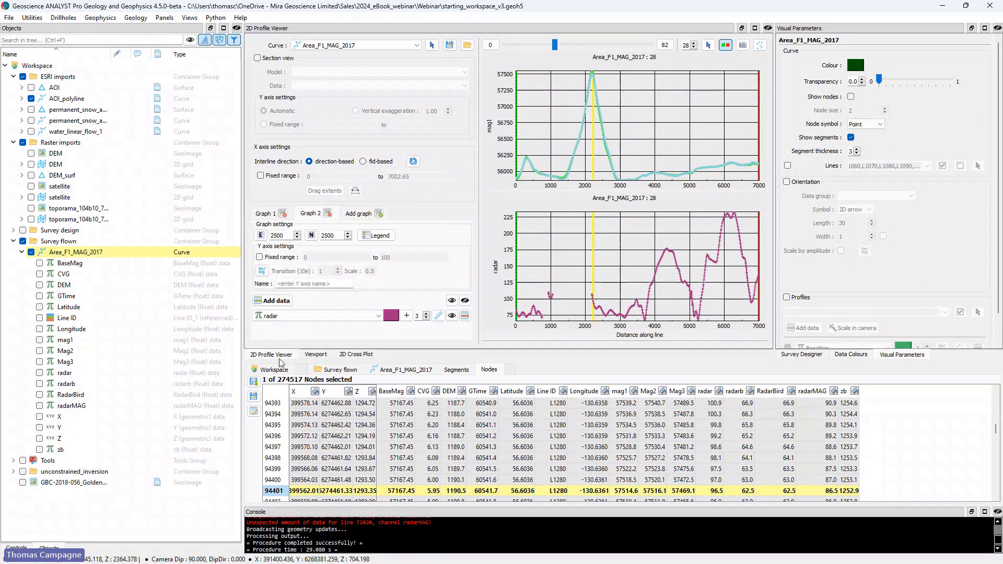
click(315, 354)
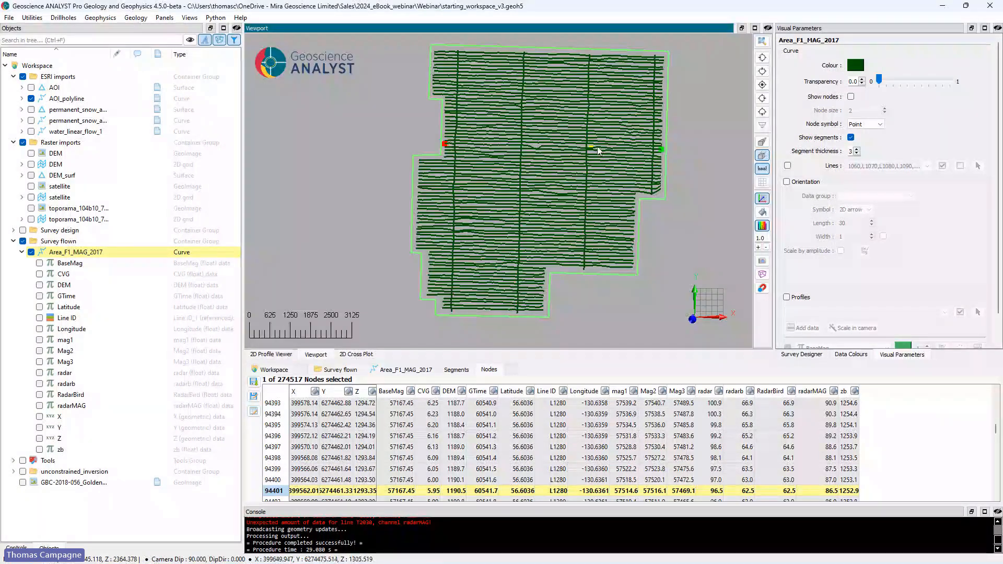
scroll(587, 148, up, 2)
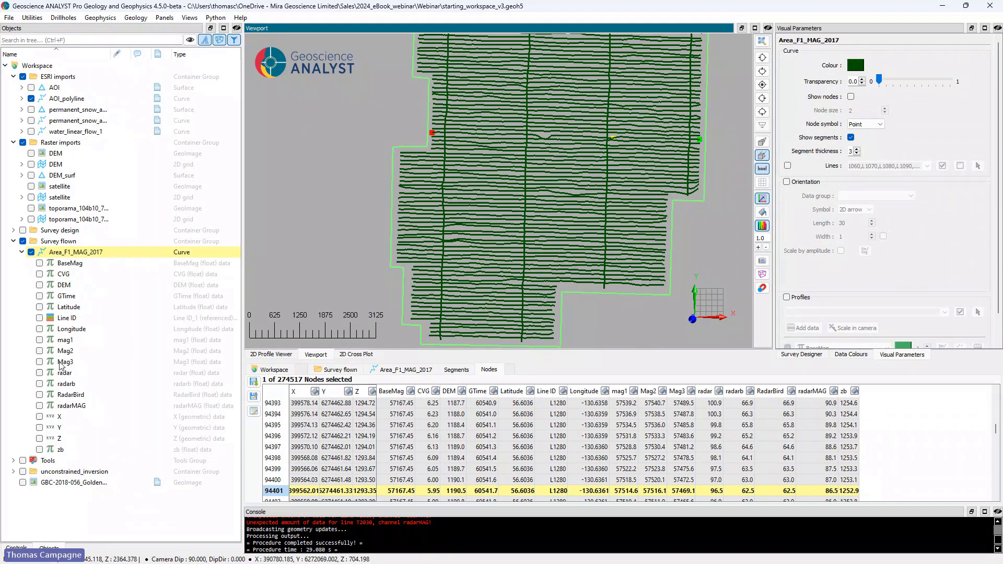
Step: Colour the flown survey lines by Mag3 and trim the linear colour range by 2.50% at both the minimum and maximum
click(40, 361)
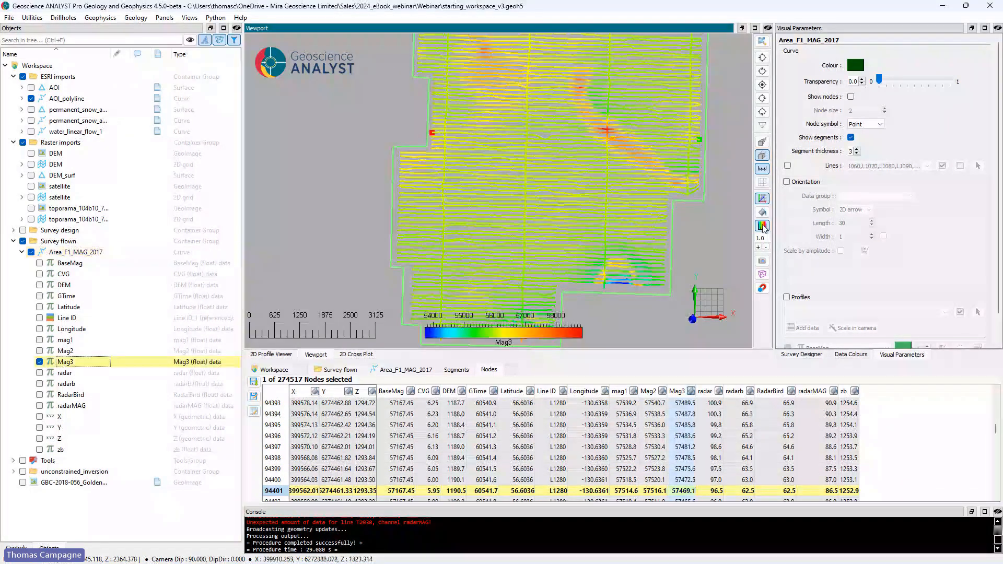
click(856, 357)
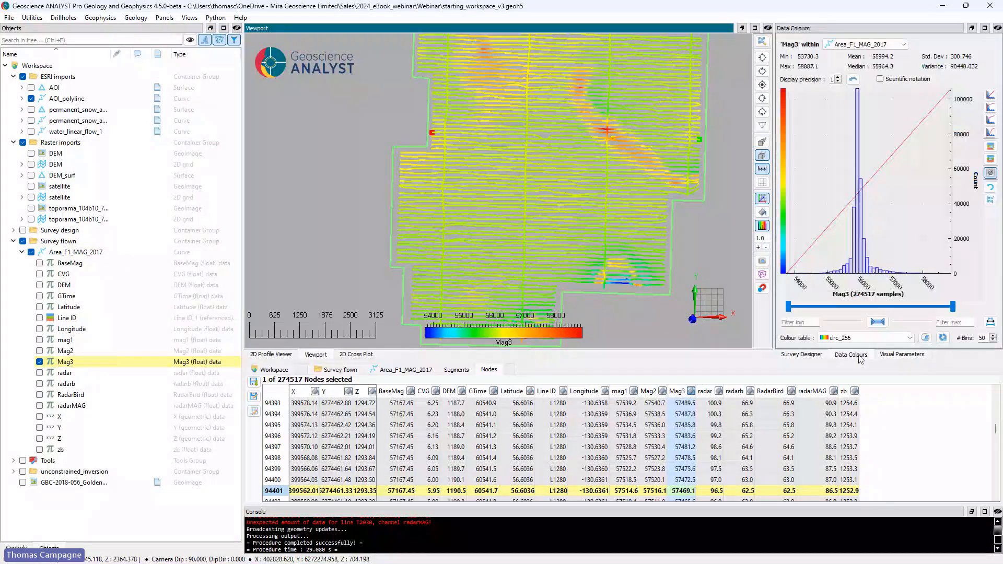
click(782, 171)
click(545, 254)
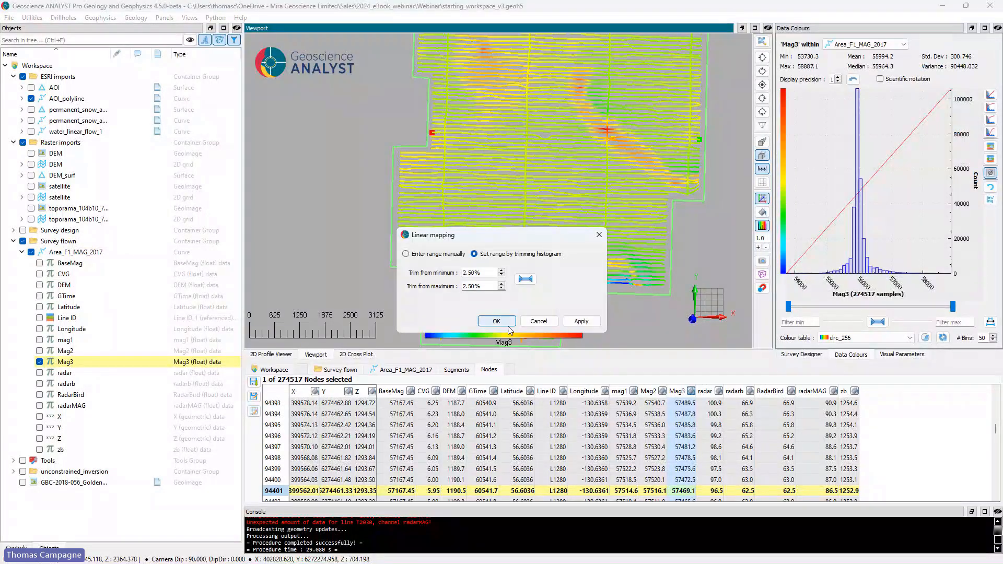
click(501, 321)
drag(586, 276, 557, 184)
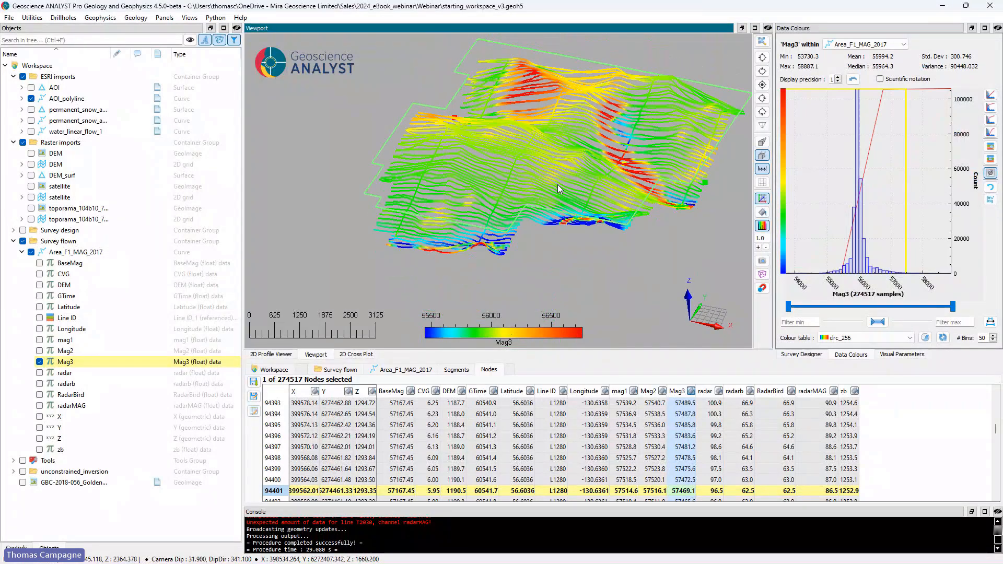
Step: Check the metadata of the Area_F1_MAG_2017 curve for a coordinate system
click(85, 253)
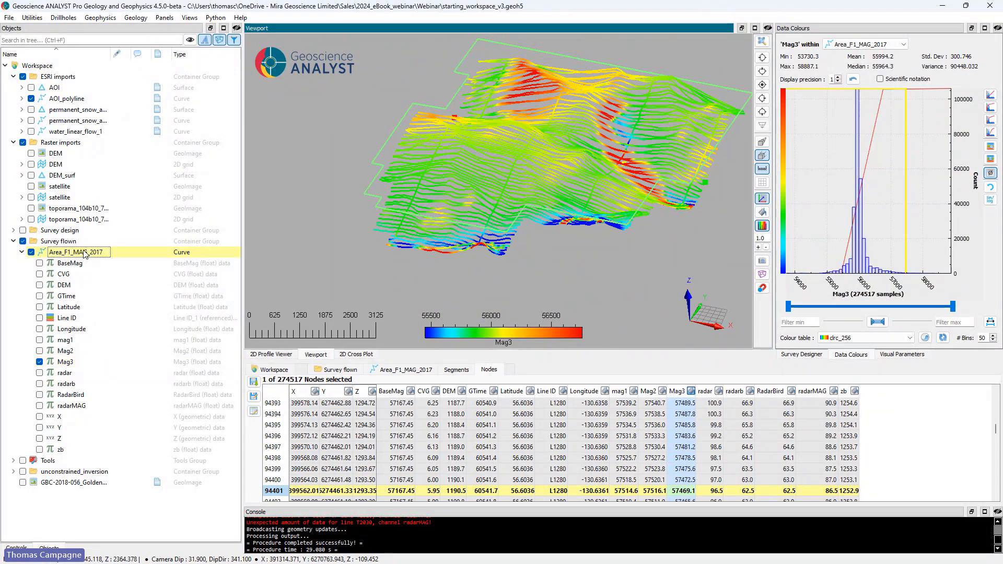
click(408, 370)
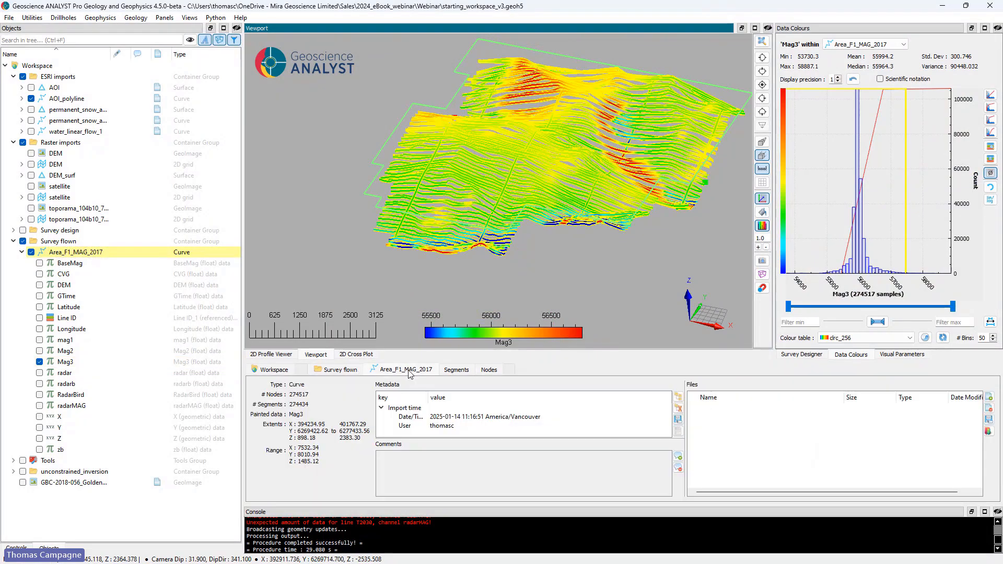
click(382, 408)
click(382, 408)
click(382, 409)
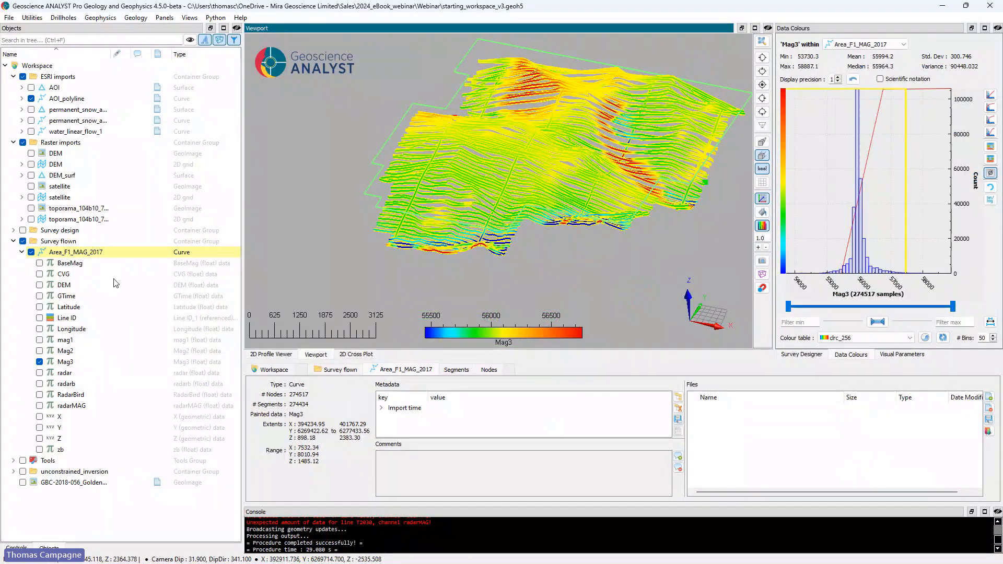
Step: Assign the coordinate system EPSG:32609 (WGS 84 / UTM zone 9N) to Area_F1_MAG_2017 and show it in the curve's metadata
right_click(82, 253)
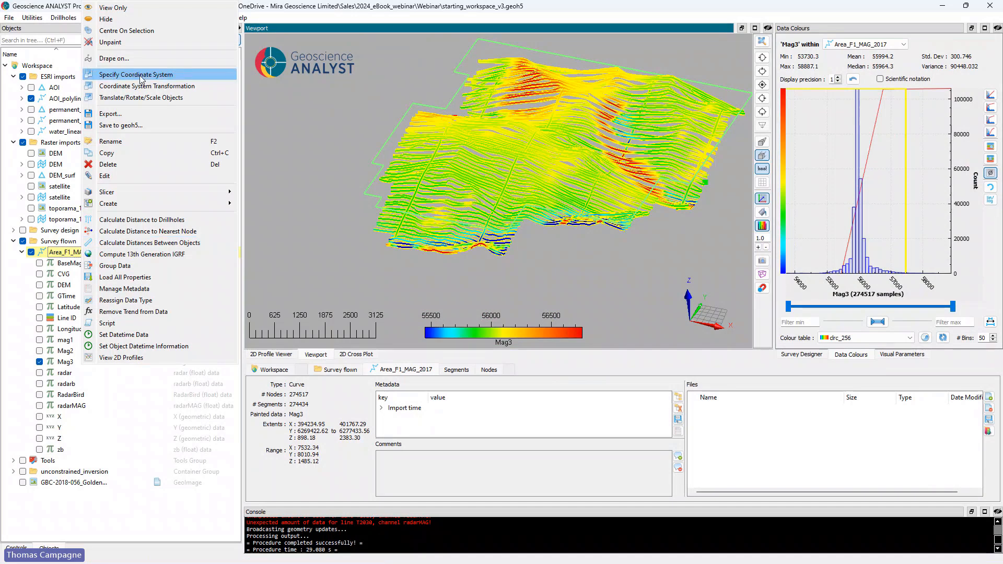
click(142, 79)
double_click(438, 297)
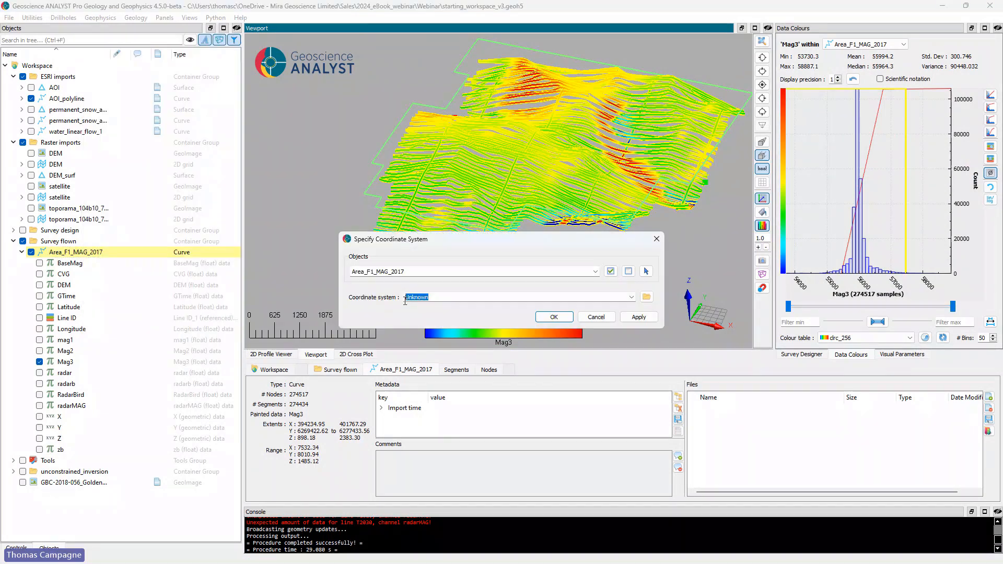
text(utm)
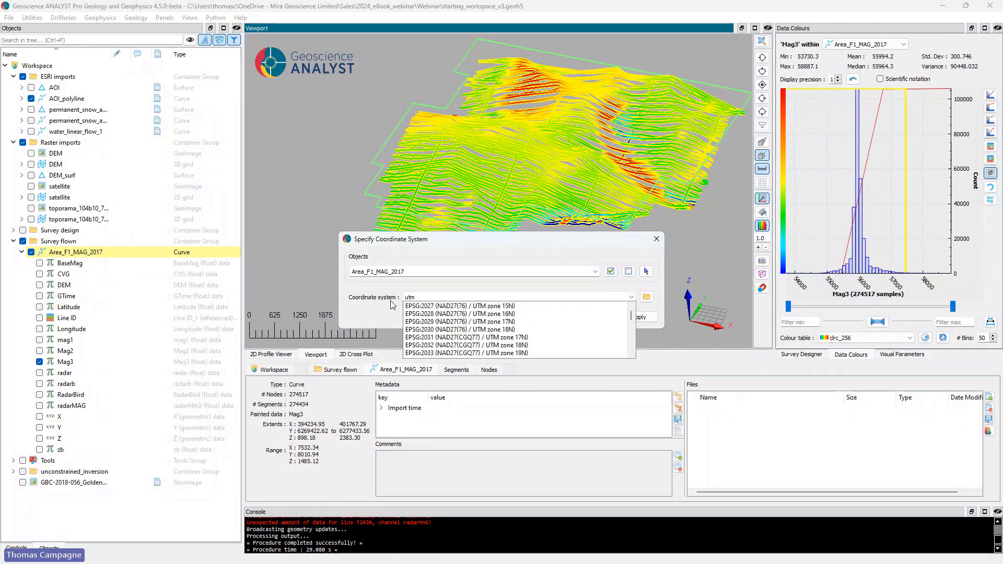
key(BackSpace)
key(BackSpace)
key(BackSpace)
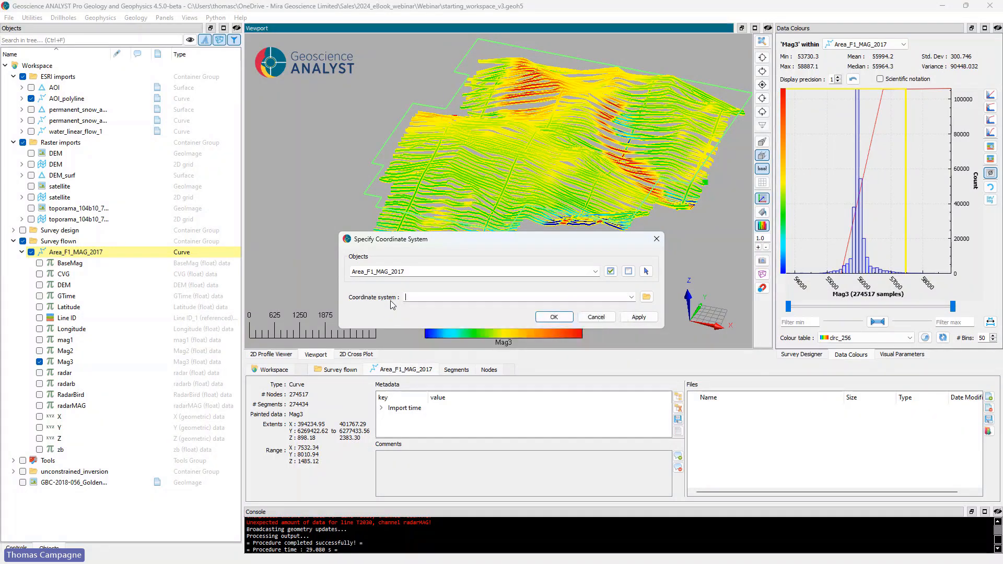
text(32609)
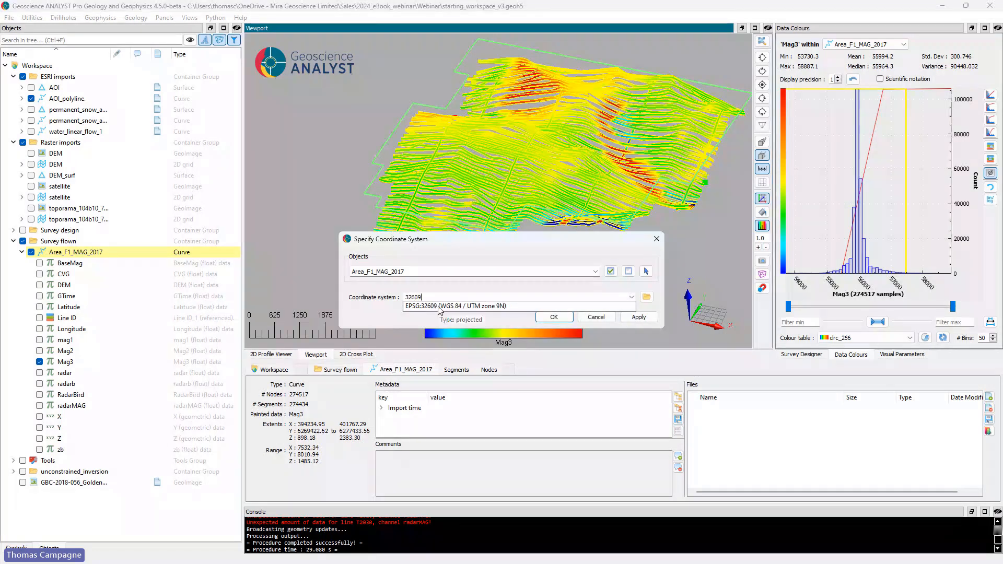
click(439, 307)
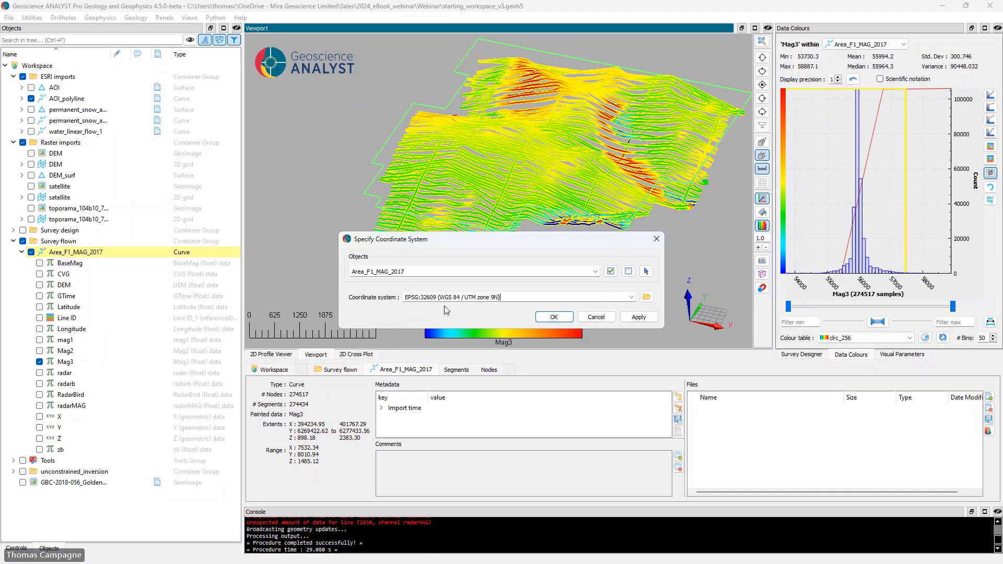
click(554, 317)
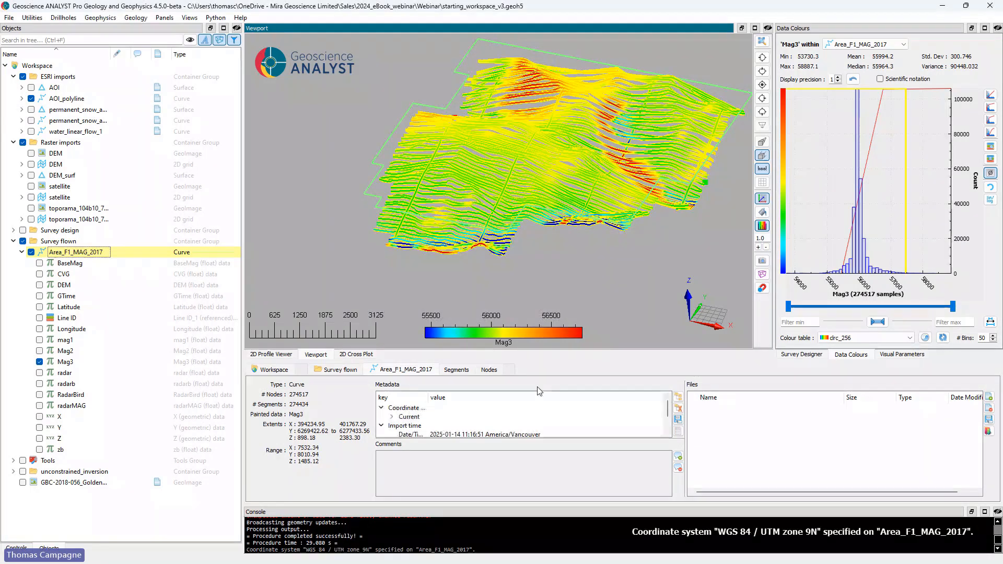
click(392, 417)
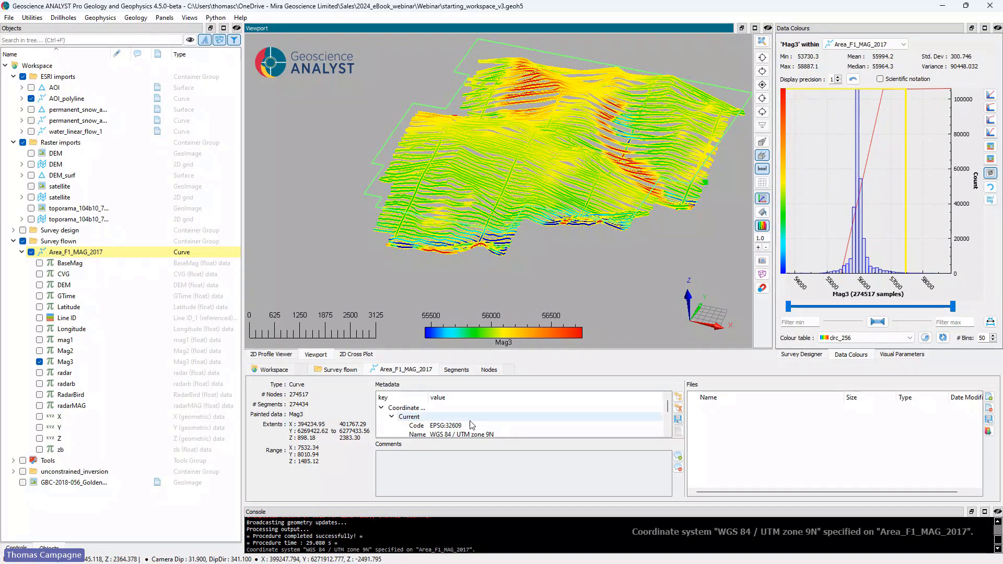
click(997, 512)
Step: Compute the 13th Generation IGRF for Area_F1_MAG_2017 with the date 2017-05-08, using Mag3 as the magnetic data
right_click(83, 255)
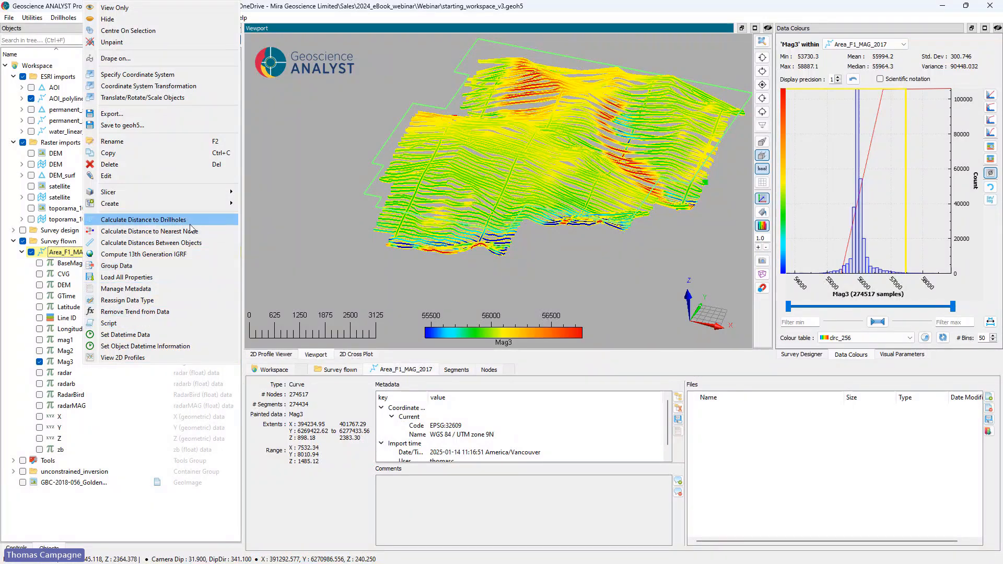
click(177, 256)
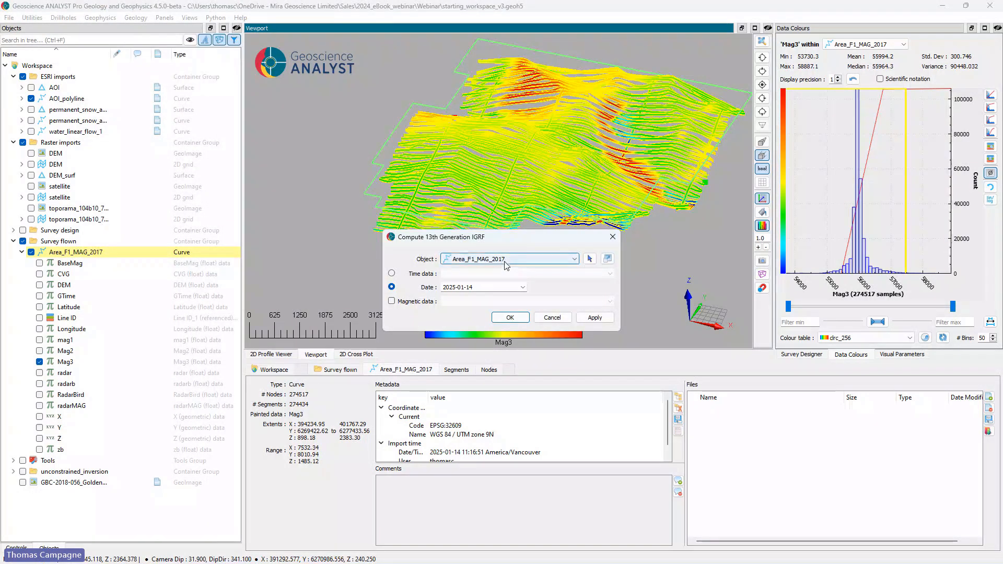
click(523, 286)
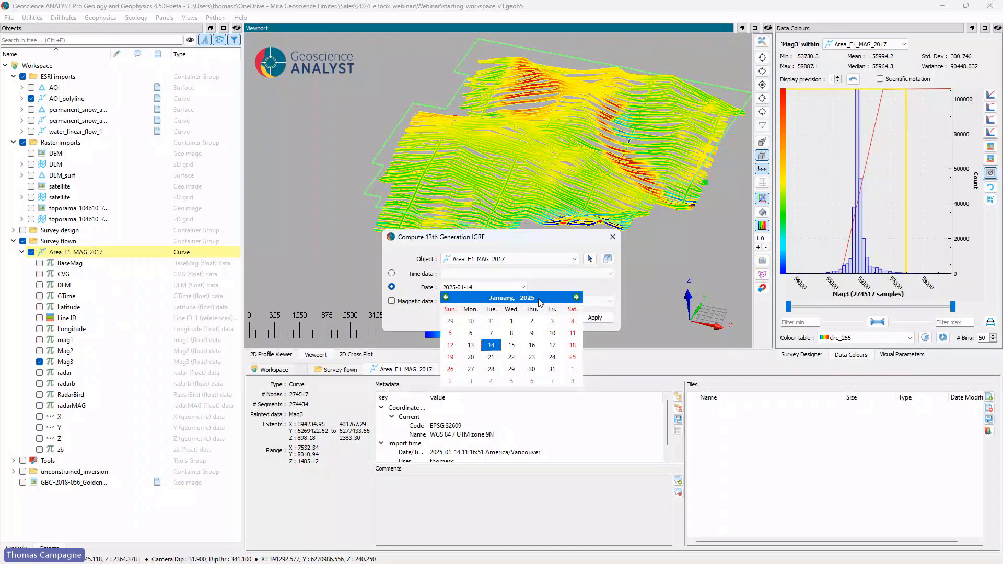
click(528, 298)
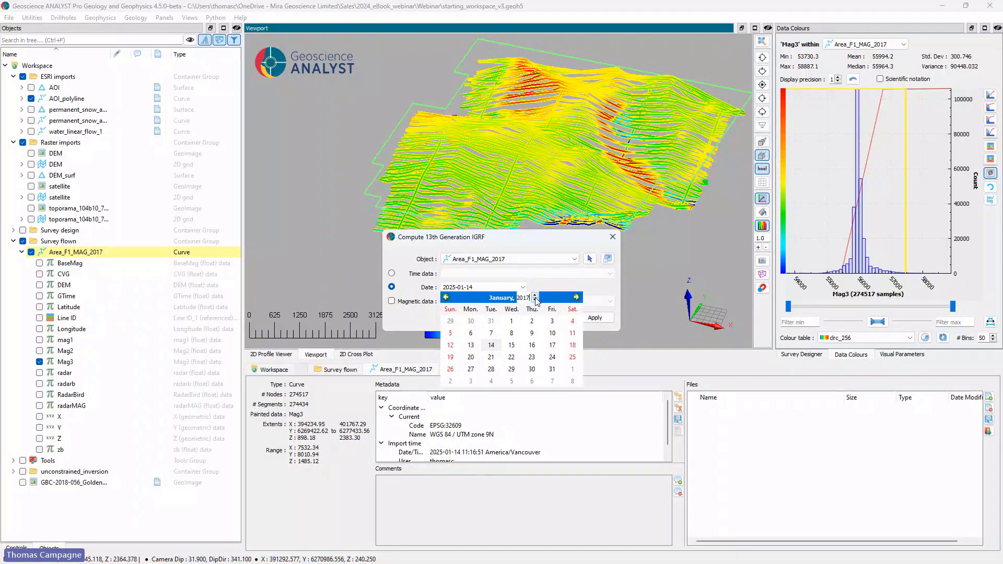
click(502, 297)
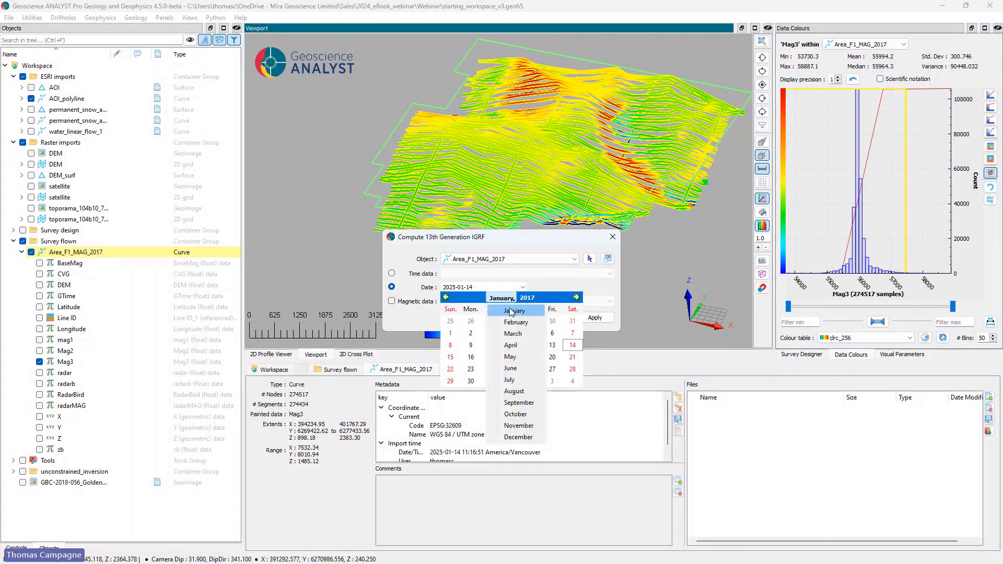
click(510, 357)
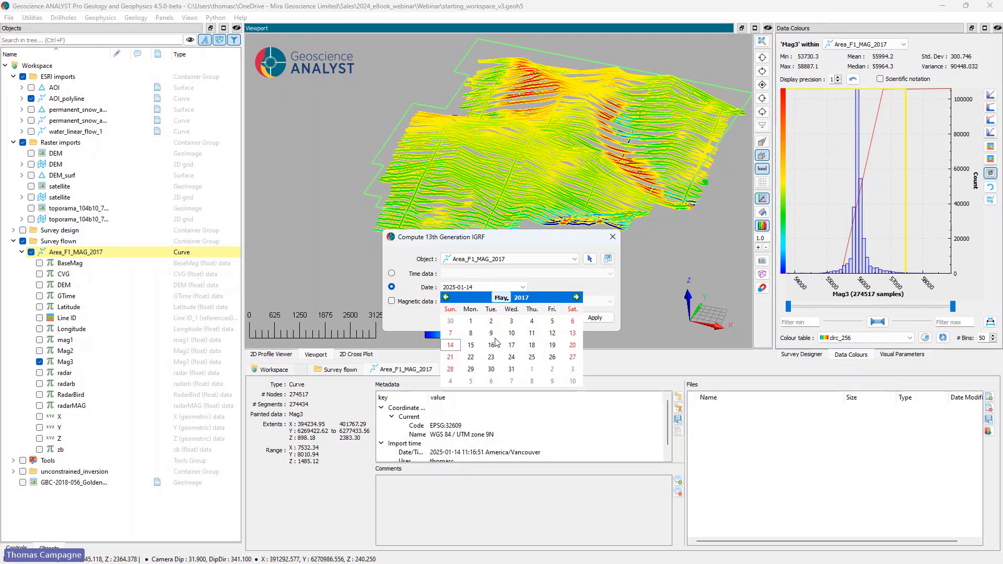
click(469, 333)
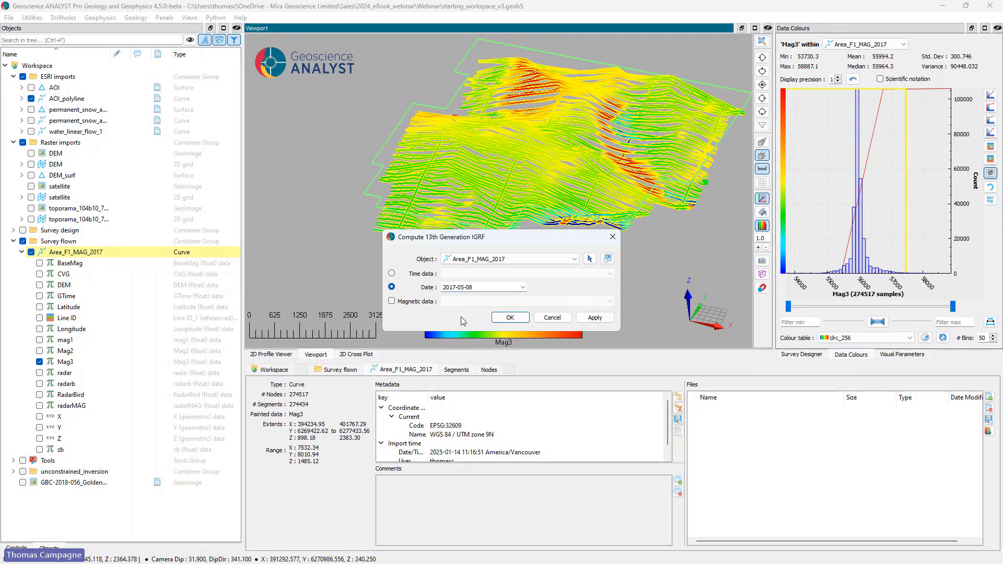
click(391, 301)
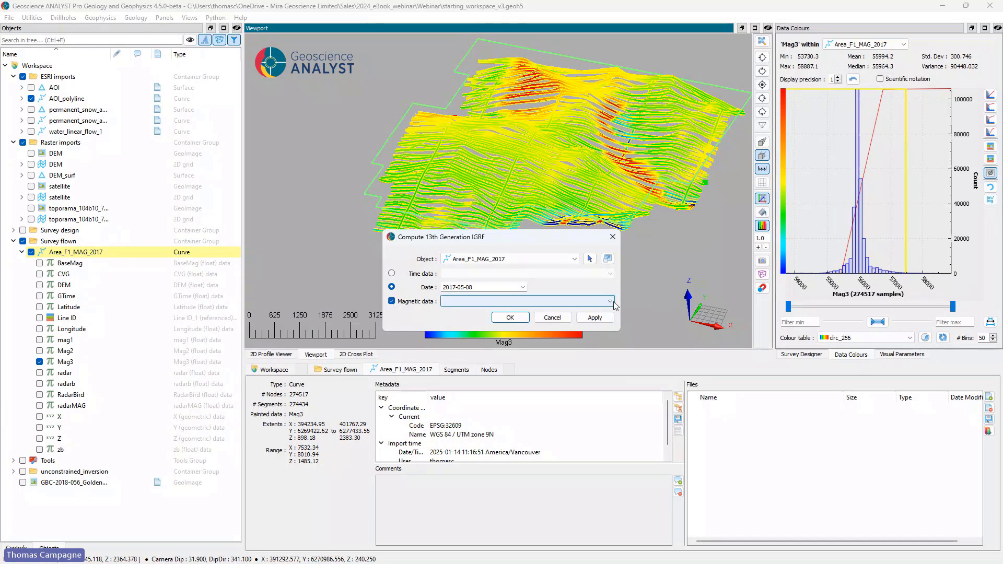
click(475, 302)
click(511, 387)
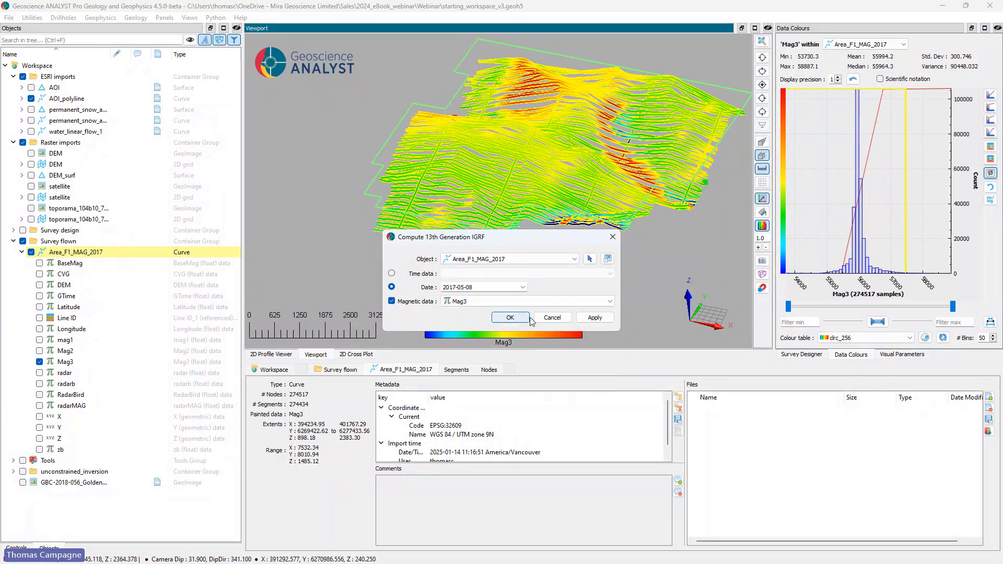
click(513, 318)
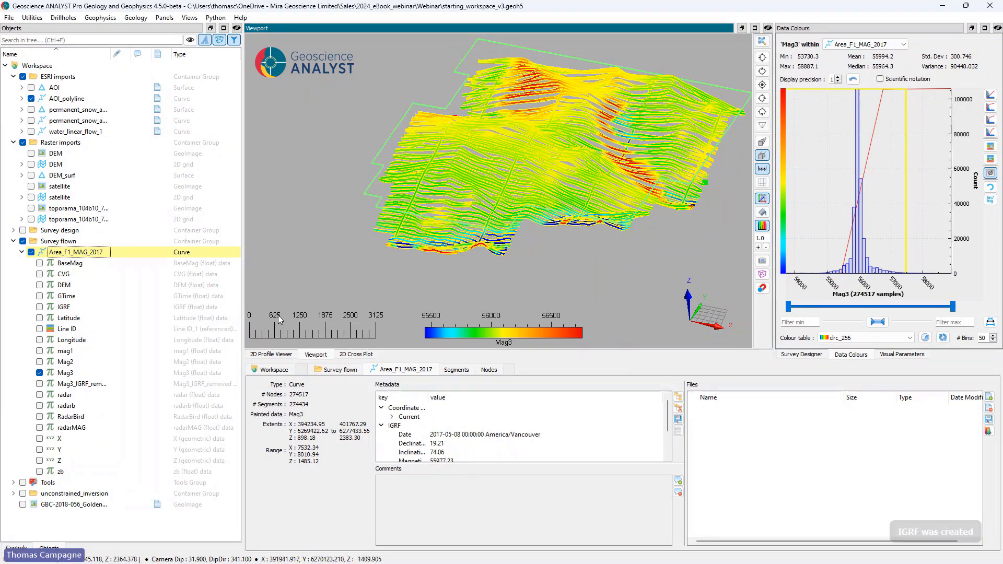
Step: Show the curve's node data table and inspect the flown lines coloured by IGRF in an oblique 3D view
click(489, 370)
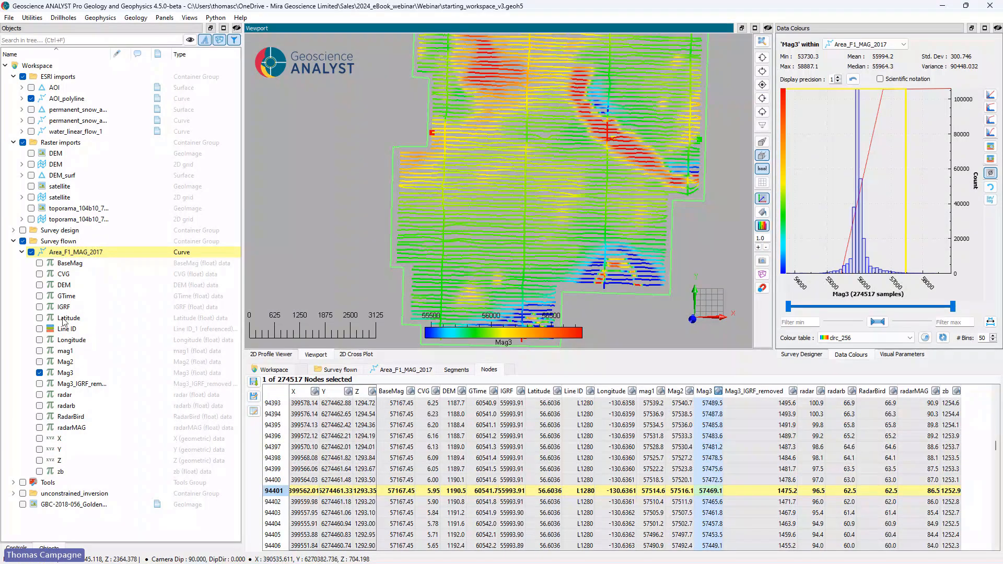
click(40, 307)
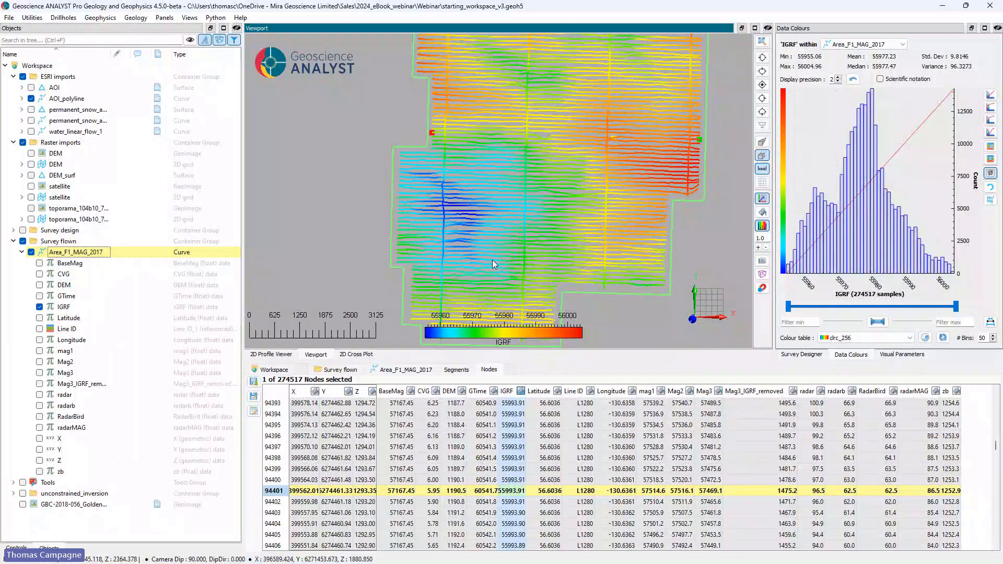
drag(492, 259, 469, 165)
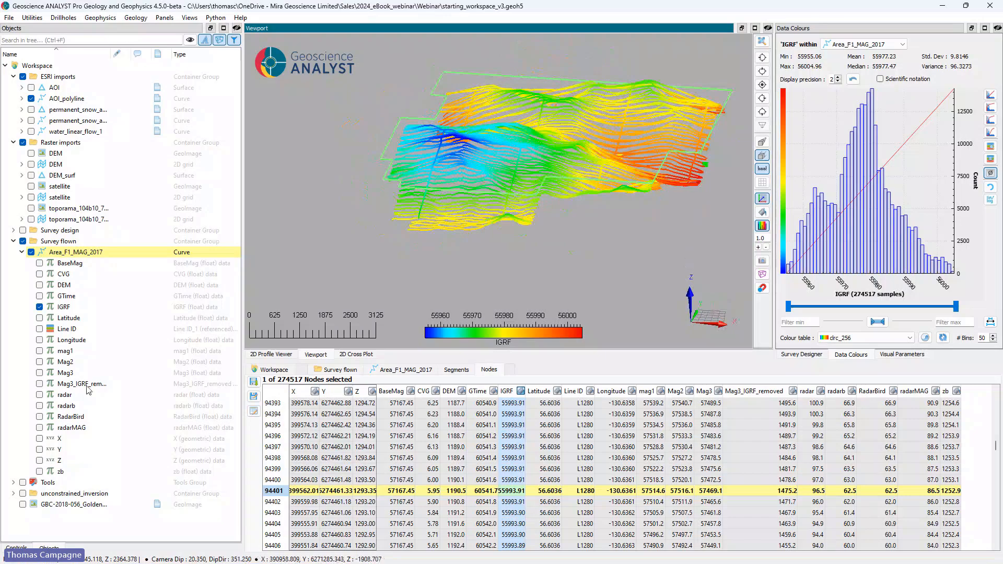
Step: Colour the flown lines by Mag3_IGRF_removed and rename that channel Mag4
click(39, 384)
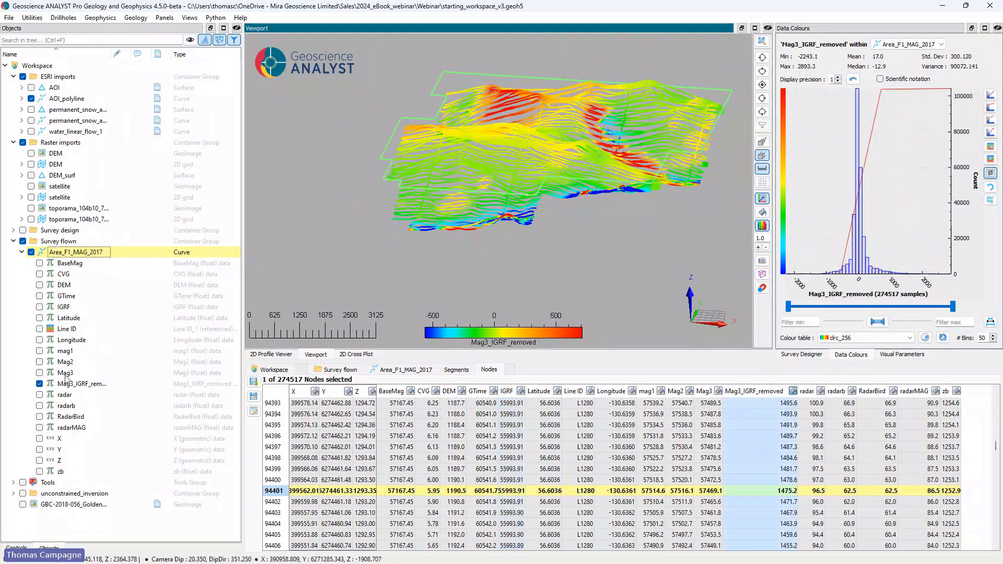
drag(554, 224, 516, 240)
double_click(72, 384)
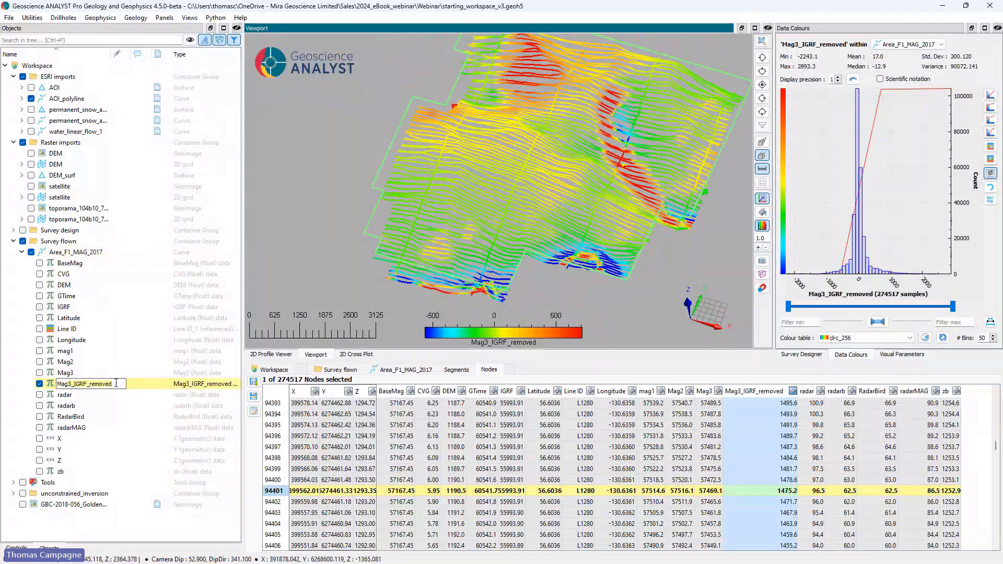
text(4)
click(9, 373)
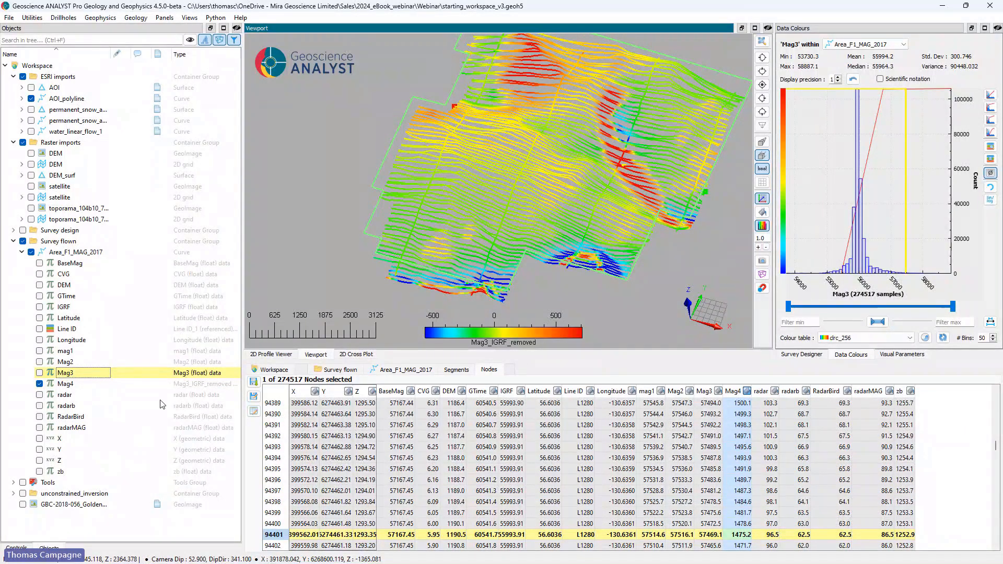
Step: Review the IGRF date, declination, inclination and magnitude in the curve's metadata, and return to the node data table
click(401, 369)
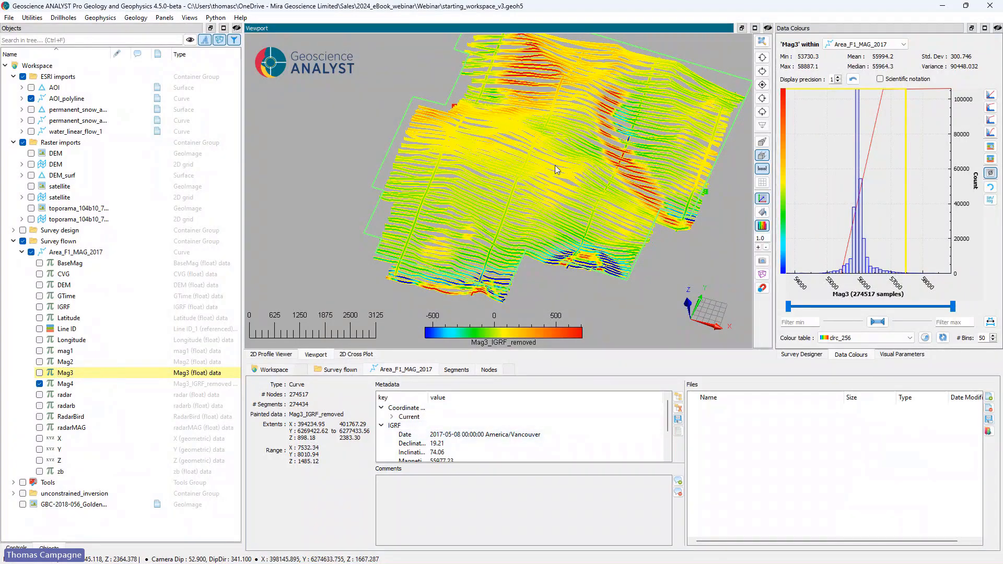
scroll(485, 424, down, 3)
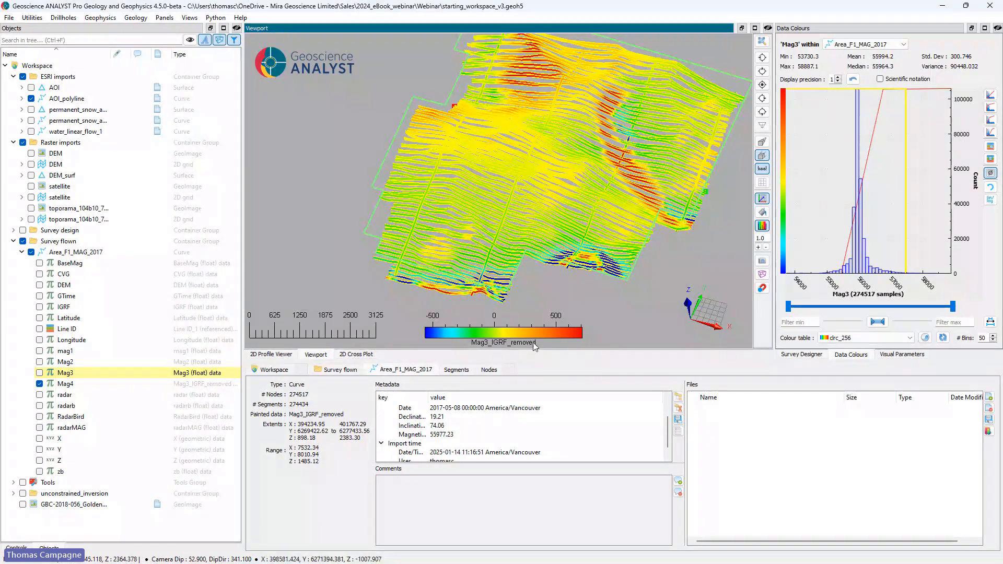
click(491, 370)
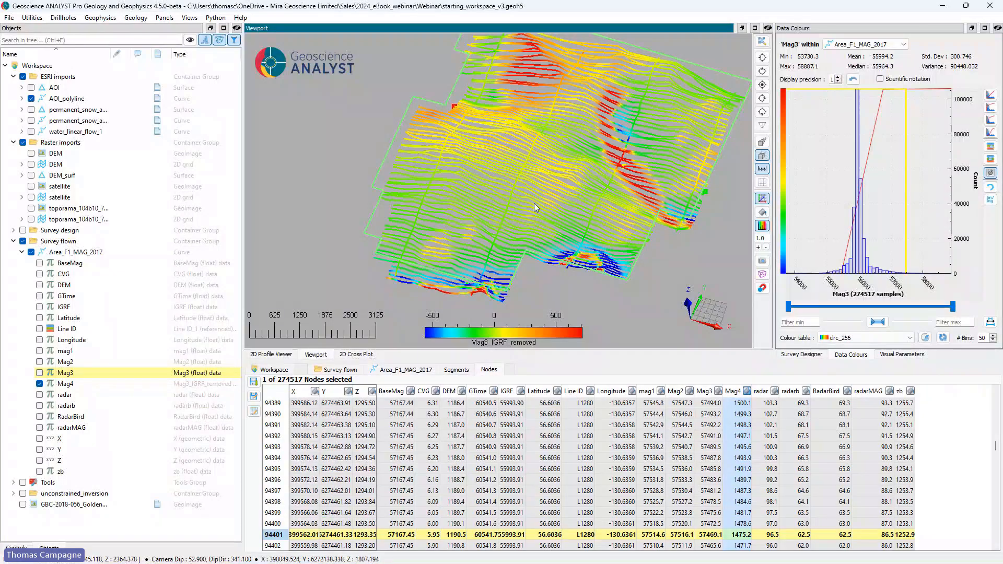
drag(535, 208, 542, 182)
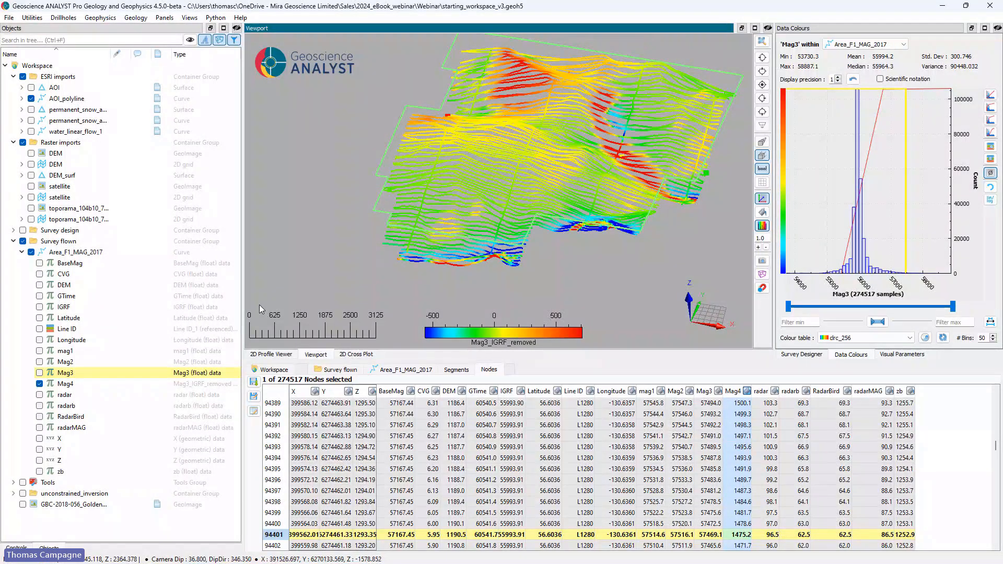
Step: Colour the flown lines by Line ID and show them in plan view
click(39, 328)
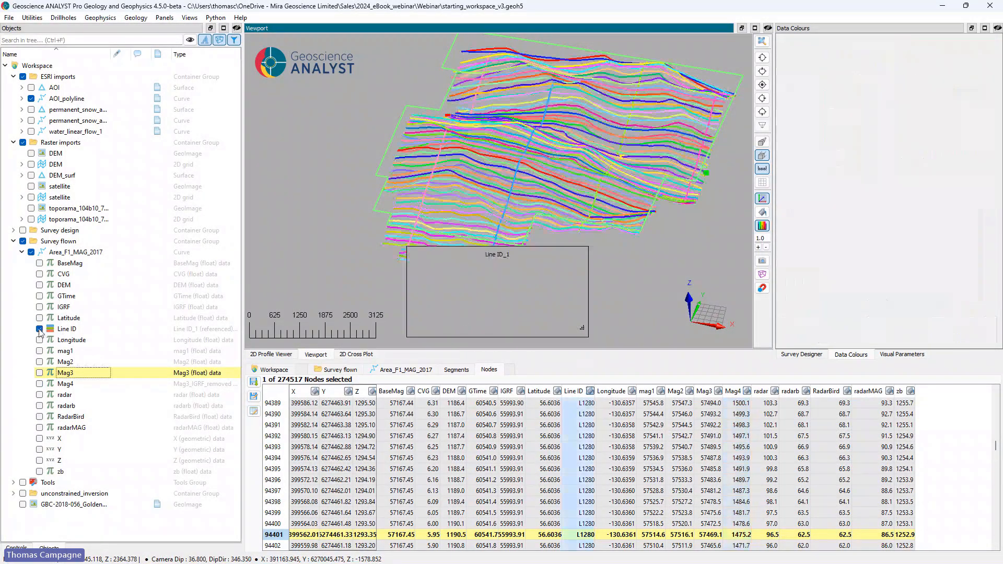
click(762, 84)
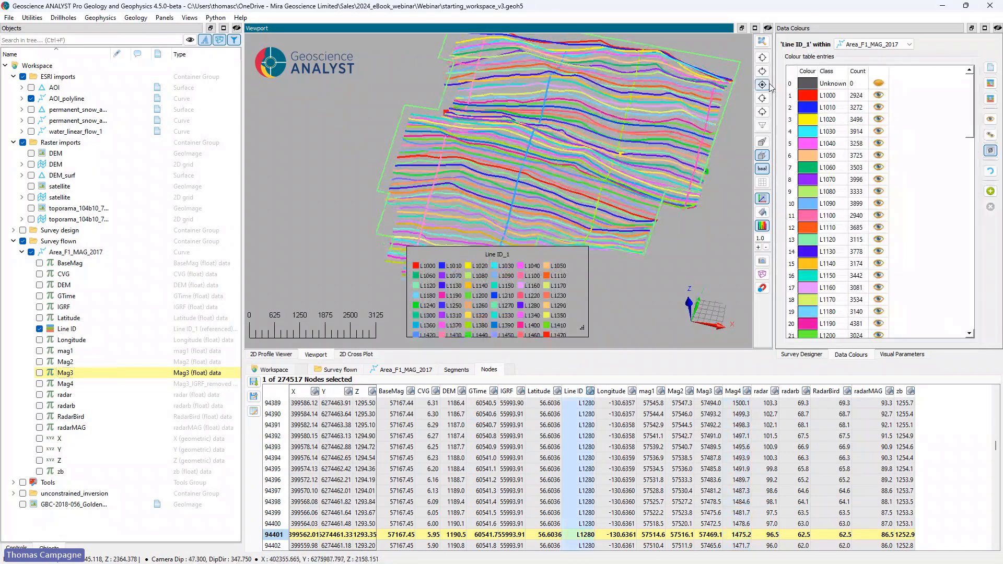
scroll(629, 170, down, 3)
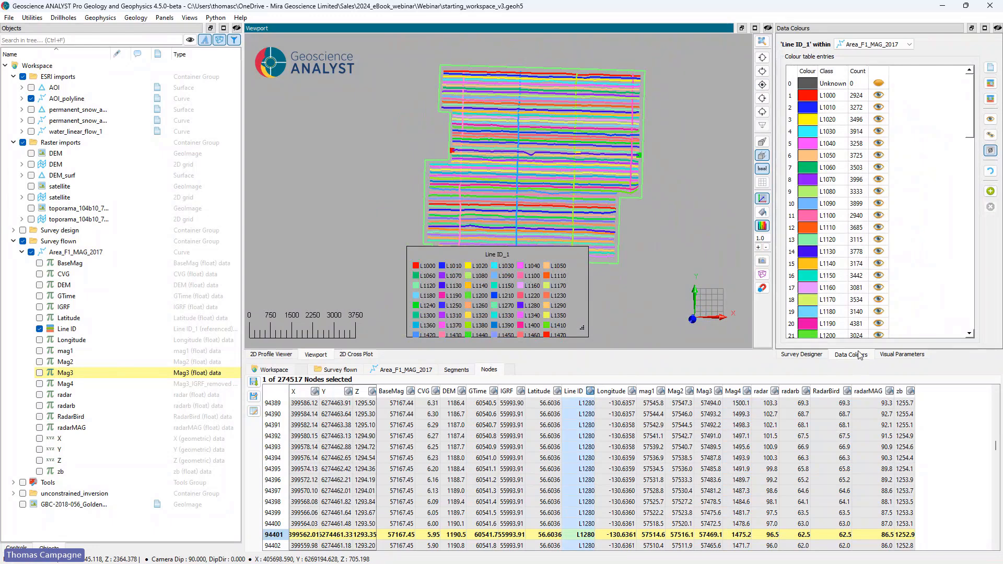
Step: Hide the tie lines T2000, T2010, T2020 and T2030, and reshape the Line ID legend so it covers less of the survey
drag(969, 108, 984, 306)
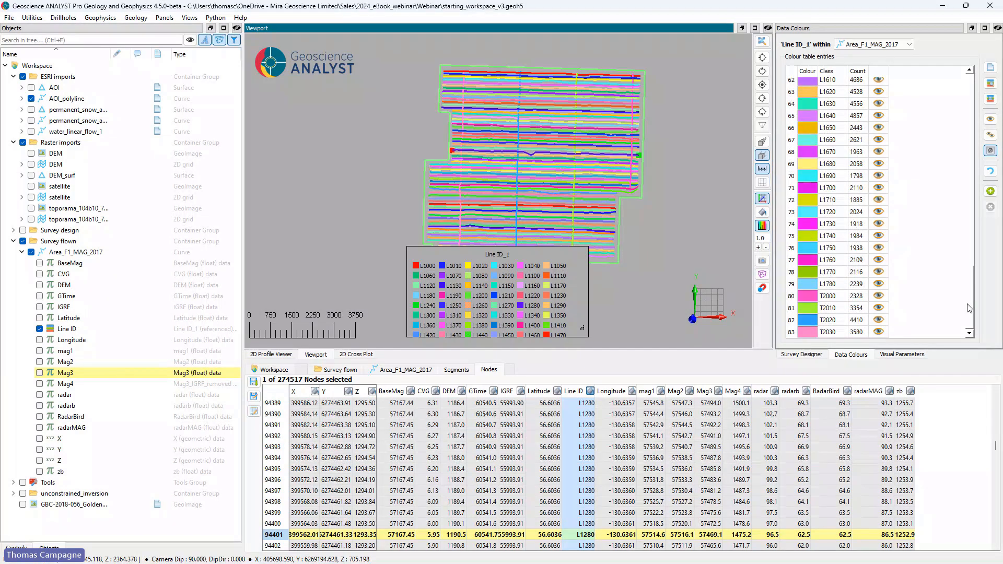
click(879, 296)
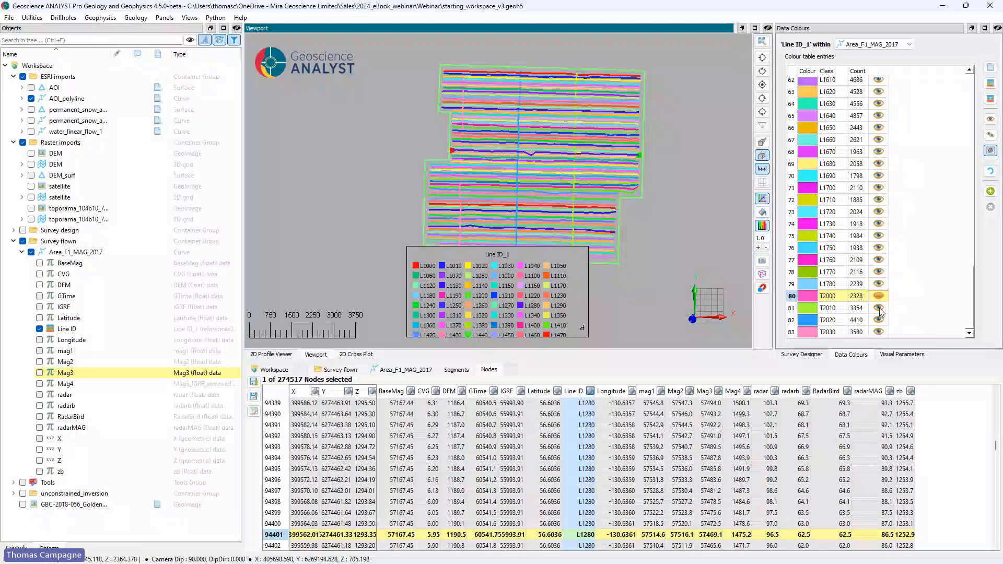
click(879, 308)
click(879, 320)
click(878, 332)
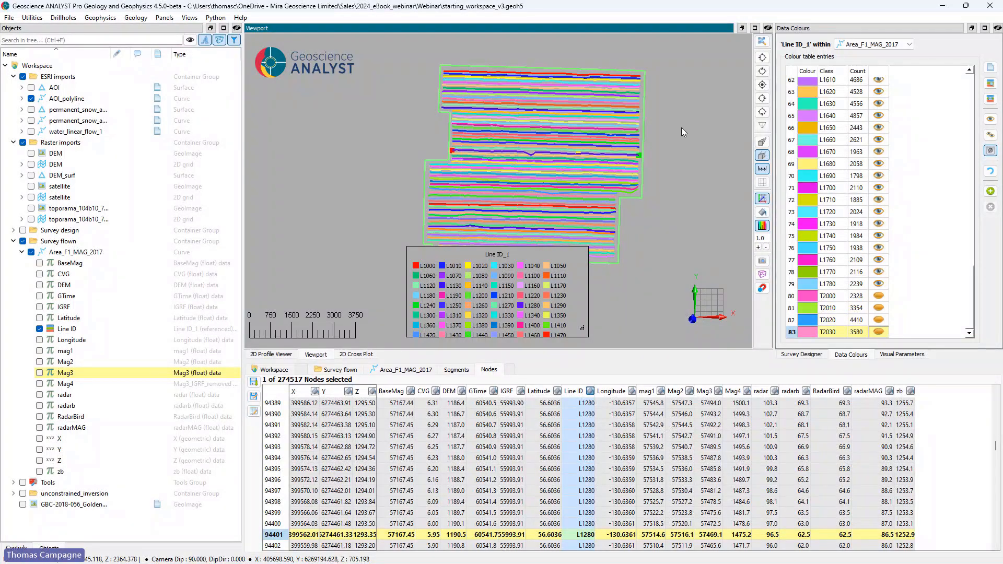
drag(582, 328, 641, 293)
drag(525, 254, 524, 296)
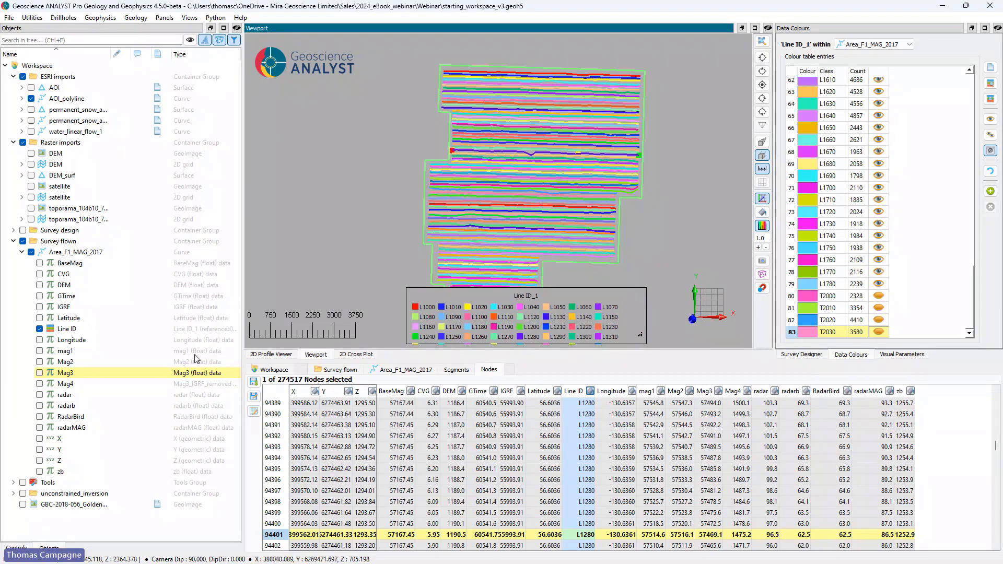
Step: Create a node masking property named Traverse on Area_F1_MAG_2017 from the visible association, and display it on the flown lines
right_click(96, 255)
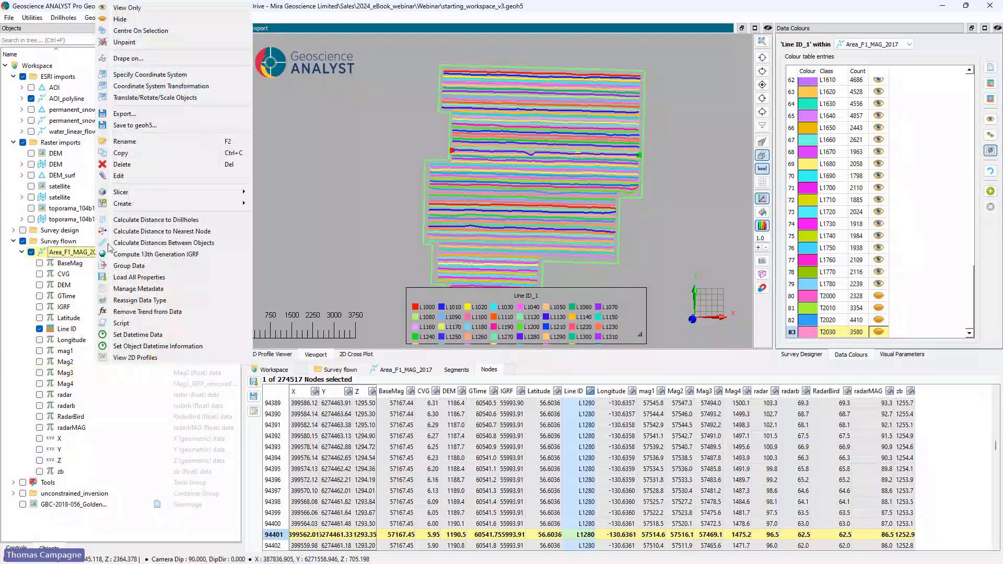
click(193, 203)
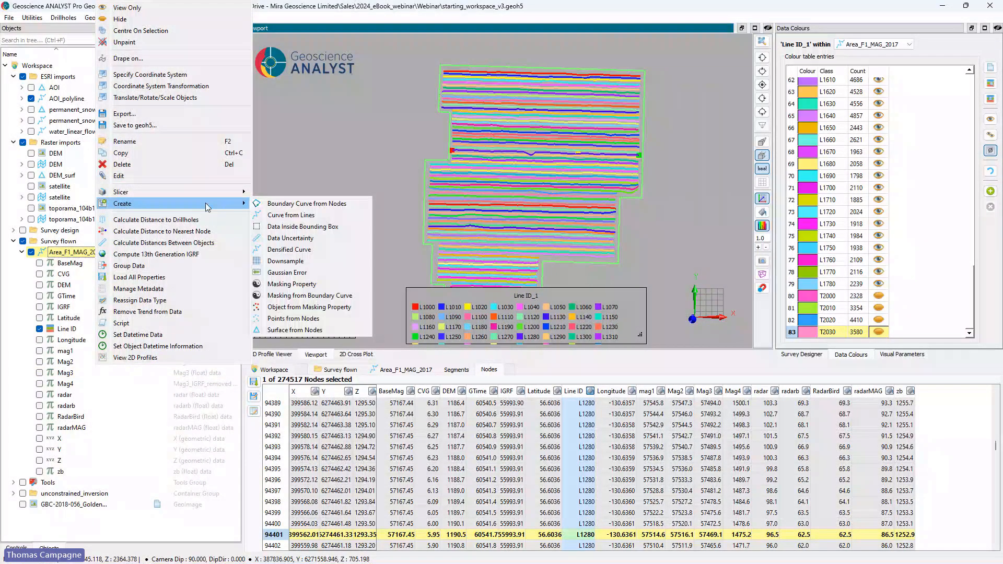
click(289, 284)
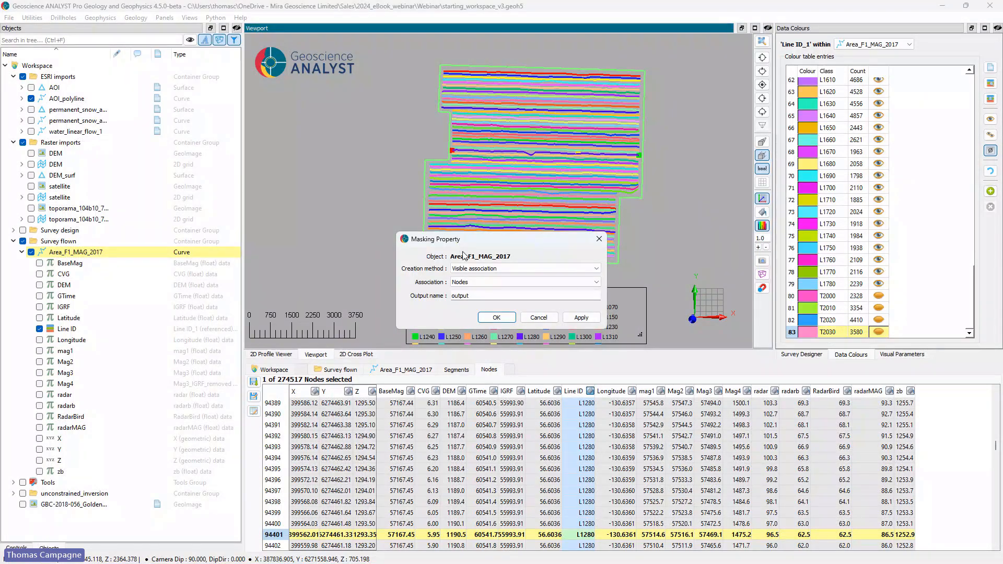
click(482, 269)
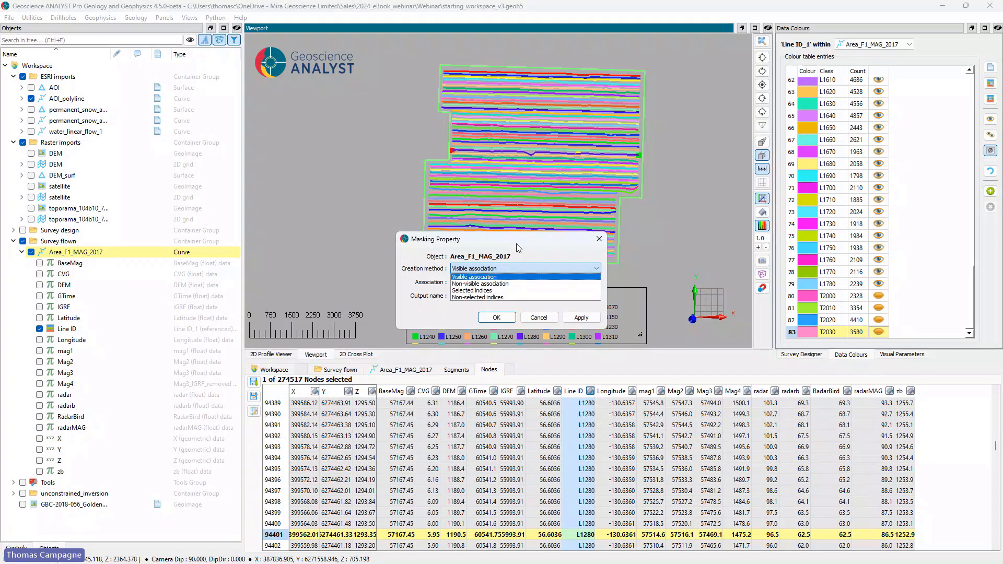
click(473, 274)
key(Tab)
key(Tab)
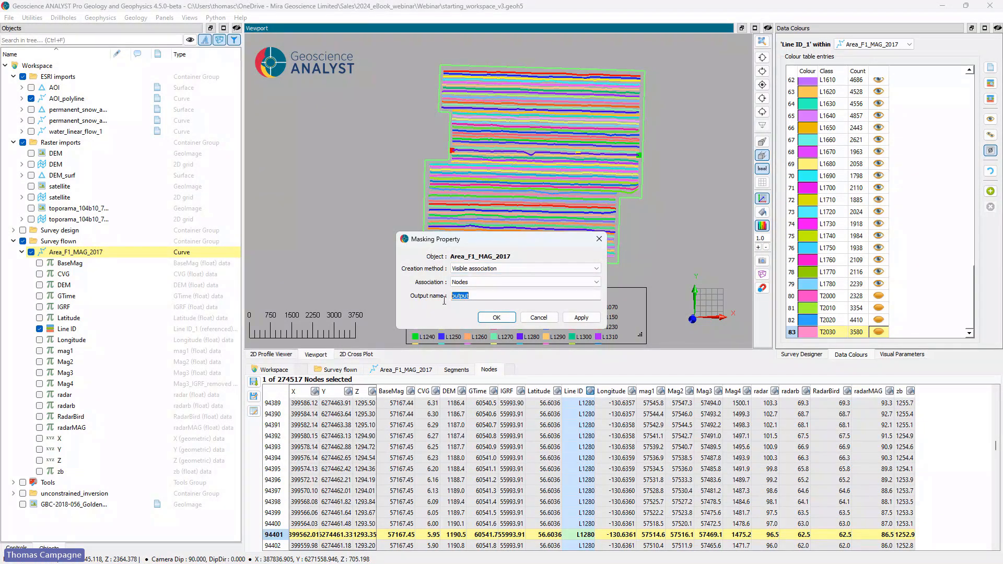
text(Traverse)
click(496, 317)
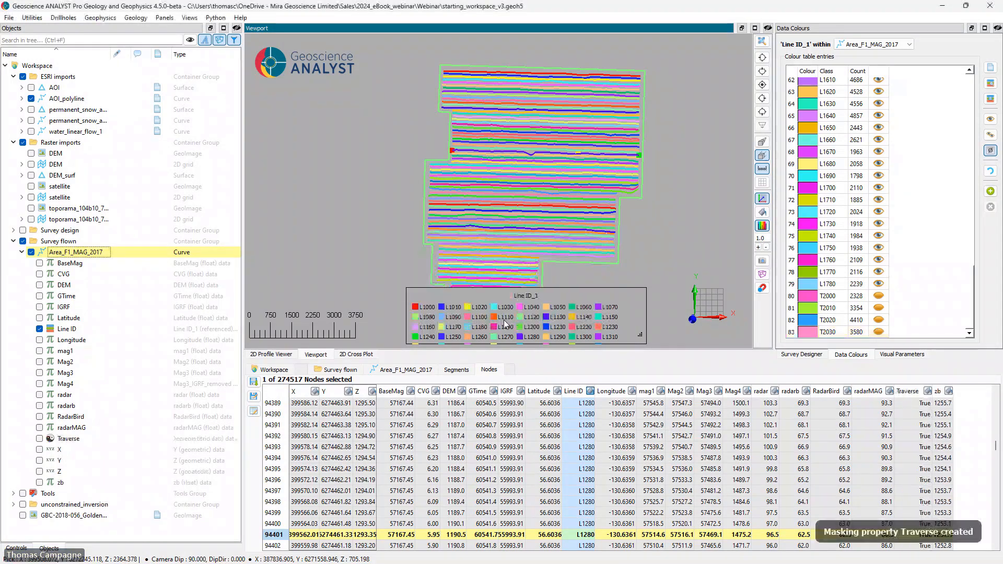
click(40, 329)
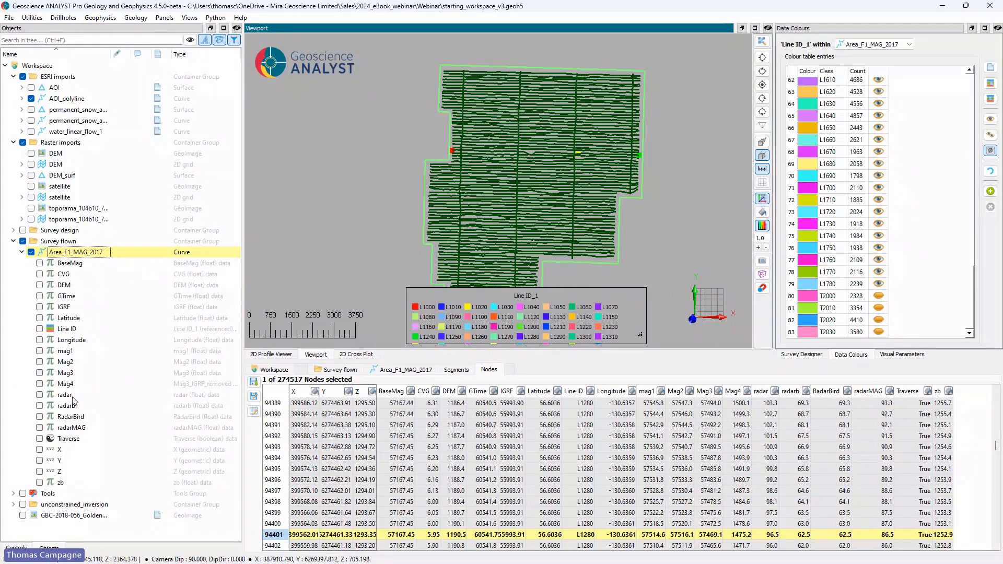
click(39, 439)
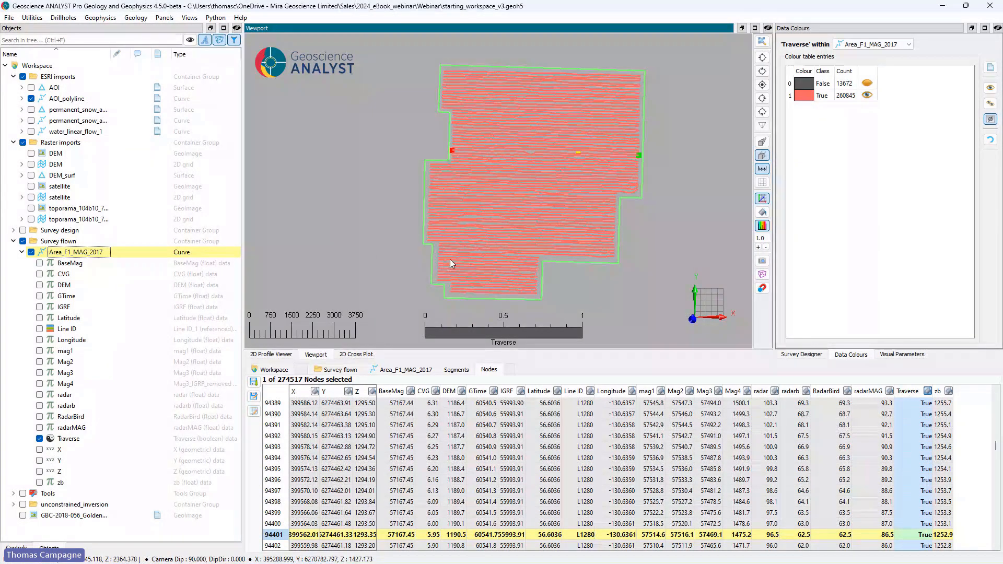
Step: Transfer the curve's geometric Z data to a float data channel
click(60, 473)
right_click(61, 474)
mouse_move(94, 501)
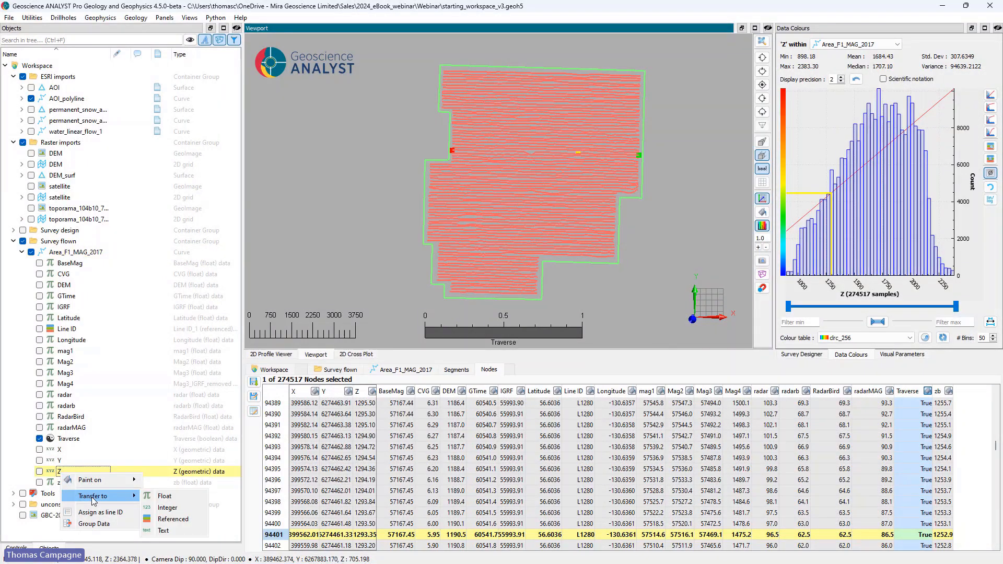
click(166, 496)
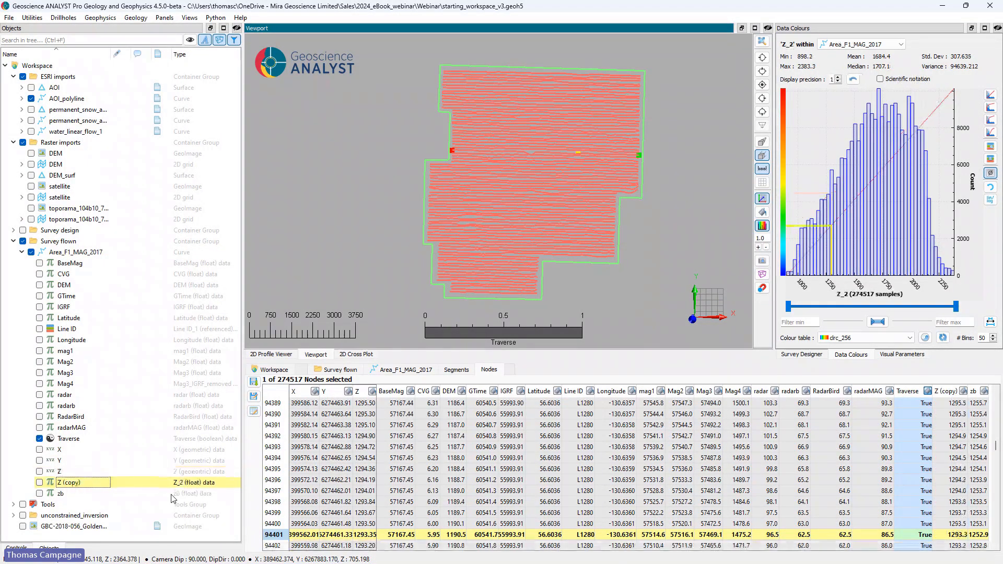
Step: Rename the float copy of Z as GPSz
double_click(93, 482)
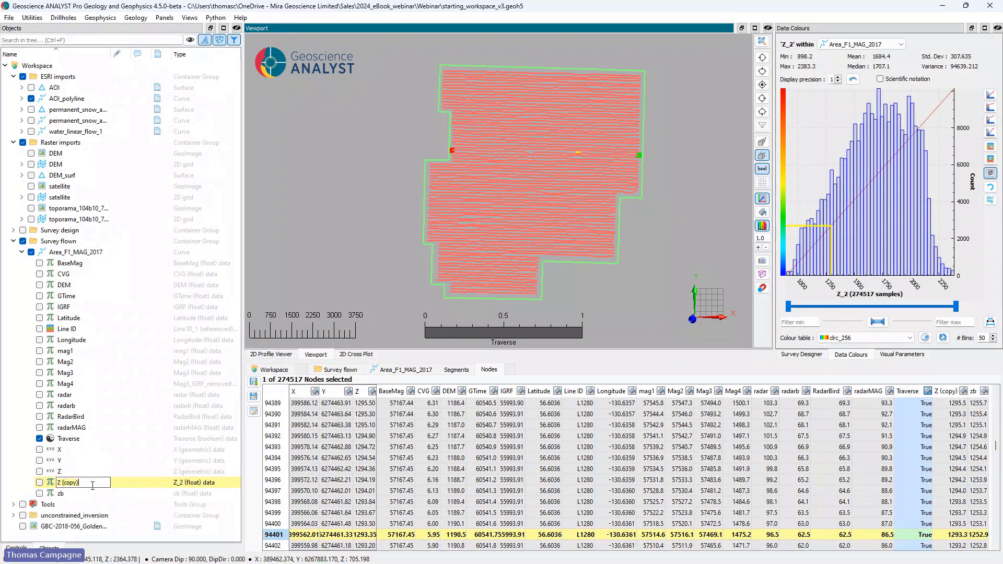
key(BackSpace)
key(BackSpace)
key(BackSpace)
key(BackSpace)
key(BackSpace)
key(BackSpace)
key(BackSpace)
key(BackSpace)
text(GPSz)
key(Return)
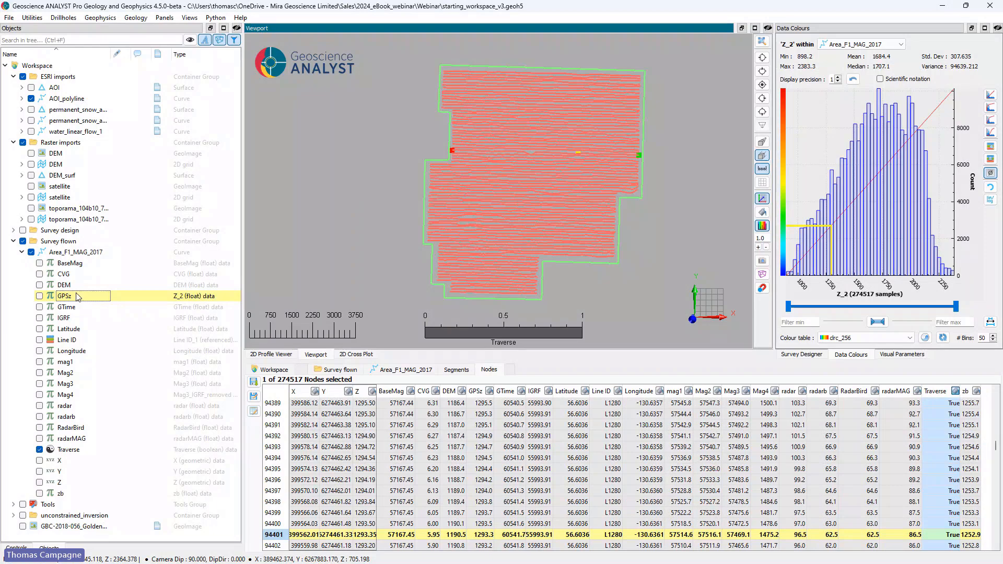
Step: Apply the Traverse mask to GPSz as GPSz Traverse, and compare the unmasked and masked channels on the flown lines
right_click(77, 296)
mouse_move(122, 382)
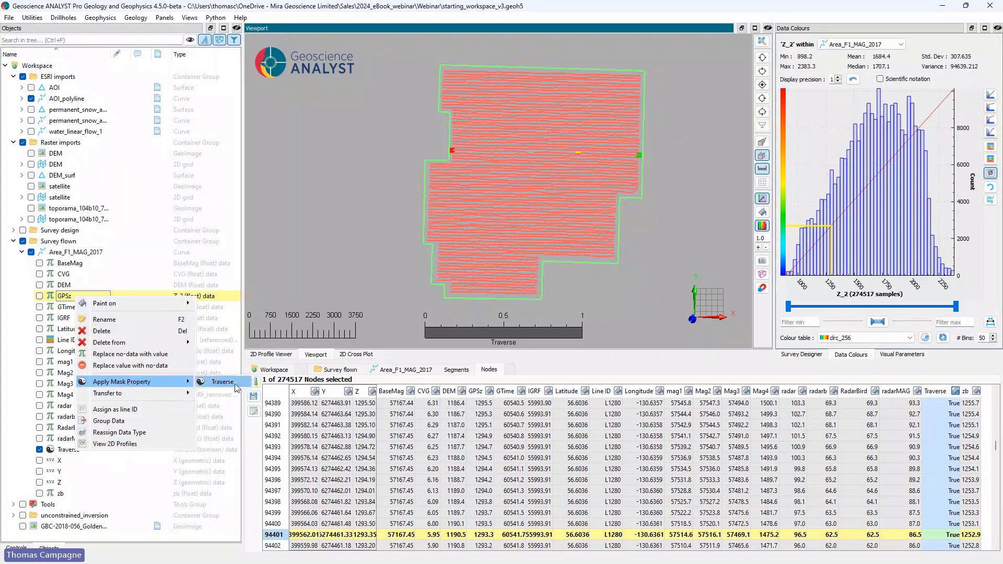
click(230, 382)
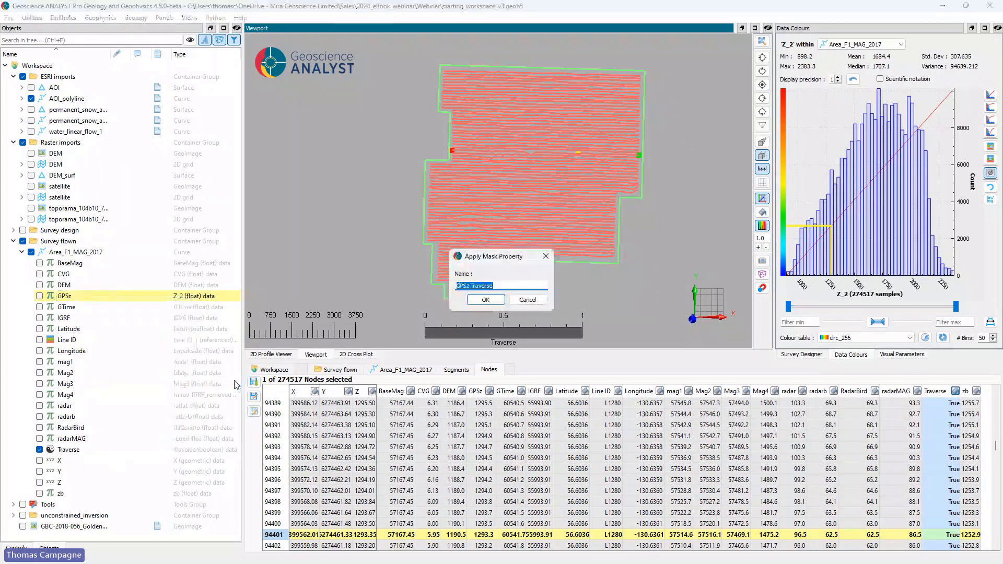
click(486, 300)
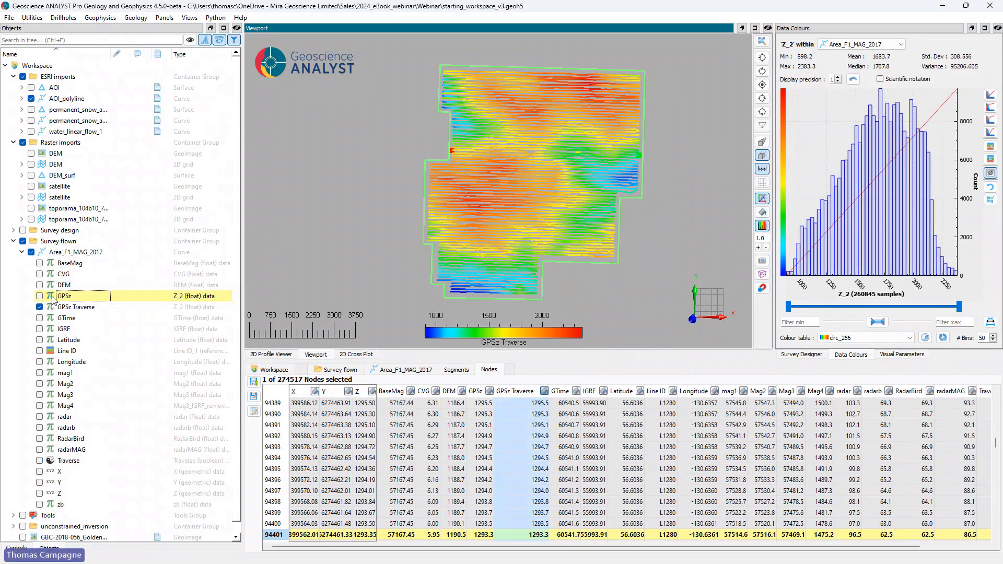
click(40, 296)
click(39, 307)
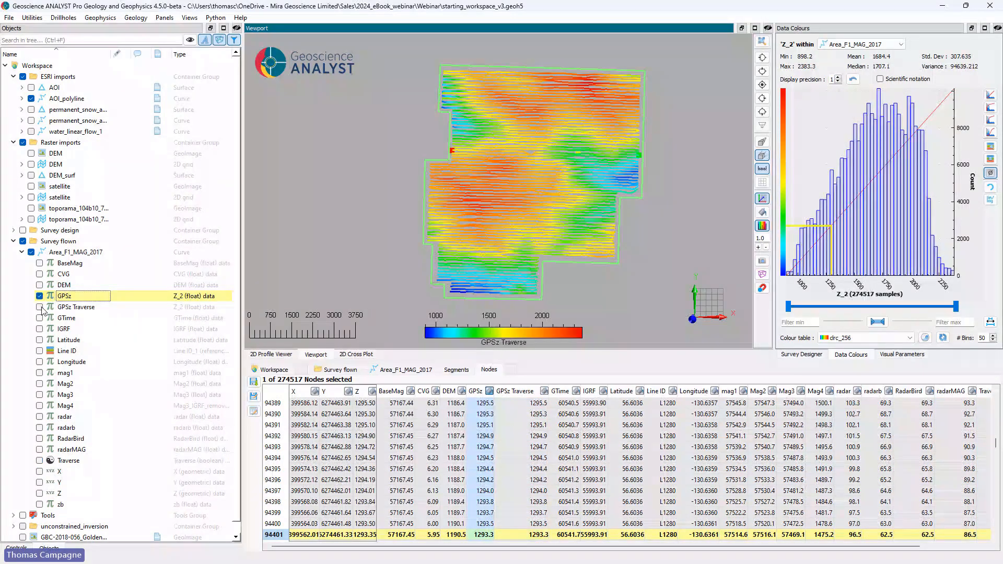
Step: Apply the Traverse mask to both Mag3 and Mag4, keeping the suggested output names
right_click(65, 396)
mouse_move(149, 484)
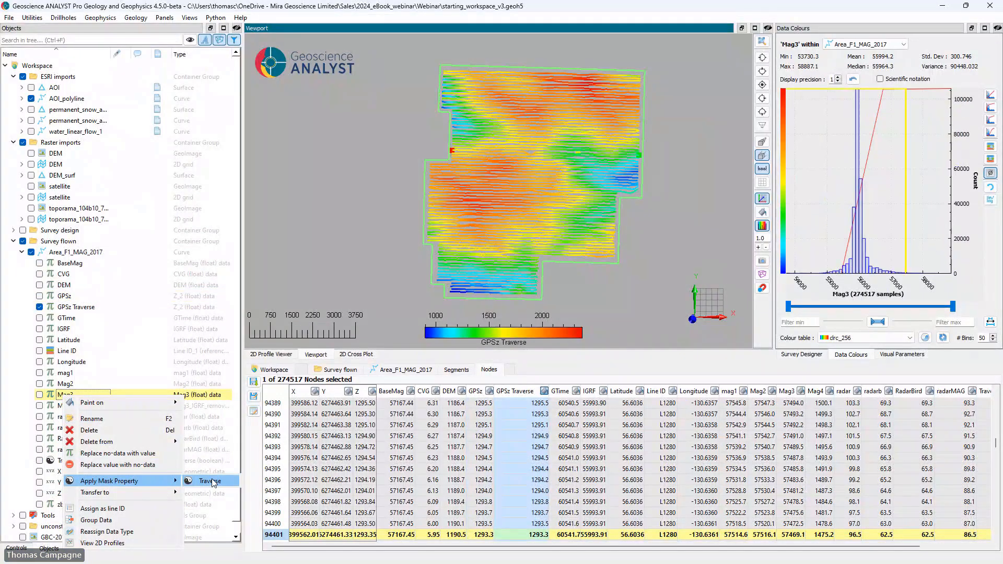
click(209, 481)
key(Return)
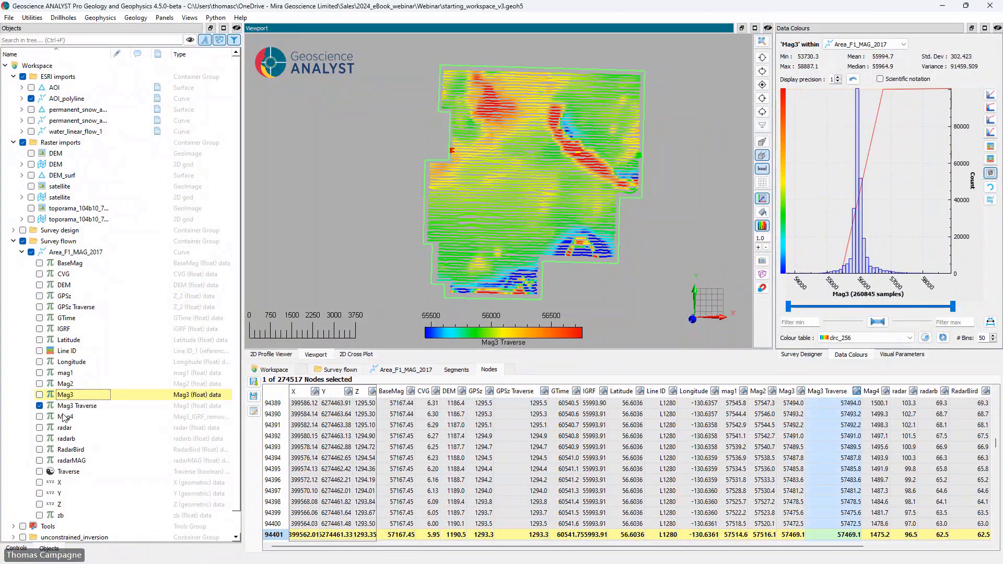
right_click(84, 418)
mouse_move(130, 344)
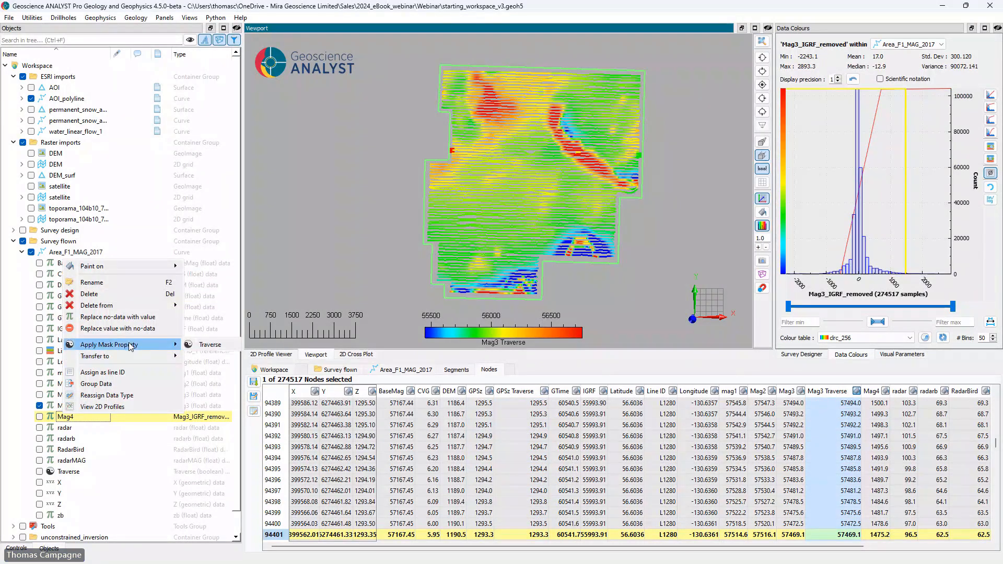
click(230, 344)
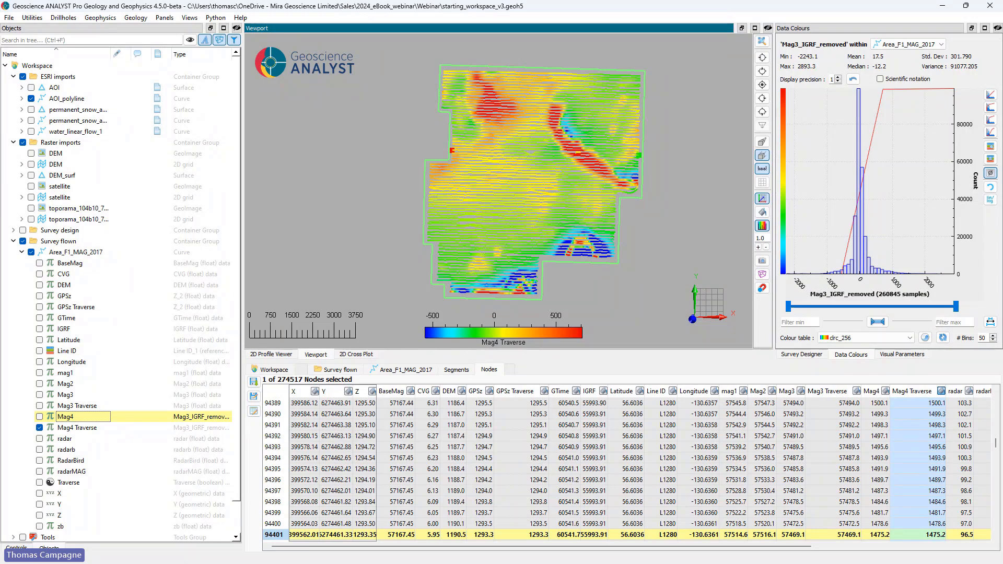
Step: Start a 2D grid design from Area_F1_MAG_2017 with the suggested dimensions, and check the grid preview against the flown lines
click(33, 18)
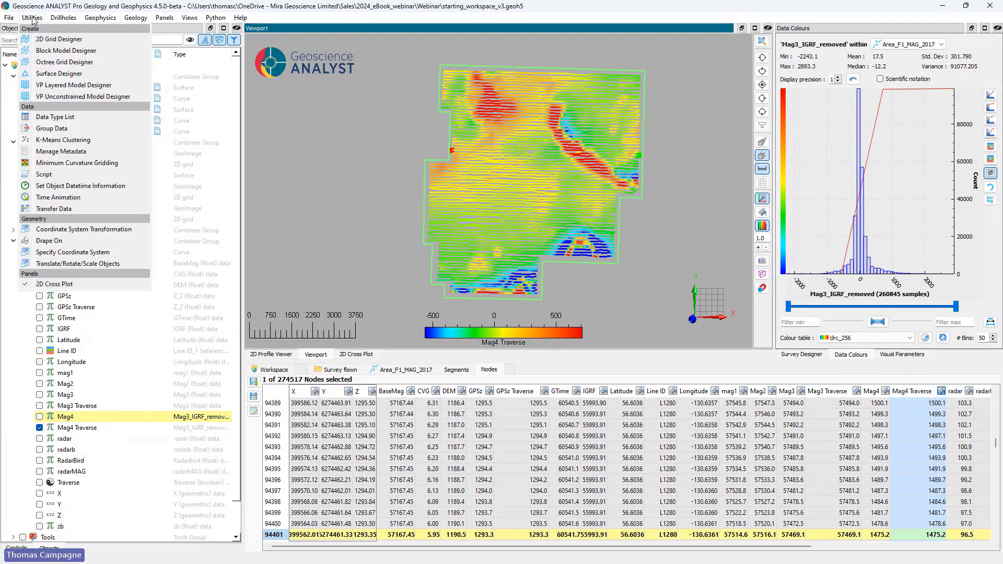
click(58, 39)
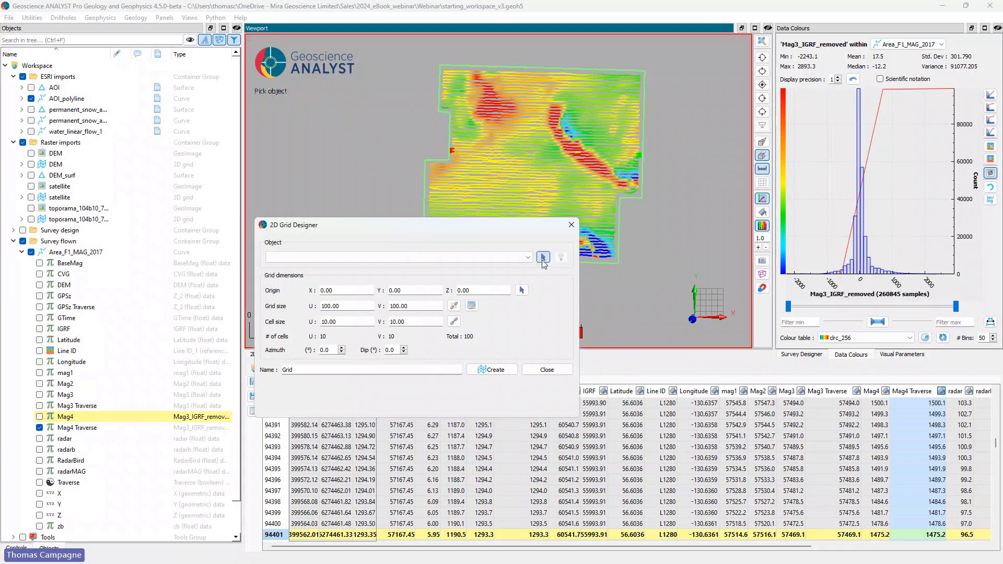
click(552, 183)
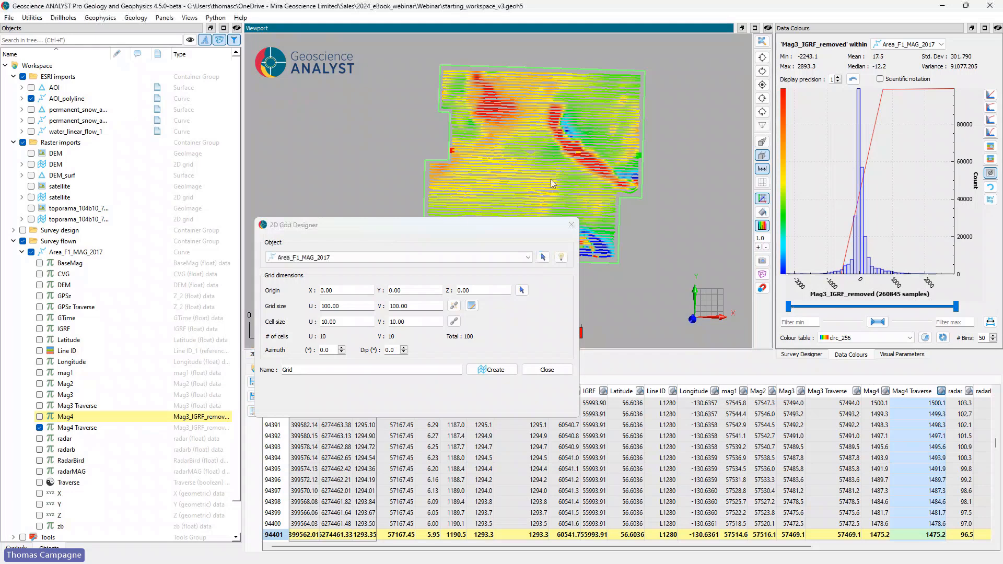
click(561, 257)
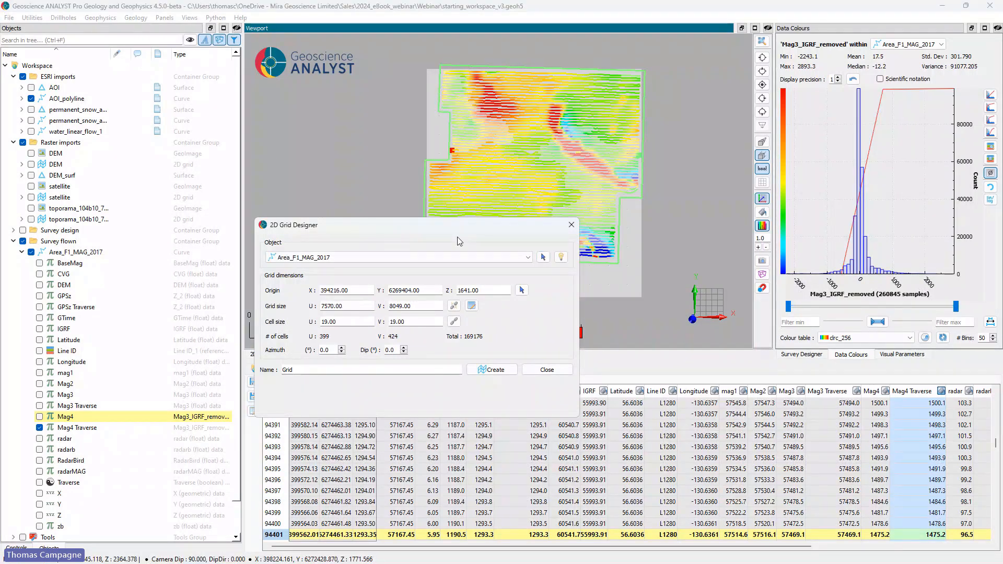
drag(458, 241, 383, 298)
drag(545, 216, 635, 161)
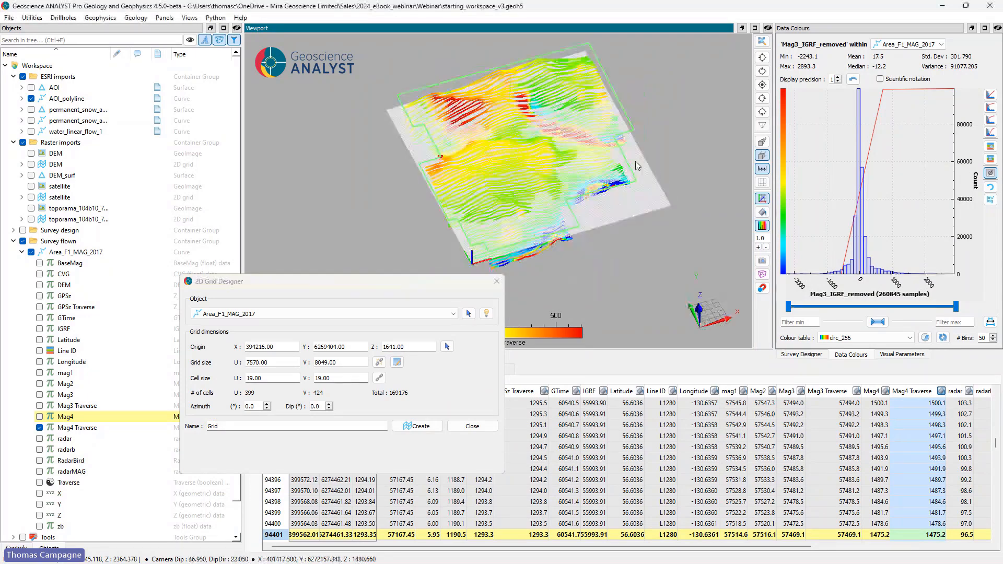
click(763, 86)
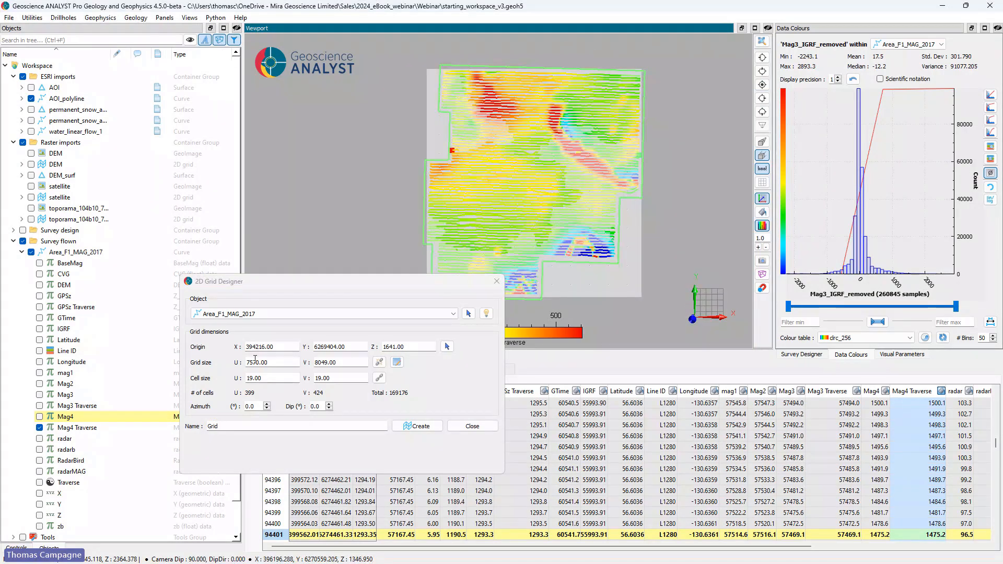
Step: Set the 2D grid origin to X 394000 and Y 6269200
drag(274, 347, 256, 348)
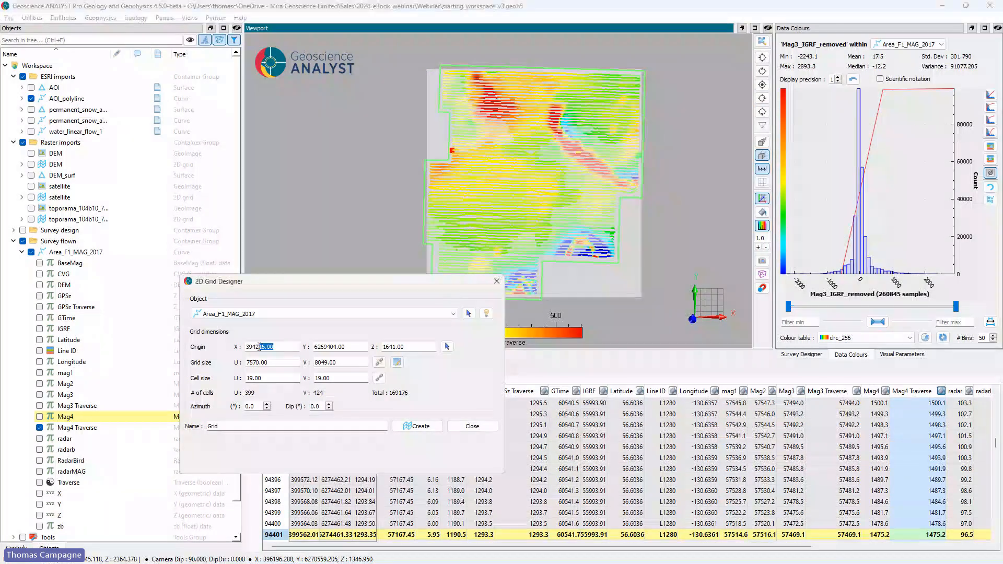
text(0)
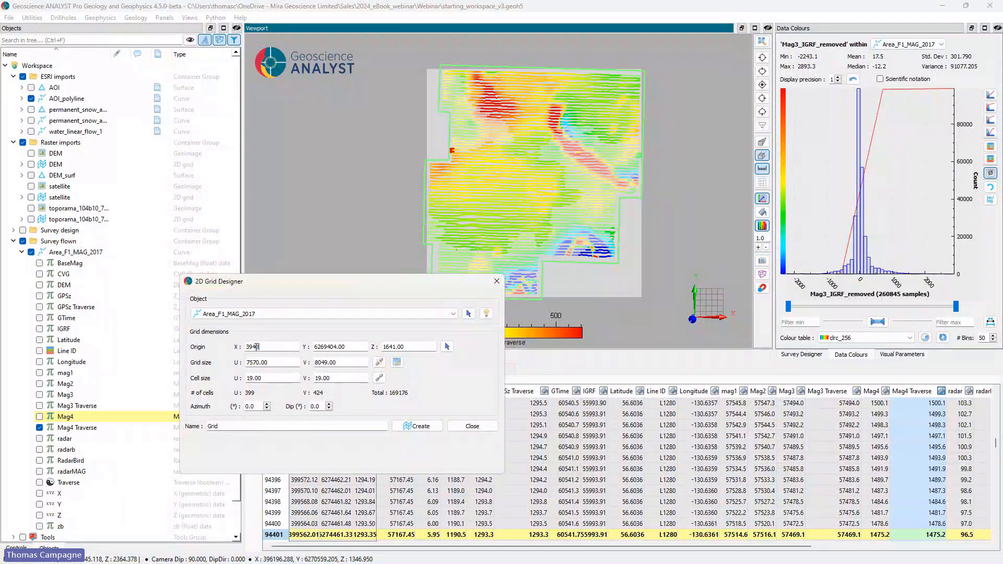
text(00)
drag(338, 285, 251, 274)
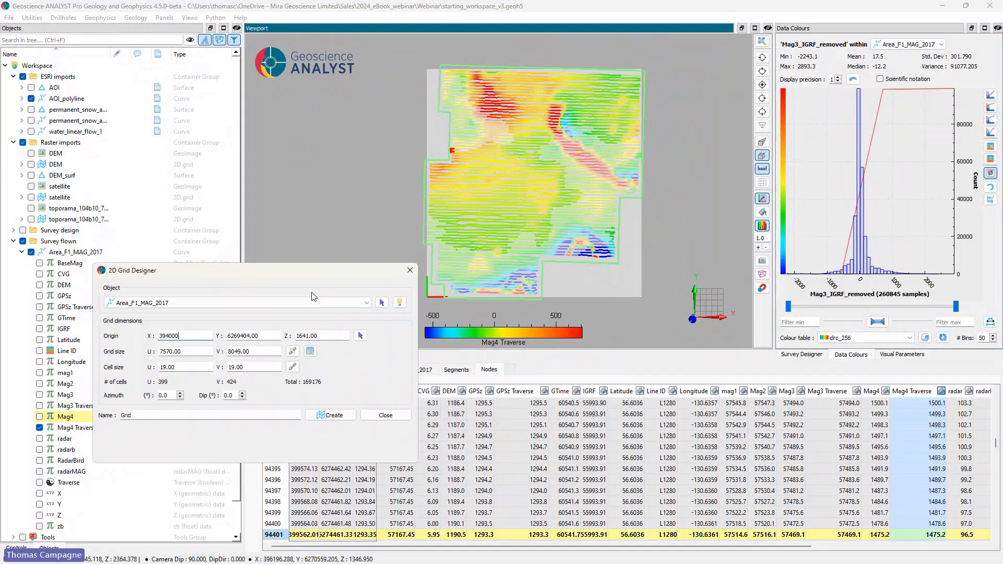
drag(260, 336, 243, 336)
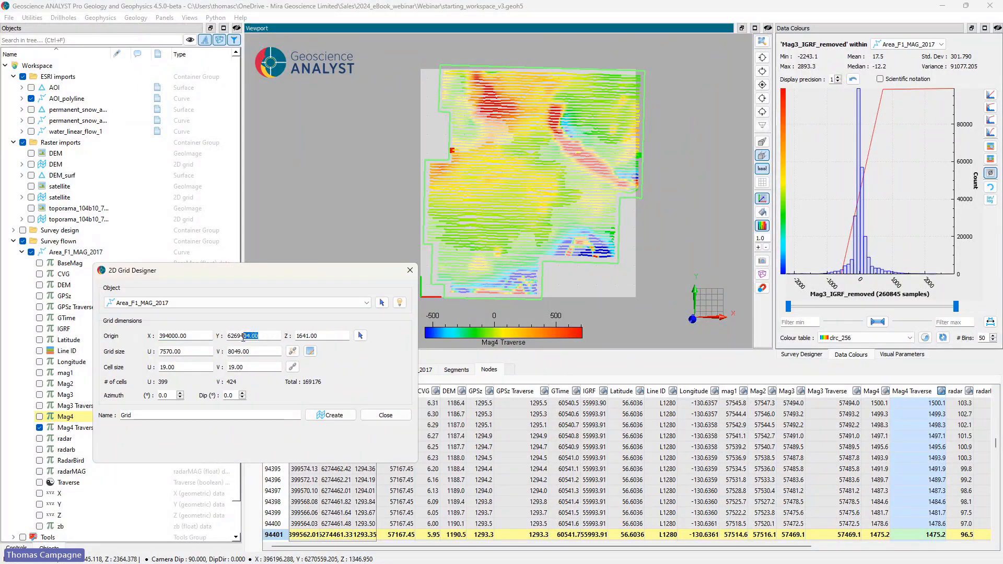
text(200)
key(Tab)
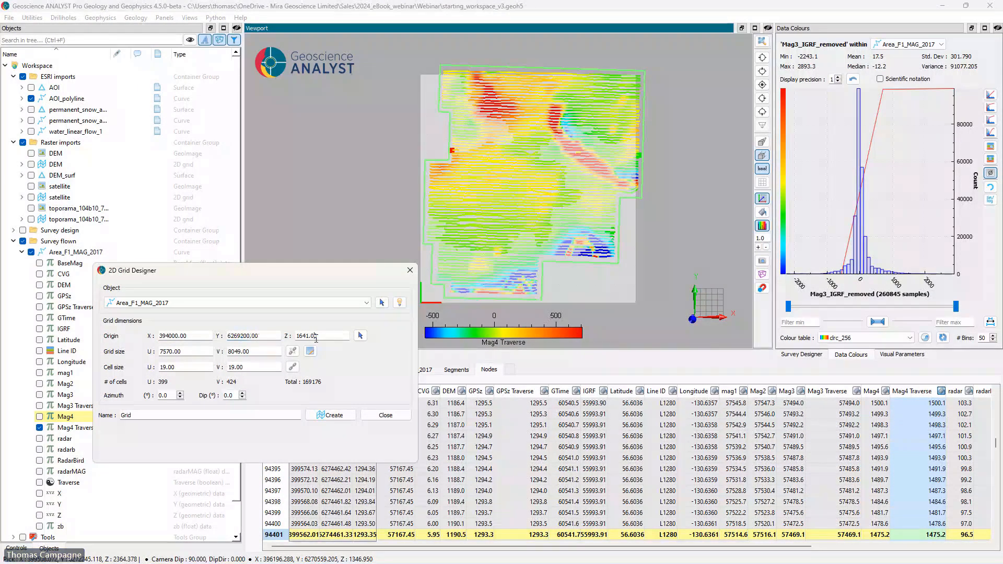
Step: Set the 2D grid size to 8200 in U and 8400 in V
double_click(181, 352)
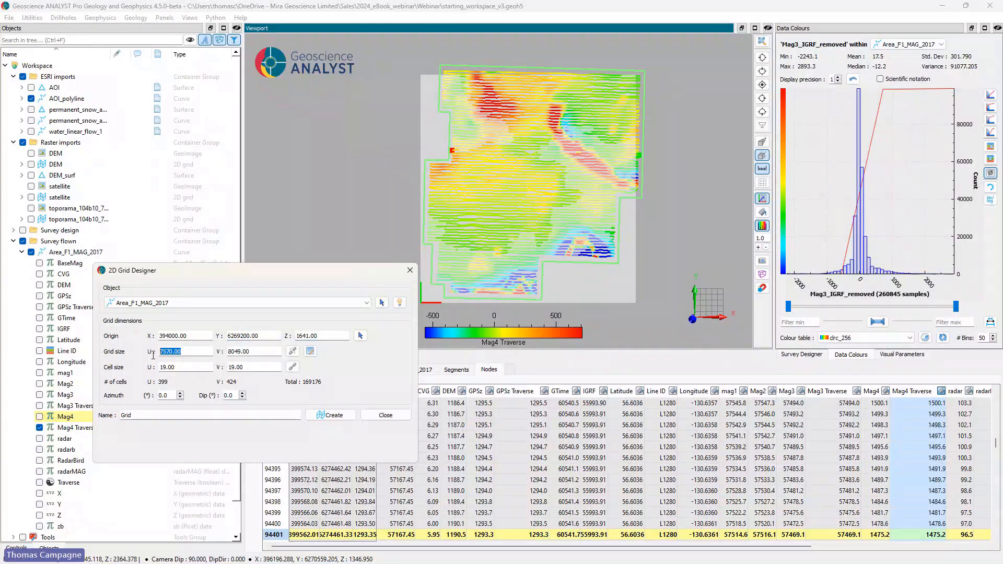
text(8200)
key(Tab)
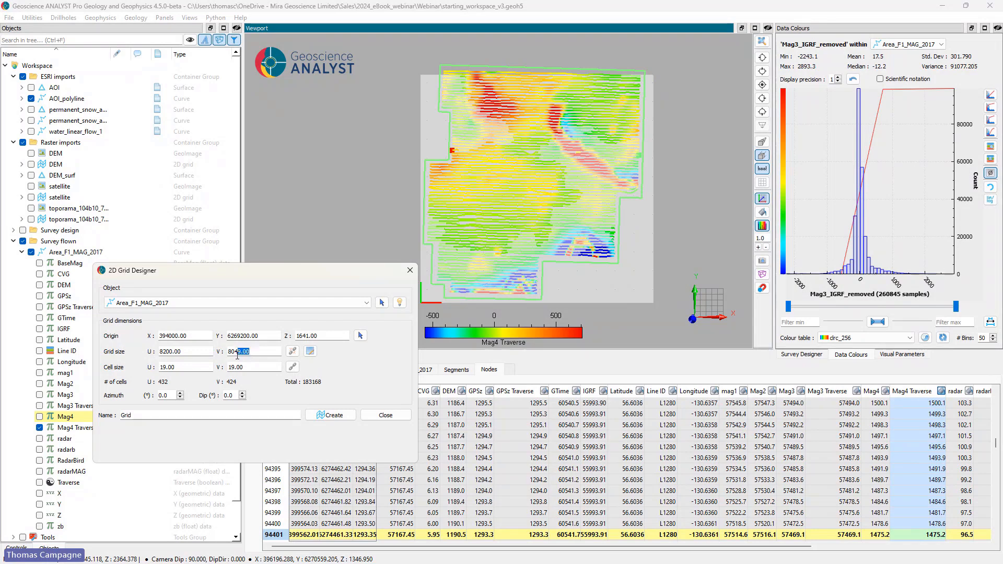
text(8400)
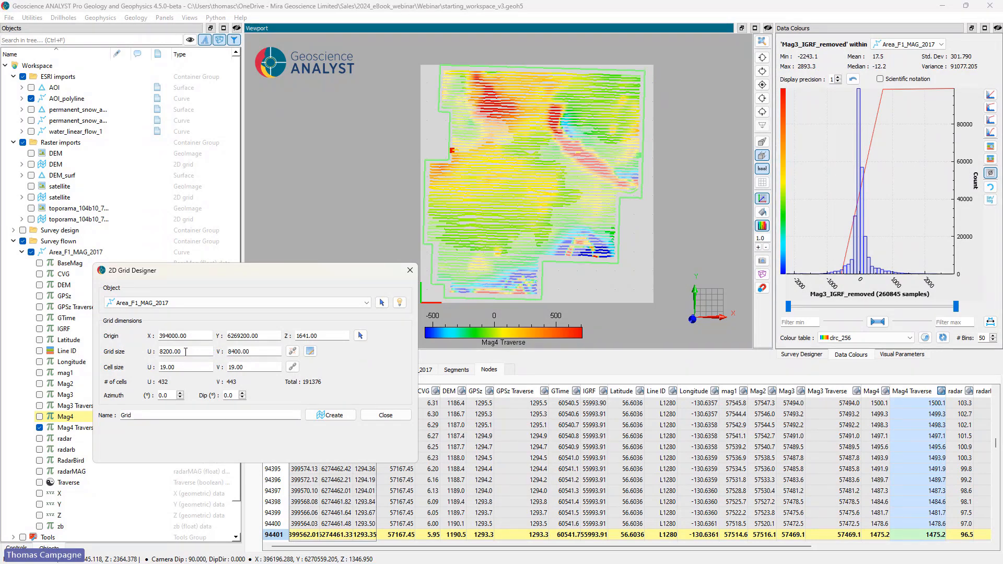
Step: Set the grid's cell size to 25 in both U and V
click(185, 352)
double_click(170, 368)
text(25)
click(252, 371)
double_click(252, 371)
text(25)
Step: Create the 2D grid under the name Grid_25m and move it into the Survey flown group
click(211, 414)
text(_)
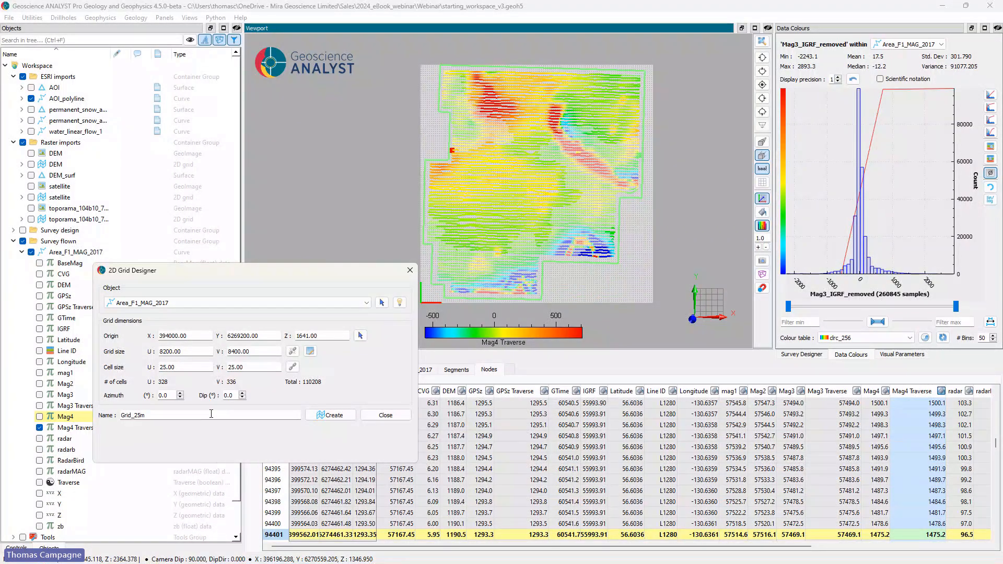
click(331, 415)
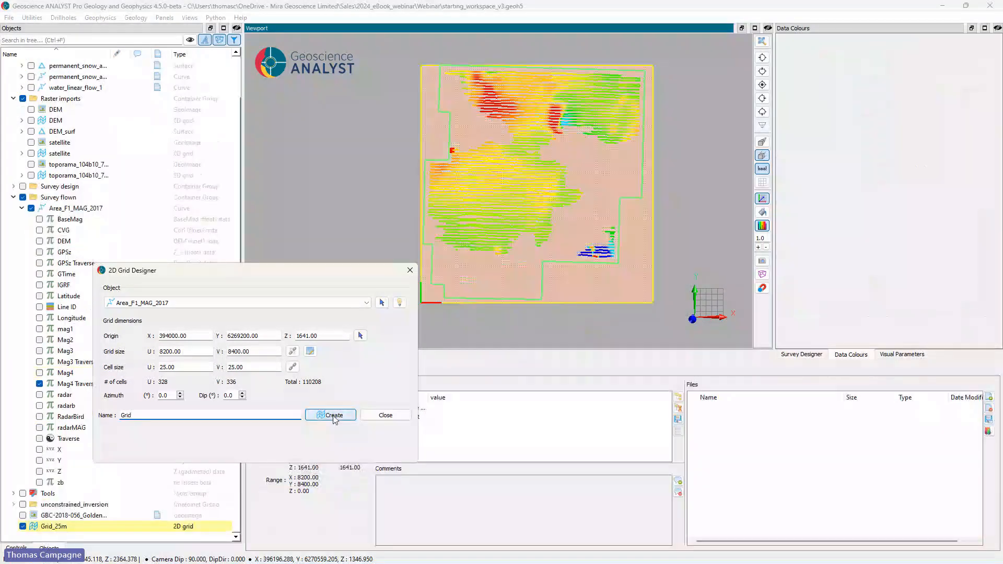
click(409, 274)
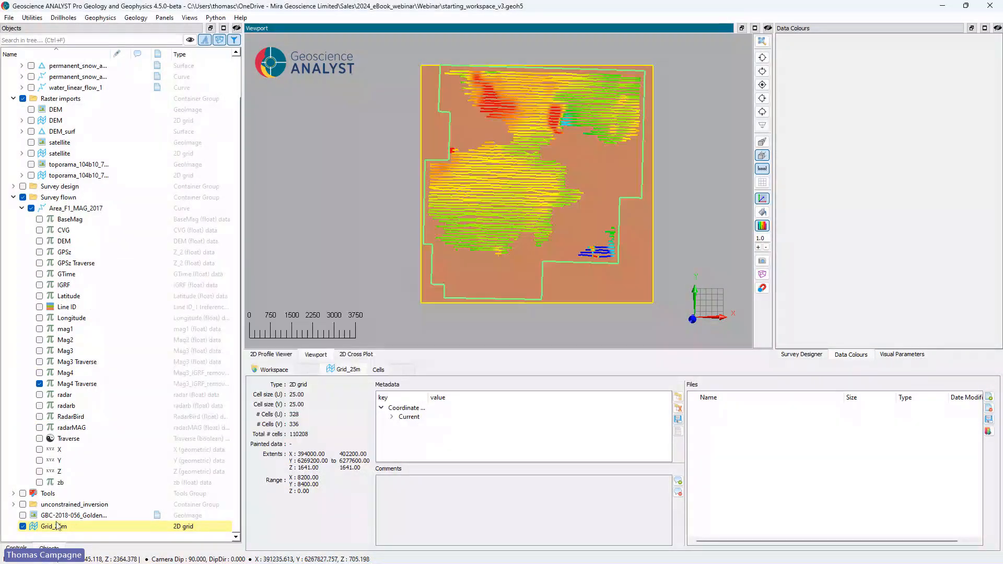
drag(54, 526, 59, 198)
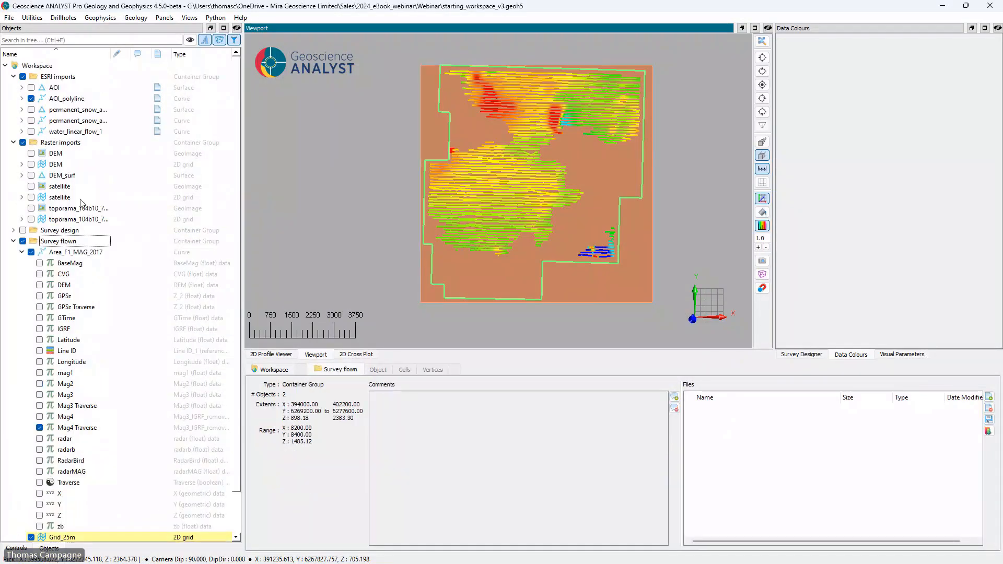
click(23, 251)
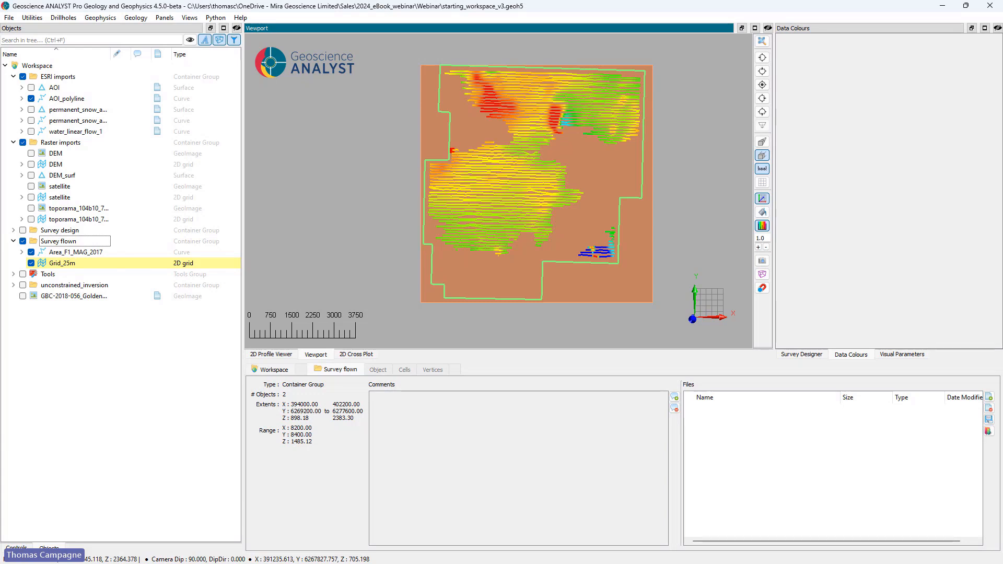
Step: Start Minimum Curvature Gridding with Grid_25m as the 2D grid and Area_F1_MAG_2017 as the source object
click(32, 18)
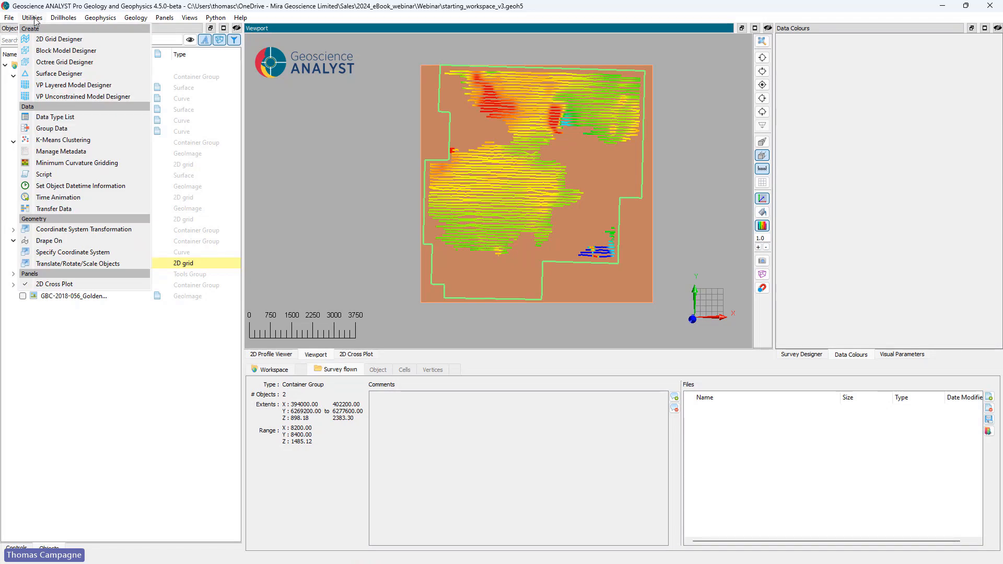
click(56, 164)
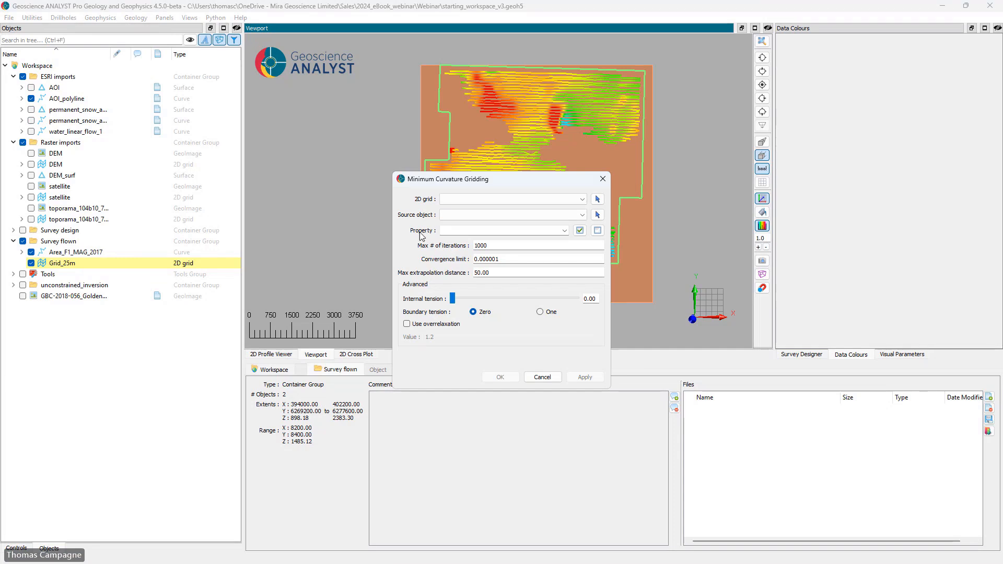
click(459, 198)
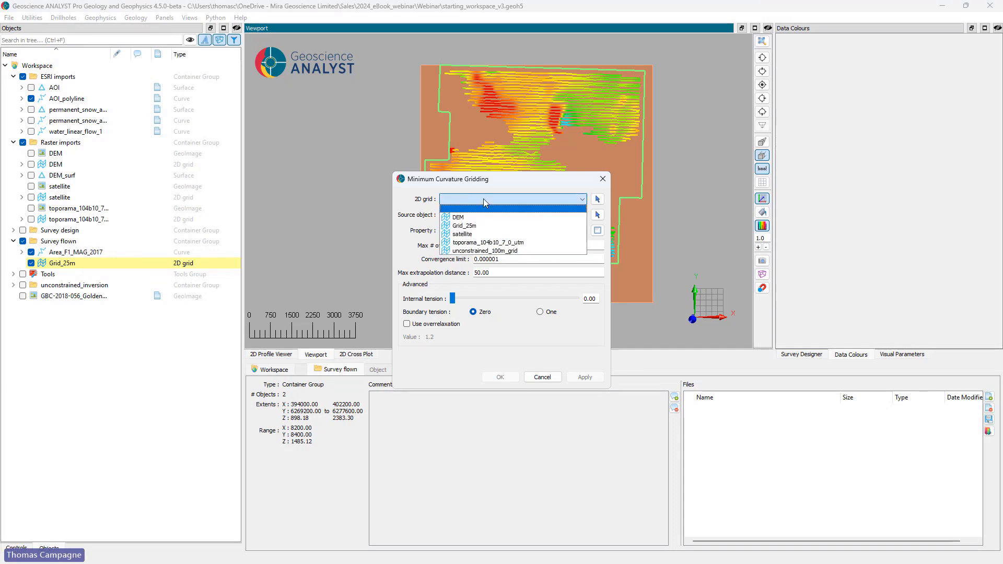
click(568, 222)
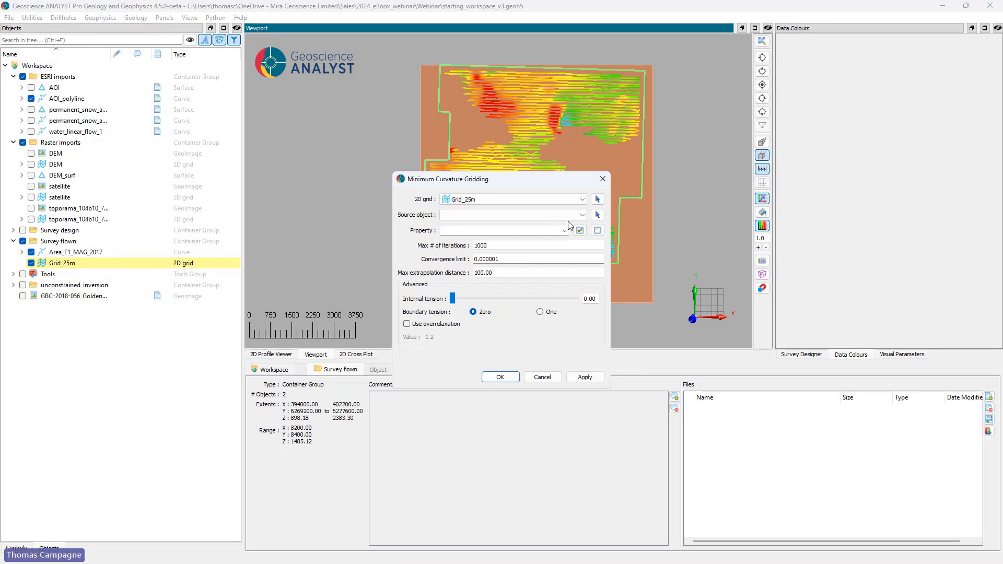
click(597, 215)
click(617, 101)
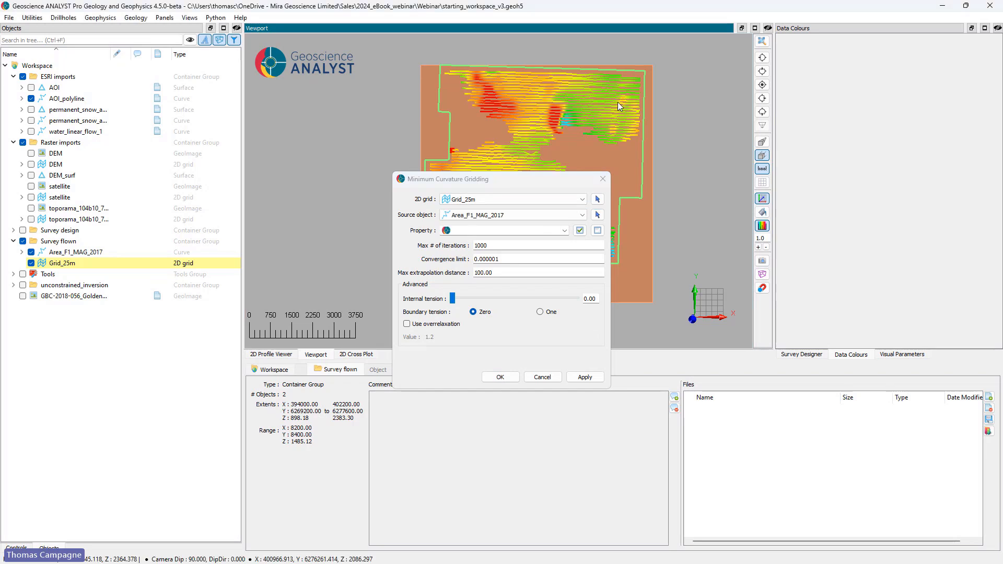
Step: Choose GPSz Traverse, Mag3 Traverse and Mag4 Traverse as the properties for gridding
click(564, 230)
scroll(539, 261, up, 2)
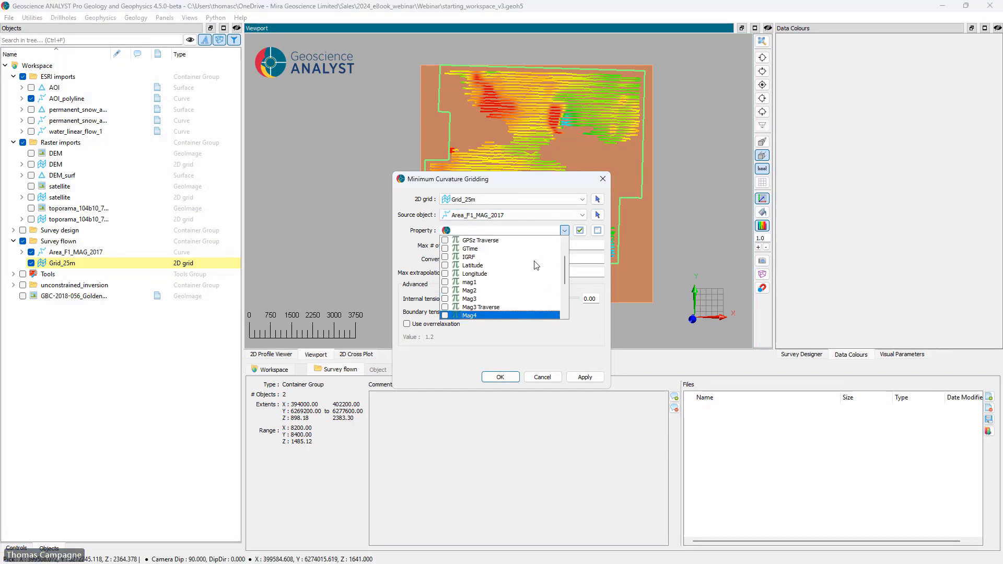
click(534, 241)
click(535, 307)
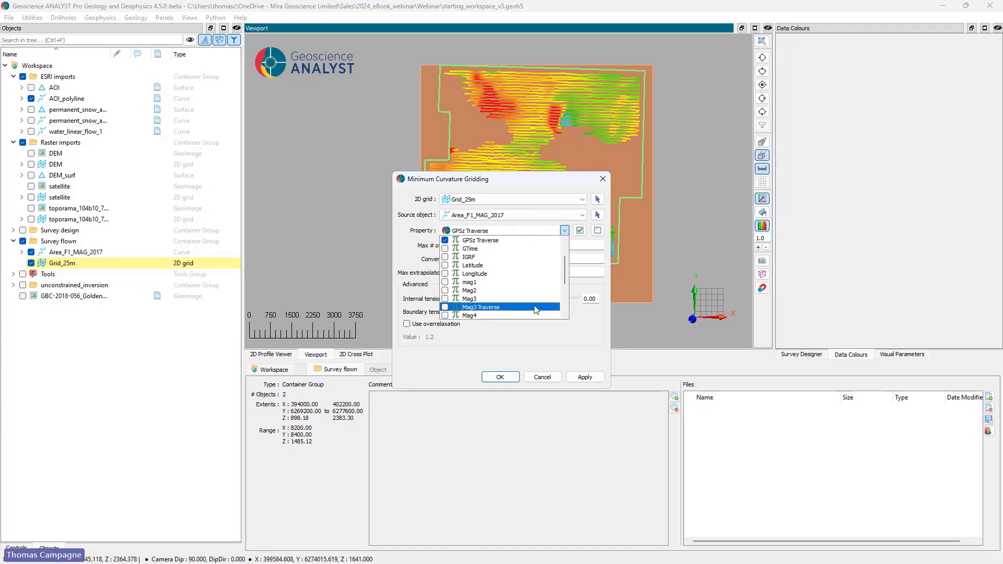
scroll(535, 307, down, 1)
click(534, 299)
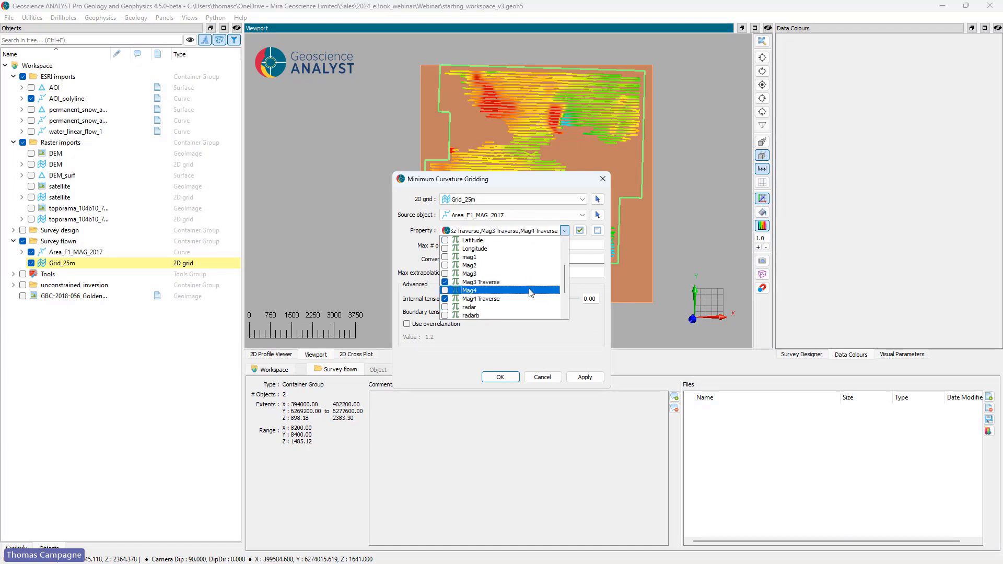
click(575, 242)
Step: Set the maximum extrapolation distance to 400 and run the minimum curvature gridding
click(475, 272)
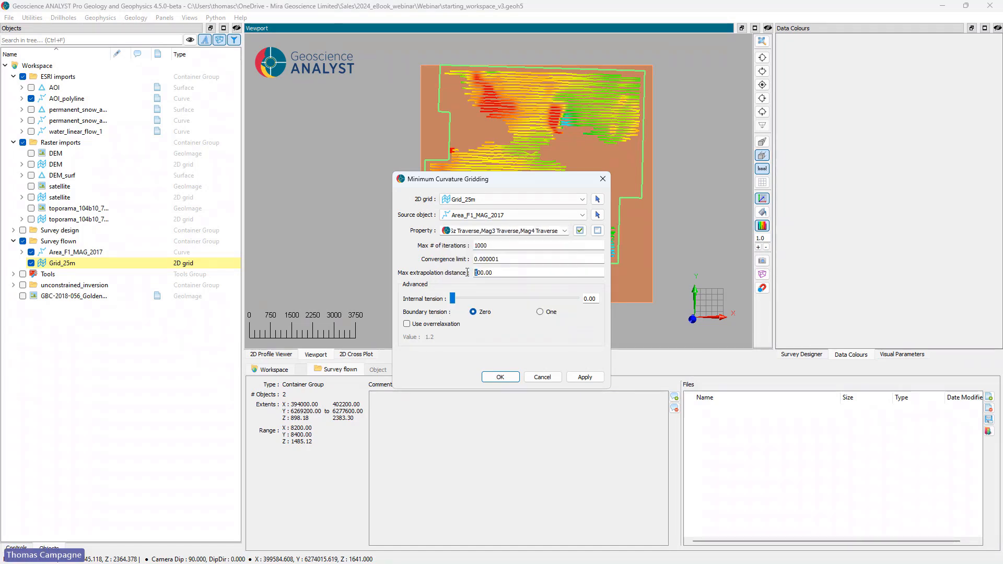
text(4)
click(506, 381)
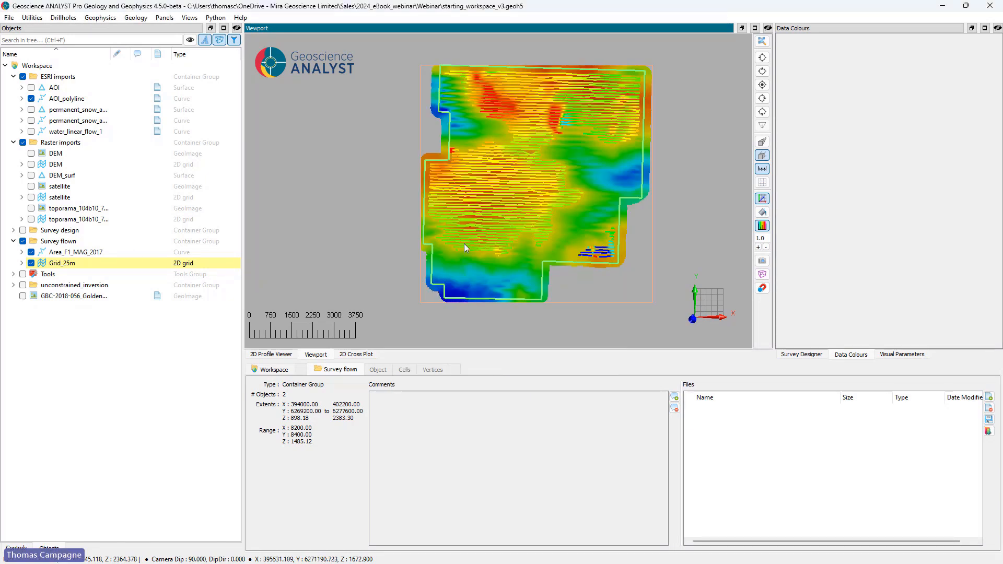
Step: Hide the flown lines and compare the gridded Mag3 Traverse and Mag4 Traverse properties on Grid_25m
click(31, 252)
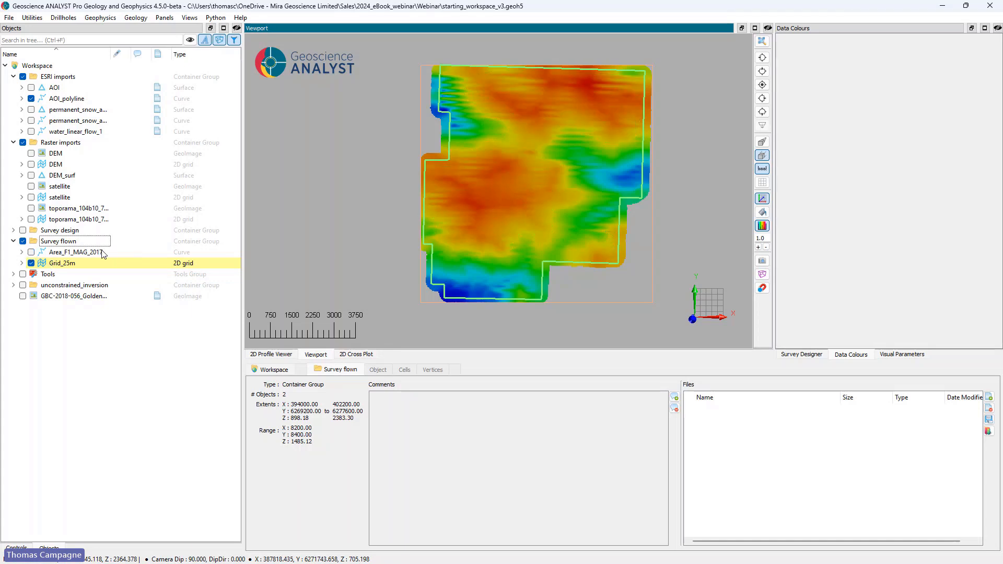
click(21, 263)
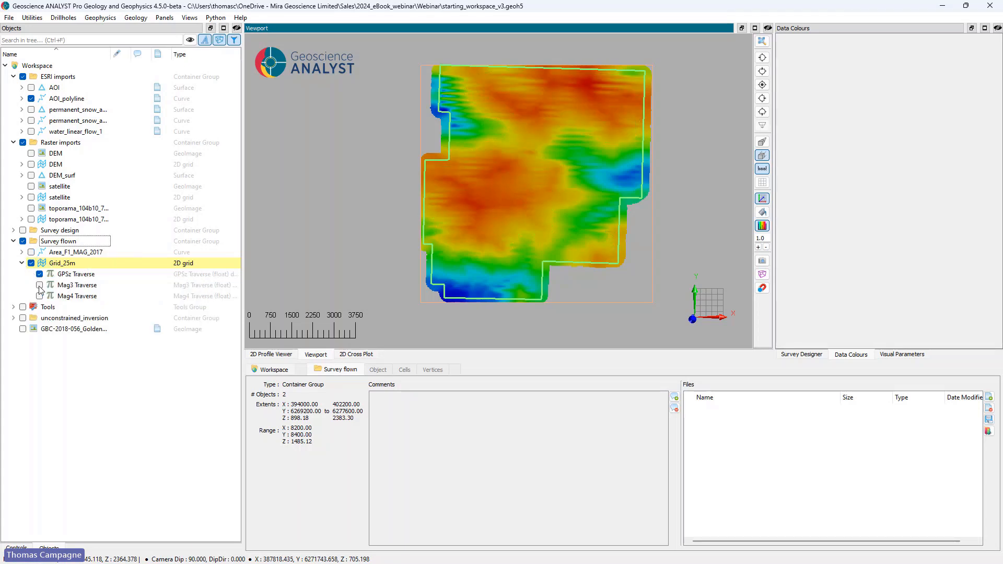
click(40, 286)
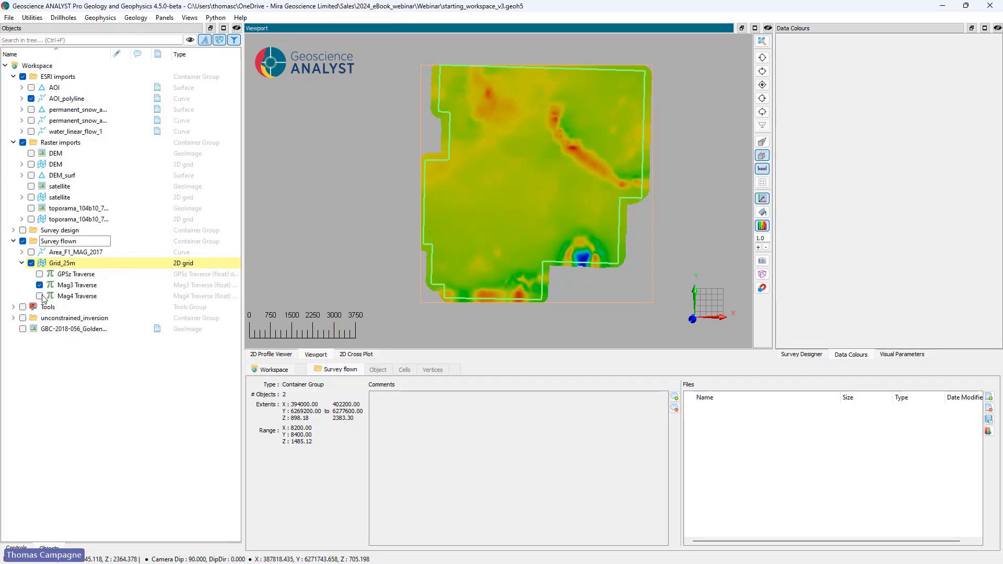
click(40, 296)
Step: Create a mask on Grid_25m from the AOI_polyline boundary curve
right_click(60, 264)
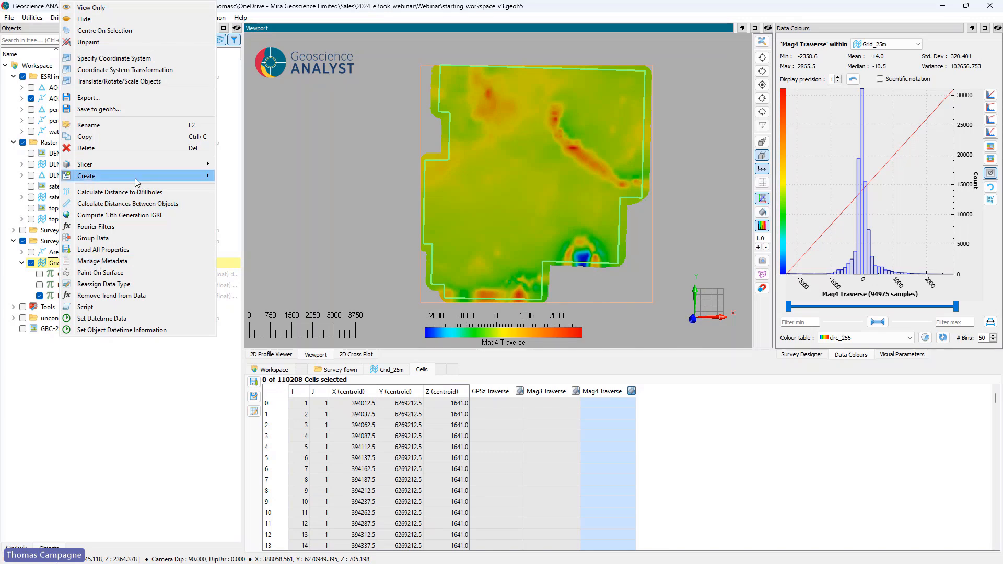
mouse_move(137, 178)
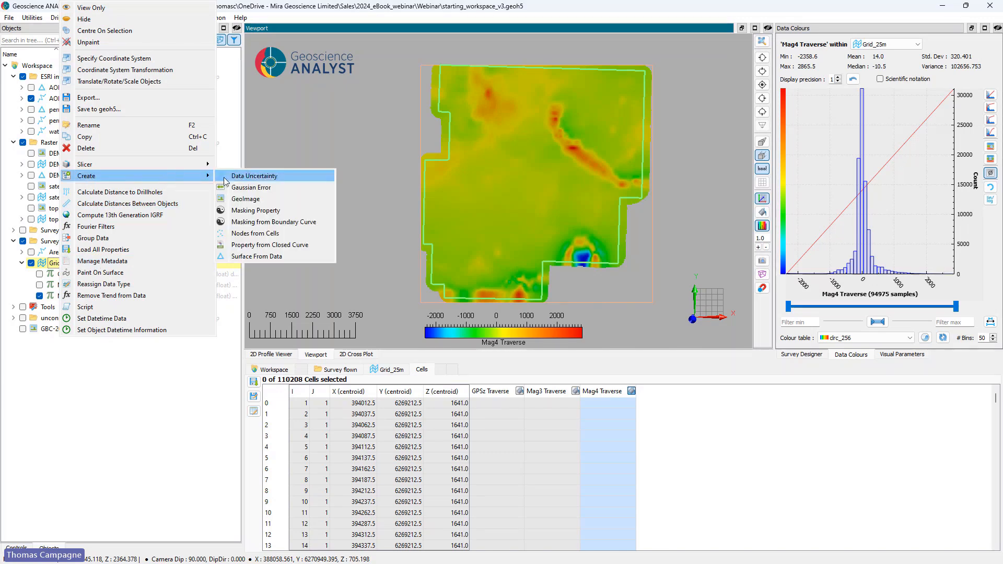
click(273, 223)
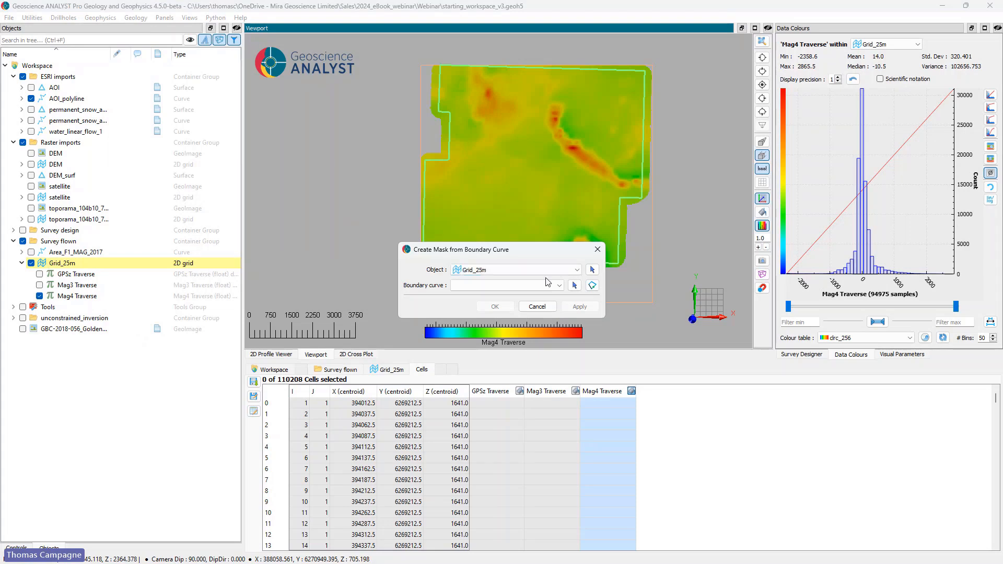
click(574, 286)
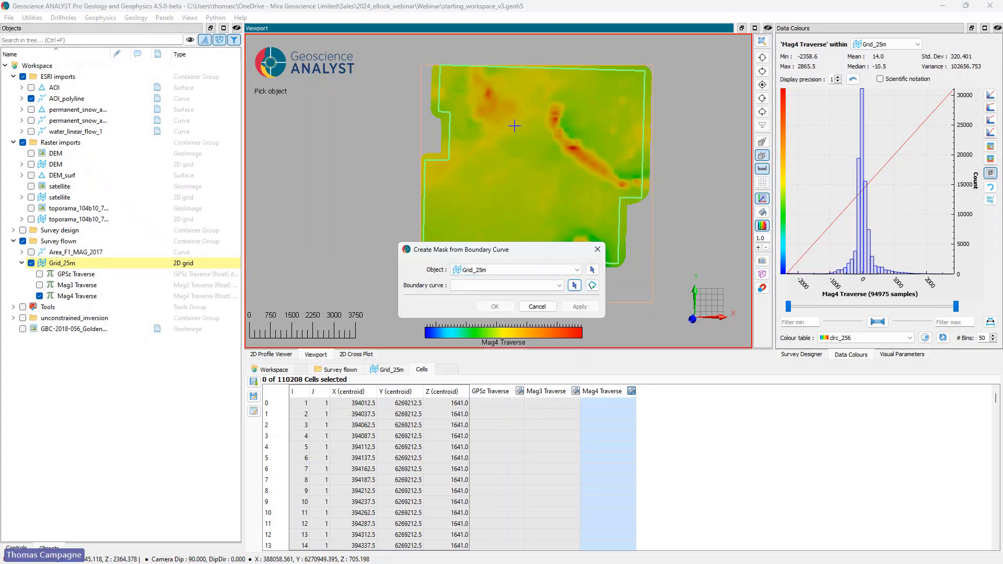
click(448, 139)
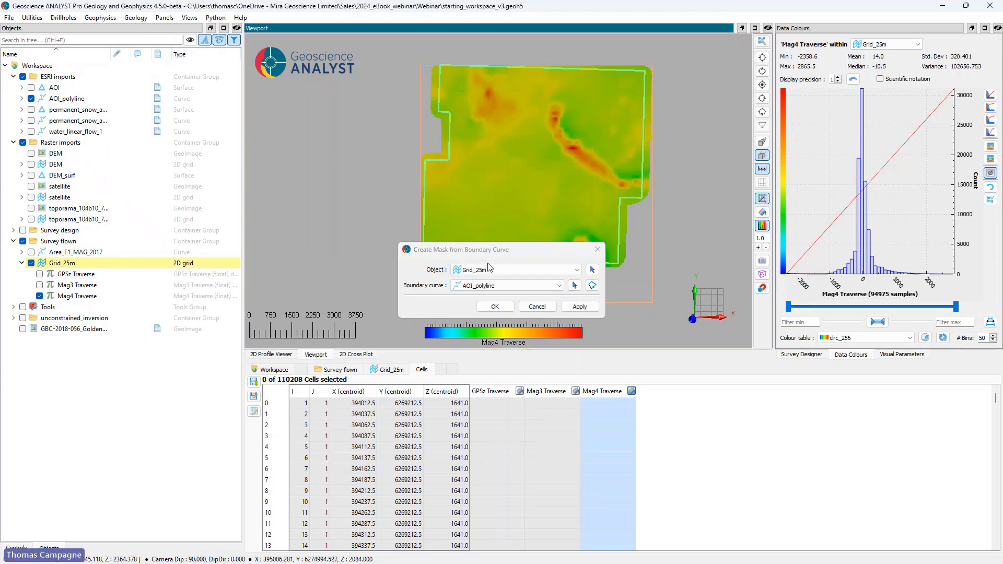
click(495, 306)
Step: Rename the new boundary mask of Grid_25m as AOI and display it on the grid
double_click(74, 274)
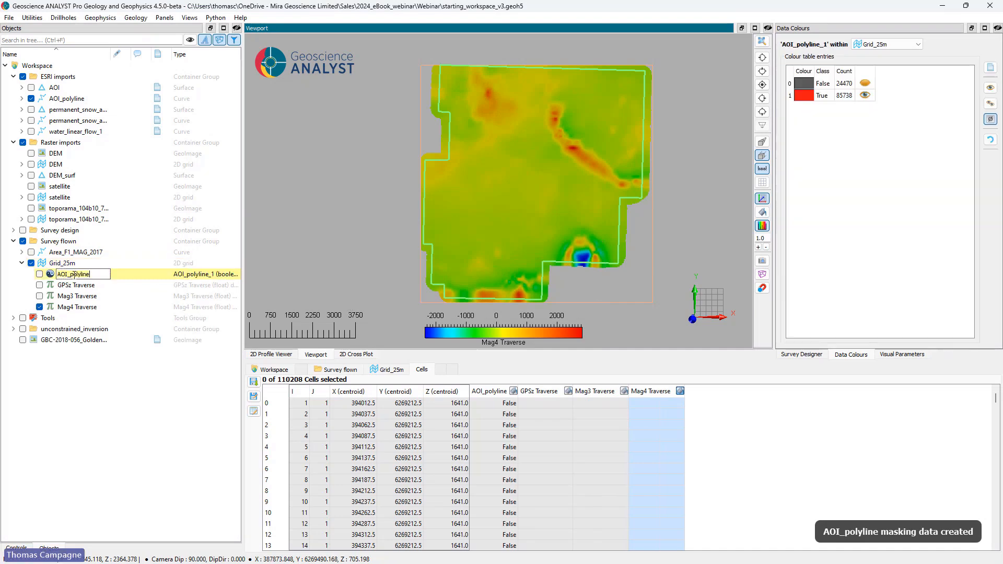
key(BackSpace)
key(BackSpace)
key(BackSpace)
key(BackSpace)
key(BackSpace)
key(BackSpace)
key(BackSpace)
key(BackSpace)
key(BackSpace)
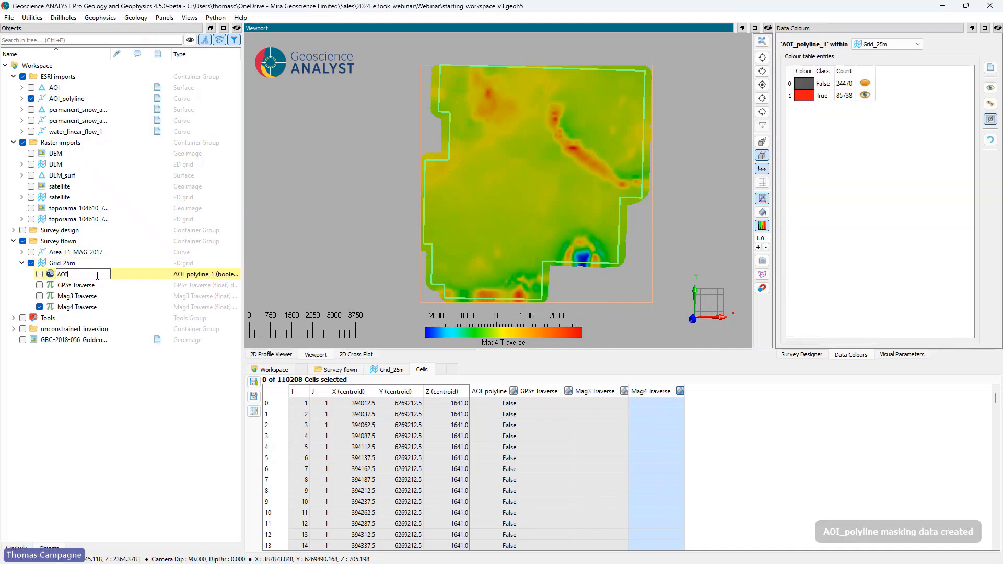
key(Return)
right_click(87, 288)
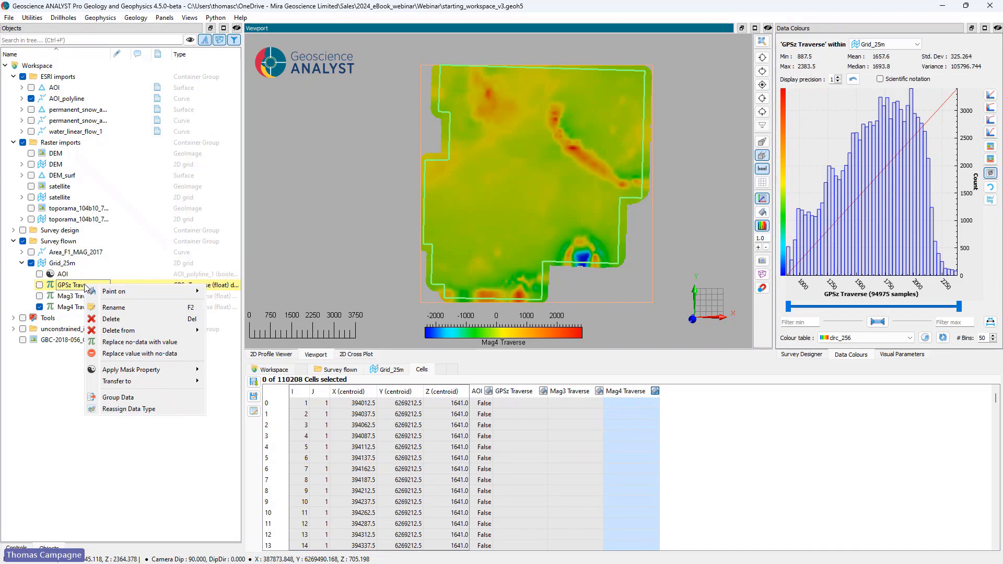
click(40, 274)
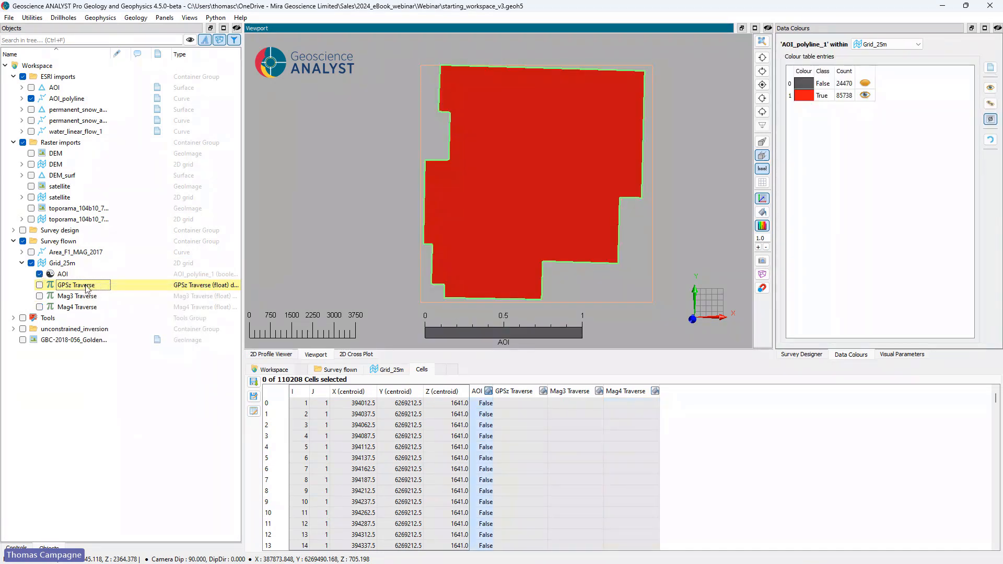
Step: Apply the AOI mask to the GPSz Traverse, Mag3 Traverse and Mag4 Traverse properties of Grid_25m
right_click(87, 288)
mouse_move(131, 370)
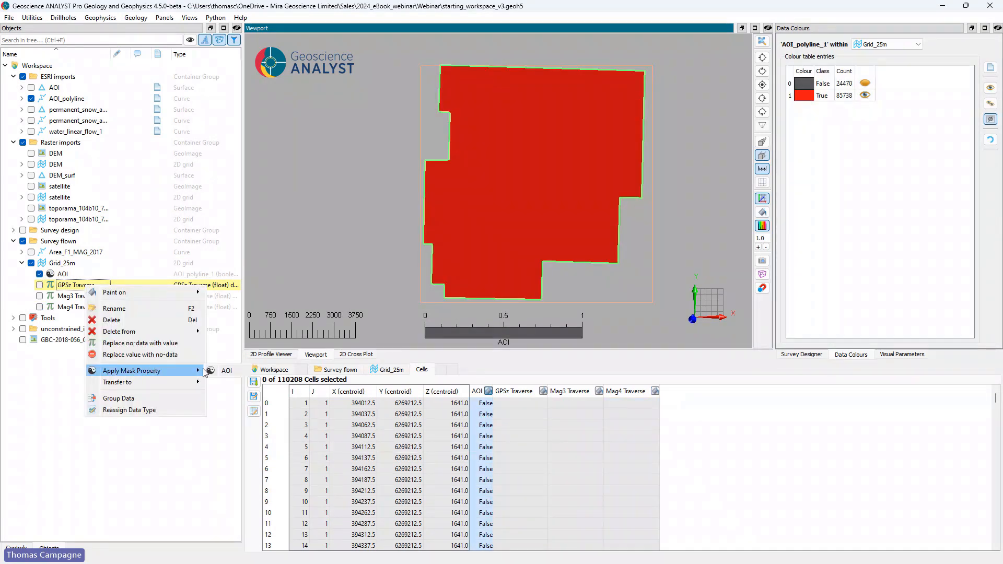
click(222, 371)
key(Return)
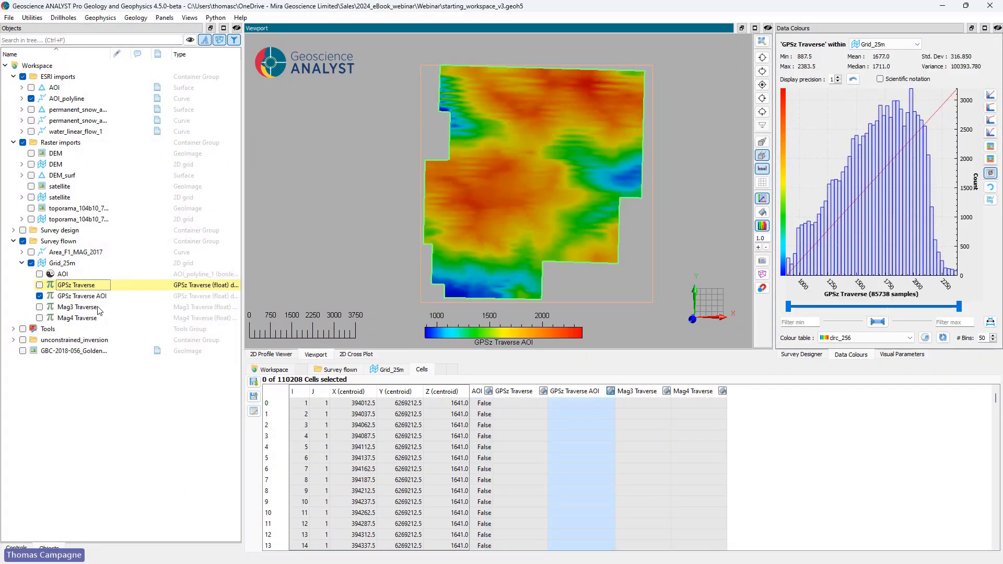
right_click(82, 308)
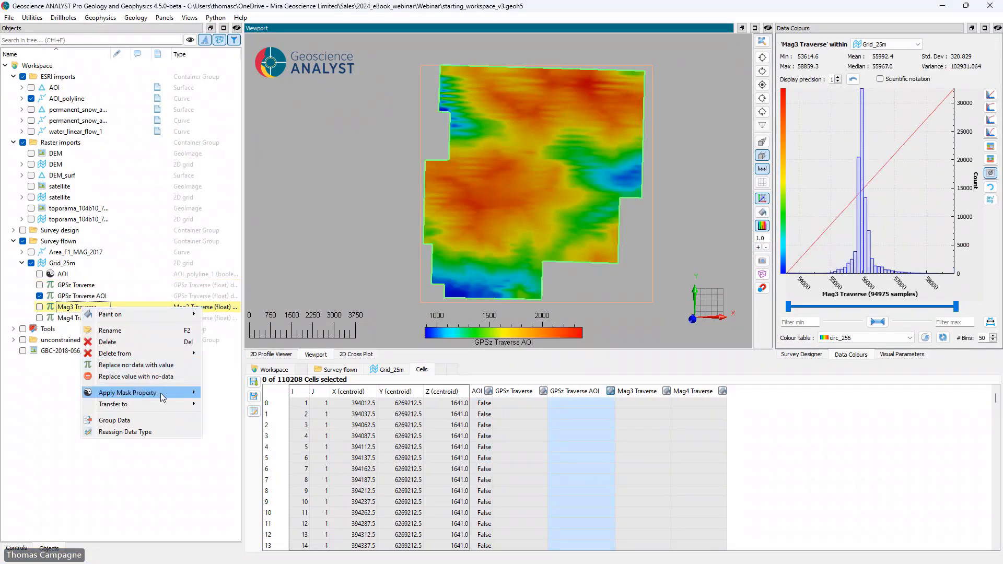
mouse_move(161, 392)
click(222, 393)
right_click(81, 330)
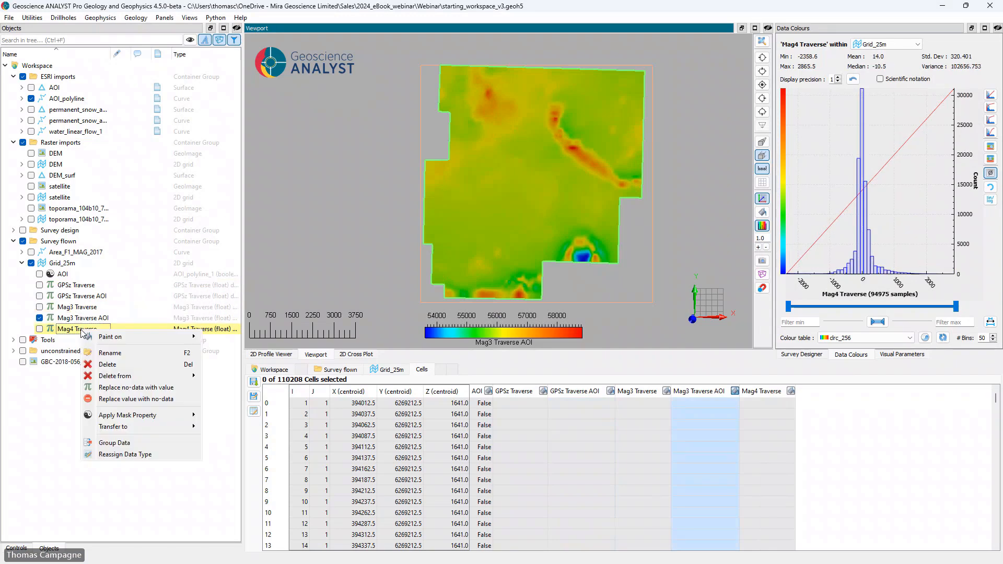
mouse_move(171, 417)
click(228, 416)
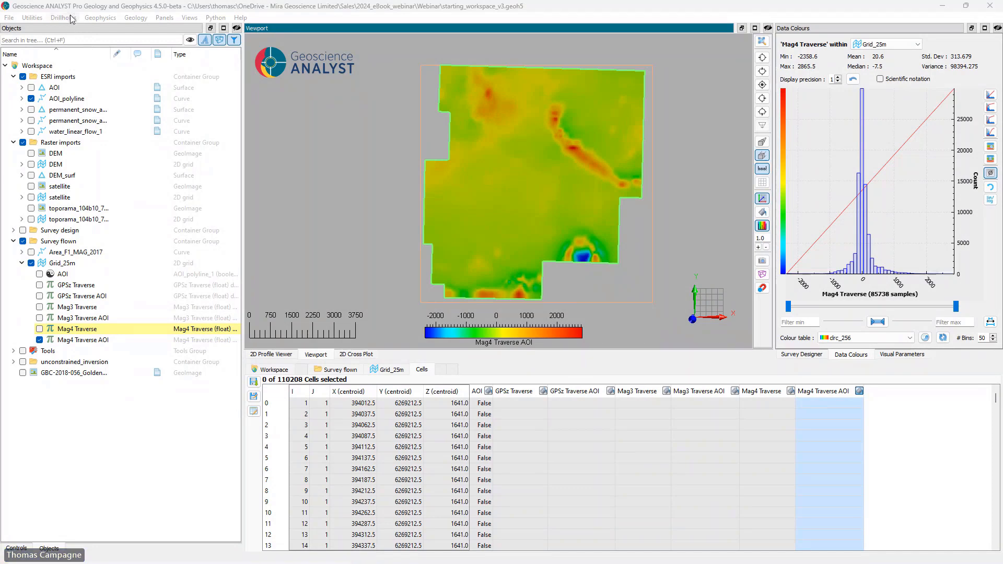
Step: Start a Fourier filter on Grid_25m's Mag4 Traverse AOI property and choose Reduction-to-Pole as the filter
click(99, 17)
mouse_move(141, 97)
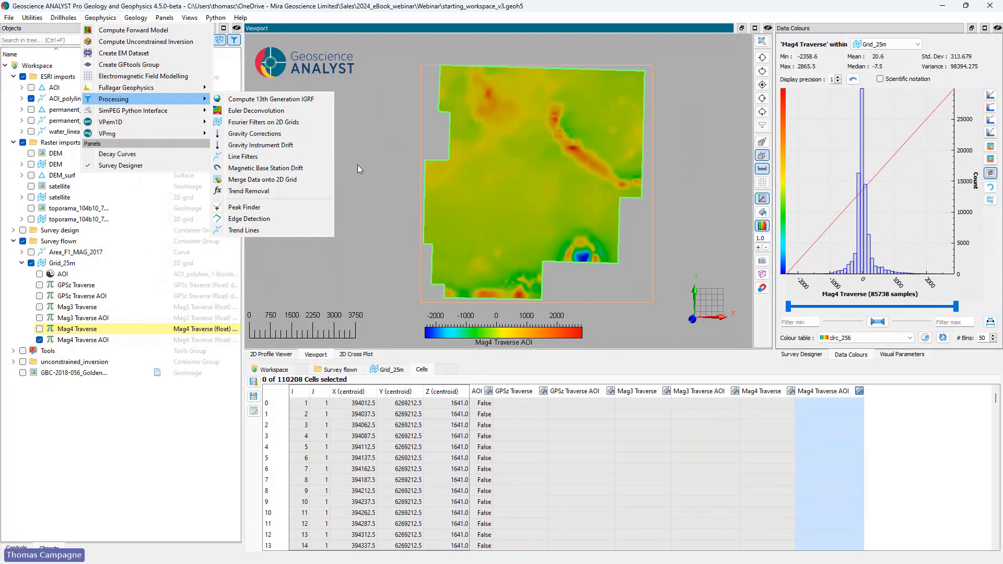
mouse_move(190, 101)
click(261, 124)
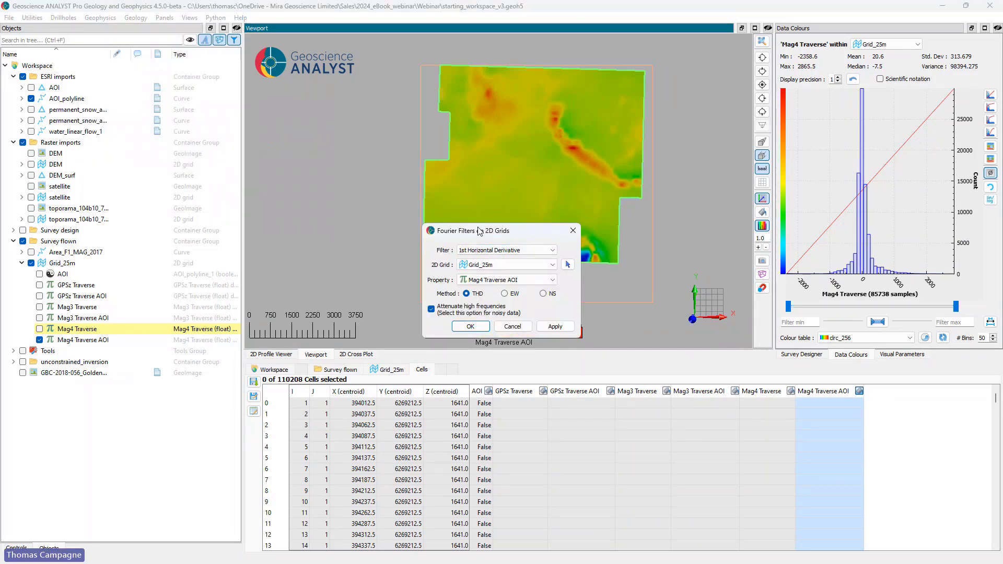
drag(511, 238, 315, 144)
click(305, 156)
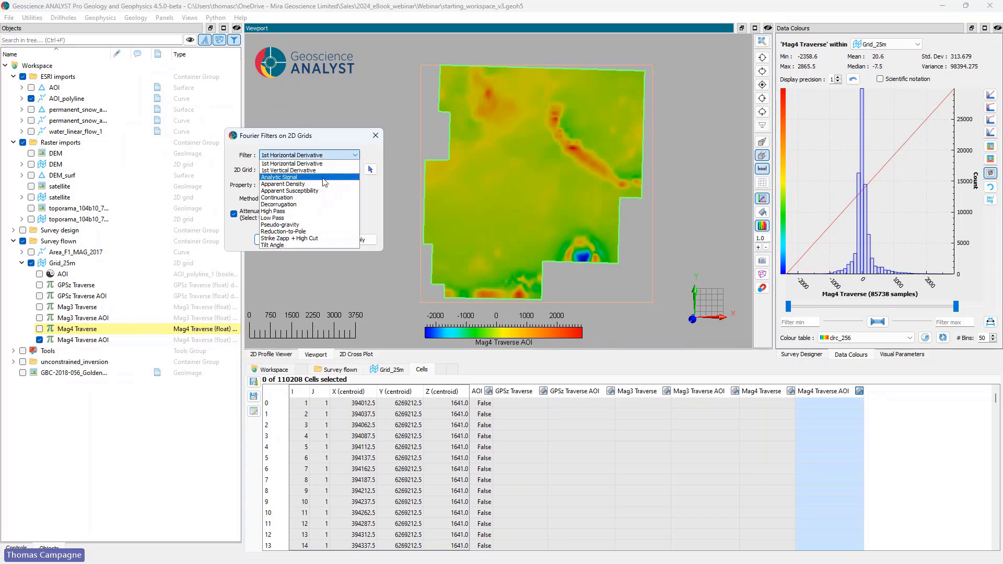
click(323, 231)
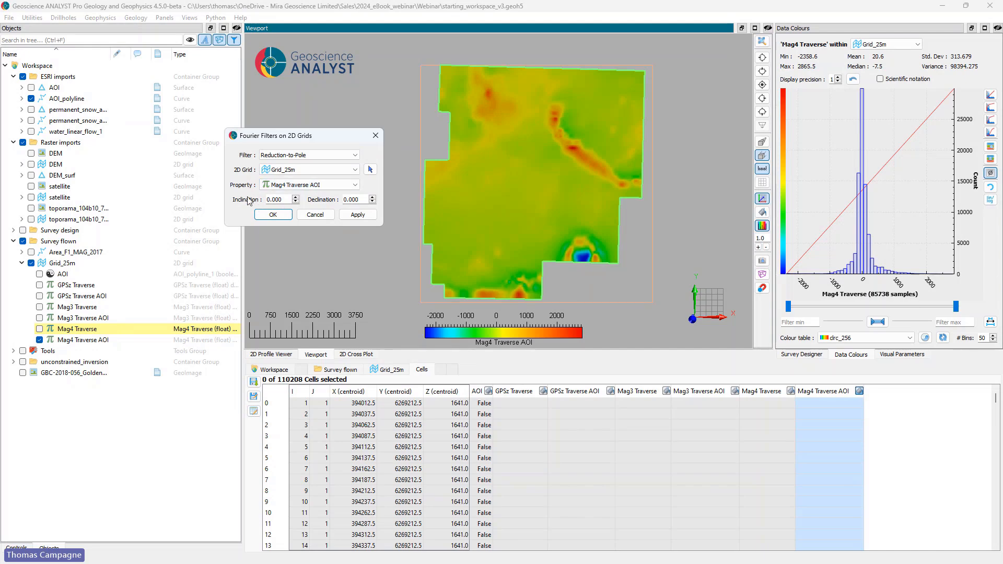
Step: Copy the IGRF declination from the Area_F1_MAG_2017 metadata and set the filter's declination to 19.21
click(72, 253)
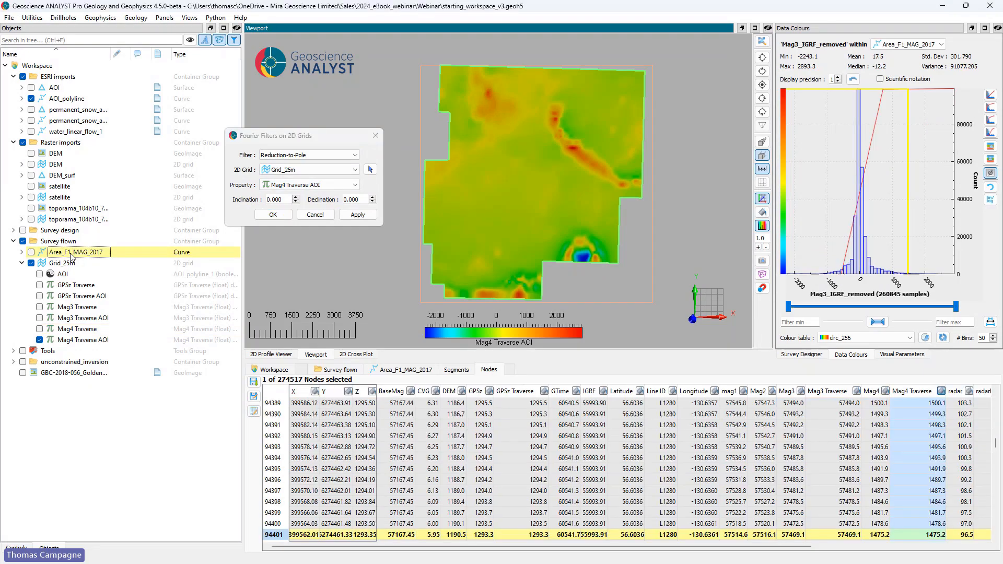
click(402, 370)
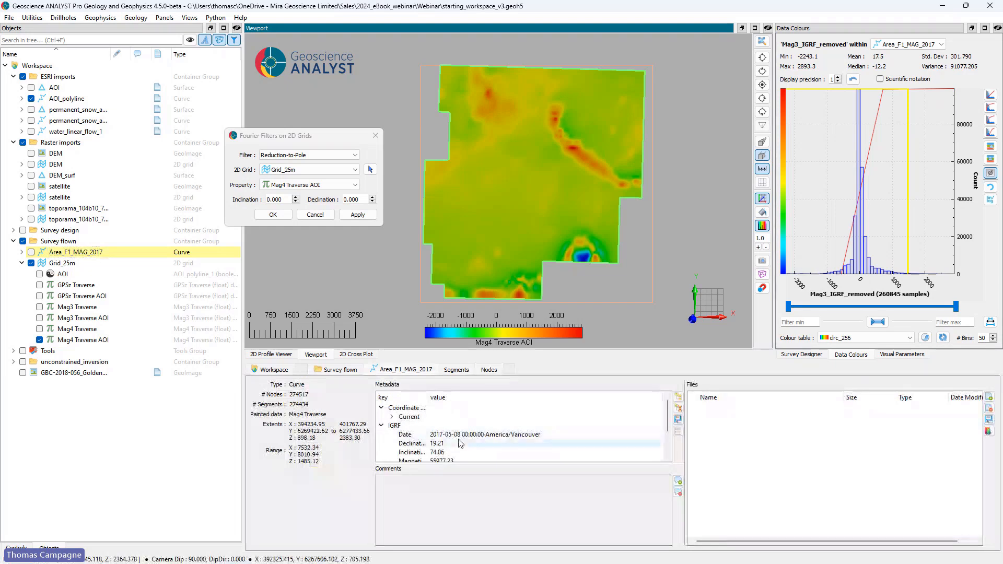
scroll(461, 437, down, 1)
click(443, 418)
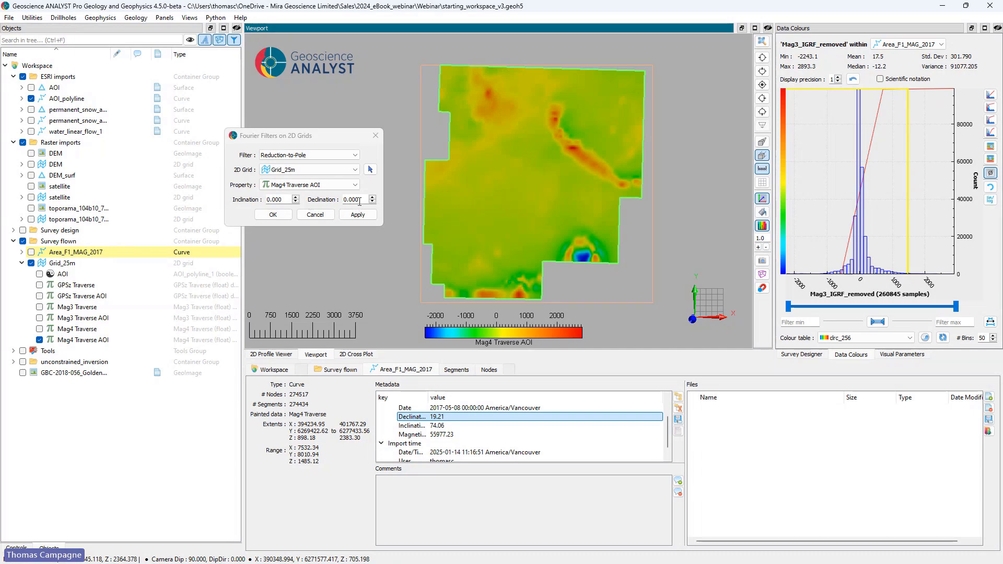
drag(360, 201, 335, 203)
text(19.21)
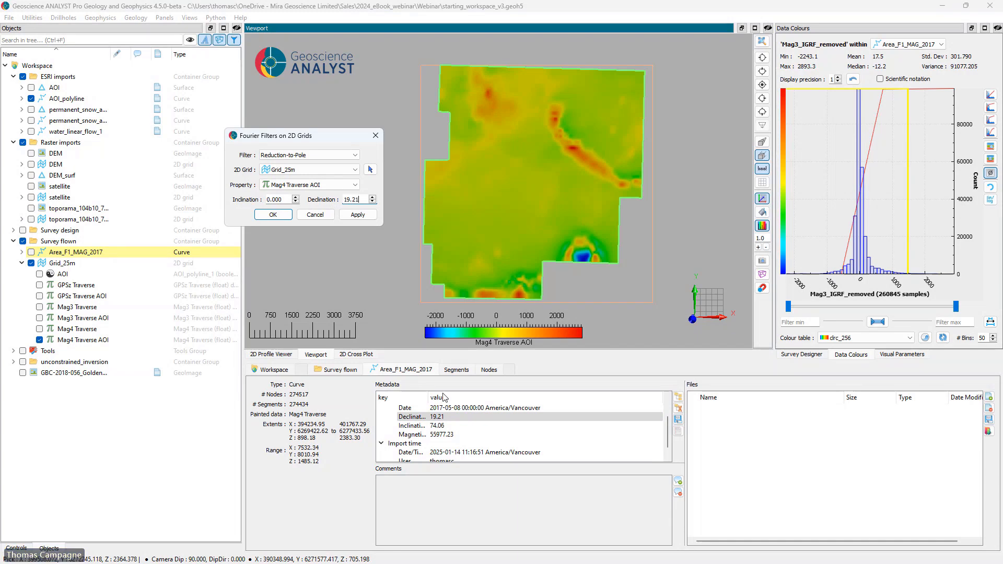
Step: Set the filter's inclination to 74.06 from the IGRF metadata and apply the reduction to pole
click(445, 426)
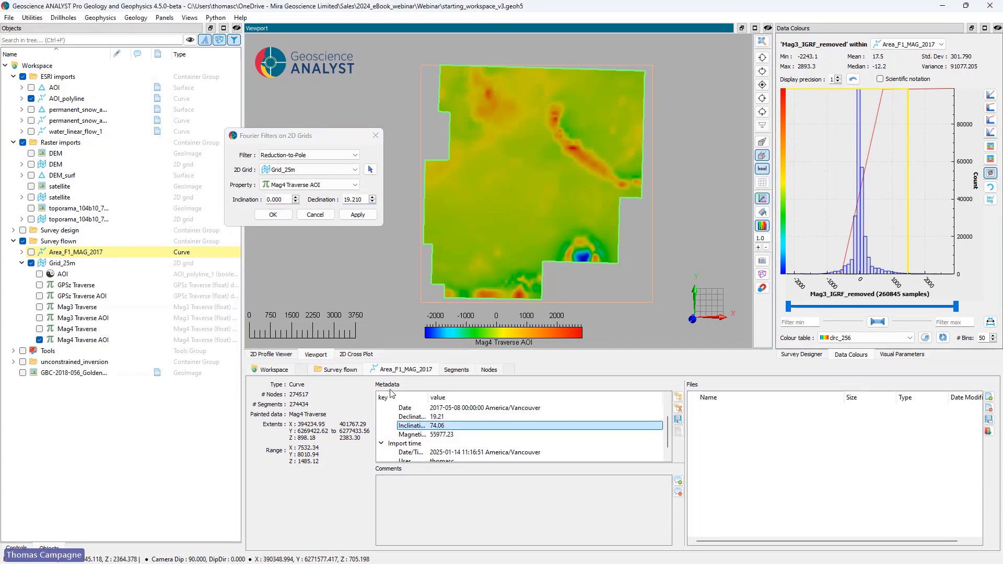
double_click(289, 202)
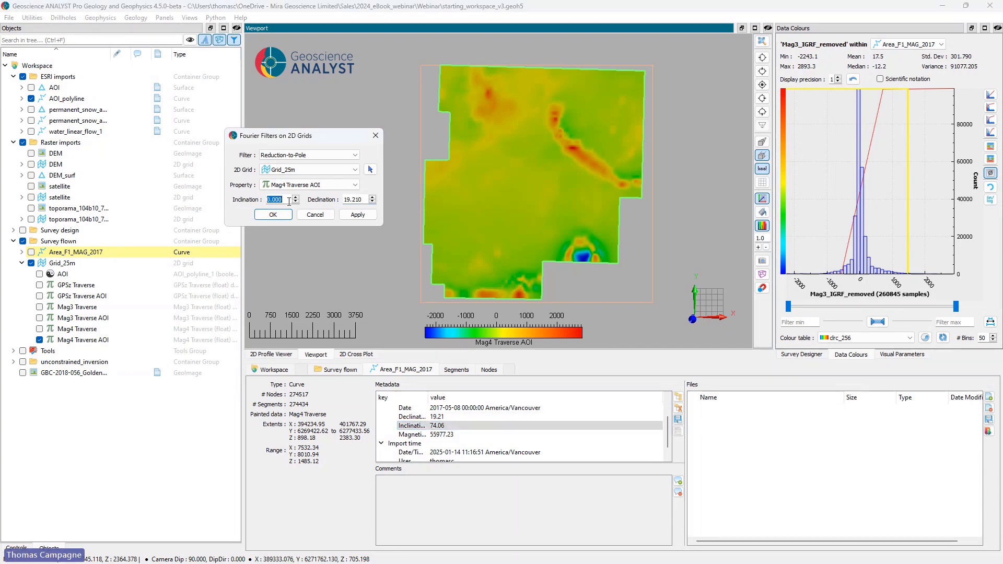
text(74.06)
click(357, 215)
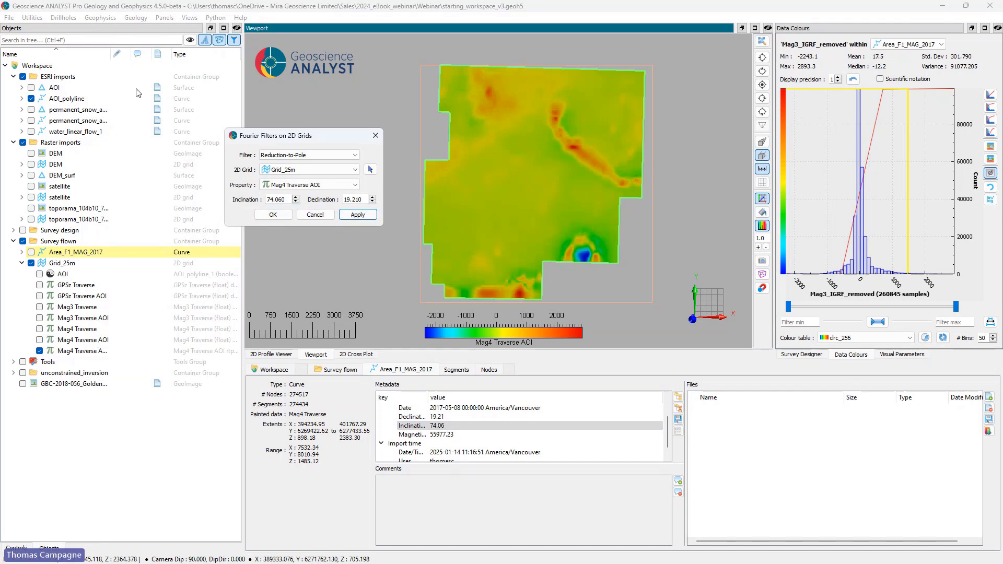
Step: Widen the object tree's name column and rename the filtered Mag4 property as Mag4 Traverse AOI rtp
drag(111, 57, 168, 57)
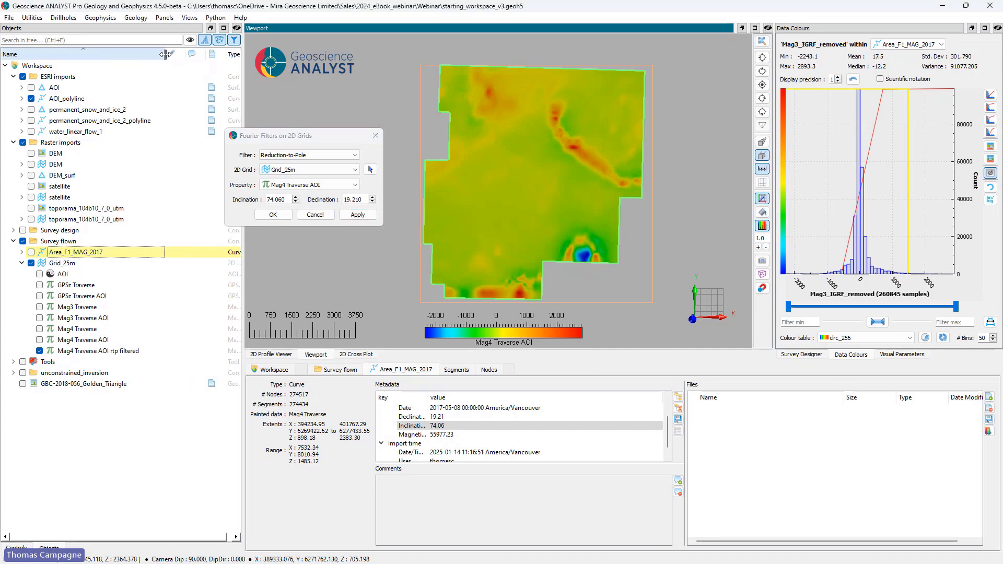
double_click(128, 352)
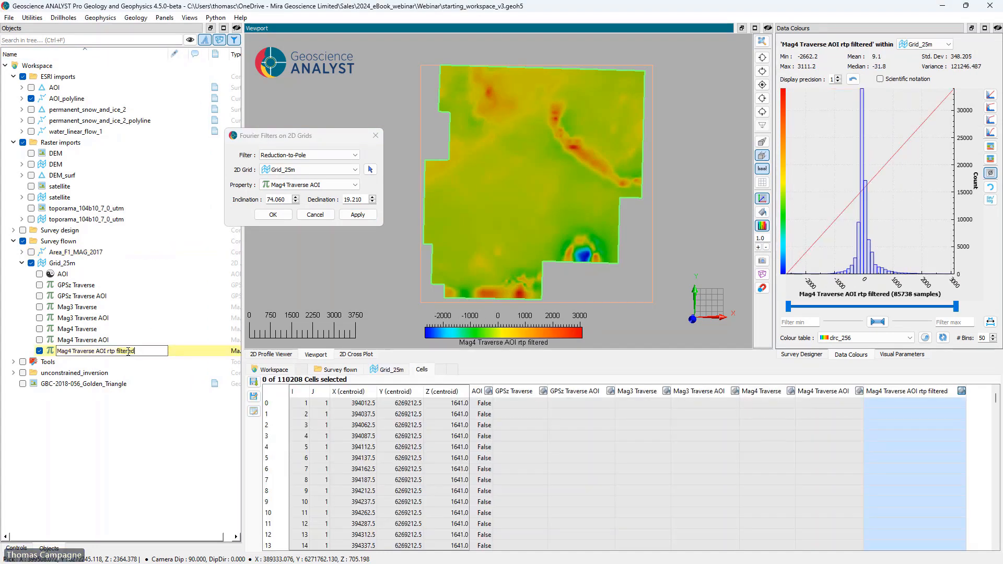
key(ctrl+BackSpace)
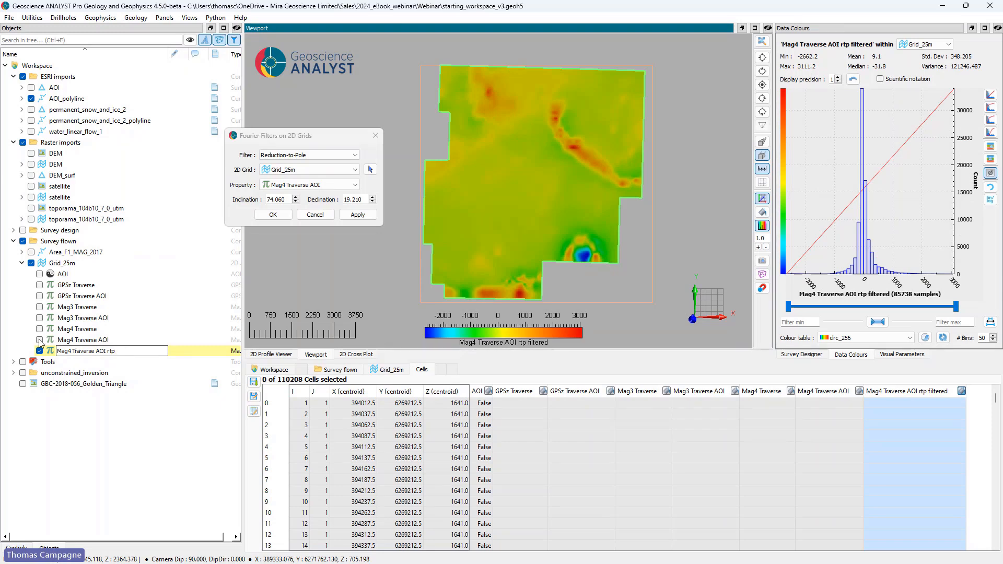
key(Return)
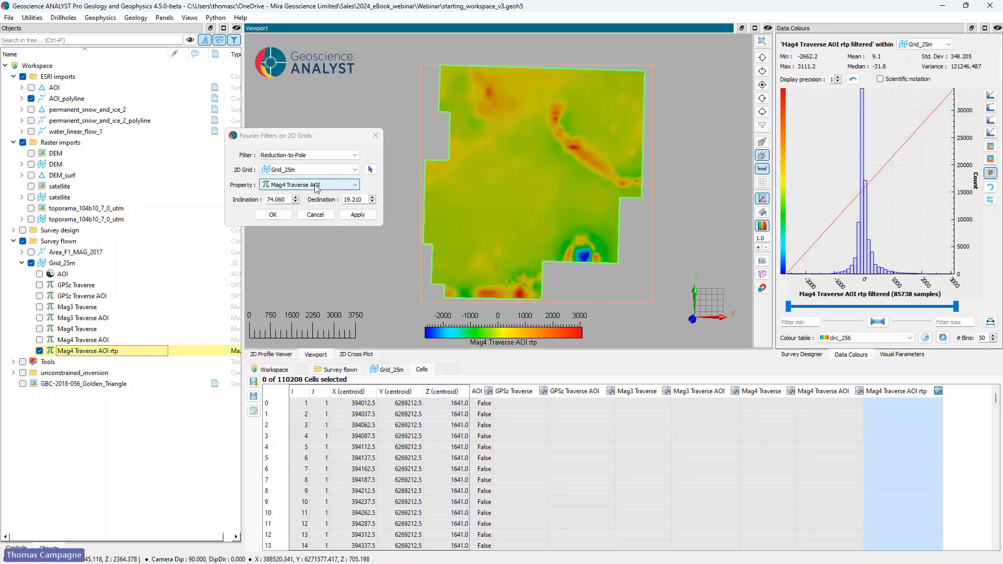
Step: Compute the Analytic Signal of Mag4 Traverse AOI rtp on Grid_25m with high frequencies attenuated
click(320, 155)
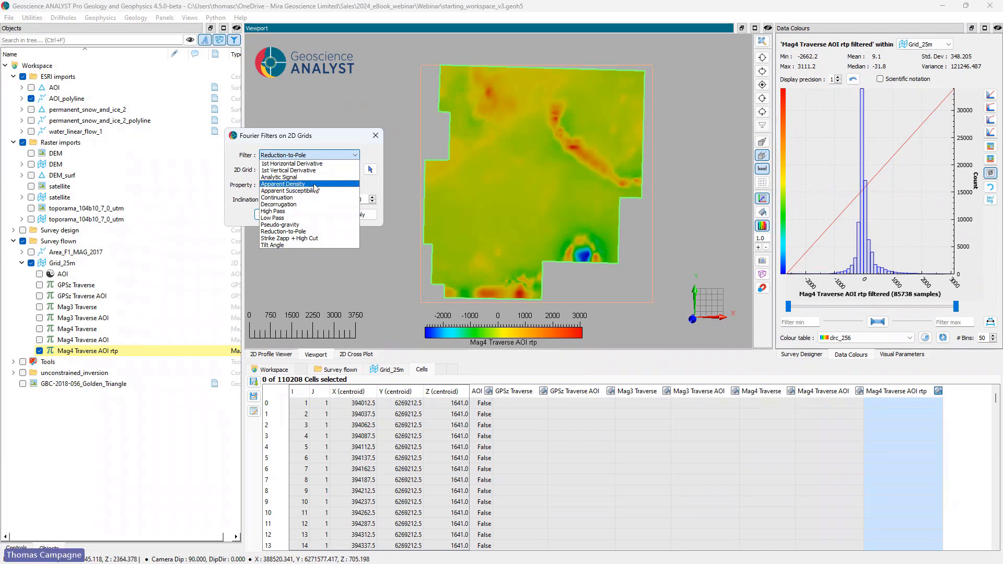
click(316, 177)
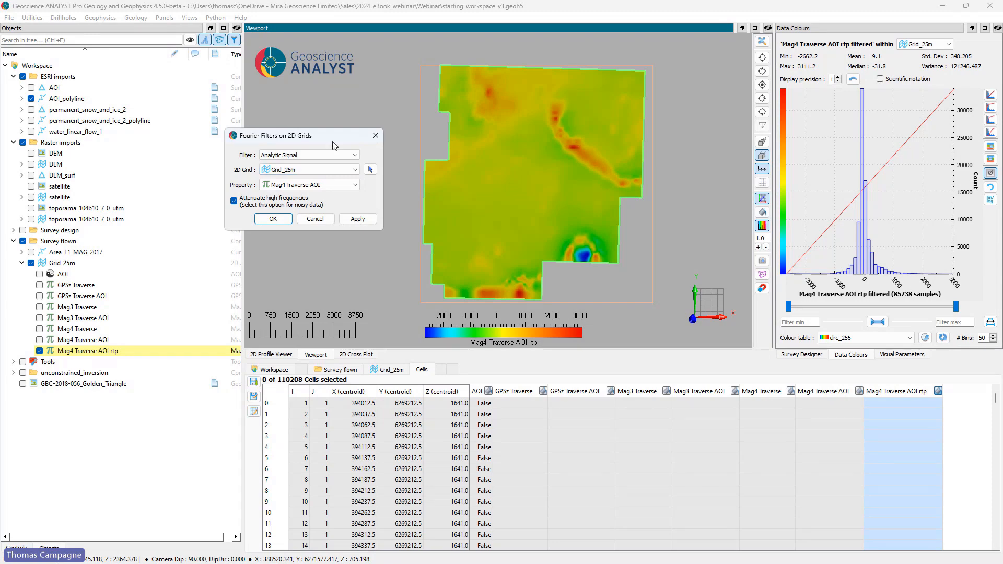
click(326, 186)
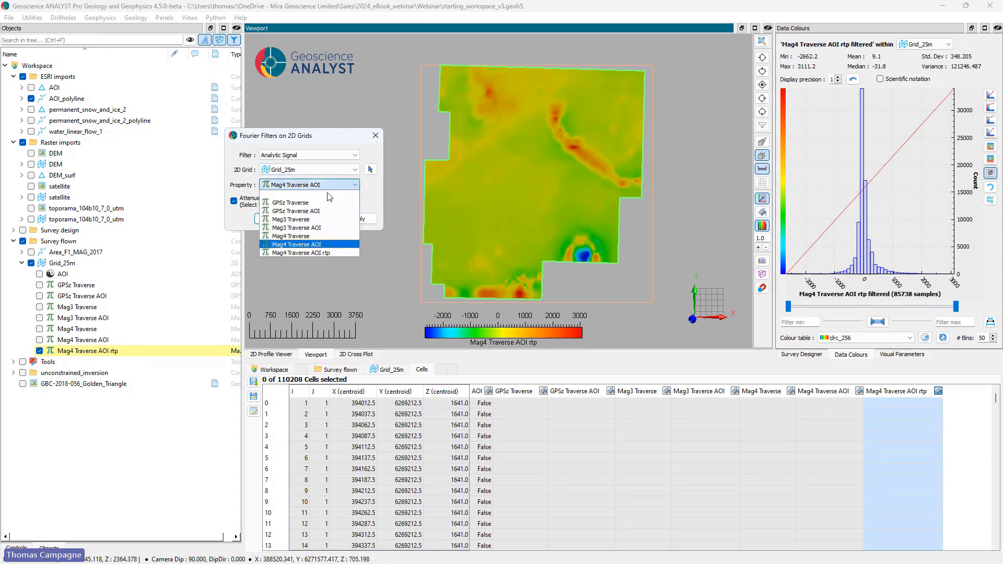
click(317, 253)
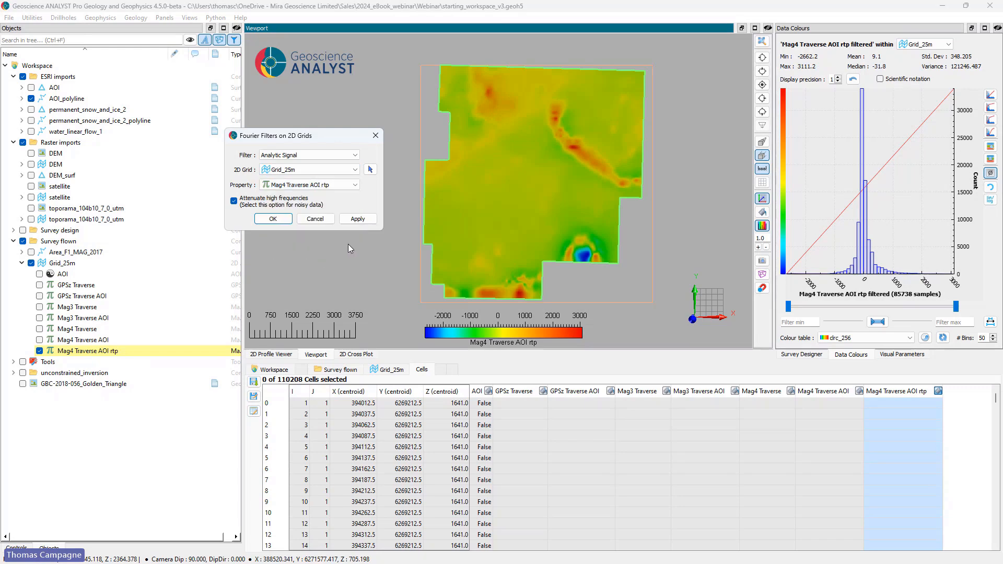
click(277, 221)
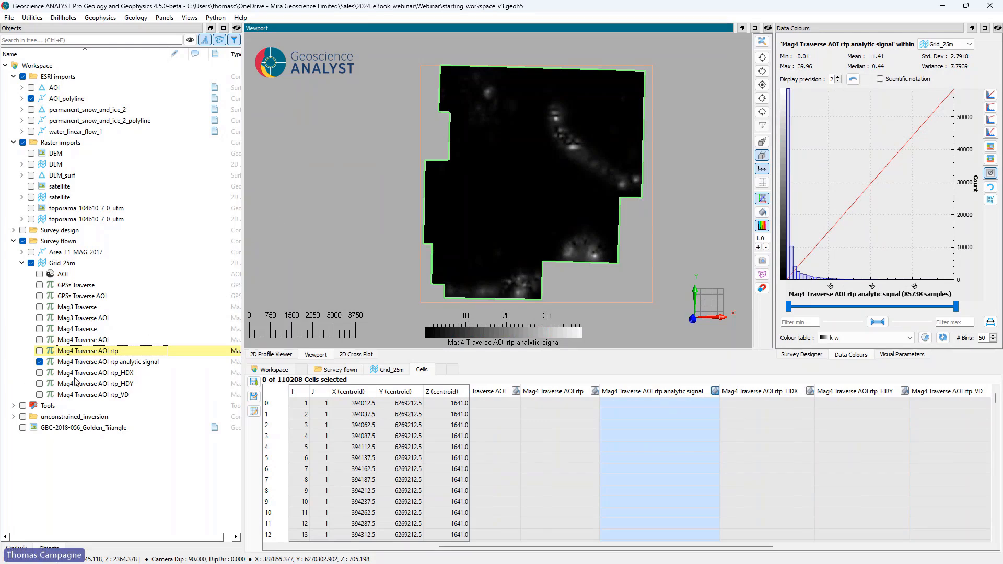
Step: Colour the analytic signal with a linear mapping ranged by trimming the histogram and the drb_256 colour table
click(123, 363)
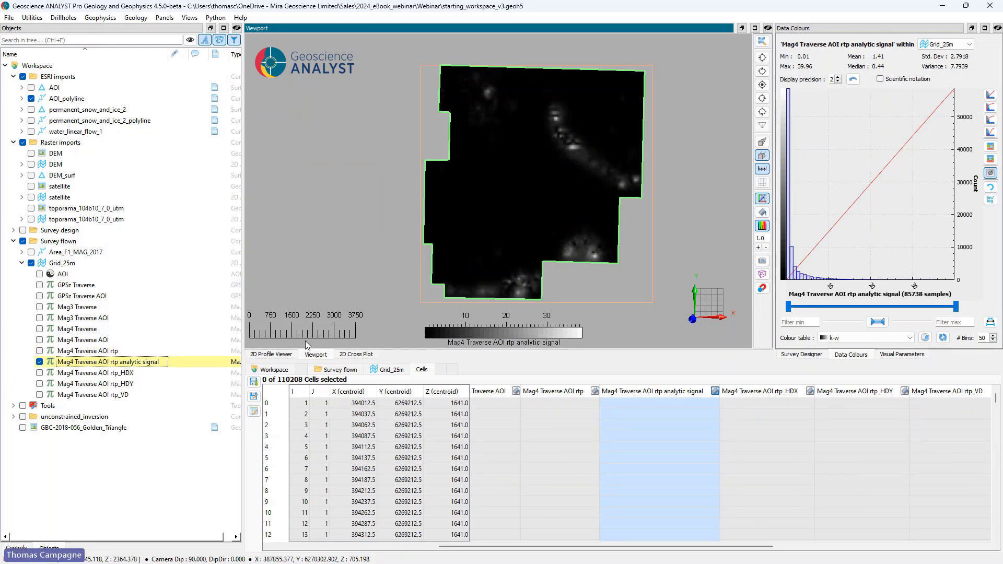
click(991, 96)
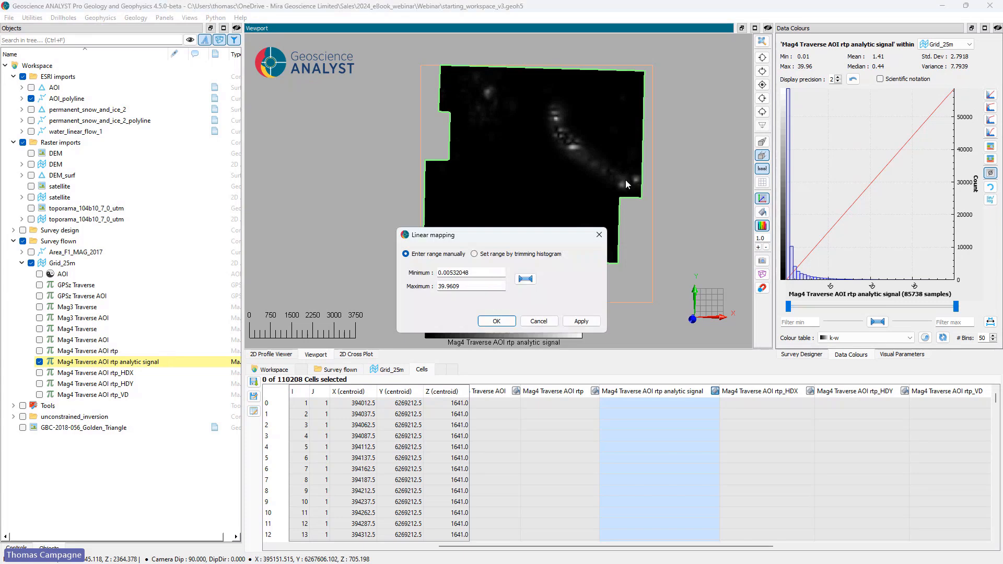
click(545, 248)
click(504, 317)
click(859, 344)
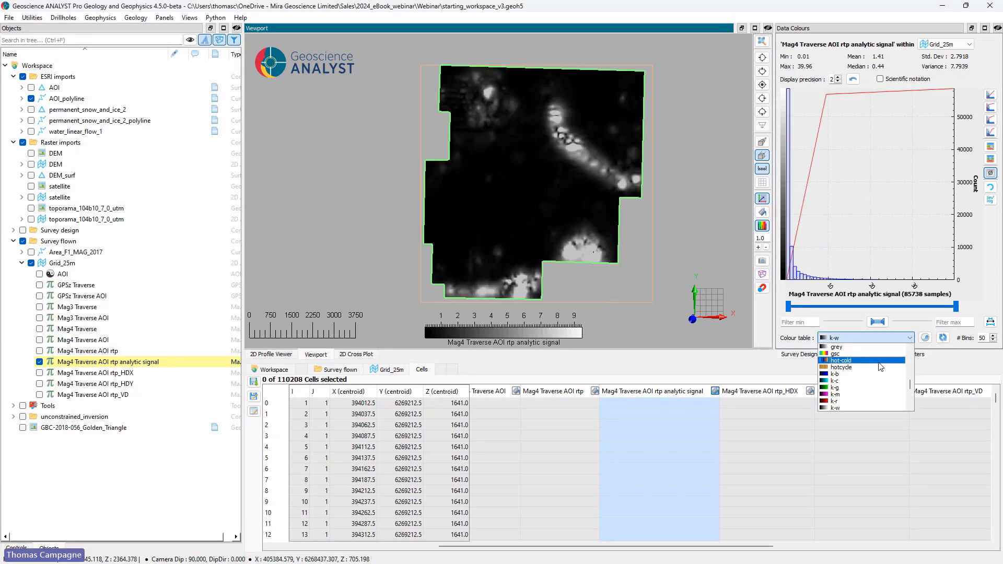
scroll(879, 370, up, 5)
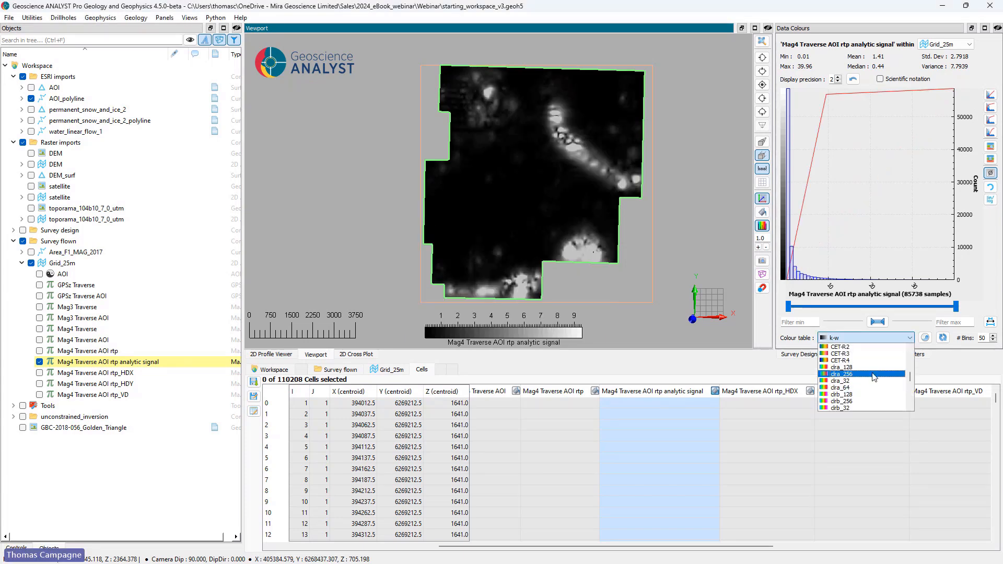
click(875, 400)
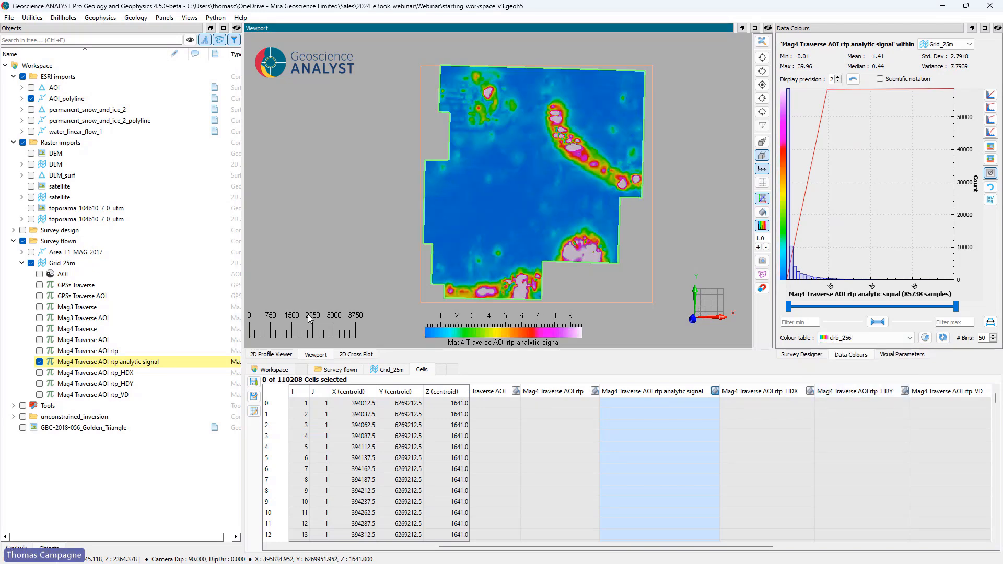
Step: Display Mag4 Traverse AOI rtp_HDX on the grid and apply a linear colour mapping ranged by trimming the histogram
click(124, 373)
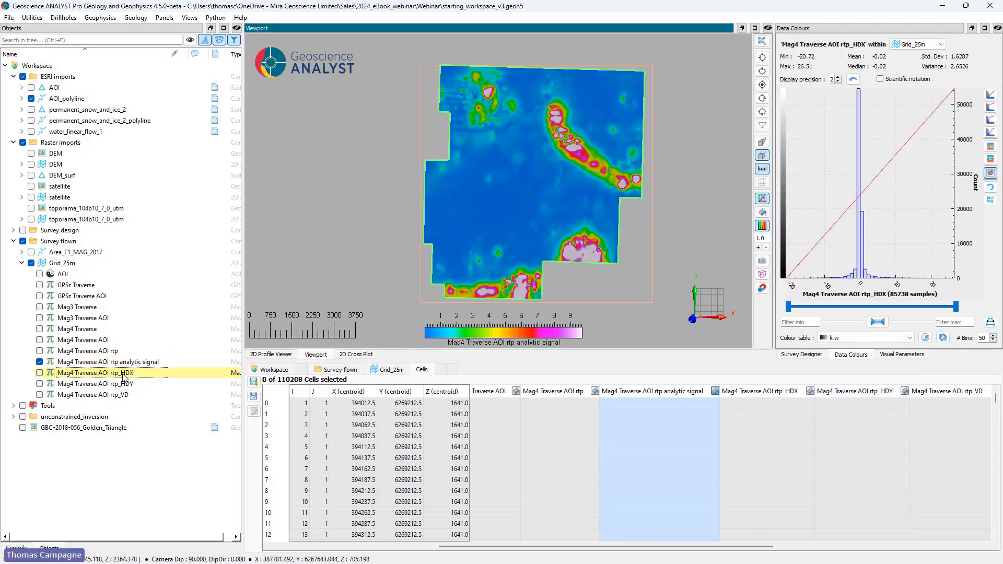
click(39, 372)
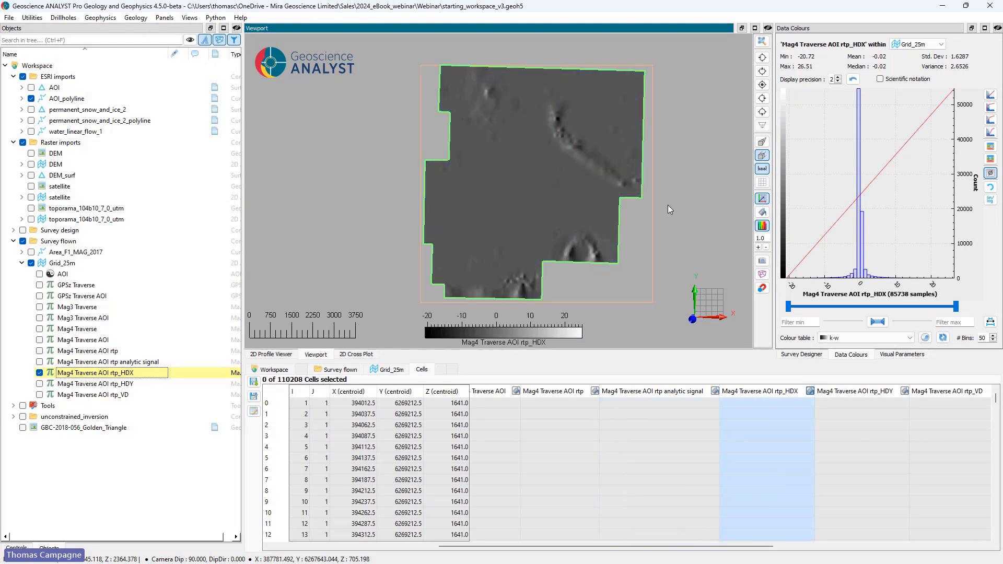
click(992, 95)
click(473, 254)
click(496, 321)
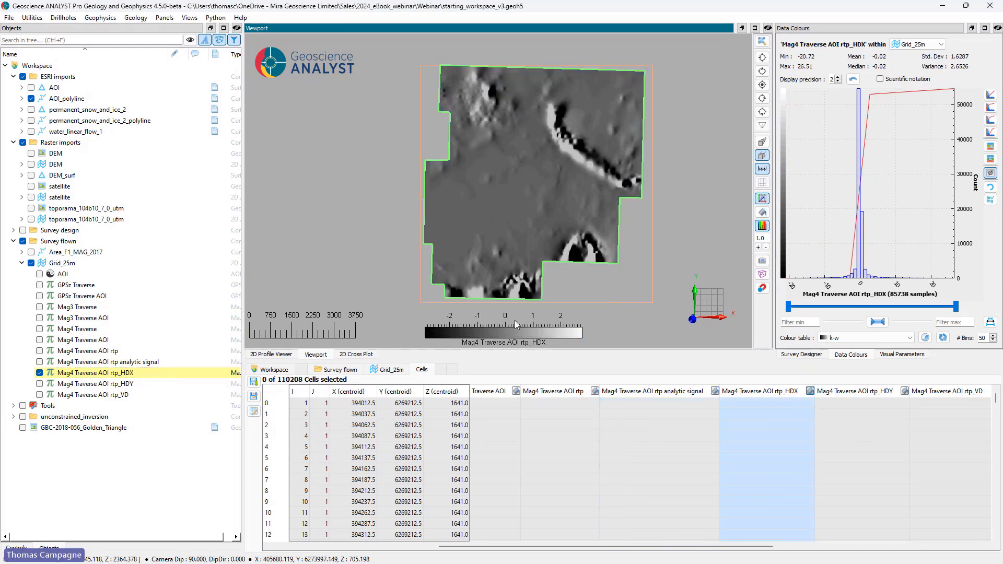
Step: Display Mag4 Traverse AOI rtp_HDY on the grid with a linear colour mapping that trims 2.50% from each end of the histogram
click(39, 383)
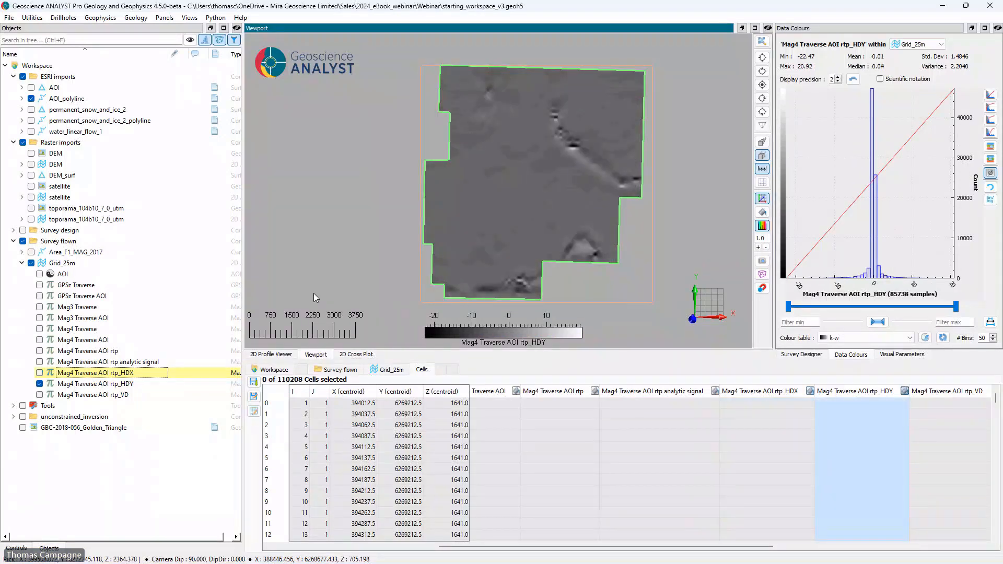
click(992, 96)
click(493, 256)
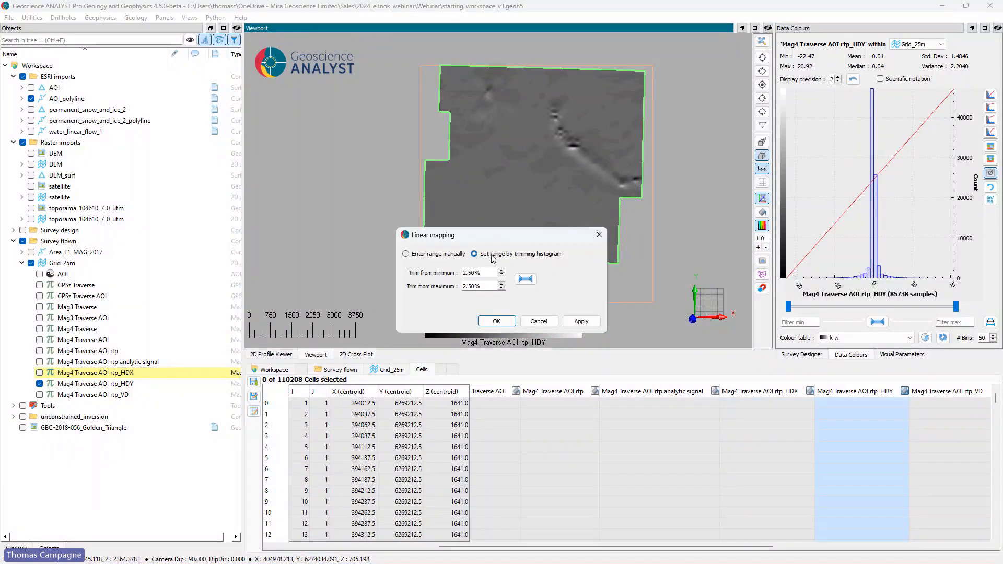
click(496, 322)
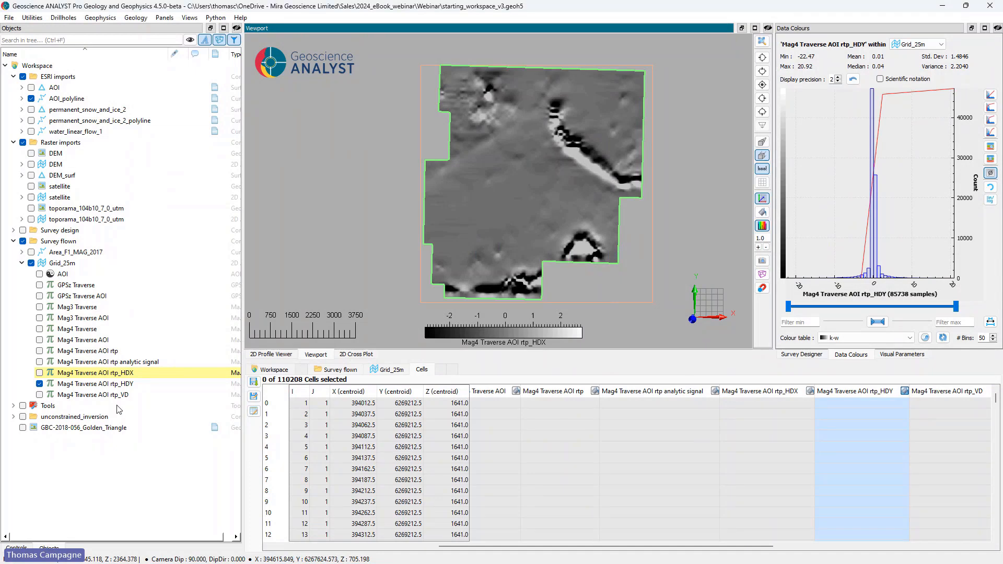
Step: Display Mag4 Traverse AOI rtp_VD on the grid and apply a linear colour mapping ranged by trimming the histogram
click(40, 394)
click(991, 96)
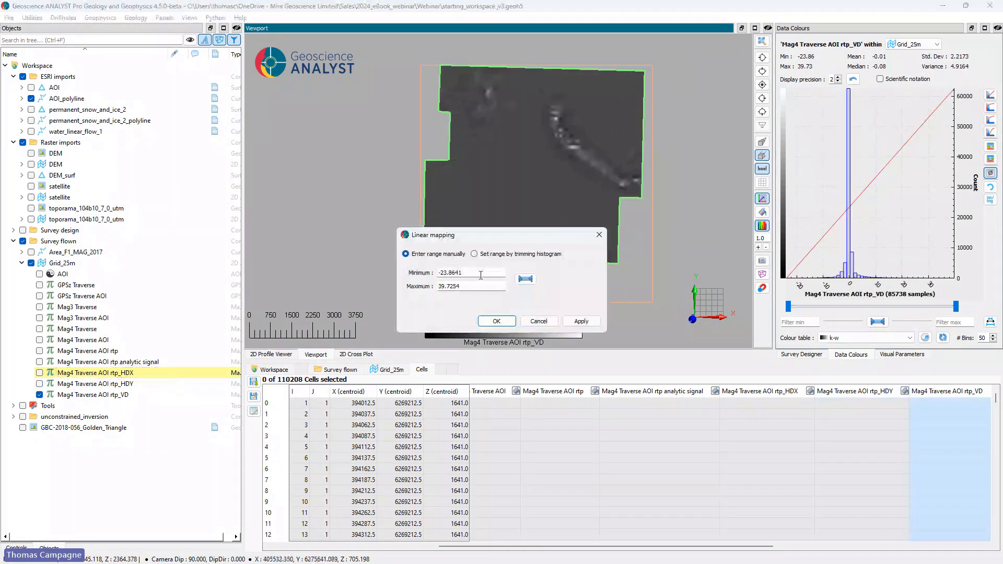
click(474, 254)
click(496, 321)
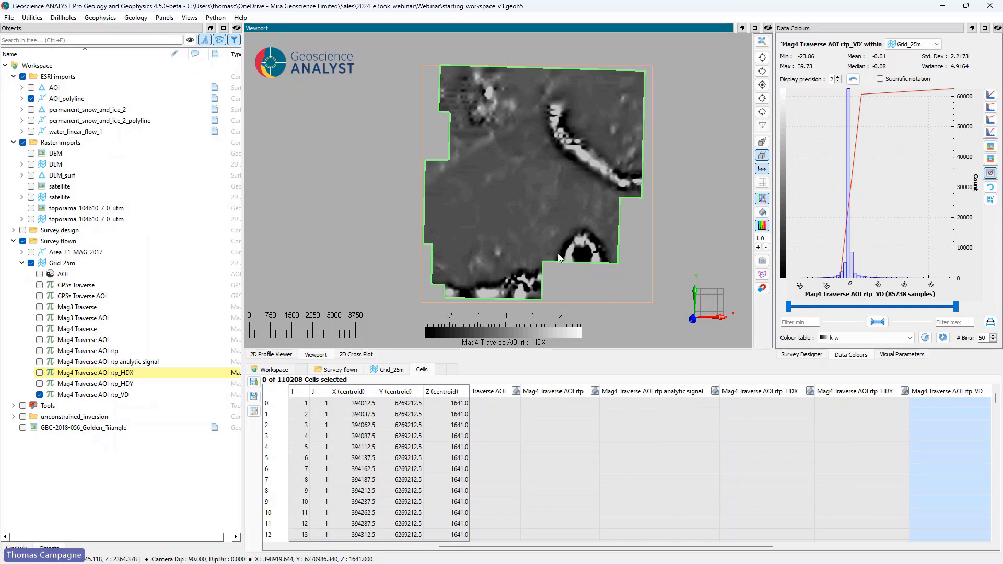
Step: Show the Area_F1_MAG_2017 flight lines together with the grid in an oblique 3D view
drag(559, 258, 561, 178)
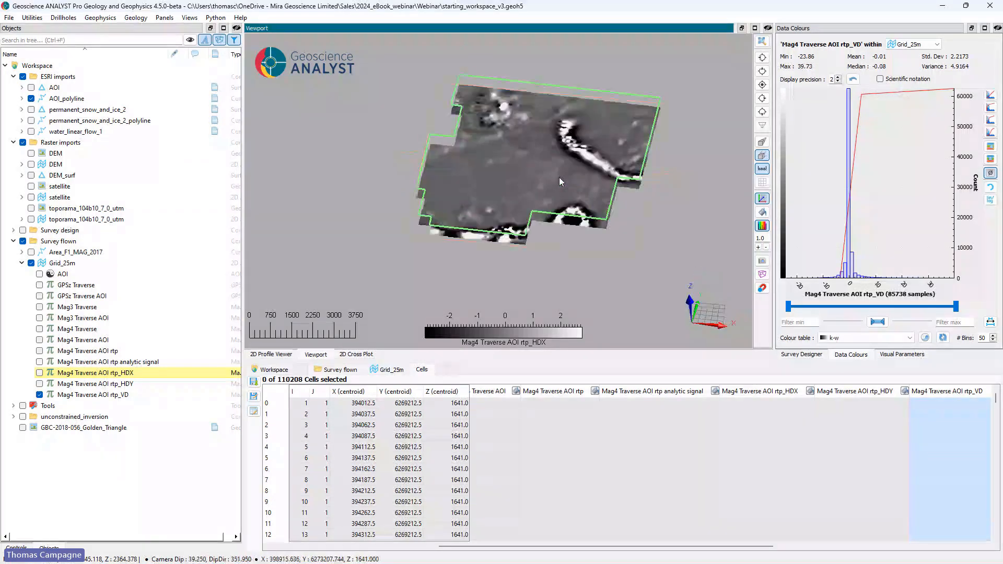
click(31, 252)
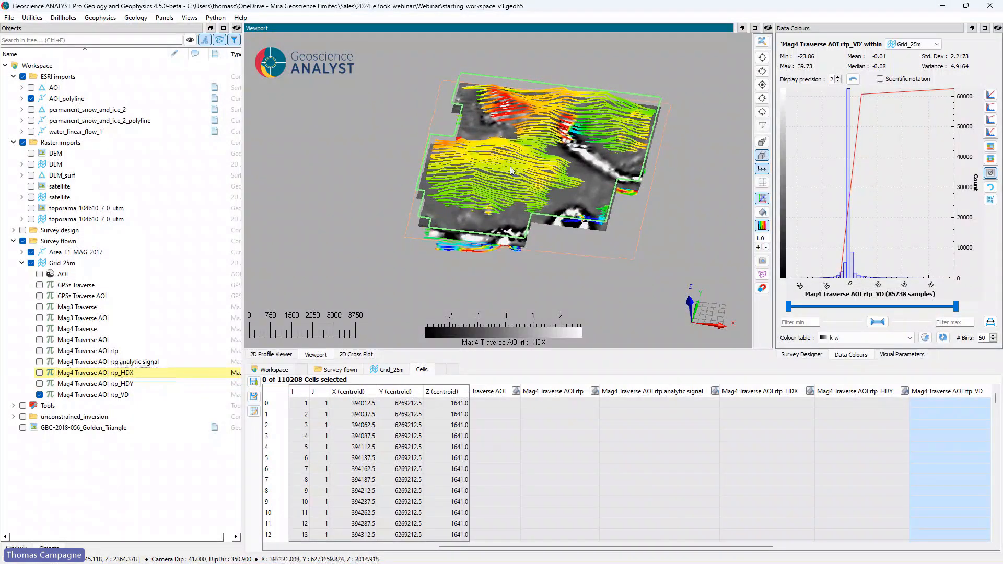
drag(518, 181, 595, 144)
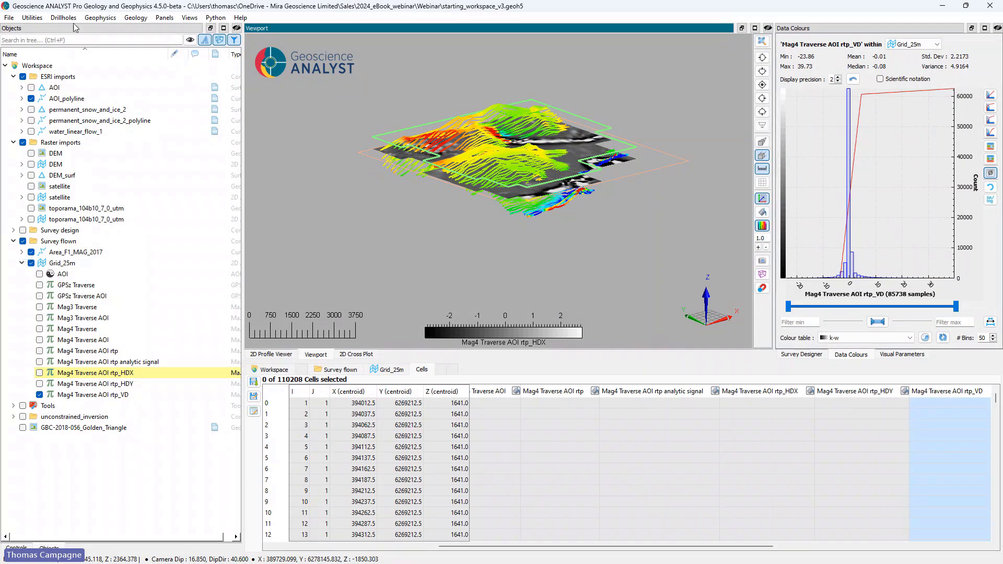
Step: Start a data transfer with Grid_25m as the source object and list the properties of Area_F1_MAG_2017
click(26, 18)
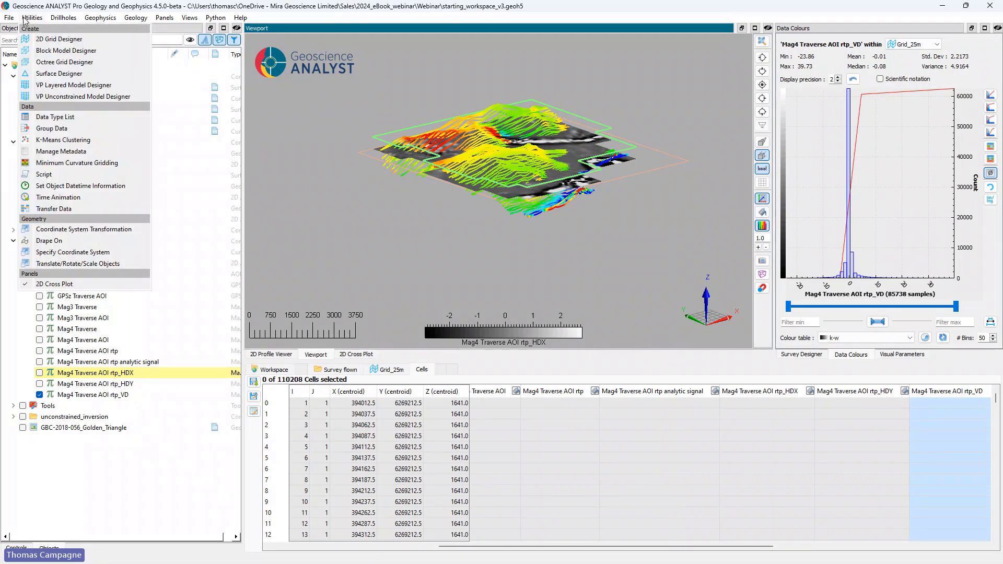
click(54, 208)
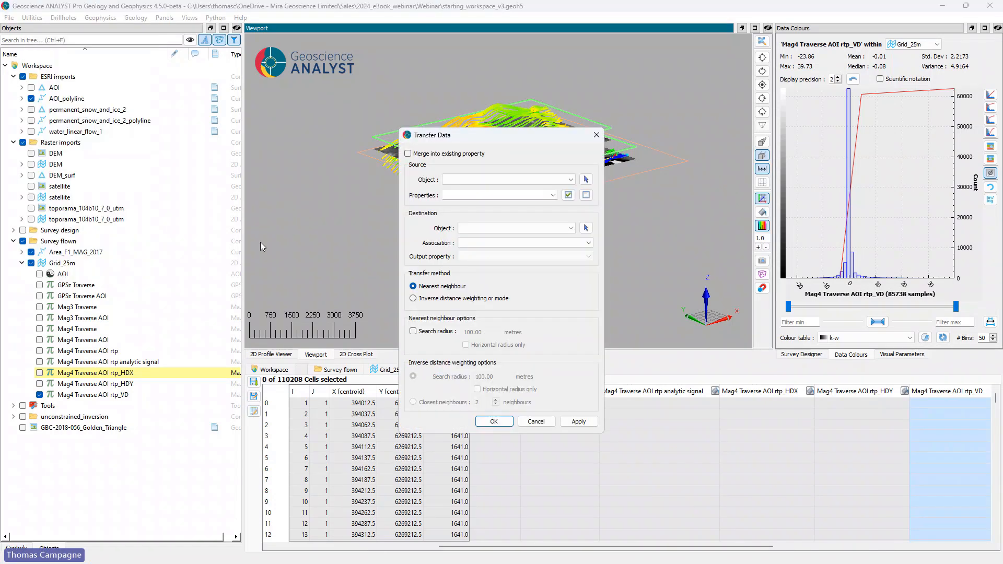
drag(438, 166, 397, 234)
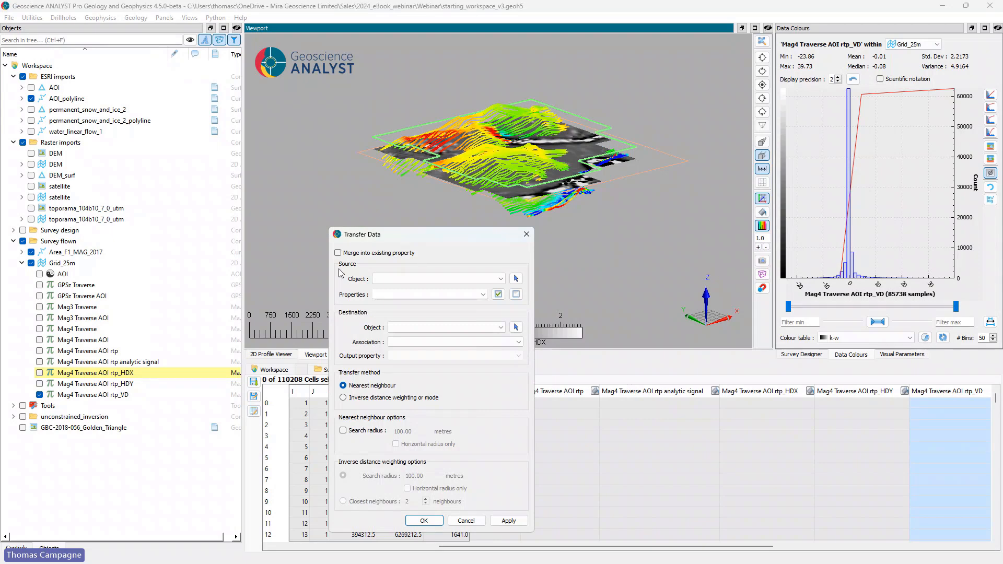
click(21, 252)
scroll(131, 259, down, 5)
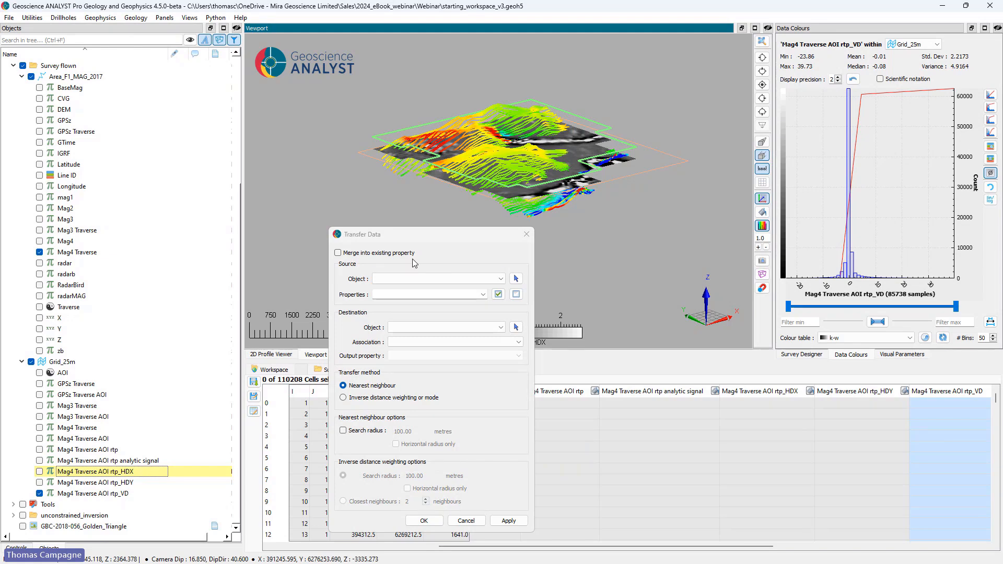
click(515, 279)
click(582, 150)
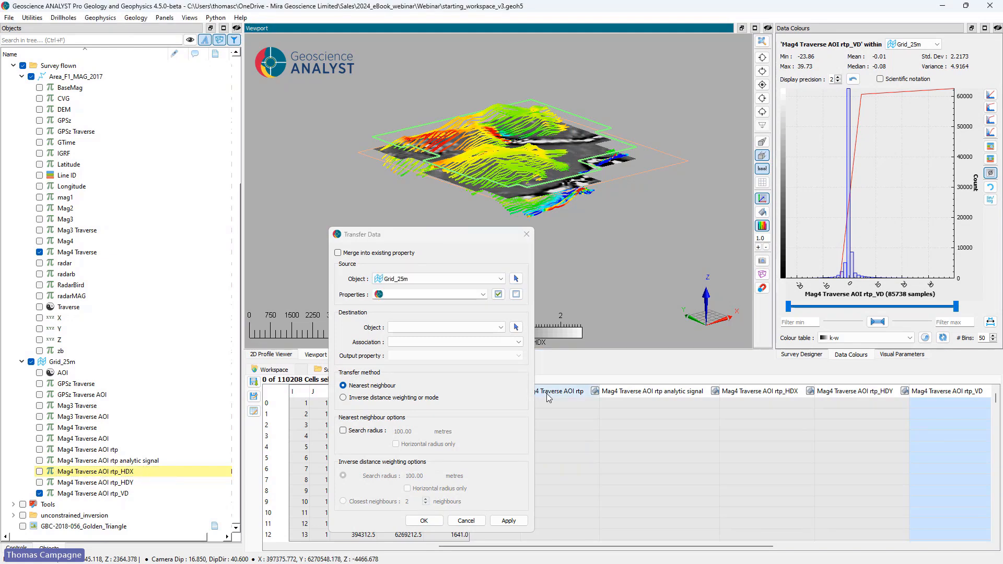
Step: Select Mag4 Traverse AOI rtp and its analytic signal, HDX, HDY and VD products as the properties to transfer
click(483, 294)
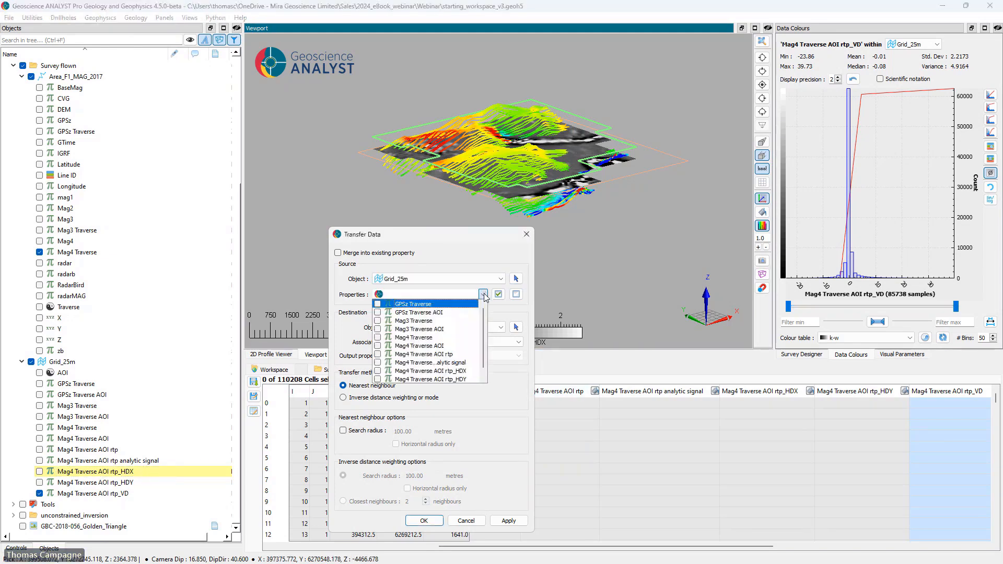
scroll(463, 350, down, 1)
click(463, 346)
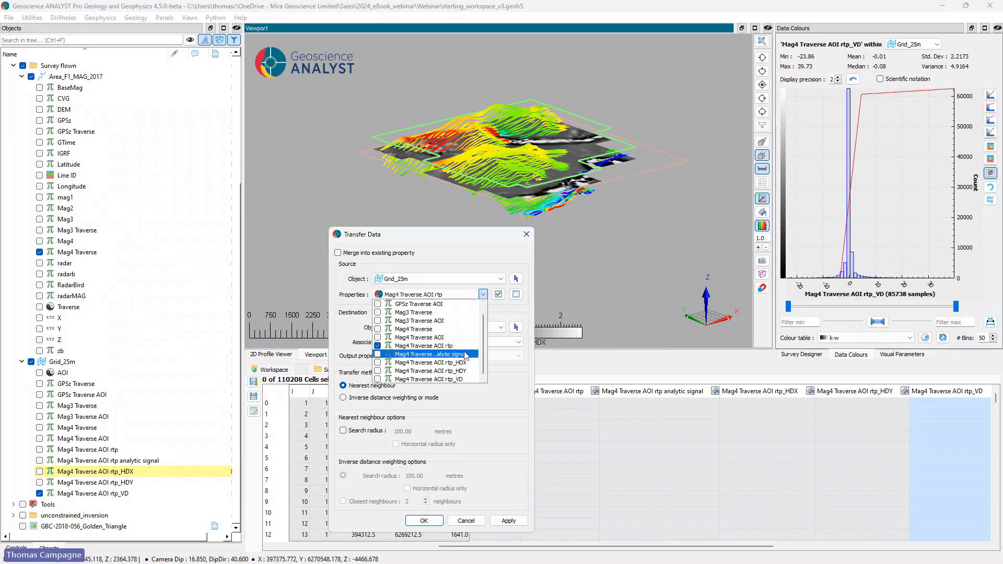
click(463, 354)
click(463, 362)
click(463, 371)
click(462, 379)
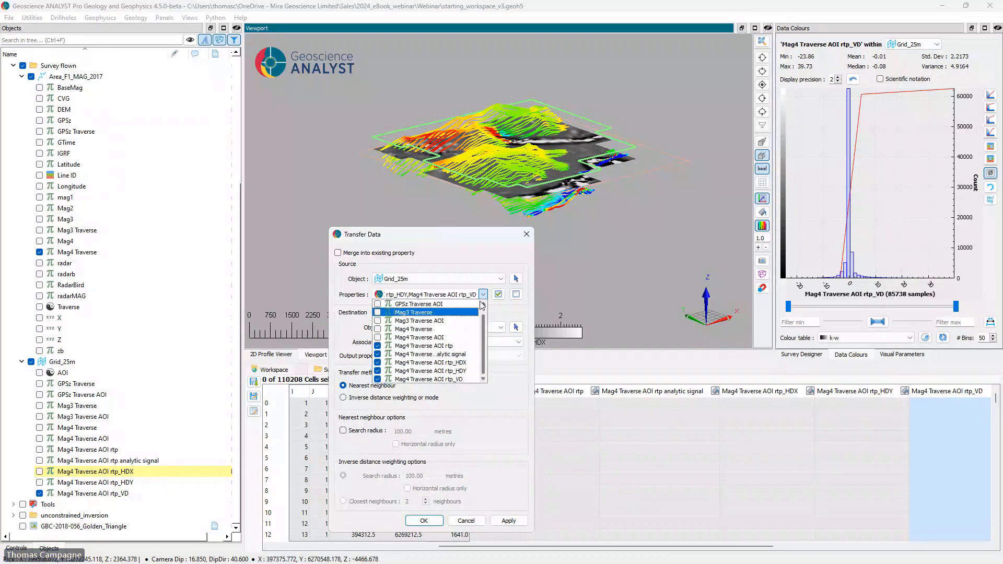
click(483, 295)
Step: Set the Area_F1_MAG_2017 nodes as the destination and run the transfer with the nearest neighbour method
click(516, 327)
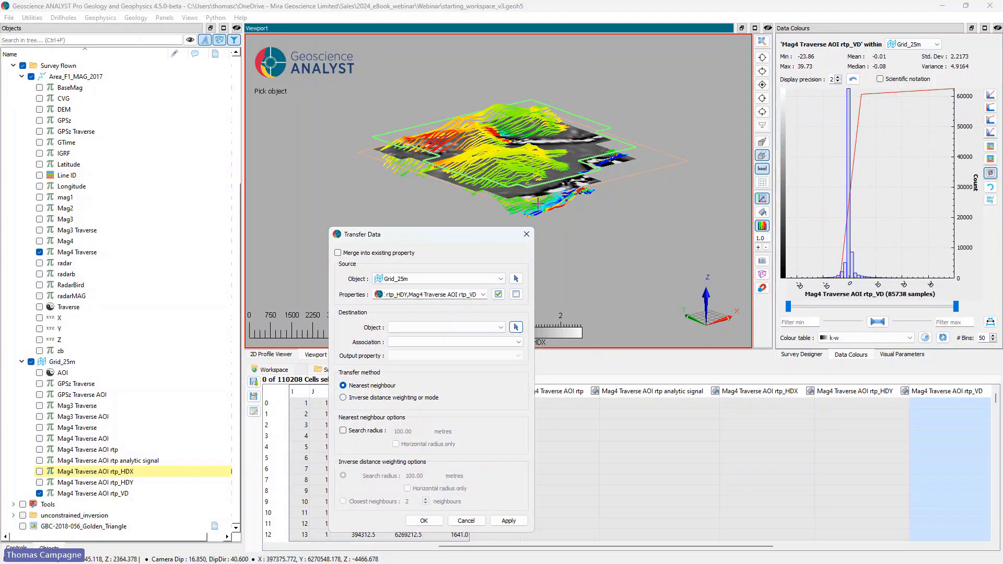
click(500, 155)
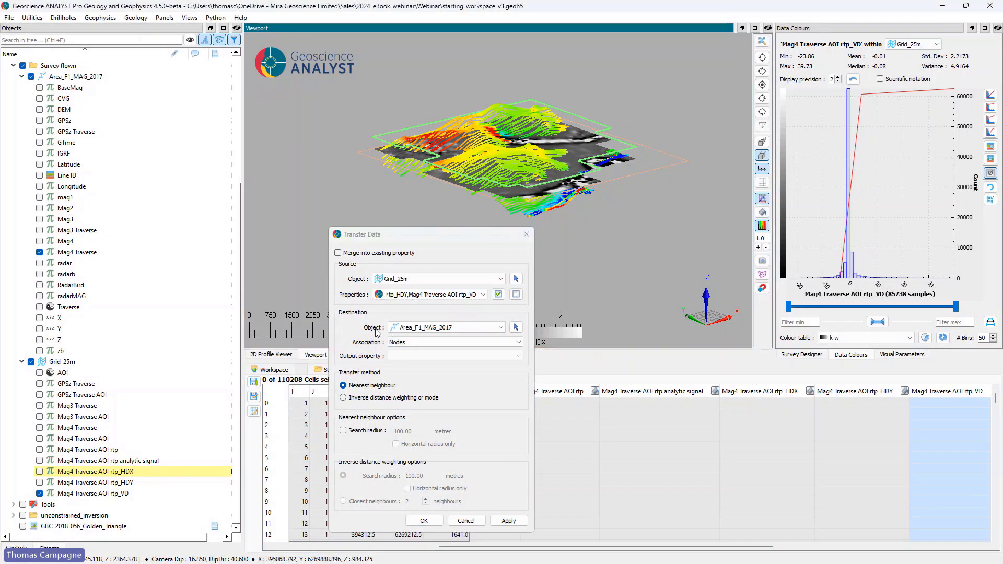
drag(381, 234, 339, 167)
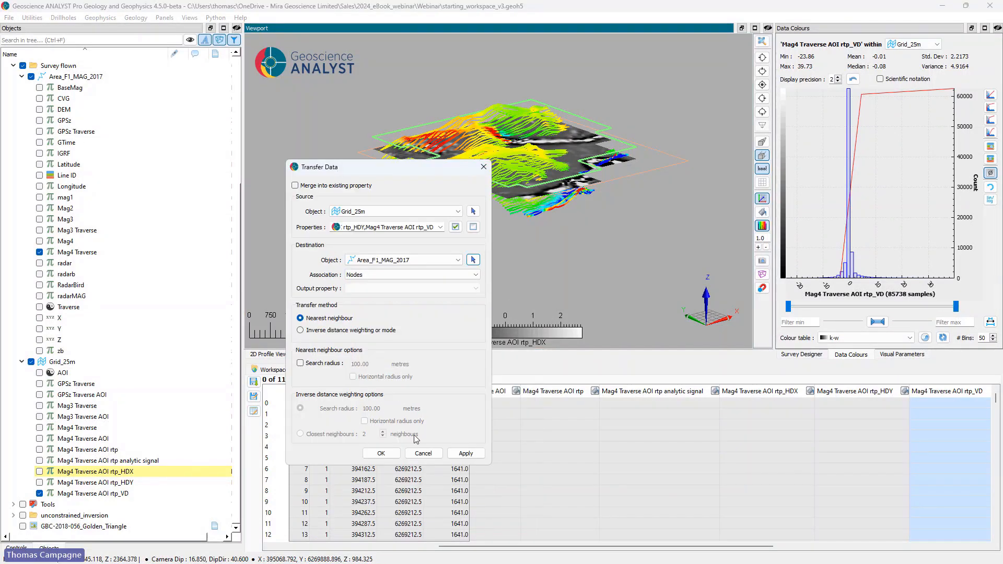
click(381, 453)
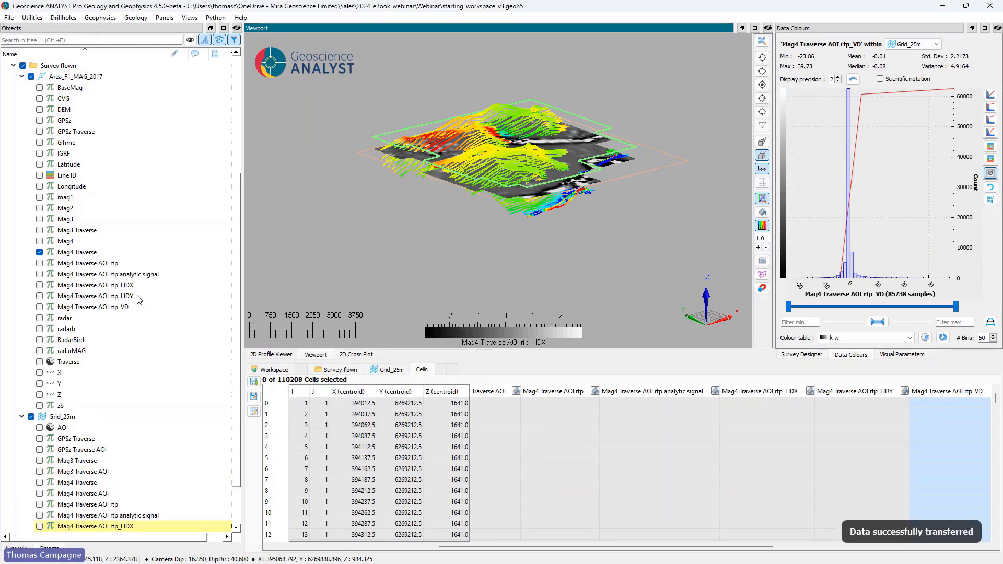
Step: Hide Grid_25m and examine the transferred rtp, analytic signal, HDX, HDY and VD properties in turn along the flight lines
click(31, 416)
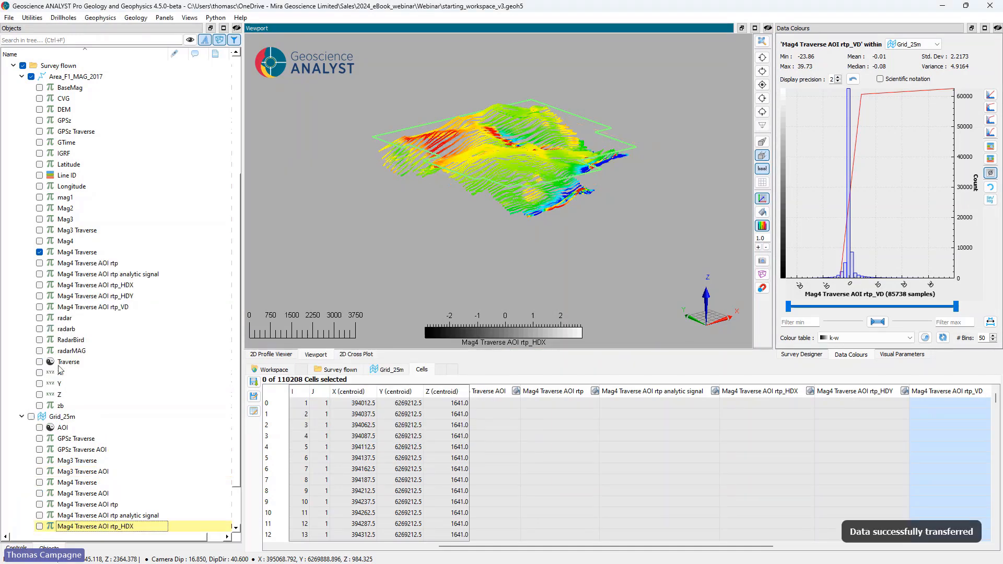
click(39, 263)
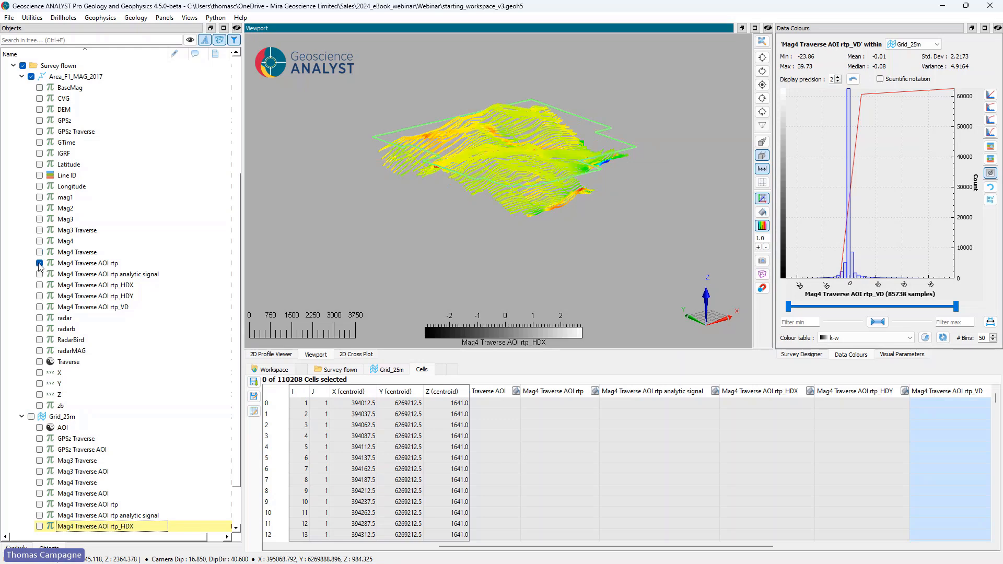
click(39, 274)
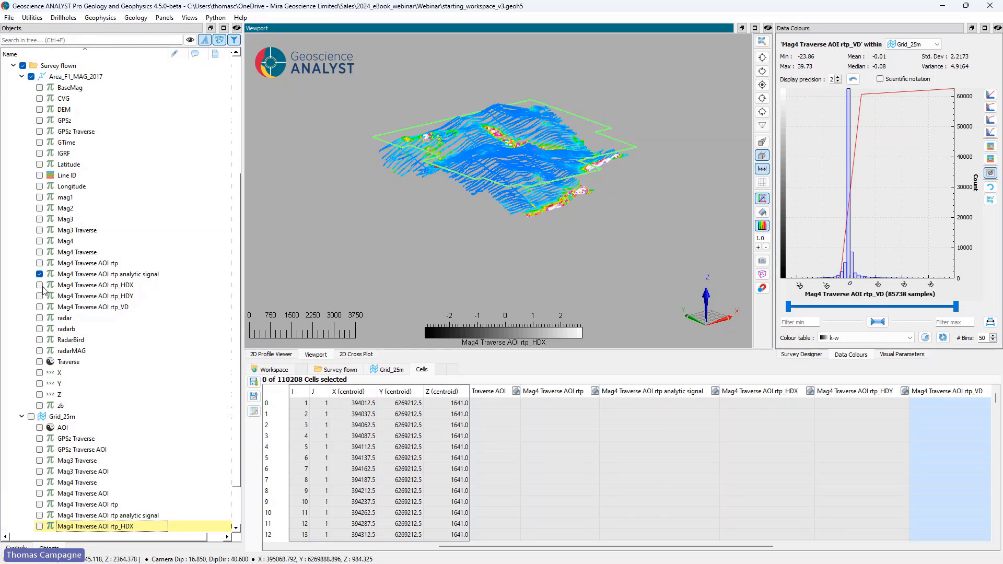
click(39, 285)
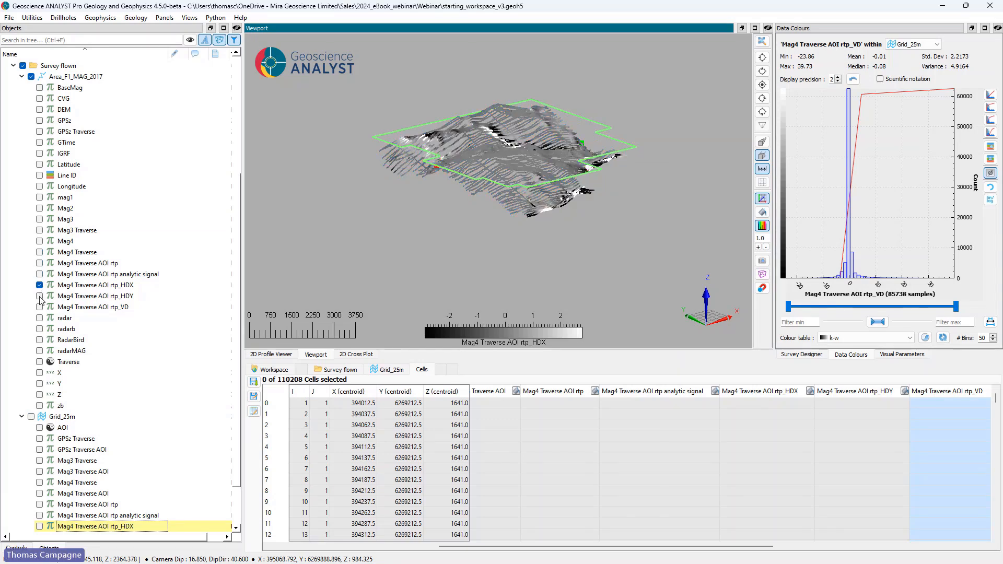
click(39, 296)
click(40, 307)
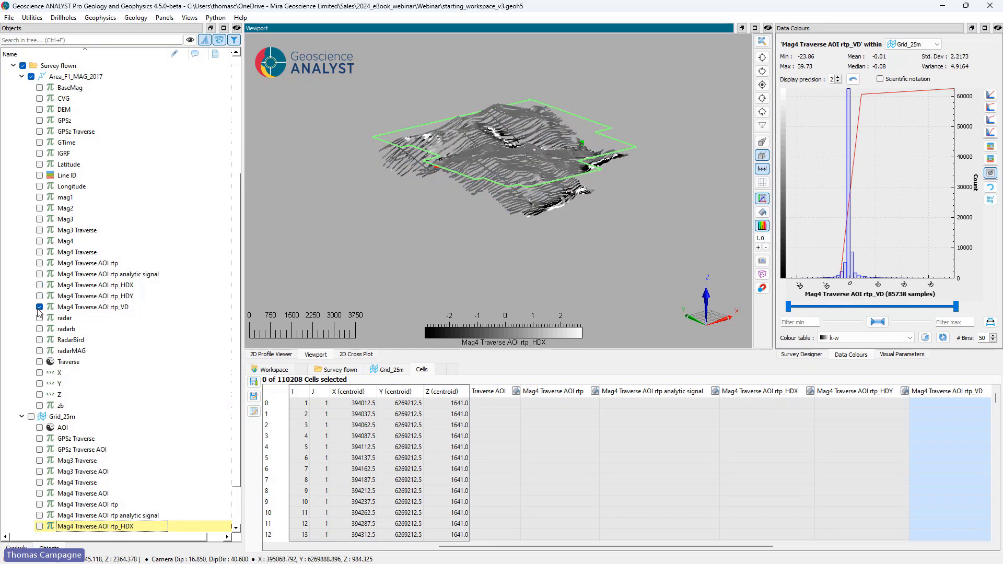
drag(428, 172, 487, 158)
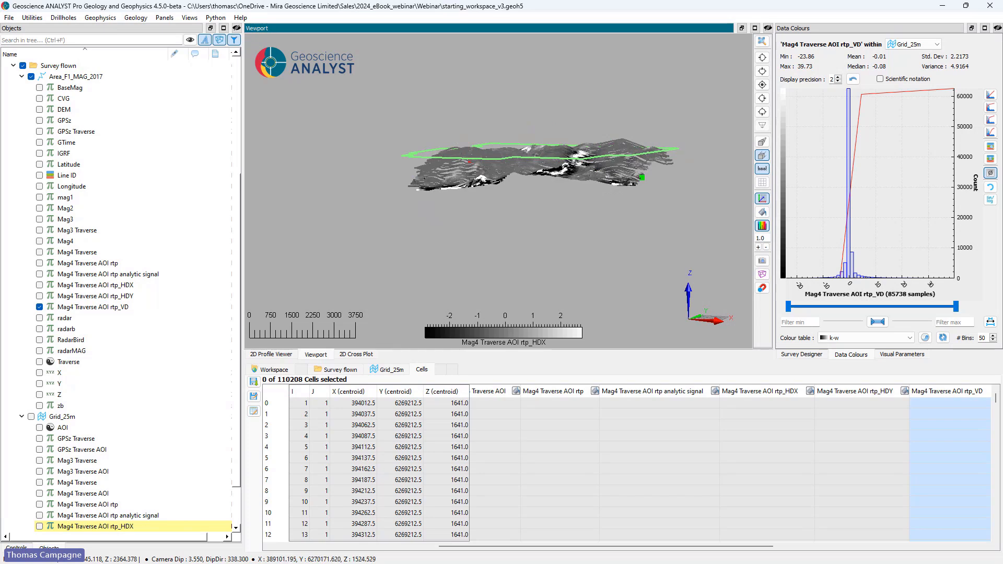
Step: Import Area_F1_F2_merged_outline_polygon.shp, Area_F2_MAG_outline_polygon.shp and Area_F2_MAG_TMI_2018.grd from the data folder into the workspace
click(22, 76)
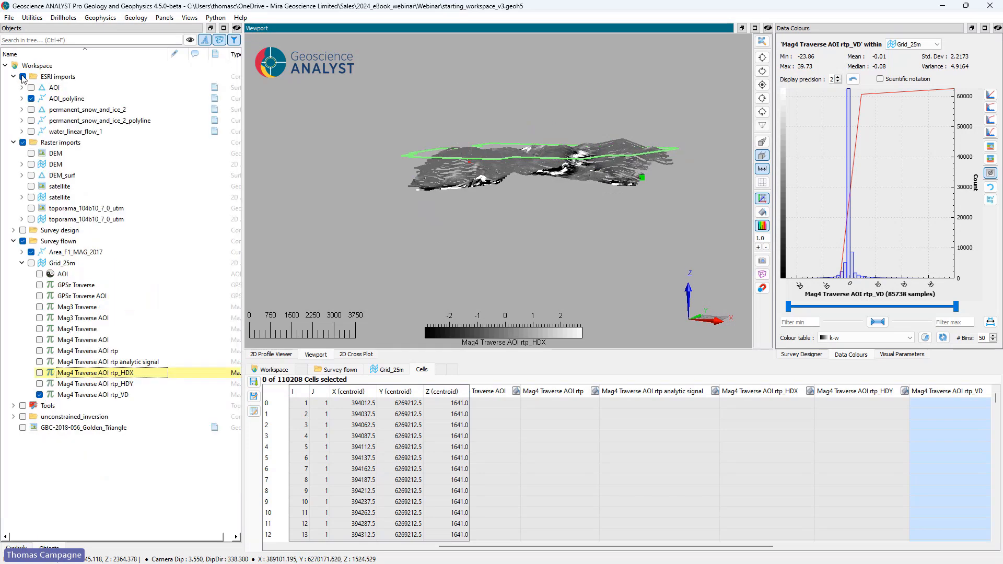
click(22, 264)
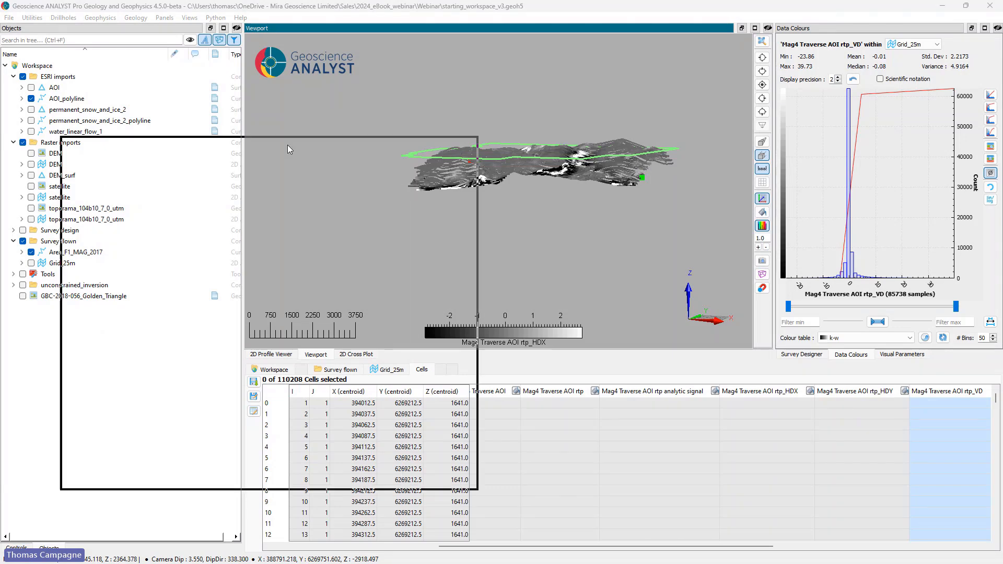
click(157, 329)
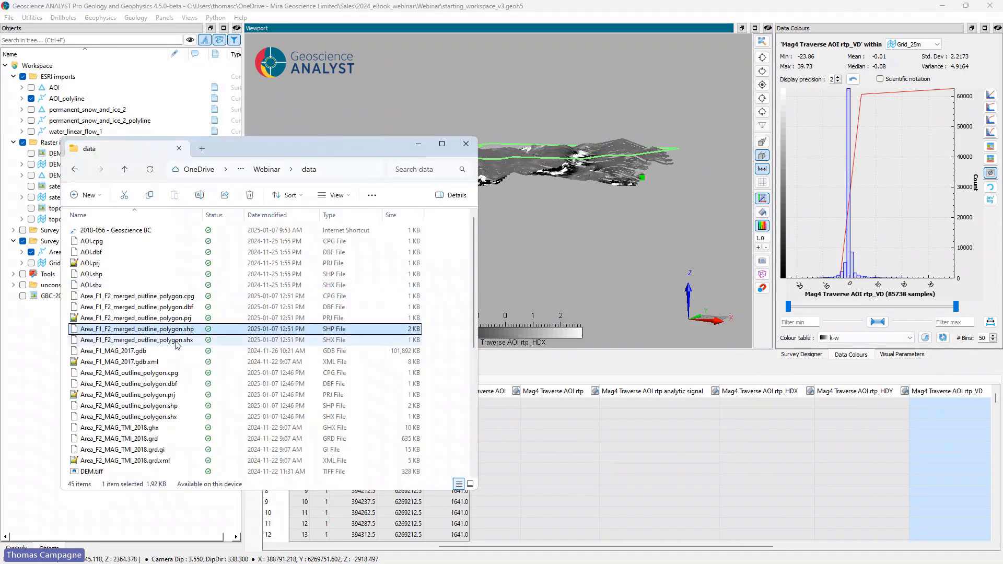
ctrl+click(173, 406)
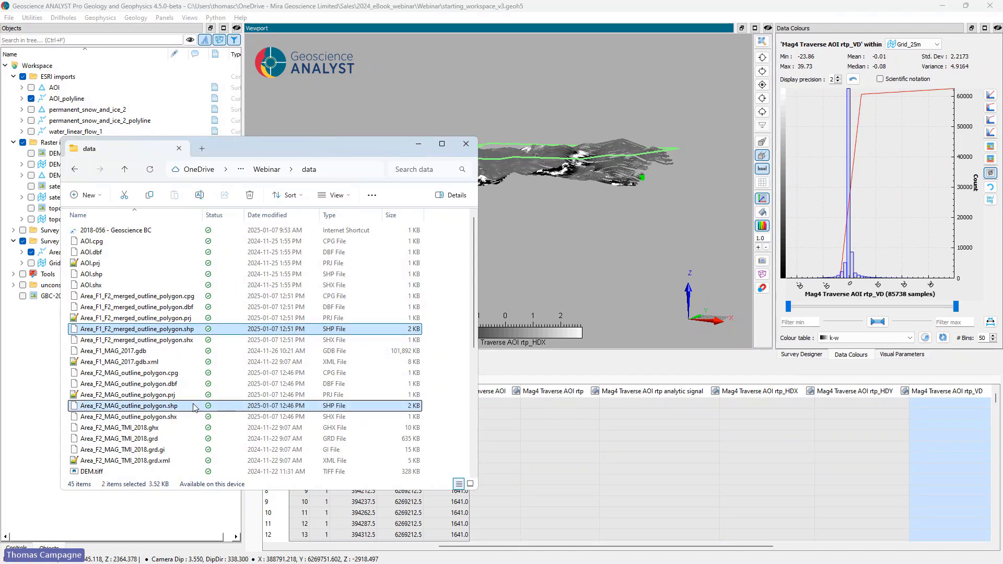
ctrl+click(147, 439)
drag(146, 439, 555, 254)
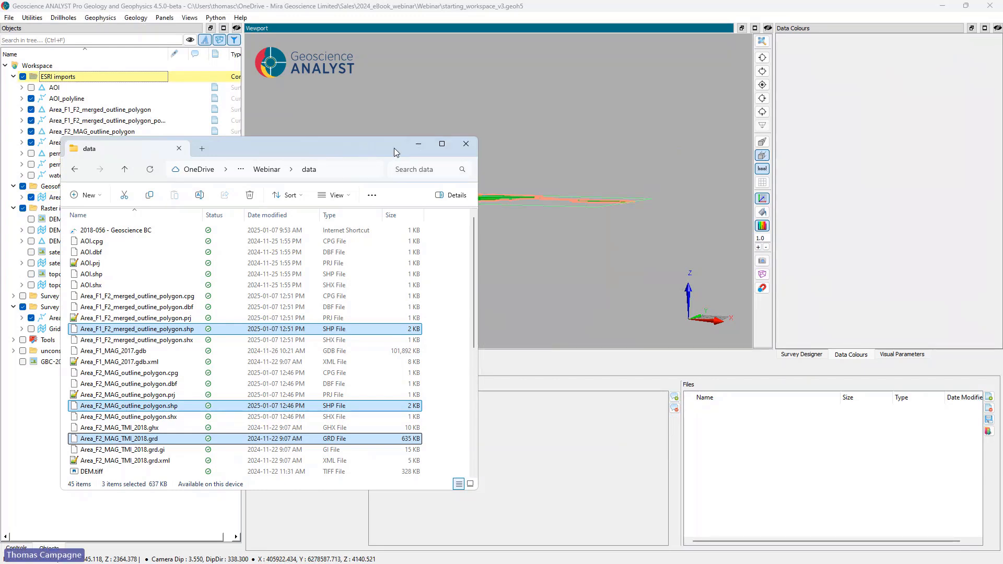
click(418, 143)
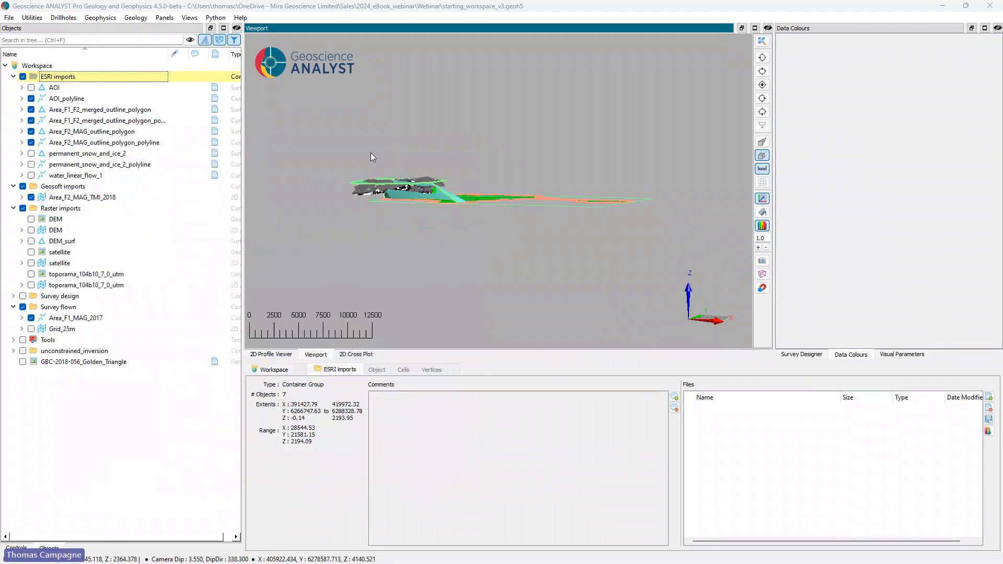
Step: View the imports in plan and hide the two outline polygon surfaces and the Area_F1_MAG_2017 lines
click(762, 84)
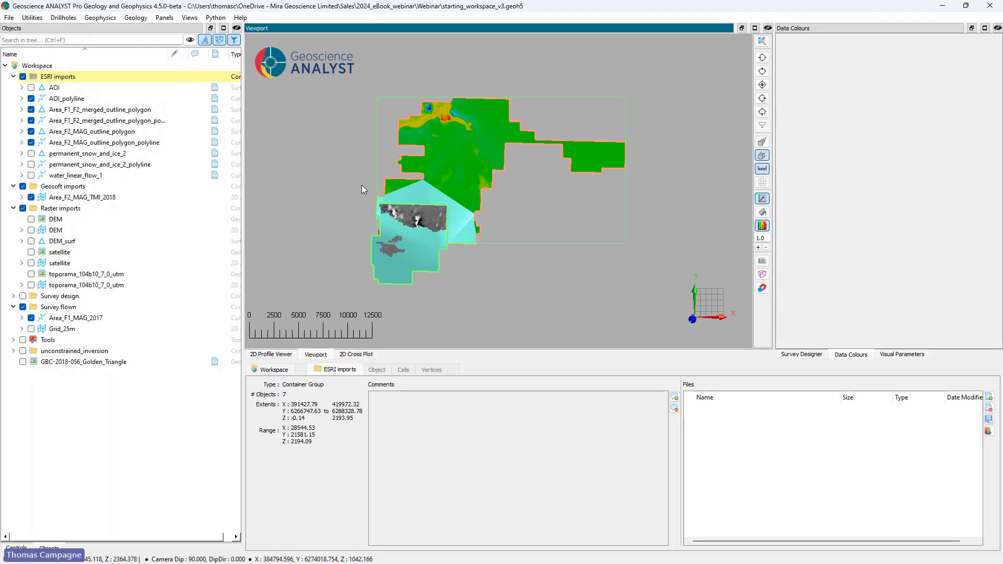
click(31, 109)
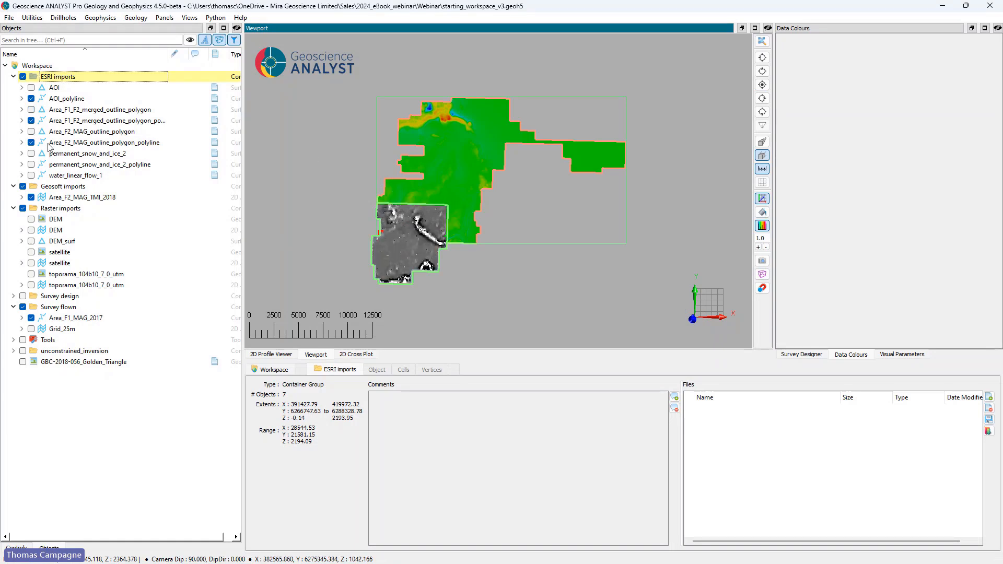
click(31, 318)
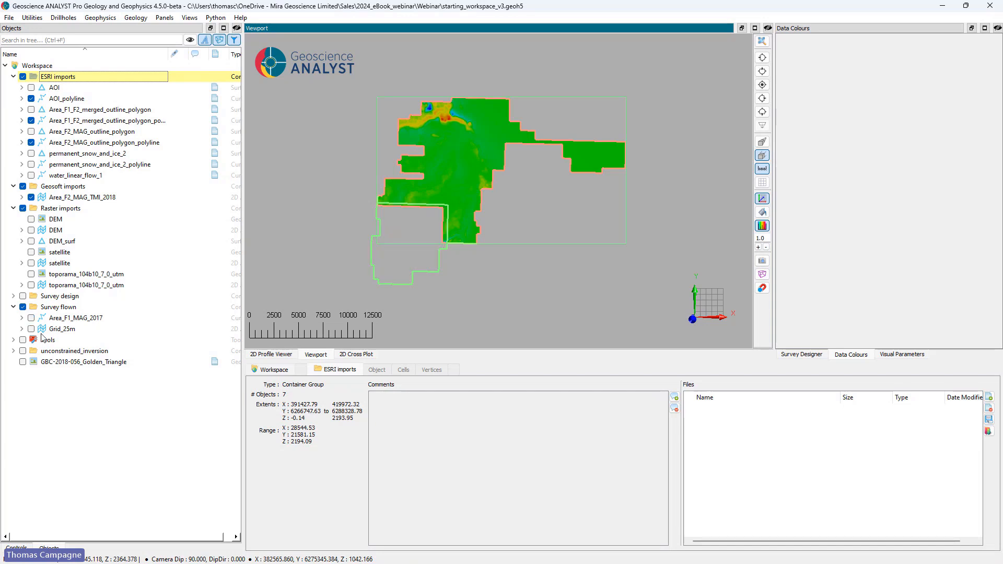
Step: Show Grid_25m coloured by Mag3 Traverse AOI alongside the Area F2 magnetic grid
click(31, 328)
click(22, 328)
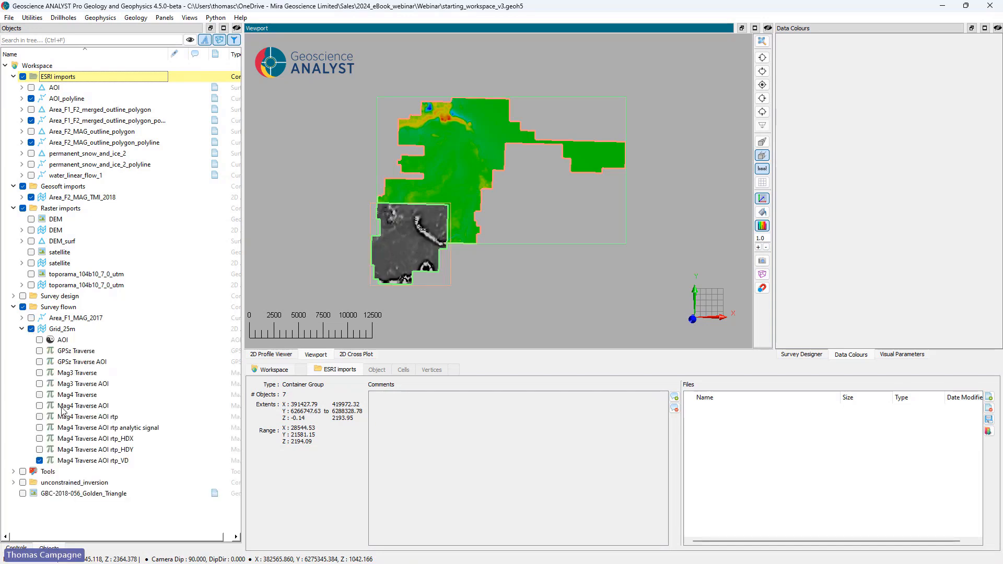
click(39, 383)
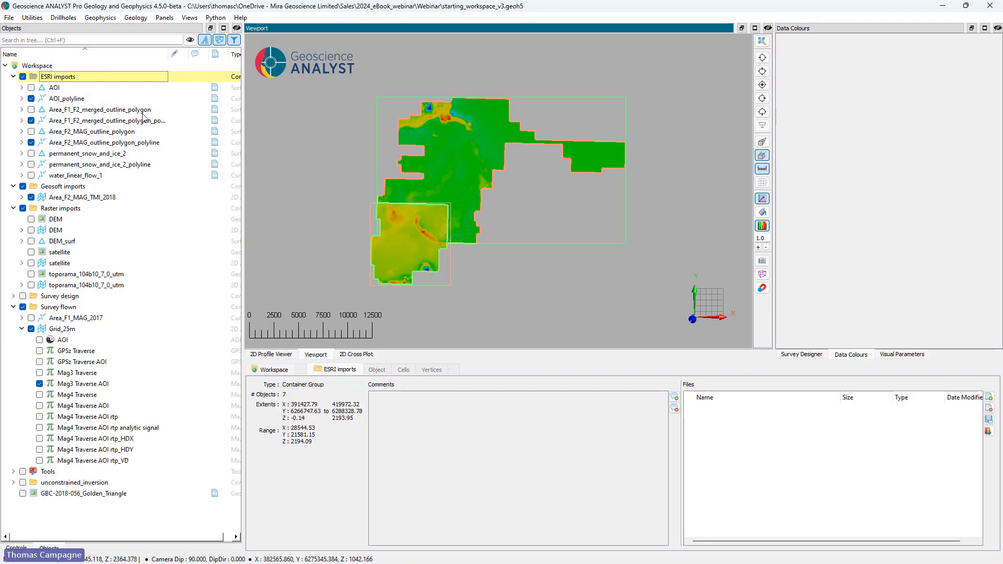
Step: Compare the coverage of Area_F2_MAG_TMI_2018 and Grid_25m by switching each grid's visibility off and on
click(76, 199)
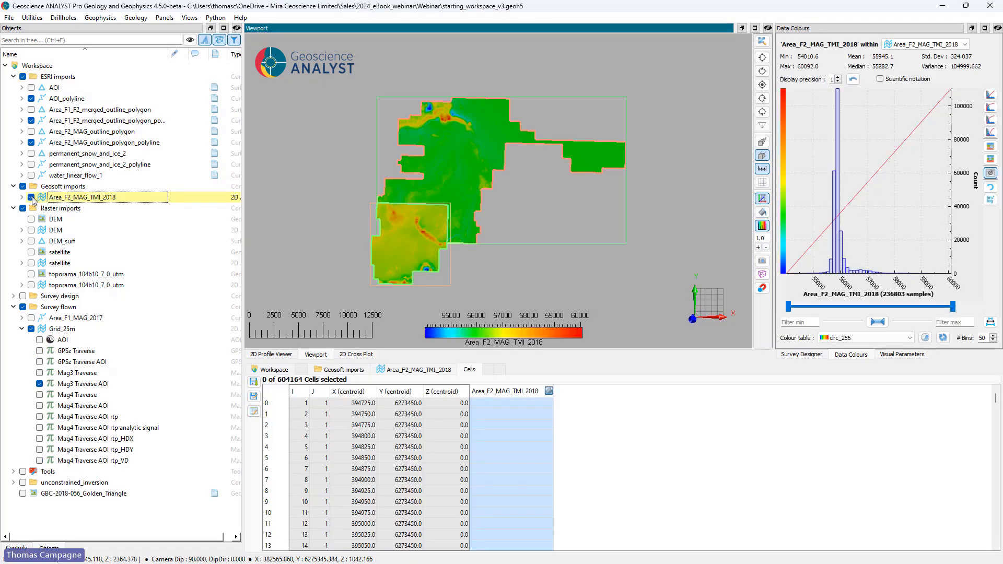
click(32, 198)
click(32, 198)
click(31, 329)
click(32, 329)
click(32, 329)
click(32, 329)
Step: Start Merge Data onto 2D Grid with Area_F2_MAG_TMI_2018 as the first object and Grid_25m as the second
click(91, 18)
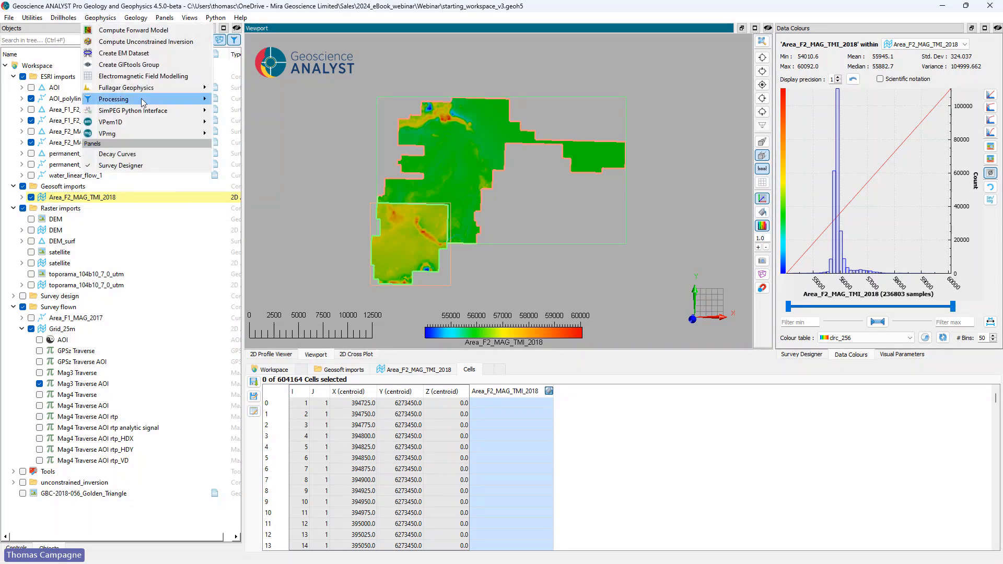
mouse_move(202, 99)
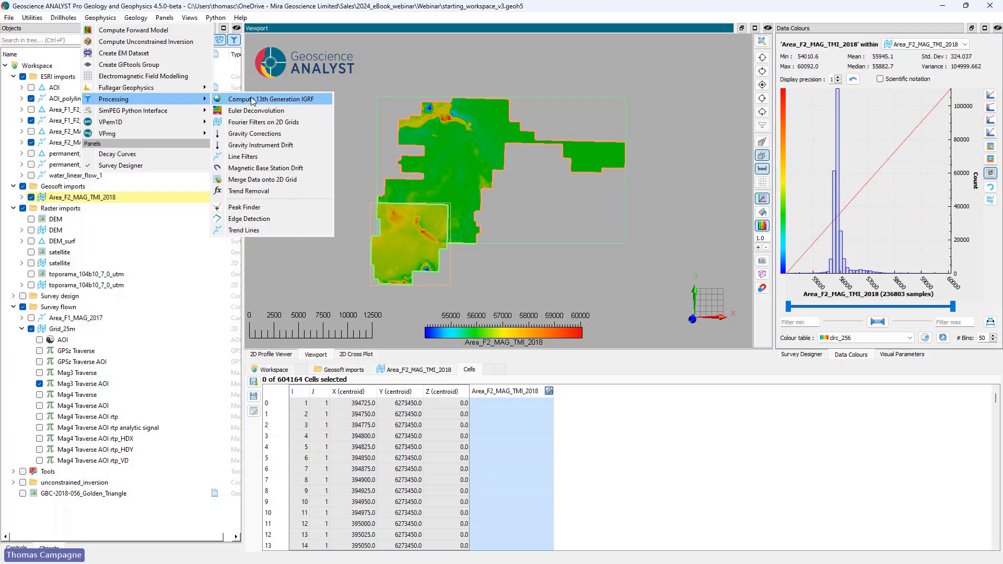
click(269, 184)
drag(427, 125, 293, 214)
click(492, 241)
click(466, 188)
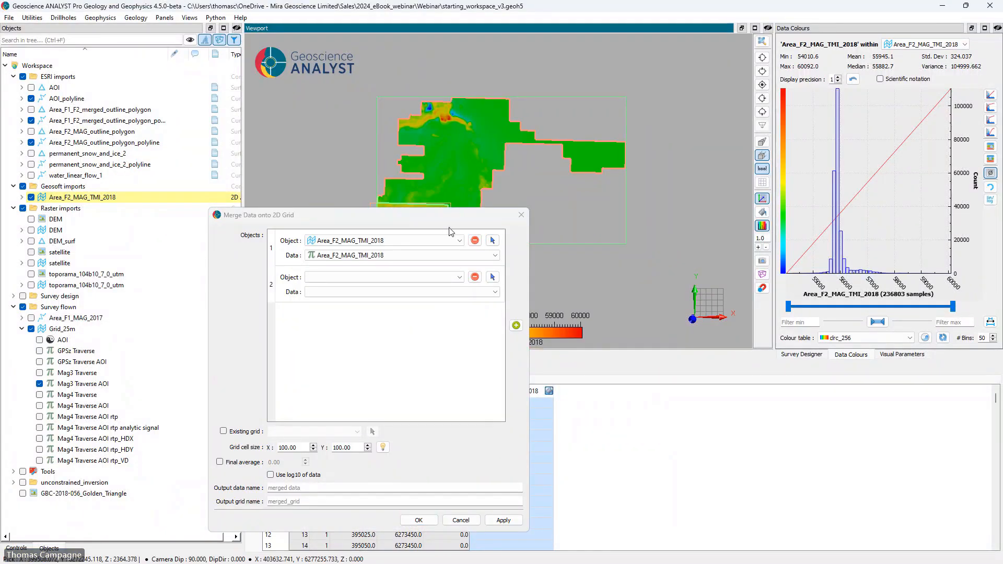
drag(438, 215, 416, 276)
click(471, 337)
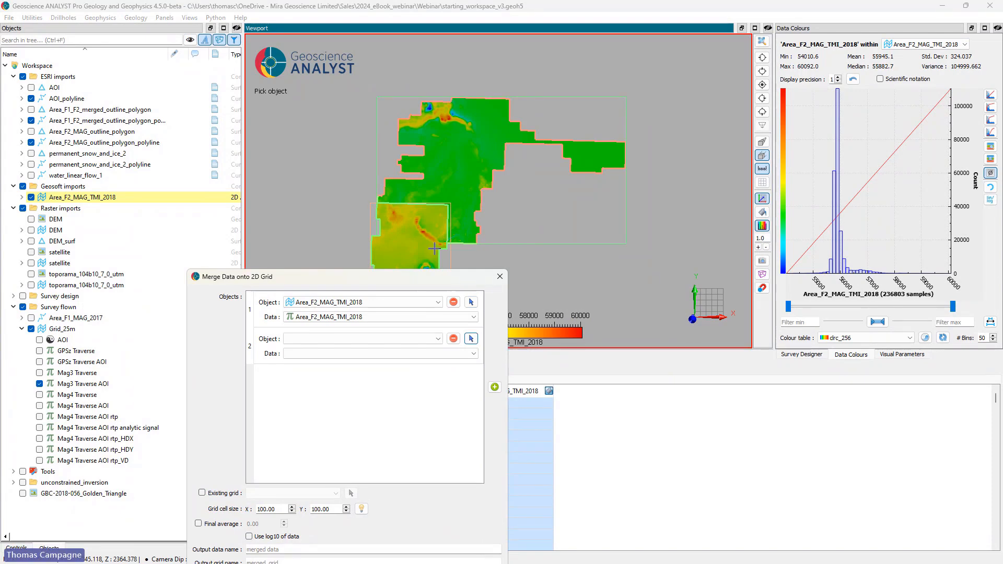
click(415, 245)
Step: Run the merge with the grid cell size at 100 in X and Y and the default output names
drag(294, 279, 272, 129)
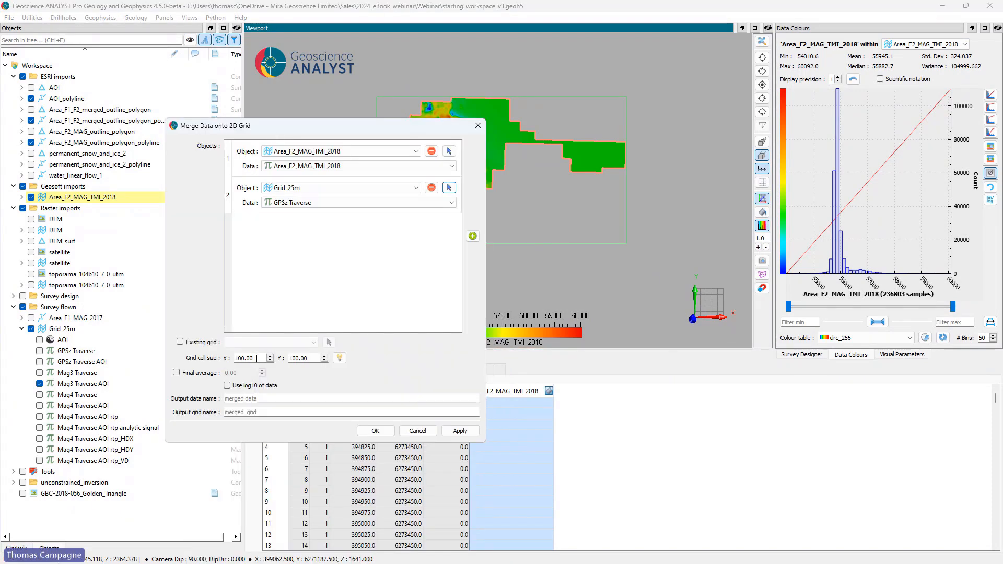
drag(257, 358, 233, 363)
click(460, 431)
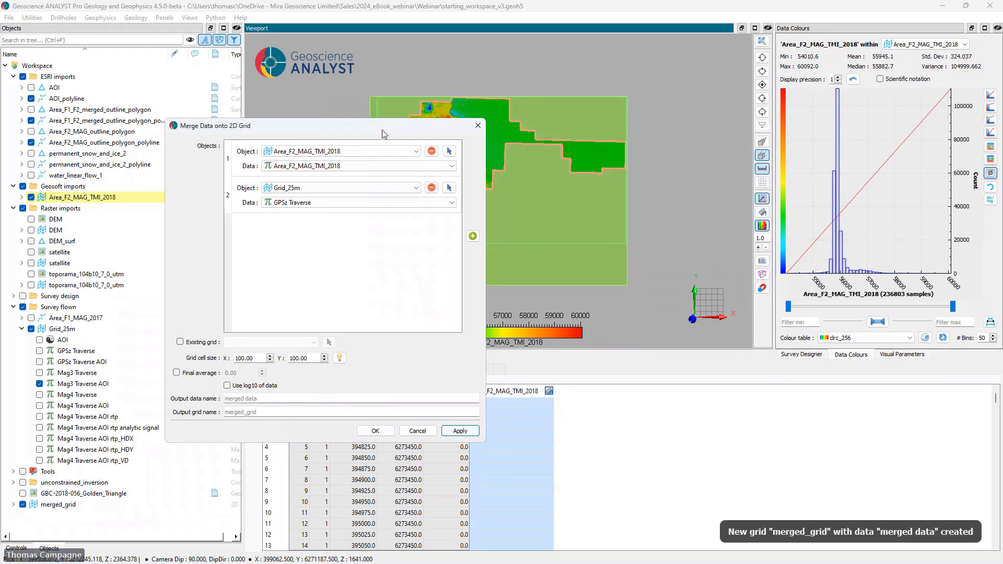
Step: Uncover the view and hide the Area_F2_MAG_TMI_2018 and Grid_25m source grids
drag(350, 128, 845, 183)
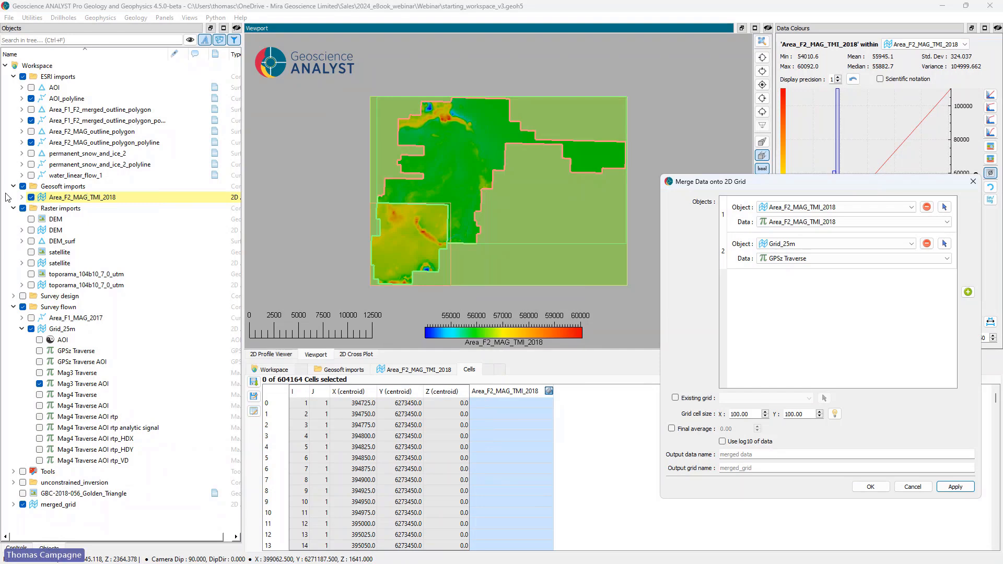
click(31, 198)
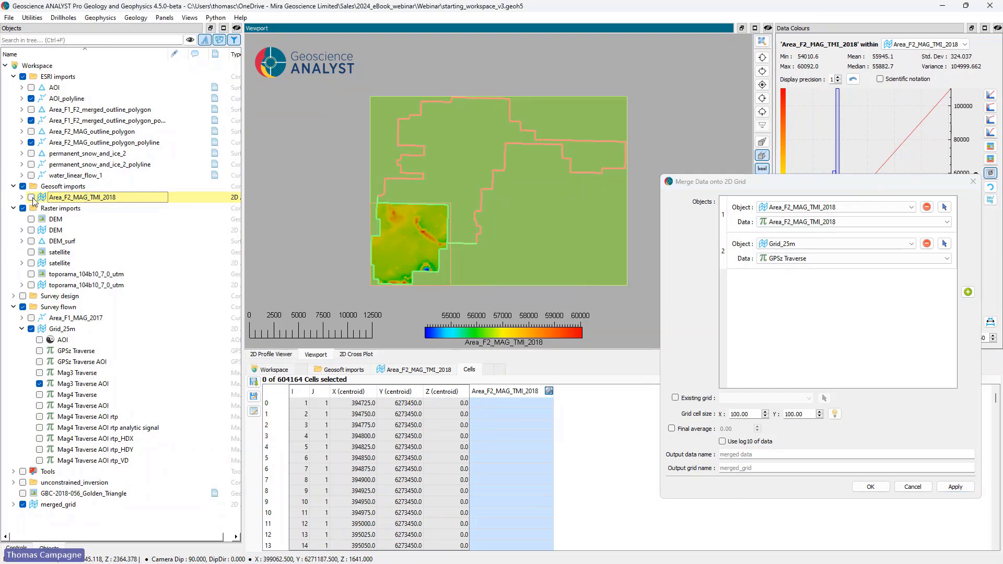
click(31, 329)
Step: Move merged_grid into the Survey flown folder and display its merged data property
click(42, 505)
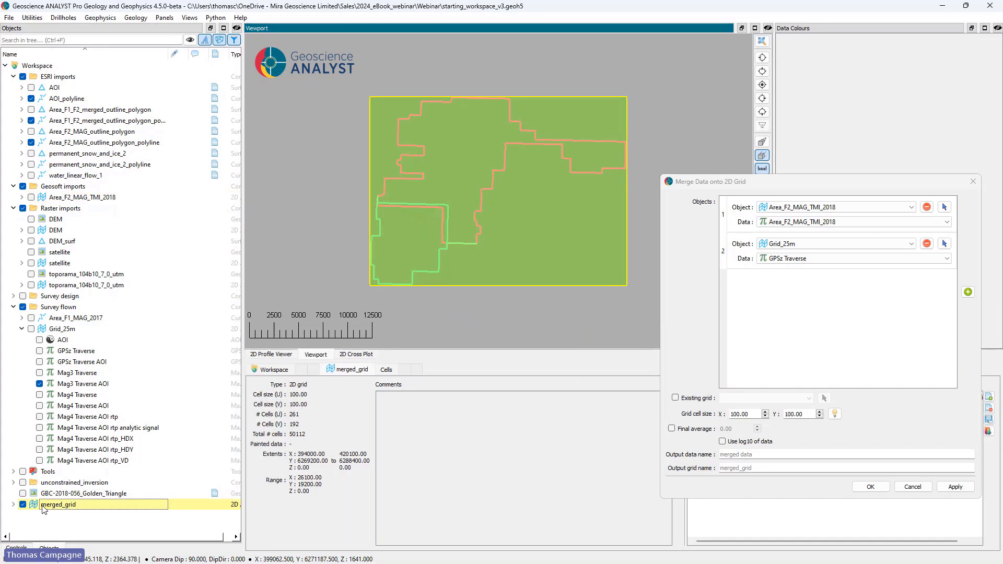
drag(43, 505, 102, 311)
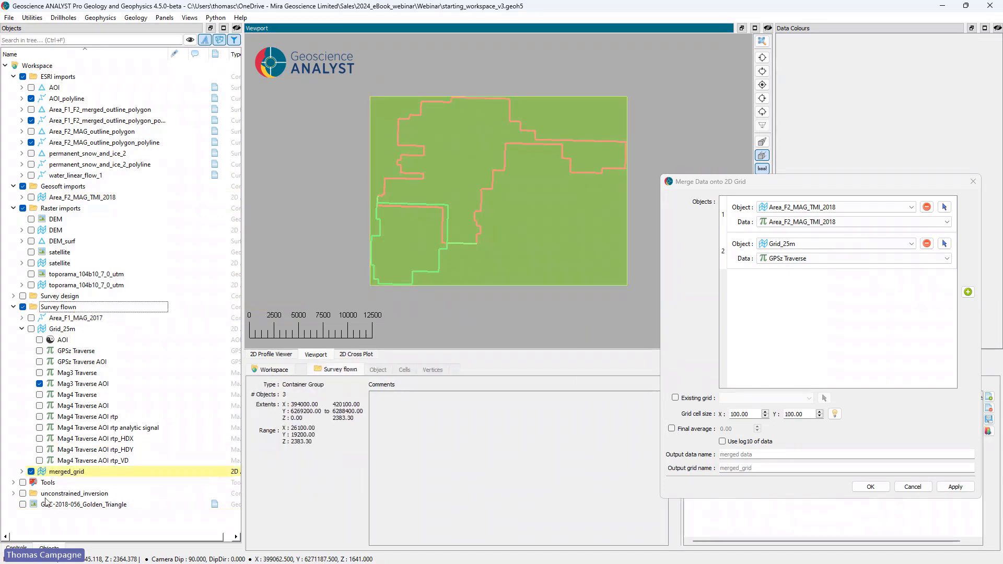
click(21, 472)
click(39, 482)
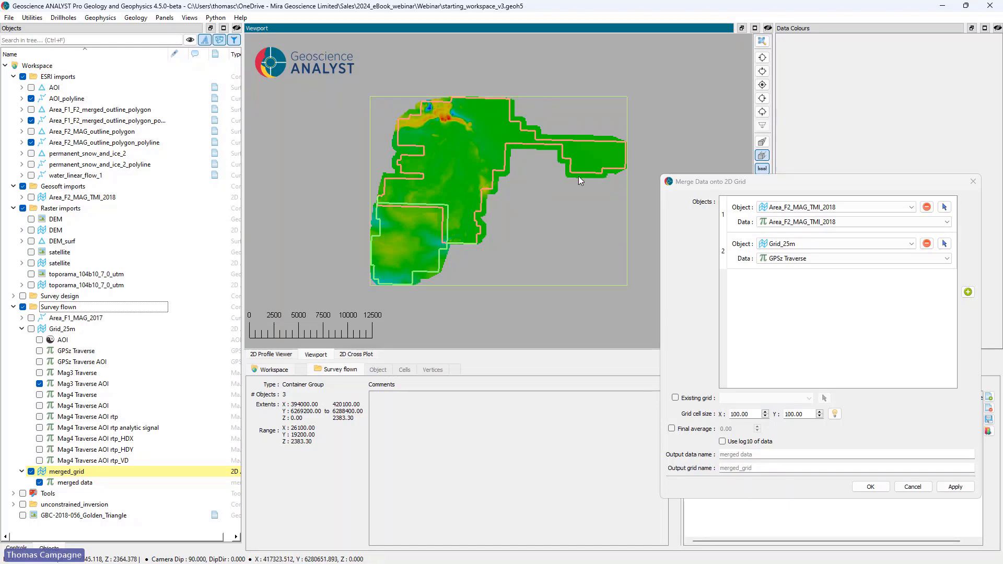
Step: Check the merged F1/F2 outline against the grid and hide the Area F2 outline polyline and AOI_polyline
click(33, 121)
click(32, 122)
click(31, 142)
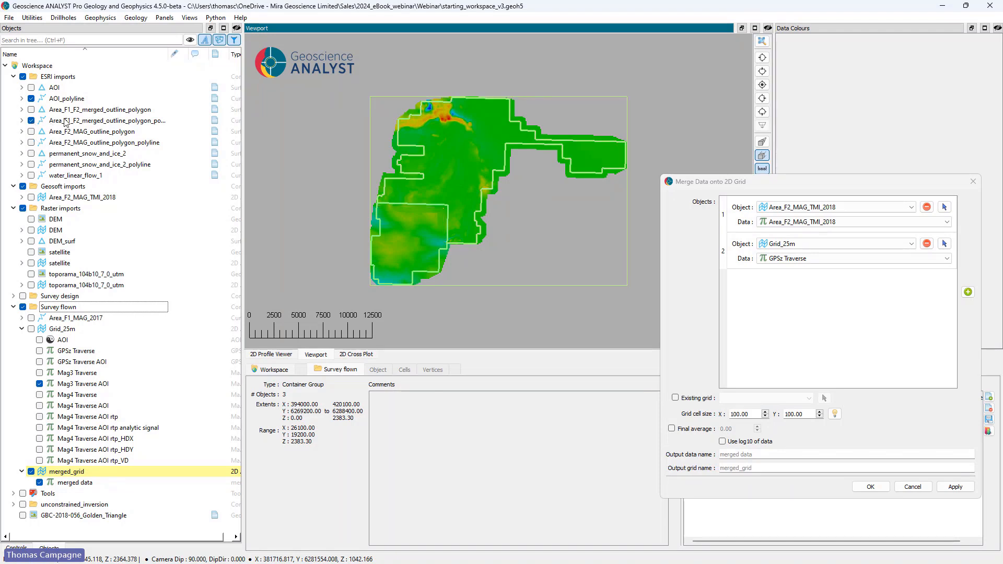
click(31, 99)
Step: Create a mask on merged_grid using Area_F1_F2_merged_outline_polygon_polyline as the boundary curve
right_click(73, 473)
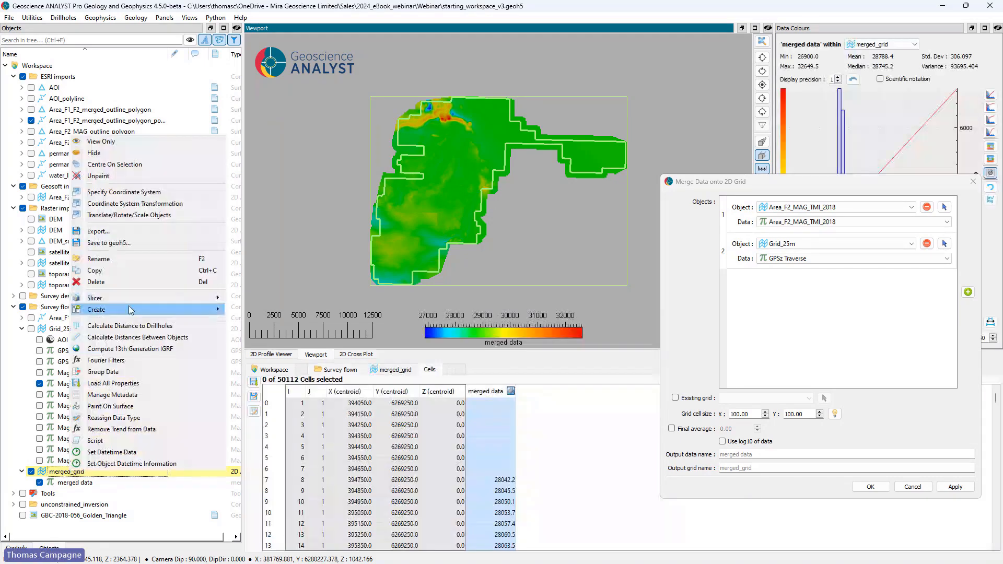
mouse_move(192, 312)
click(282, 355)
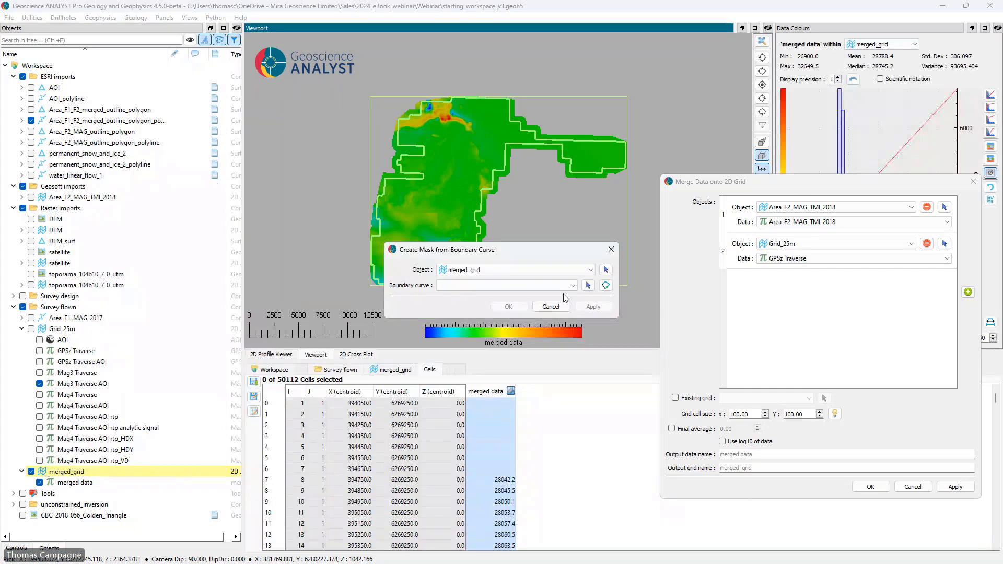
click(588, 285)
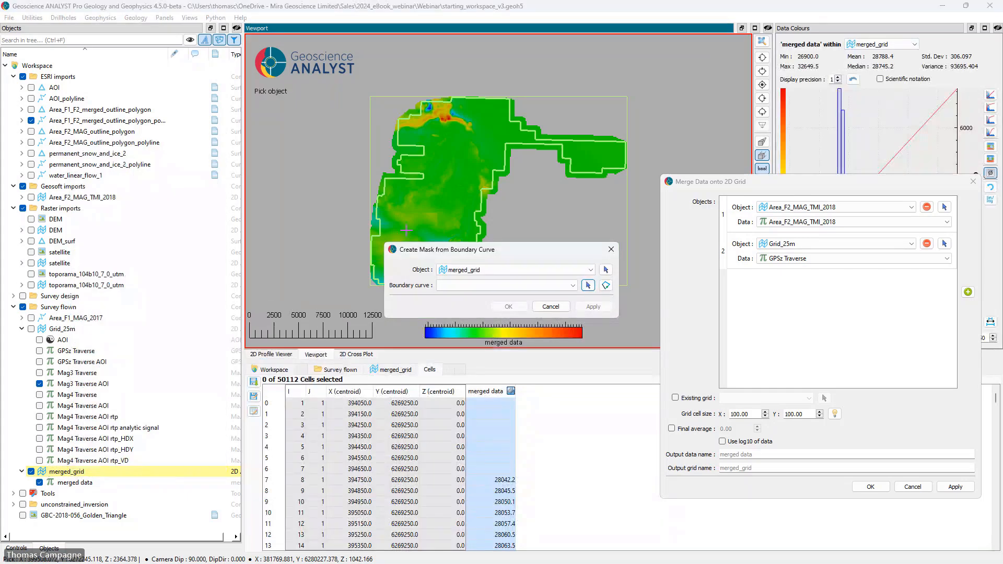
click(380, 231)
click(509, 307)
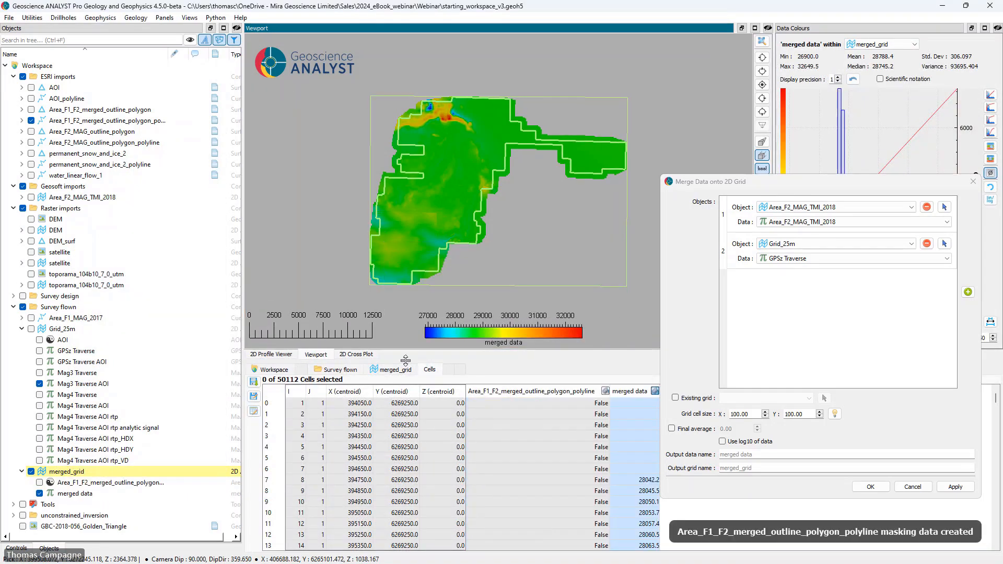
Step: Apply the merged outline mask to merged data under the suggested name and close the merge dialog
right_click(82, 493)
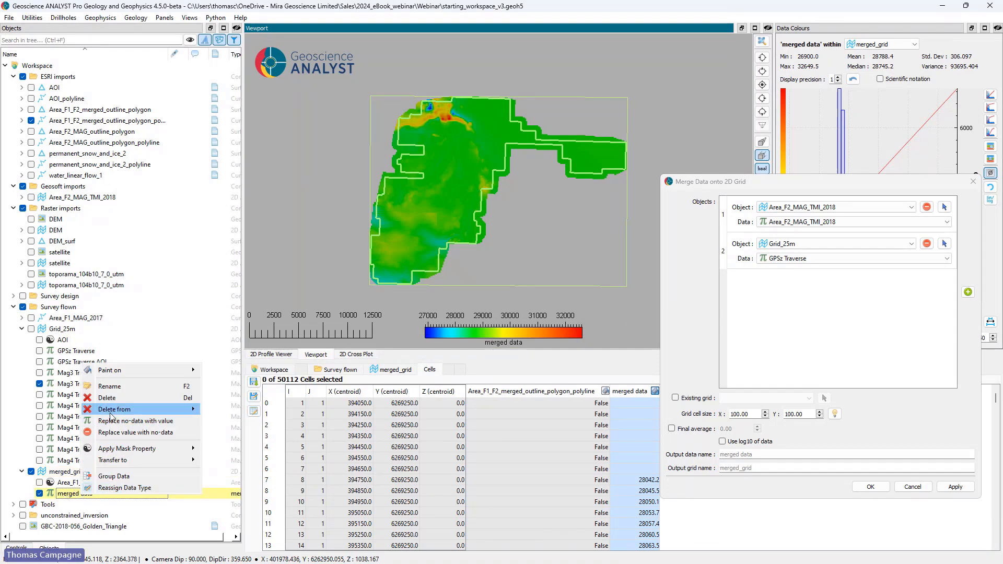
mouse_move(104, 449)
click(238, 451)
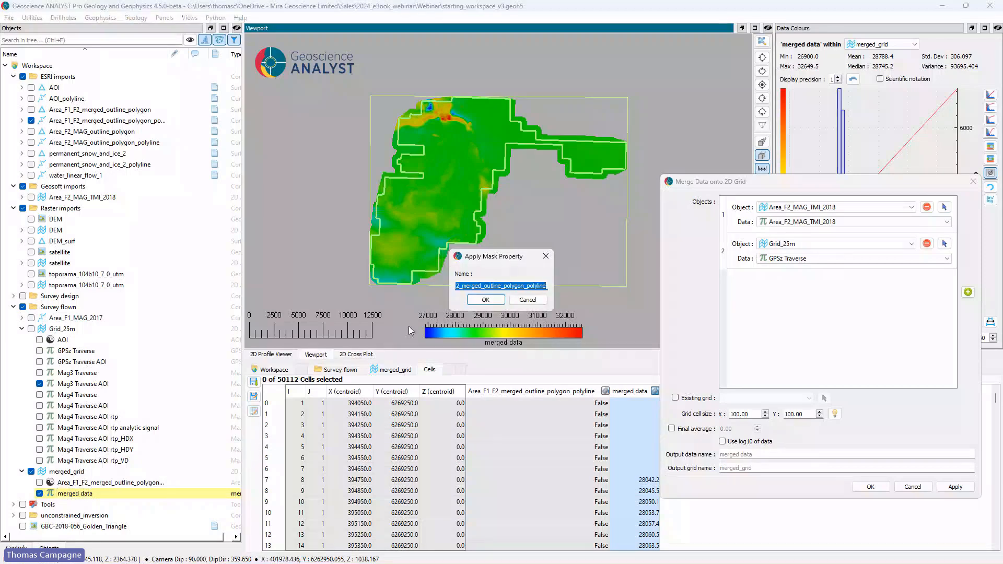
click(497, 300)
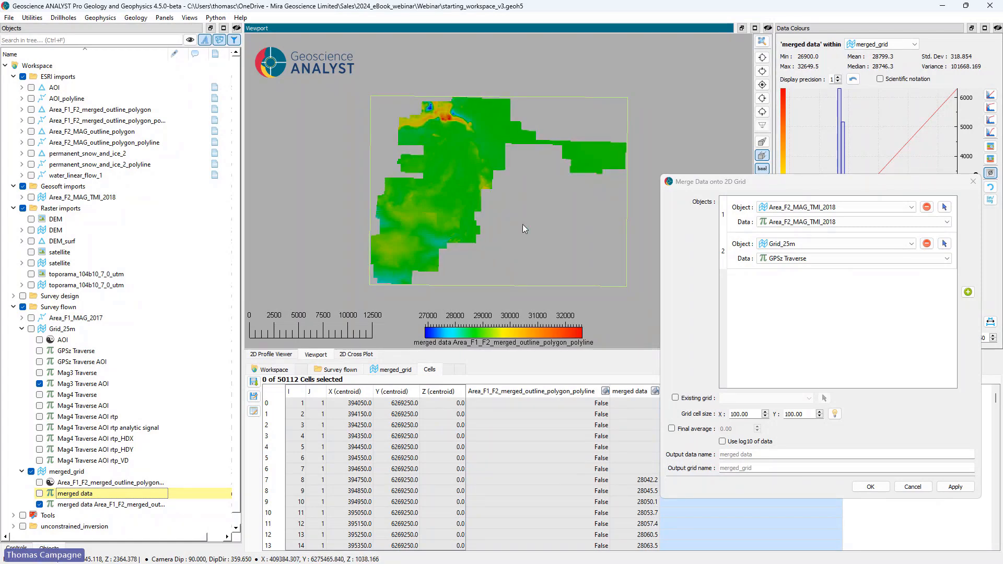
drag(476, 181, 498, 204)
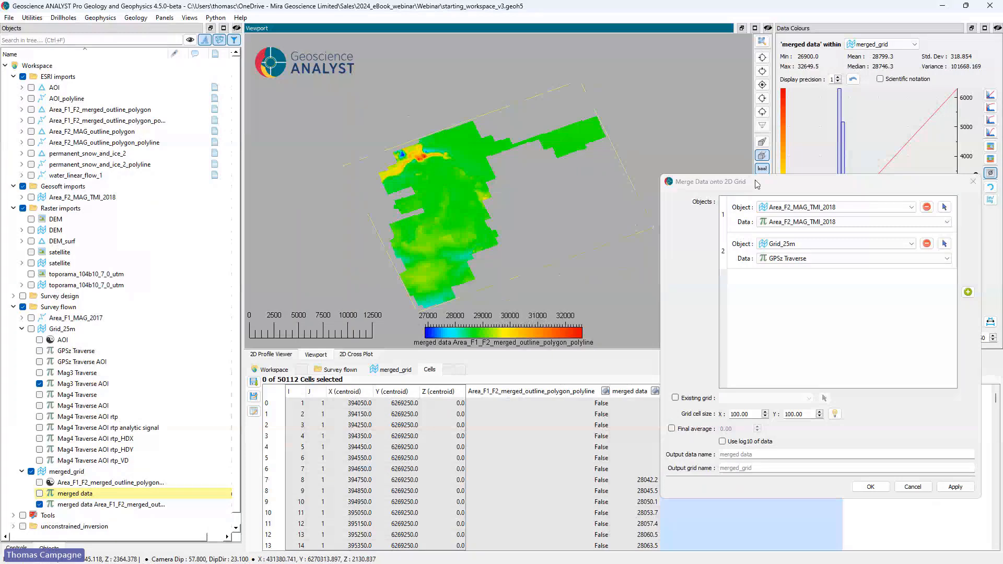
click(970, 183)
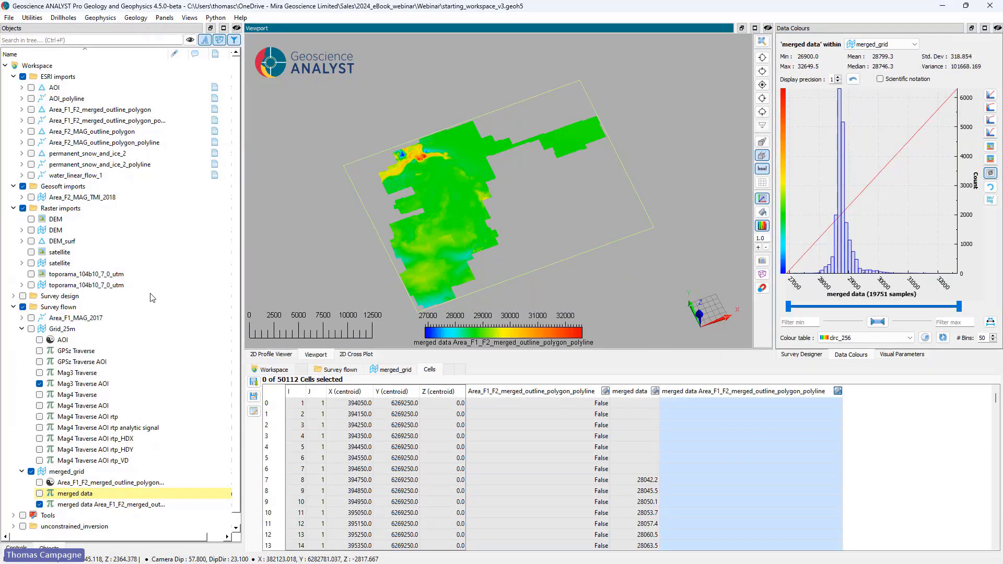
Step: Hide the Survey flown group, collapse Grid_25m, and show unconstrained_100m_grid from the unconstrained_inversion folder
scroll(105, 355, down, 1)
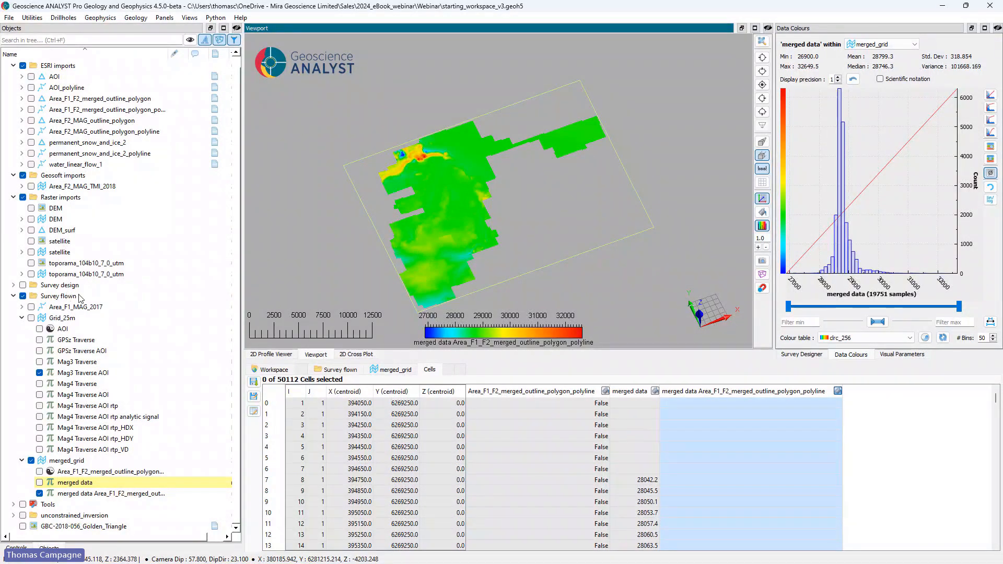
click(23, 296)
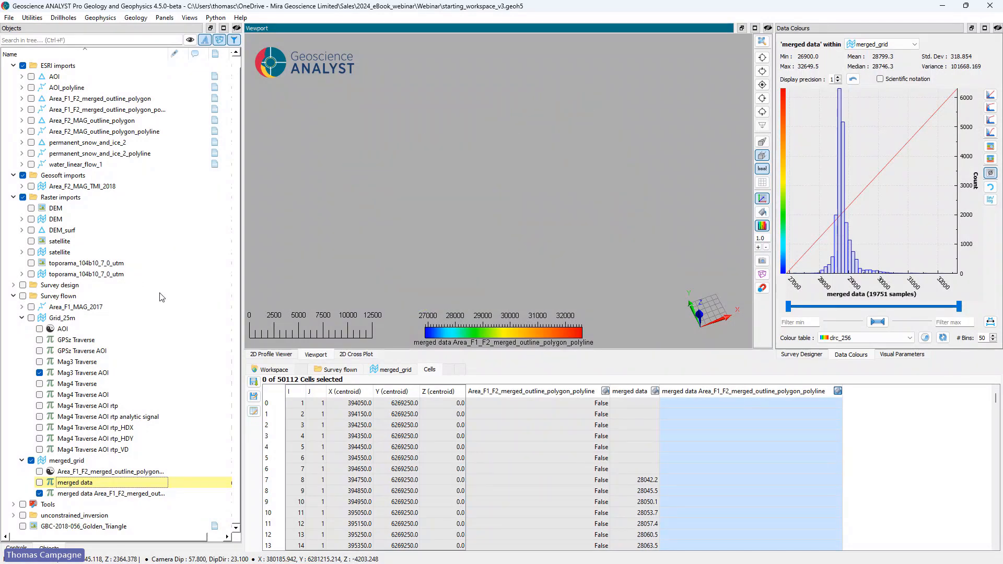
click(22, 318)
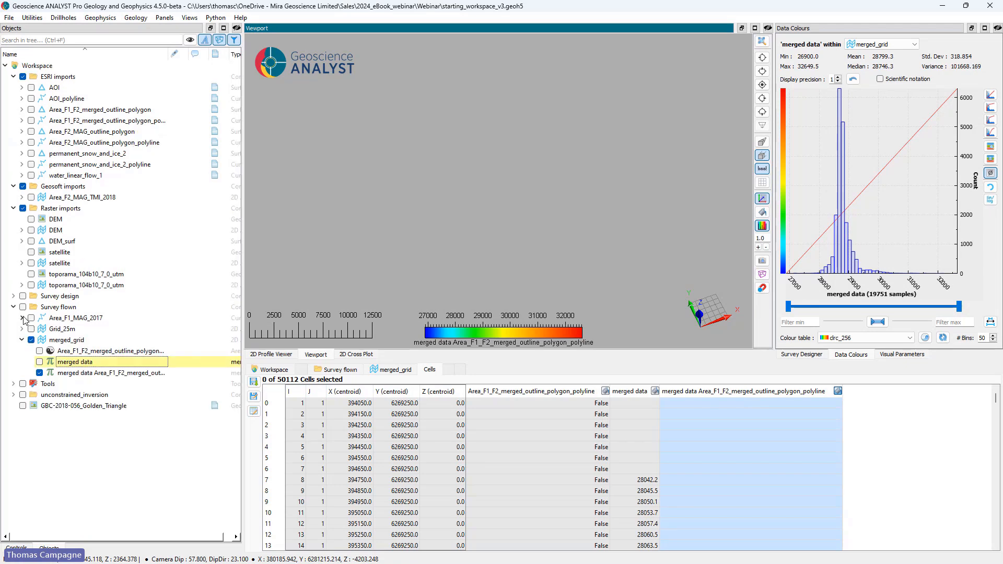
click(13, 395)
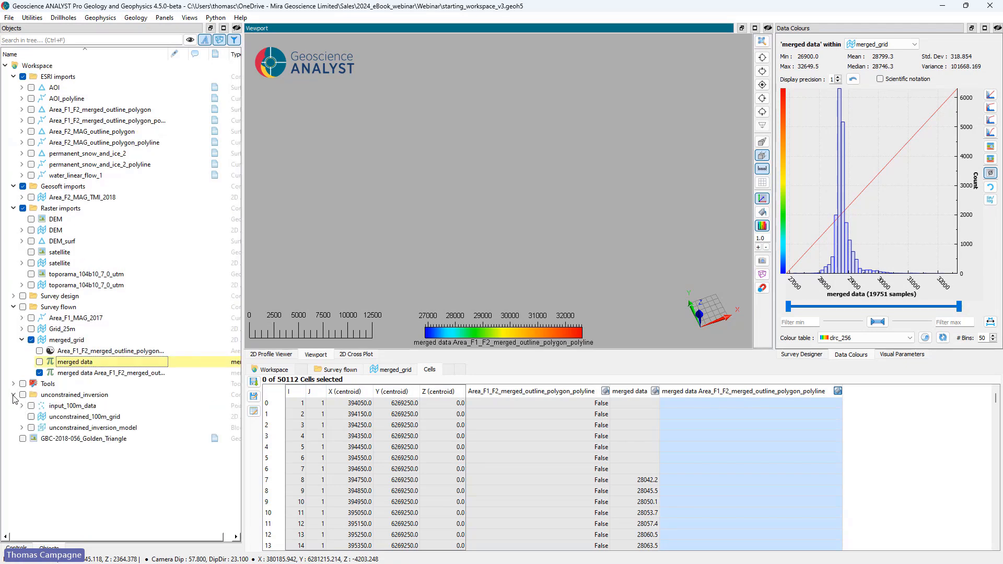
click(31, 416)
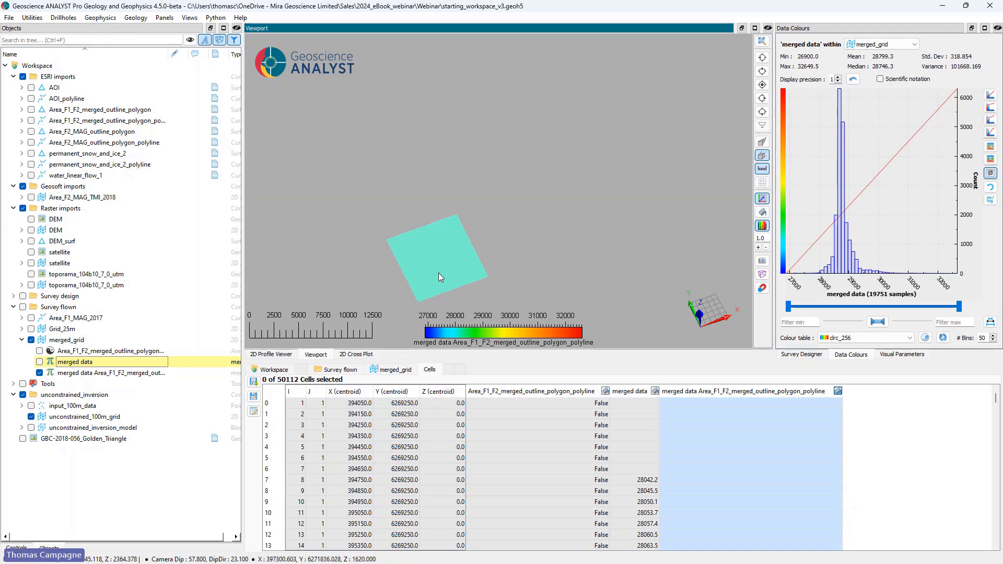
drag(437, 272, 423, 221)
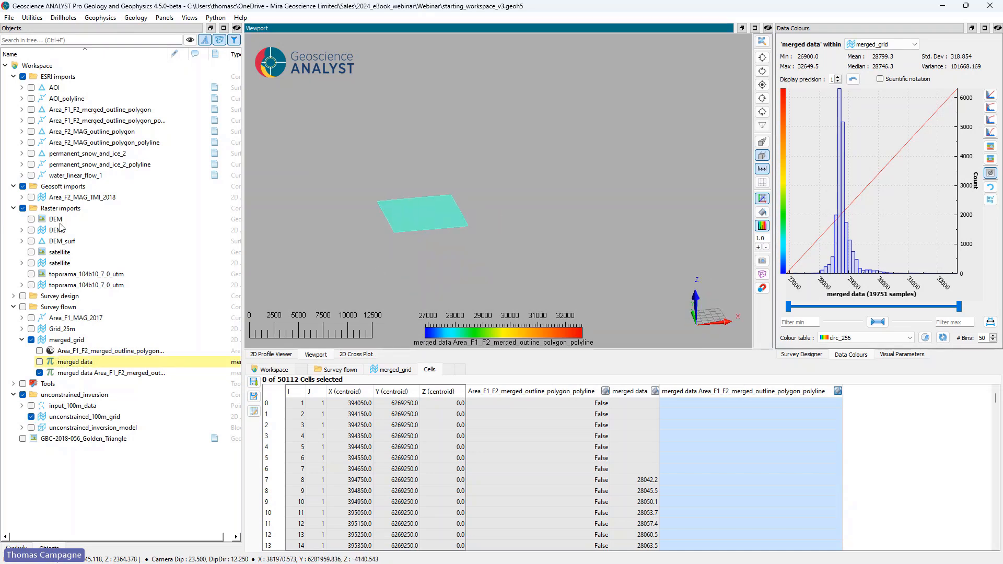
Step: Show the Area_F1_MAG_2017 lines over unconstrained_100m_grid and hide merged_grid
click(31, 318)
click(31, 340)
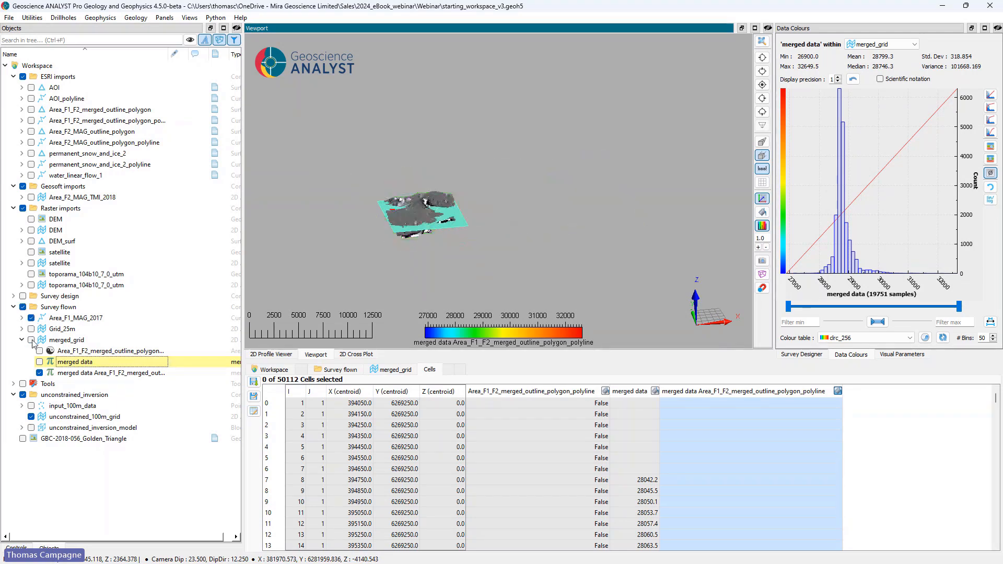
drag(474, 223, 457, 261)
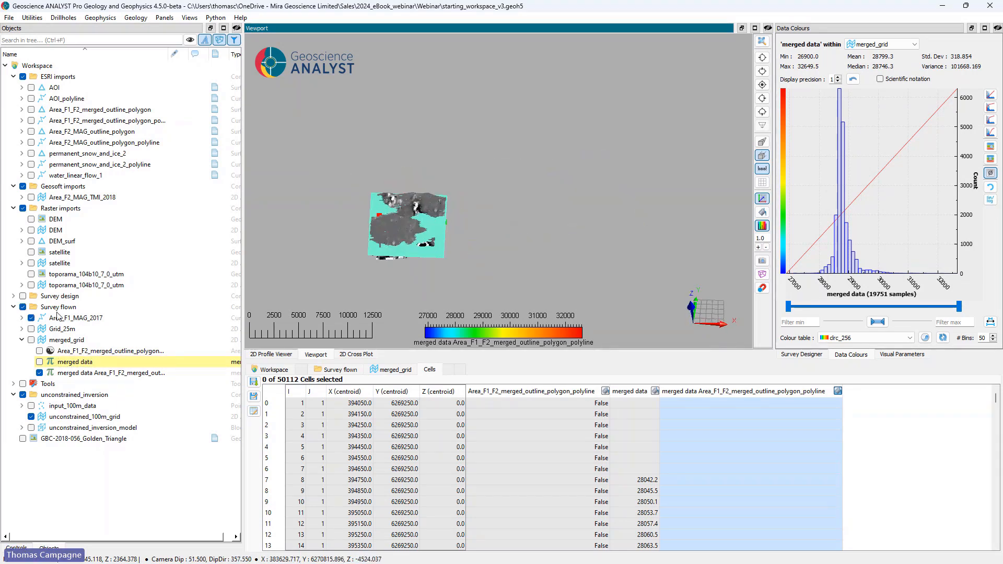
click(22, 318)
scroll(117, 375, down, 1)
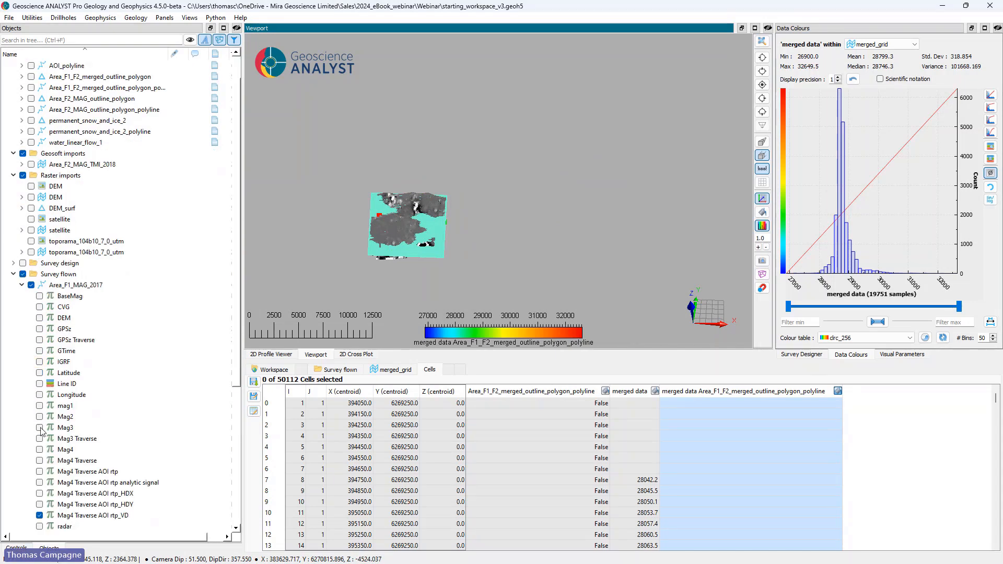
click(22, 285)
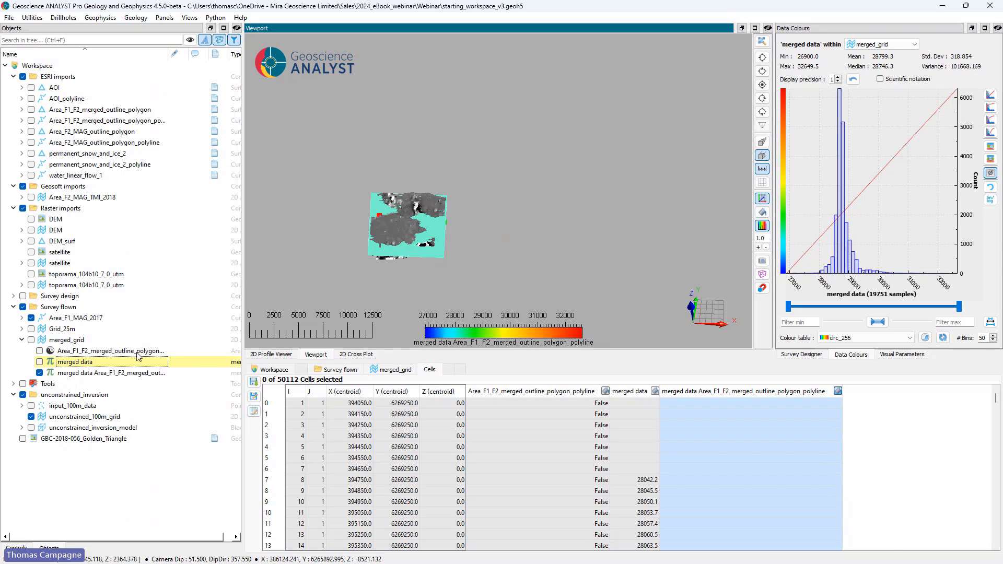
Step: Set up a data transfer from Grid_25m with GPSz Traverse AOI and Mag3 Traverse AOI as source properties, showing Grid_25m instead of Area_F1_MAG_2017
click(32, 18)
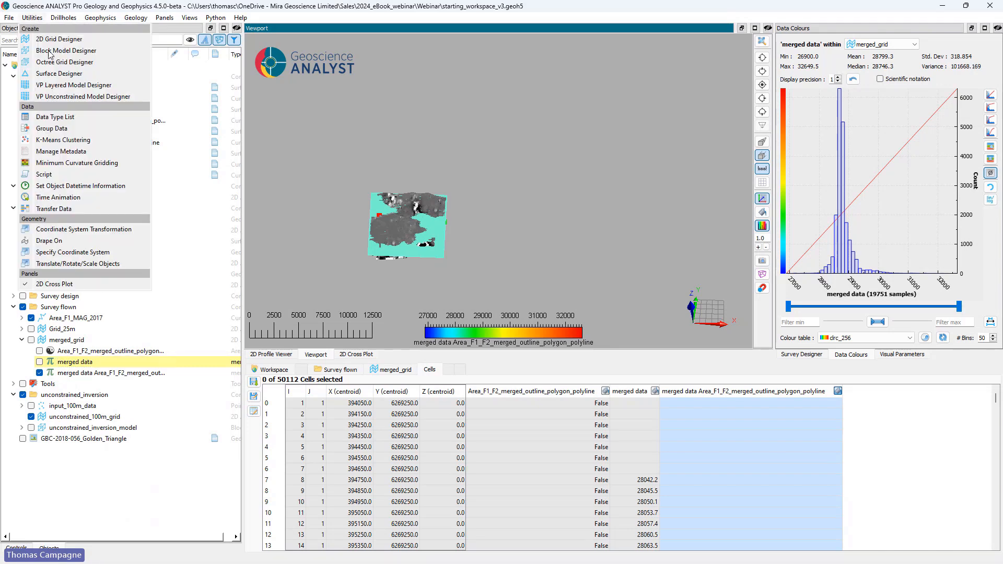
click(82, 209)
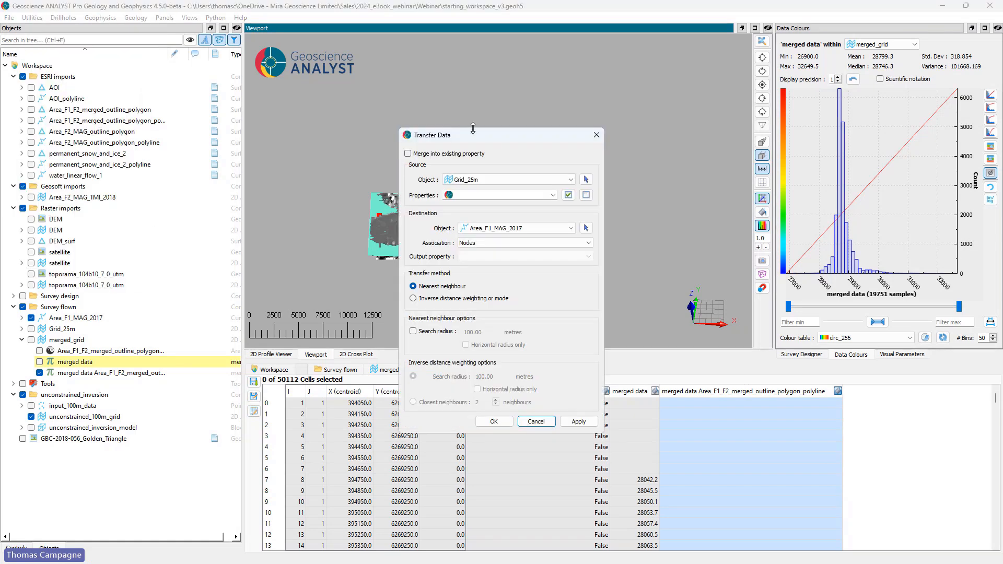
drag(466, 131, 559, 111)
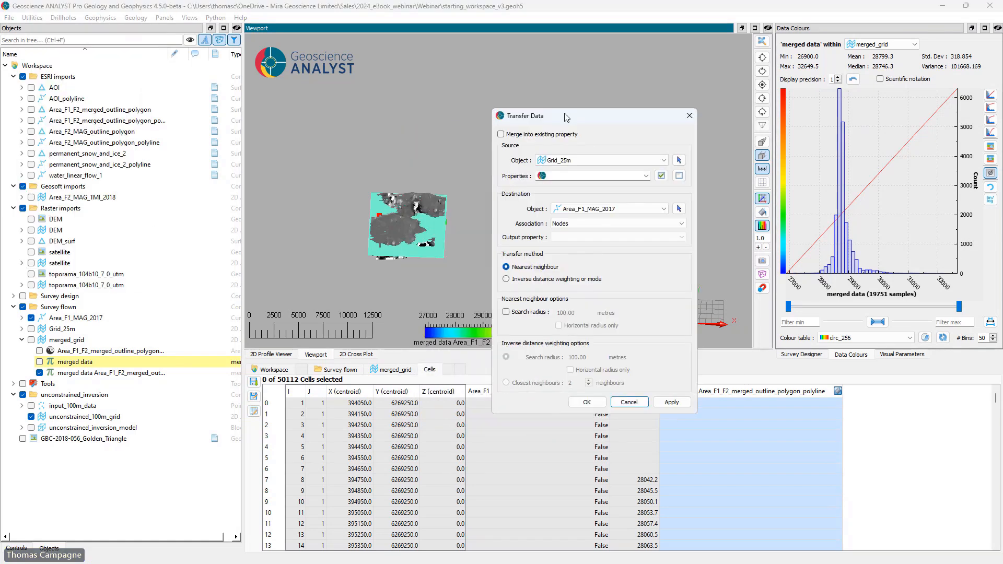
click(31, 328)
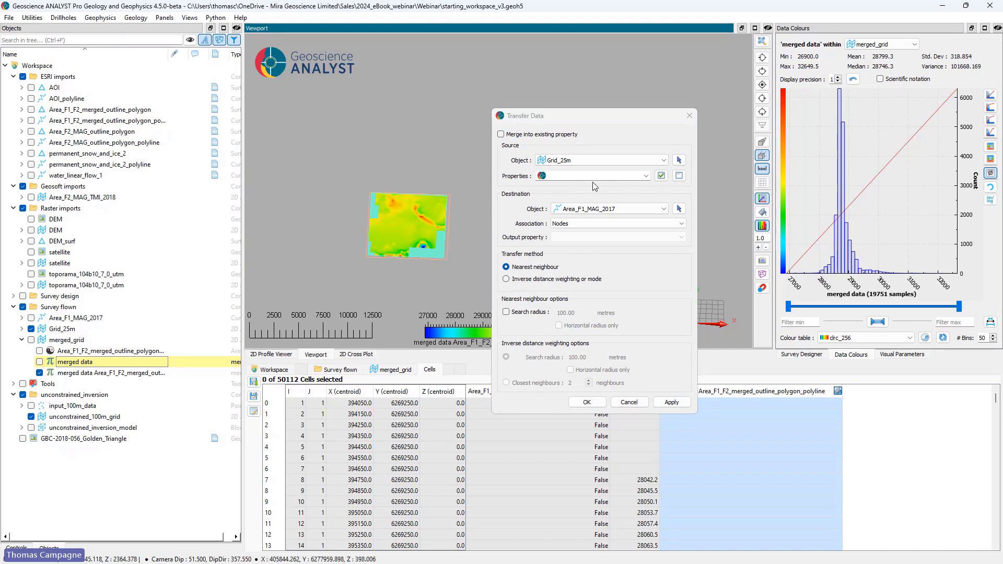
click(645, 176)
click(618, 211)
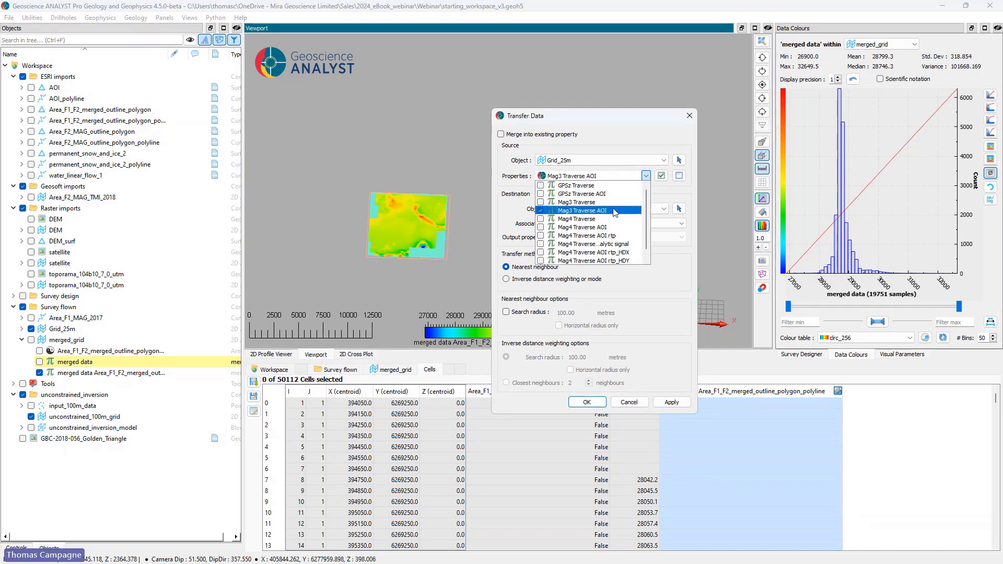
click(620, 194)
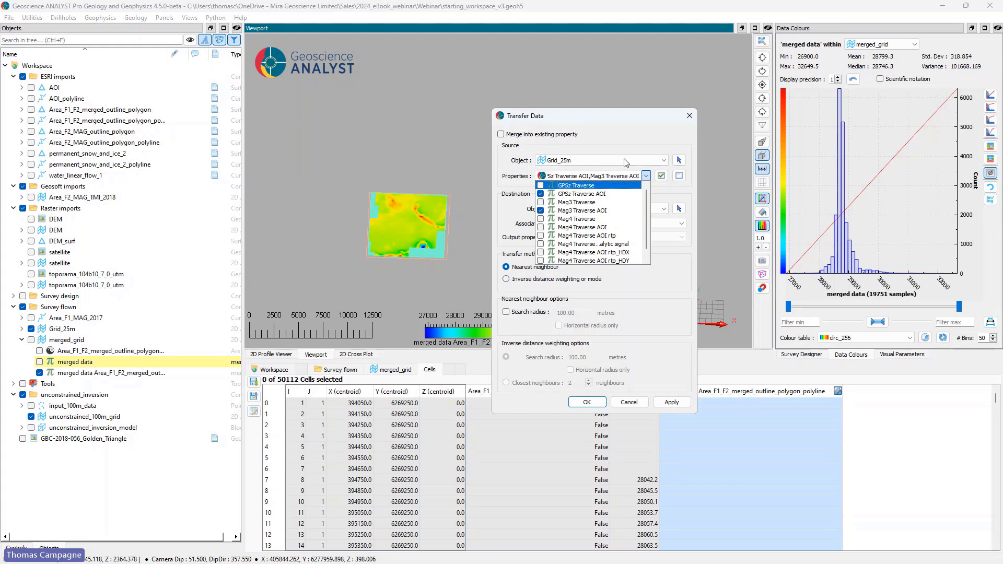
click(647, 177)
Step: Set unconstrained_100m_grid cells as the transfer destination and run the transfer using nearest neighbour
click(678, 208)
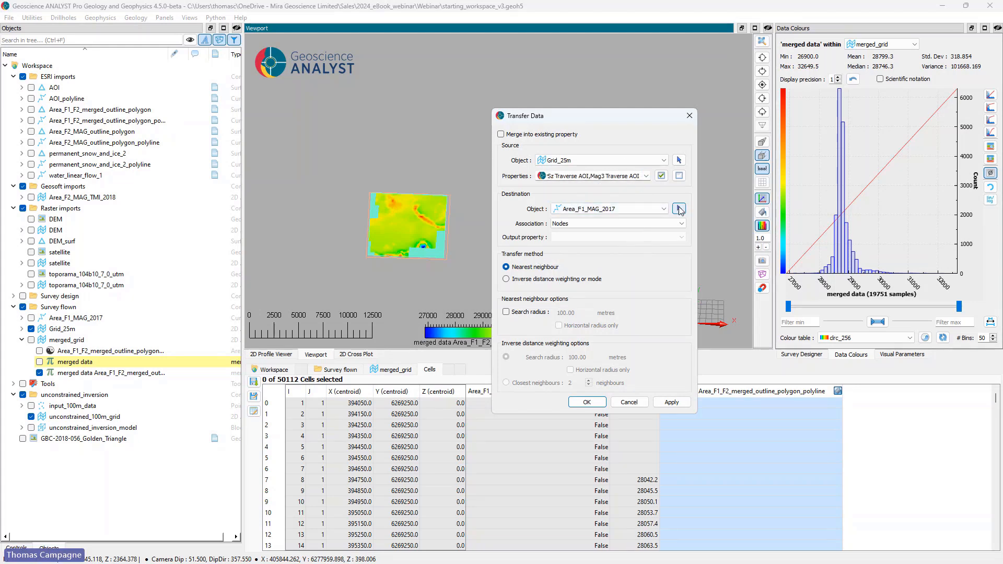
click(440, 252)
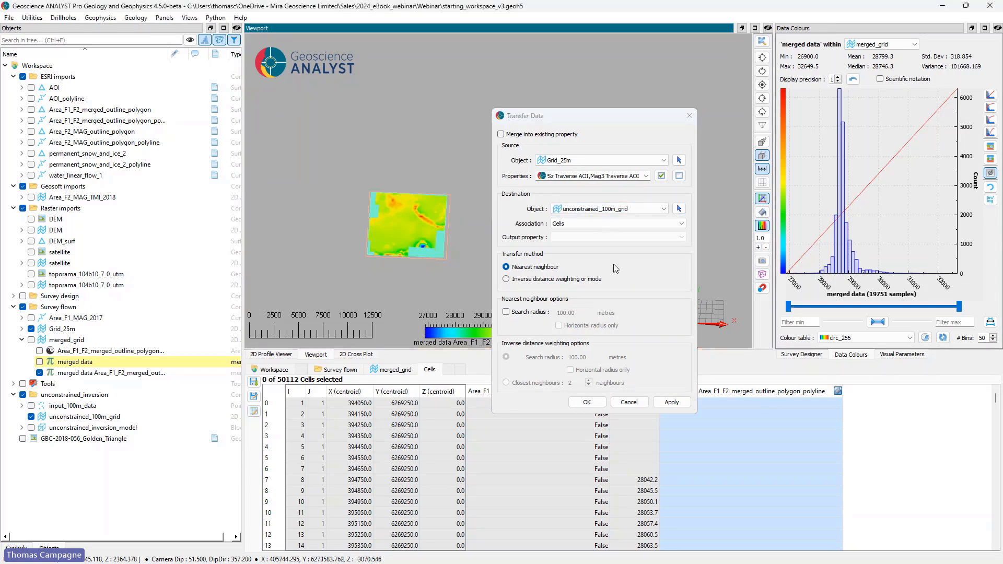
click(586, 402)
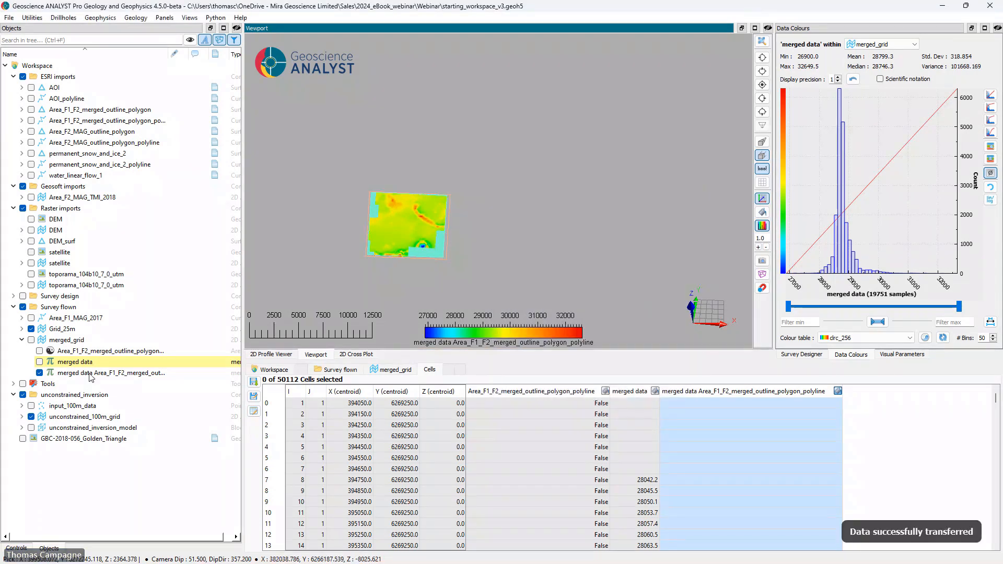
Step: Hide Grid_25m and display GPSz Traverse AOI, followed by Mag3 Traverse AOI, on unconstrained_100m_grid
click(60, 364)
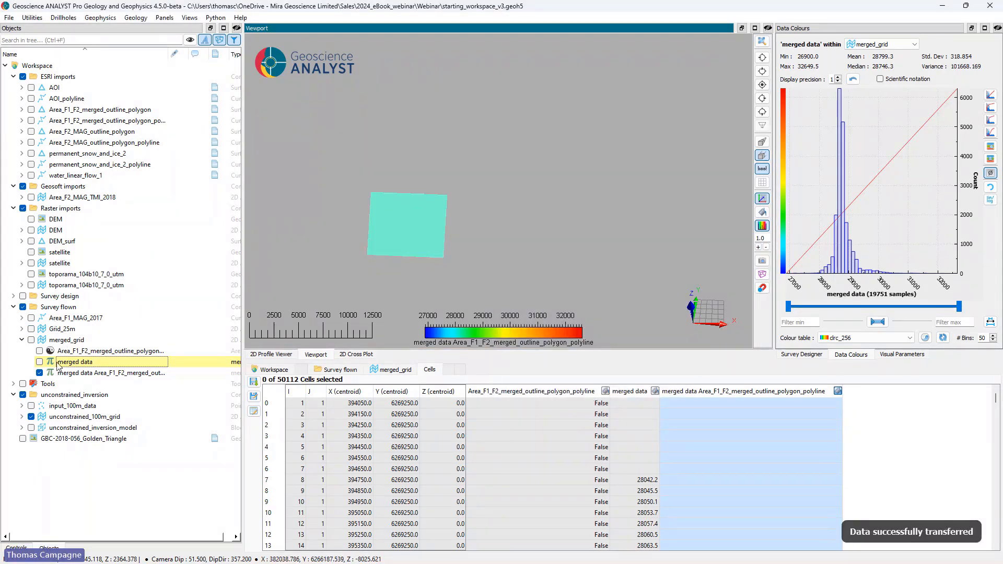
click(21, 416)
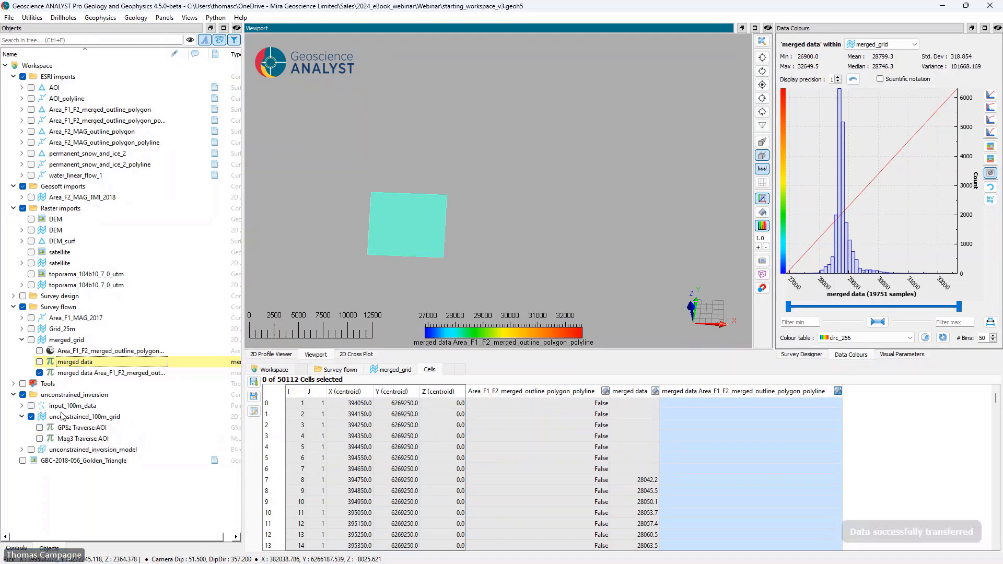
click(39, 427)
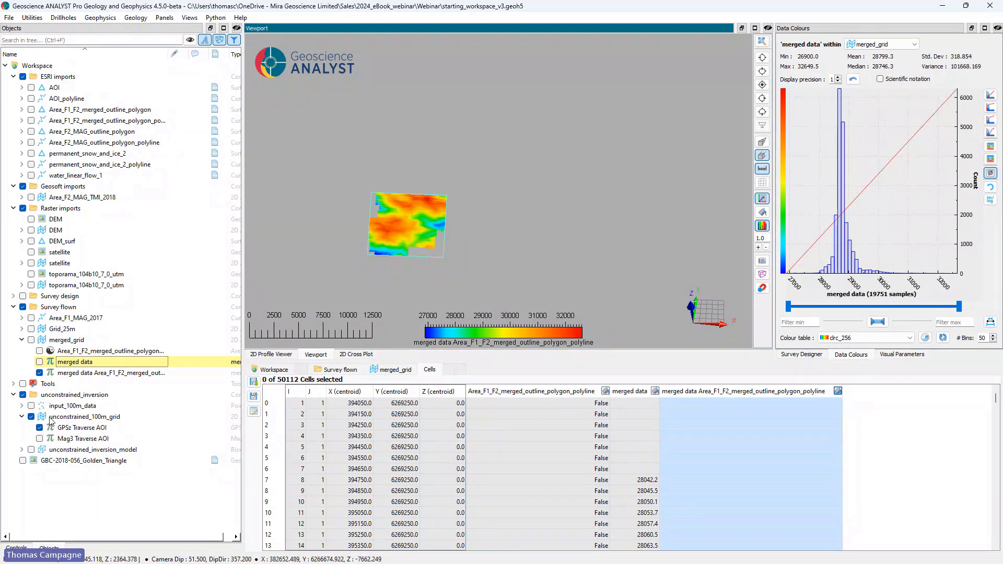
click(39, 438)
drag(485, 240, 519, 227)
scroll(519, 227, up, 5)
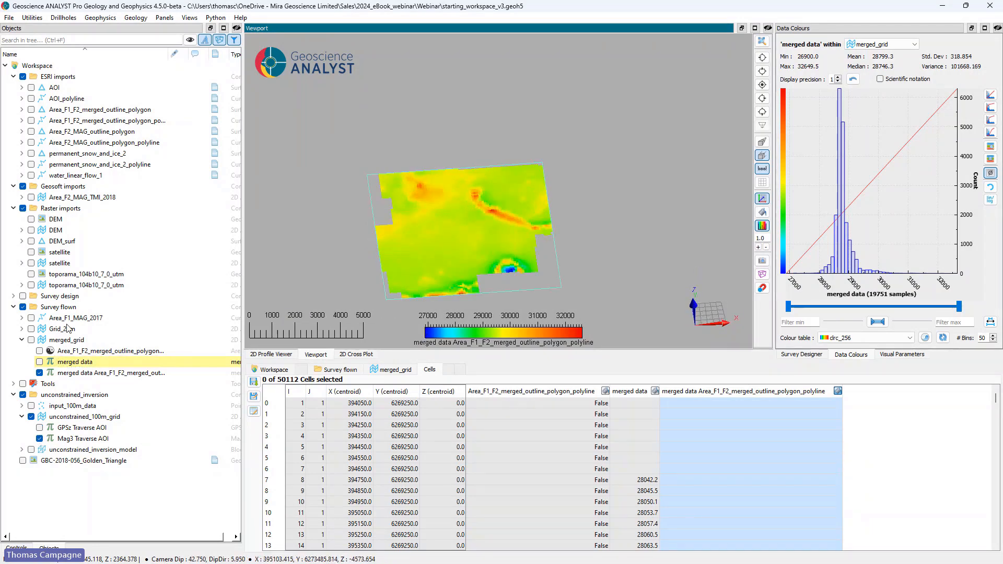
Step: Create points from the unconstrained_100m_grid cells, keeping both properties and using GPSz Traverse AOI as the elevation with 0.00 m drape height
right_click(68, 418)
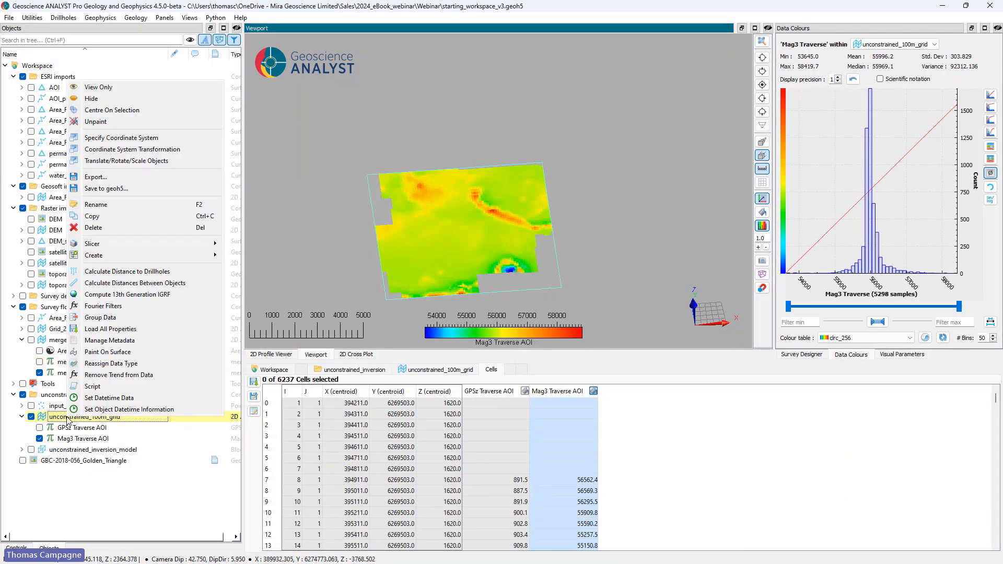
mouse_move(140, 257)
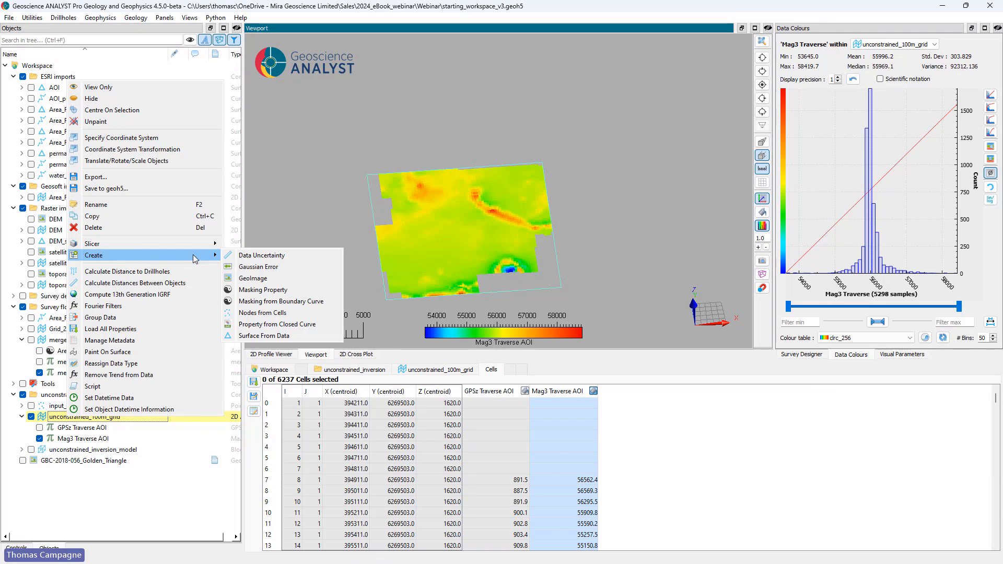
click(272, 317)
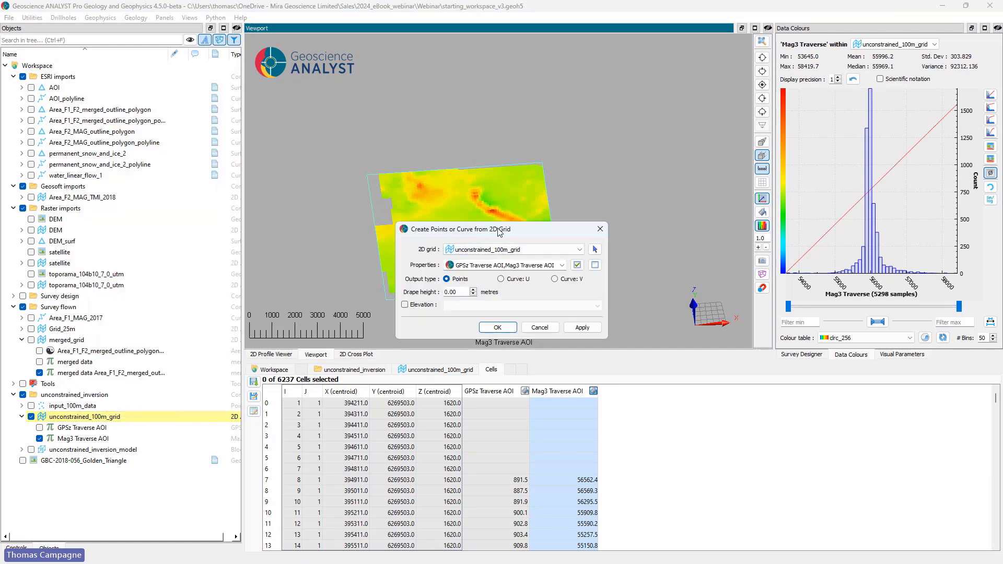
drag(499, 232, 453, 245)
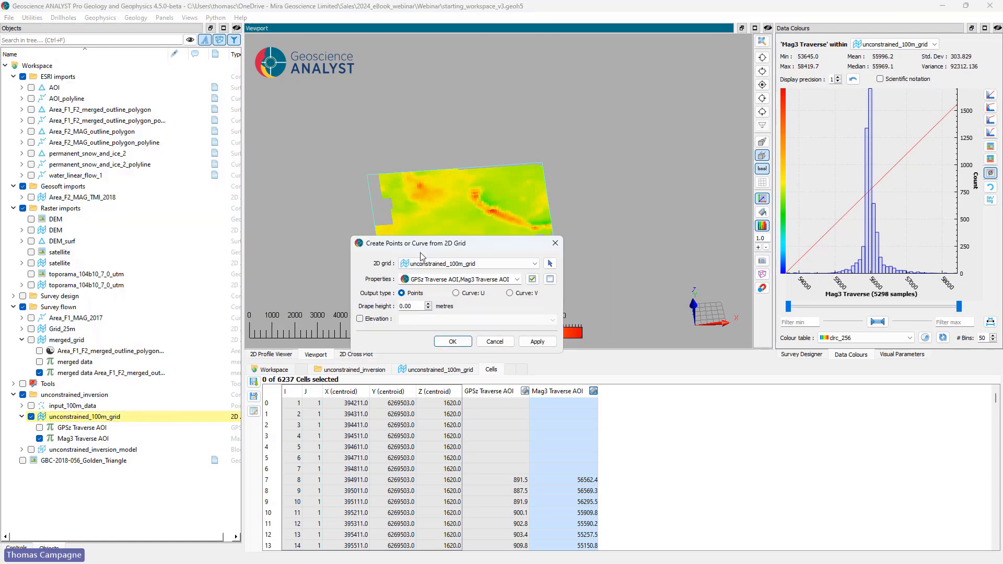
click(360, 319)
click(439, 319)
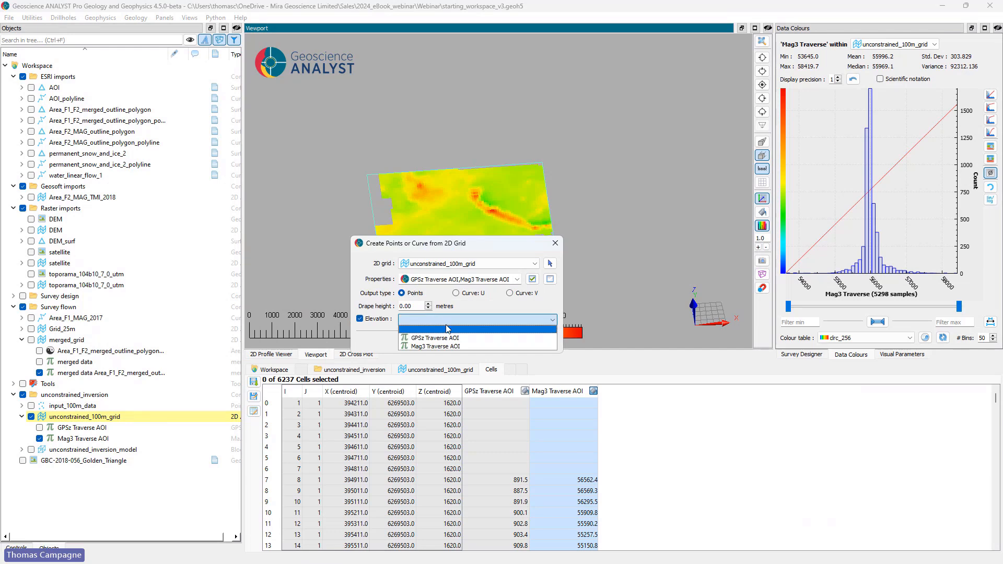
click(452, 338)
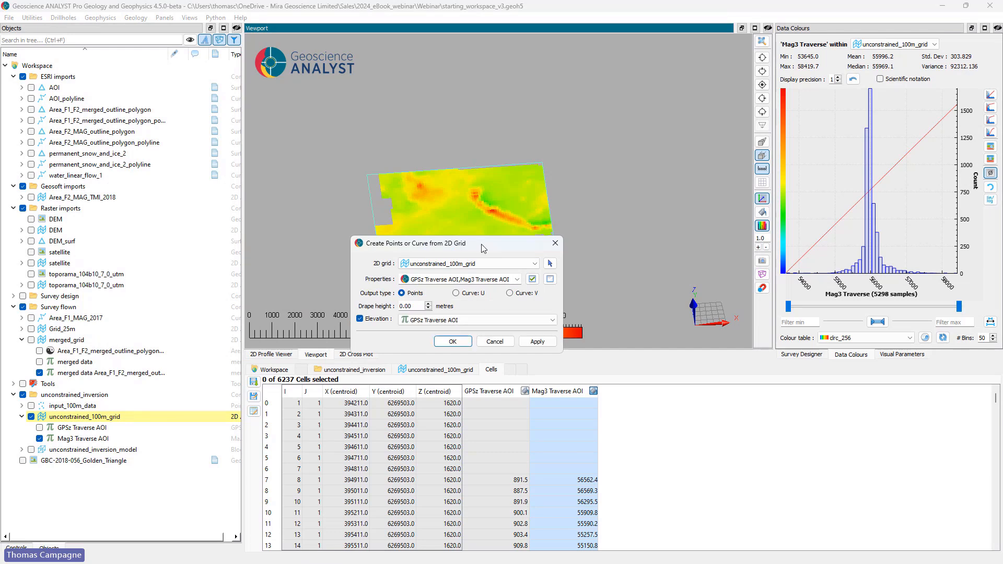
click(460, 345)
Step: Hide the 2D grid, colour the unconstrained_100m_grid points by Mag3 Traverse AOI, and inspect their node values and relief
click(31, 416)
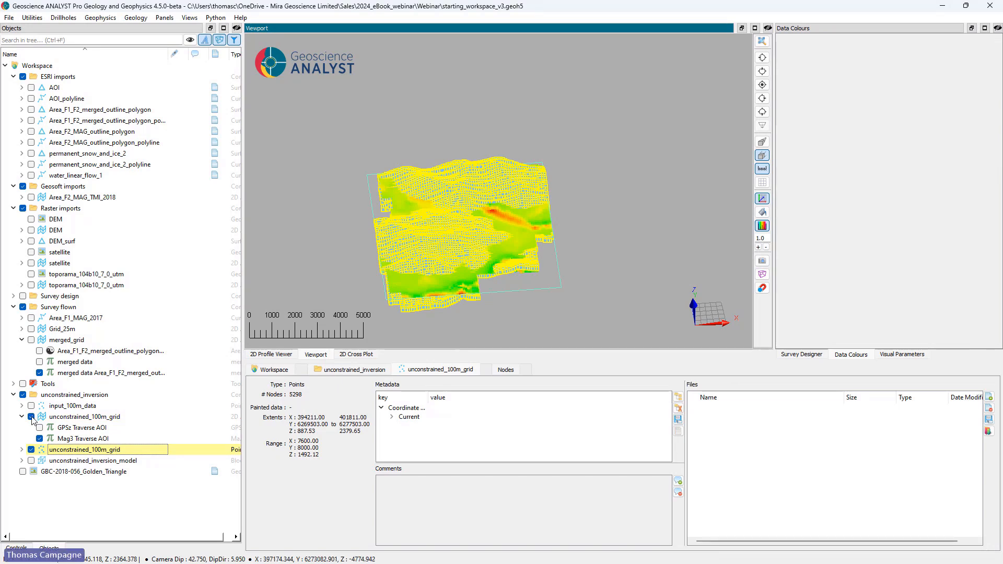
drag(486, 246, 286, 345)
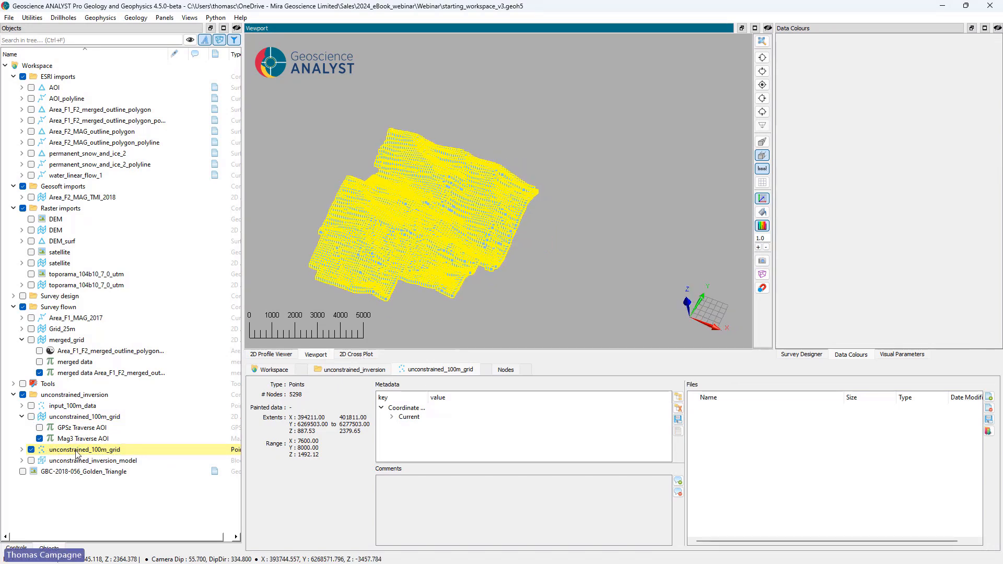
click(21, 449)
click(39, 471)
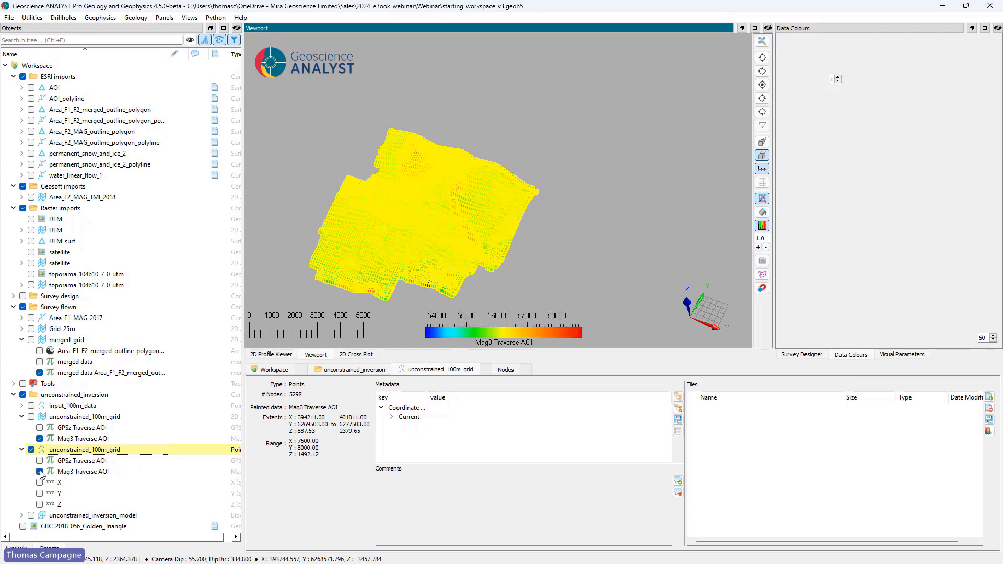
click(505, 369)
drag(483, 288, 595, 172)
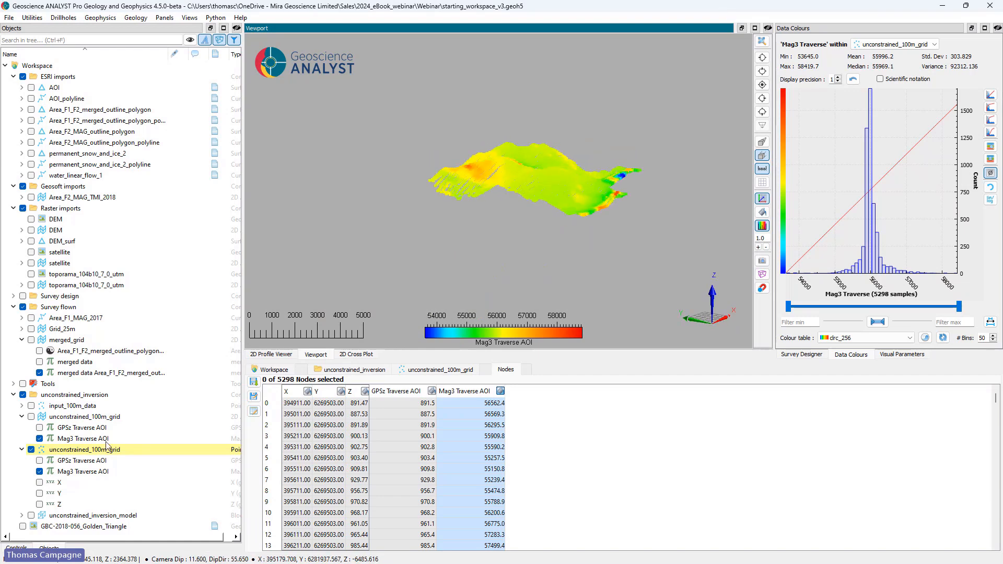
Step: Collapse the unconstrained_100m_grid points and switch DEM_surf on and off to check the topography surface
click(22, 449)
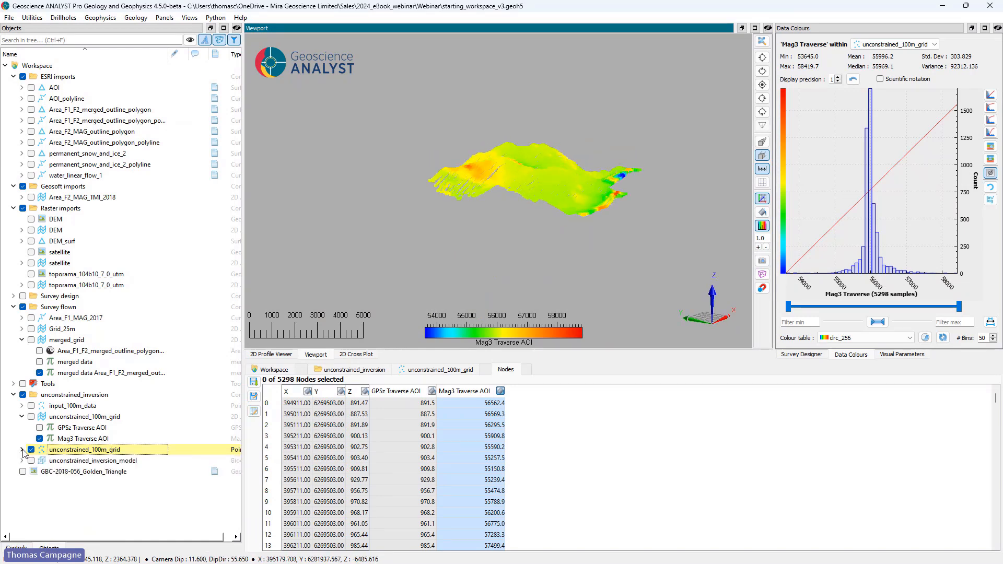
click(32, 241)
click(31, 241)
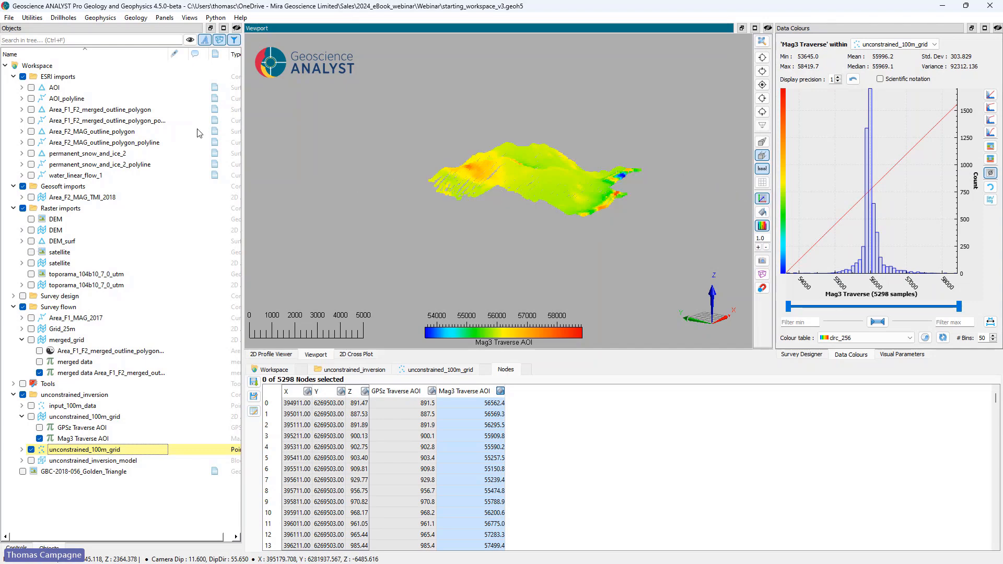
Step: Start an unconstrained inversion of type Magnetic with the unconstrained_100m_grid points as observation points
click(94, 18)
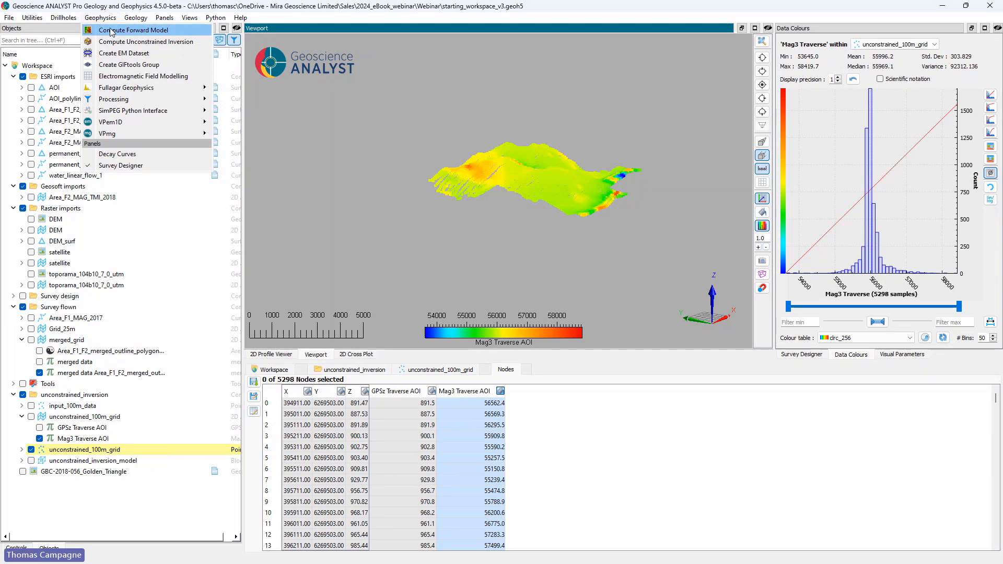
click(117, 46)
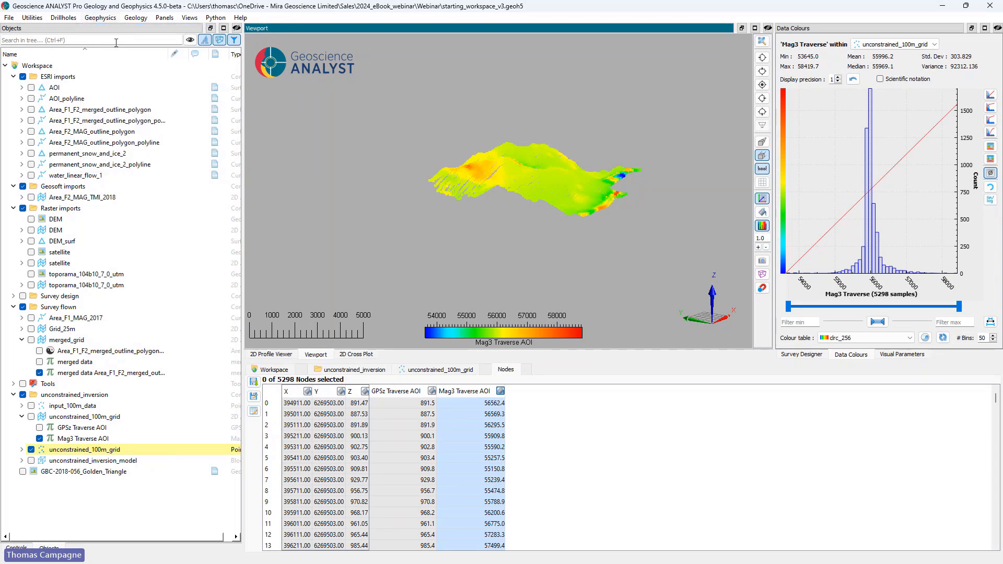
drag(481, 72, 205, 110)
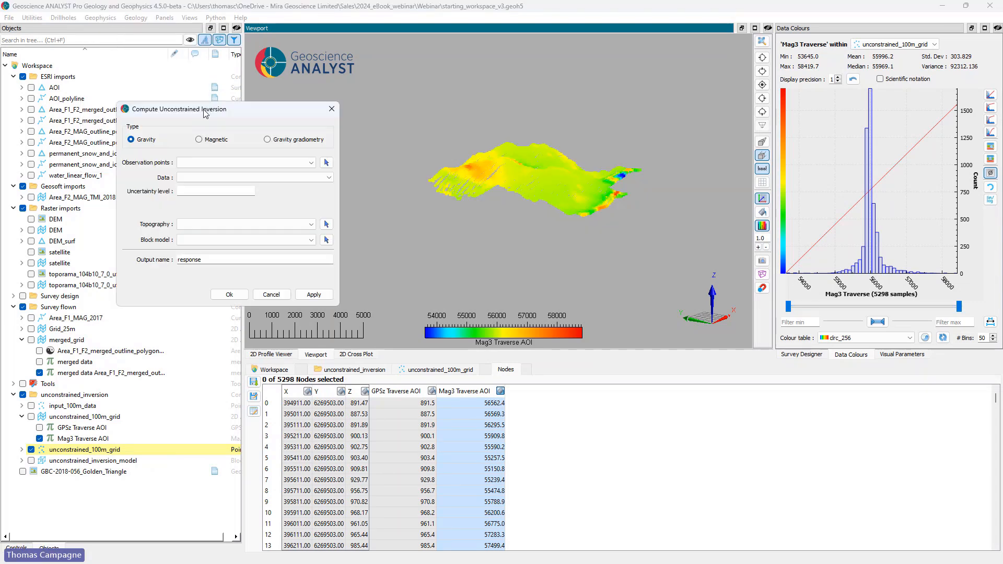
click(209, 140)
click(326, 163)
click(549, 168)
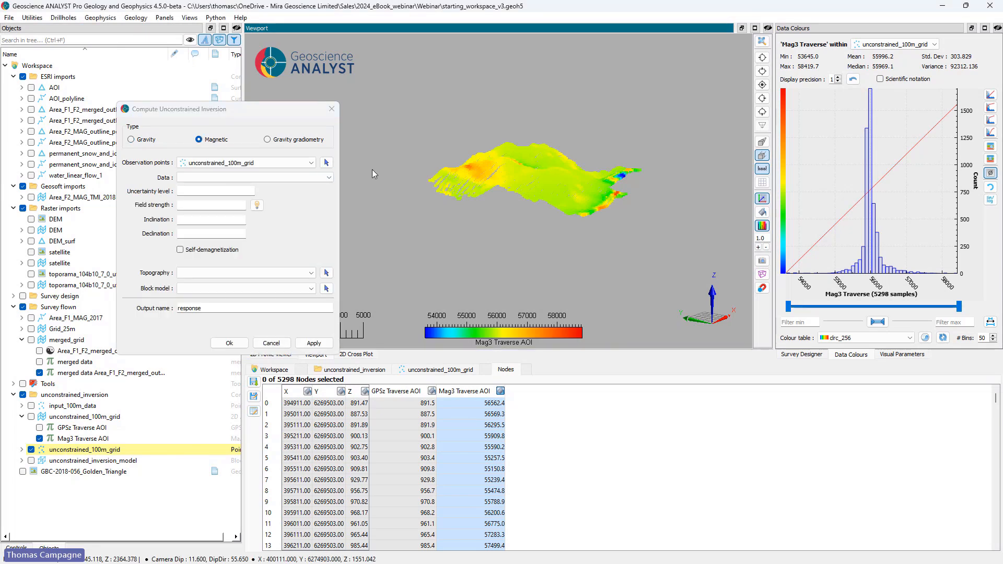
Step: Set the inversion data to Mag3 Traverse AOI with an uncertainty level of 15
click(251, 178)
click(209, 202)
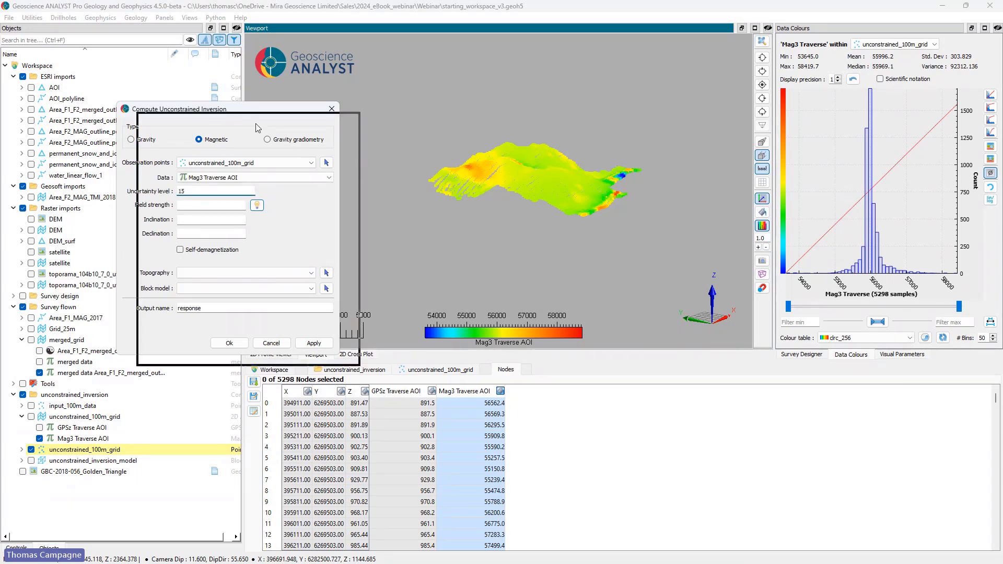
drag(232, 110, 325, 146)
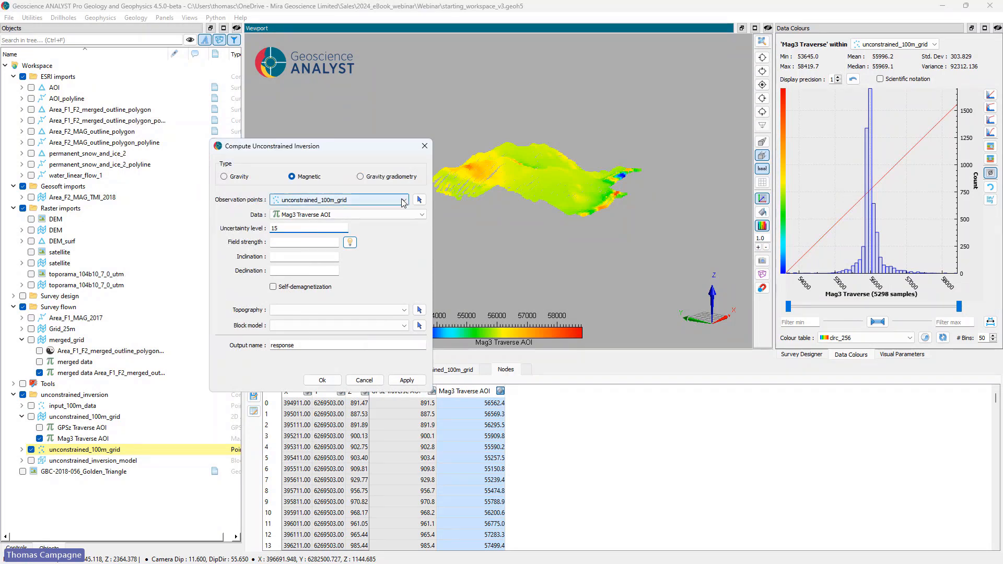
Step: Show the Area_F1_MAG_2017 lines instead of the points and pick them as observation points to fill in the inducing field parameters
click(31, 318)
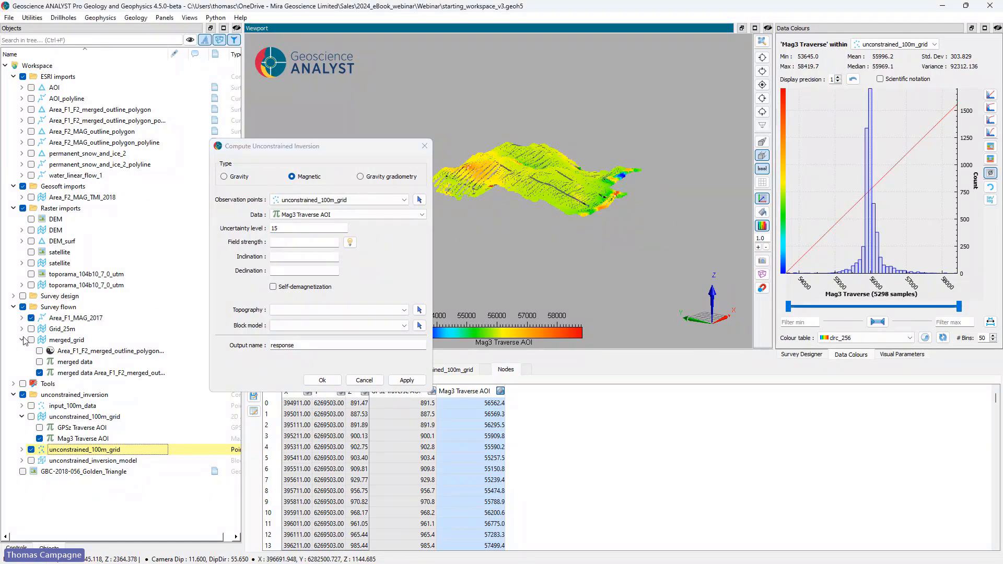
click(30, 449)
click(421, 200)
click(507, 178)
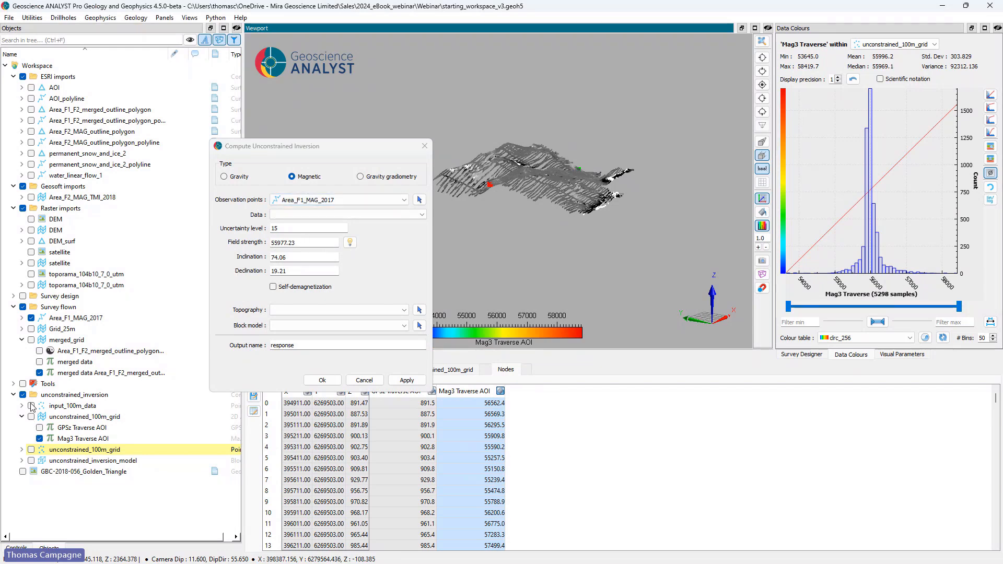
Step: Show the unconstrained_100m_grid points again, pick them as observation points and set the inversion data to Mag3 Traverse AOI
click(31, 450)
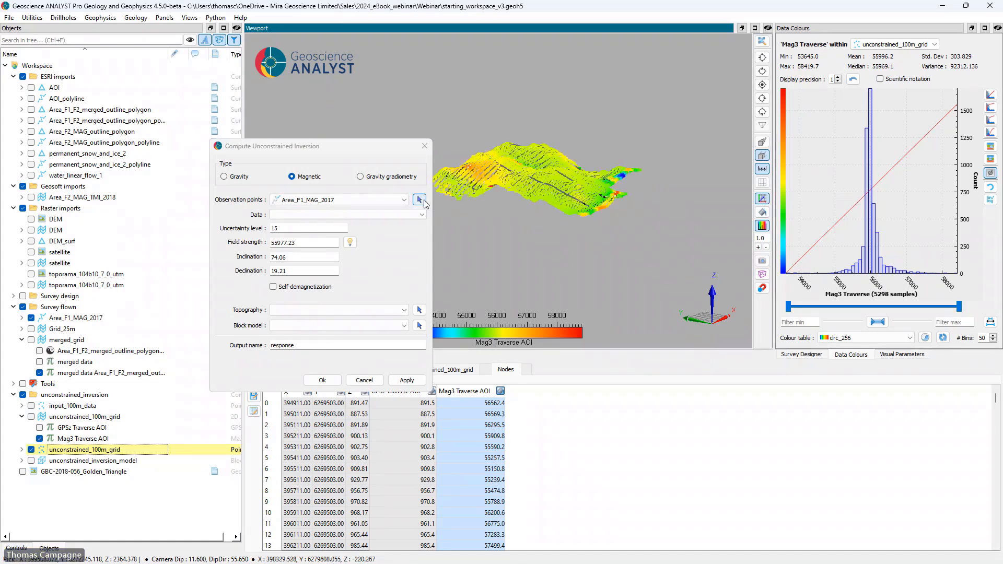
click(420, 200)
click(454, 188)
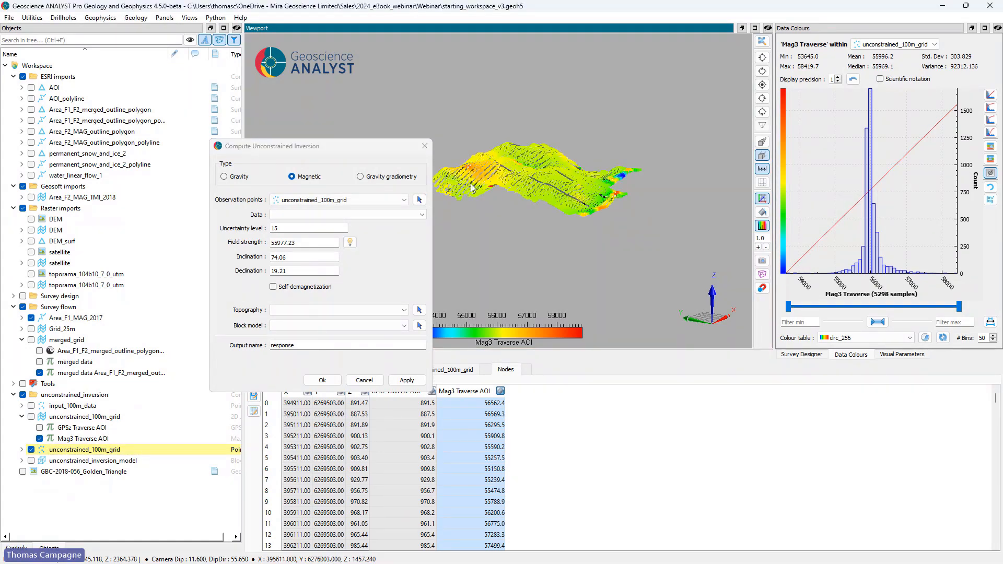
click(394, 215)
click(391, 240)
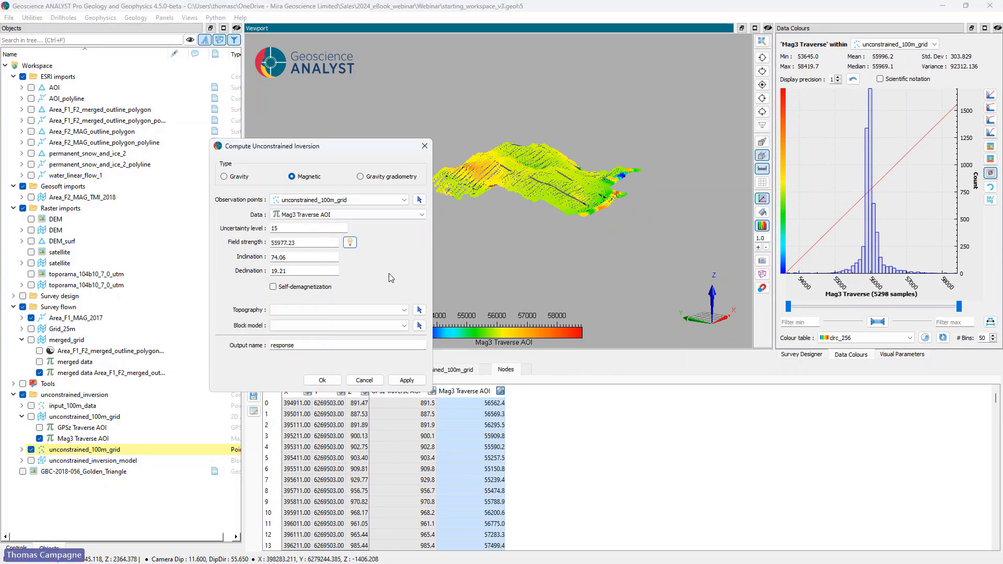
Step: Choose DEM_surf as topography and unconstrained_inversion_model as block model, and close the inversion setup without running it
click(311, 309)
click(309, 353)
click(299, 326)
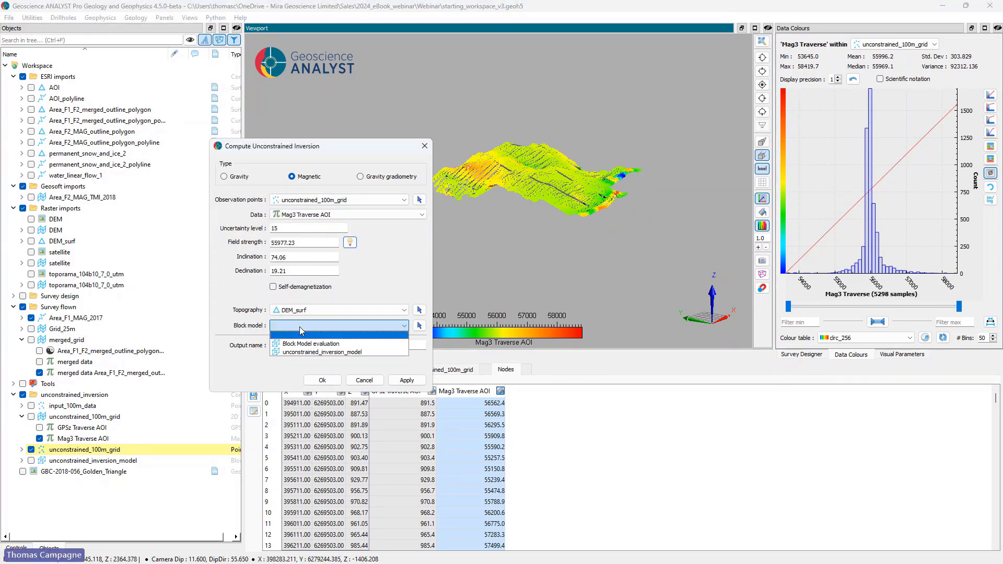
click(310, 353)
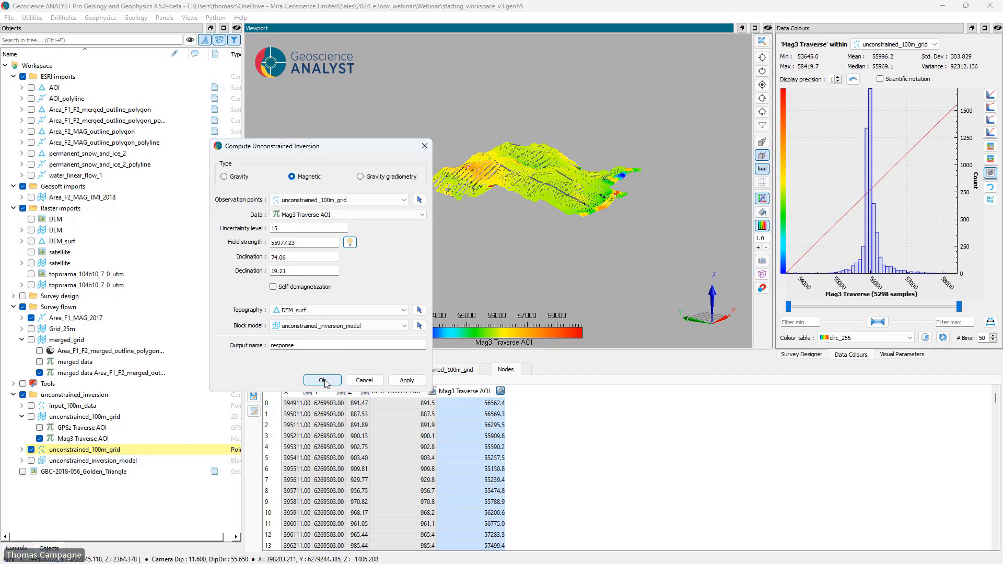
click(365, 383)
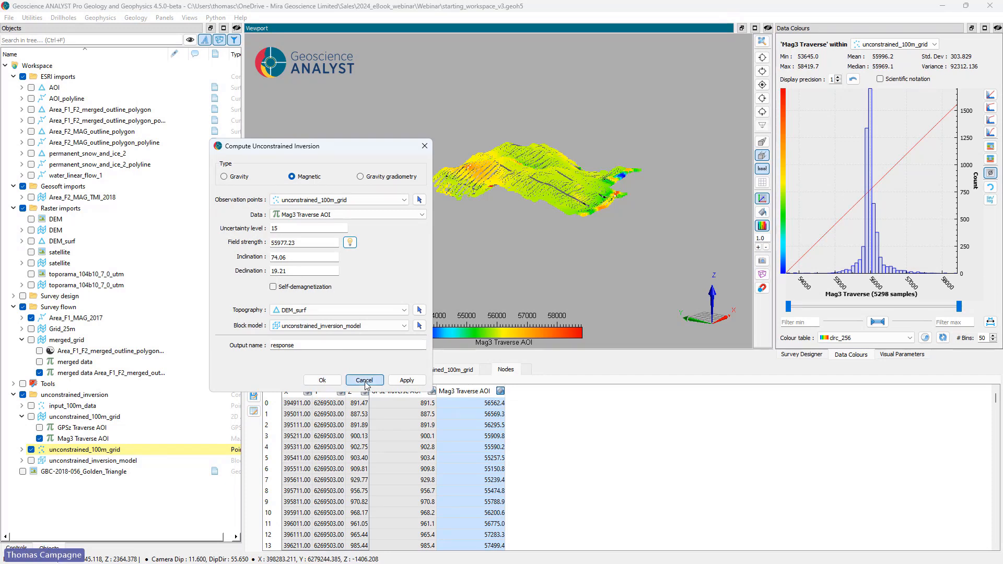
Step: Show the unconstrained_inversion_model and hide the unconstrained_100m_grid points and the Area_F1_MAG_2017 lines
click(31, 461)
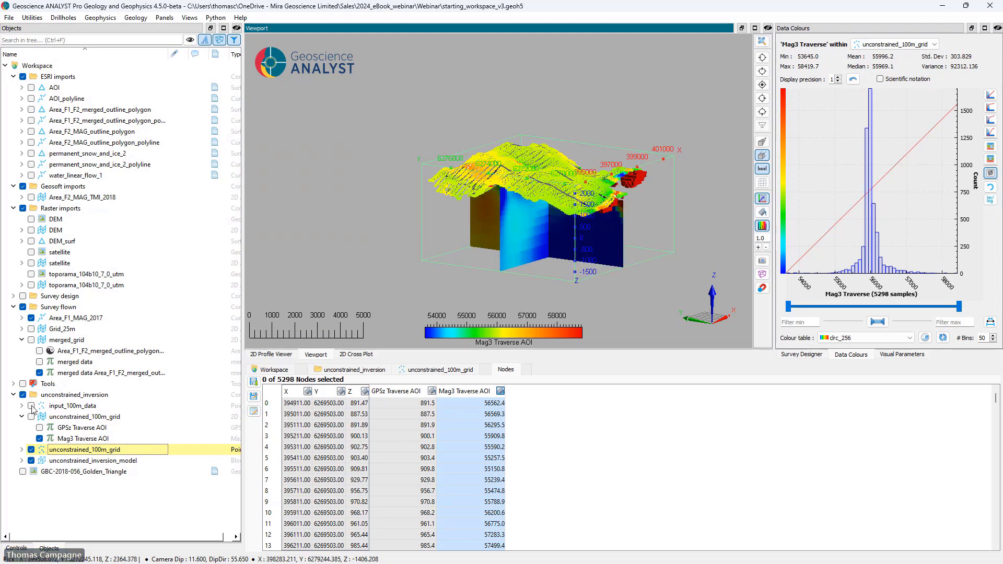
click(31, 449)
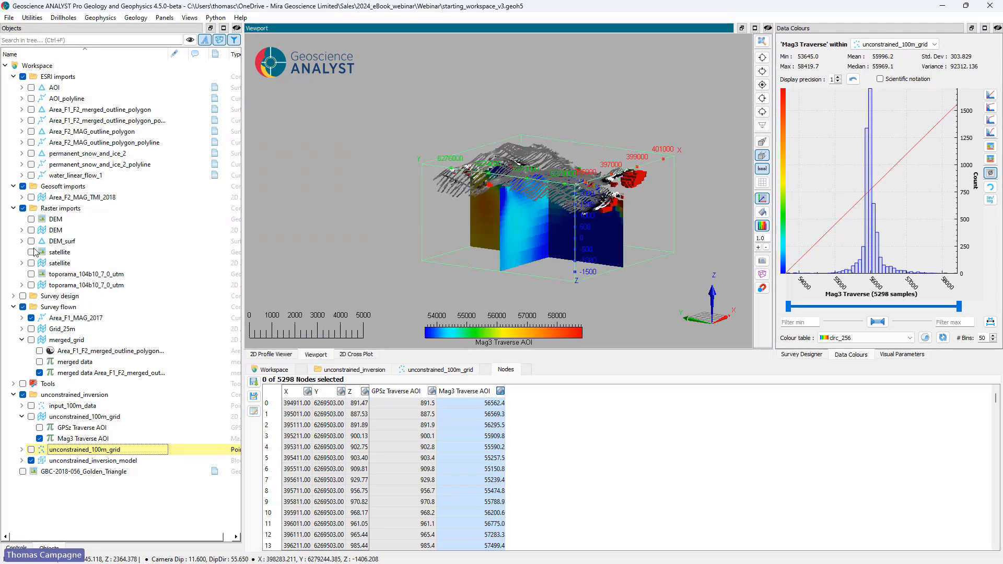
click(30, 317)
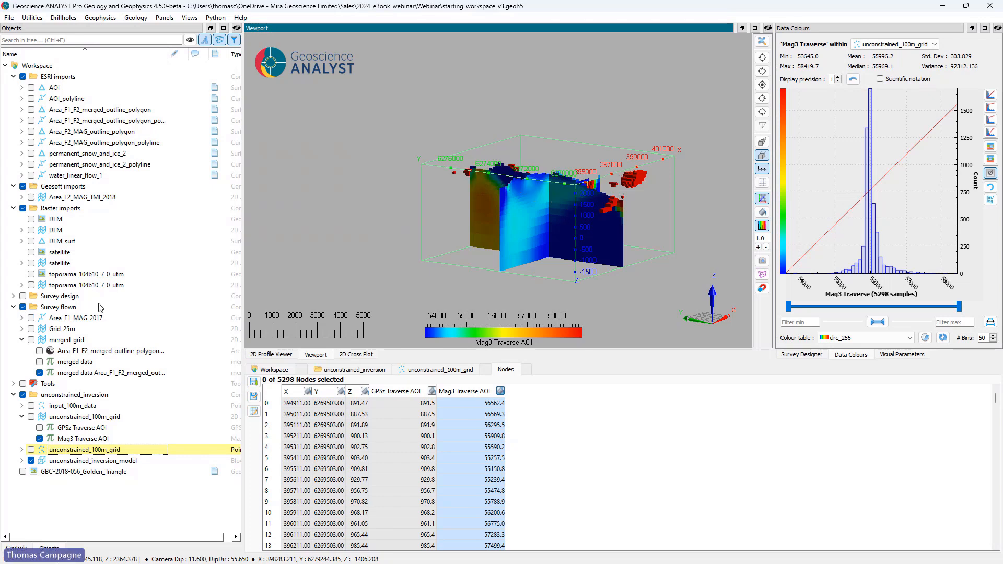
drag(538, 204, 435, 273)
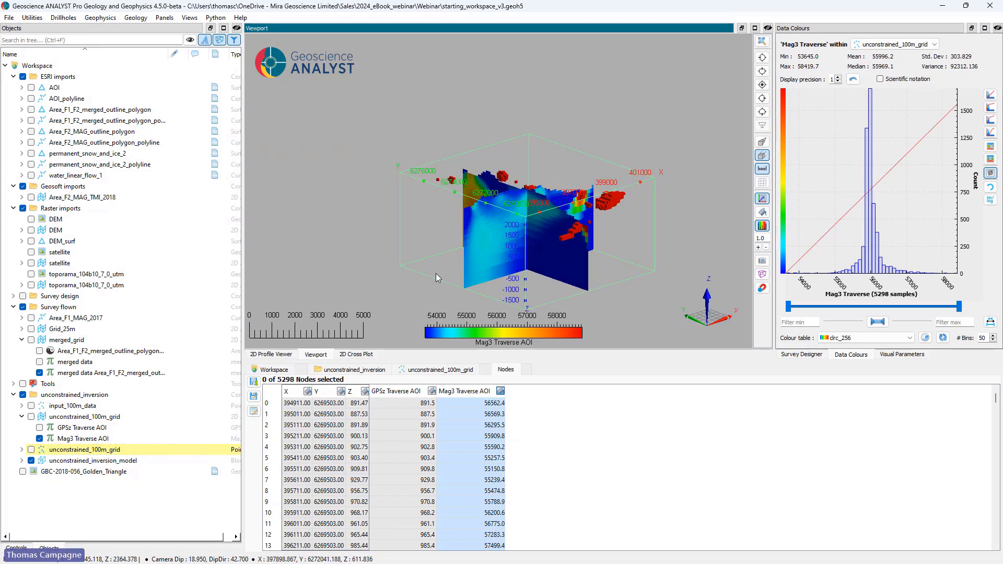
Step: Run a Z section through the unconstrained_inversion_model down to slice 22 and switch that section off
click(52, 461)
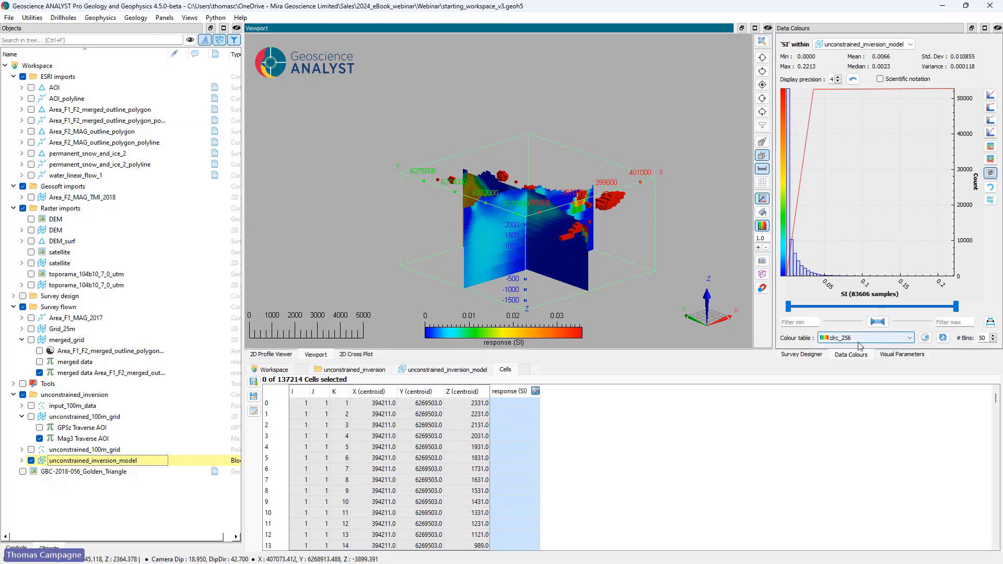
click(898, 356)
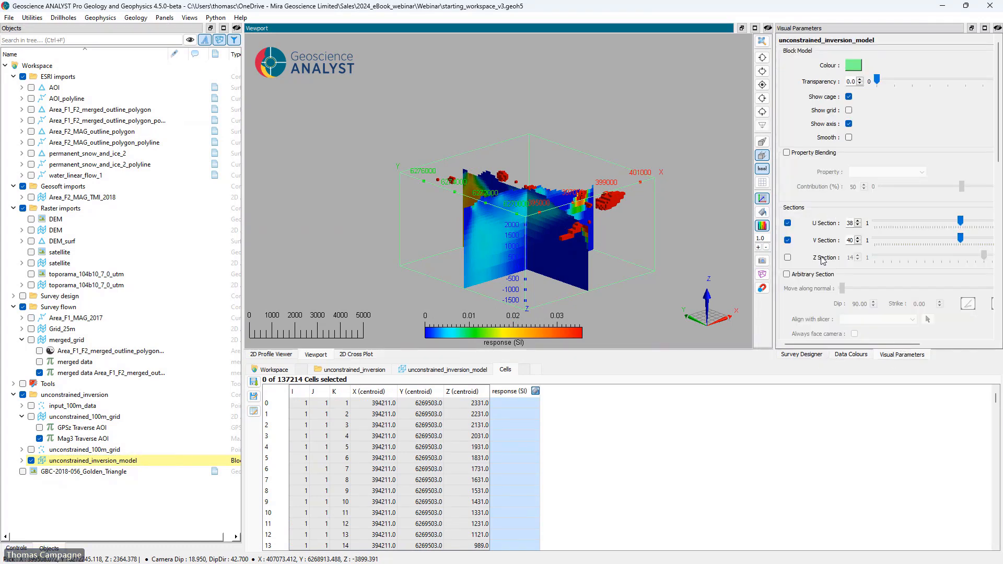
click(788, 258)
scroll(954, 256, up, 8)
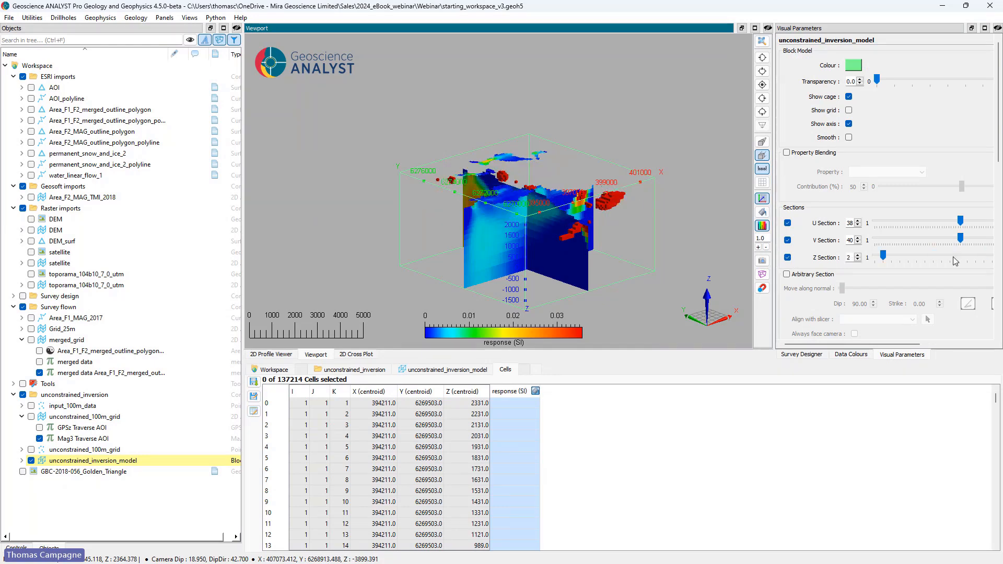
click(788, 258)
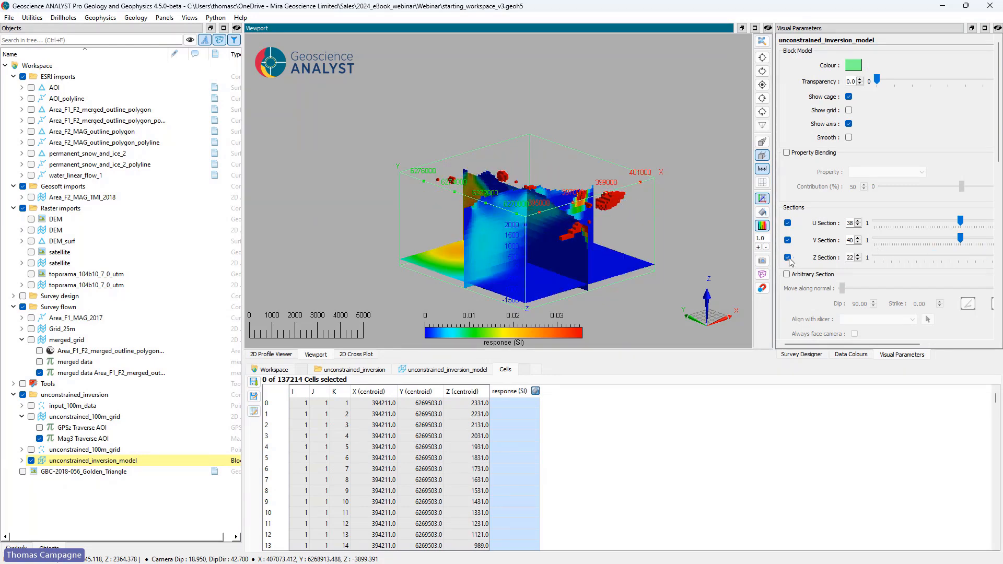
Step: Set the lower limit of the inversion model's response isovalues to 0.04
scroll(804, 278, down, 3)
scroll(803, 279, down, 3)
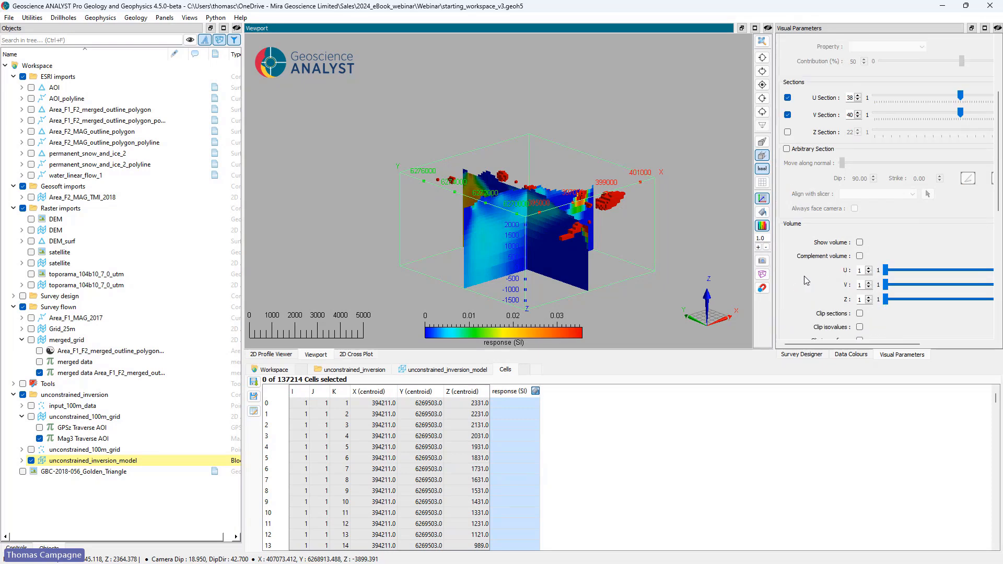
scroll(794, 300, down, 1)
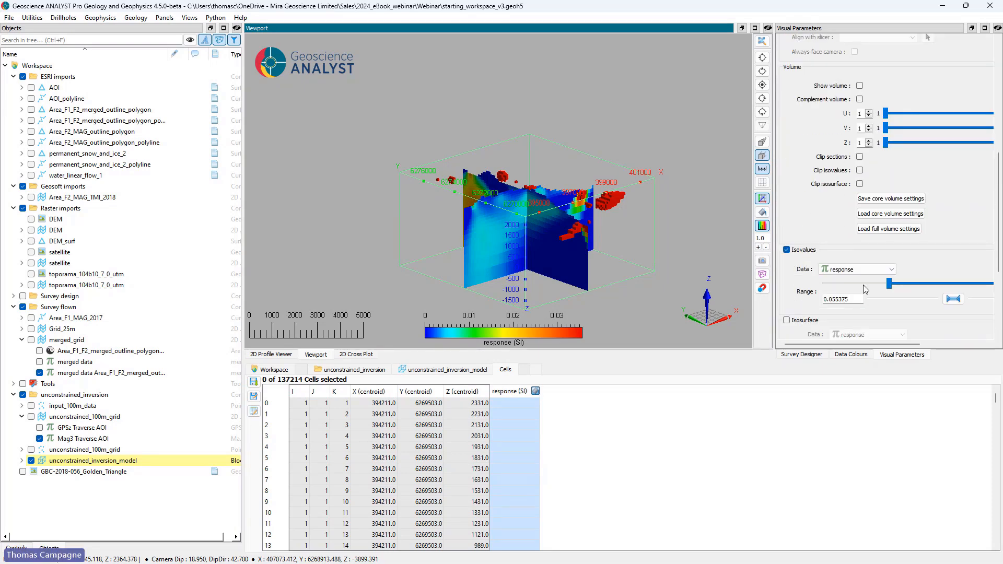
drag(887, 284, 854, 284)
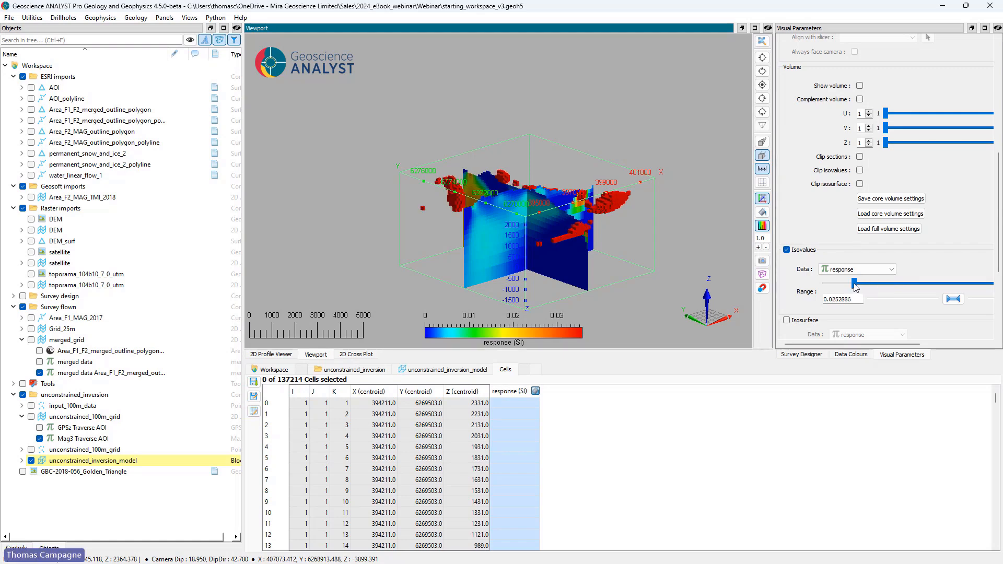
drag(605, 249, 757, 257)
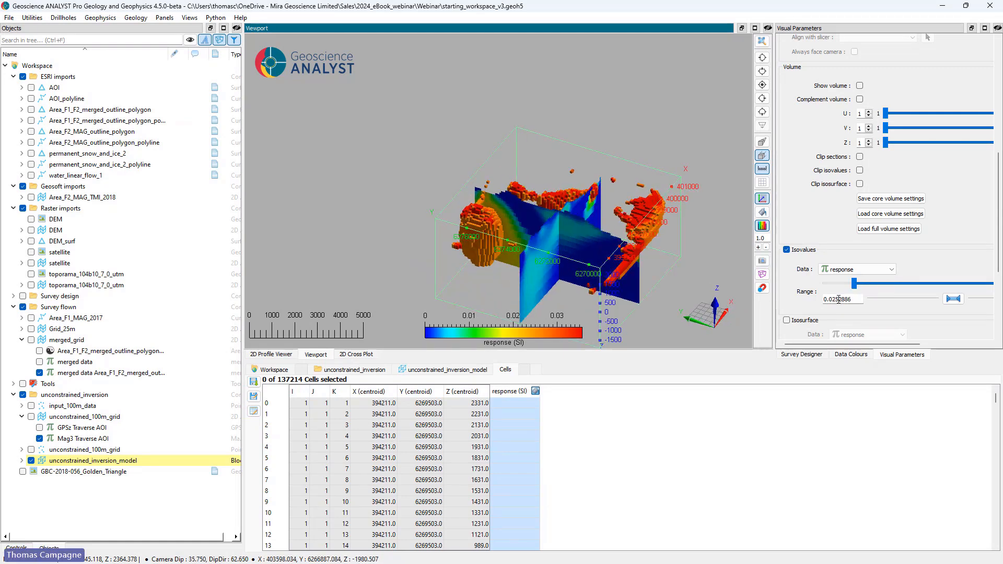
drag(834, 299, 864, 300)
text(4)
key(Return)
Step: Enable an isosurface of the model's response at level 0.0100 and create a surface from it
scroll(794, 272, down, 1)
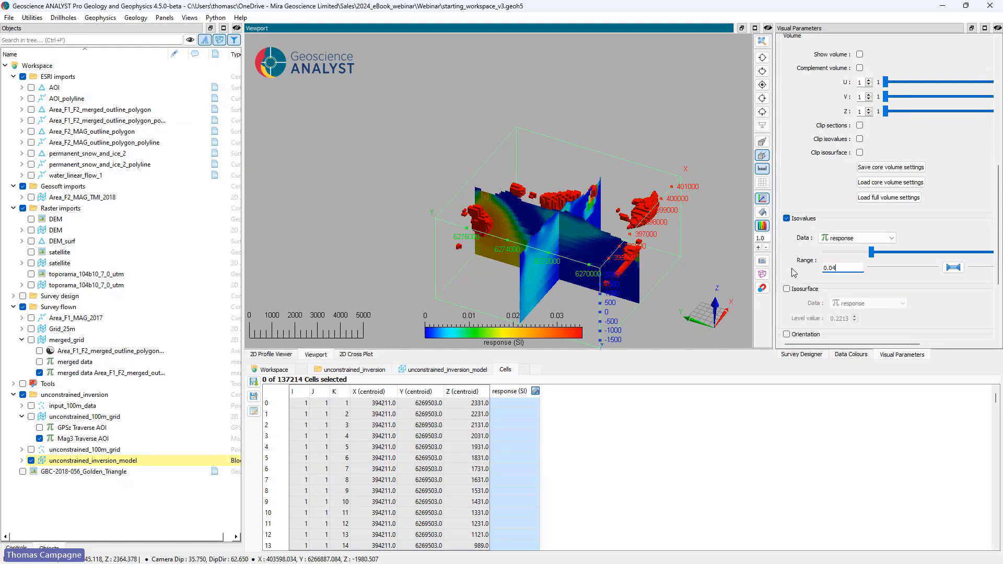
click(802, 290)
drag(835, 318, 854, 318)
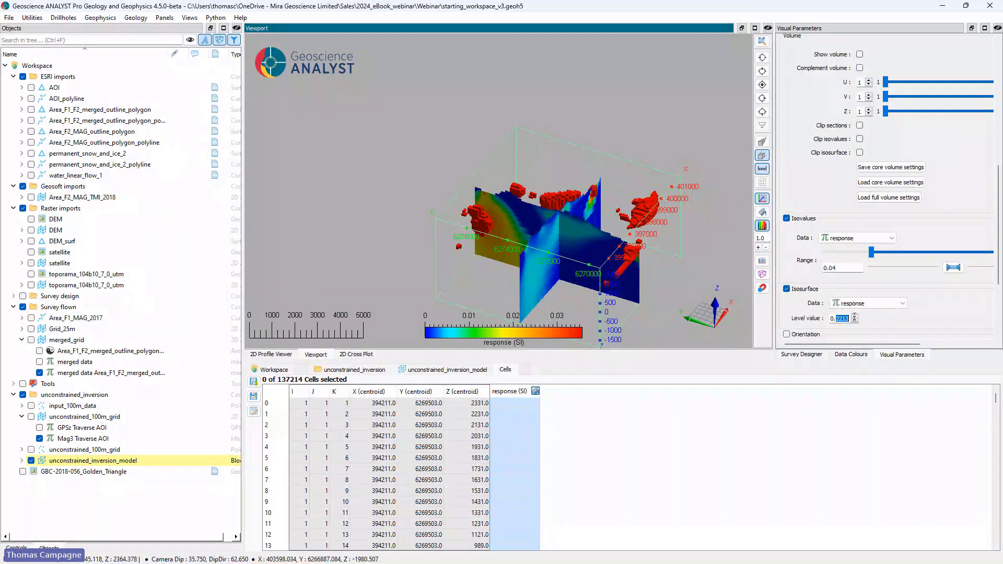
text(0100)
drag(601, 244, 534, 226)
drag(775, 203, 677, 205)
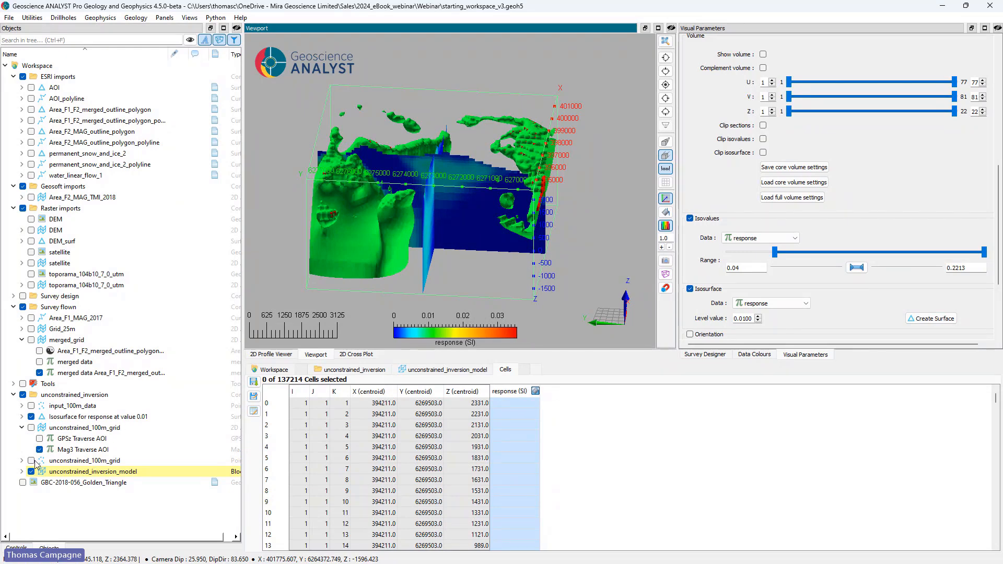
Step: Hide the inversion model and inspect the response isosurface alone from several angles
click(31, 471)
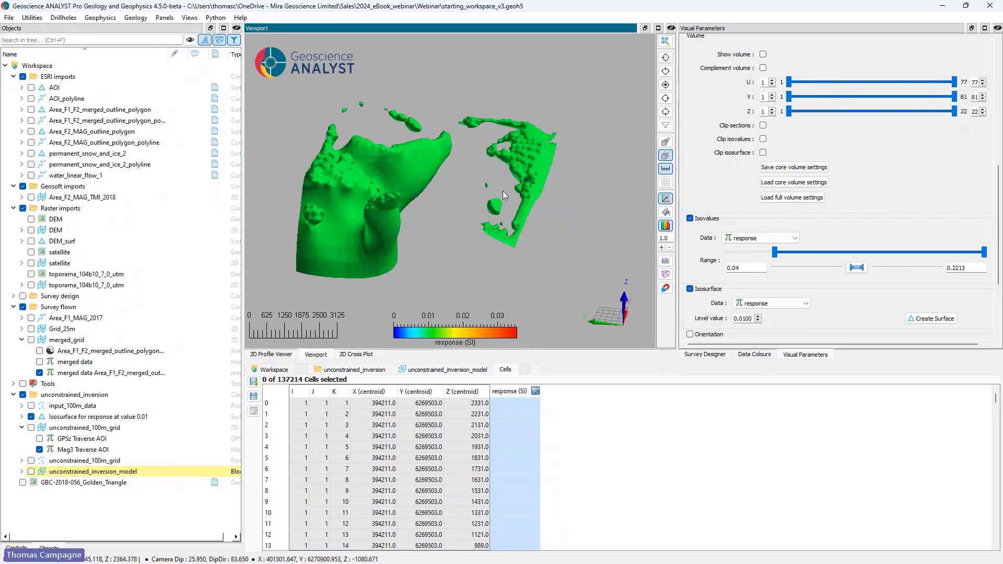
drag(502, 190, 454, 155)
drag(545, 171, 557, 209)
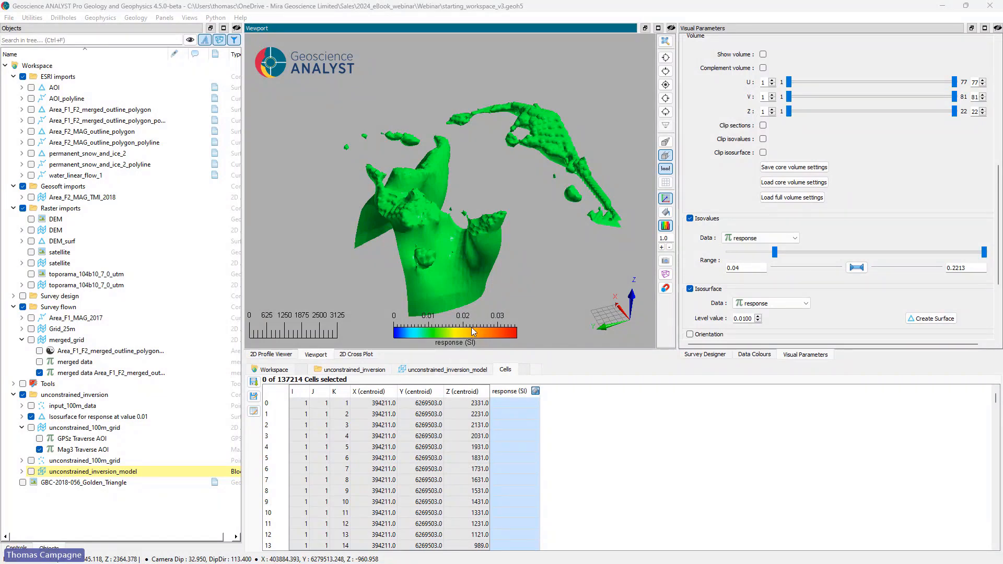
Step: Add a section view of the unconstrained_inversion_model's response data to the Area_F1_MAG_2017 line profiles in the 2D Profile Viewer
click(272, 354)
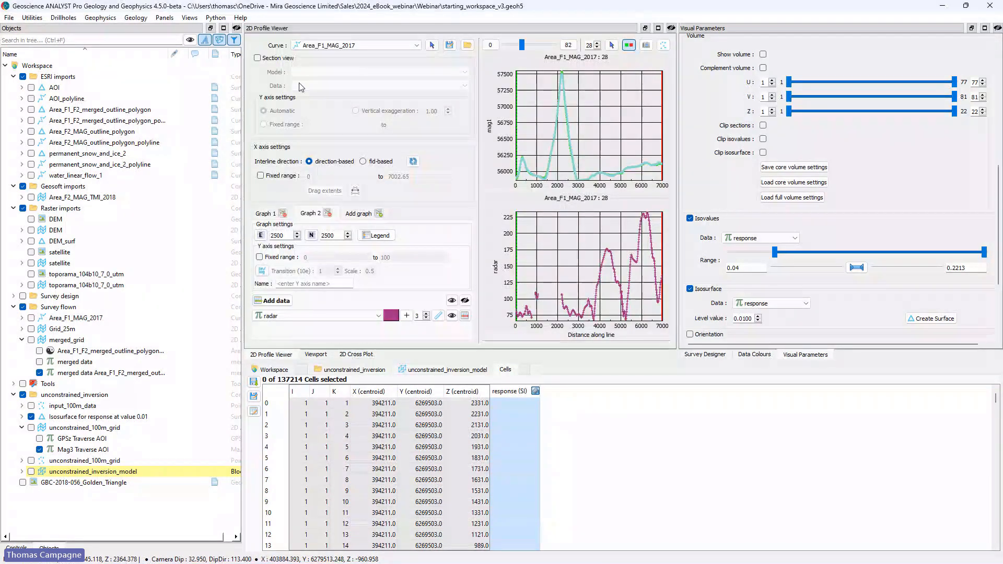
click(258, 58)
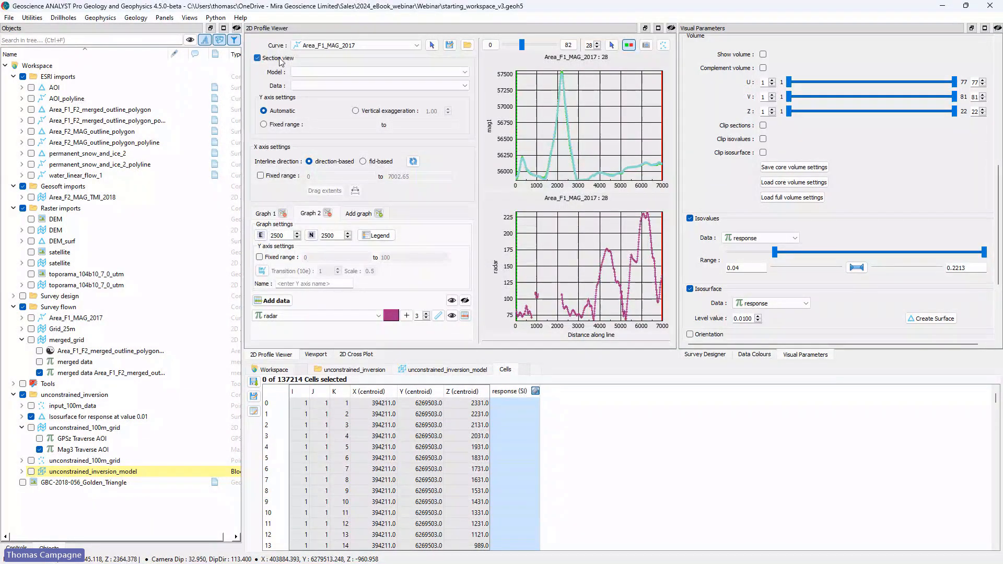
click(327, 72)
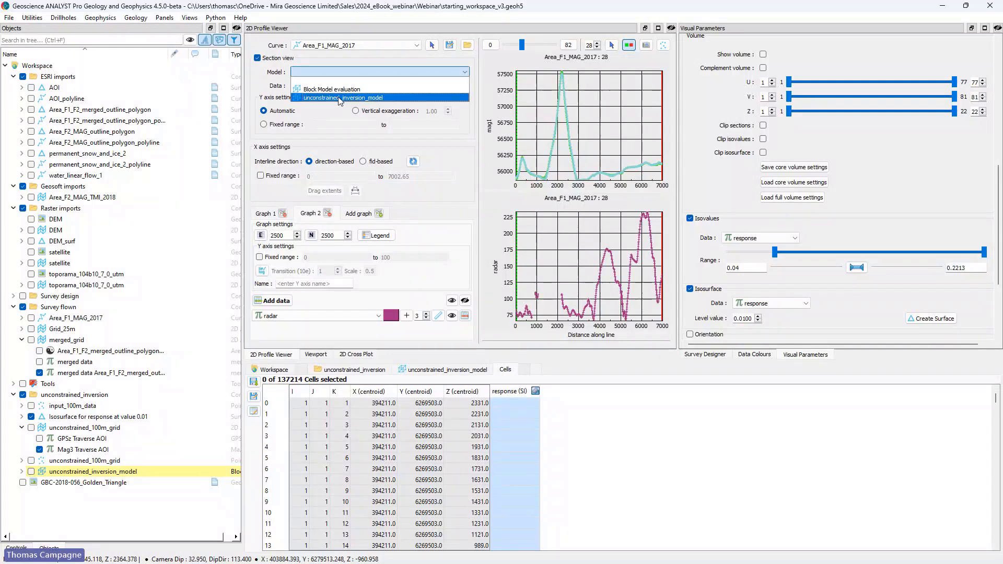
click(335, 98)
click(334, 86)
click(337, 103)
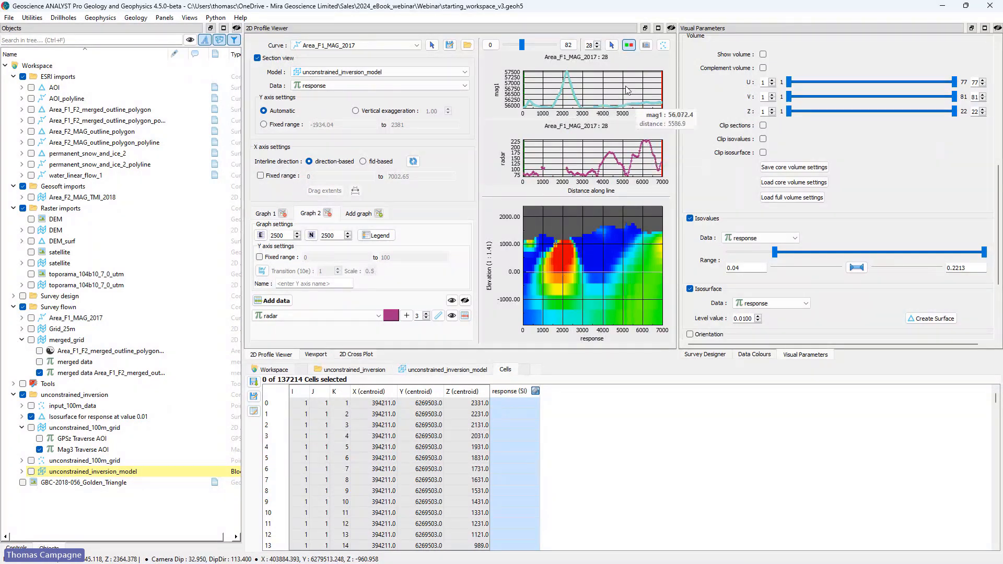
Step: Step through the Area_F1_MAG_2017 lines up to 34 and back to 29, comparing magnetic profiles with the response section
click(595, 43)
click(596, 43)
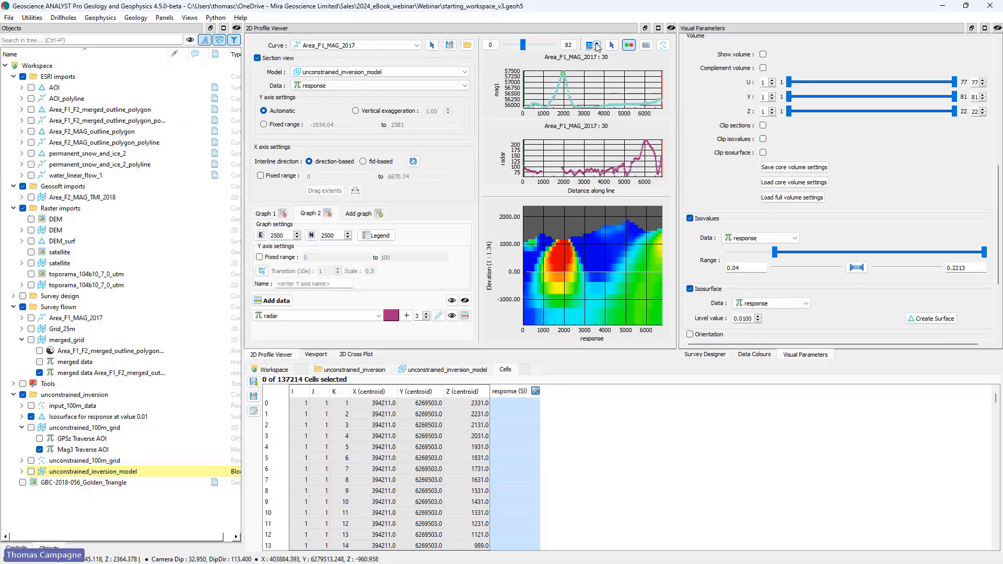
click(596, 43)
click(596, 44)
click(597, 44)
click(597, 43)
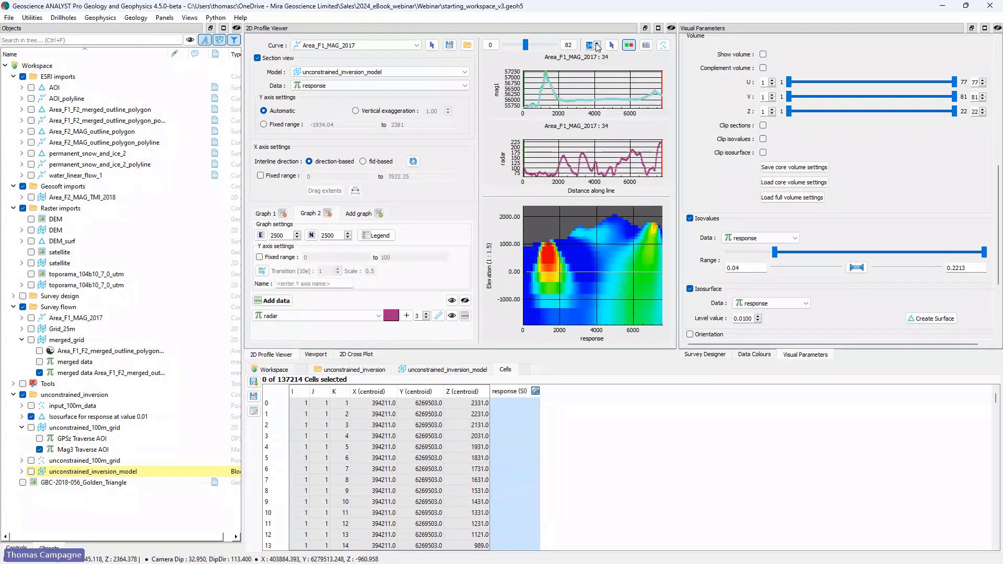
click(596, 47)
click(597, 48)
click(596, 47)
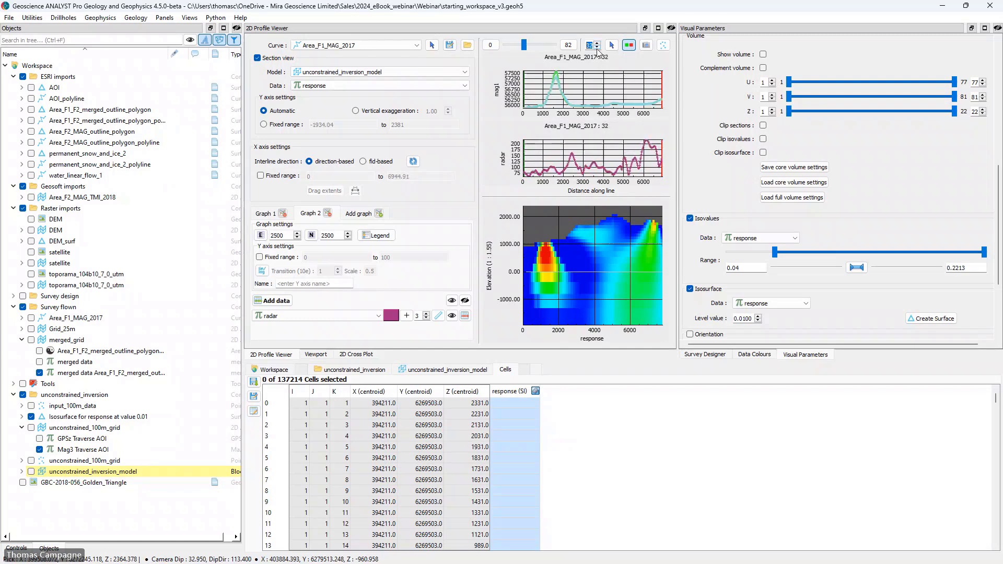
click(596, 48)
click(597, 47)
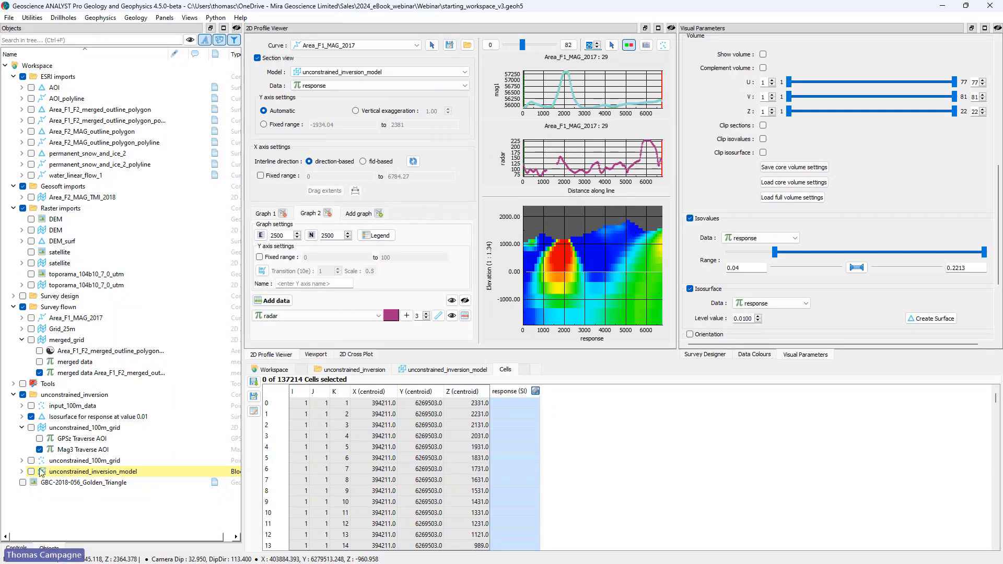
Step: Return to the 3D view, show the inversion model with the isosurface and switch to perspective projection
click(315, 355)
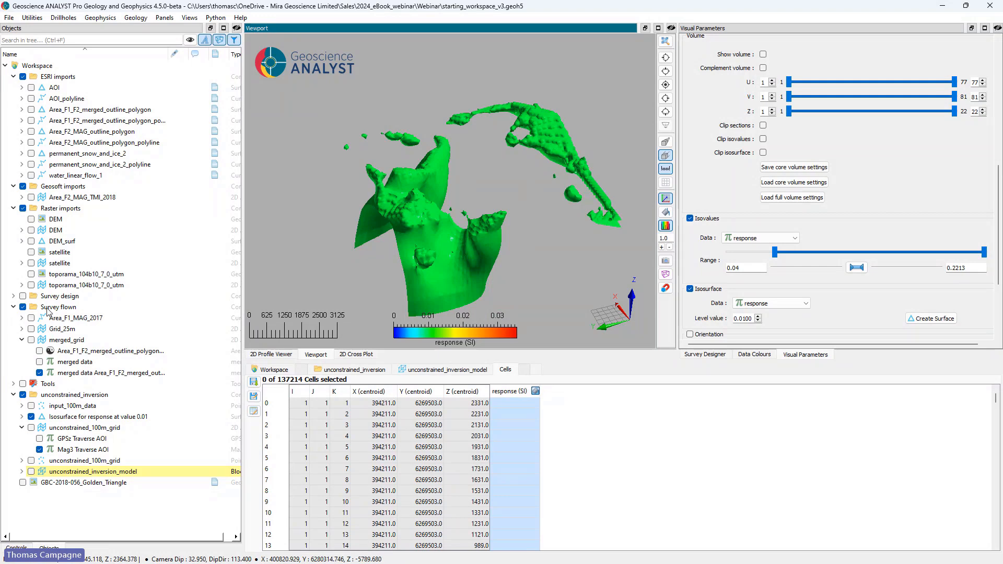
click(31, 471)
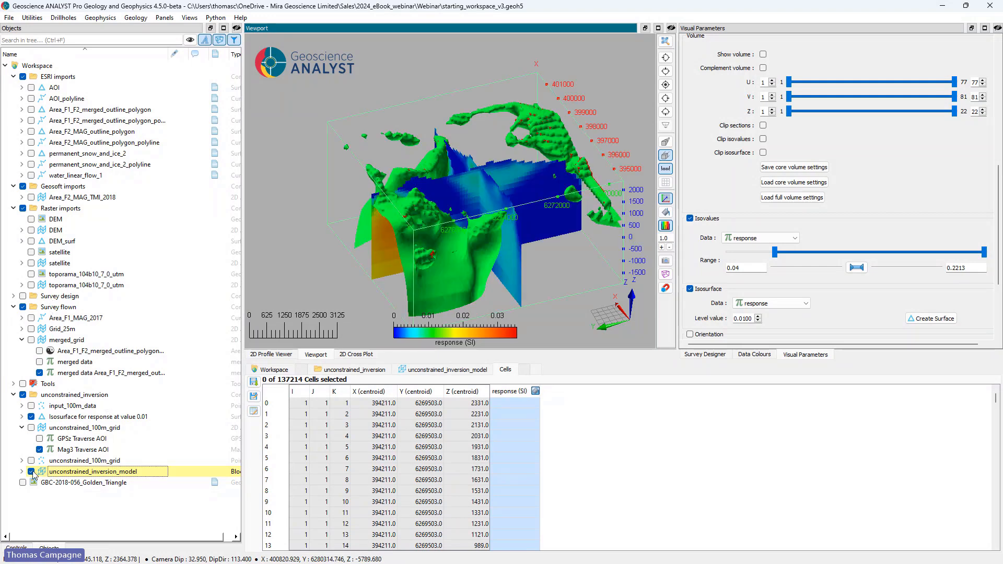
mouse_move(494, 211)
mouse_down()
mouse_move(469, 209)
mouse_move(512, 194)
mouse_move(540, 217)
mouse_move(493, 205)
mouse_up()
click(666, 142)
scroll(544, 209, up, 1)
scroll(543, 209, down, 1)
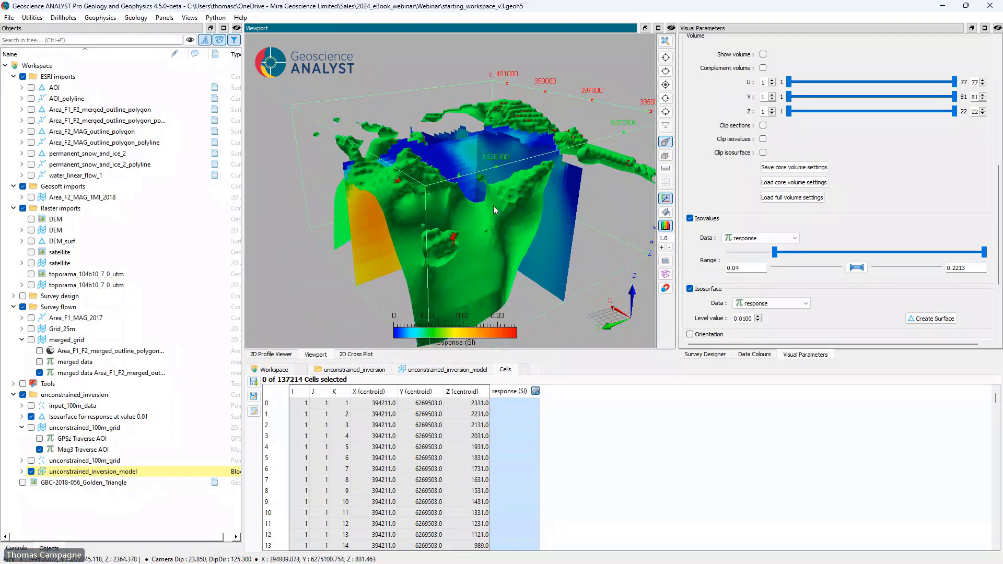
Step: Save the current 3D view with object and data visibility under the name inversion
click(189, 17)
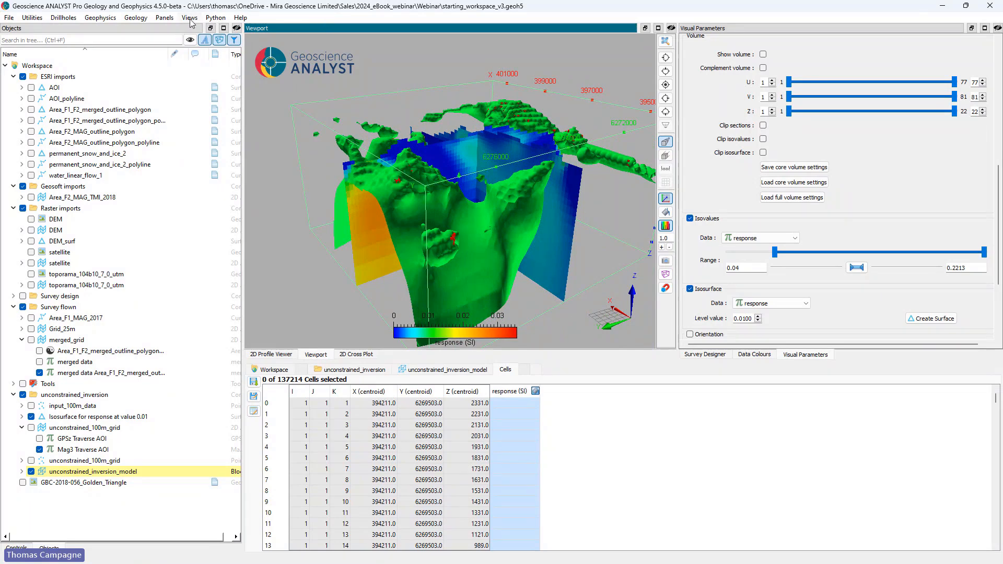
click(292, 21)
key(ctrl+F3)
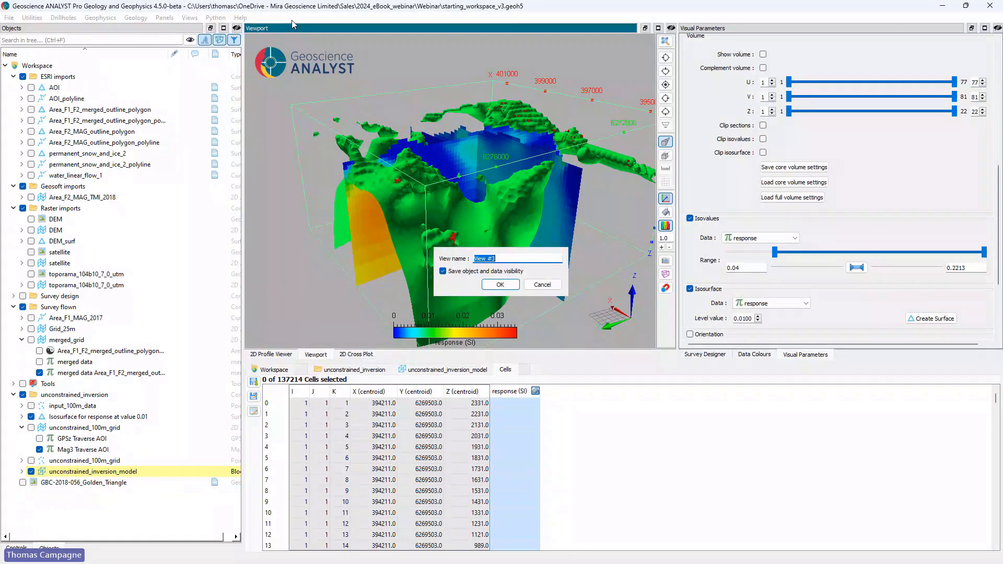
key(BackSpace)
key(Return)
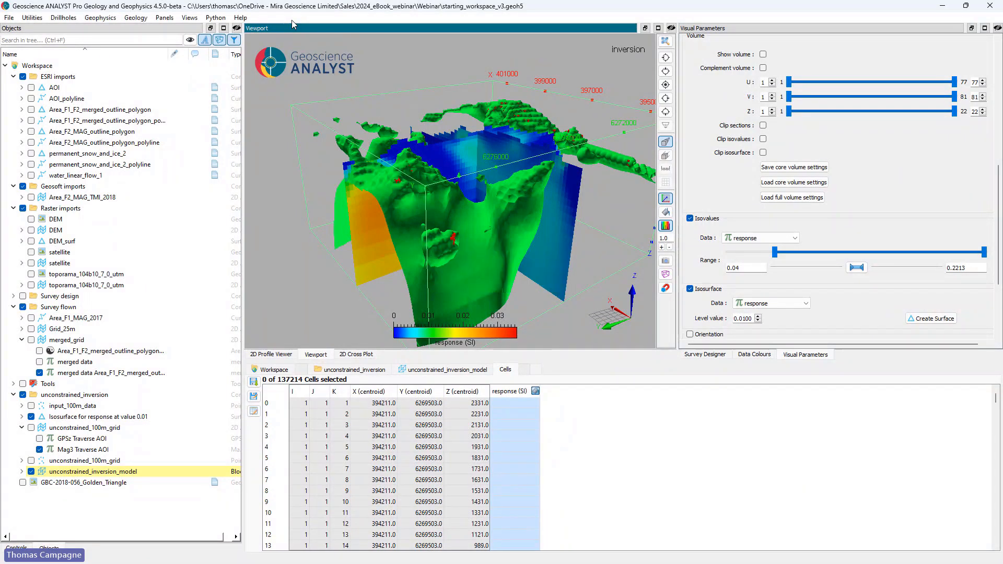
Step: Recall the saved views General view, AOI top and inversion one after another
click(189, 18)
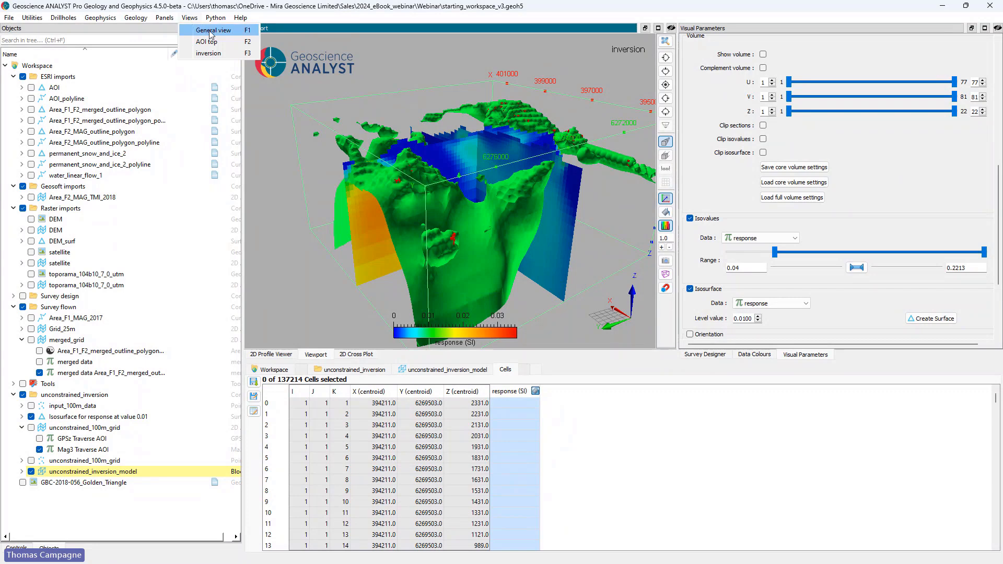
click(206, 30)
click(189, 17)
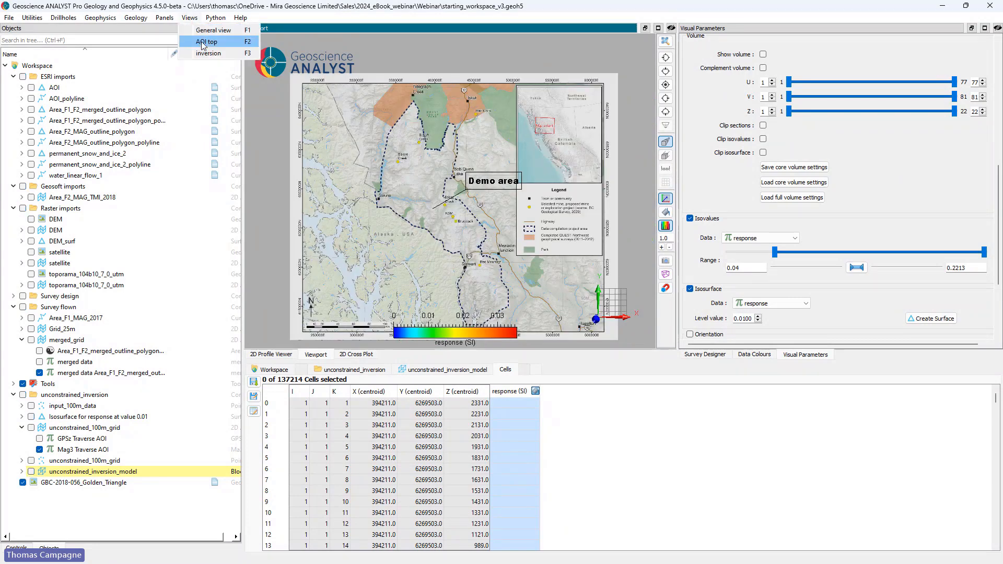
click(202, 42)
click(196, 20)
click(202, 54)
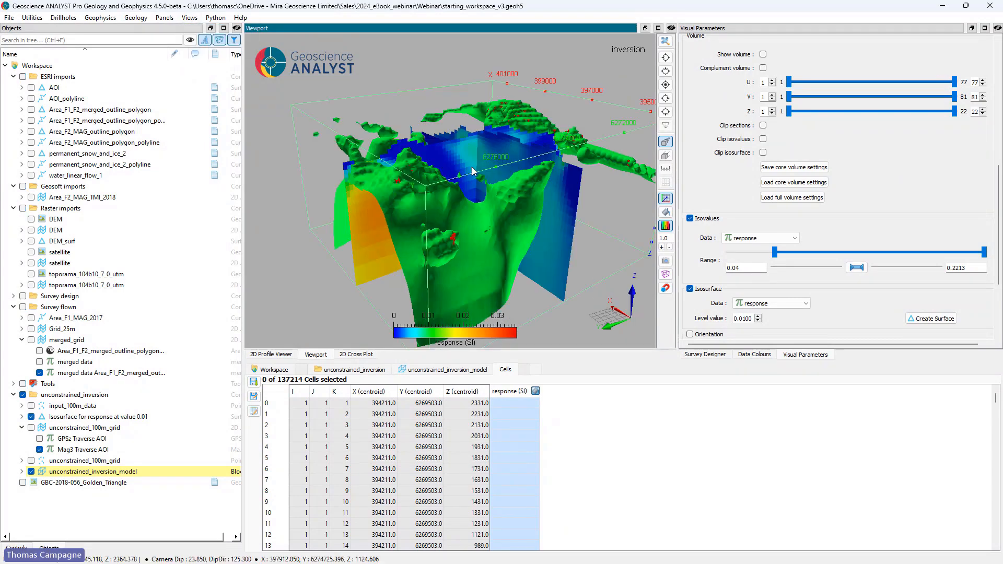
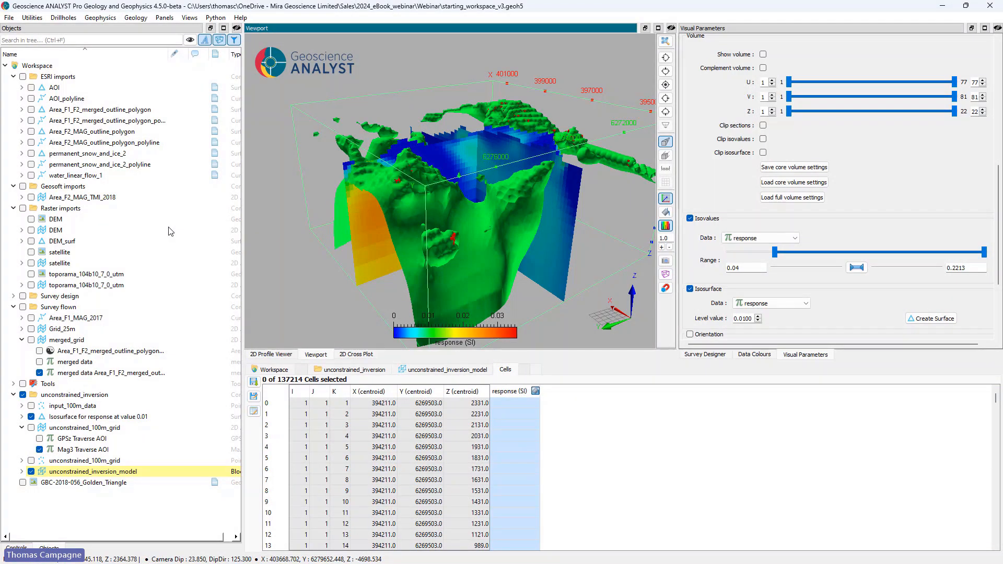
Step: Examine the export file formats offered for the DEM_surf surface, leaving without exporting it
right_click(65, 244)
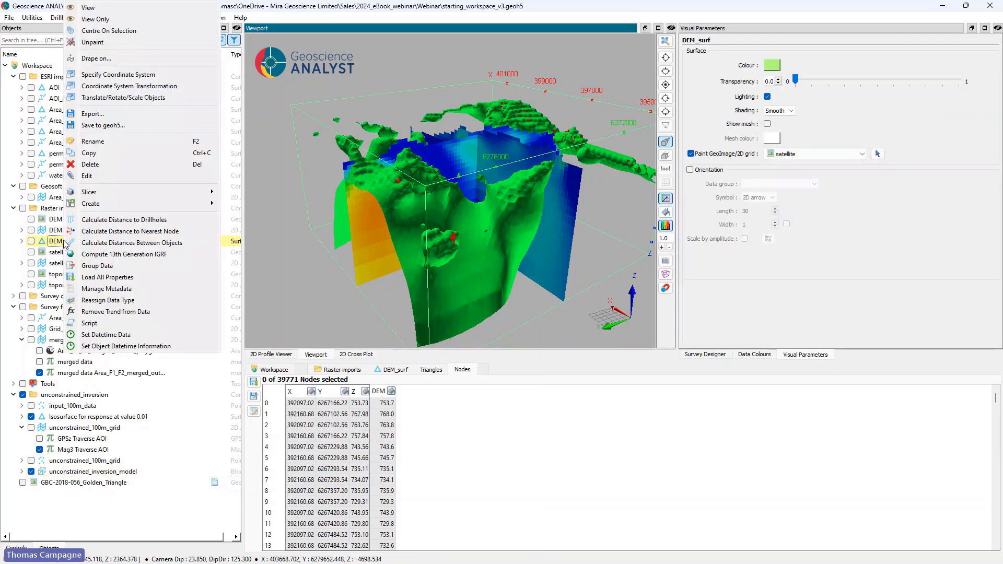
click(107, 114)
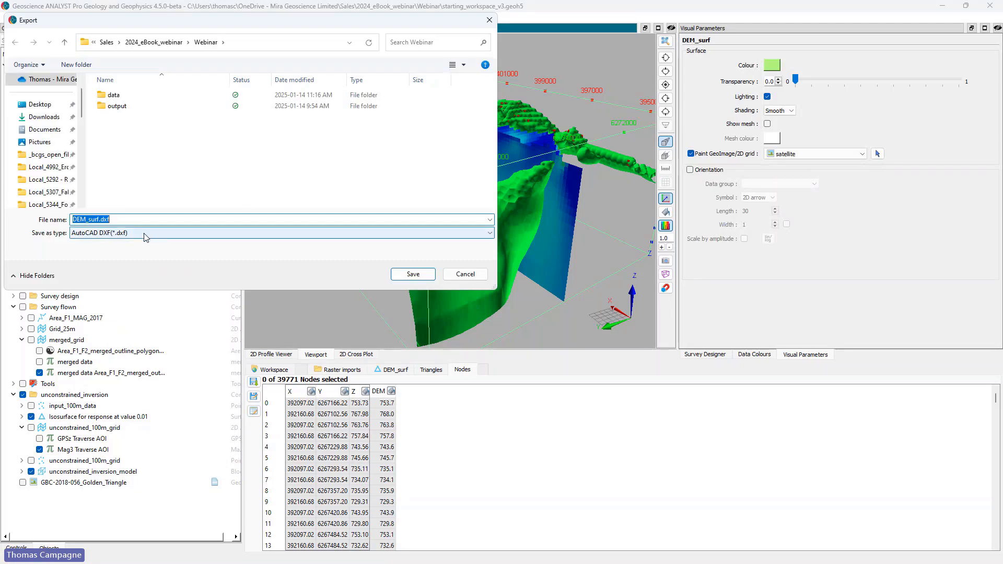
click(144, 234)
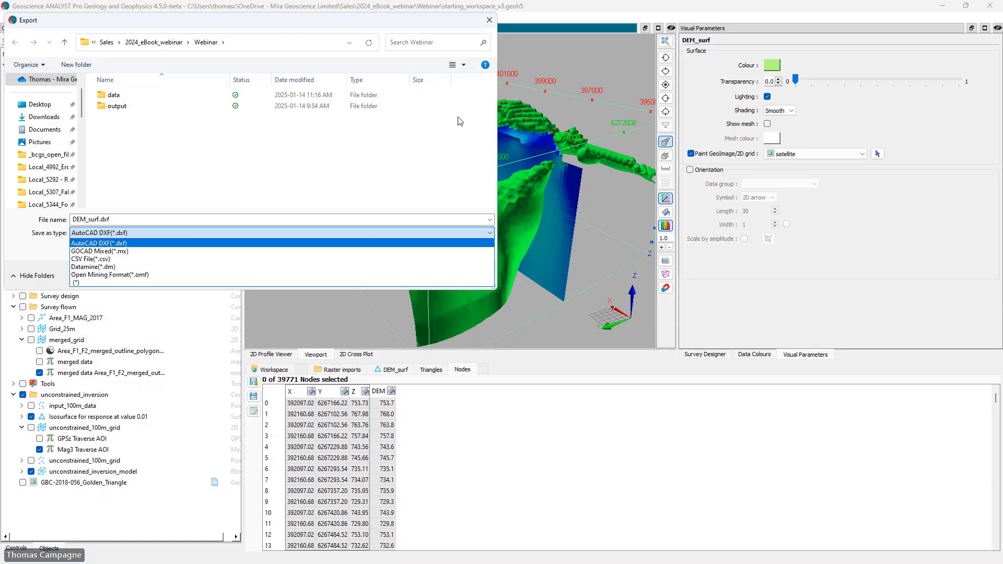
click(378, 24)
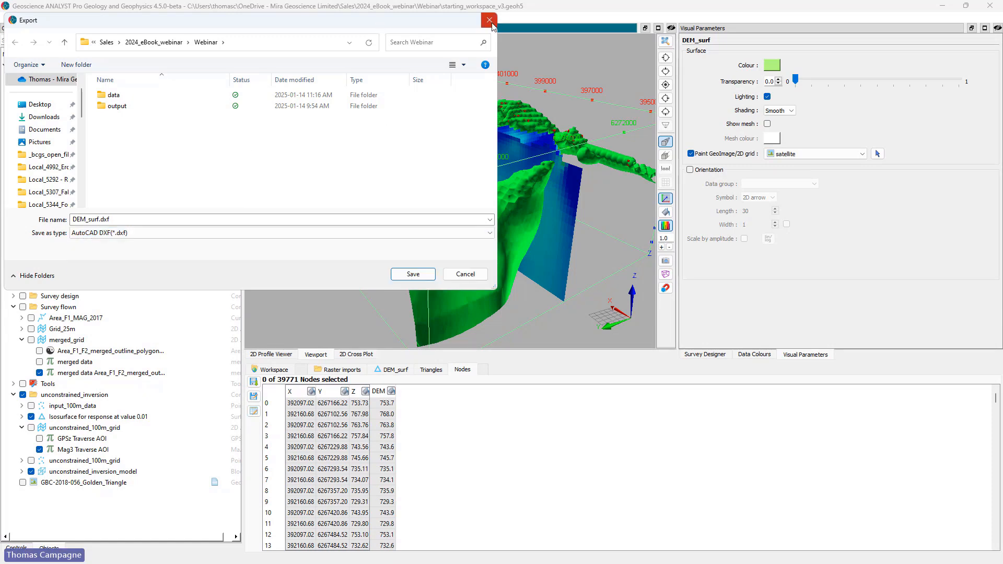
click(490, 21)
Step: Examine the export file formats offered for the permanent_snow_and_ice_2_polyline curve, leaving without exporting it
right_click(92, 167)
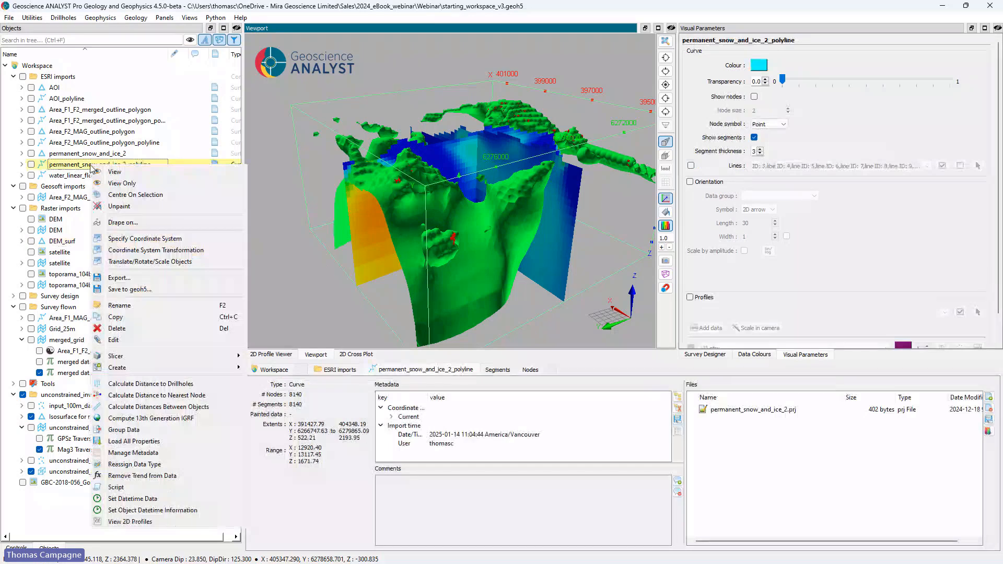
click(120, 278)
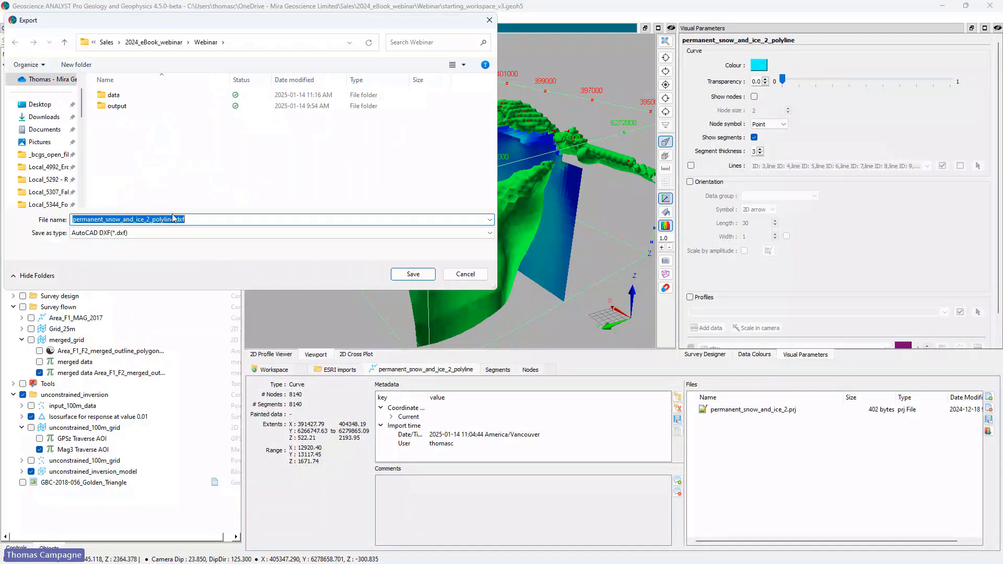
click(196, 233)
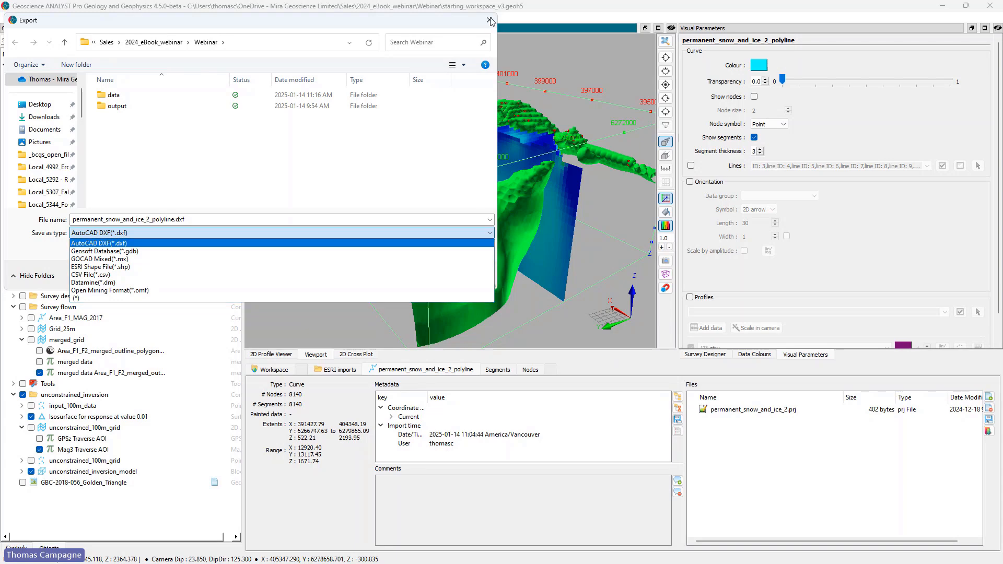
click(287, 22)
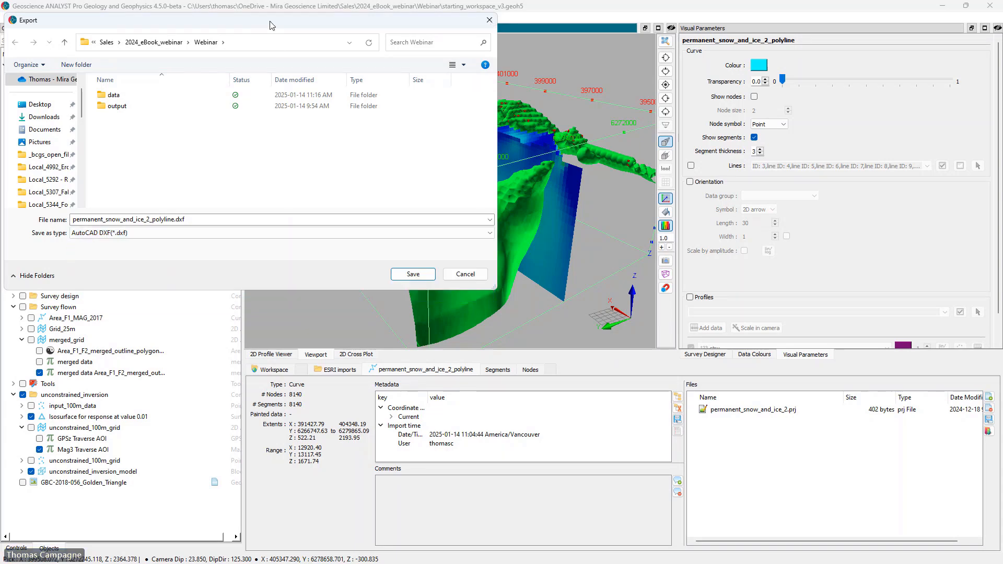
drag(273, 23, 258, 87)
click(475, 84)
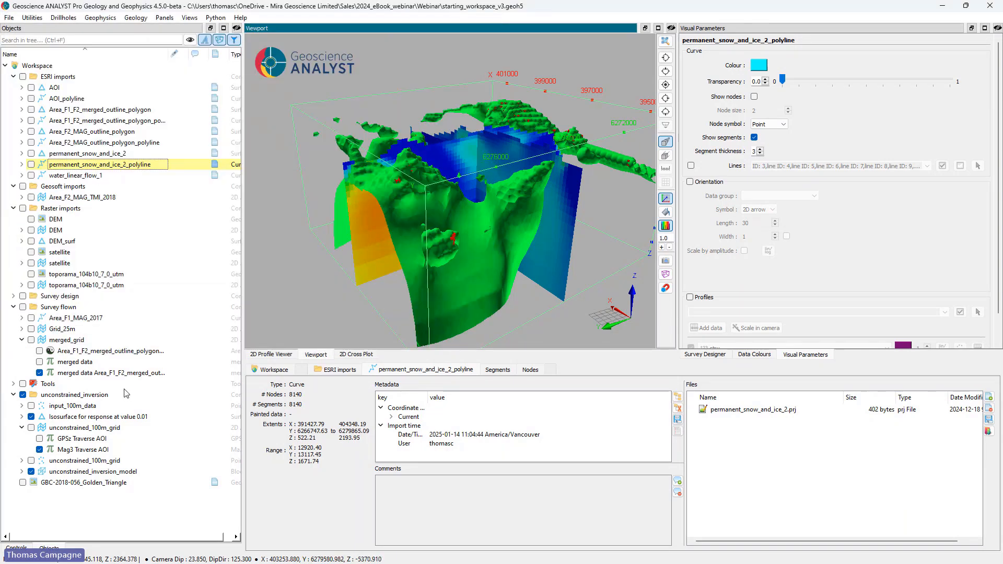
Step: Examine the export file formats offered for the unconstrained_inversion_model block model, leaving without exporting it
right_click(72, 472)
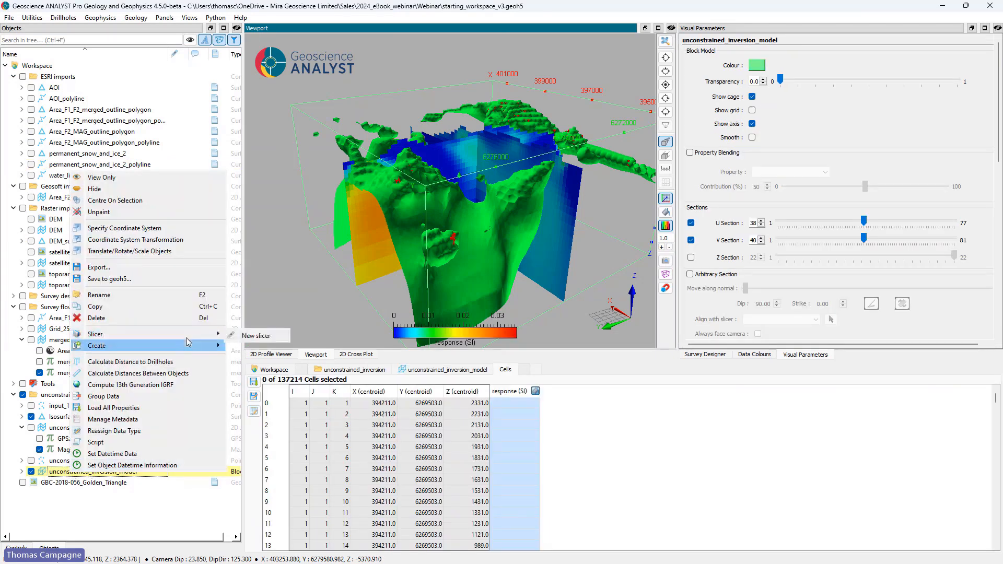
click(98, 267)
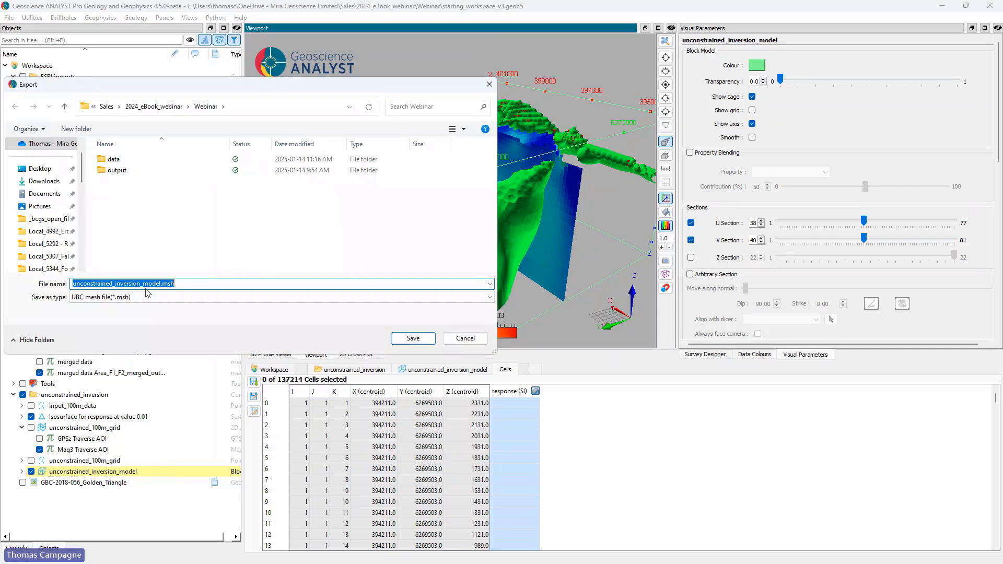
click(116, 296)
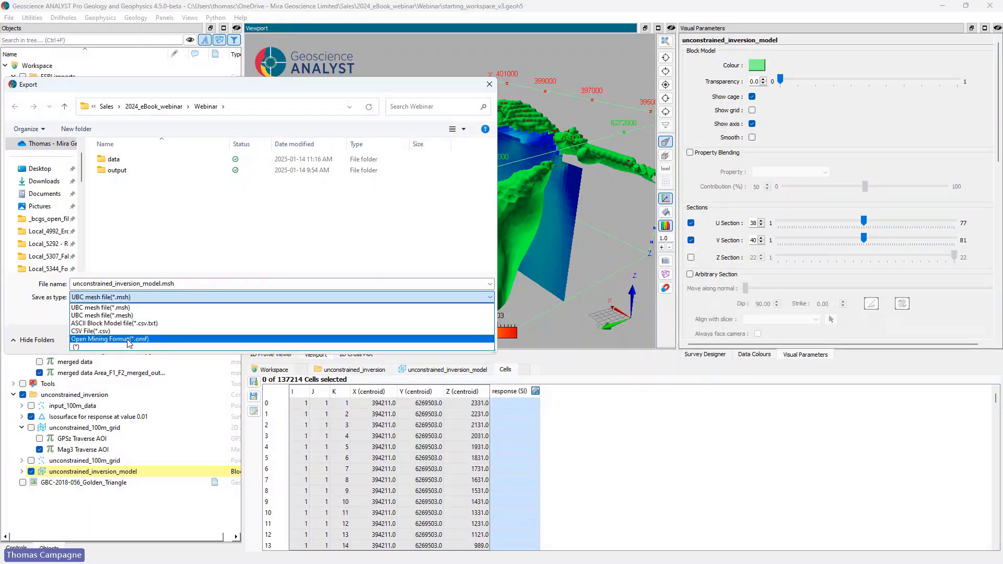
click(452, 85)
click(489, 84)
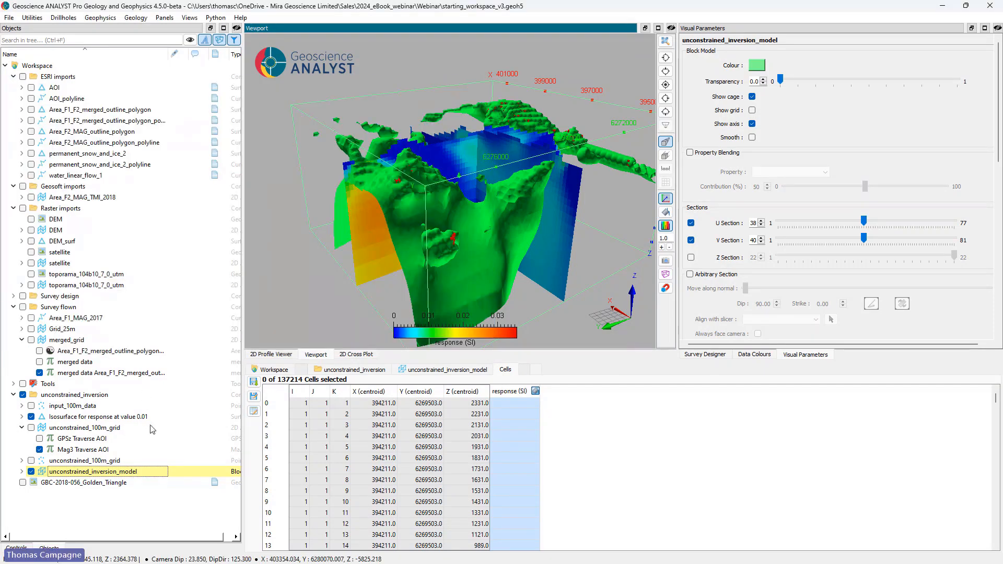
Step: Export the Grid_25m grid in ERMapper format as Grid_25m.ers into the Webinar project's output folder
click(22, 329)
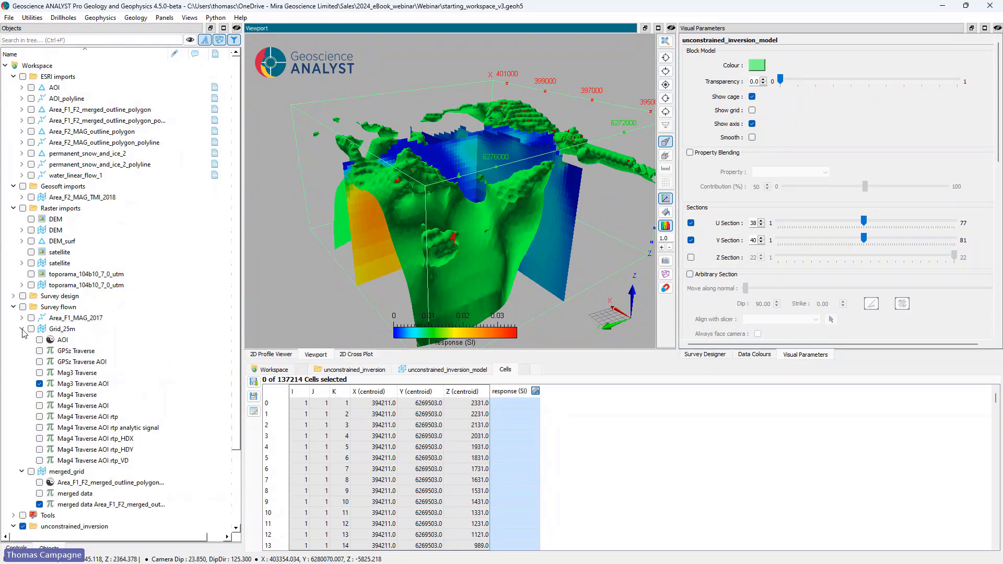
click(58, 330)
right_click(59, 331)
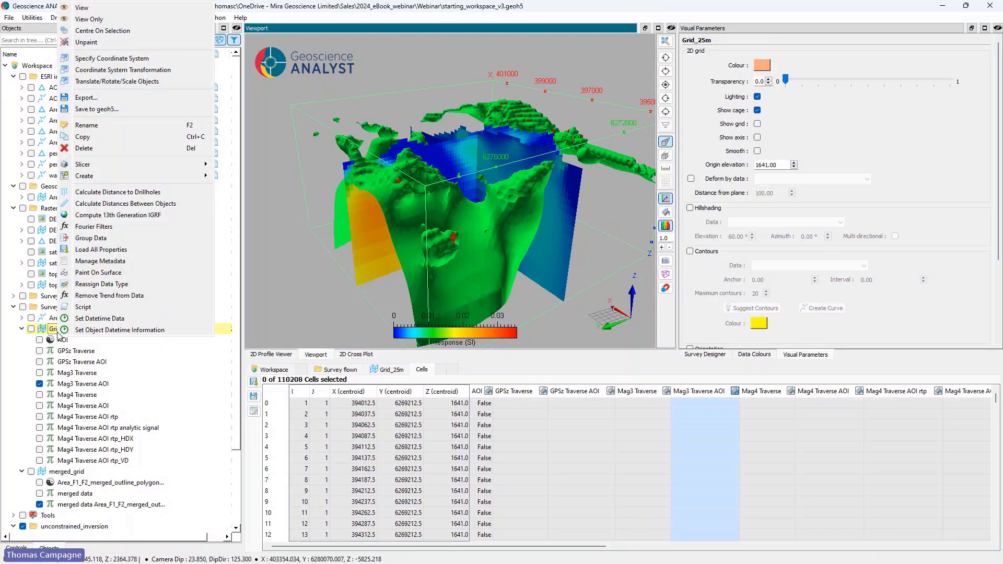
click(104, 98)
click(123, 297)
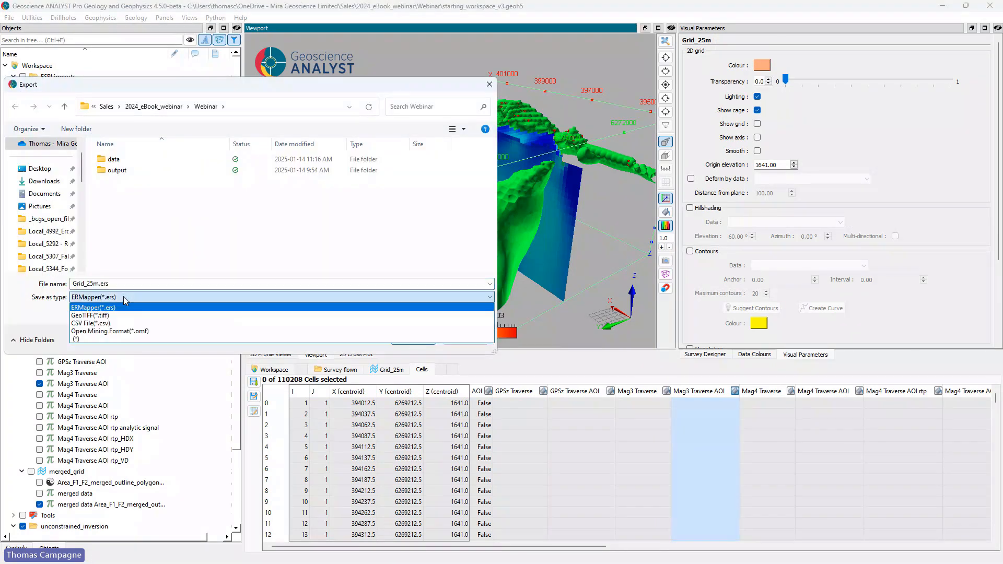
click(187, 308)
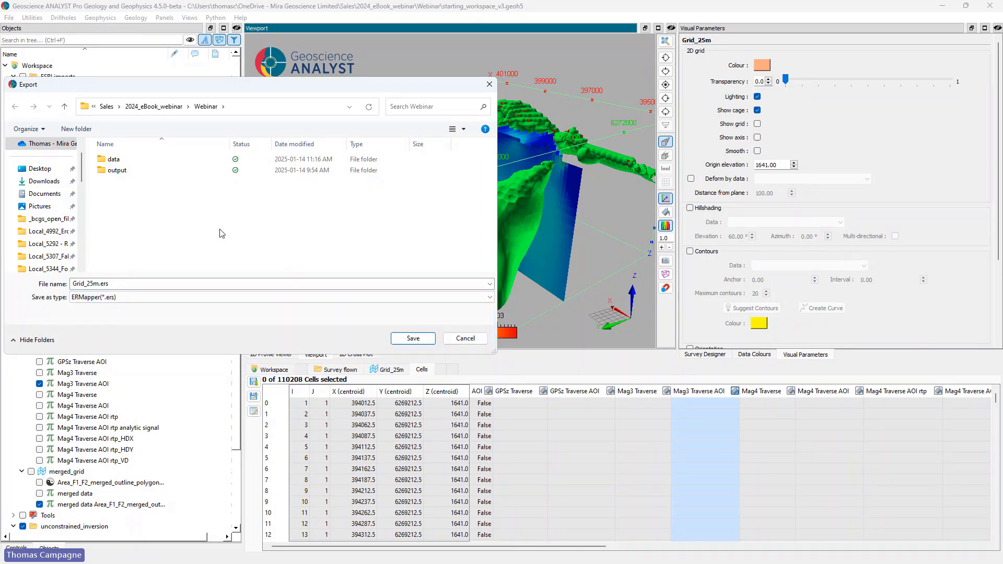
drag(225, 88, 345, 99)
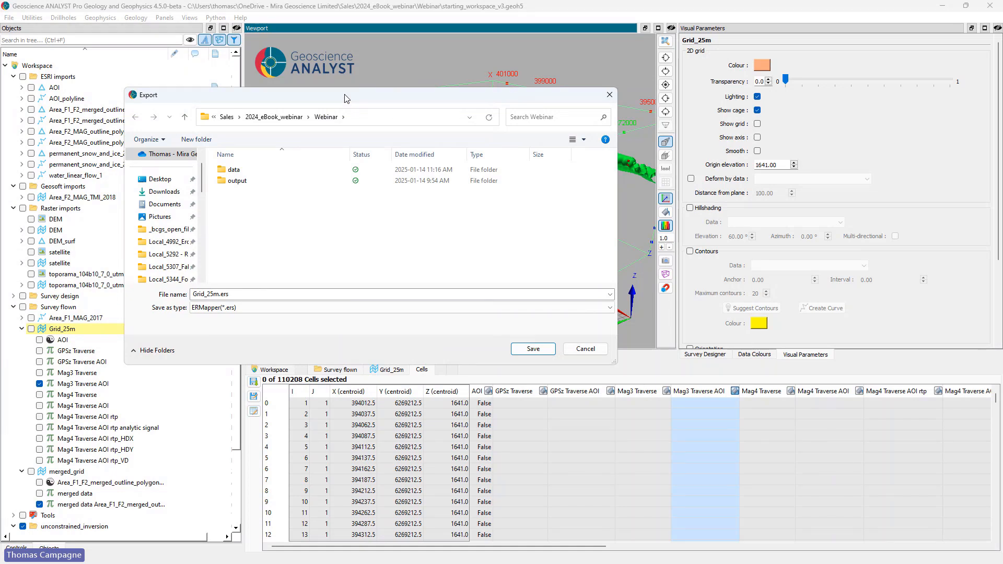
double_click(245, 185)
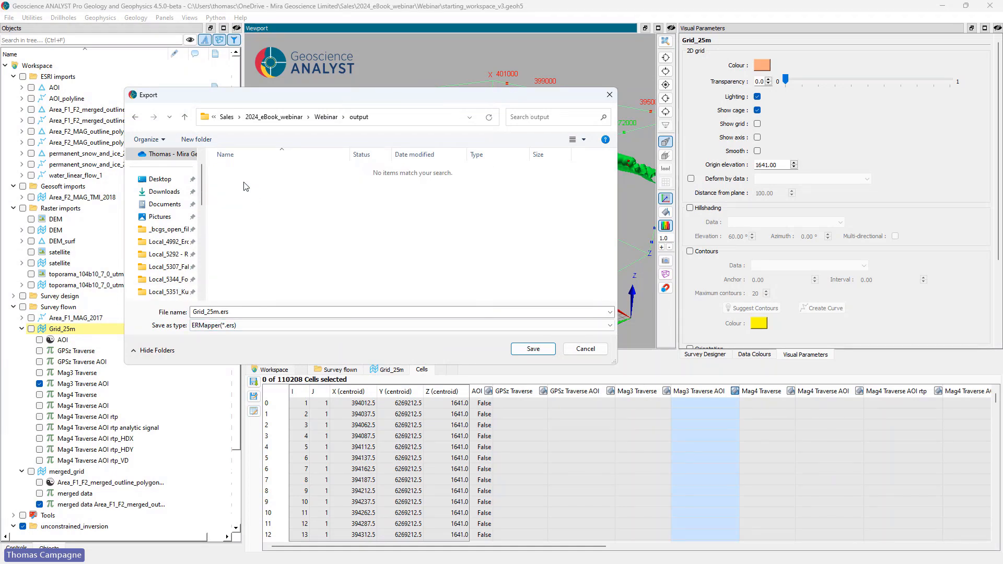
click(529, 354)
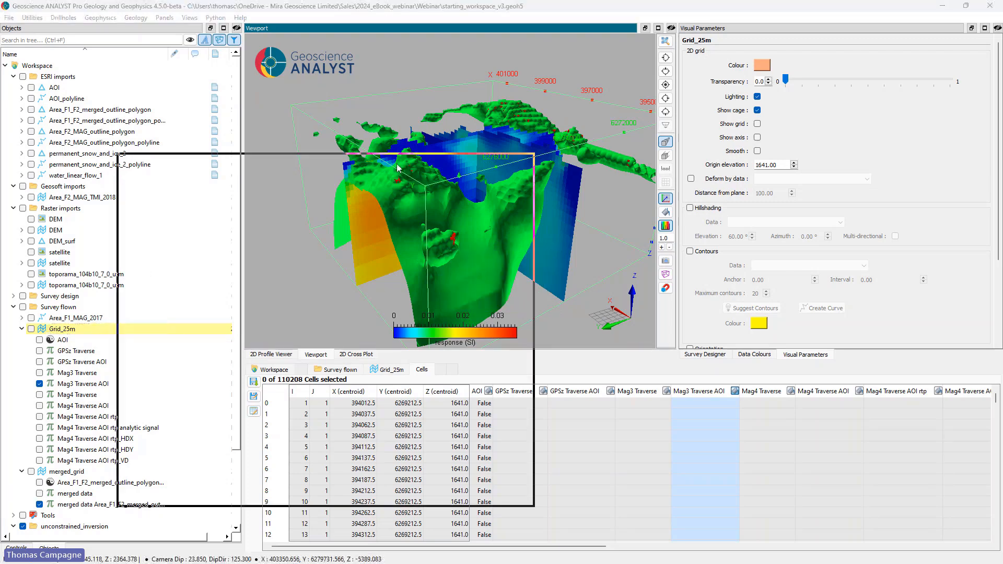
Step: Switch to File Explorer and check the exported Grid_25m files in the Webinar output folder
click(431, 170)
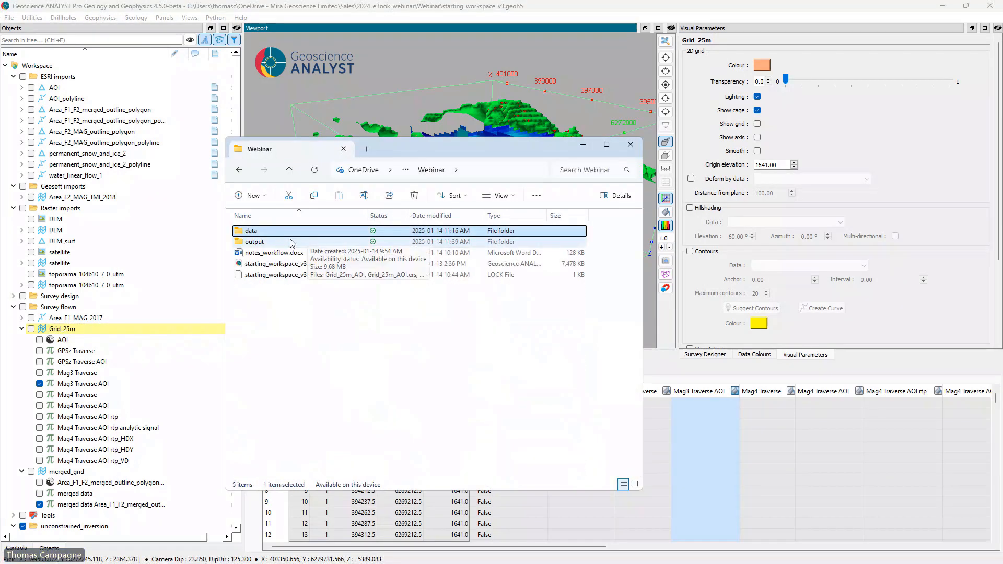
click(313, 241)
double_click(314, 241)
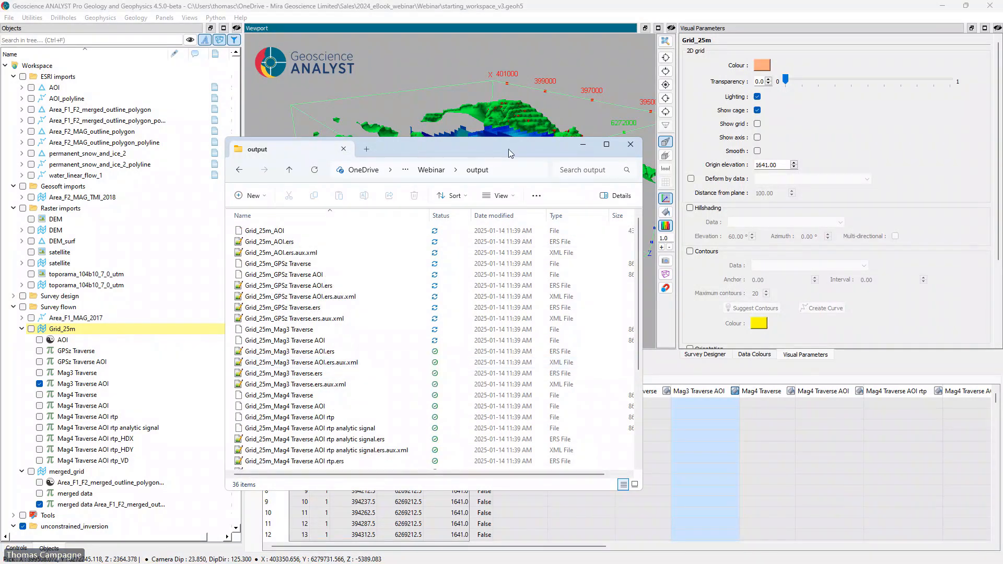
click(583, 144)
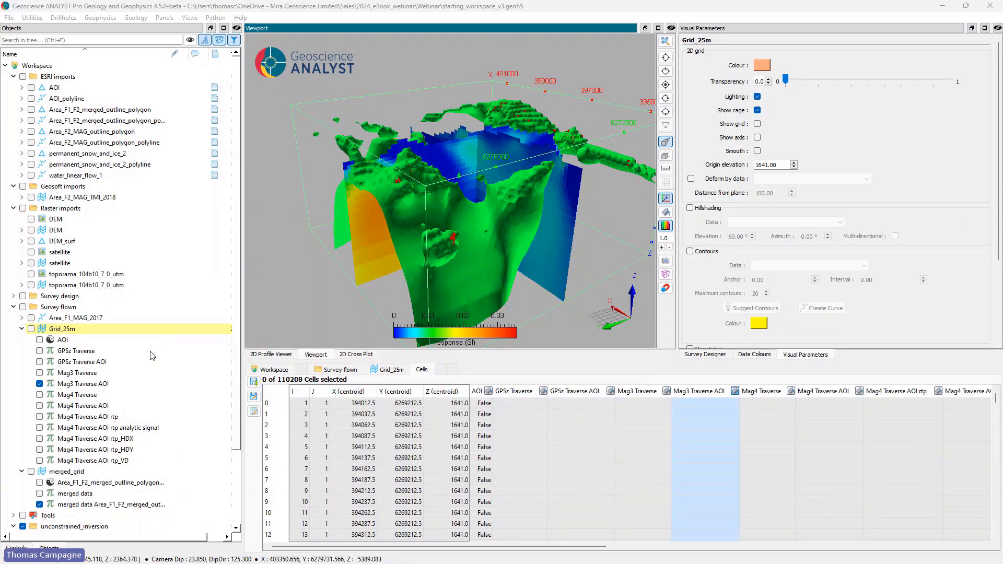
Step: Show Grid_25m coloured by Mag4 Traverse AOI rtp analytic signal, hide the unconstrained_inversion group and view the grid from above
click(32, 328)
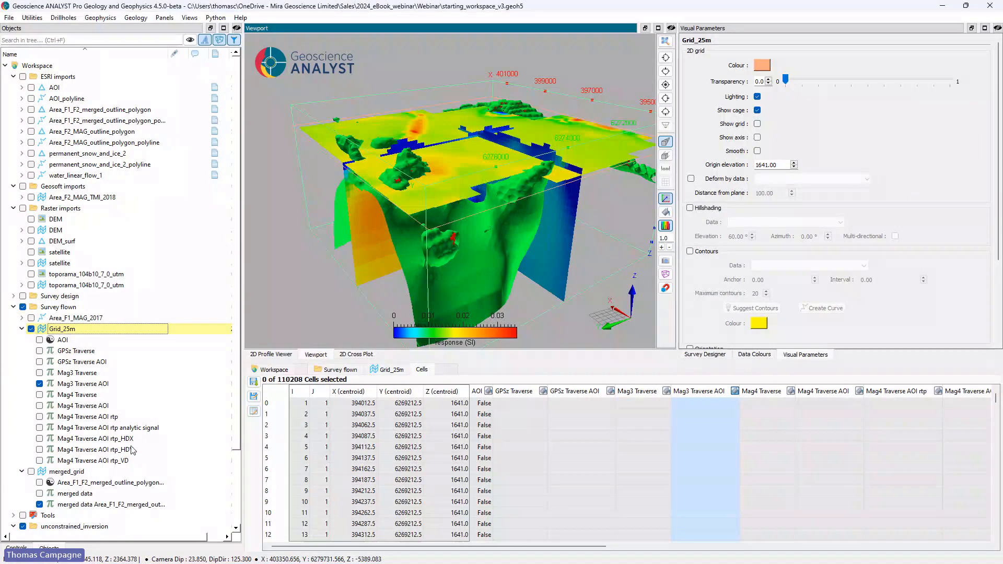
click(39, 427)
drag(529, 169, 522, 186)
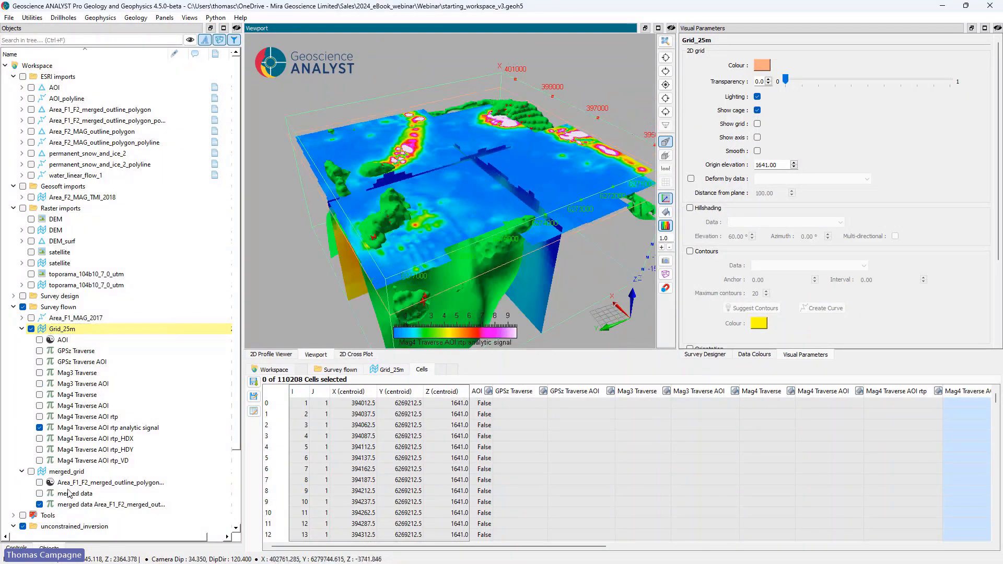
click(22, 527)
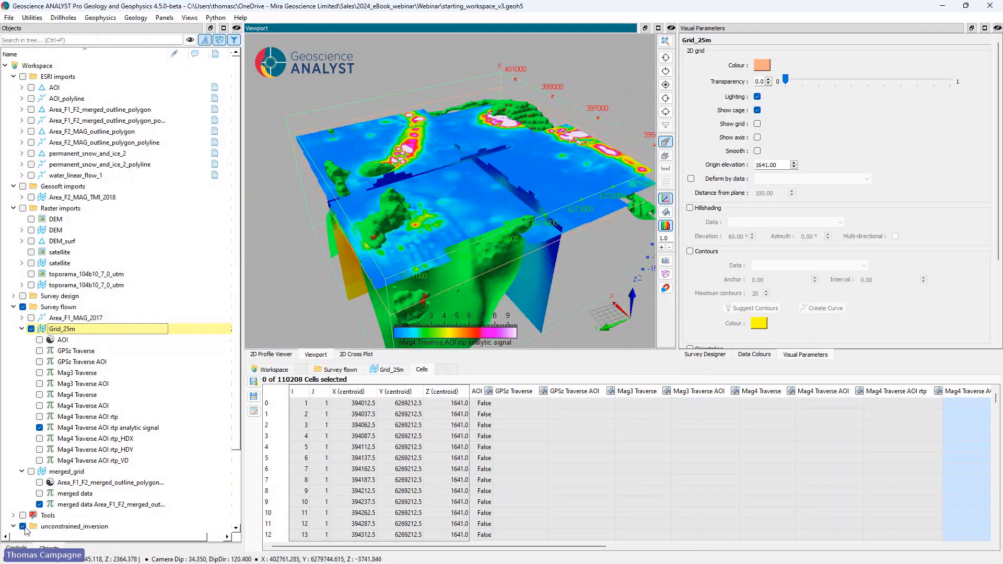
click(666, 84)
Step: Create a single-channel GeoImage from Grid_25m using the Mag4 Traverse AOI rtp analytic signal channel and the drb_256 colour table
right_click(70, 331)
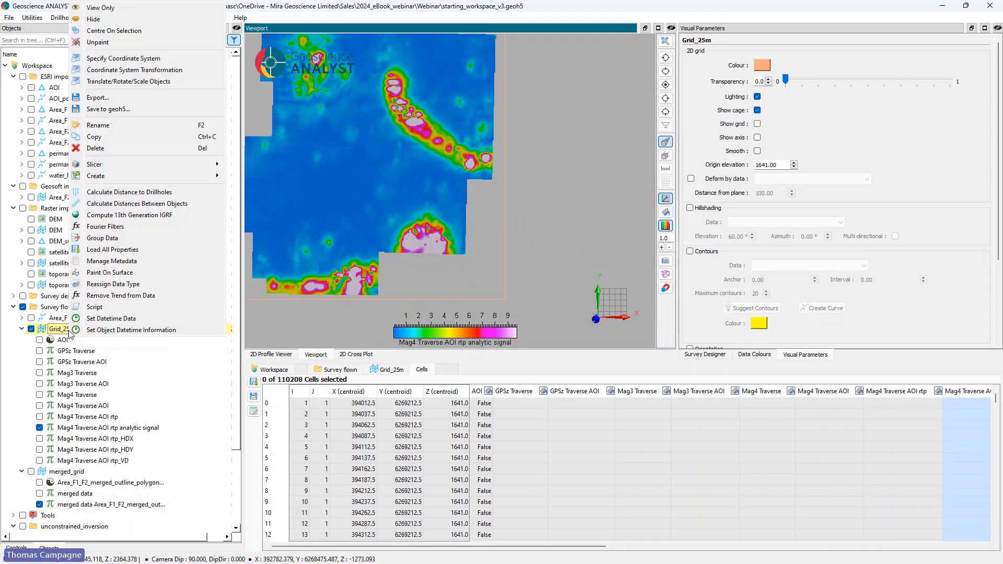
mouse_move(220, 183)
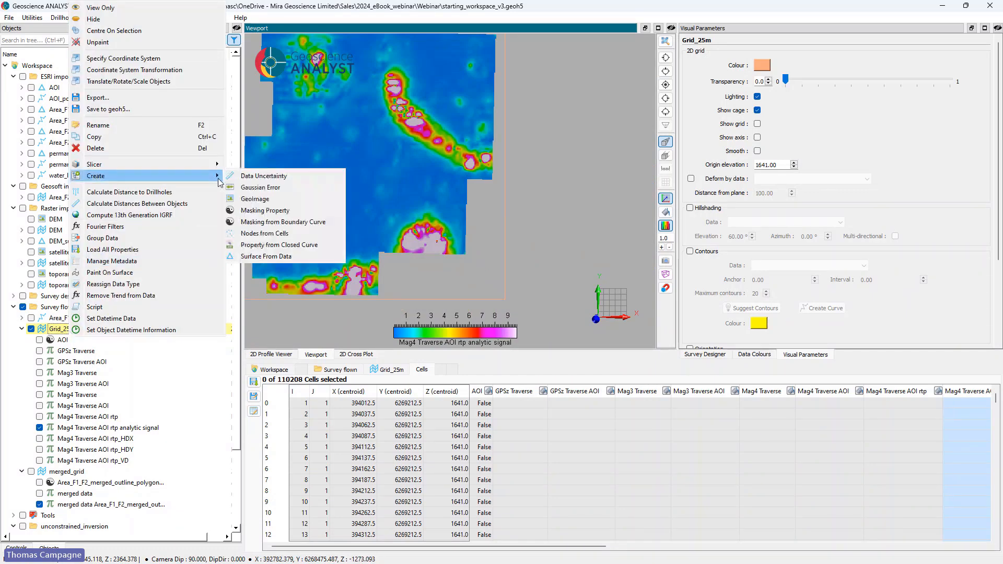
click(264, 200)
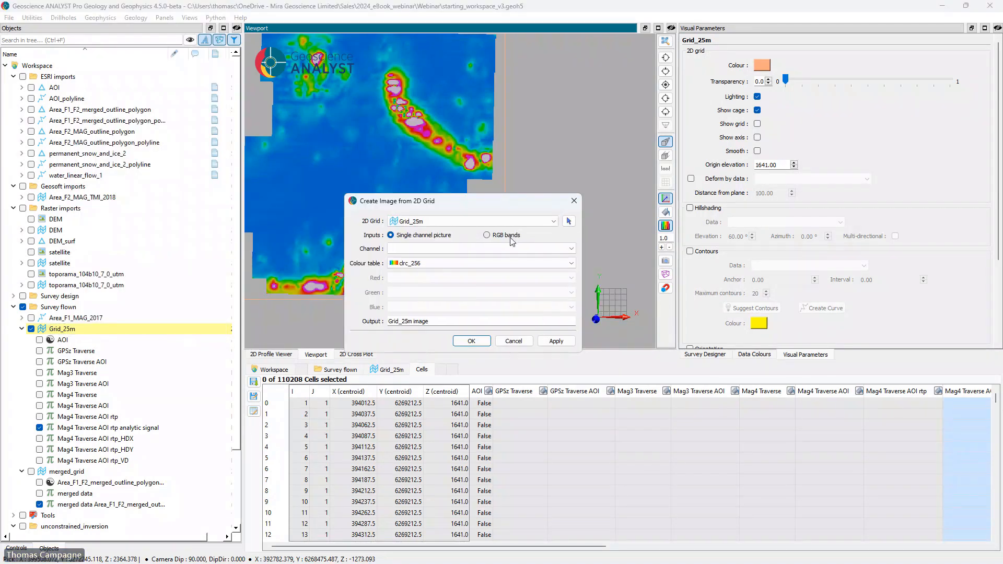
click(507, 235)
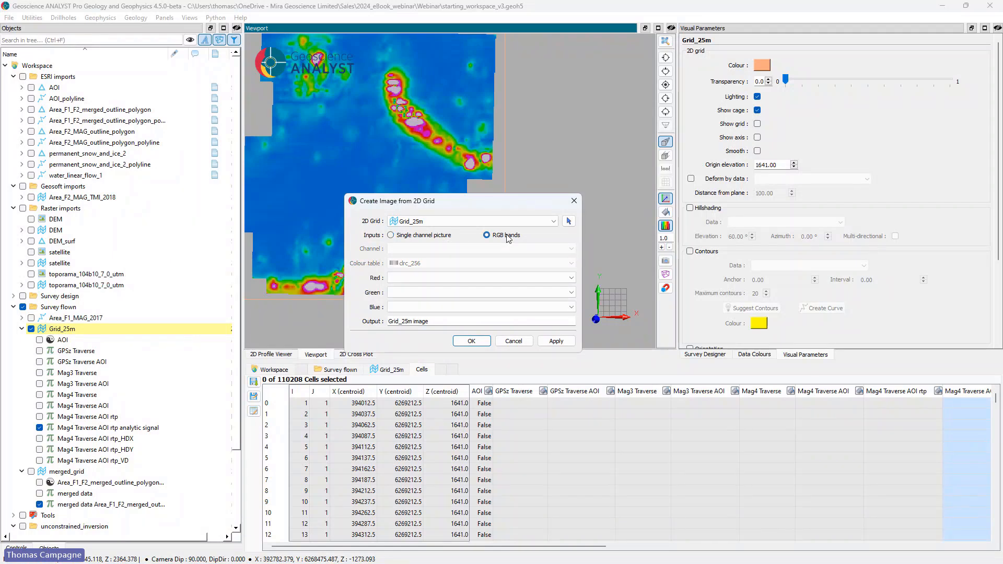
click(434, 236)
click(443, 249)
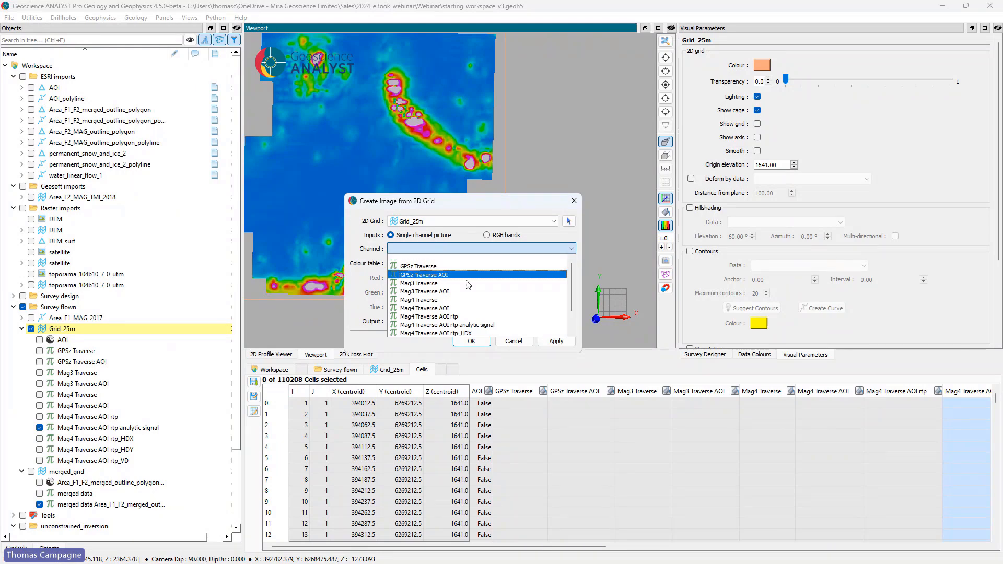
click(486, 325)
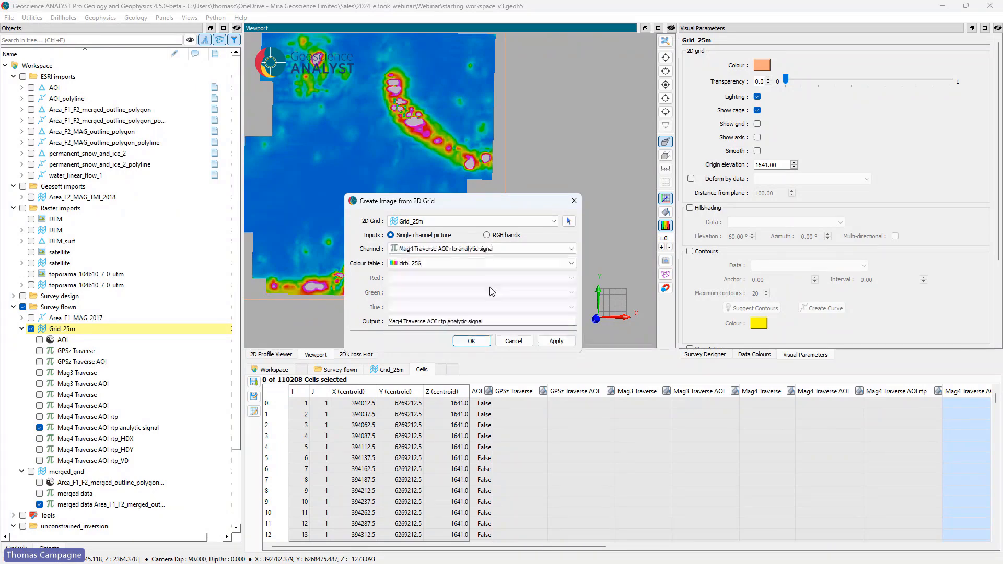
click(471, 341)
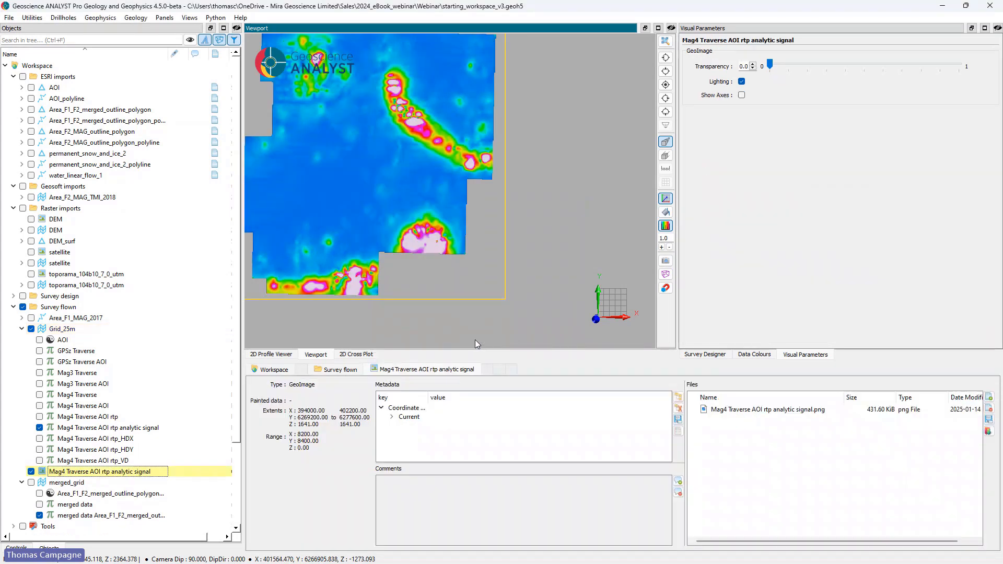
Step: Hide Grid_25m and toggle the new analytic signal image off and on to check it in the plan view
click(33, 329)
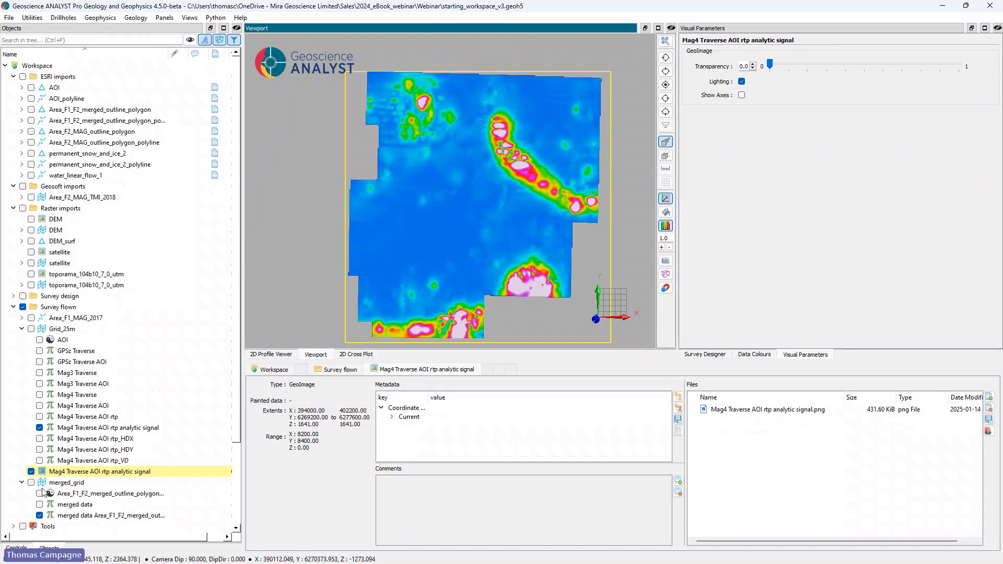
click(30, 471)
click(31, 472)
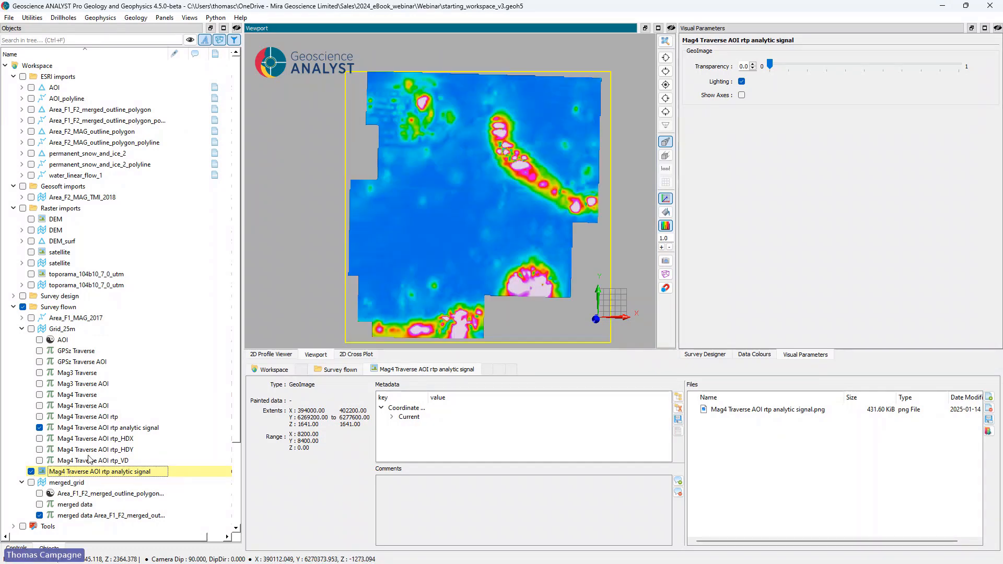
Step: Export the Mag4 Traverse AOI rtp analytic signal GeoImage as a GeoTIFF to the Webinar output folder and open the exported file to check it
right_click(98, 475)
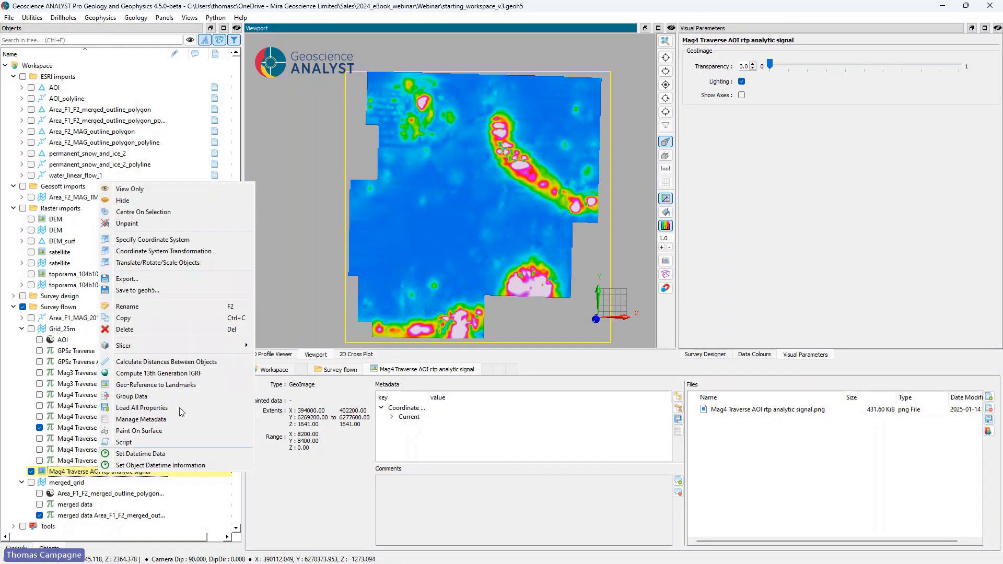
click(186, 278)
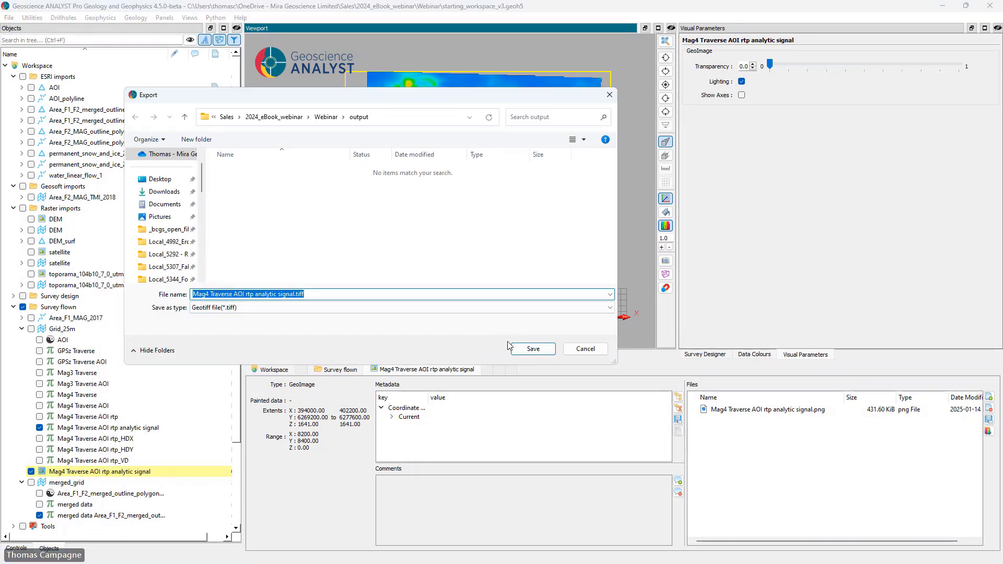
click(533, 349)
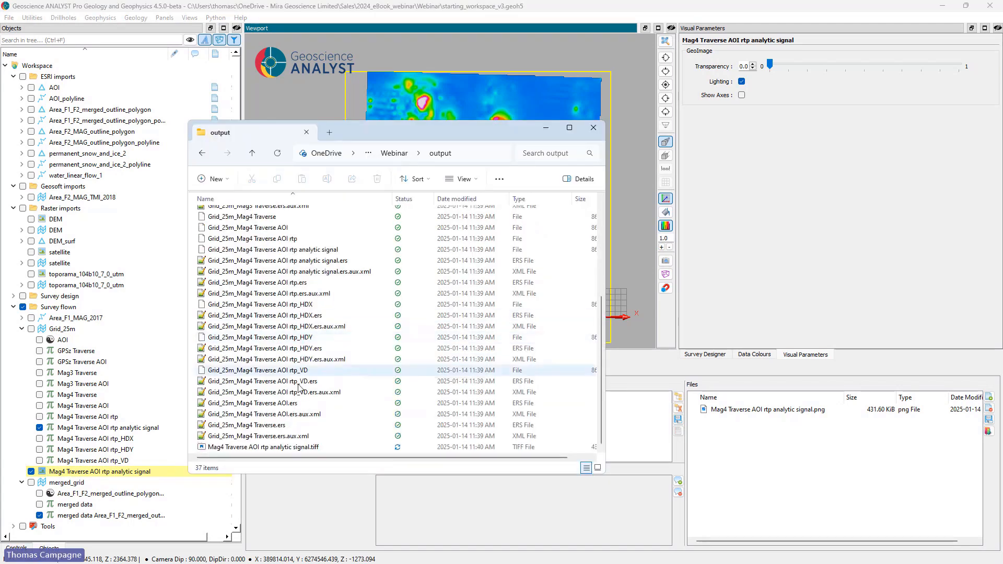
click(292, 447)
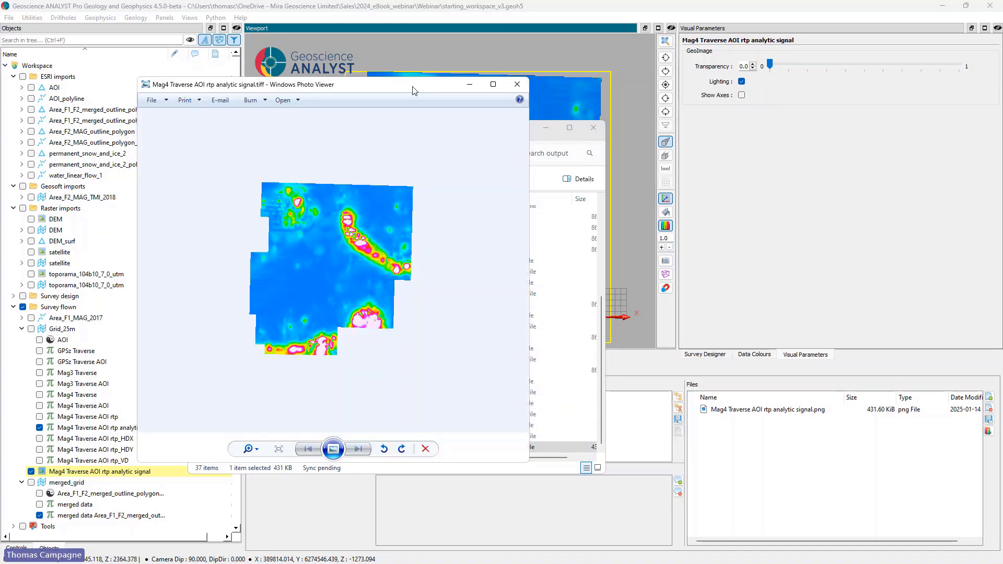
click(525, 88)
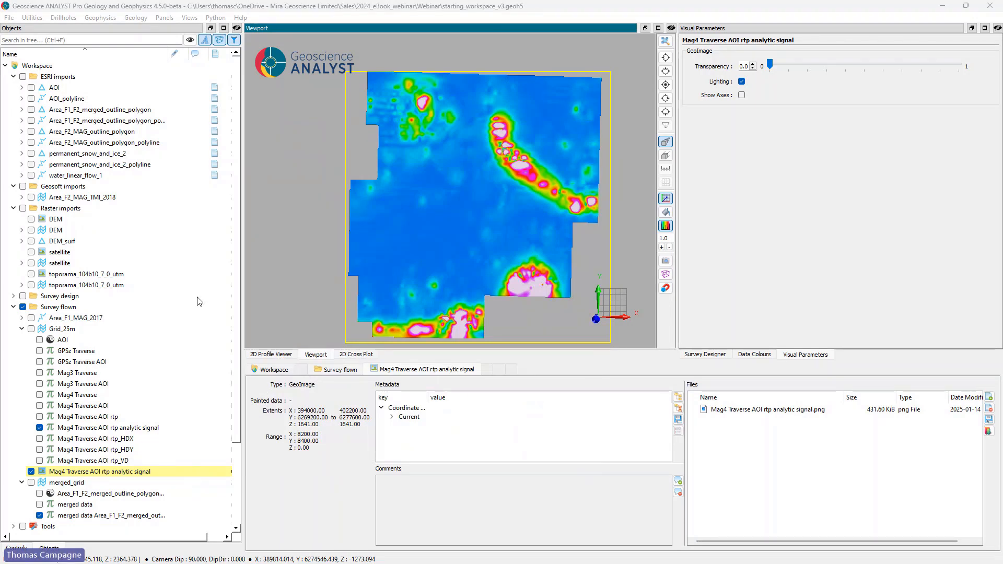
Step: Attach the GL170156_Garibaldi_Report_181218.pdf report to the Area_F1_MAG_2017 curve's files
click(86, 318)
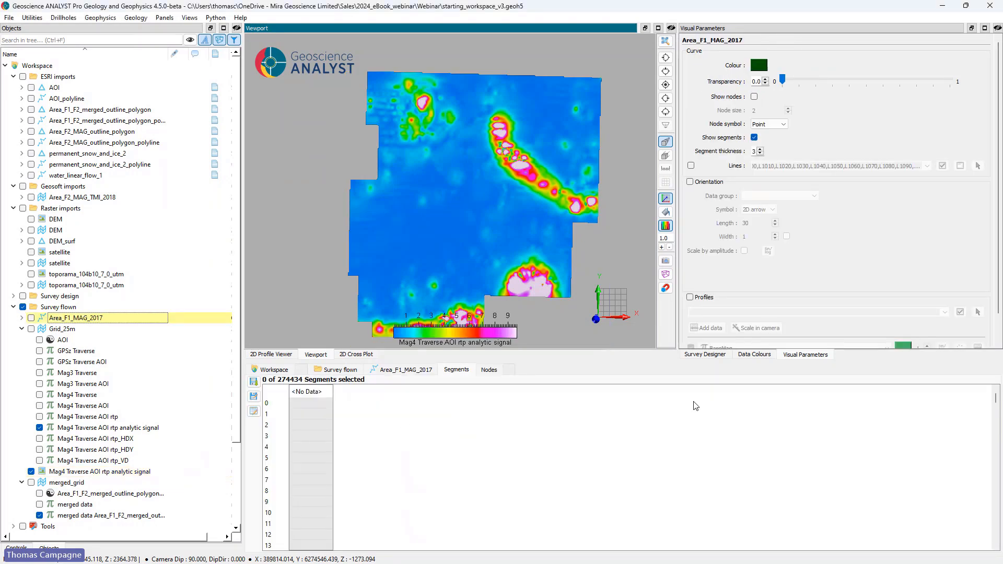
click(387, 371)
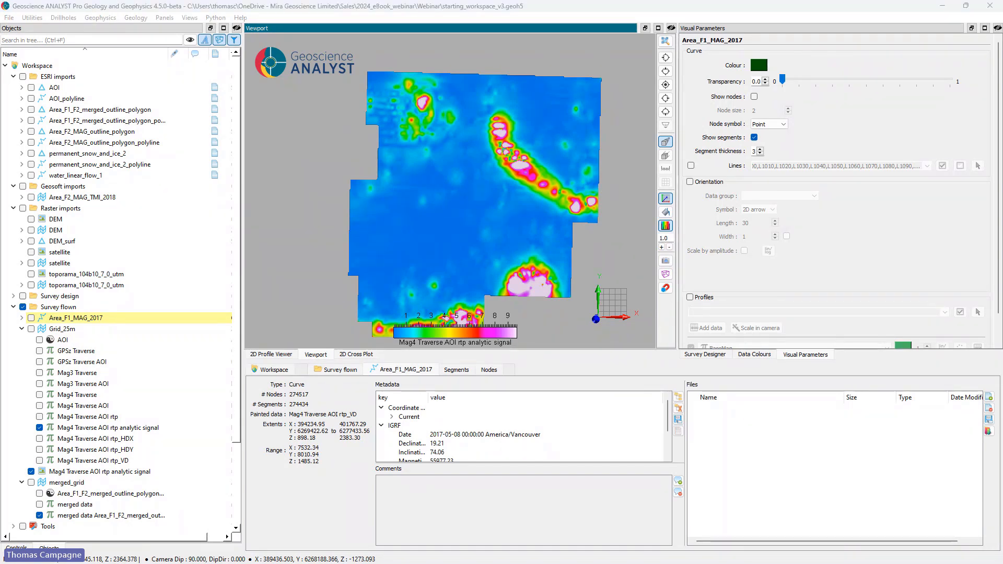
drag(0, 134, 355, 136)
scroll(285, 383, down, 3)
drag(225, 389, 776, 448)
drag(409, 133, 0, 137)
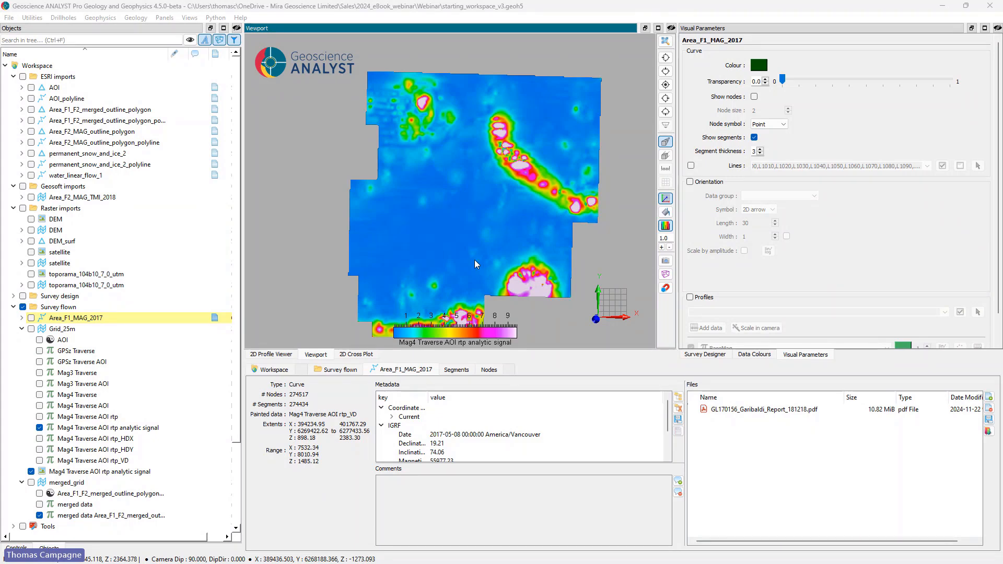
Step: Zoom out on the analytic signal image and collapse the Grid_25m data list in the object tree
scroll(444, 276, down, 2)
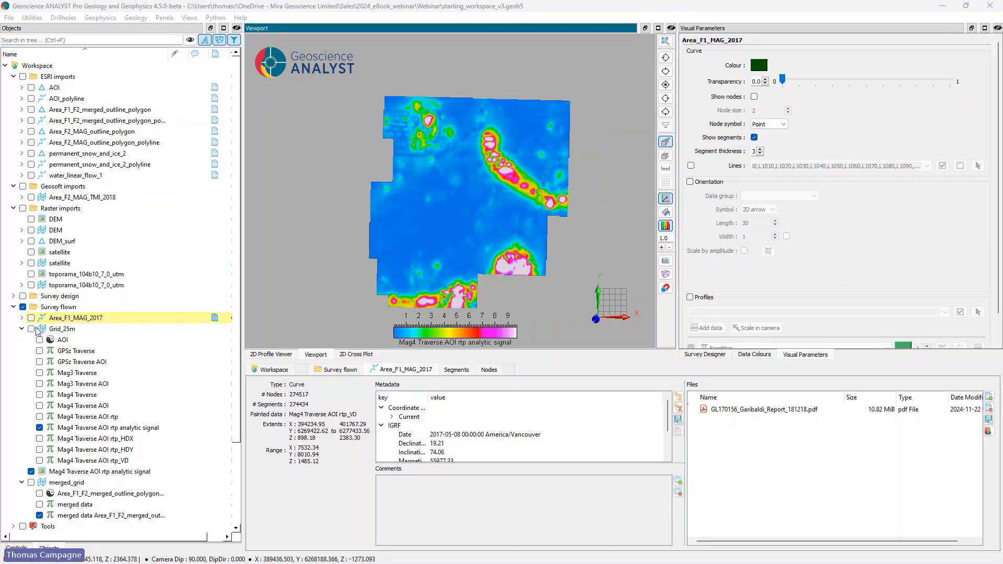
click(22, 328)
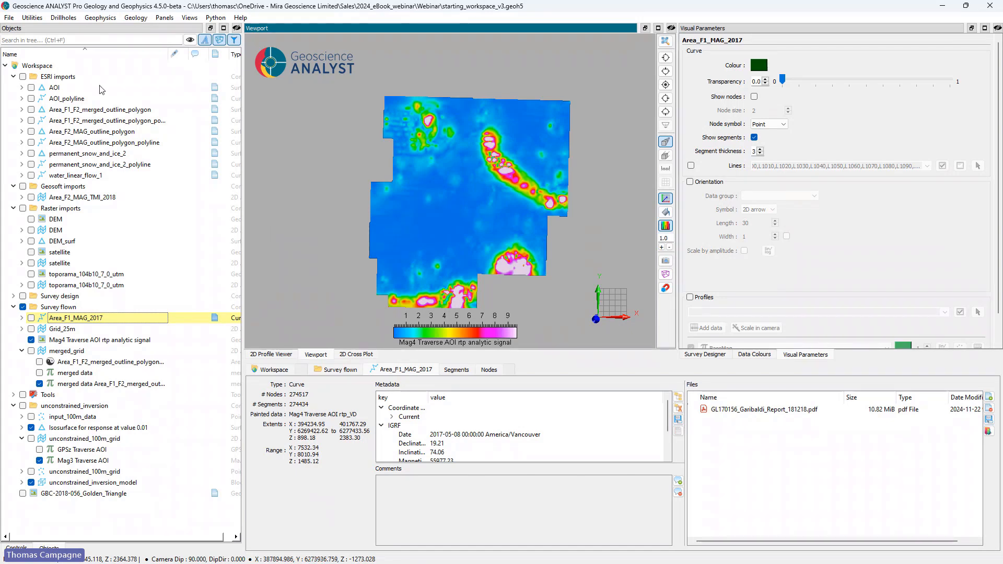
click(9, 17)
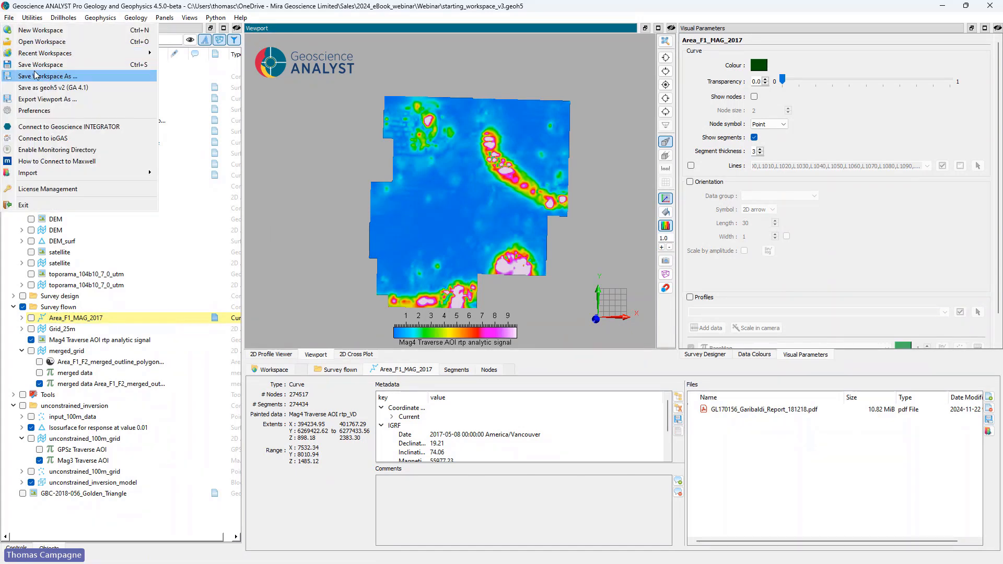
click(31, 47)
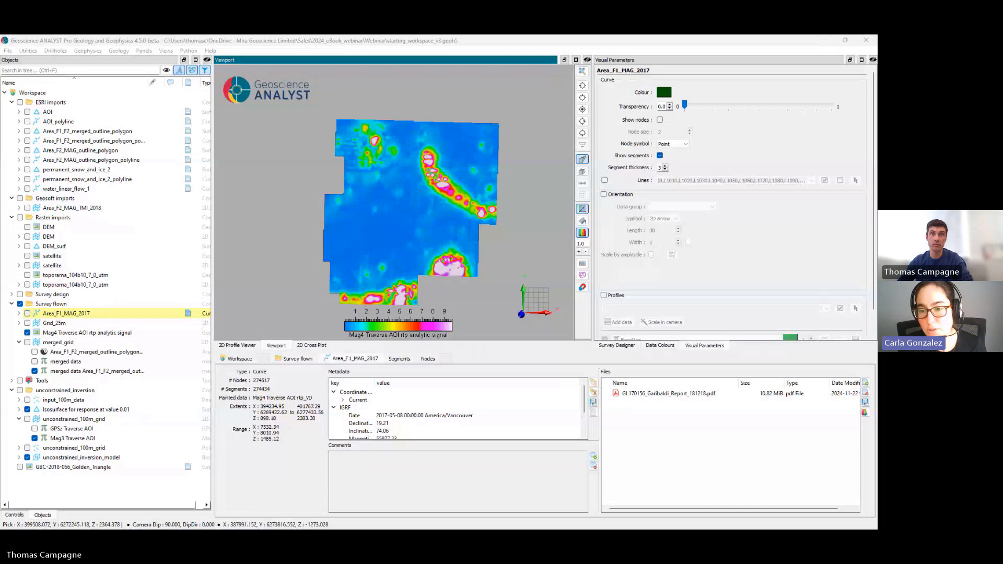
key(alt+Tab)
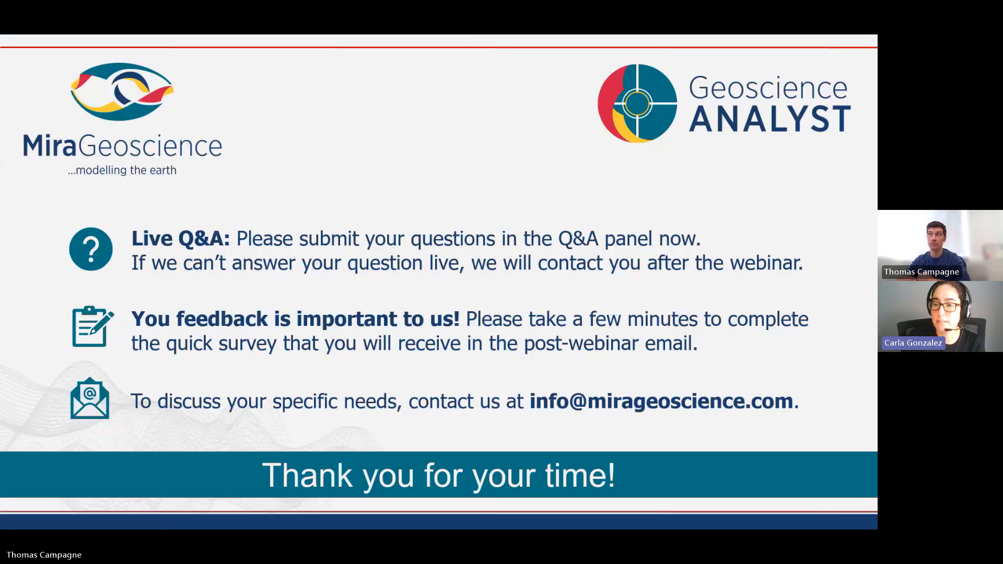
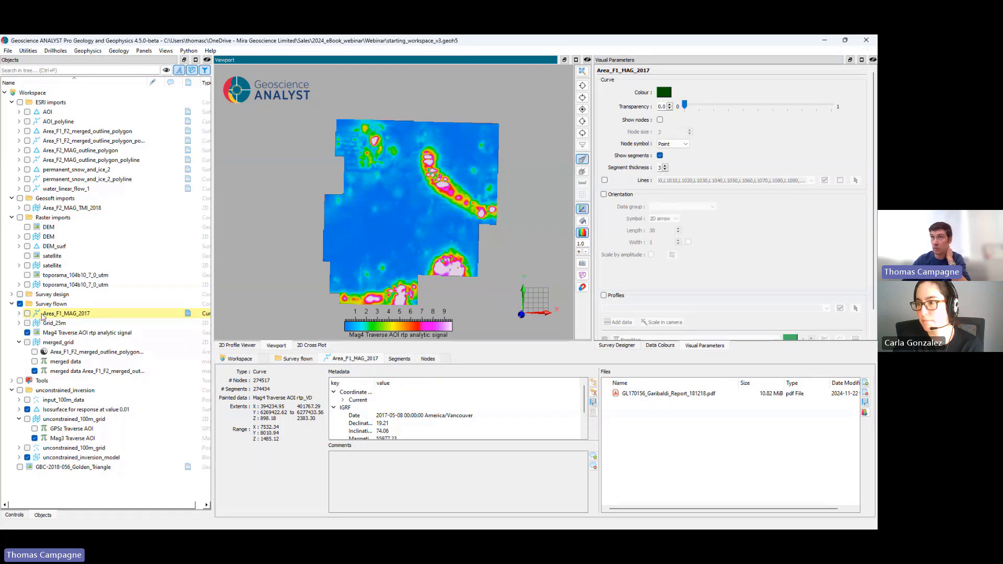
Step: Hide the Mag4 Traverse AOI rtp analytic signal image and show the DEM_surf surface instead
click(27, 332)
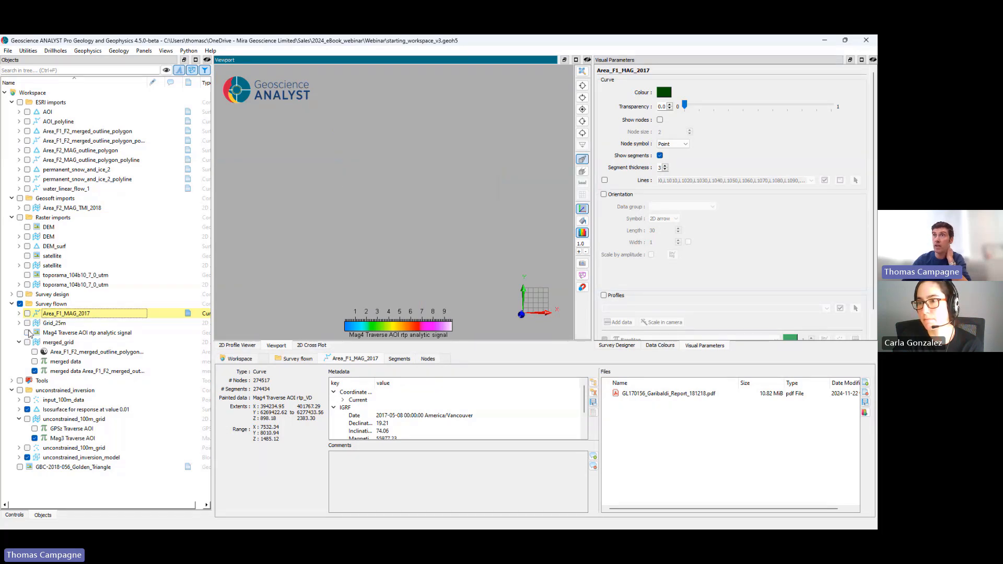
click(27, 246)
Step: Start Electromagnetic Field Modelling with AOI_polyline as the loop, and show AOI_polyline over the terrain
click(88, 51)
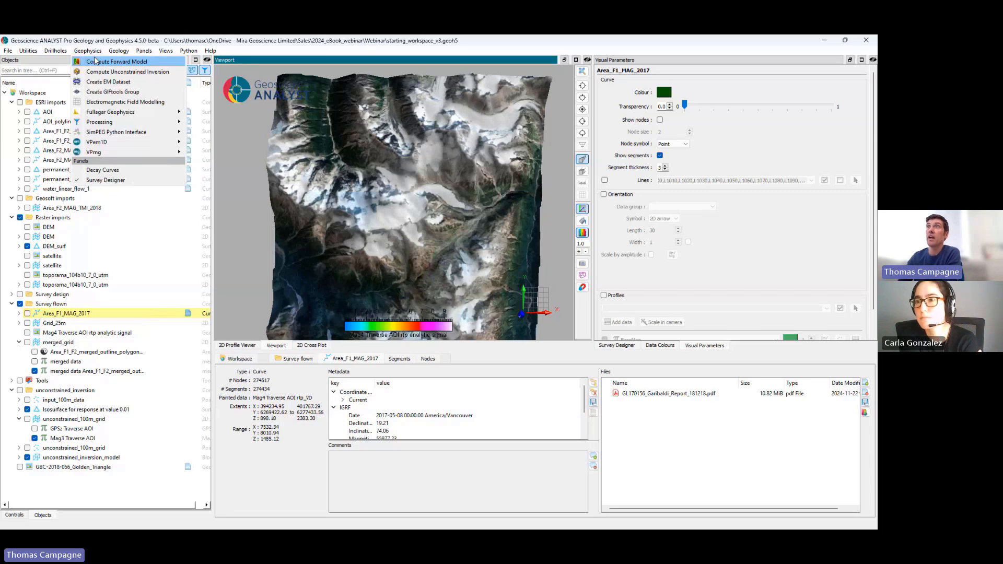
click(132, 103)
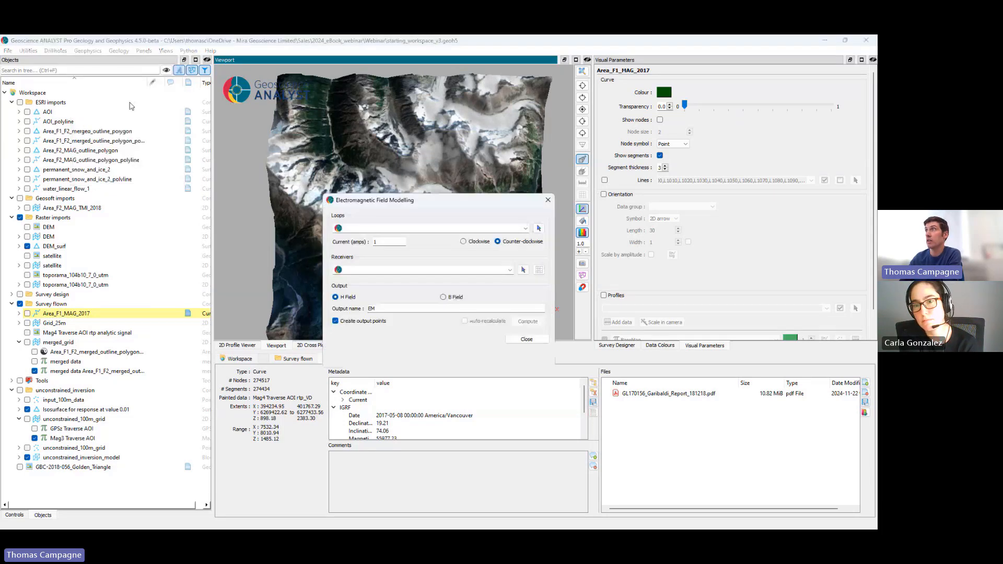
drag(423, 209, 400, 230)
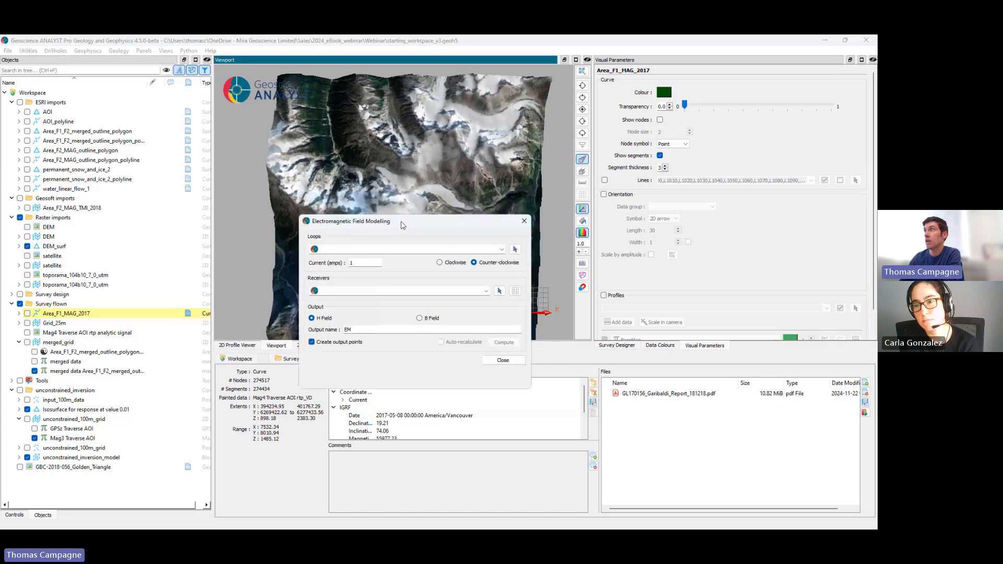
click(501, 250)
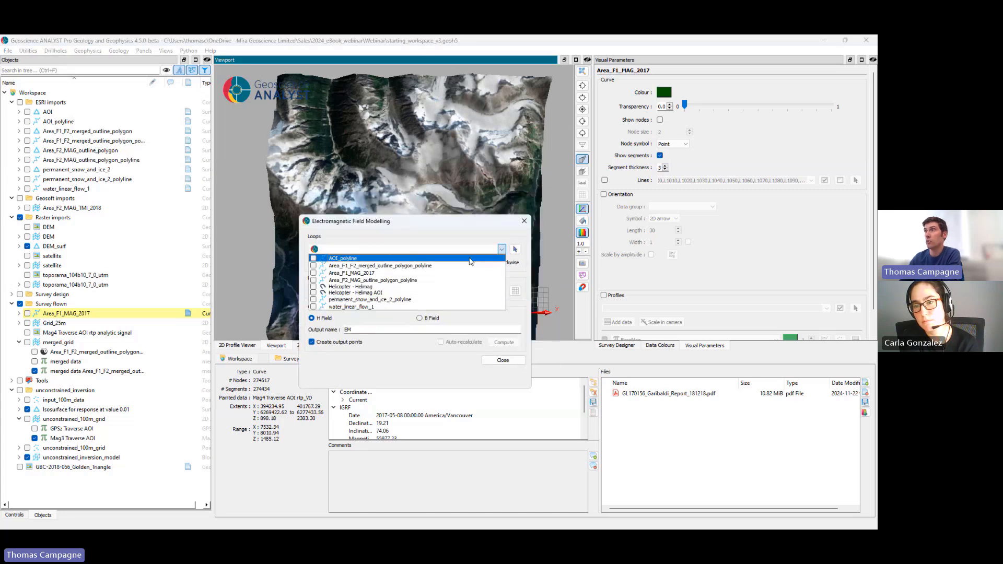
click(313, 258)
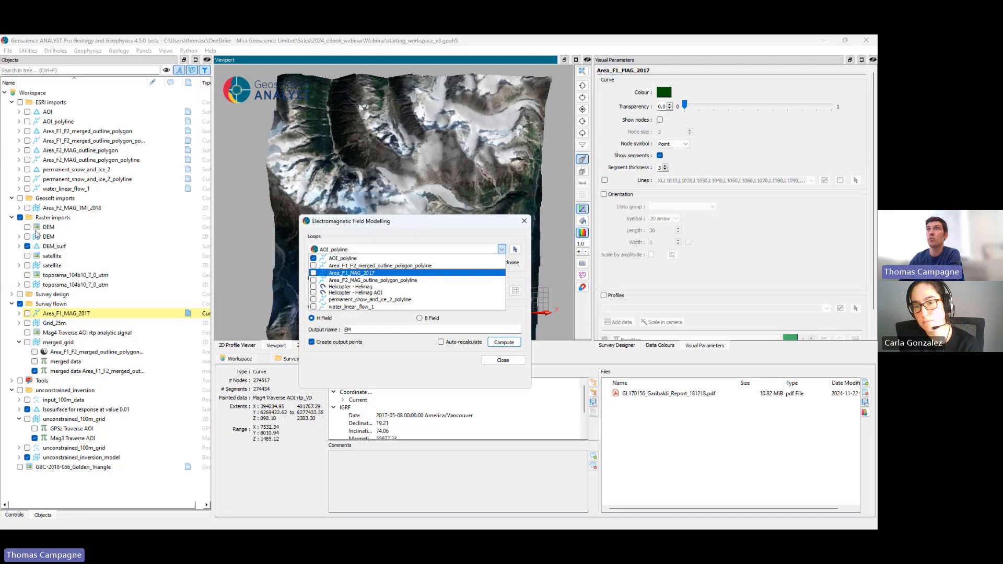
click(28, 121)
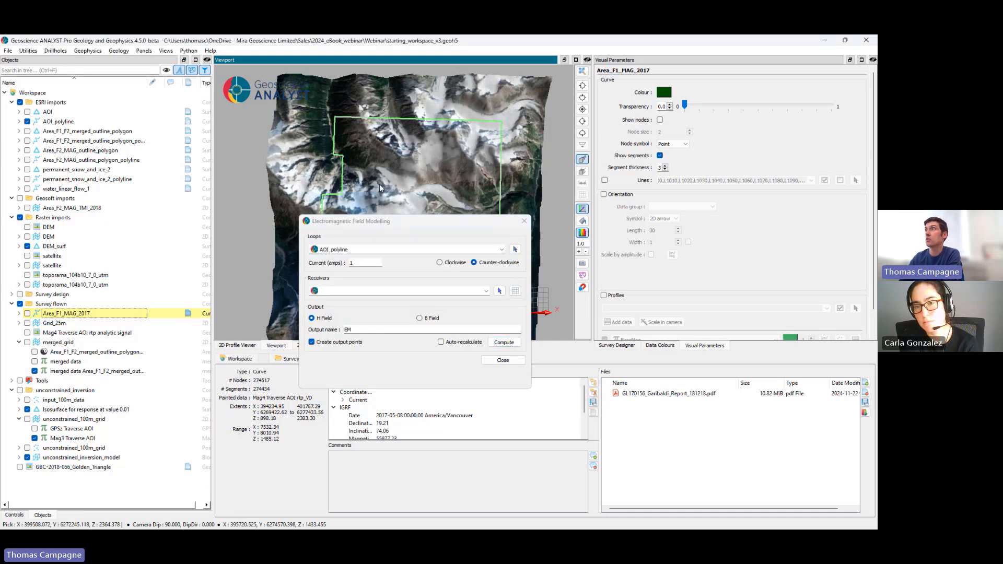
drag(379, 184, 393, 105)
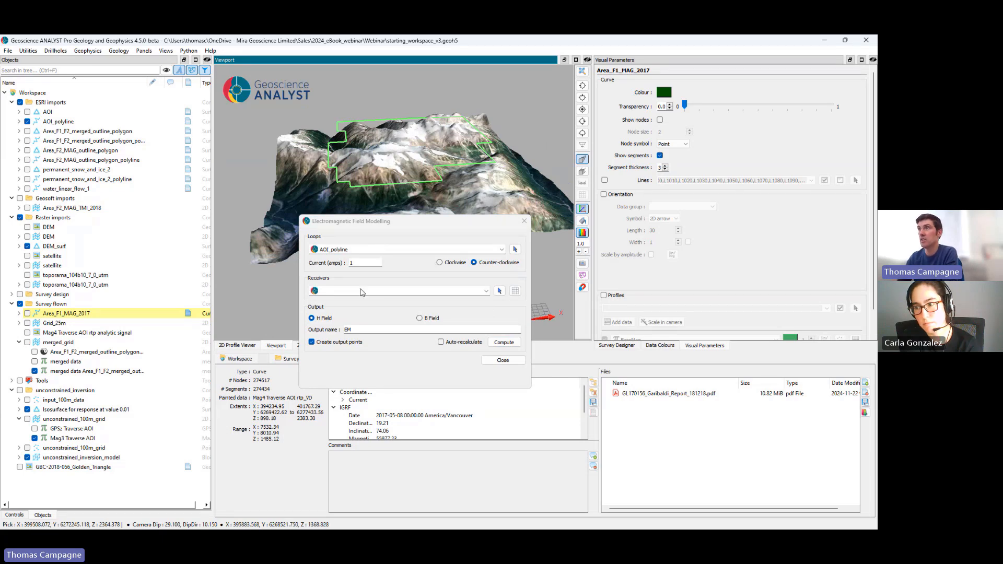
Step: Set the unconstrained_100m_grid points as receivers, show them with their data list, and compute the loop's H field
click(485, 291)
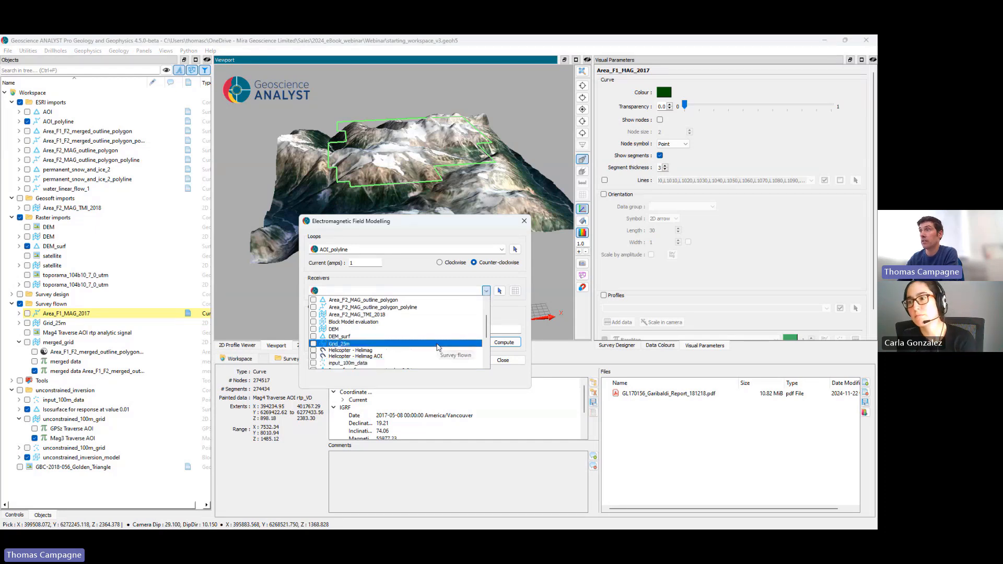
scroll(438, 348, down, 4)
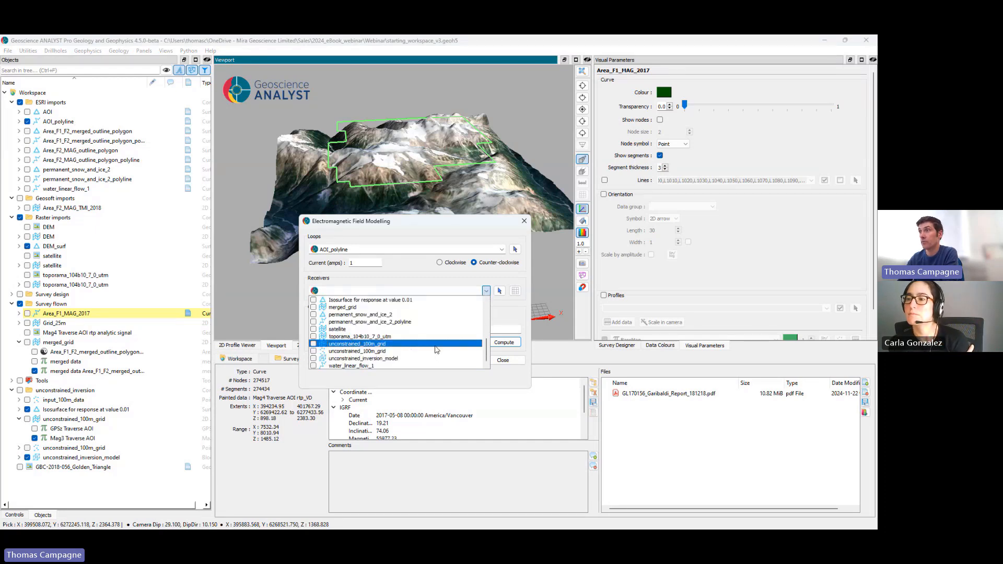
click(438, 351)
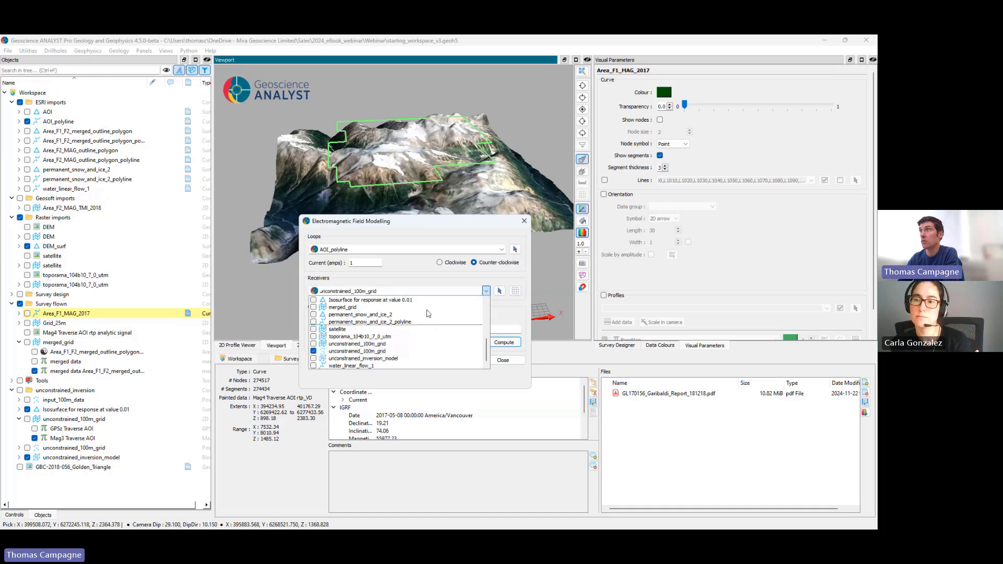
click(409, 264)
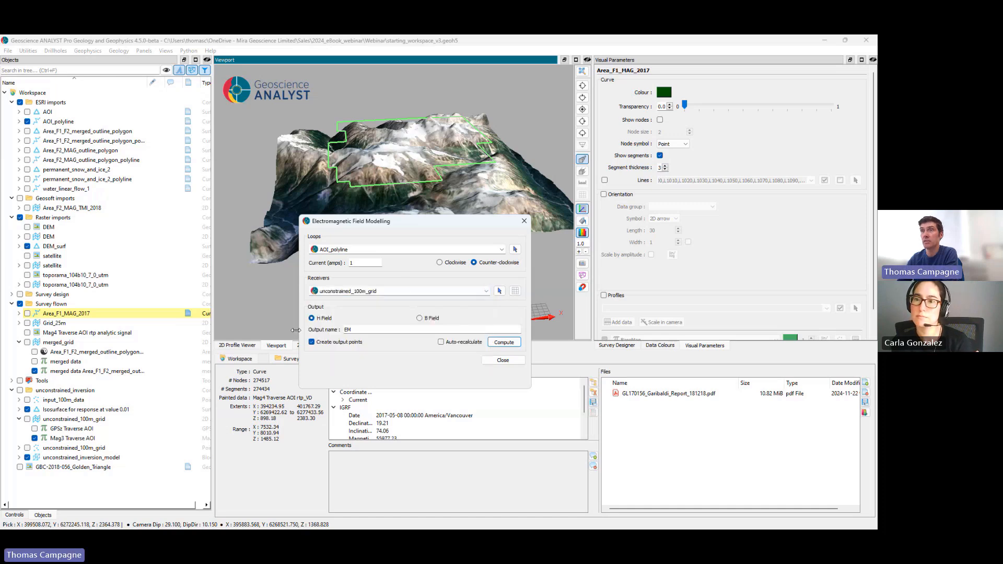
click(28, 448)
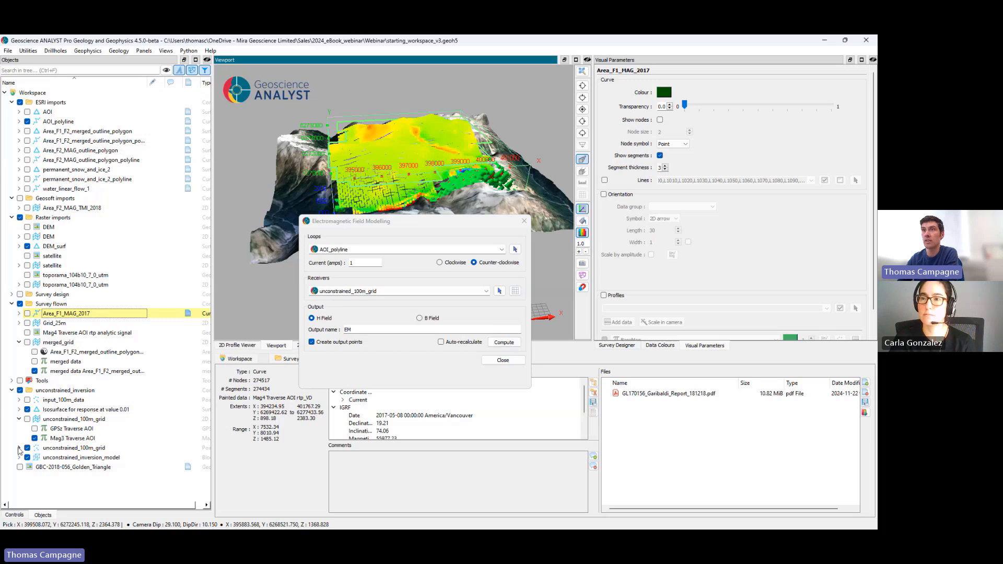
click(18, 448)
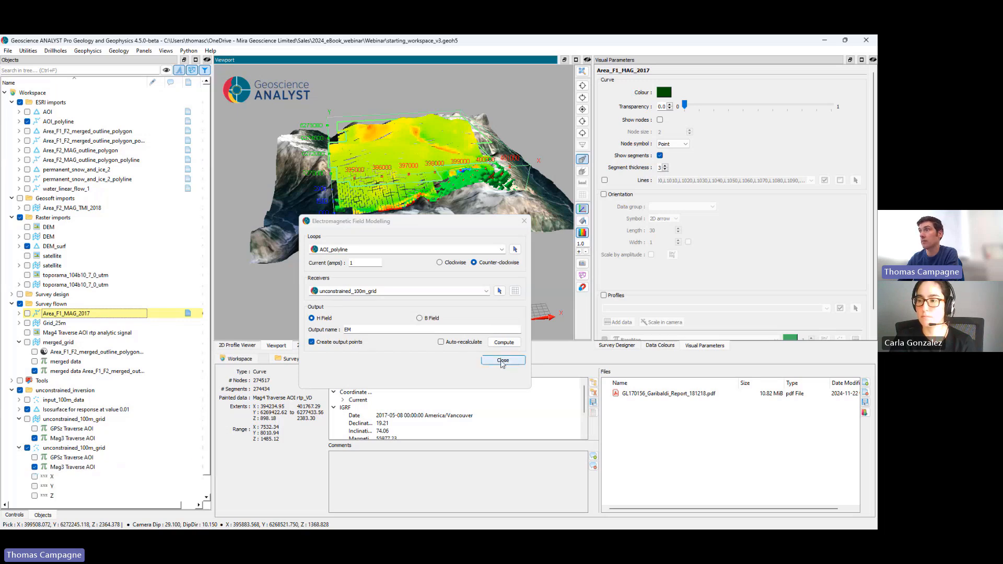
click(504, 342)
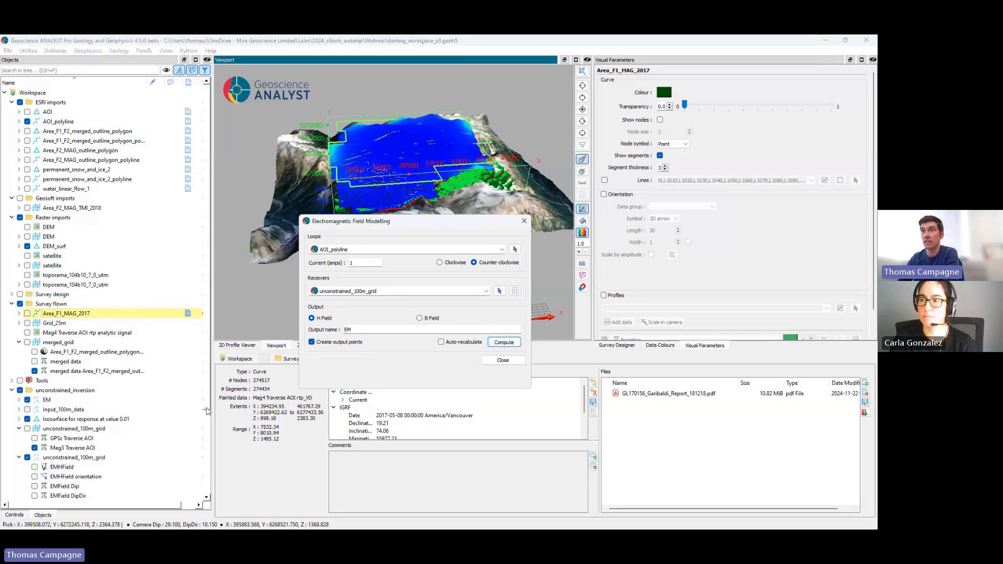
click(524, 220)
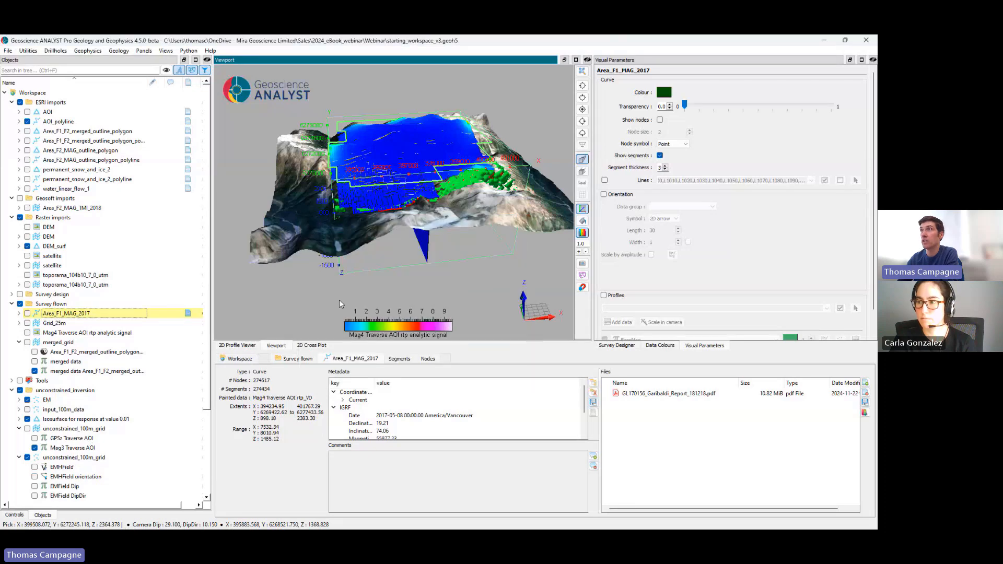
Step: Turn off EMHField Total on the unconstrained_100m_grid points and display EMHField orientation as 3D arrows with length 300
scroll(112, 401, down, 2)
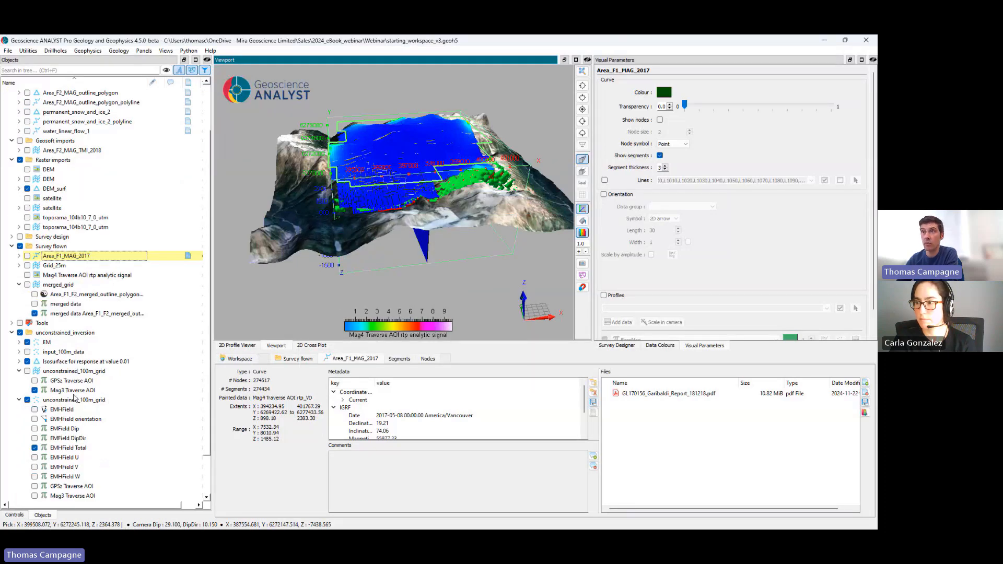
click(62, 400)
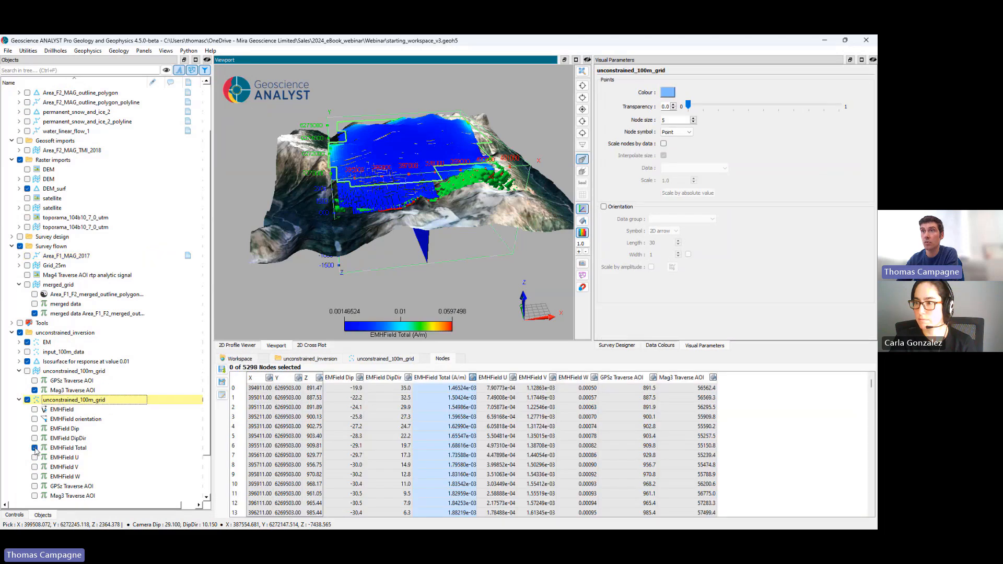
click(35, 448)
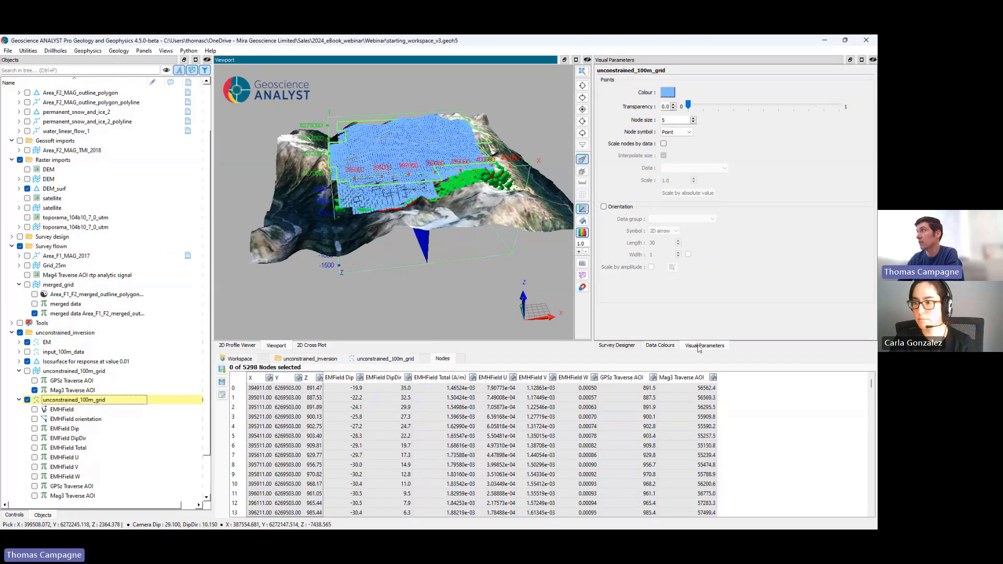
click(622, 206)
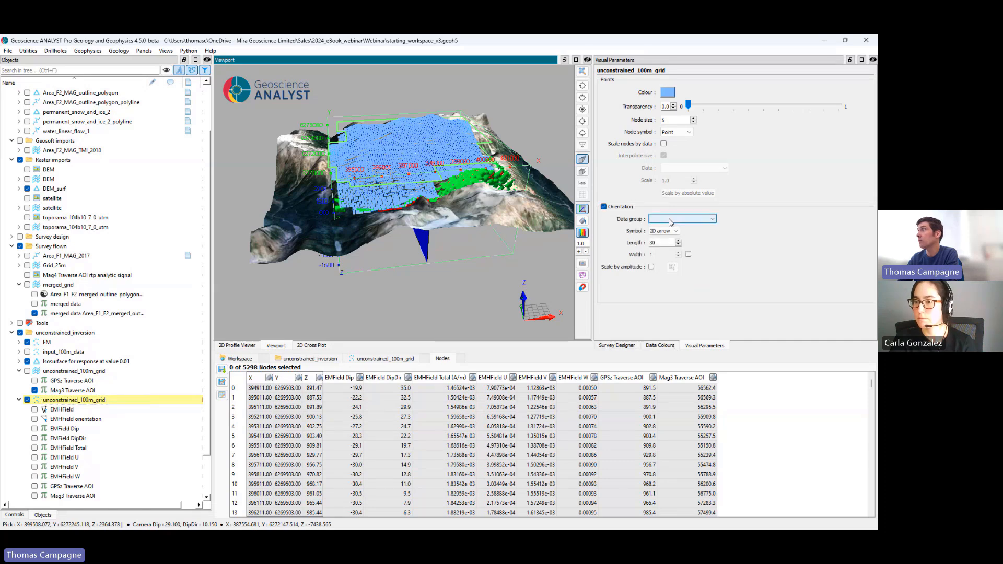
click(671, 220)
click(681, 239)
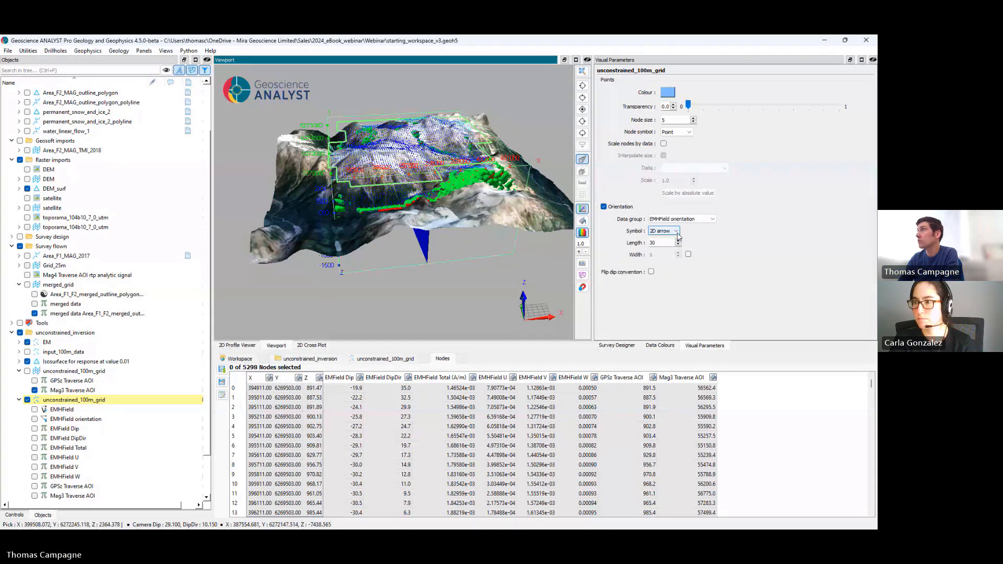
click(674, 231)
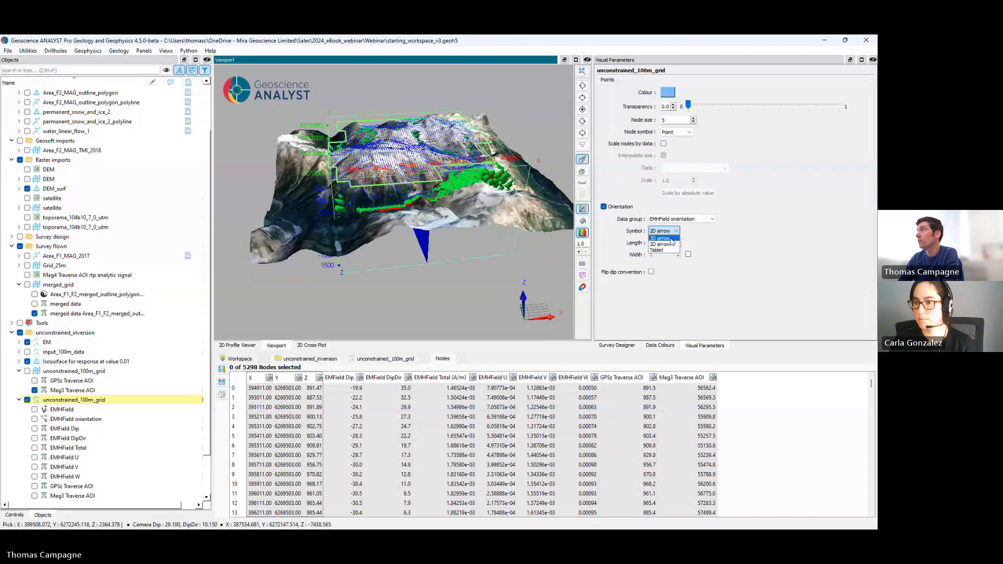
click(661, 238)
double_click(663, 242)
text(300)
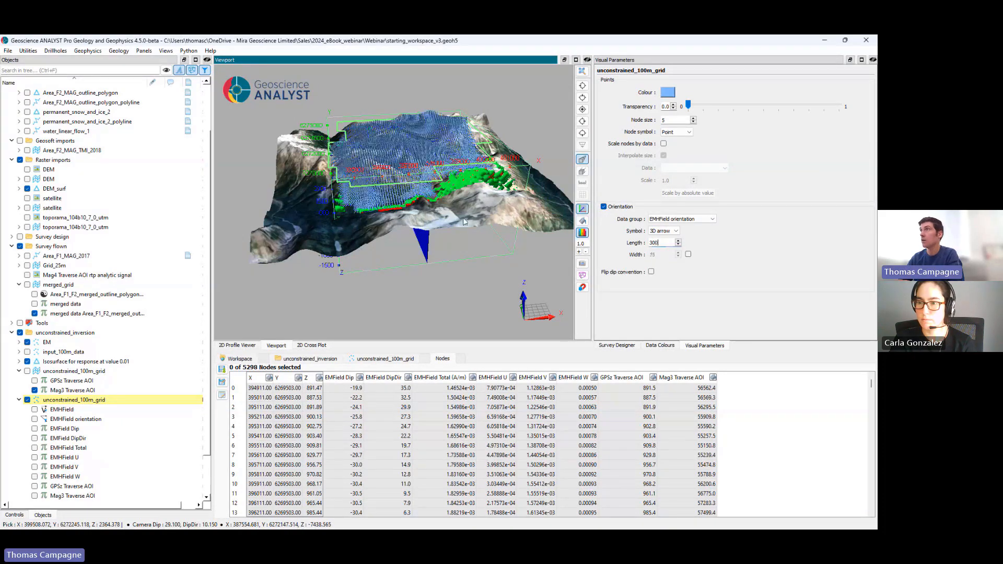
drag(431, 179, 405, 210)
scroll(430, 199, up, 3)
Step: Hide the unconstrained_100m_grid points and compute the AOI_polyline loop's H field with unconstrained_inversion_model as the receivers
click(28, 400)
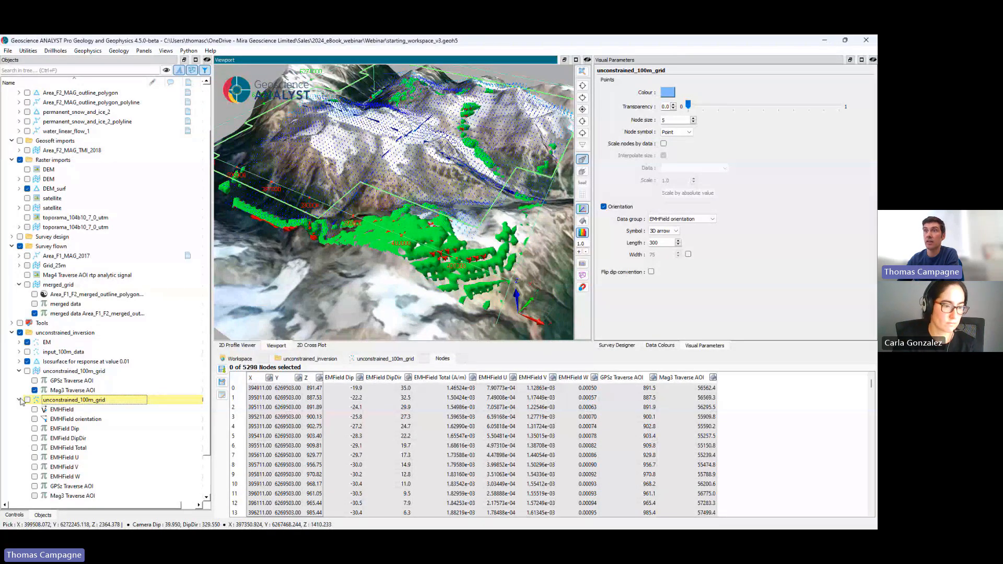
click(20, 400)
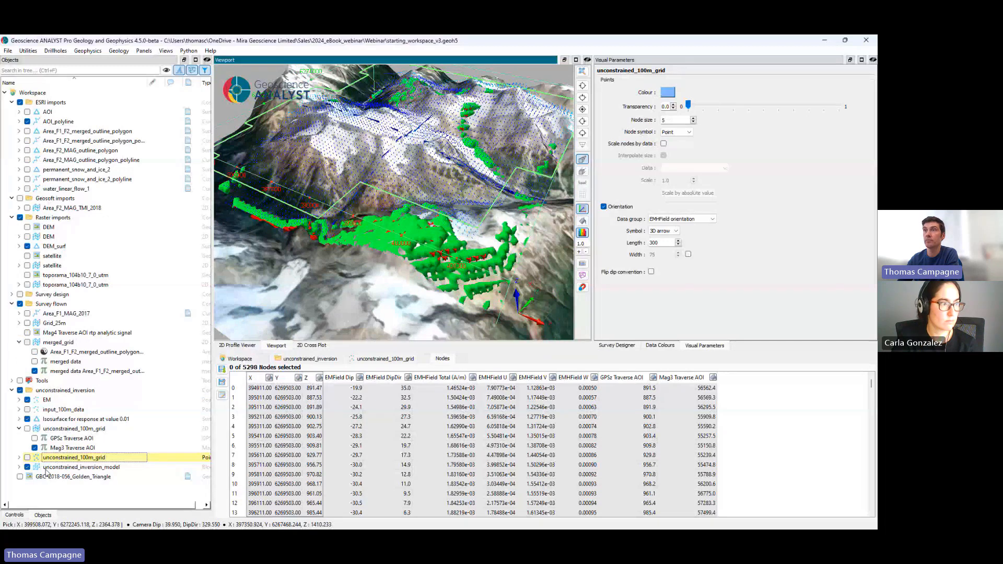
click(47, 468)
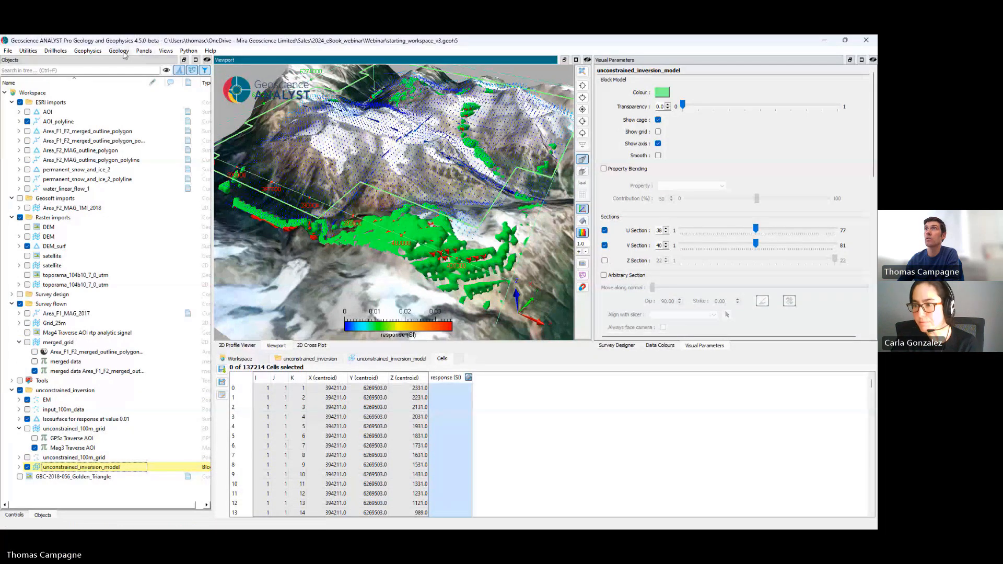
click(88, 51)
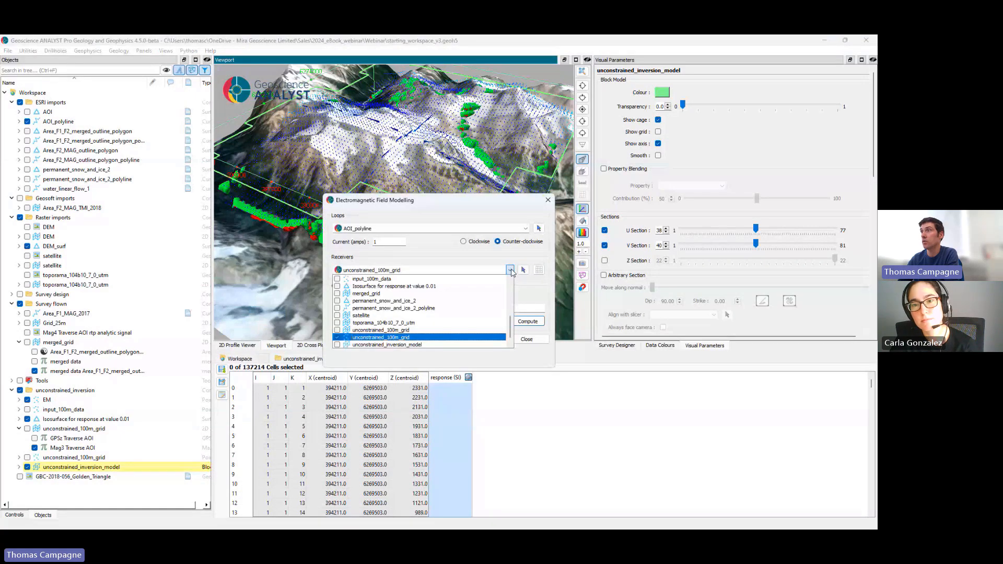
click(439, 338)
click(439, 345)
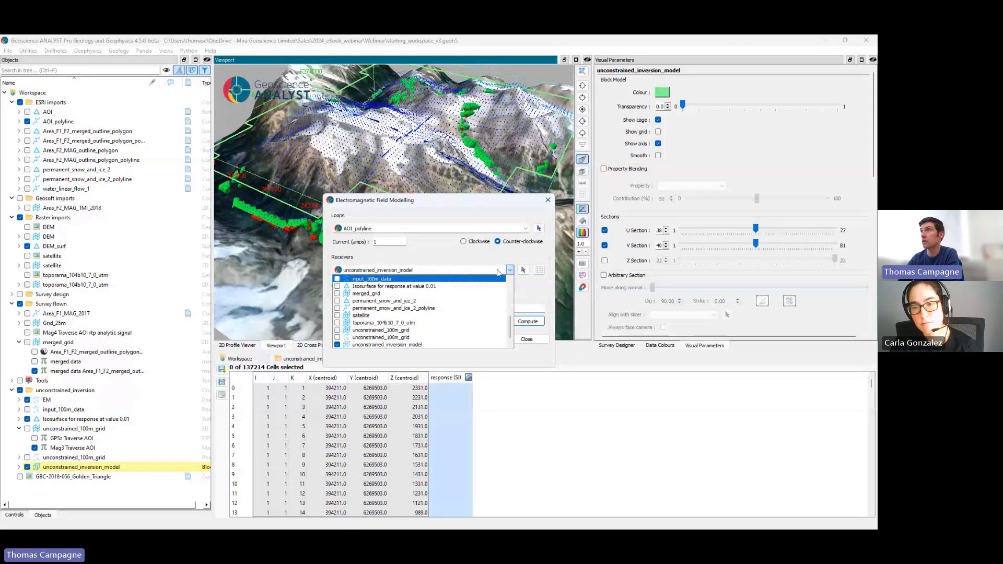
click(524, 298)
click(527, 321)
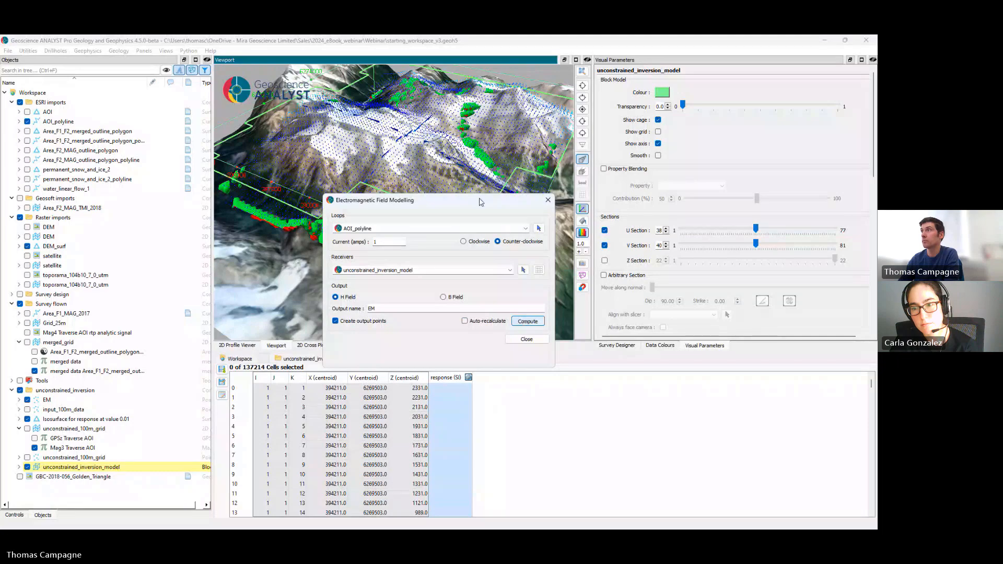
click(547, 200)
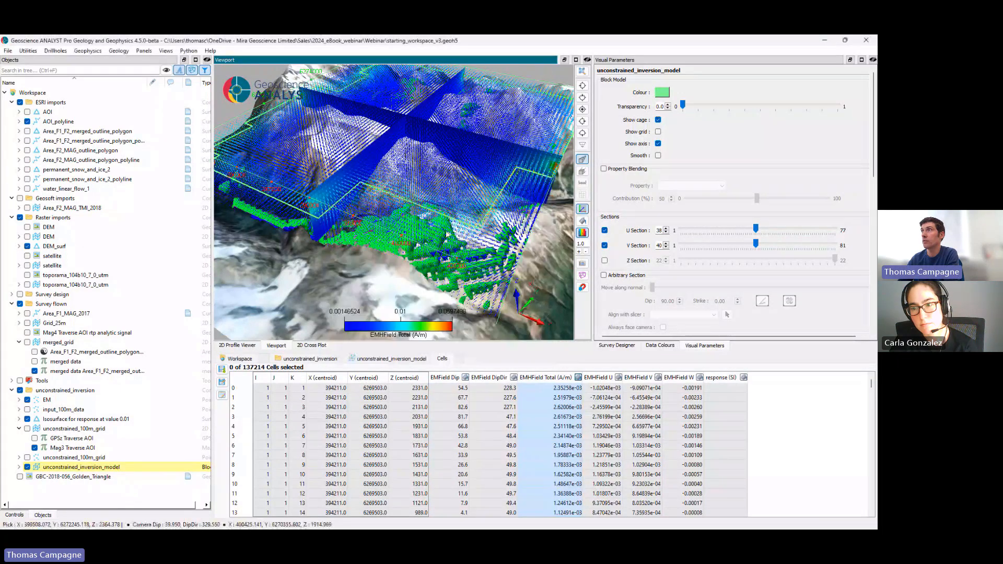
Step: Hide DEM_surf and examine the computed EM field vectors around the isosurface and the inversion model sections
drag(315, 217, 509, 237)
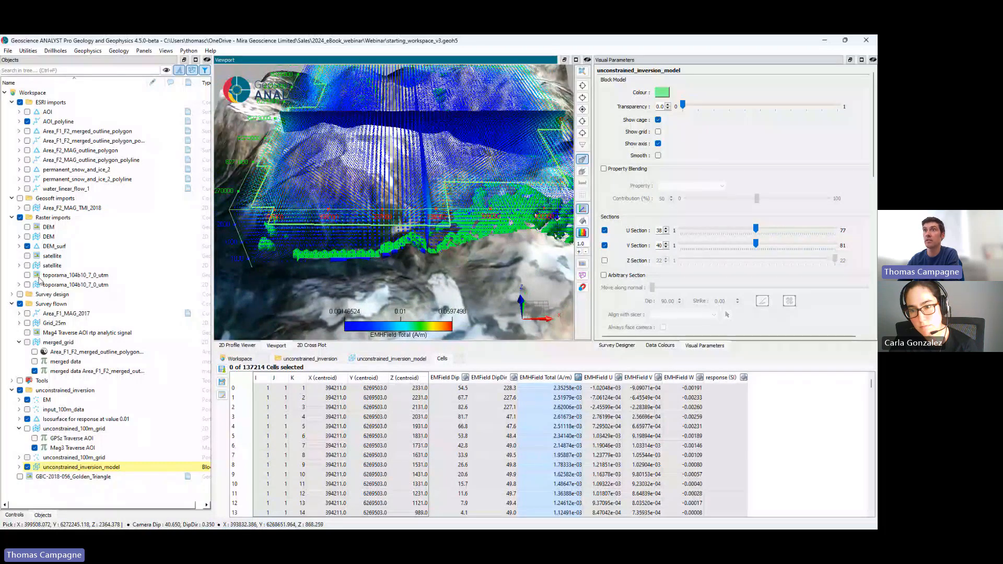
click(27, 246)
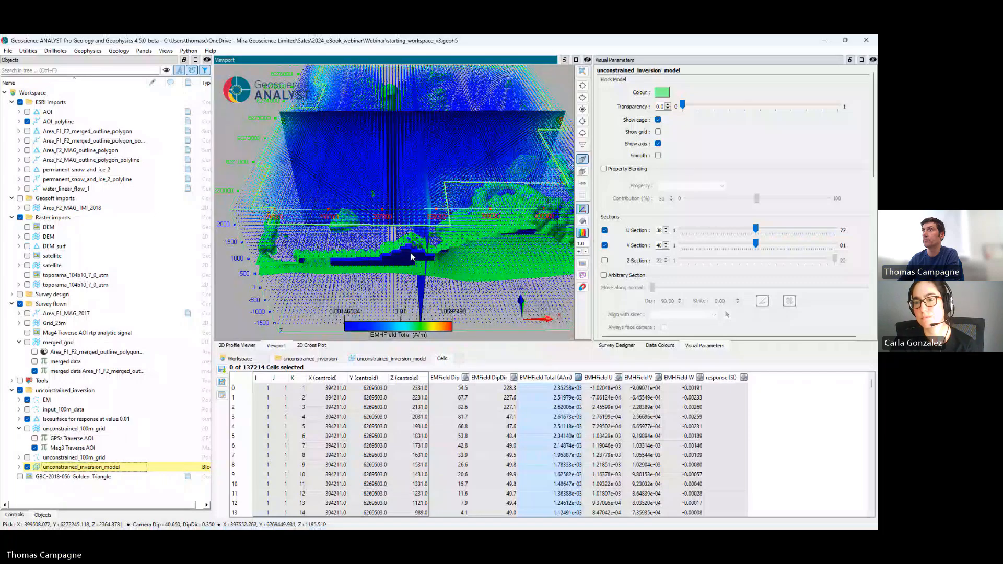
drag(412, 256, 387, 233)
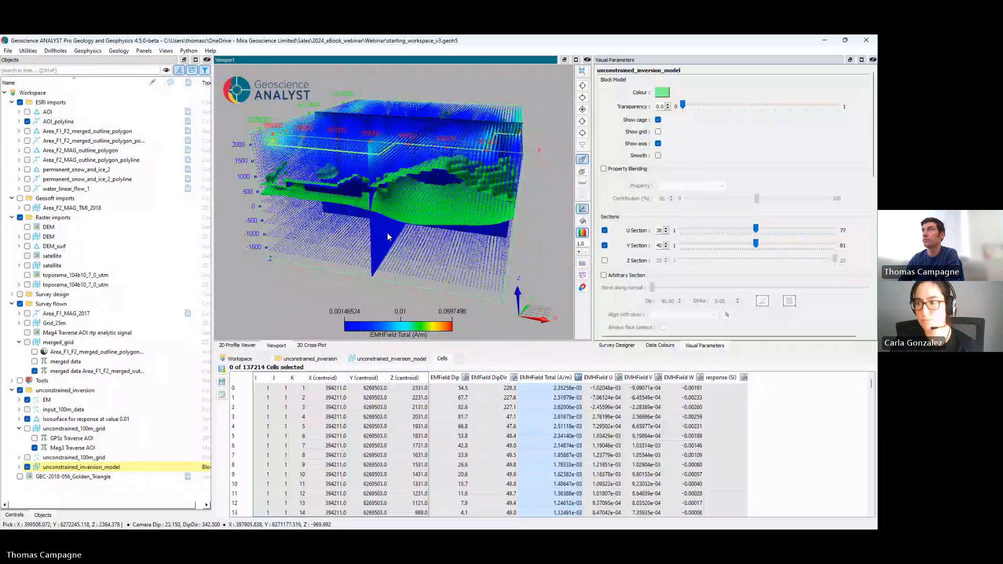
scroll(318, 167, up, 3)
middle_drag(318, 167, 416, 199)
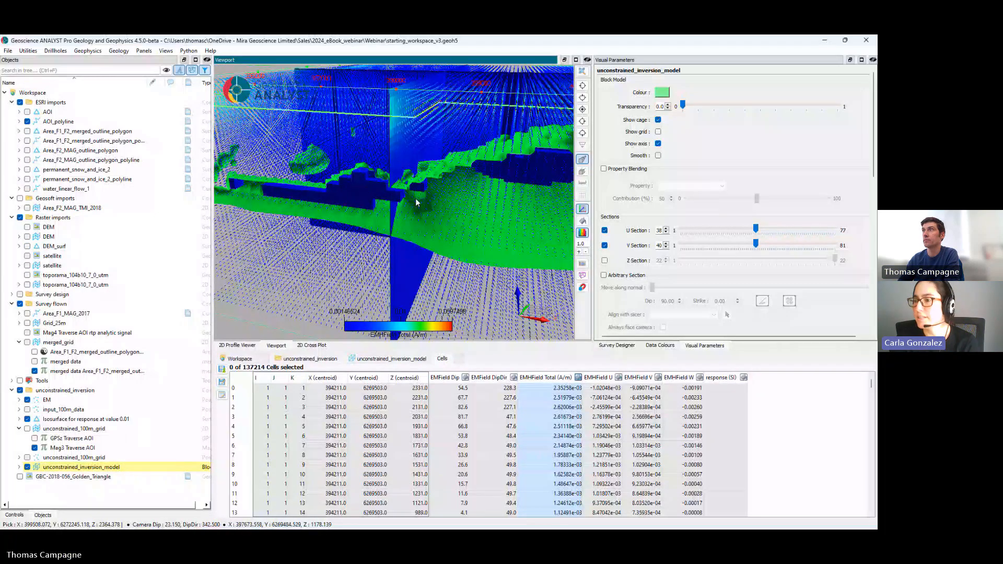
scroll(415, 198, up, 5)
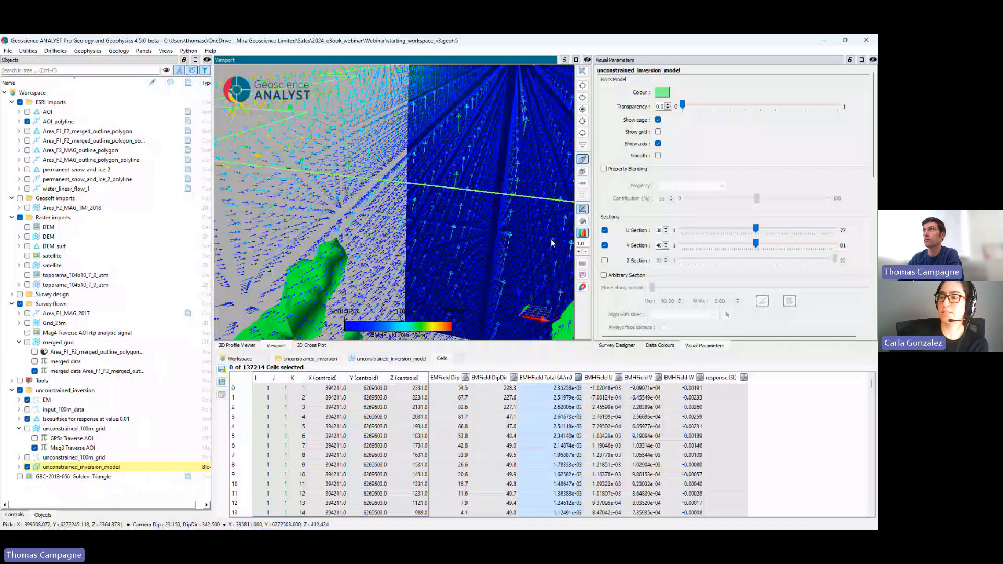
Step: View the full extent of the inversion model sections, the isosurface and the EM field vectors from an oblique angle
scroll(501, 241, down, 5)
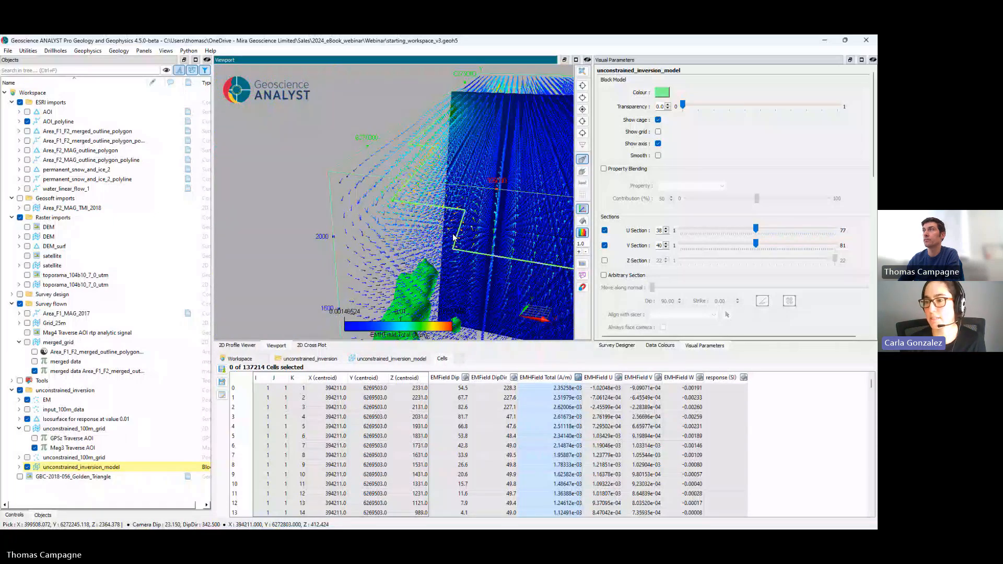
scroll(453, 238, down, 5)
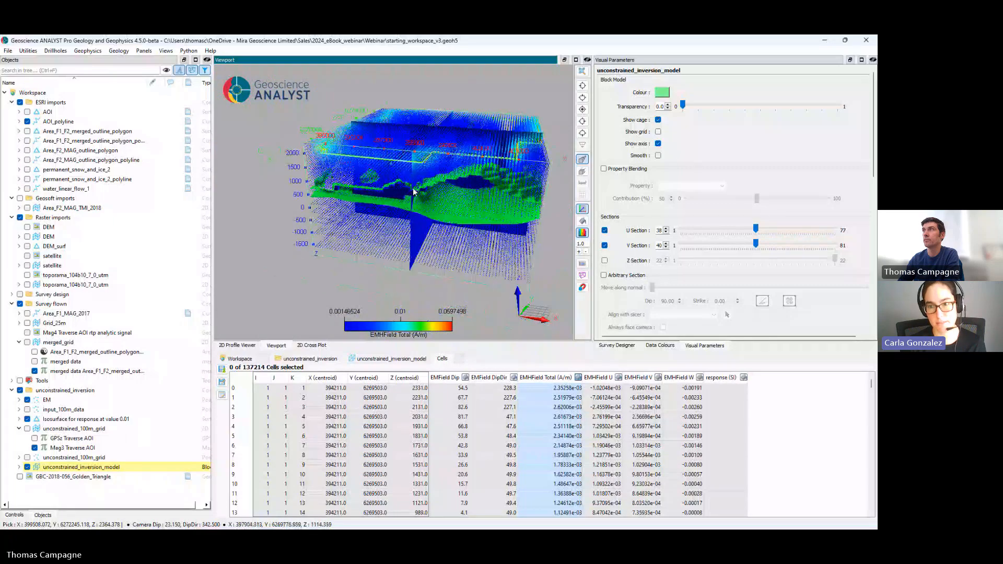
drag(412, 192, 409, 210)
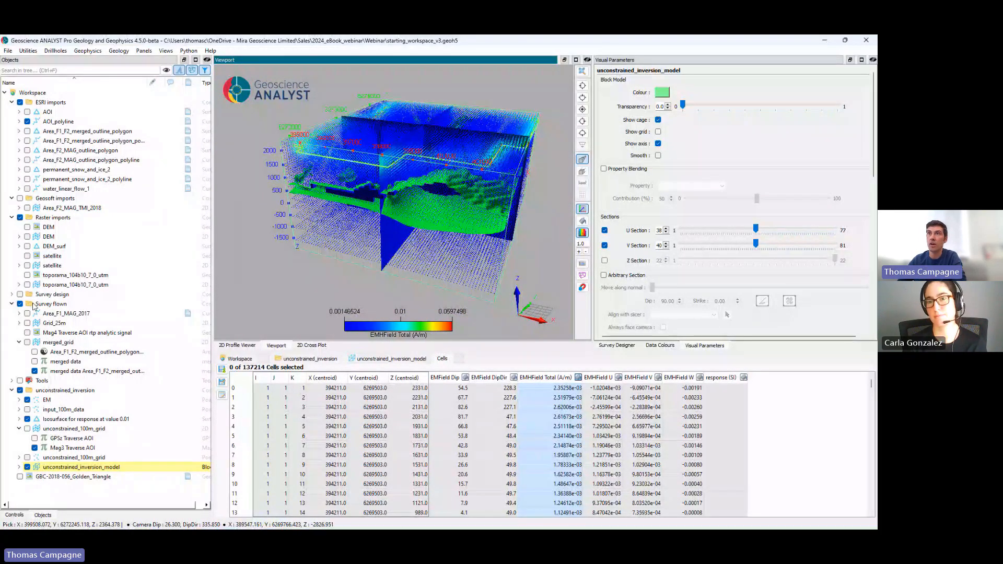
Step: List the data stored under Grid_25m and review the available geophysics processing and modelling tools
click(19, 323)
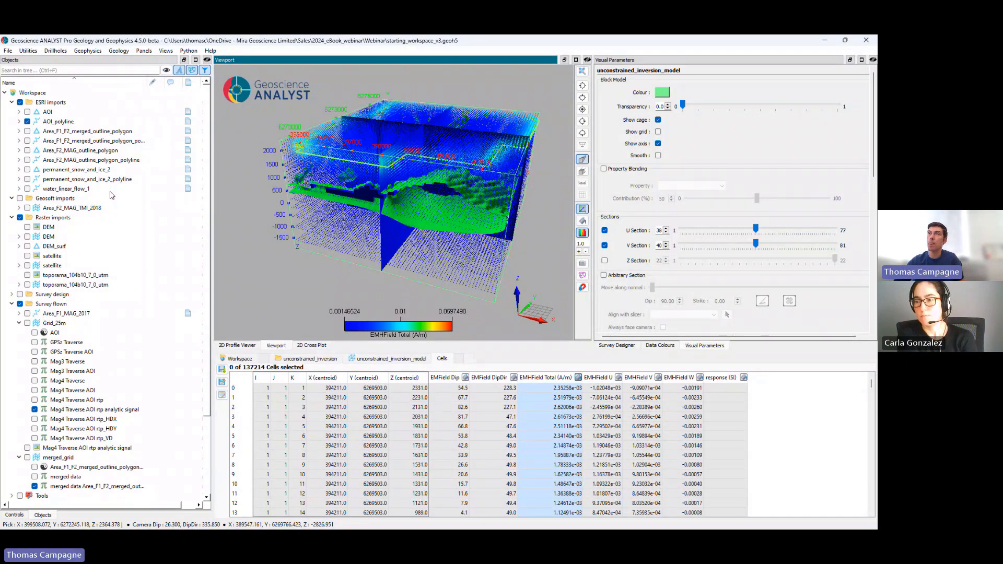
click(90, 52)
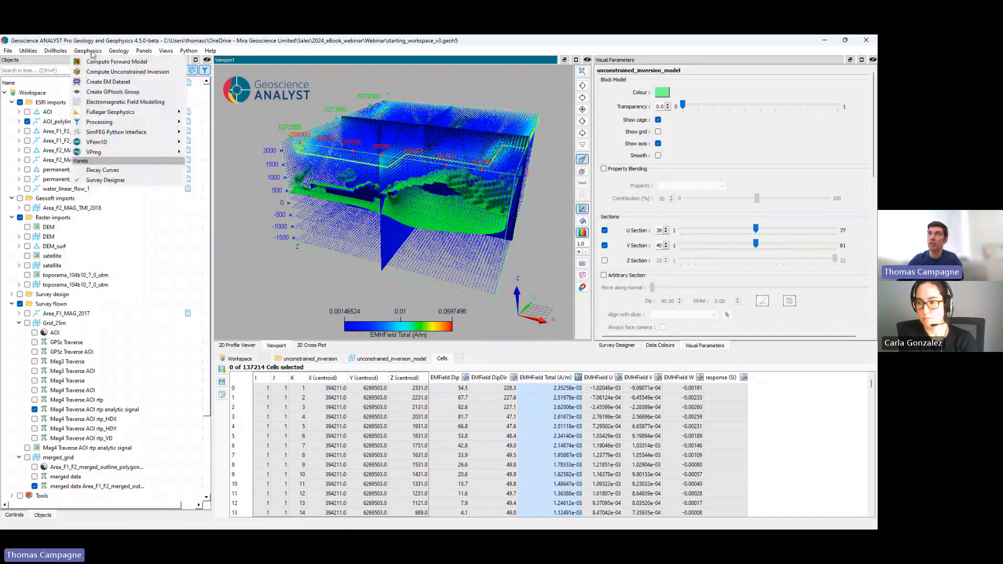
mouse_move(103, 113)
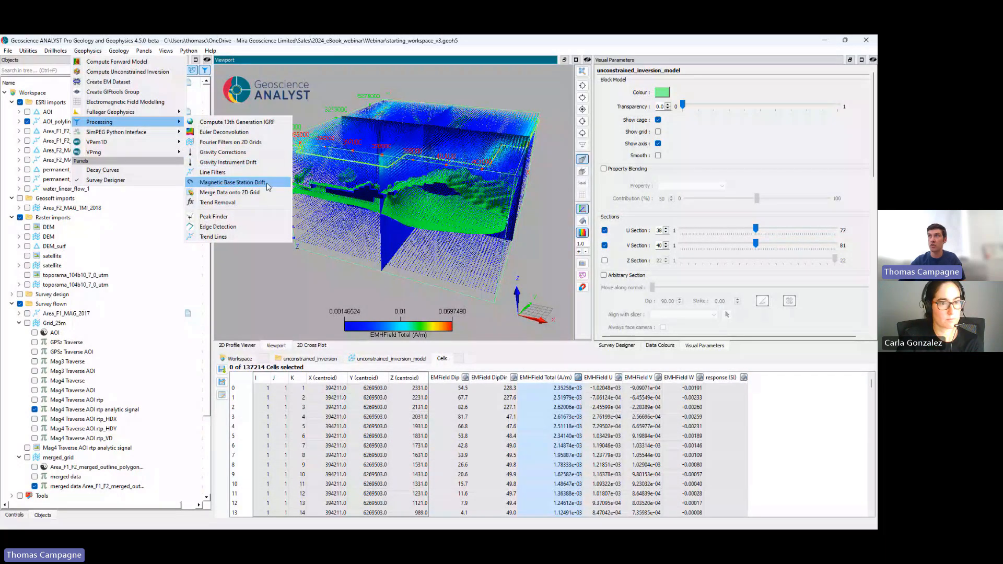
click(262, 282)
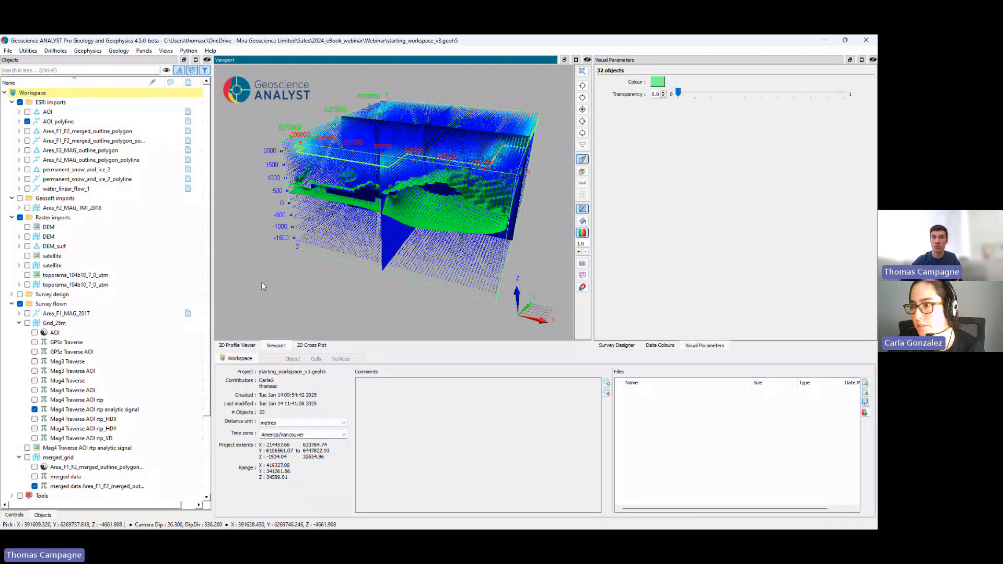
click(88, 51)
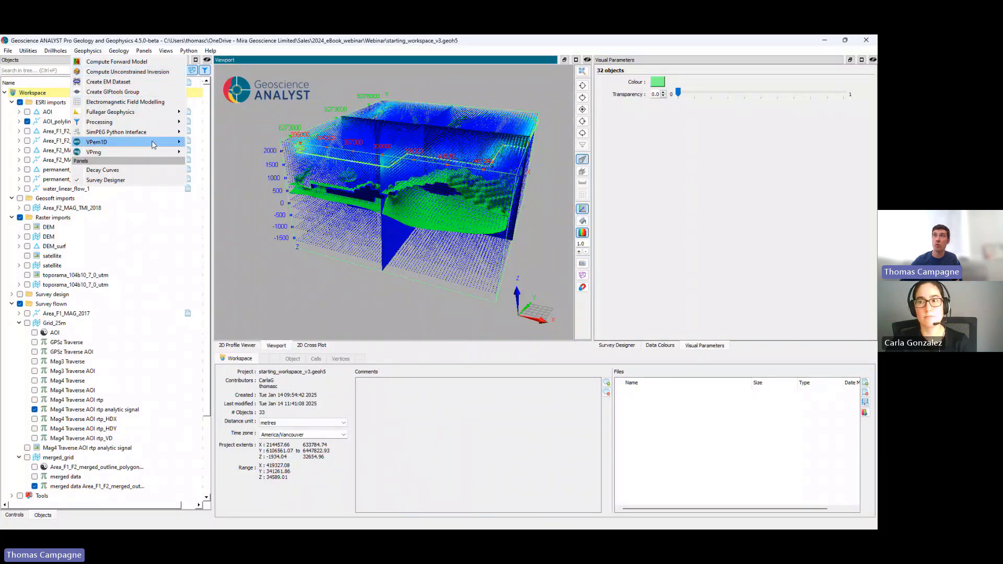
mouse_move(153, 145)
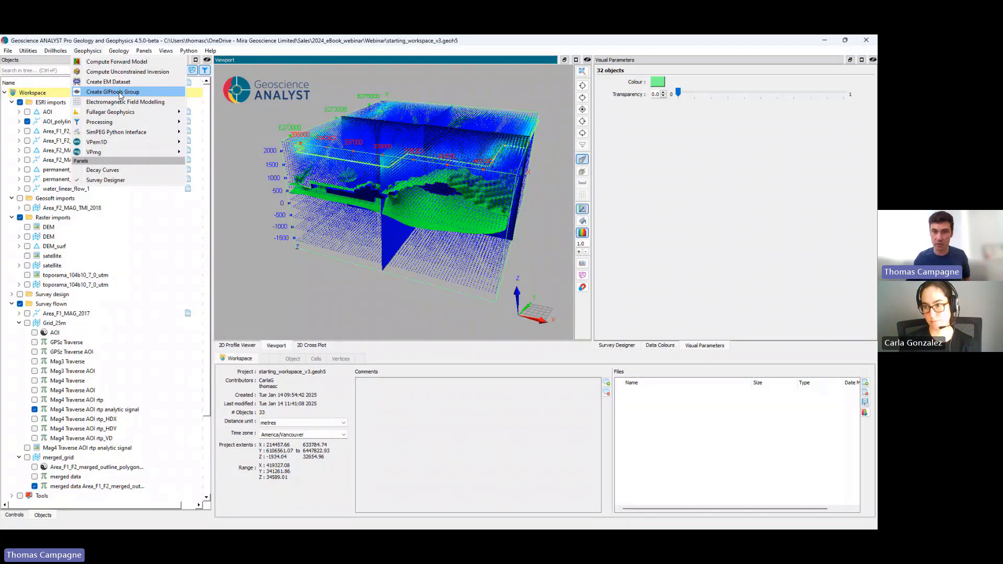
click(259, 54)
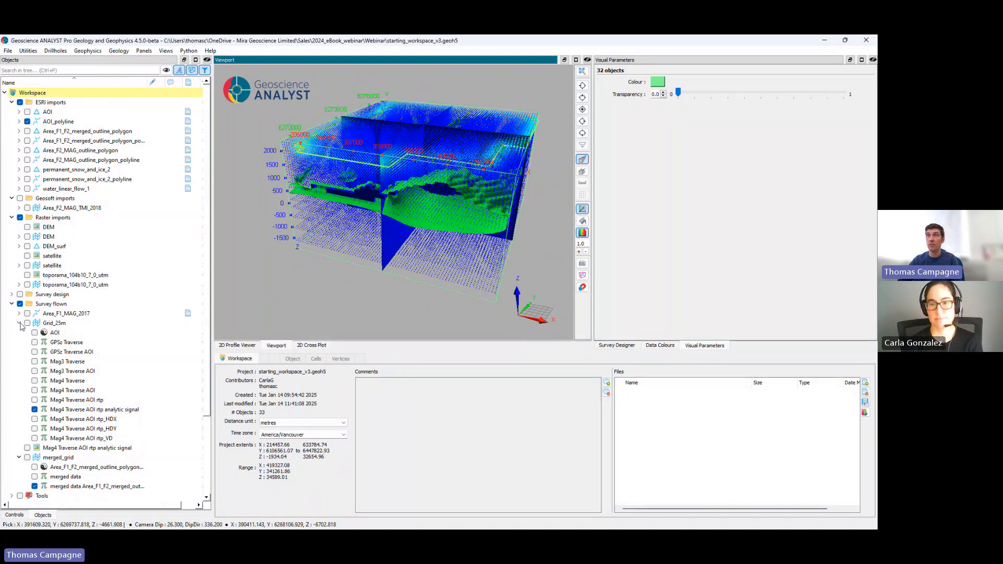
Step: Show the input_100m_data points and hide unconstrained_inversion_model, the response isosurface and the EM points
scroll(69, 401, down, 3)
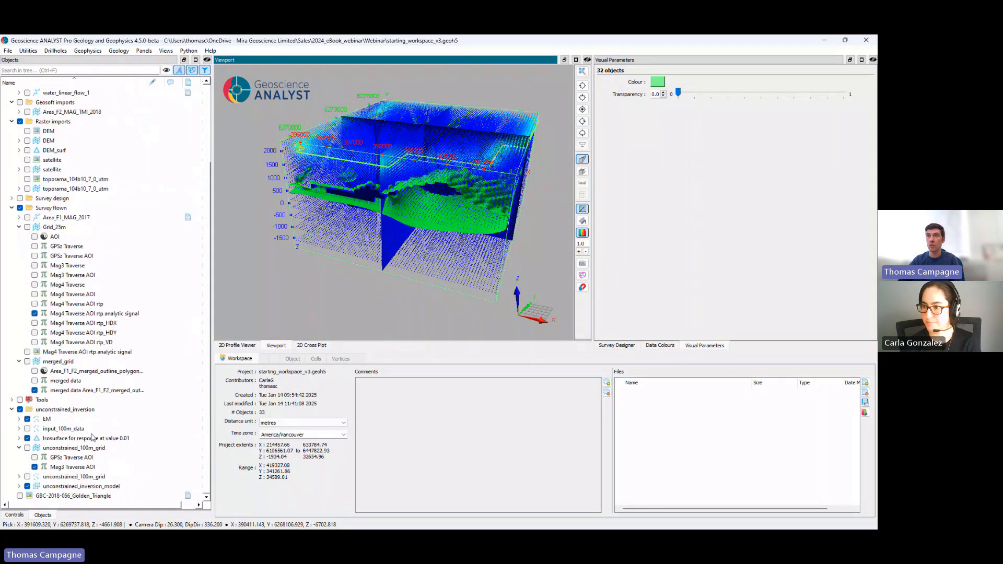
click(27, 428)
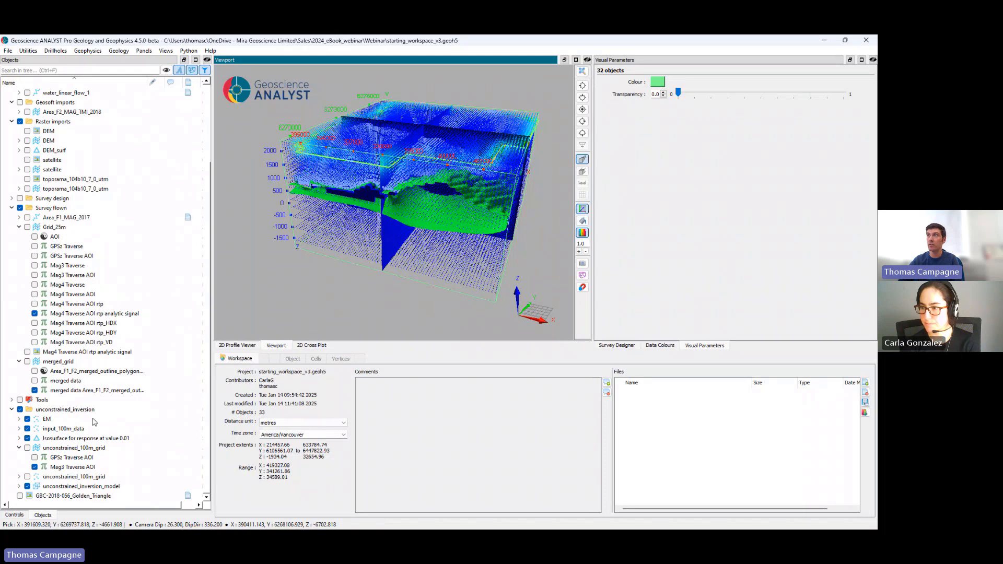
click(27, 486)
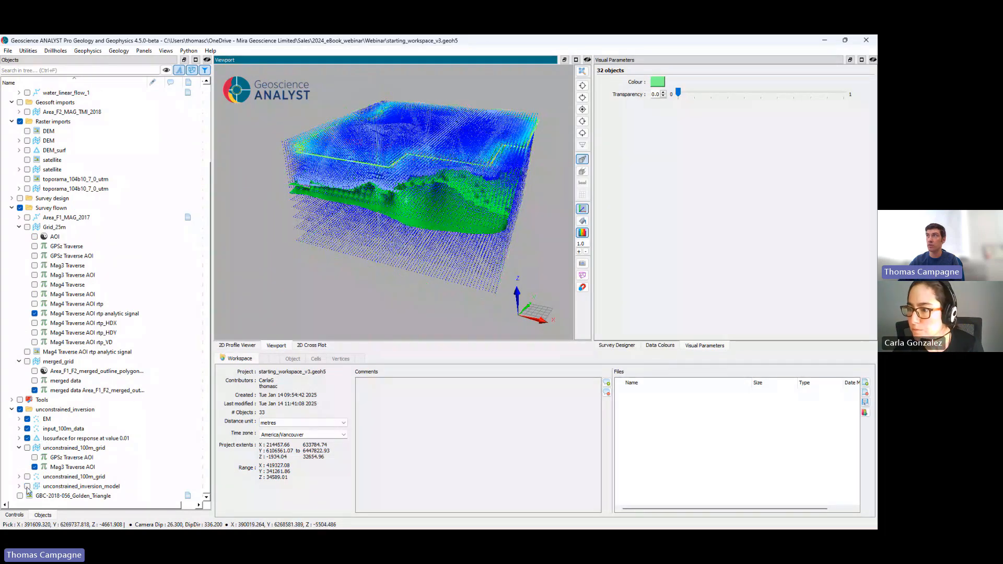
click(27, 438)
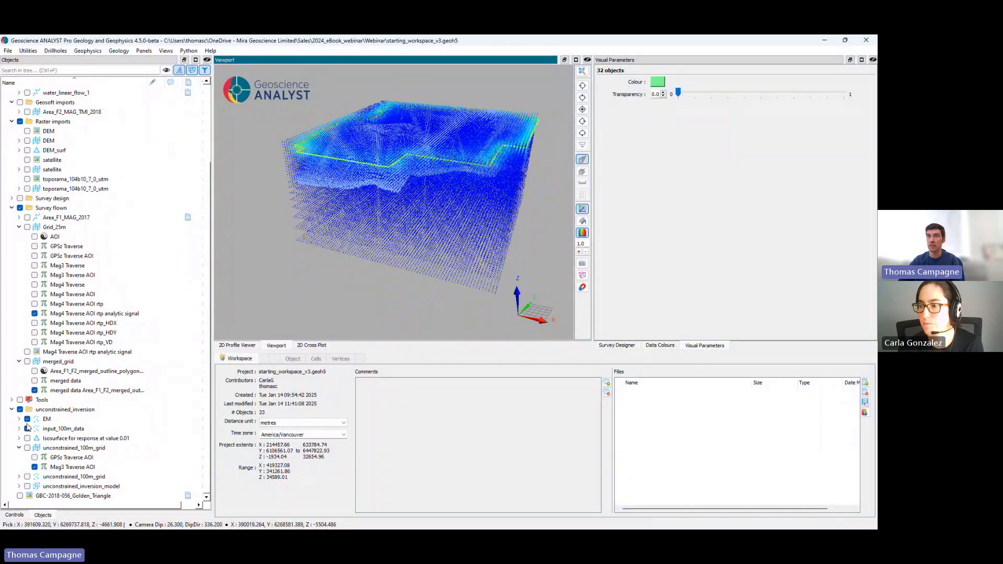
click(27, 419)
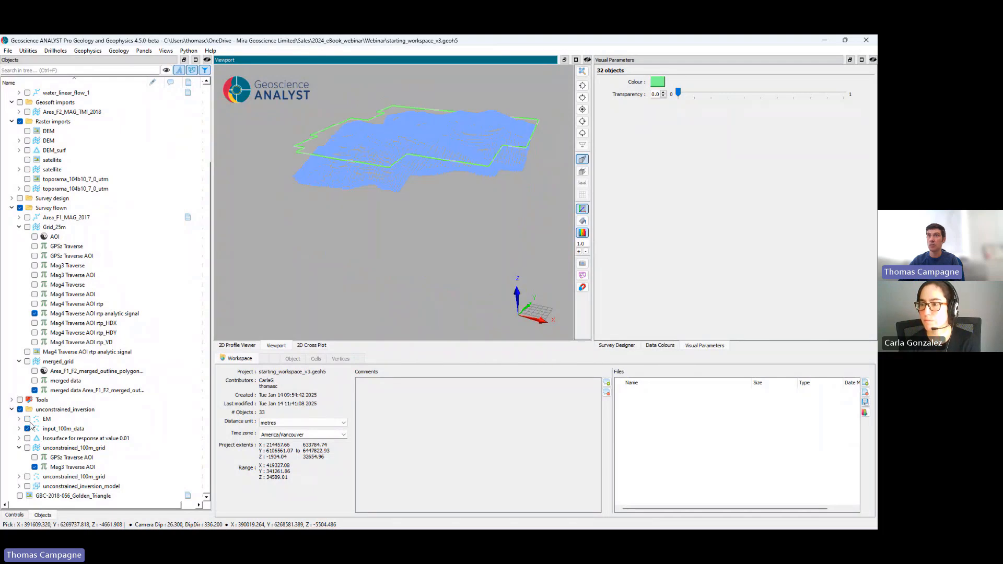
Step: Open the node table of input_100m_data and compare response with response residual on the points, leaving response displayed
click(19, 429)
scroll(65, 439, down, 1)
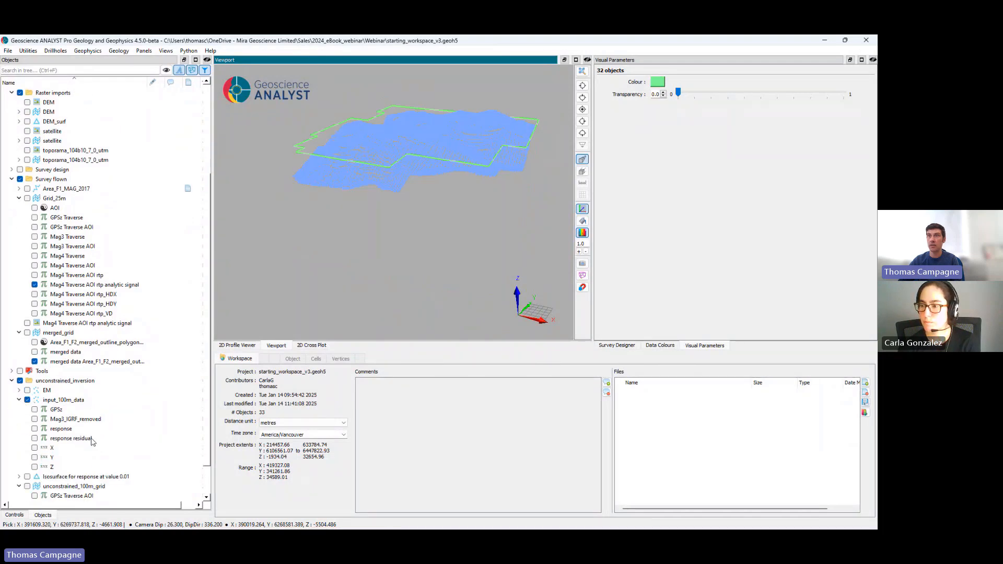
click(66, 430)
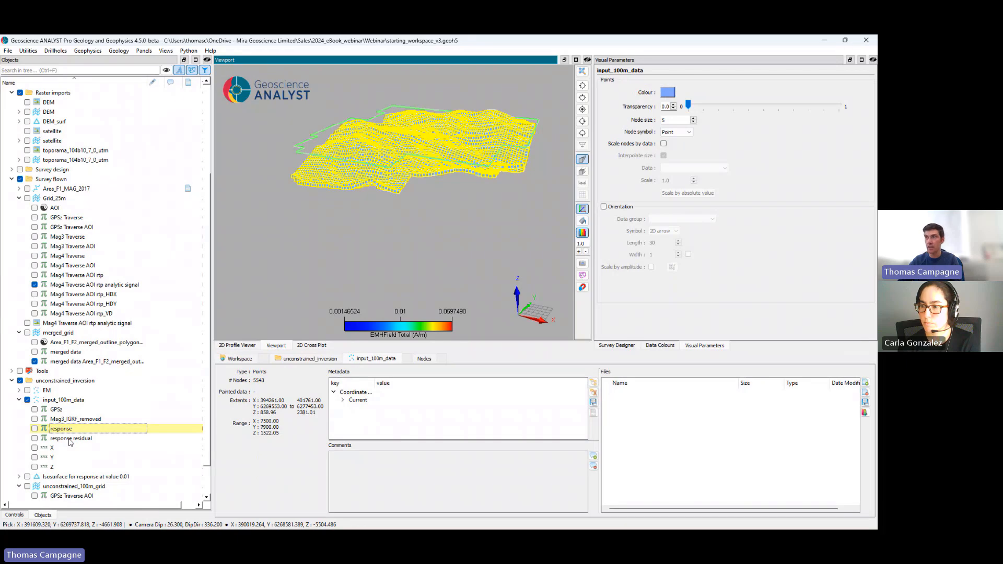
click(34, 429)
click(424, 360)
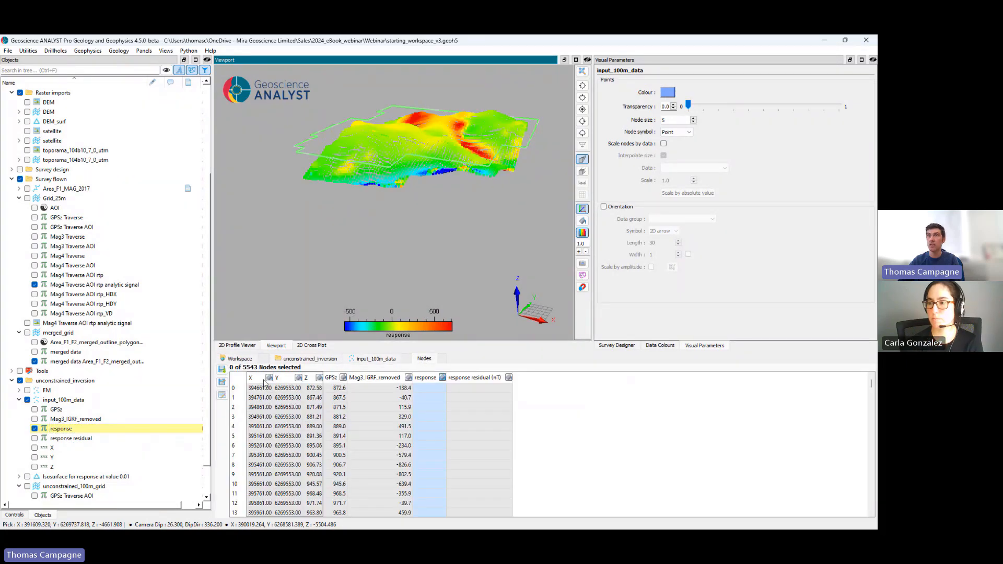
click(34, 438)
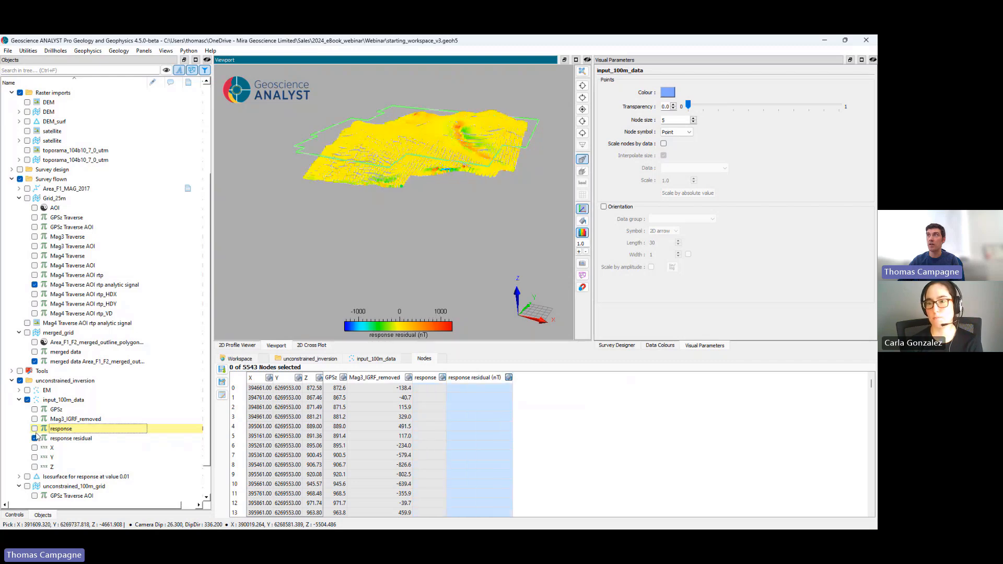
click(35, 429)
click(19, 401)
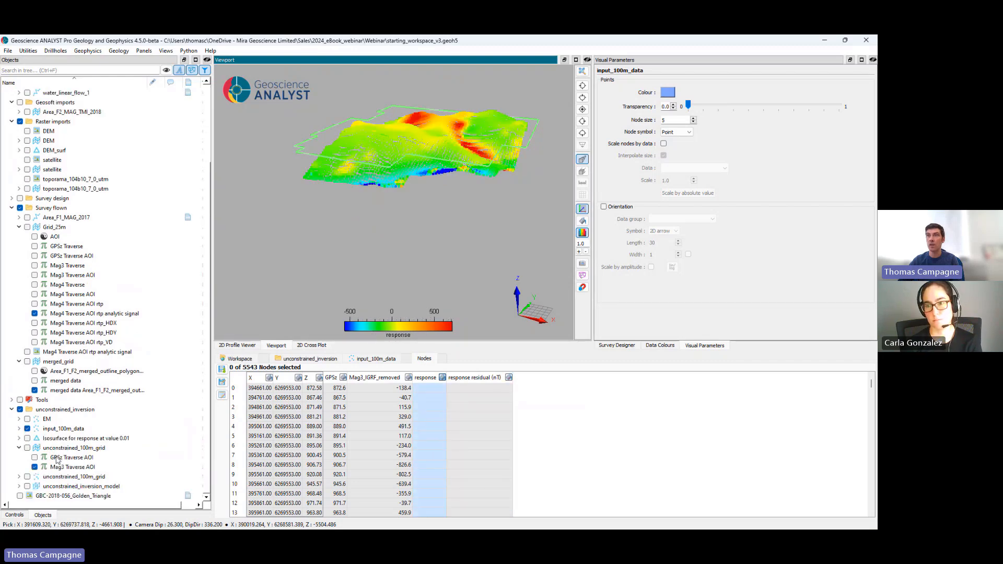
Step: Review the cell data and block model details of unconstrained_inversion_model, and look through the available VPmg inversion types
click(76, 490)
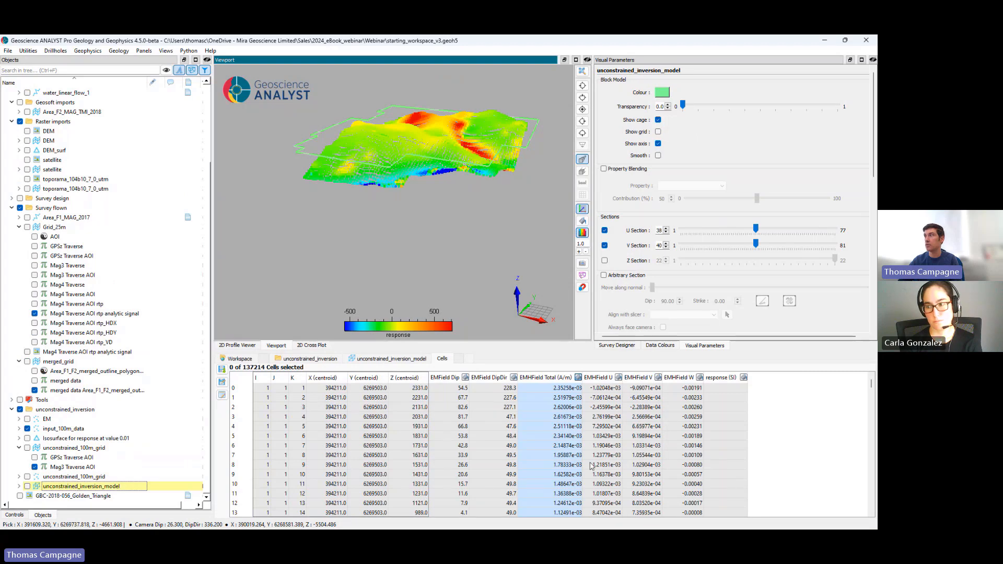
click(372, 361)
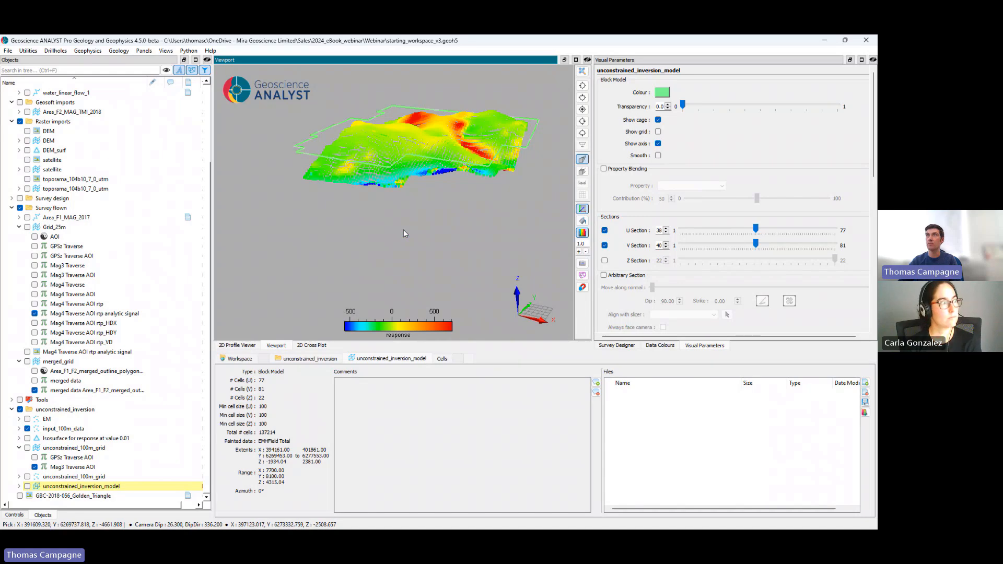
click(87, 52)
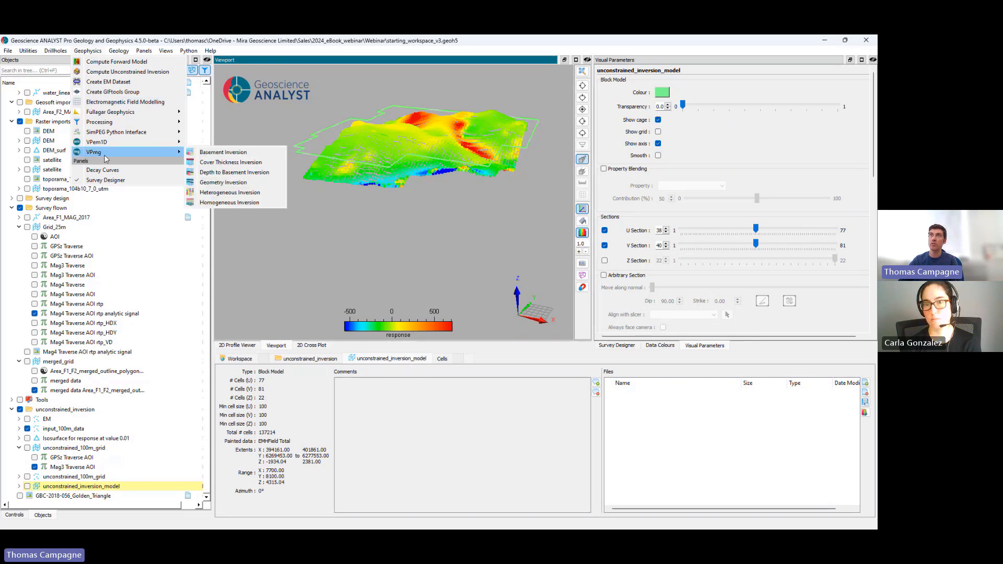
mouse_move(124, 138)
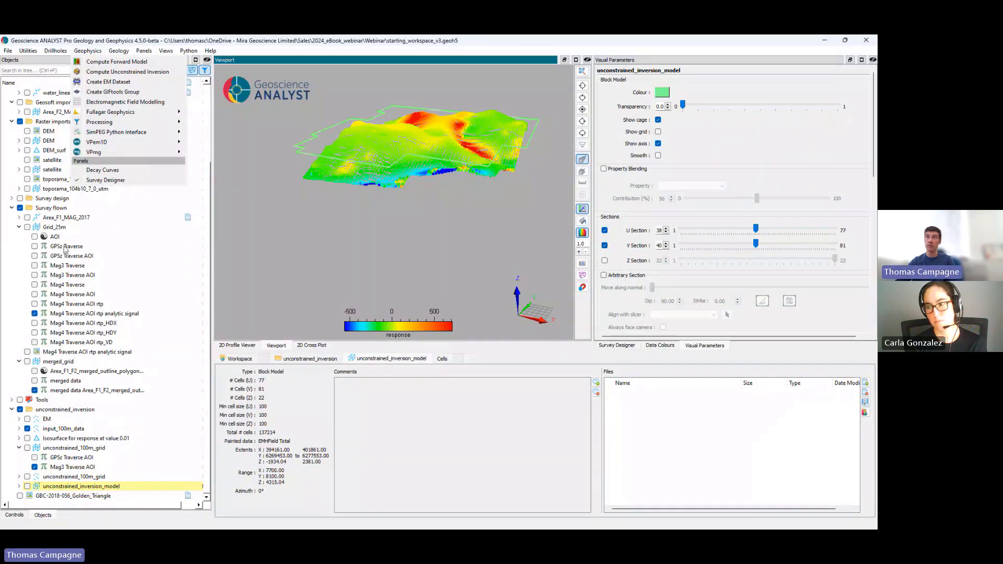
Step: Show the Area_F1_MAG_2017 survey lines and hide the input_100m_data points, keeping Grid_25m hidden
click(27, 218)
click(27, 227)
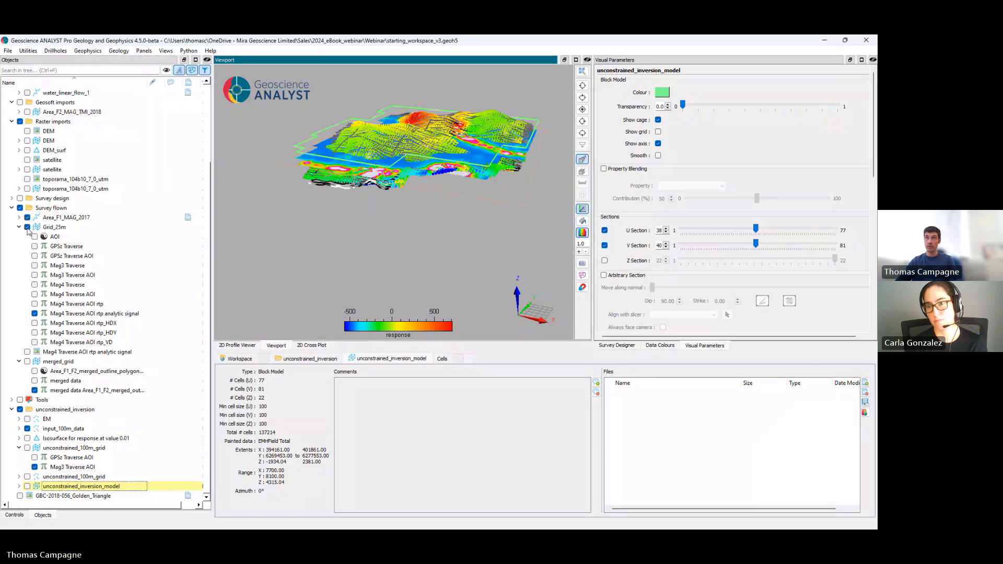
click(28, 226)
click(27, 428)
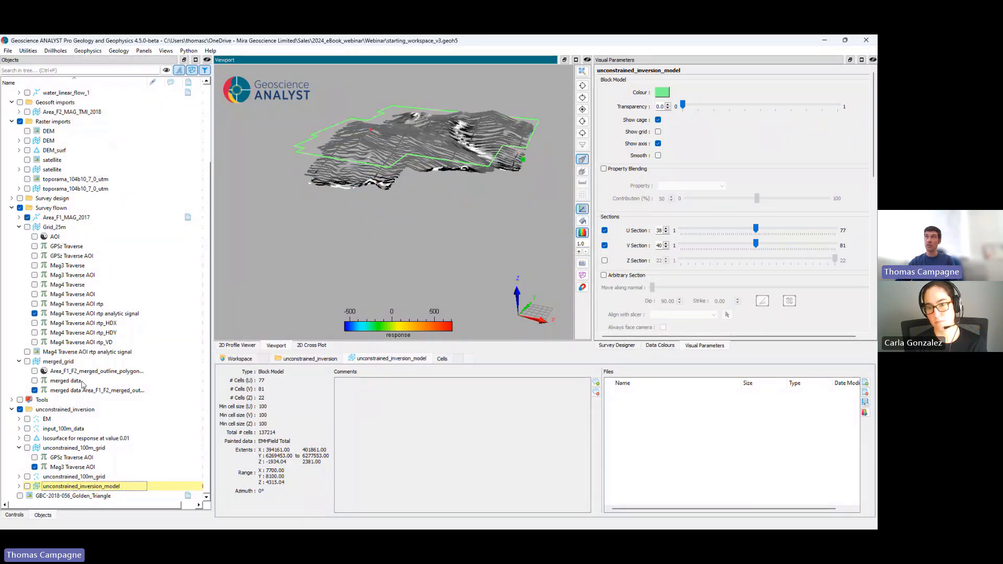
Step: Colour the Area_F1_MAG_2017 lines by Line ID, view them from above and show the Line ID colour table
click(19, 217)
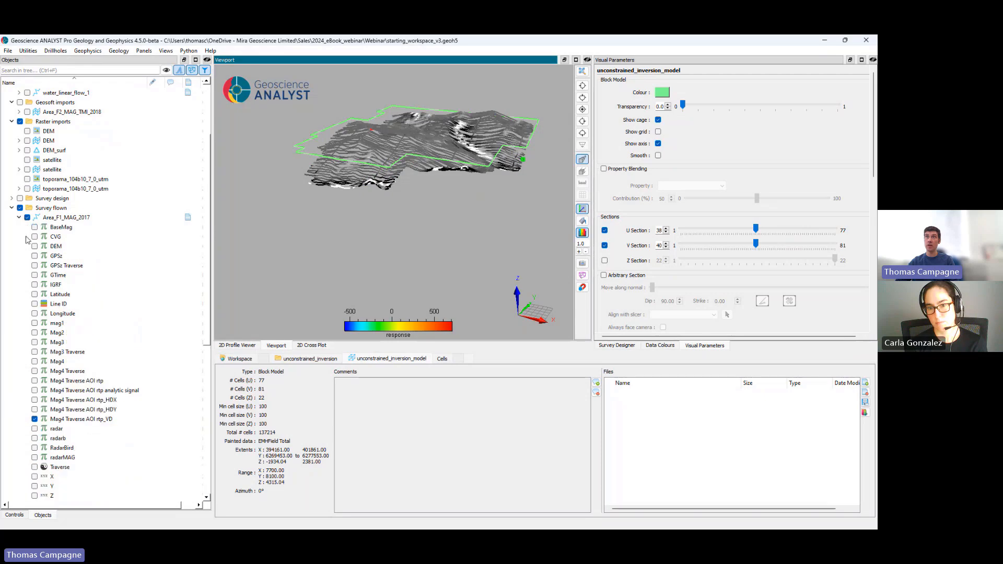
click(34, 303)
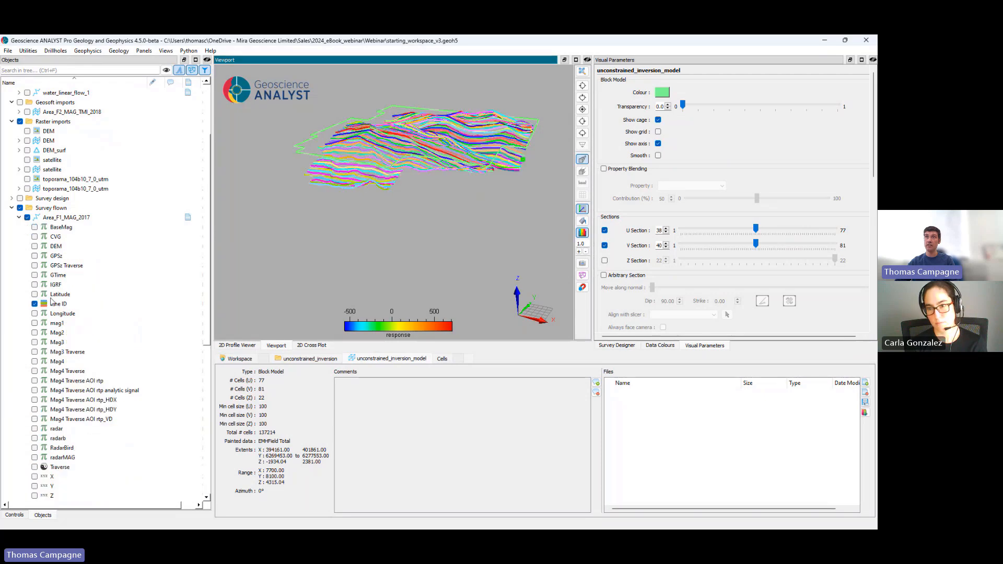
drag(385, 167, 429, 233)
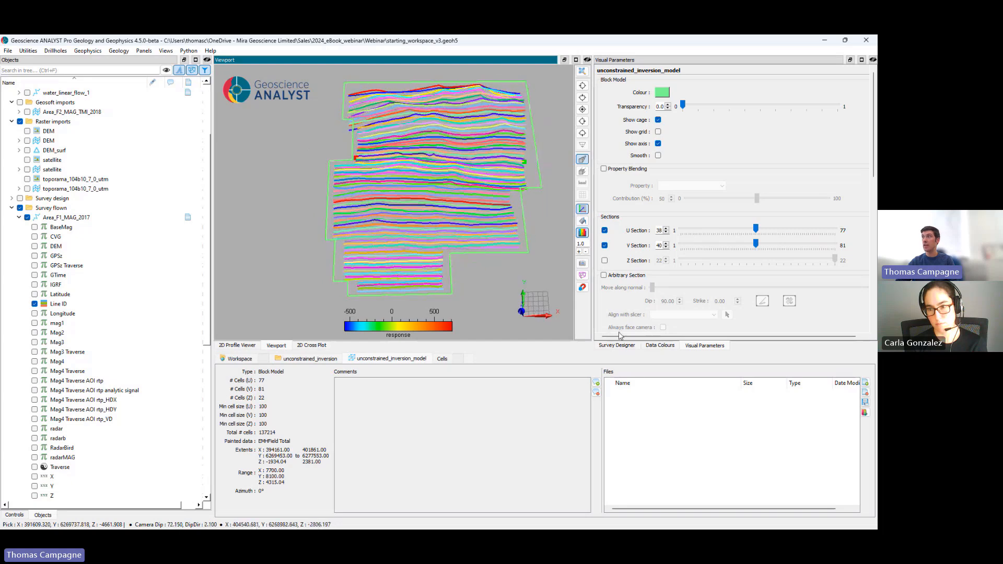
click(650, 349)
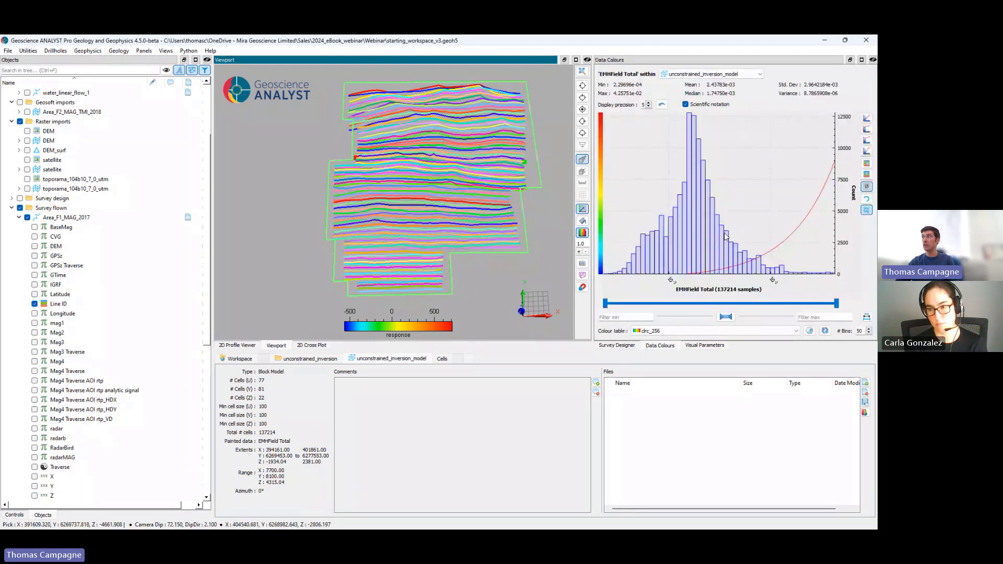
click(55, 304)
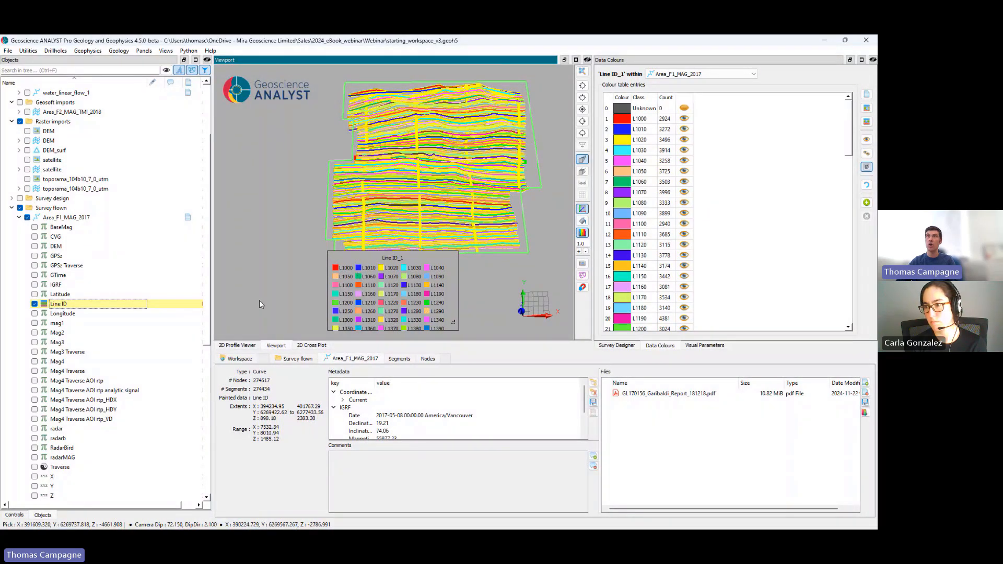
Step: Display the visual parameters of Area_F1_MAG_2017 and examine its flight lines in a tilted view
click(72, 218)
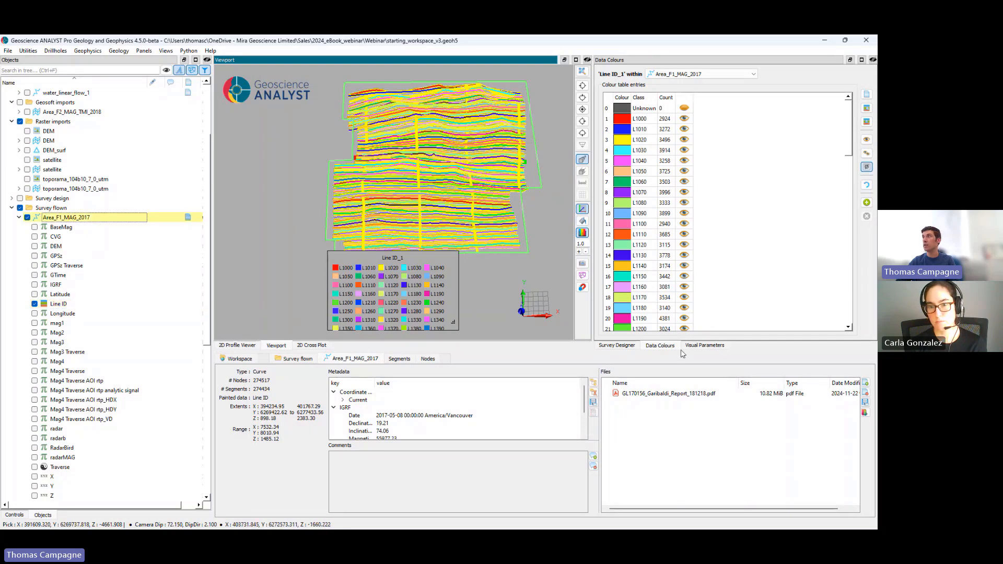
click(704, 346)
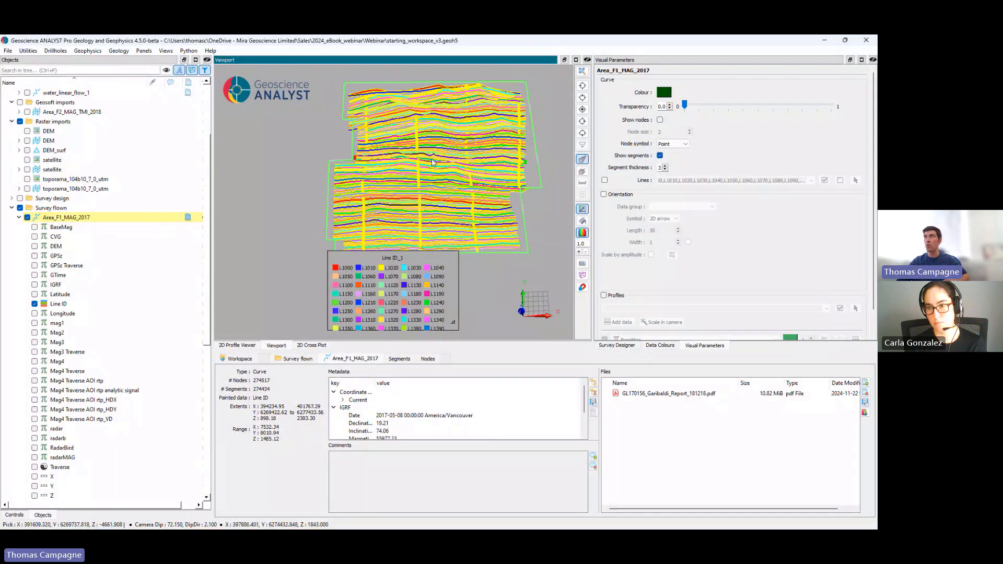
scroll(426, 180, down, 2)
drag(427, 180, 422, 170)
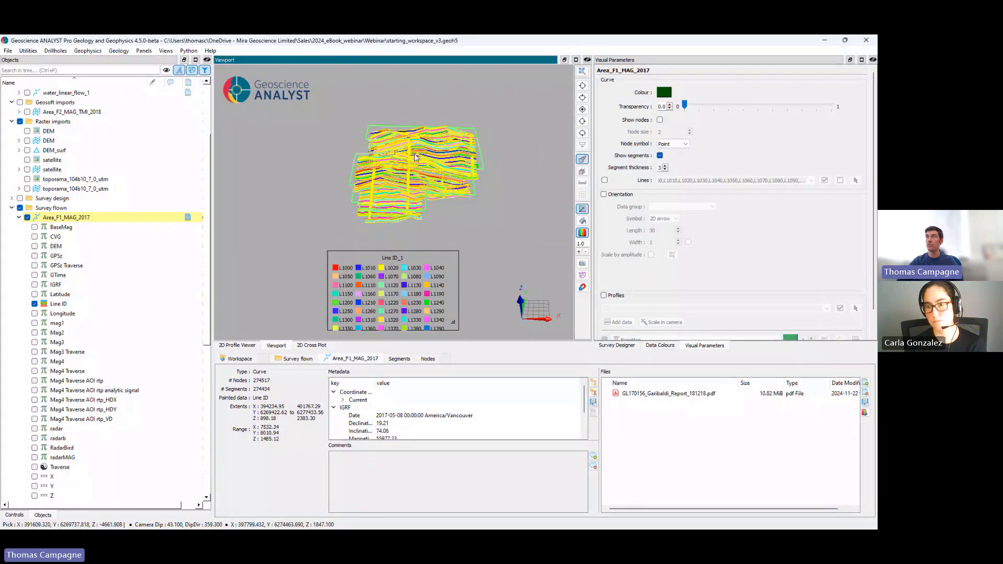
scroll(422, 170, up, 2)
scroll(423, 170, down, 4)
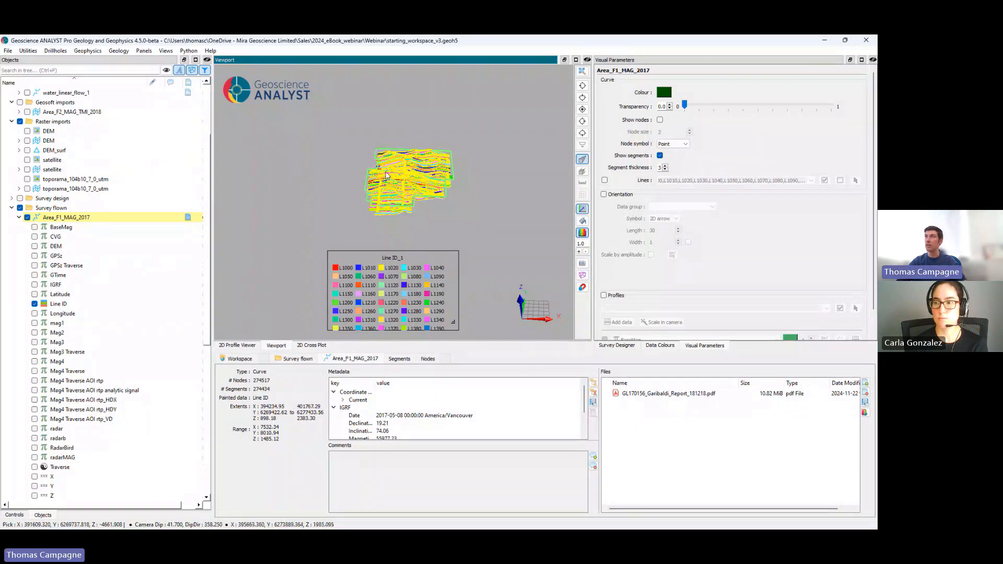
Step: Attach a label reading "my survey" to the Area_F1_MAG_2017 survey lines
click(454, 122)
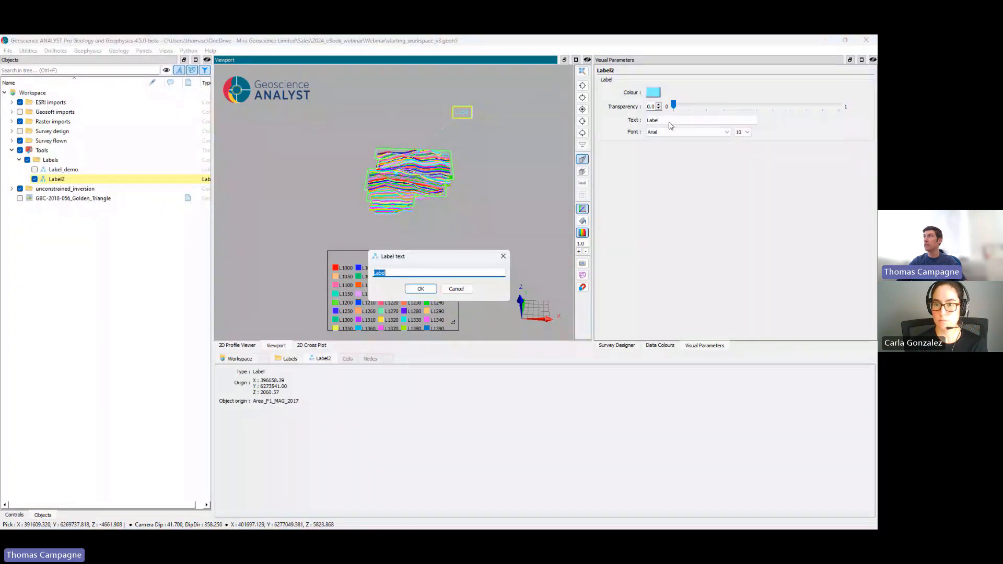
text(m)
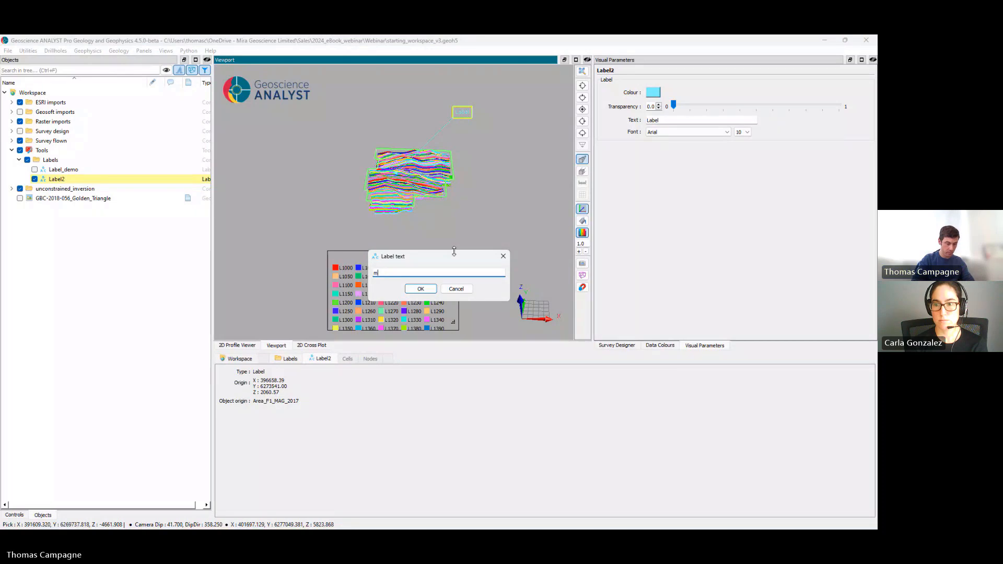
text(y survey)
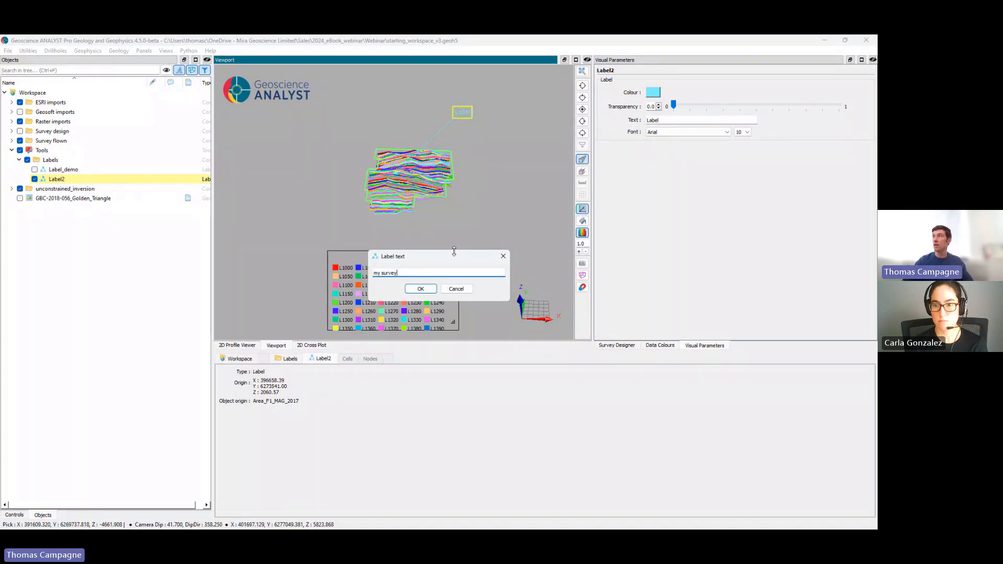
click(421, 288)
drag(437, 254, 382, 207)
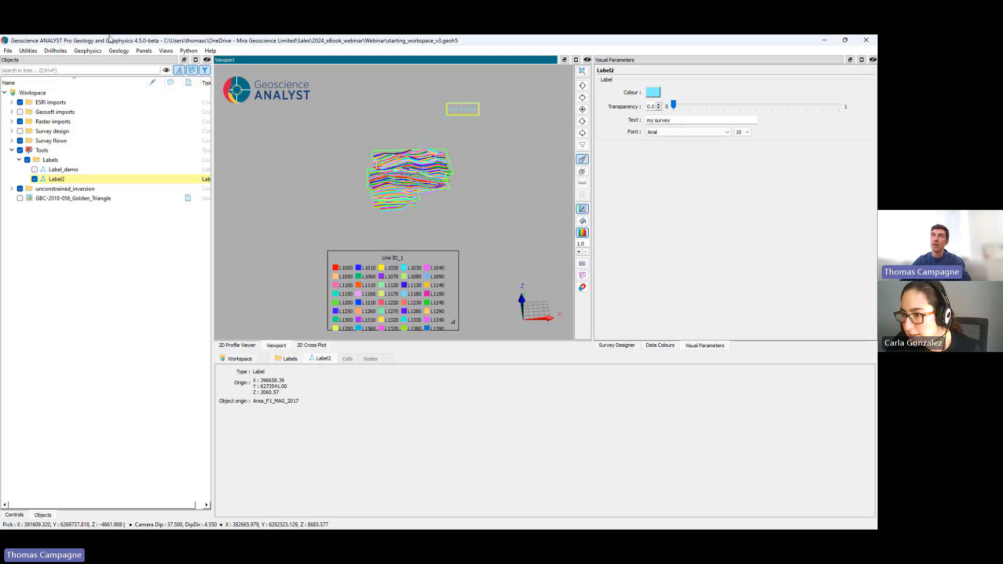
Step: Add a map viewport of the survey and turn on its coordinate grid and crosshair cursor
click(145, 52)
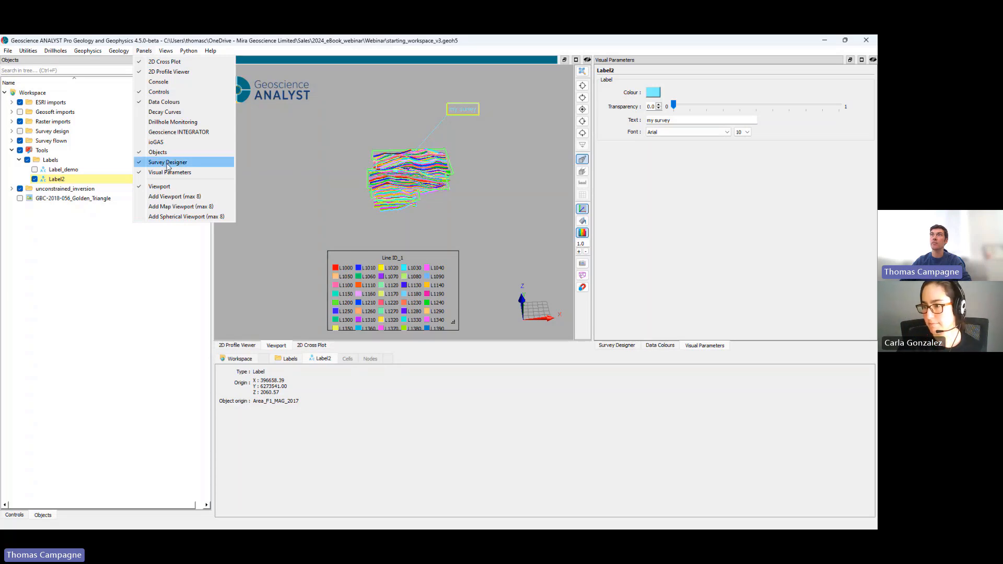
click(169, 207)
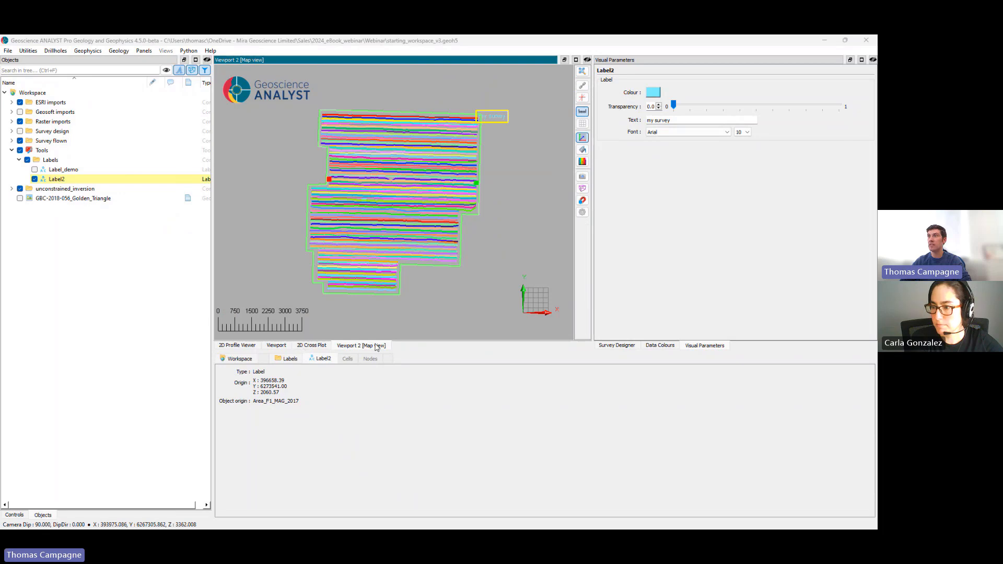
click(581, 124)
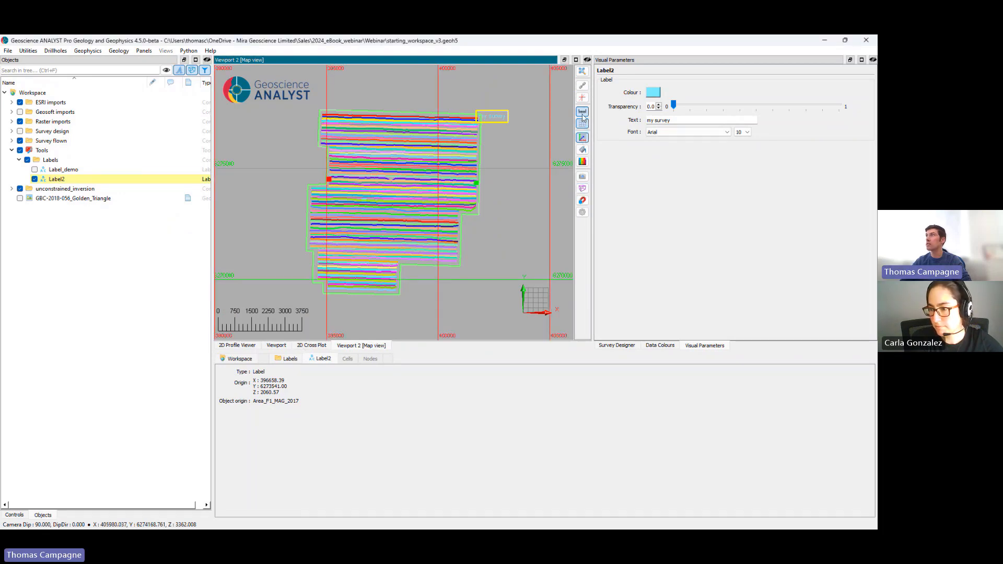
click(583, 99)
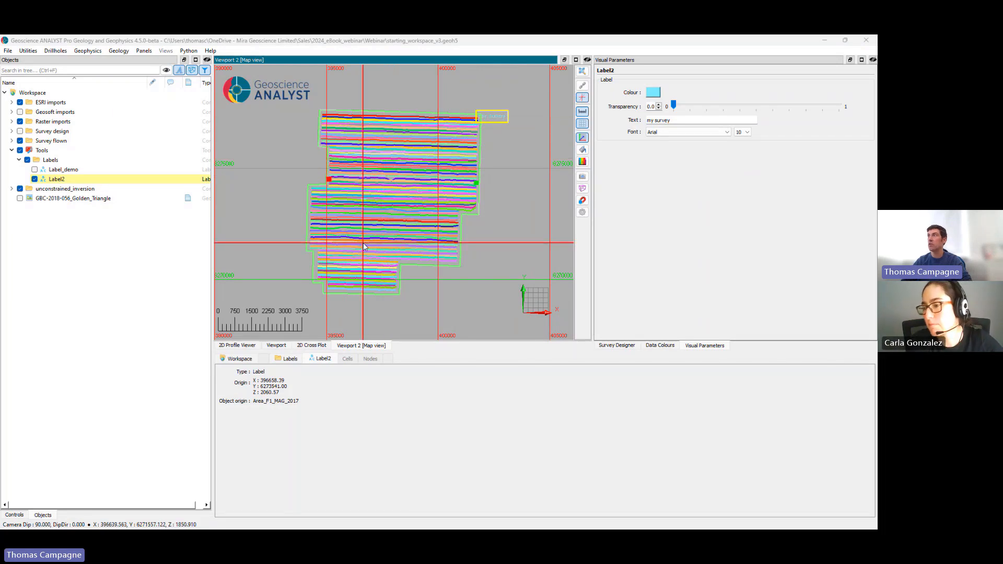
Step: Preview a camera snapshot of the map view without the Geoscience ANALYST logo and close it without saving
click(582, 176)
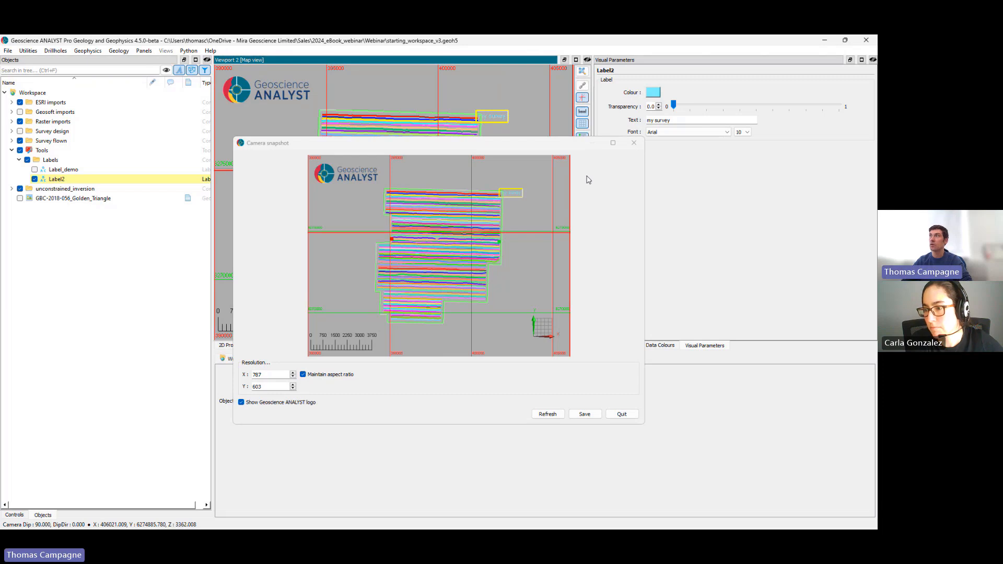
click(309, 402)
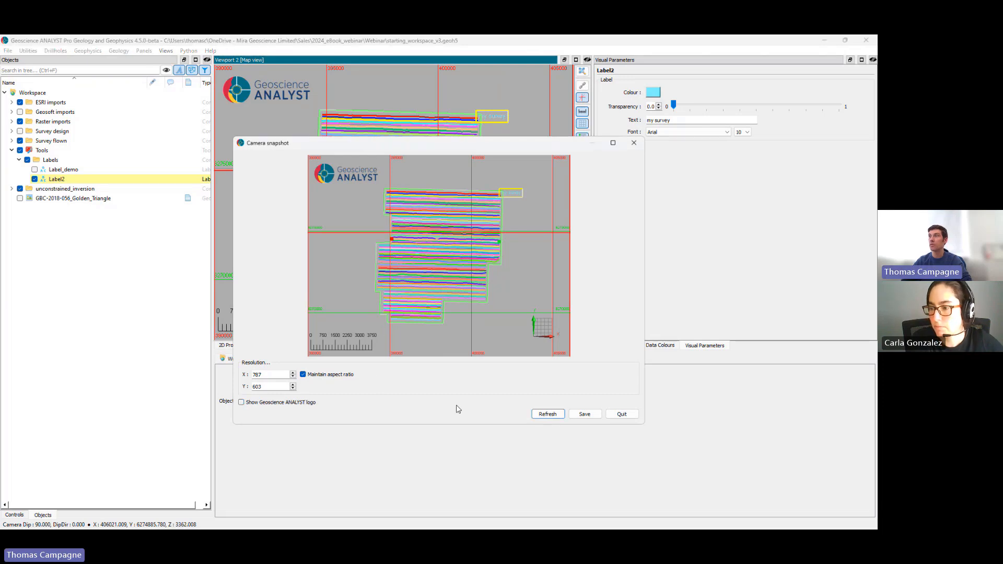
click(547, 414)
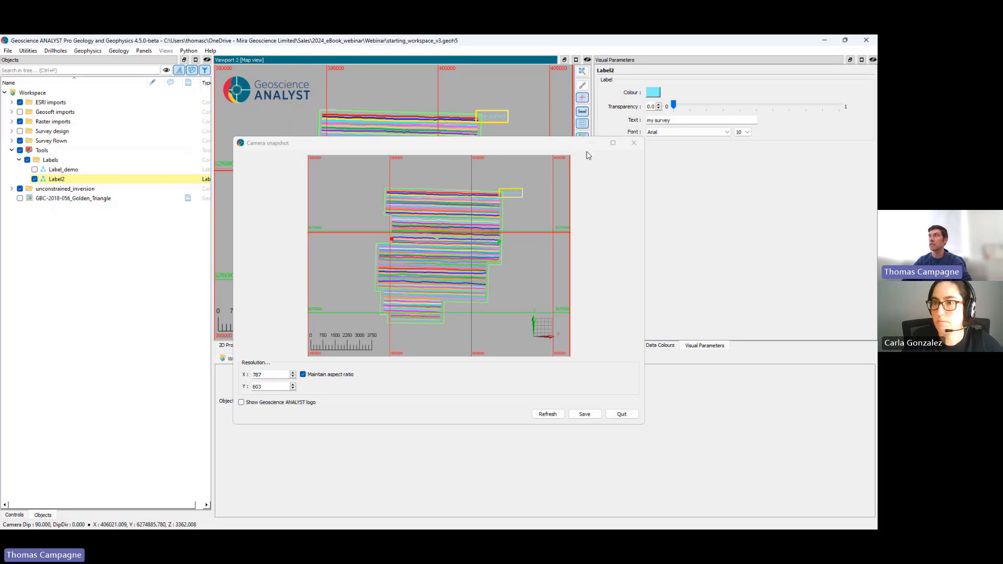
click(634, 143)
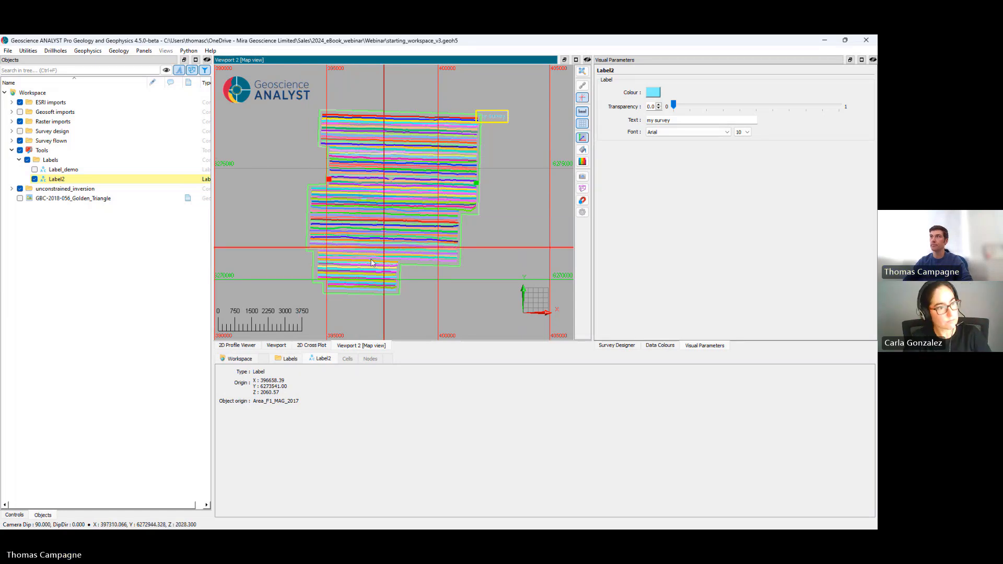
Step: In the original 3D viewport, turn off the crosshair, hide Tools and Area_F1_MAG_2017, and show Grid_25m
click(276, 346)
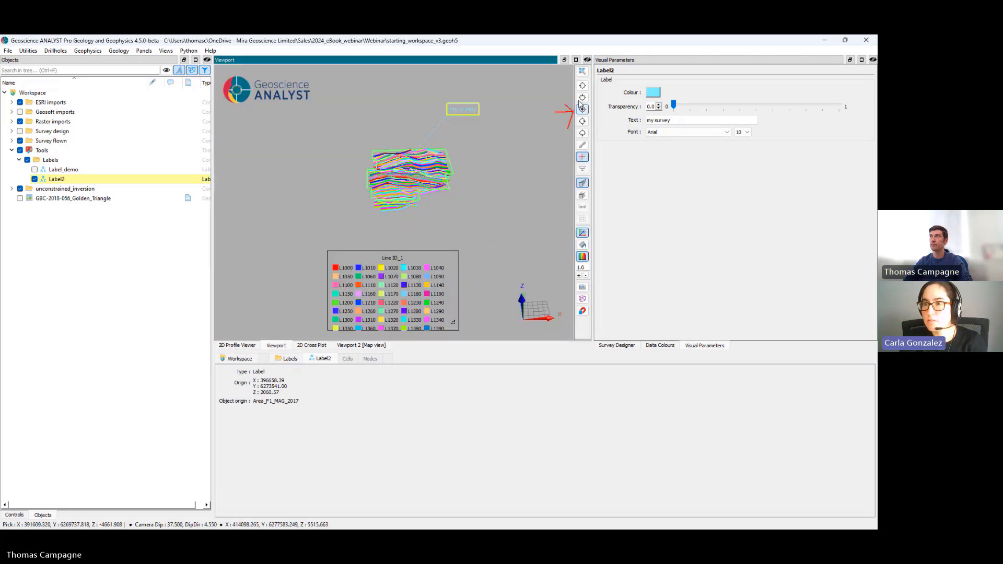
click(582, 157)
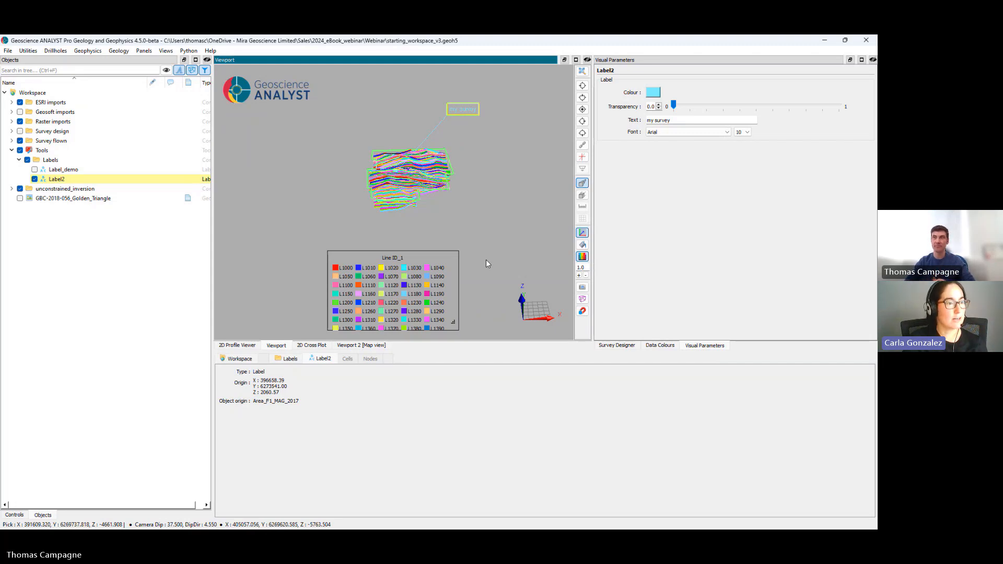
click(20, 150)
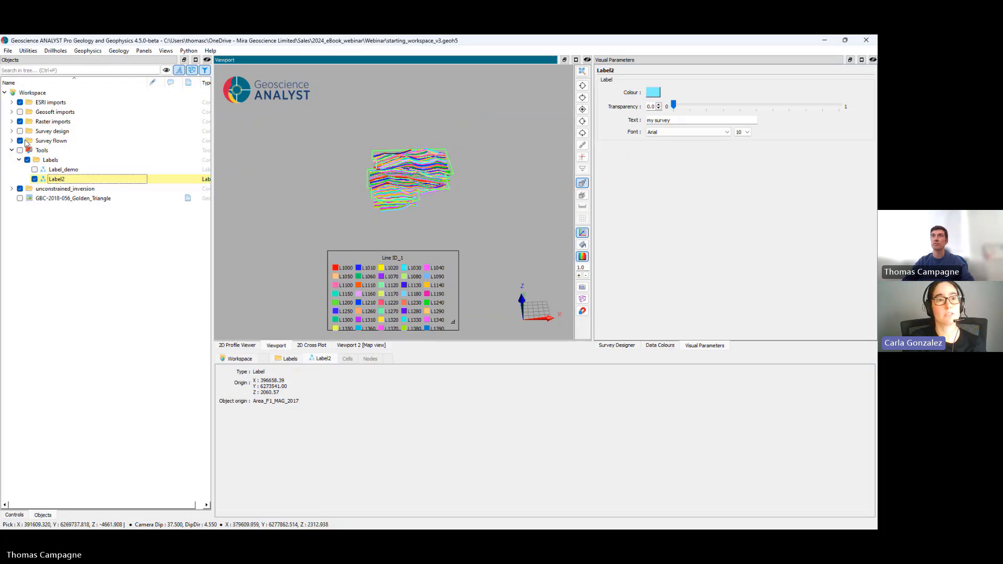
click(11, 141)
click(27, 150)
click(27, 159)
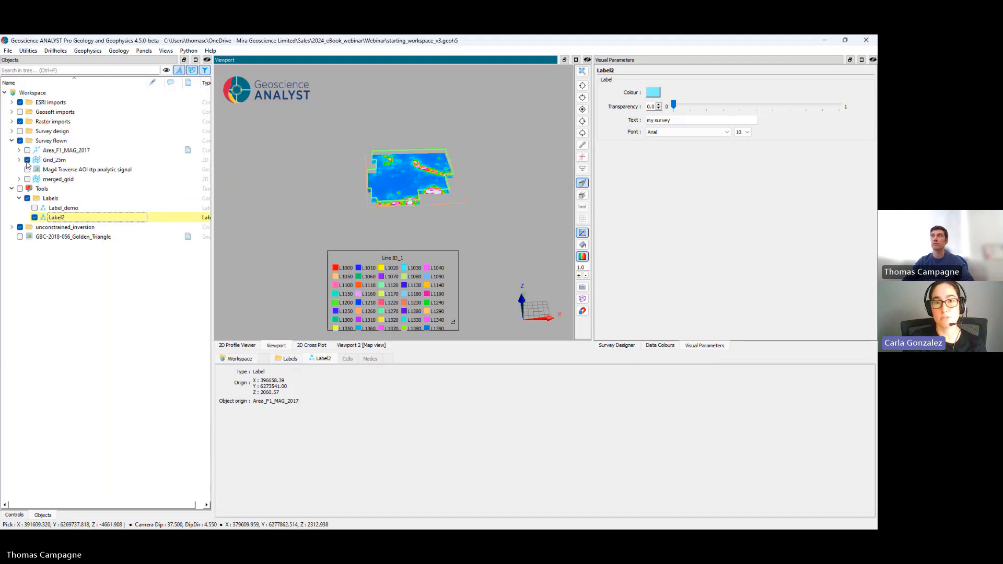
Step: Enable hillshading on Grid_25m using the Mag4 Traverse AOI rtp data
click(54, 161)
right_click(53, 161)
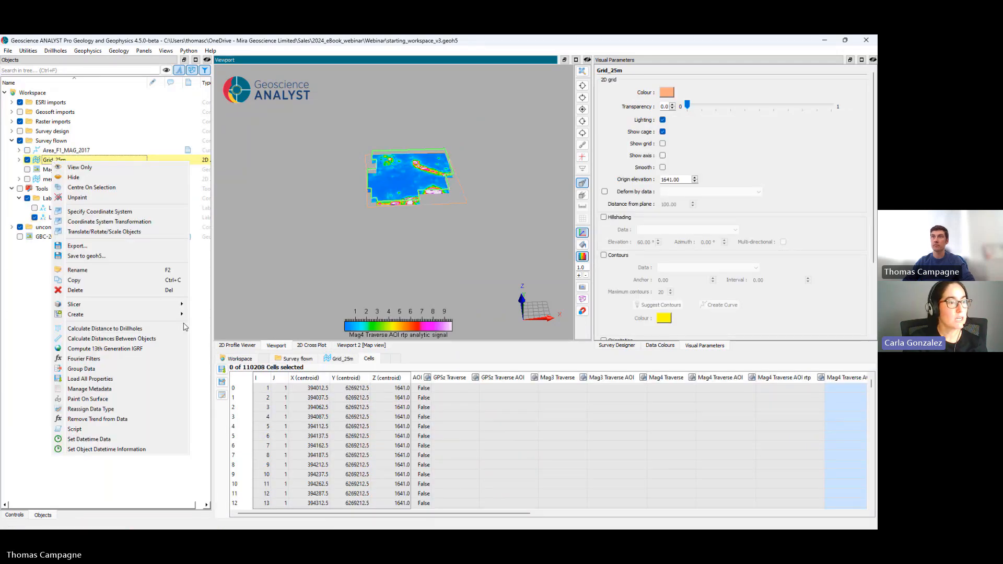
mouse_move(177, 319)
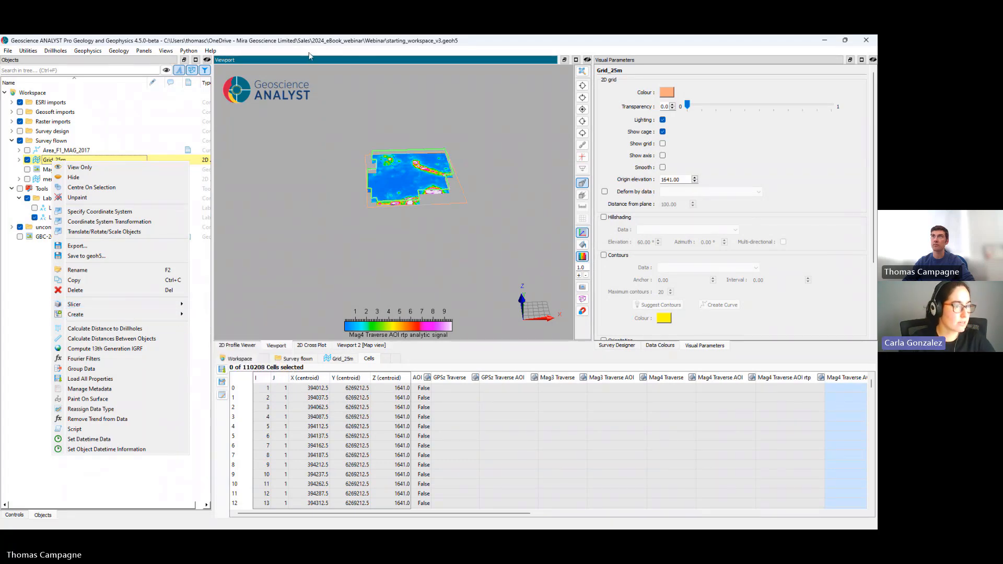
click(220, 46)
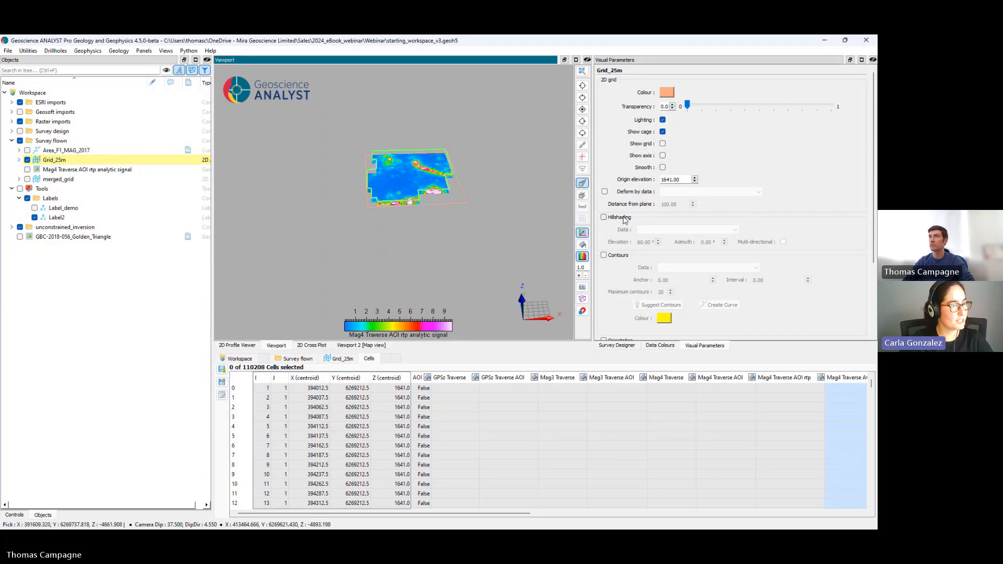
click(625, 218)
click(659, 229)
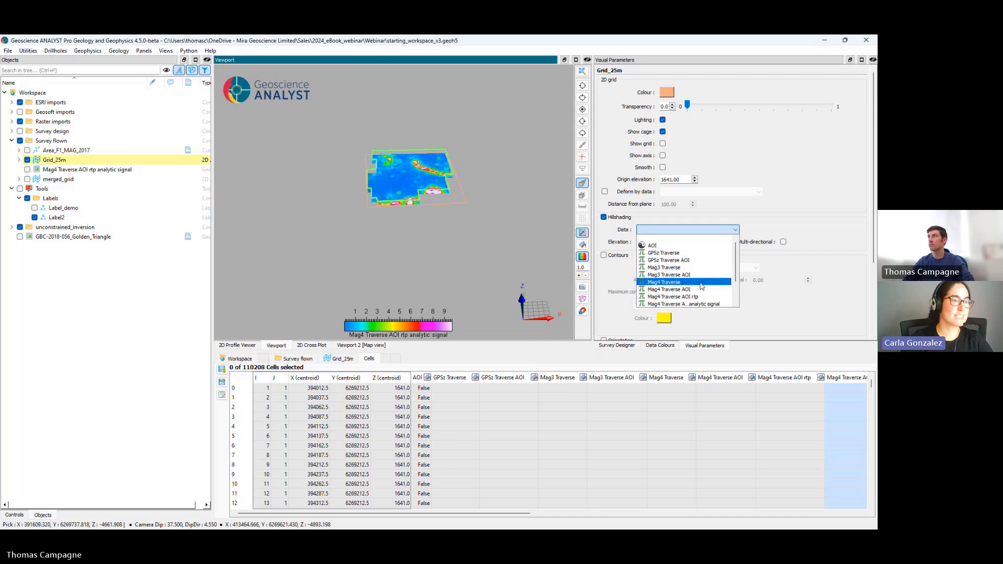
click(679, 296)
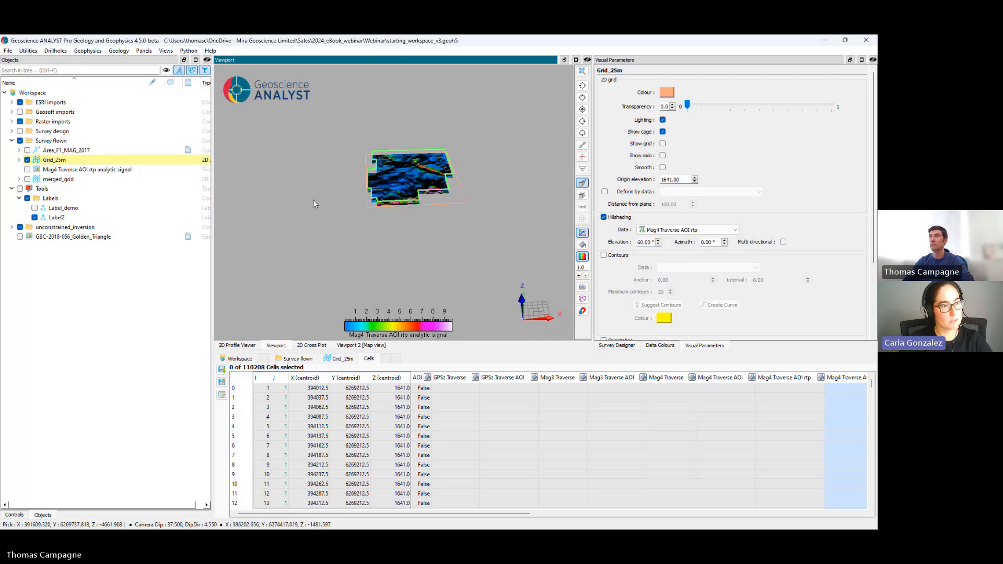
click(582, 109)
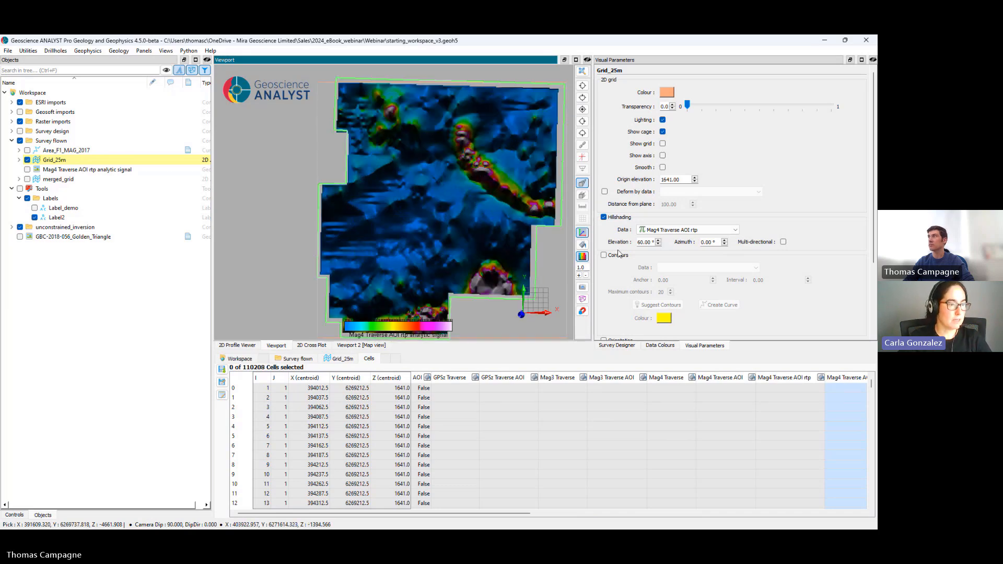
Step: Colour the hillshaded Grid_25m by Mag4 Traverse AOI rtp, examine it, and switch to the closing presentation slide
click(19, 160)
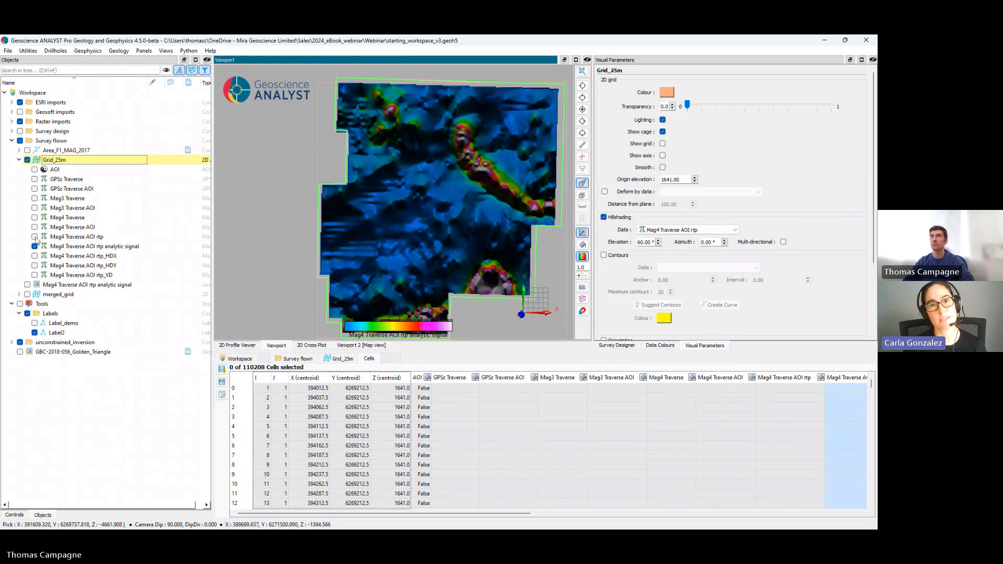
click(35, 236)
middle_drag(480, 230, 440, 230)
scroll(440, 230, up, 4)
scroll(440, 230, down, 3)
scroll(439, 233, down, 2)
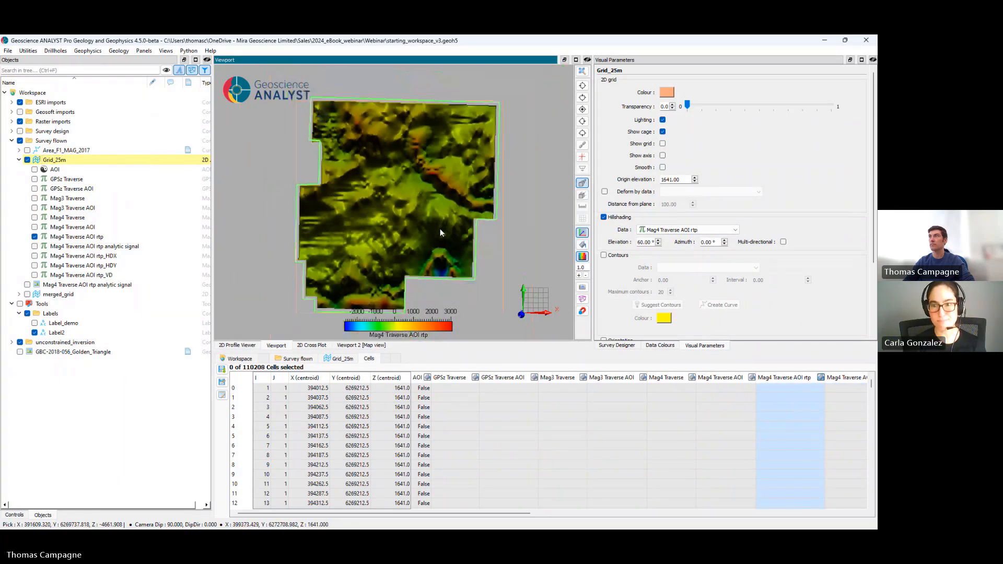
drag(439, 243, 461, 181)
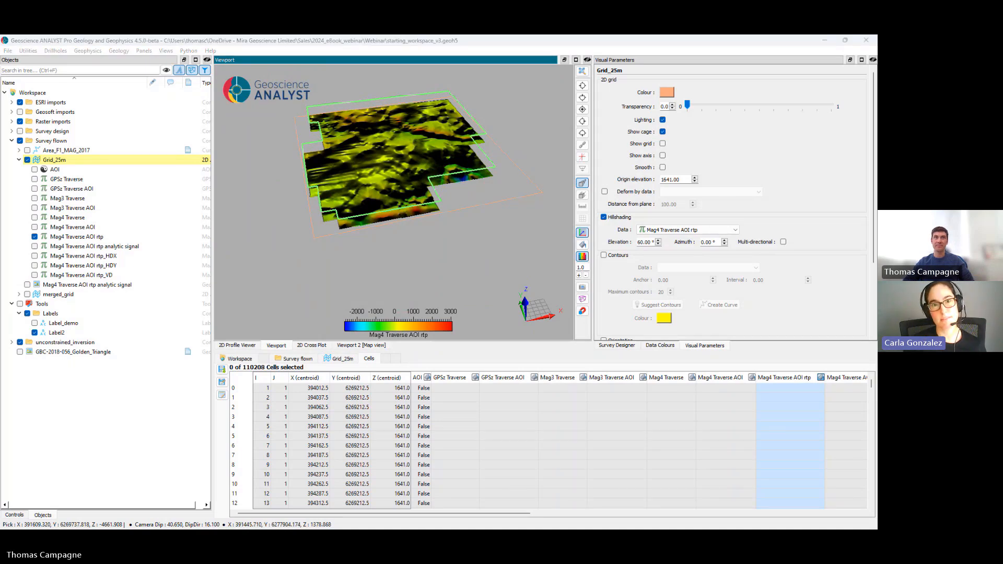
key(alt+Tab)
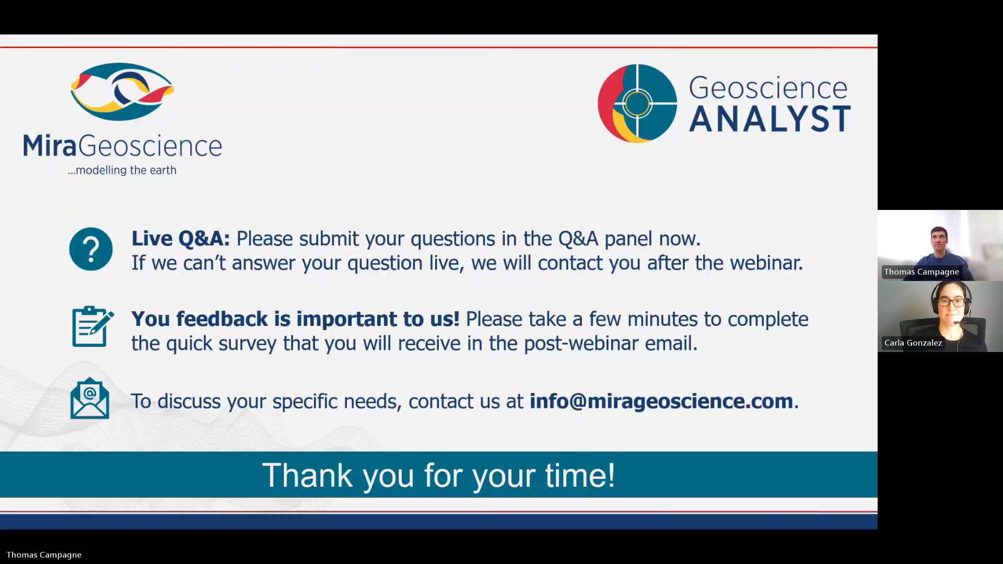